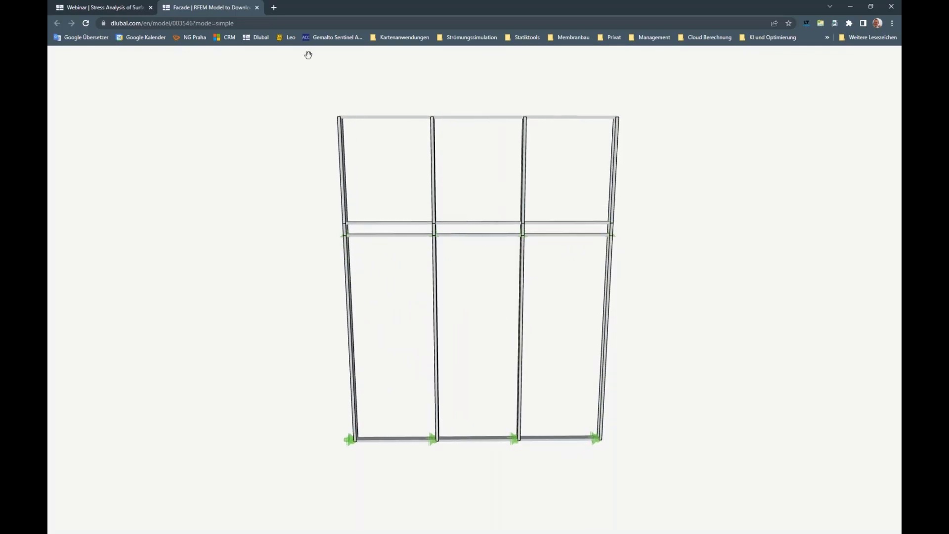
Preview the Console and Hinge Bearing models from the webinar downloads in the online 3D viewer, closing each preview
{"action": "key", "text": "ctrl+w"}
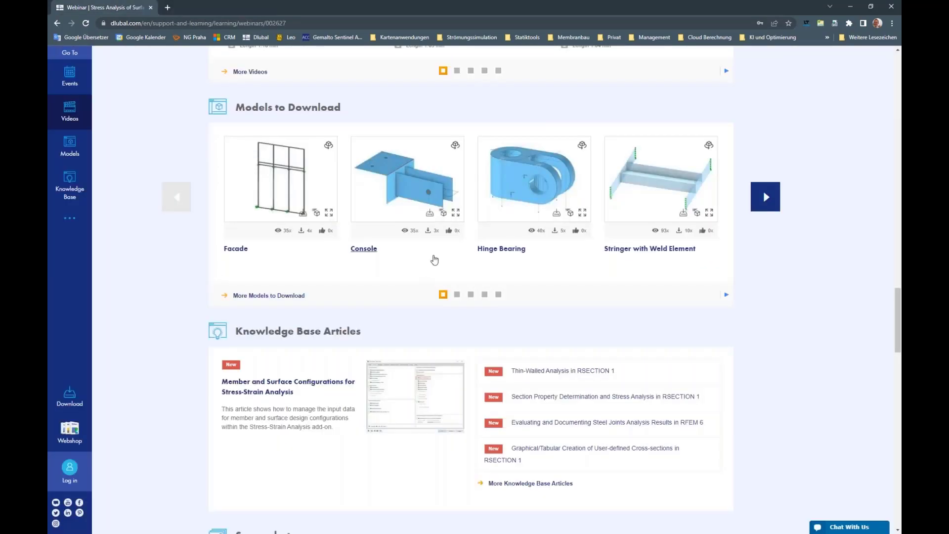
{"action": "mouse_move", "coordinate": [442, 213]}
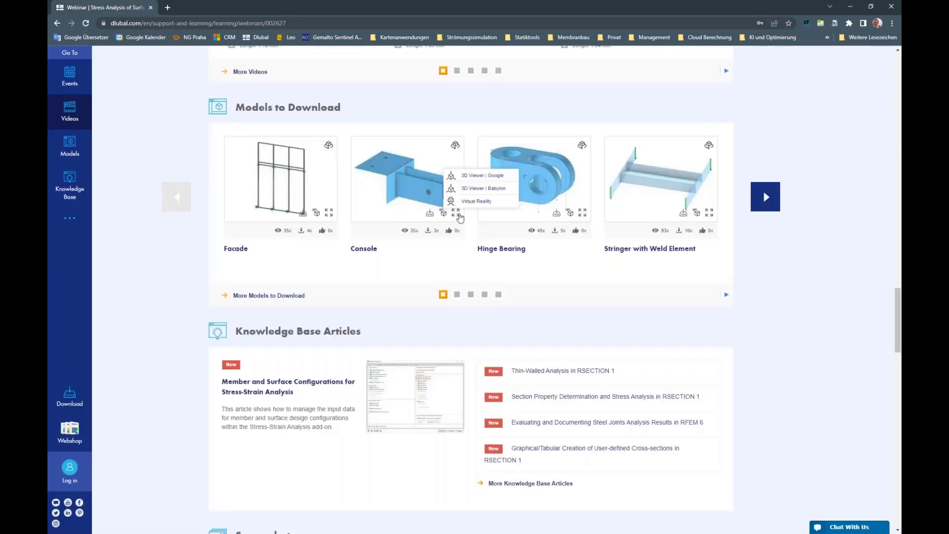
{"action": "left_click", "coordinate": [474, 189]}
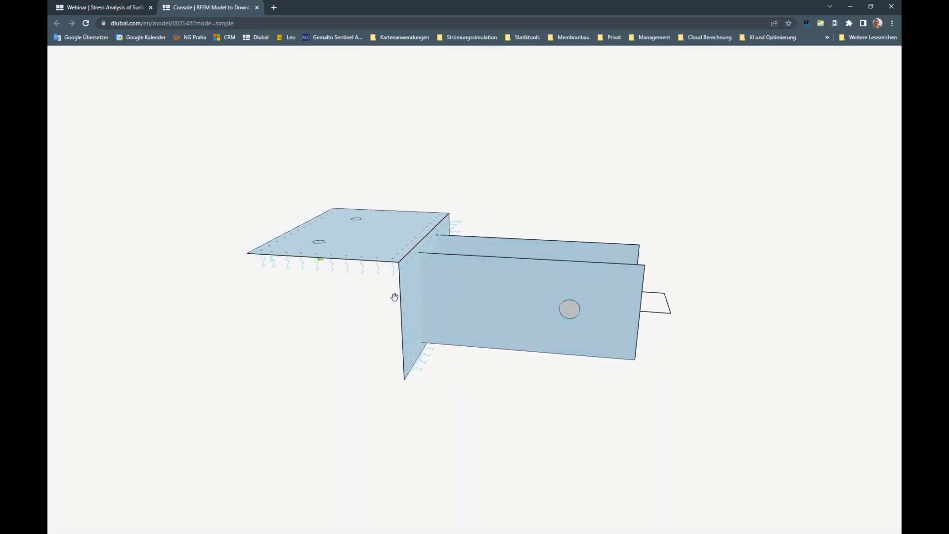
{"action": "left_click", "coordinate": [256, 8]}
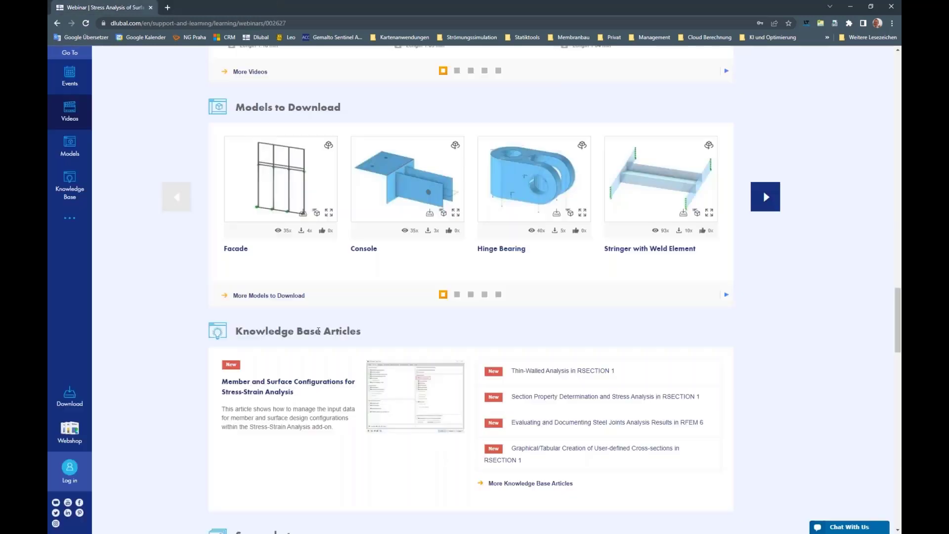
{"action": "mouse_move", "coordinate": [571, 213]}
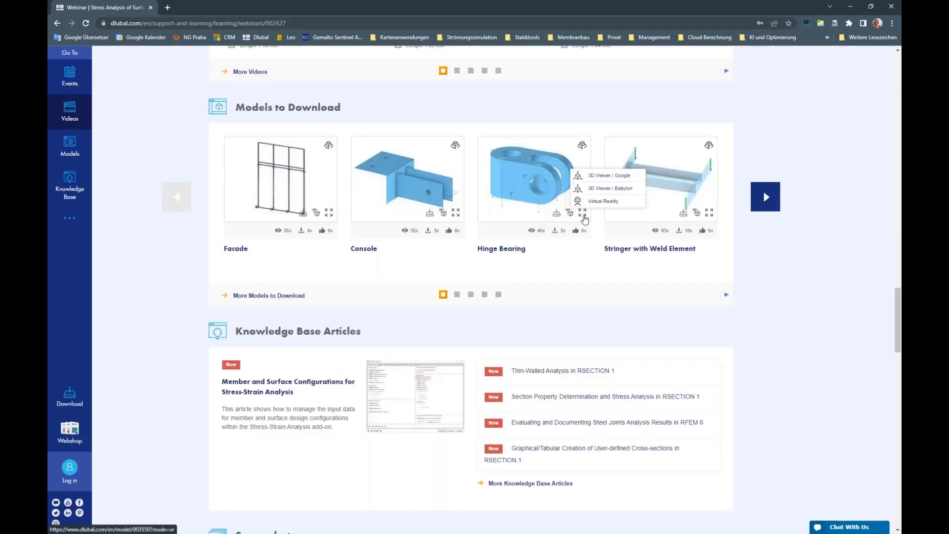
{"action": "left_click", "coordinate": [609, 177]}
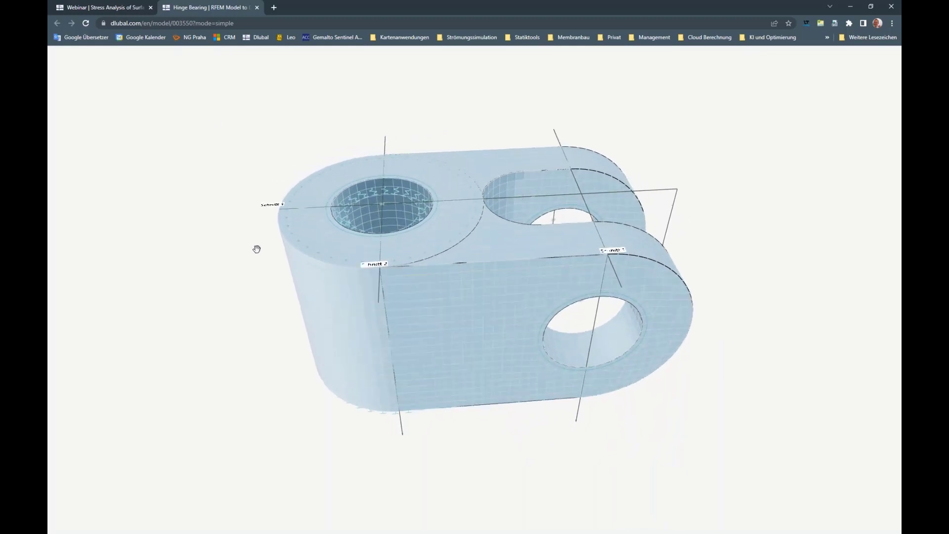
{"action": "left_click", "coordinate": [257, 8]}
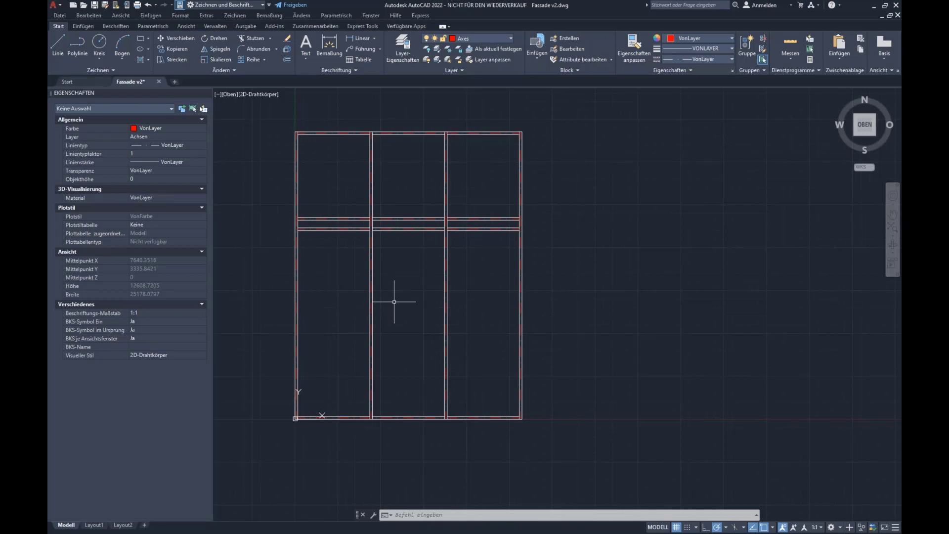
Switch to AutoCAD and check the layer list of the facade drawing
{"action": "left_click", "coordinate": [483, 38]}
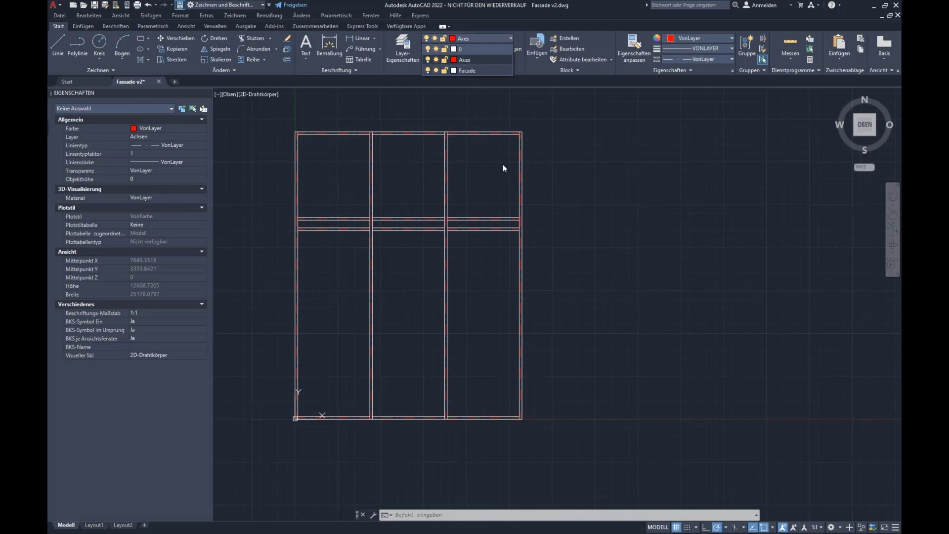
{"action": "left_click", "coordinate": [598, 159]}
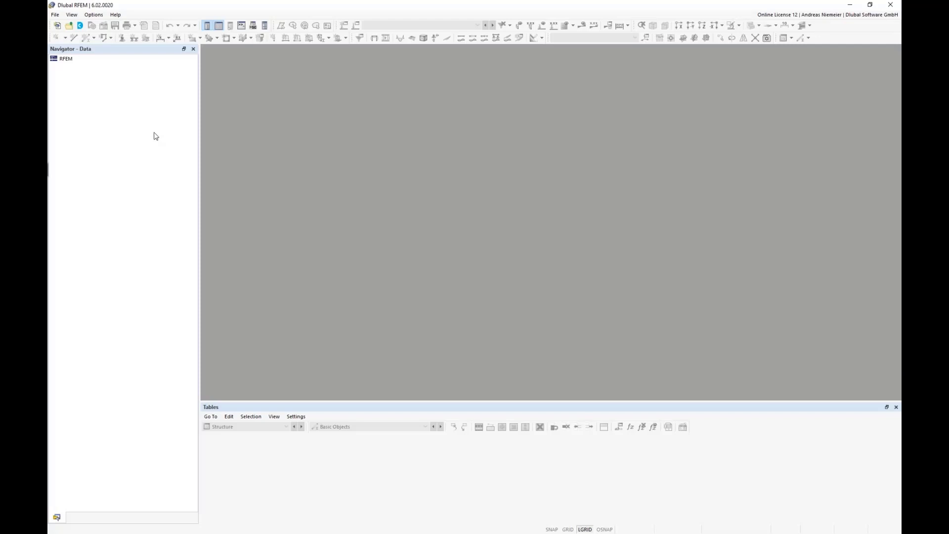
Switch to RFEM and import the AutoCAD facade drawing with Y and Z swapped, Z mirrored, layers imported as visibilities, and default conversion tables
{"action": "left_click", "coordinate": [55, 15]}
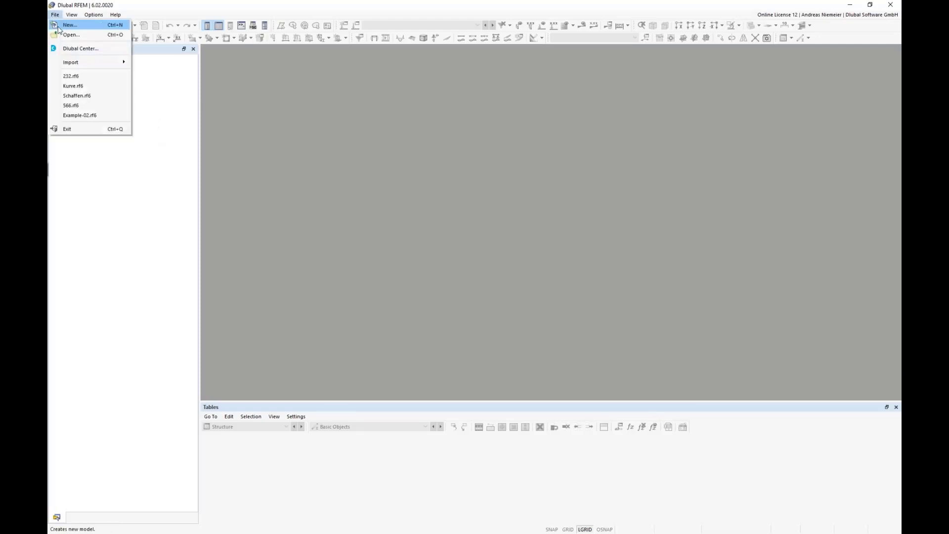
{"action": "mouse_move", "coordinate": [84, 63]}
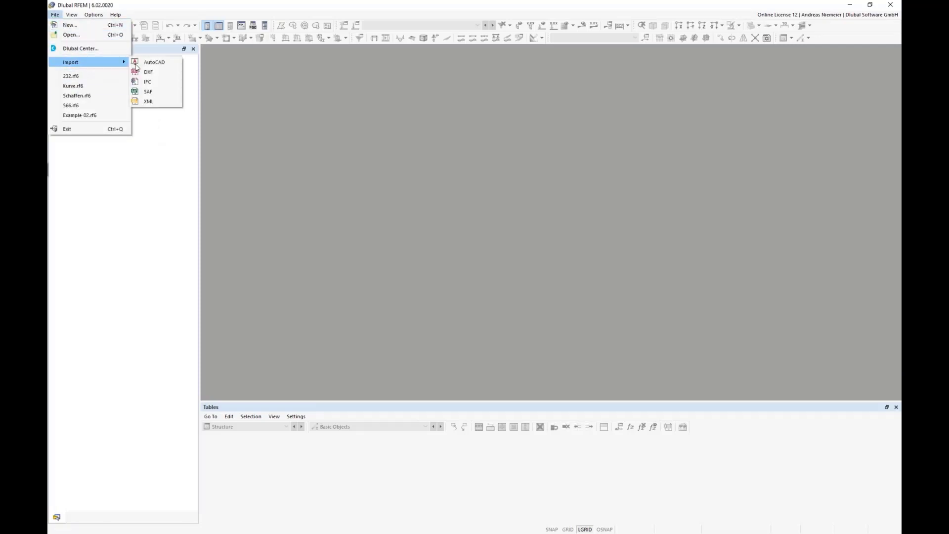
{"action": "left_click", "coordinate": [150, 64]}
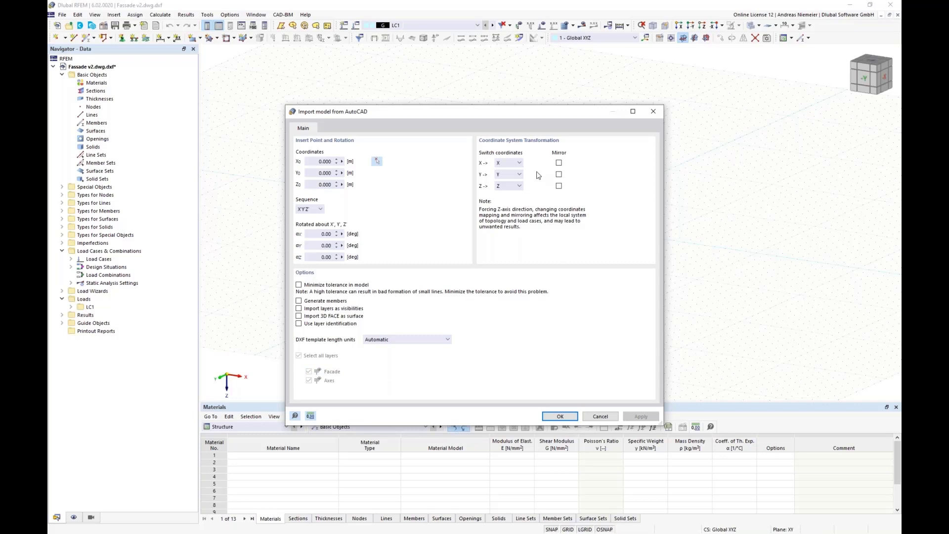
{"action": "left_click", "coordinate": [506, 176]}
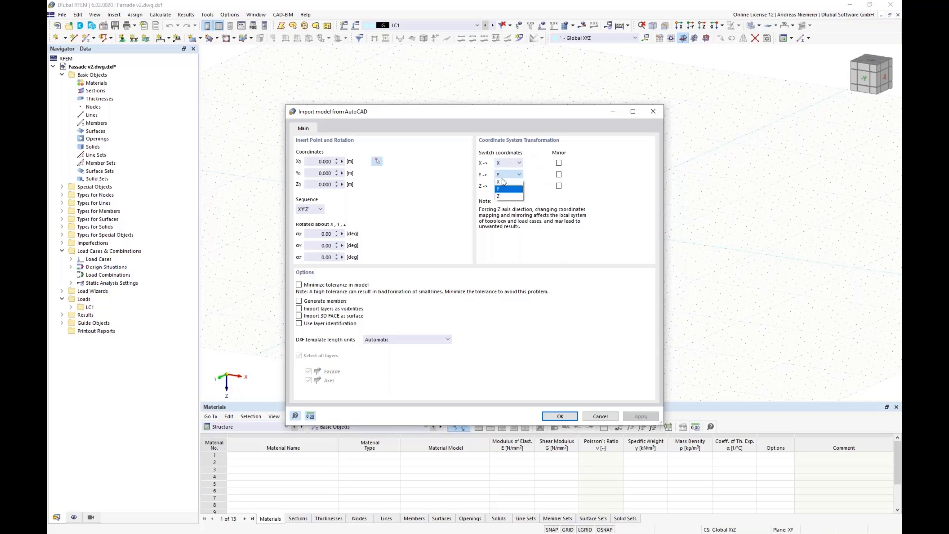
{"action": "left_click", "coordinate": [503, 196]}
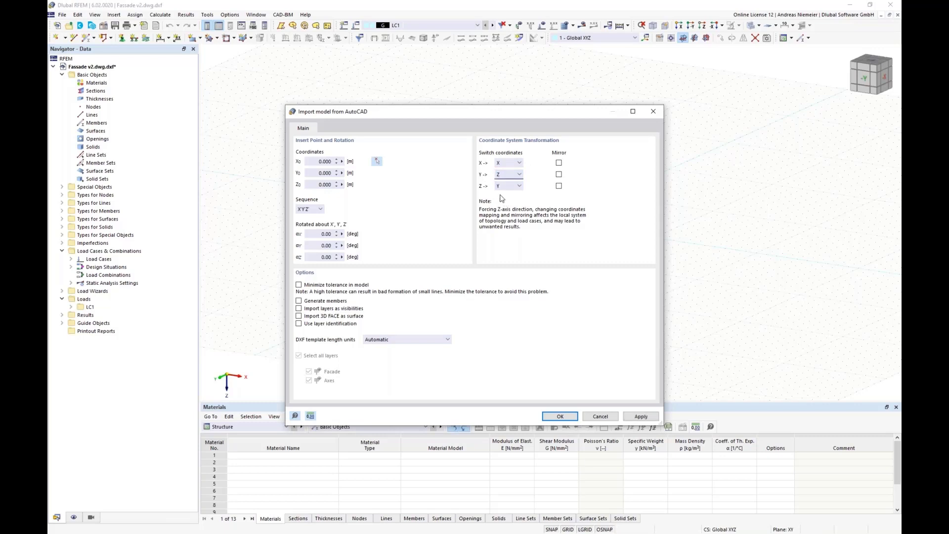
{"action": "left_click", "coordinate": [558, 187]}
{"action": "left_click", "coordinate": [299, 309]}
{"action": "left_click", "coordinate": [555, 418]}
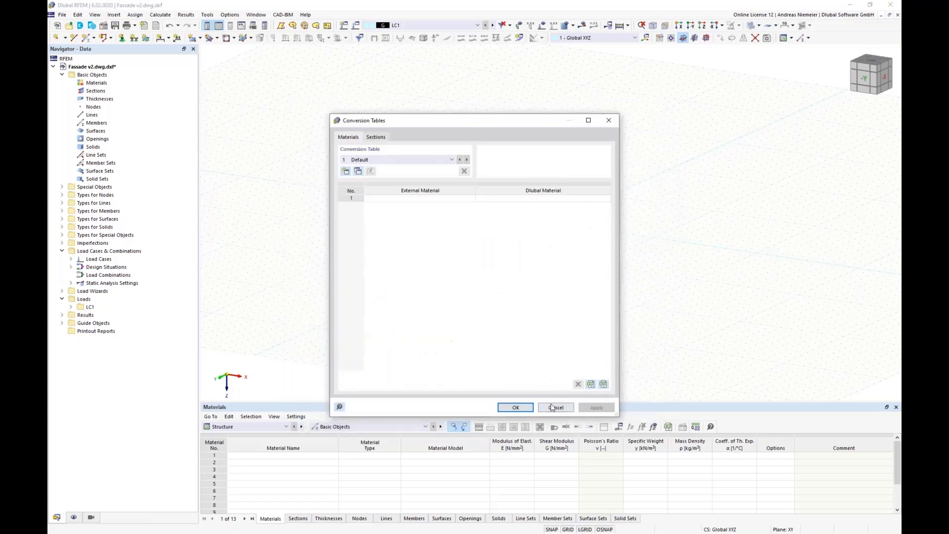
{"action": "left_click", "coordinate": [527, 408]}
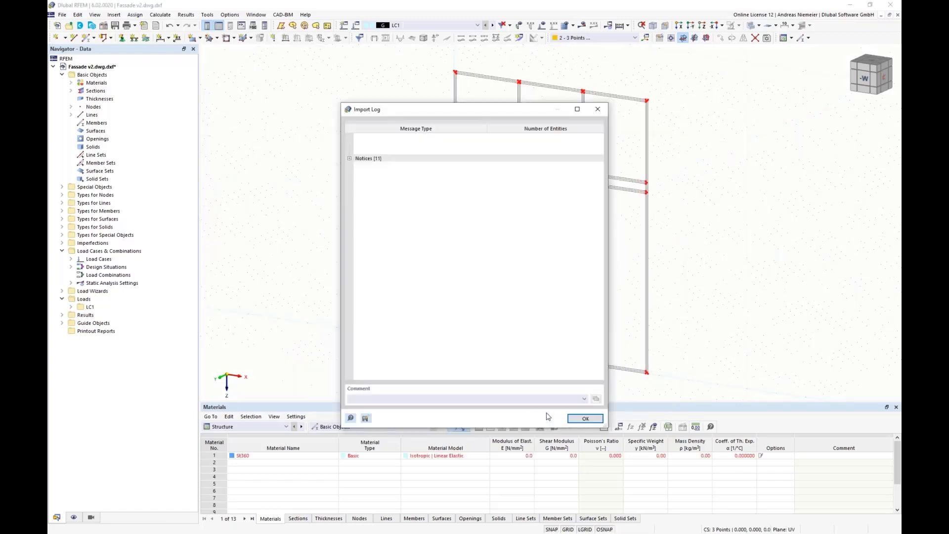
{"action": "left_click", "coordinate": [585, 419]}
Show only the Facade layer of the imported model through its user-defined visibility
{"action": "scroll", "coordinate": [538, 235], "scroll_direction": "down", "scroll_amount": 1}
{"action": "middle_click_drag", "start_coordinate": [538, 235], "coordinate": [443, 230]}
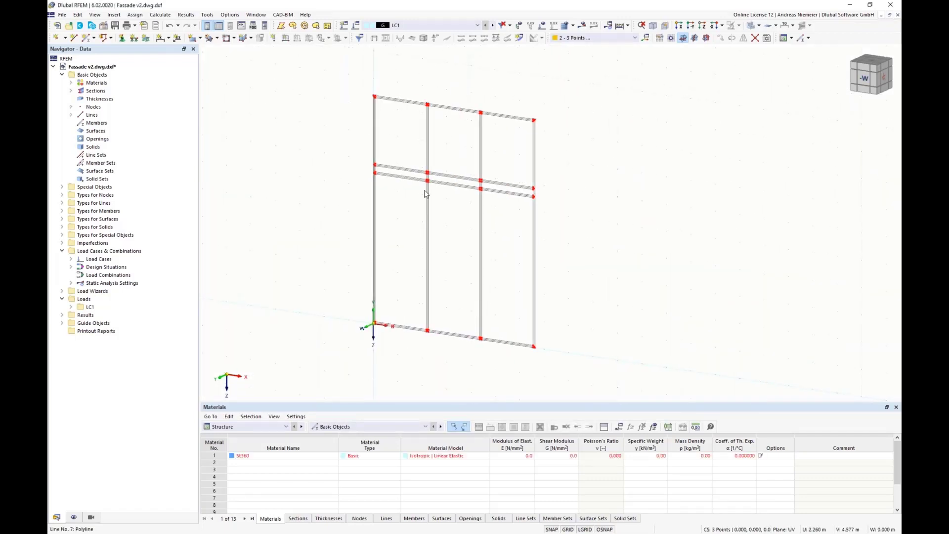
{"action": "scroll", "coordinate": [366, 151], "scroll_direction": "up", "scroll_amount": 5}
{"action": "scroll", "coordinate": [358, 164], "scroll_direction": "up", "scroll_amount": 2}
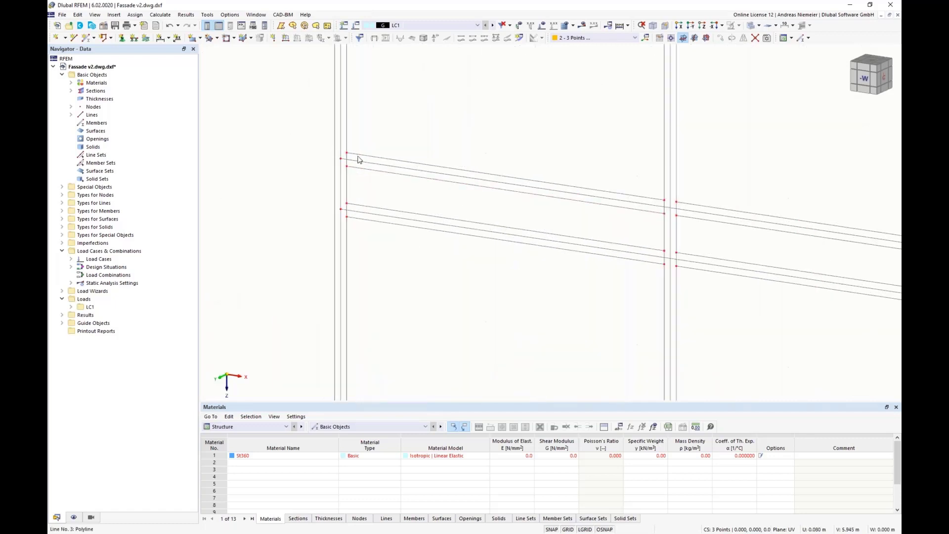
{"action": "left_click", "coordinate": [91, 518]}
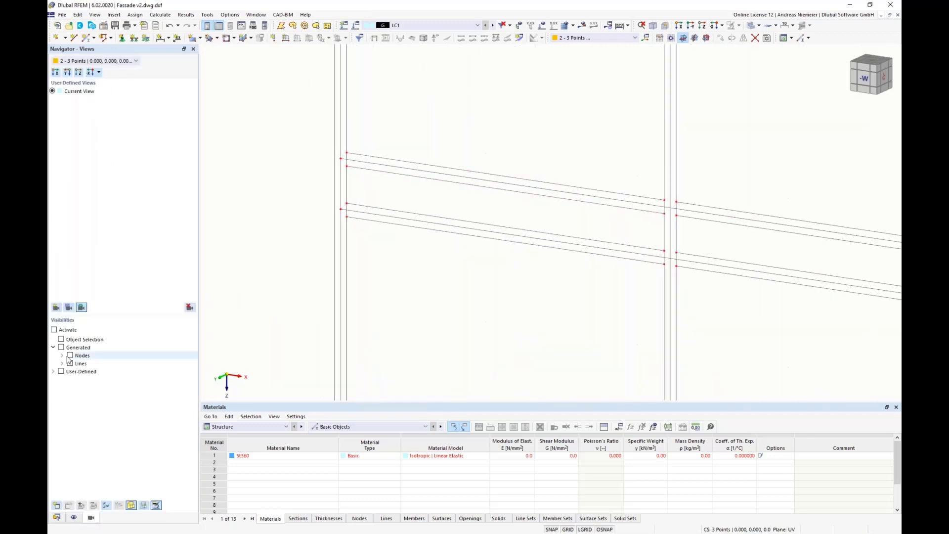
{"action": "left_click", "coordinate": [52, 372]}
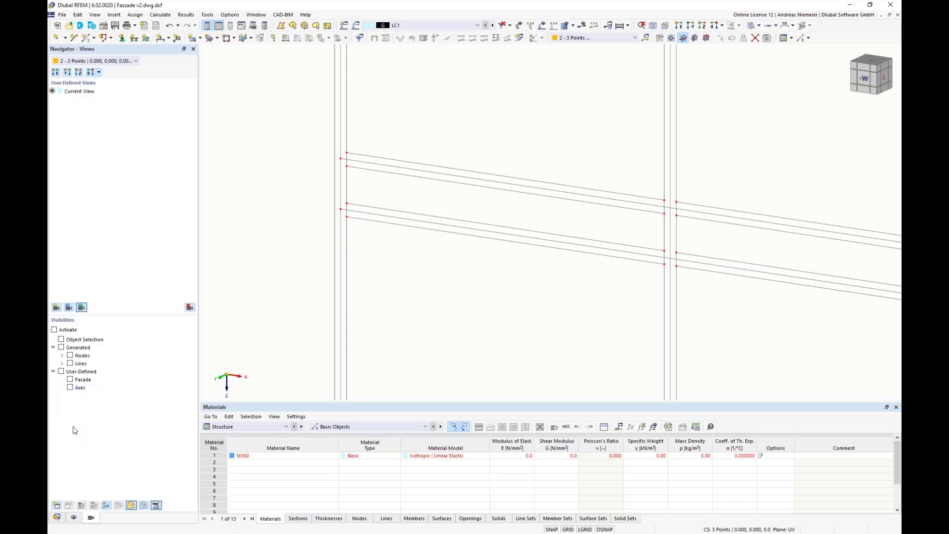
{"action": "left_click", "coordinate": [71, 379]}
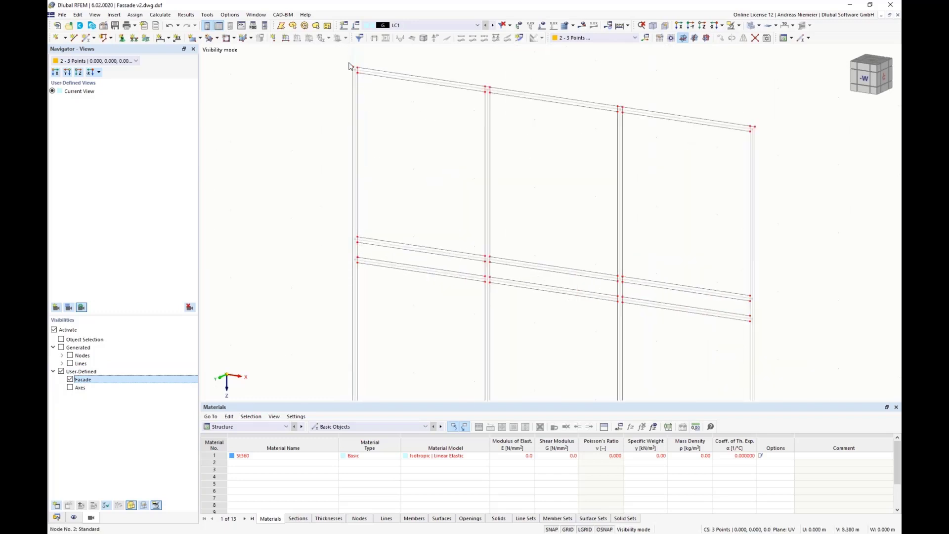
Inspect the Facade outlines up close and switch the visibility to the Axes layer only
{"action": "scroll", "coordinate": [351, 63], "scroll_direction": "up", "scroll_amount": 2}
{"action": "right_click", "coordinate": [394, 112]}
{"action": "left_click", "coordinate": [426, 243]}
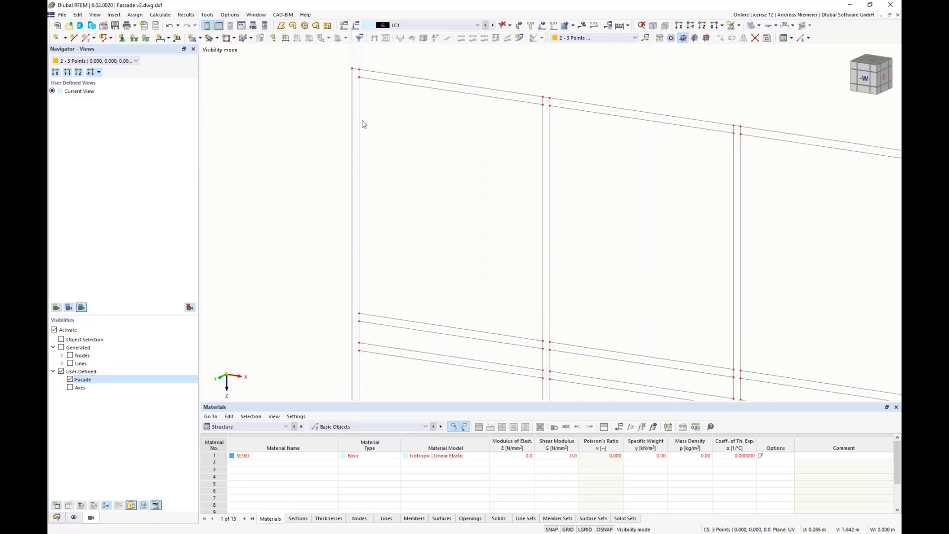
{"action": "left_click", "coordinate": [69, 387]}
{"action": "left_click", "coordinate": [70, 379]}
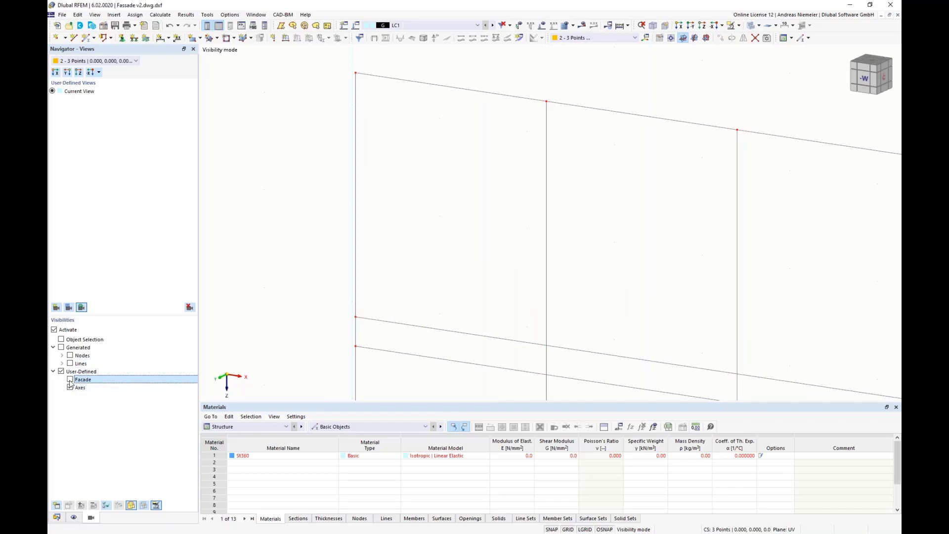
Isolate the Facade layer and delete all its lines, and deactivate the visibility mode
{"action": "left_click", "coordinate": [69, 387]}
{"action": "left_click", "coordinate": [69, 379]}
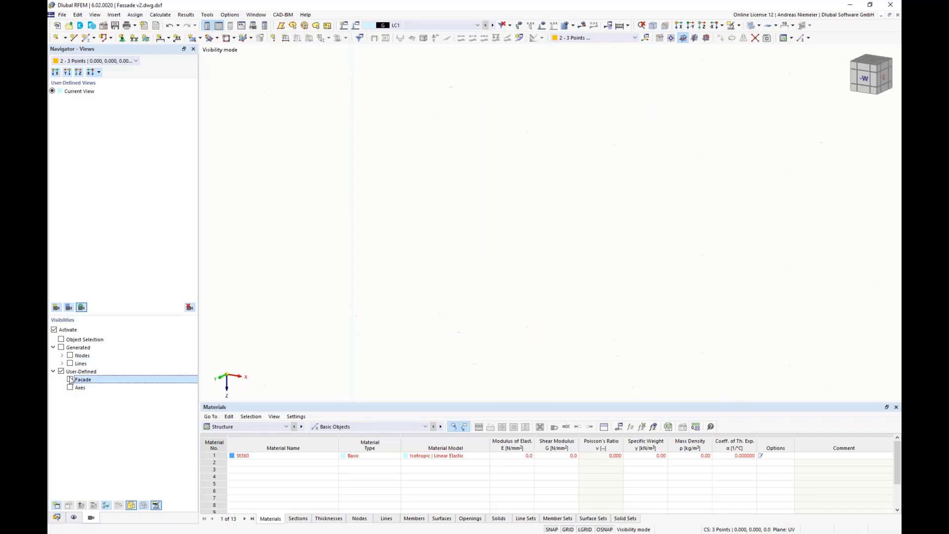
{"action": "scroll", "coordinate": [330, 107], "scroll_direction": "down", "scroll_amount": 5}
{"action": "left_click_drag", "start_coordinate": [298, 81], "coordinate": [579, 398]}
{"action": "key", "text": "Delete"}
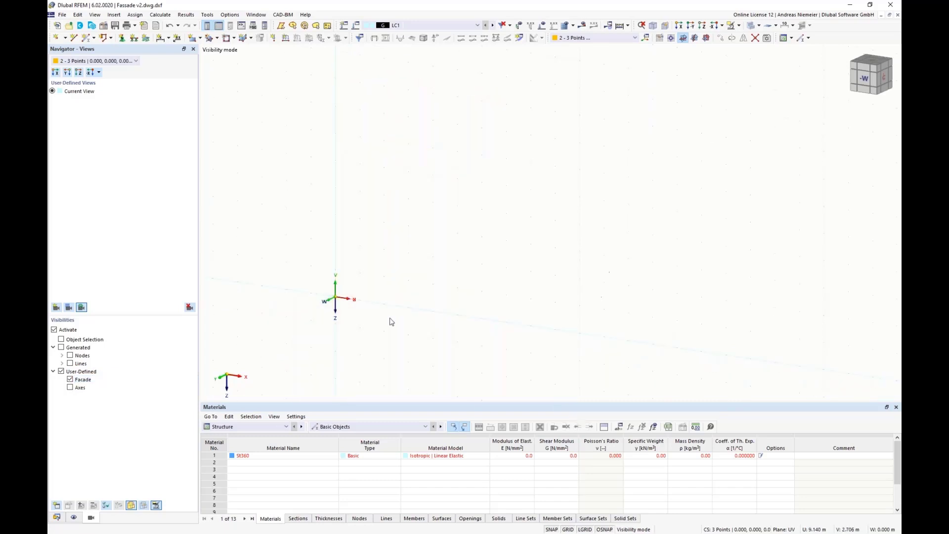
{"action": "left_click", "coordinate": [54, 331]}
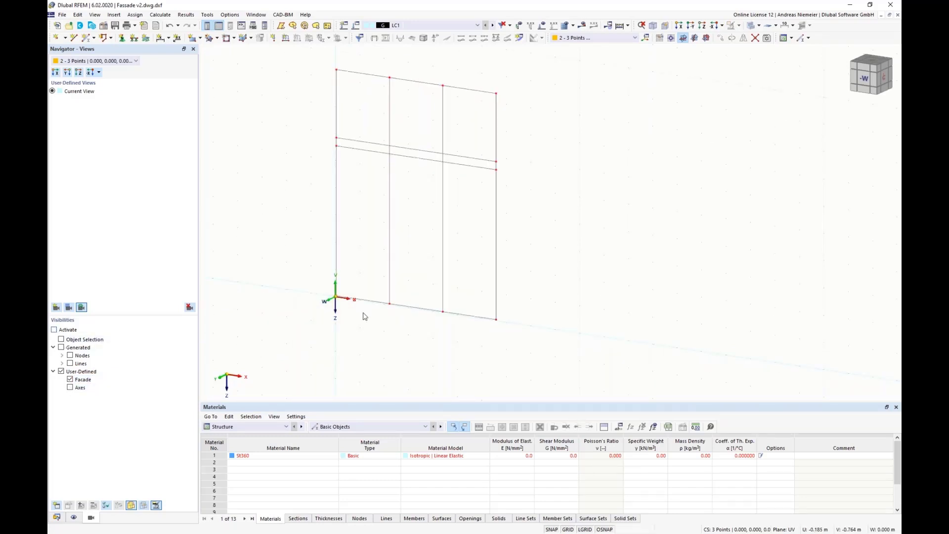
Connect the crossing axis lines across the whole facade frame, creating nodes at their intersections
{"action": "scroll", "coordinate": [311, 179], "scroll_direction": "down", "scroll_amount": 3}
{"action": "middle_click_drag", "start_coordinate": [307, 202], "coordinate": [303, 231]}
{"action": "middle_click_drag", "start_coordinate": [302, 231], "coordinate": [365, 220], "text": "ctrl"}
{"action": "scroll", "coordinate": [364, 292], "scroll_direction": "up", "scroll_amount": 4}
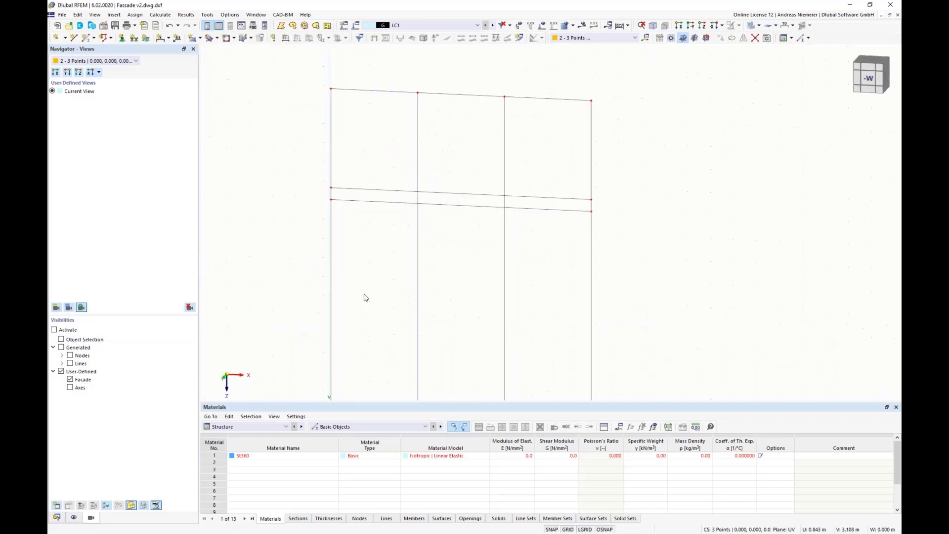
{"action": "middle_click_drag", "start_coordinate": [376, 264], "coordinate": [388, 246]}
{"action": "scroll", "coordinate": [393, 244], "scroll_direction": "down", "scroll_amount": 1}
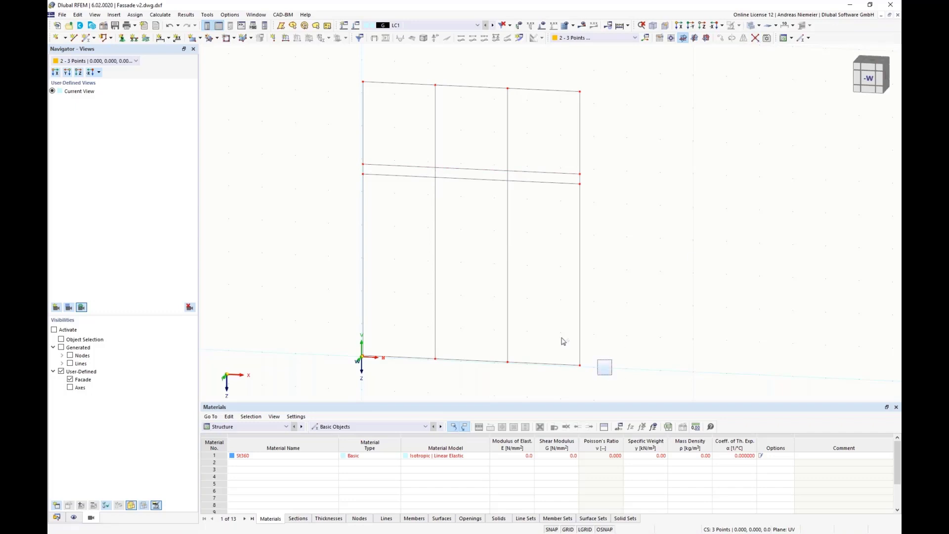
{"action": "left_click_drag", "start_coordinate": [563, 341], "coordinate": [340, 74]}
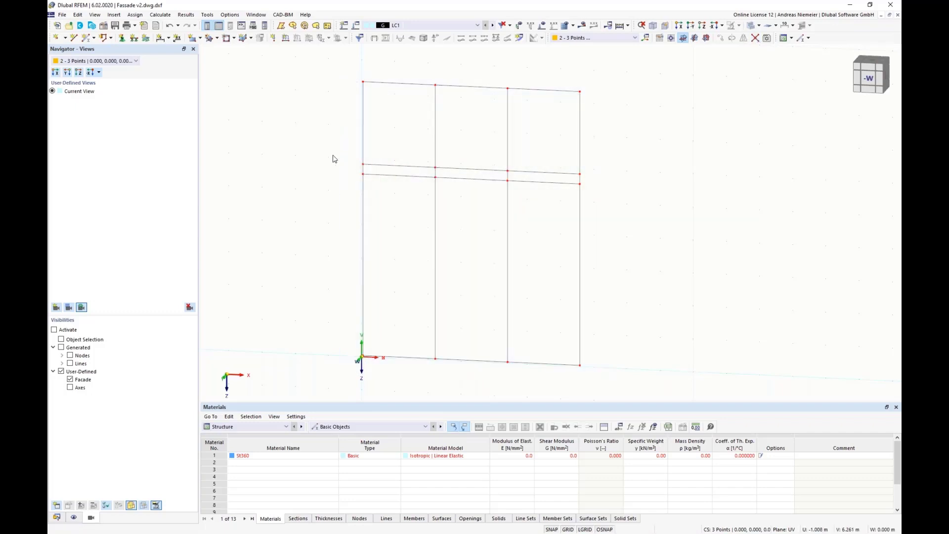
{"action": "left_click", "coordinate": [422, 166]}
Enlarge the data tables, check the imported sections, and delete the St360 material
{"action": "left_click_drag", "start_coordinate": [270, 403], "coordinate": [269, 367]}
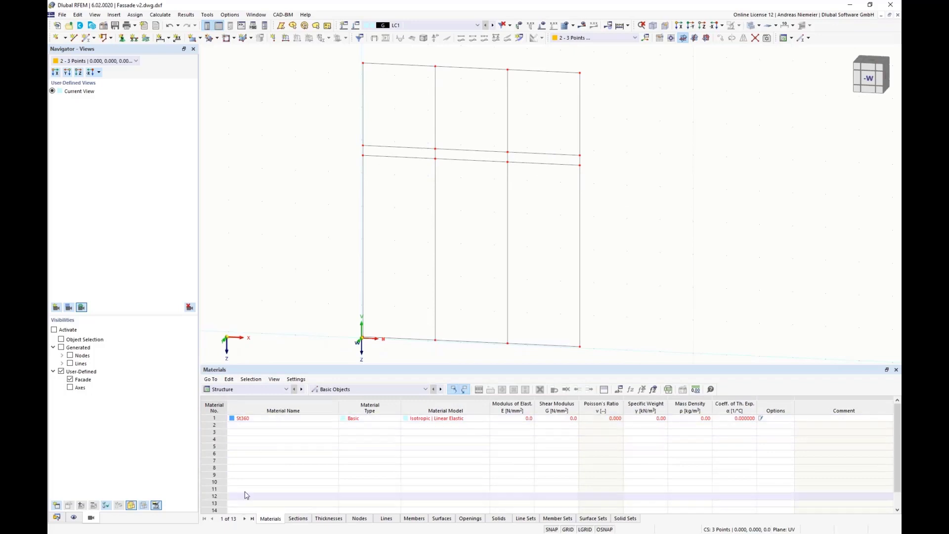
{"action": "left_click", "coordinate": [247, 418]}
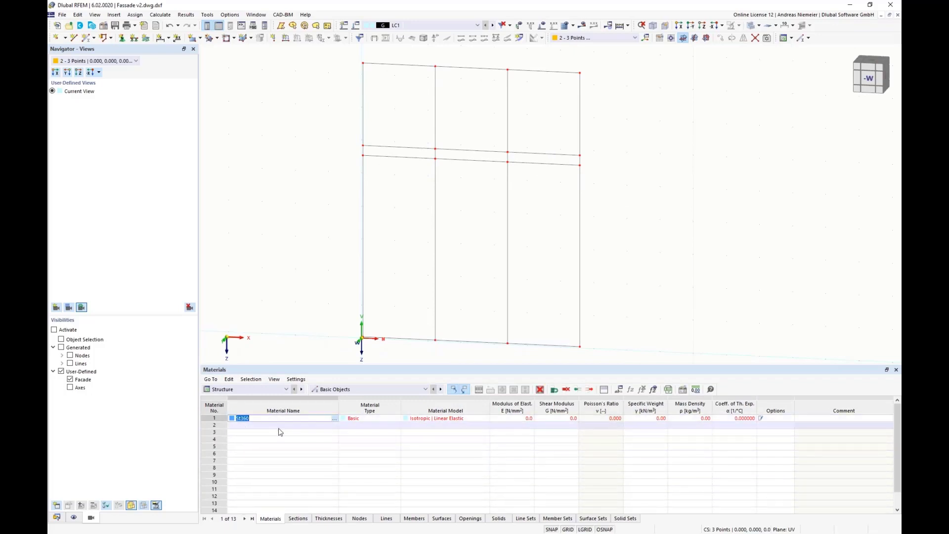
{"action": "left_click", "coordinate": [298, 519]}
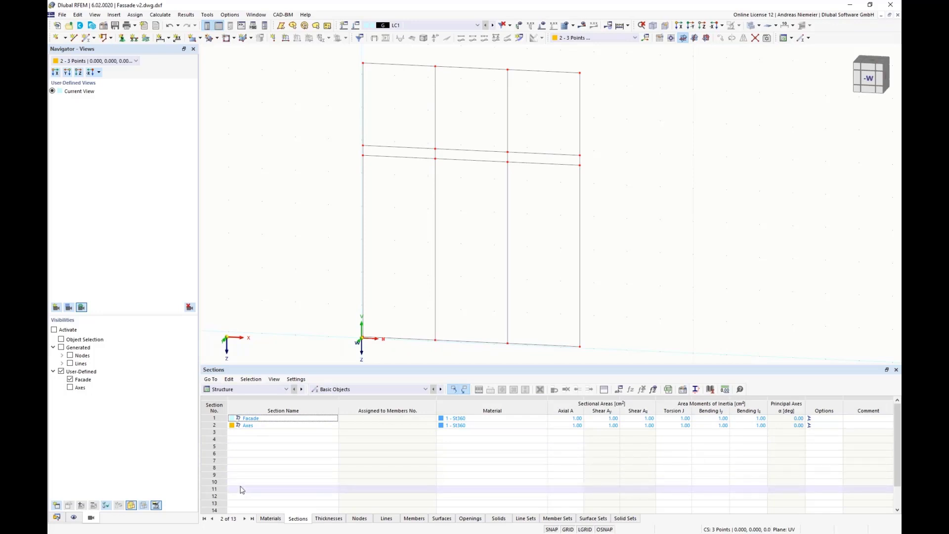
{"action": "left_click", "coordinate": [270, 520]}
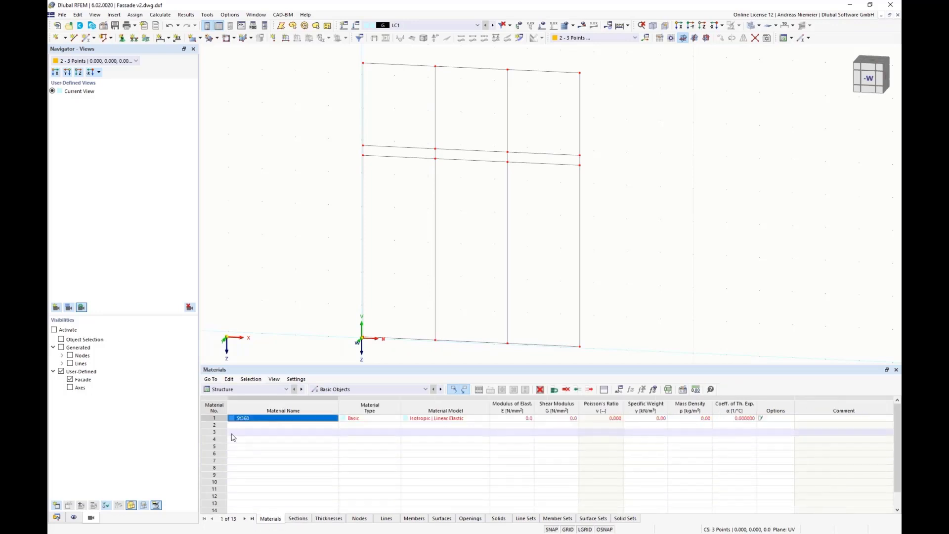
{"action": "left_click", "coordinate": [225, 419]}
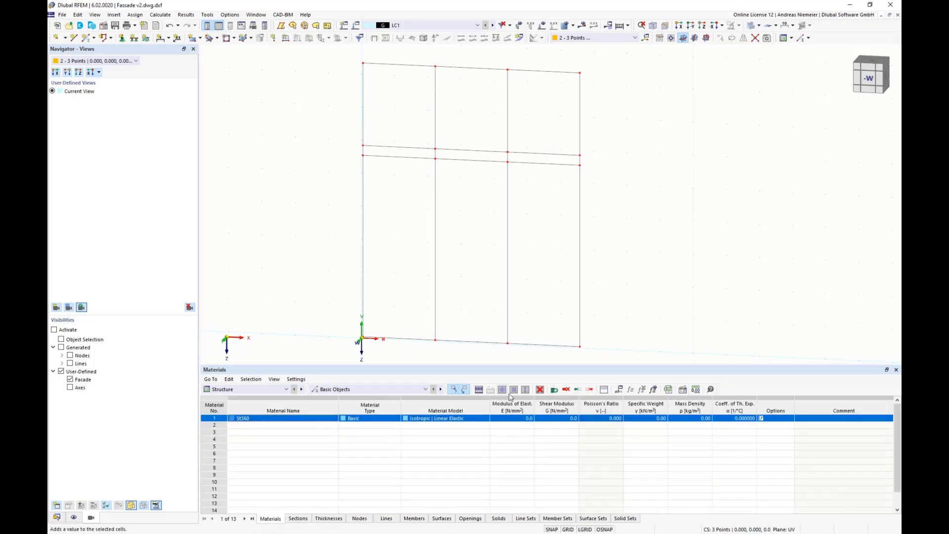
{"action": "left_click", "coordinate": [539, 390]}
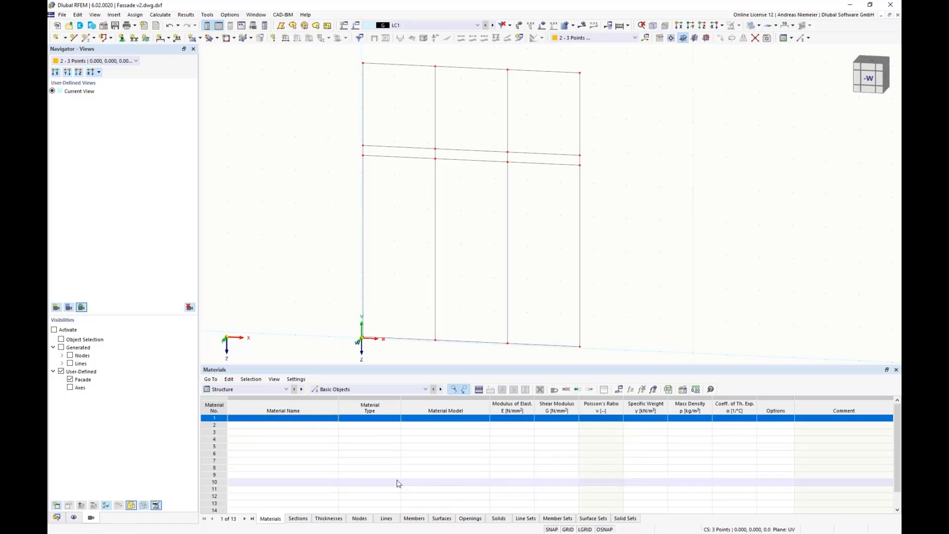
Define material 1 as aluminum EN AW-6060 (ET,EP,ER/B) T6 from the material library, searching for 6060
{"action": "left_click", "coordinate": [221, 419]}
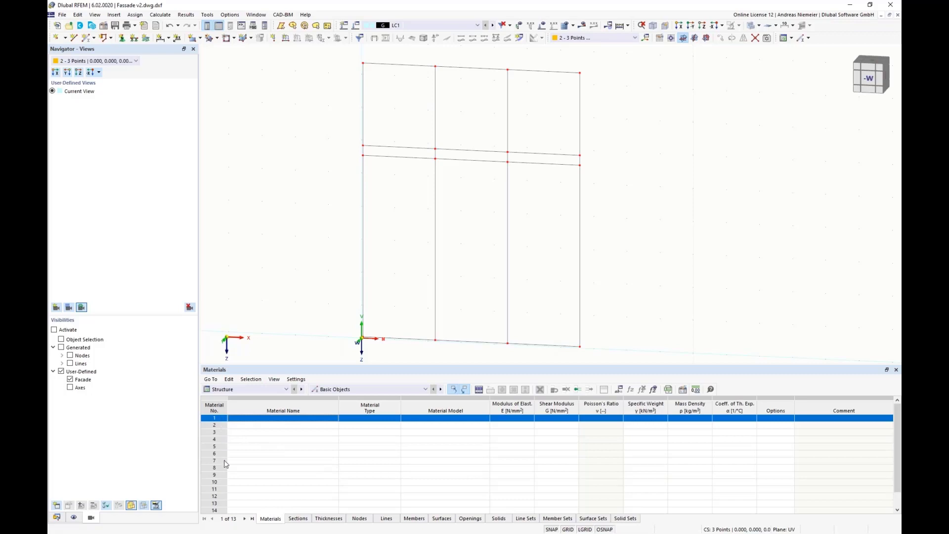
{"action": "double_click", "coordinate": [202, 423]}
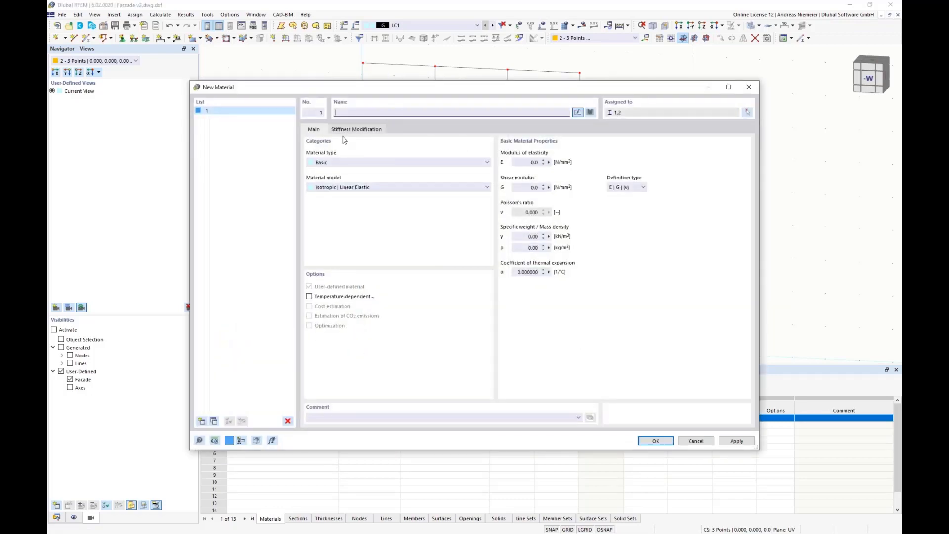
{"action": "left_click", "coordinate": [590, 113]}
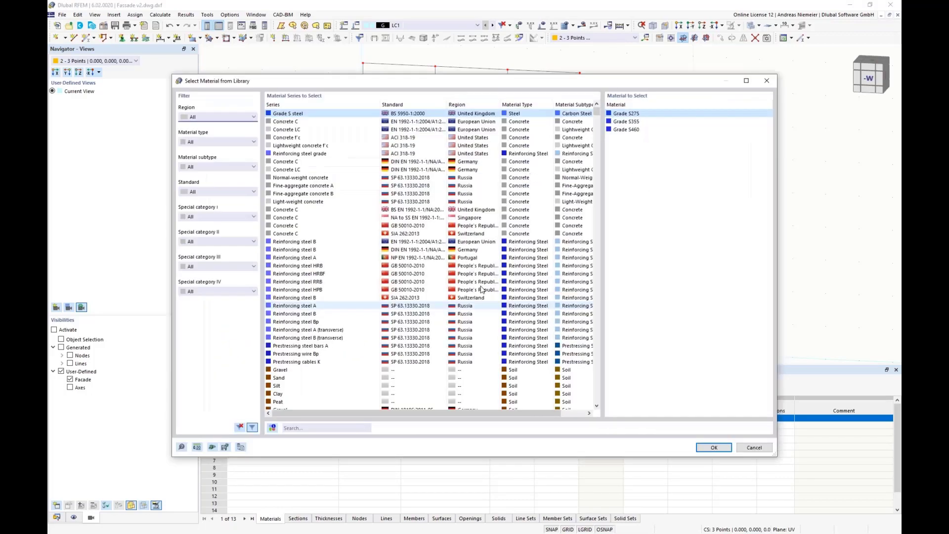
{"action": "left_click", "coordinate": [287, 428]}
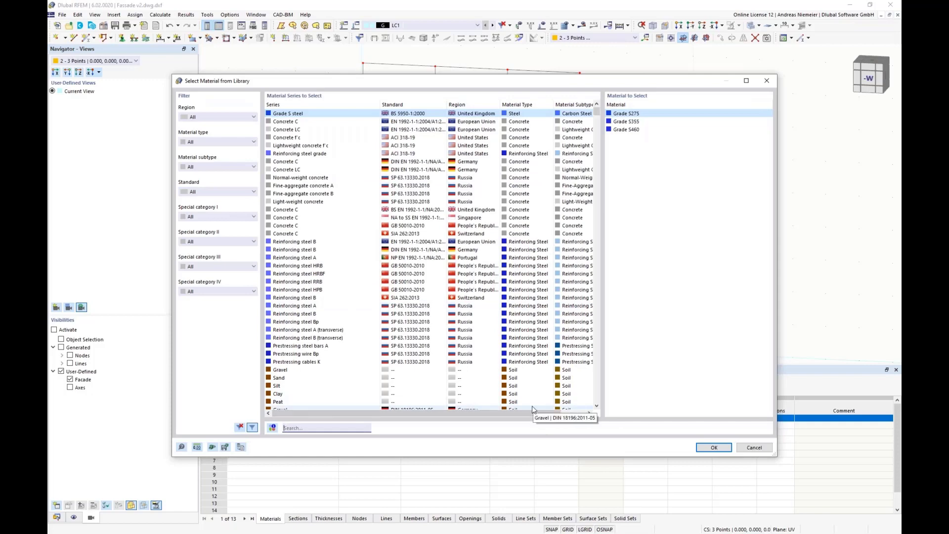
{"action": "type", "text": "6060"}
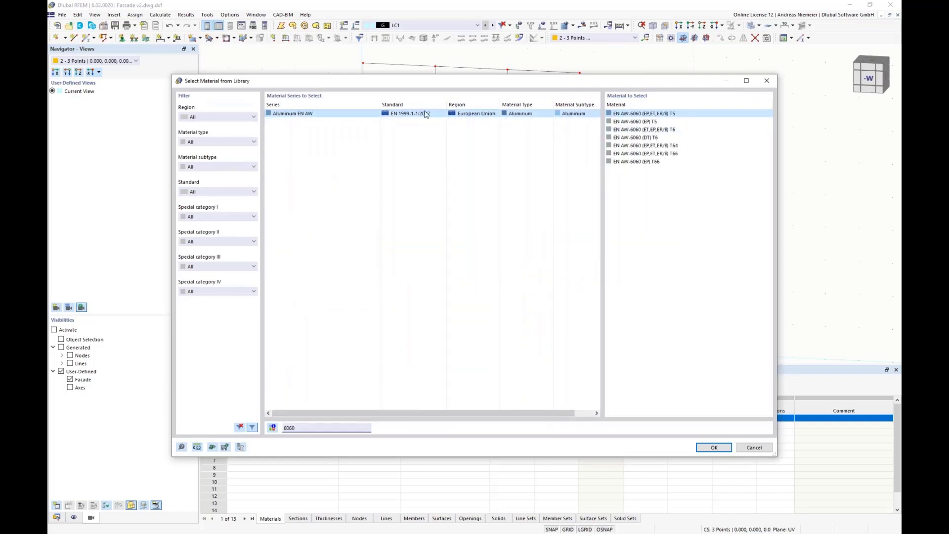
{"action": "left_click", "coordinate": [657, 130]}
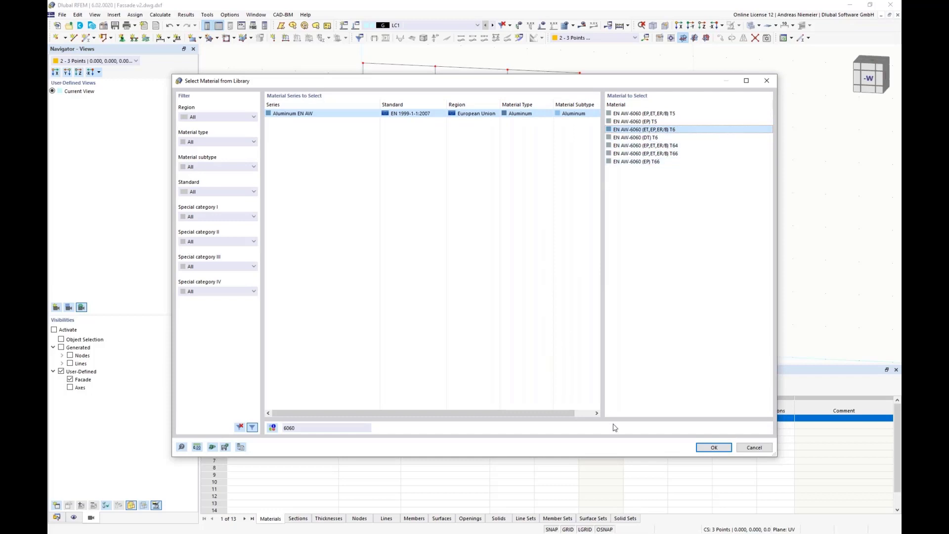
{"action": "left_click", "coordinate": [712, 447]}
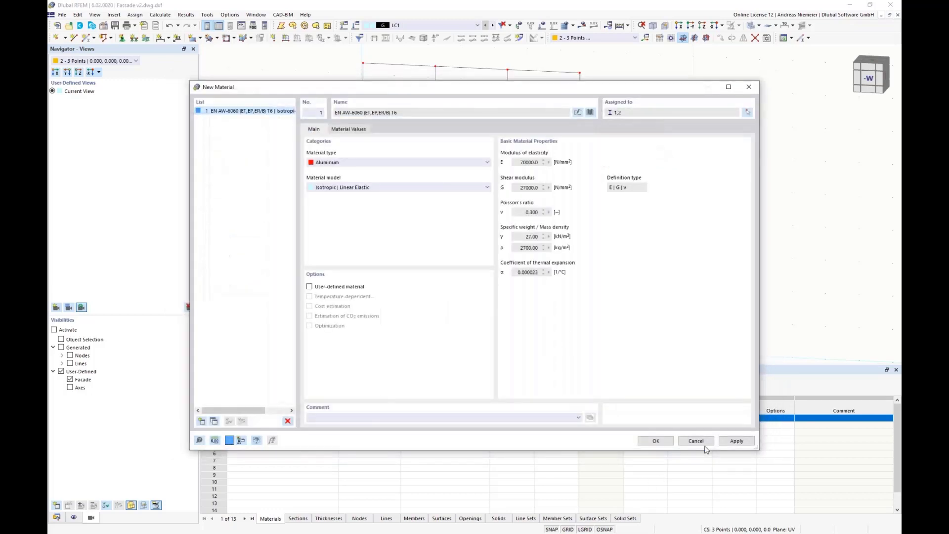
{"action": "left_click", "coordinate": [655, 440]}
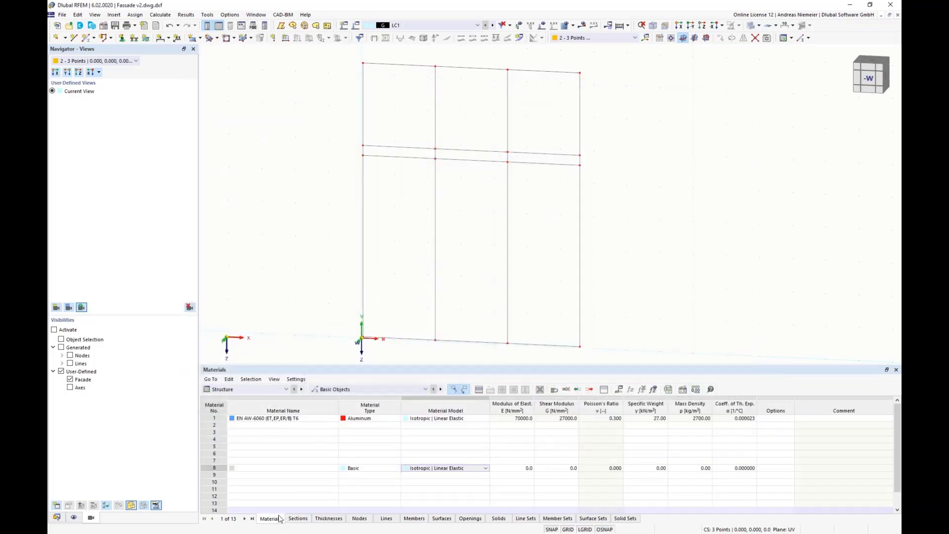
Delete the imported Facade and Axes sections from the sections table
{"action": "left_click", "coordinate": [297, 518]}
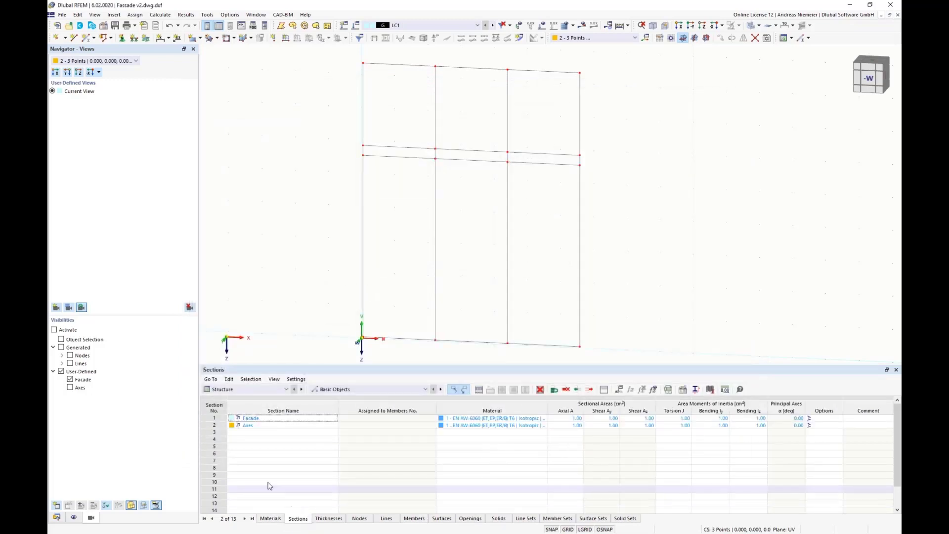
{"action": "left_click_drag", "start_coordinate": [214, 418], "coordinate": [214, 426]}
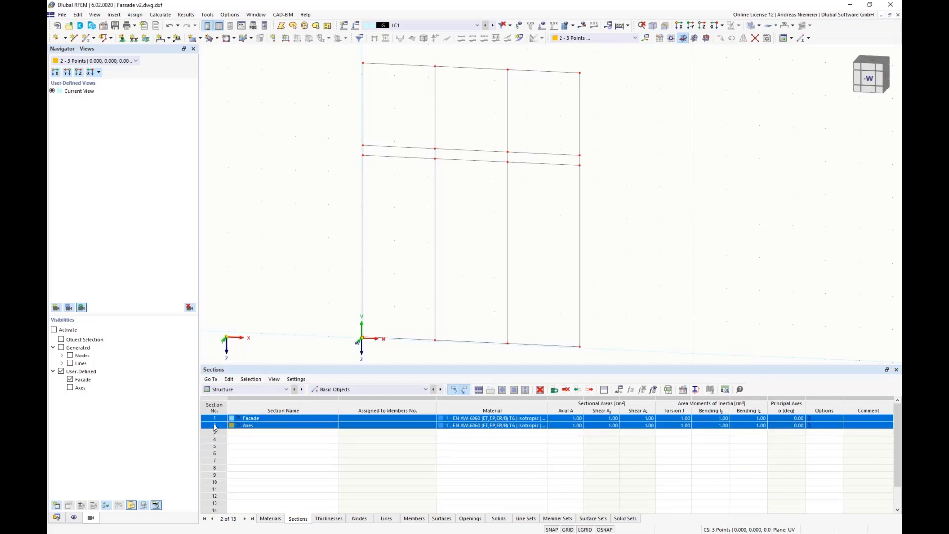
{"action": "left_click", "coordinate": [539, 389]}
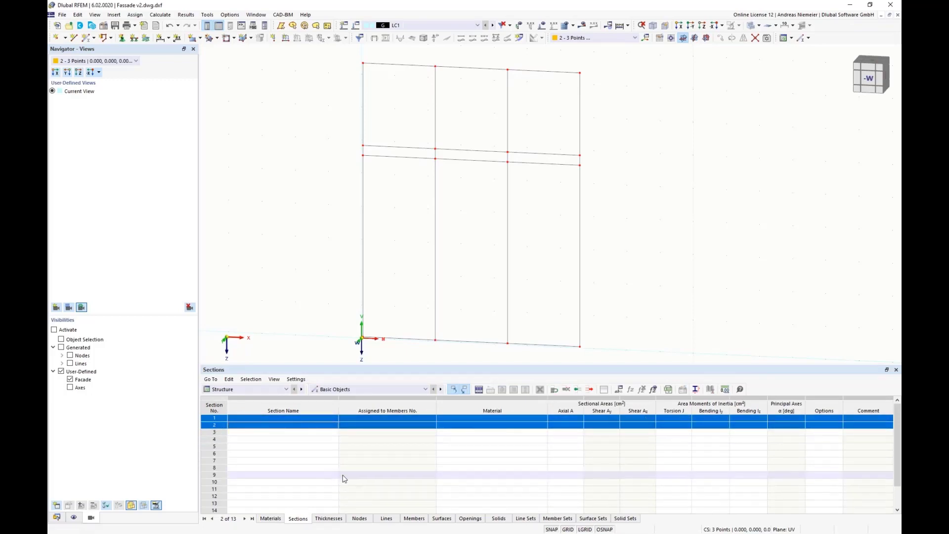
Create section 1 as a thin-walled unsymmetric rectangular hollow section from the section library
{"action": "left_click", "coordinate": [386, 475]}
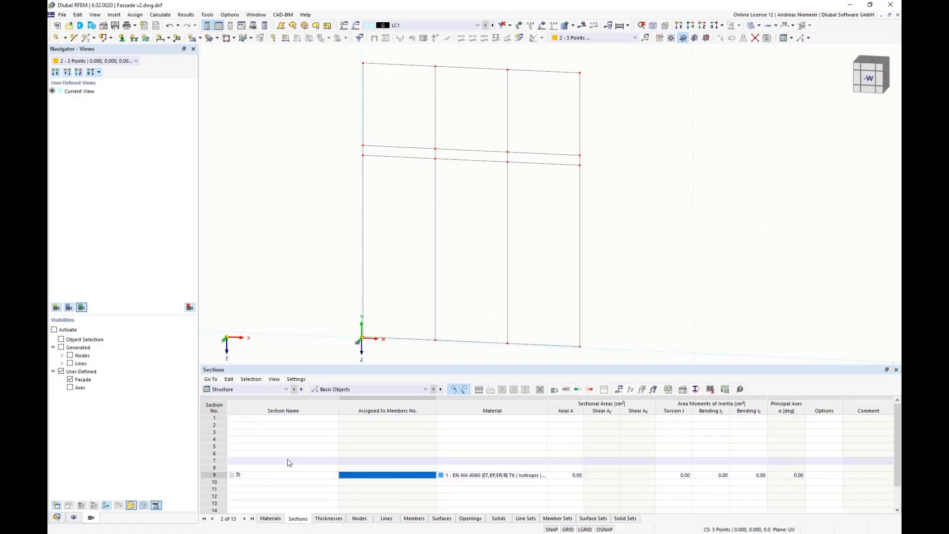
{"action": "left_click", "coordinate": [283, 413]}
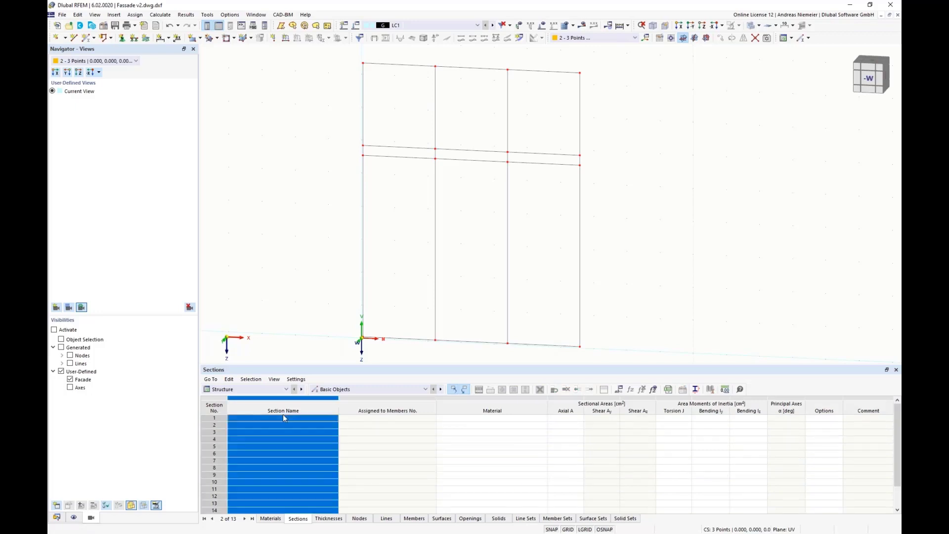
{"action": "left_click", "coordinate": [255, 419]}
{"action": "double_click", "coordinate": [221, 420]}
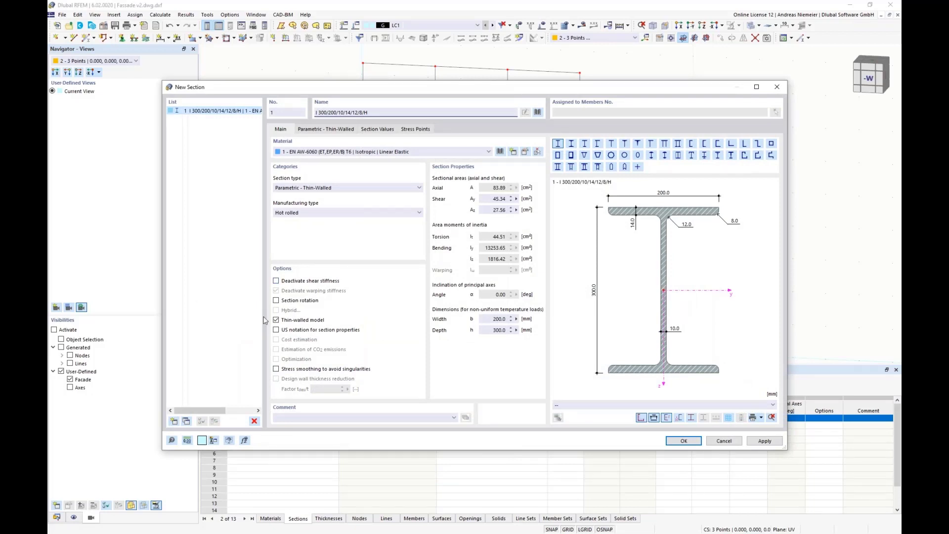
{"action": "left_click", "coordinate": [537, 112]}
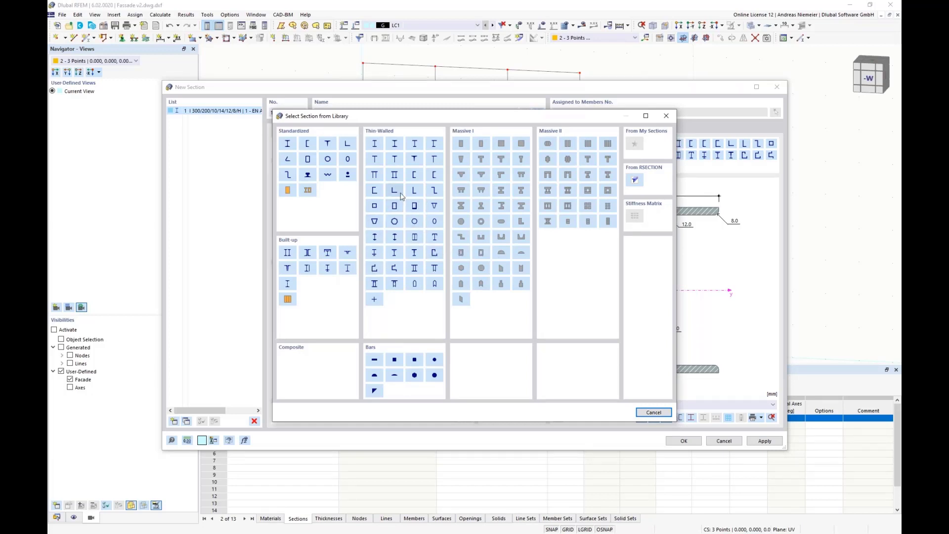
{"action": "left_click", "coordinate": [414, 206]}
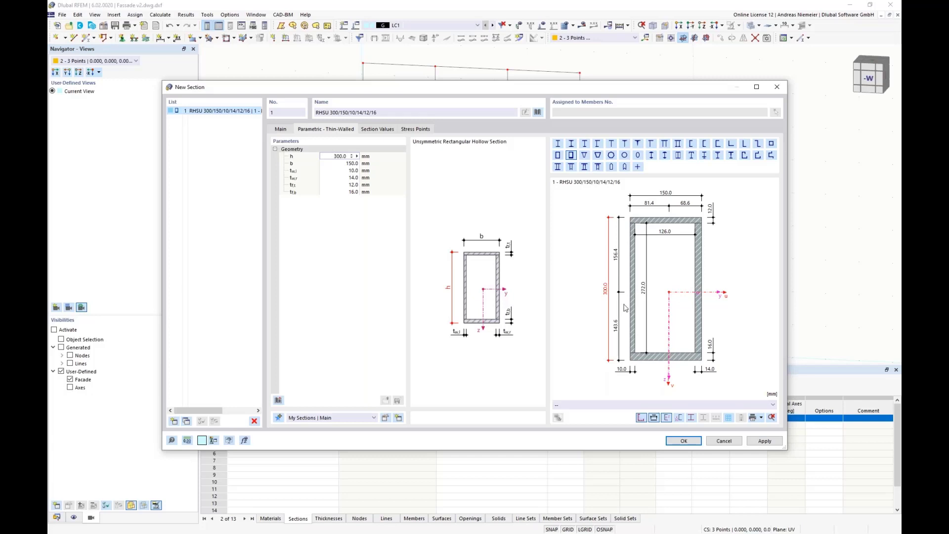
Size the hollow section to 200 mm high and 60 mm wide, with 3 mm webs and 5 mm top and bottom flanges
{"action": "left_click", "coordinate": [353, 164]}
{"action": "type", "text": "60"}
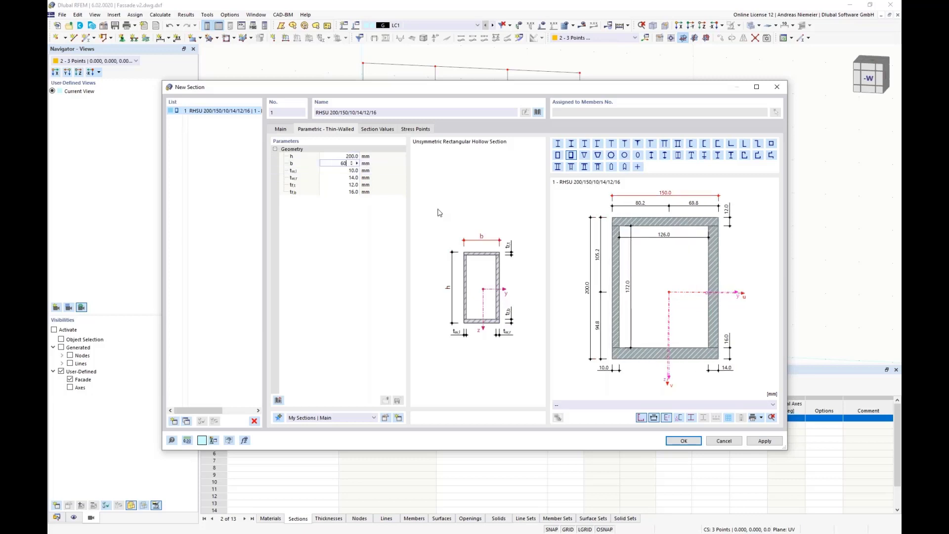
{"action": "key", "text": "Tab"}
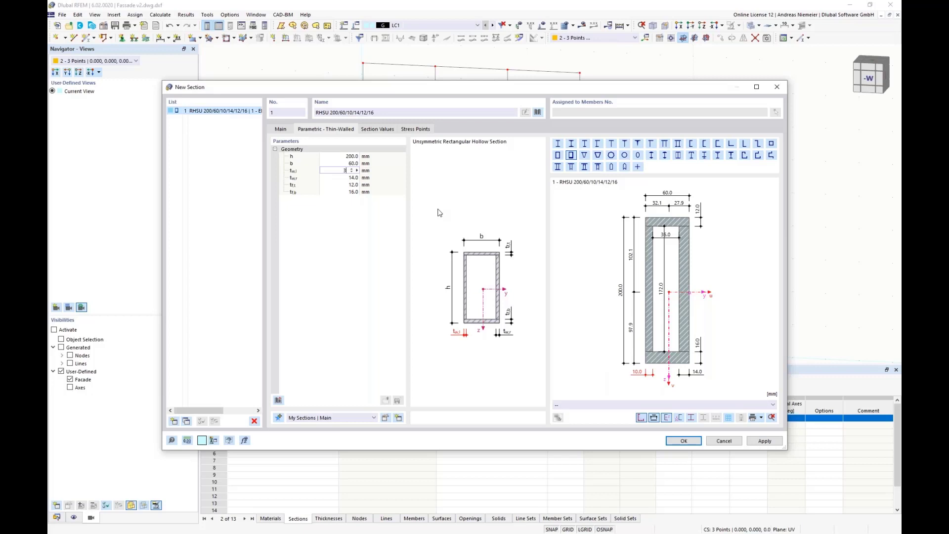
{"action": "key", "text": "Tab"}
{"action": "key", "text": "Tab"}
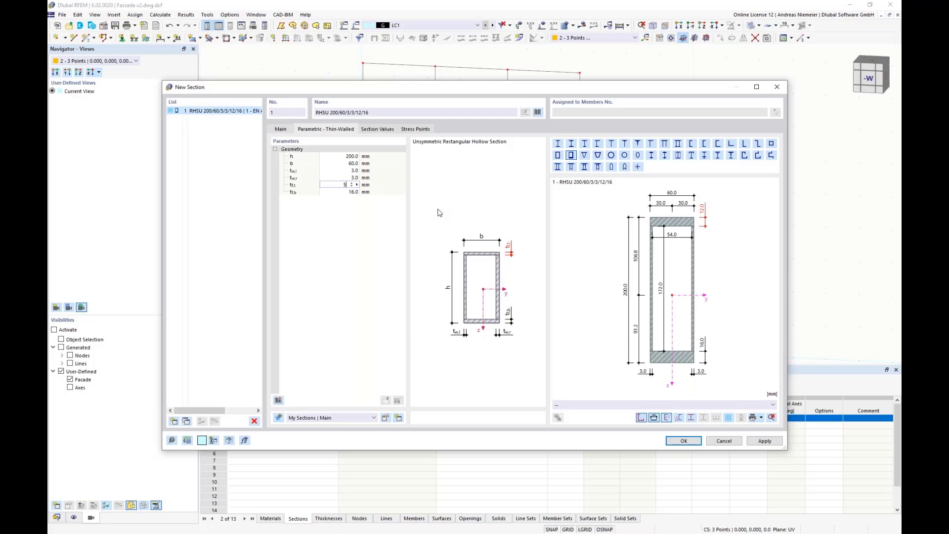
{"action": "type", "text": "5"}
{"action": "key", "text": "Tab"}
{"action": "type", "text": "5"}
{"action": "key", "text": "Return"}
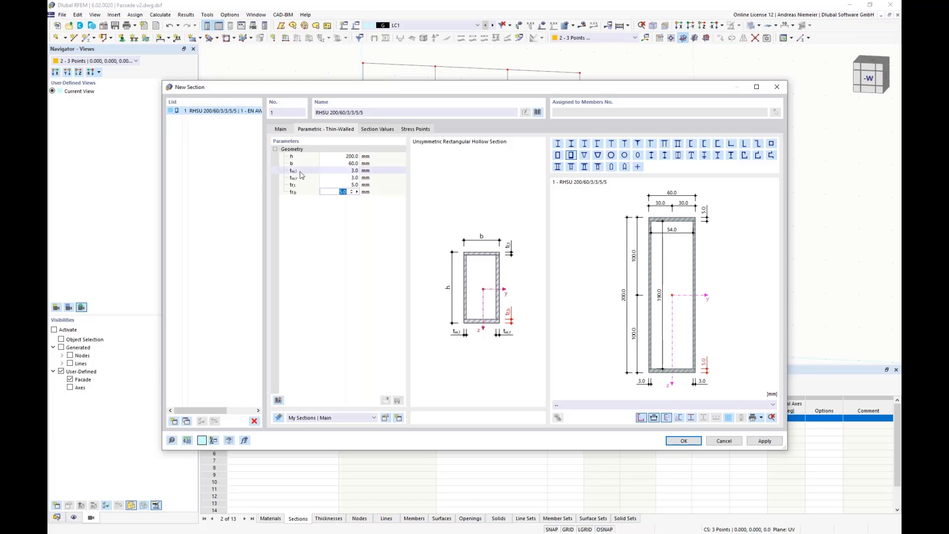
Copy the hollow section as section 2, set its height to 180 mm, and save both sections
{"action": "left_click", "coordinate": [203, 115]}
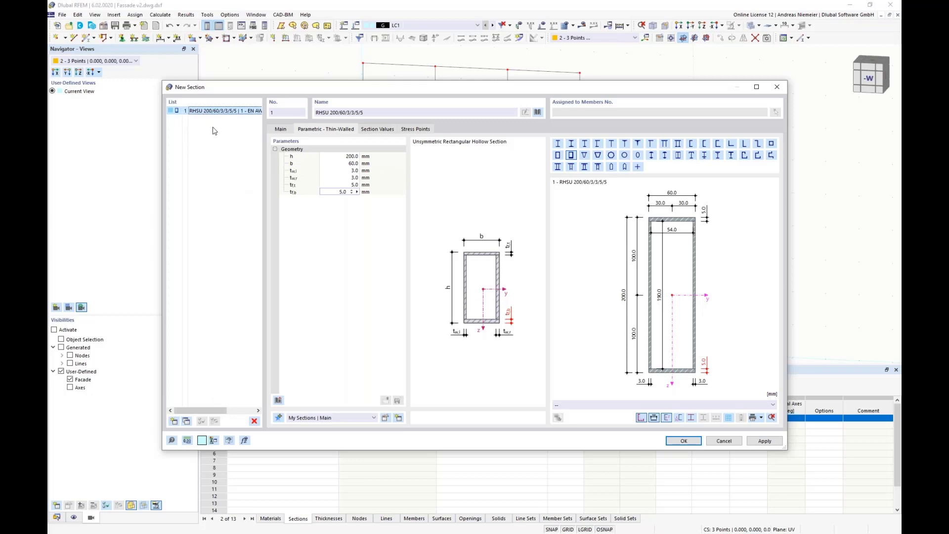
{"action": "left_click", "coordinate": [187, 420]}
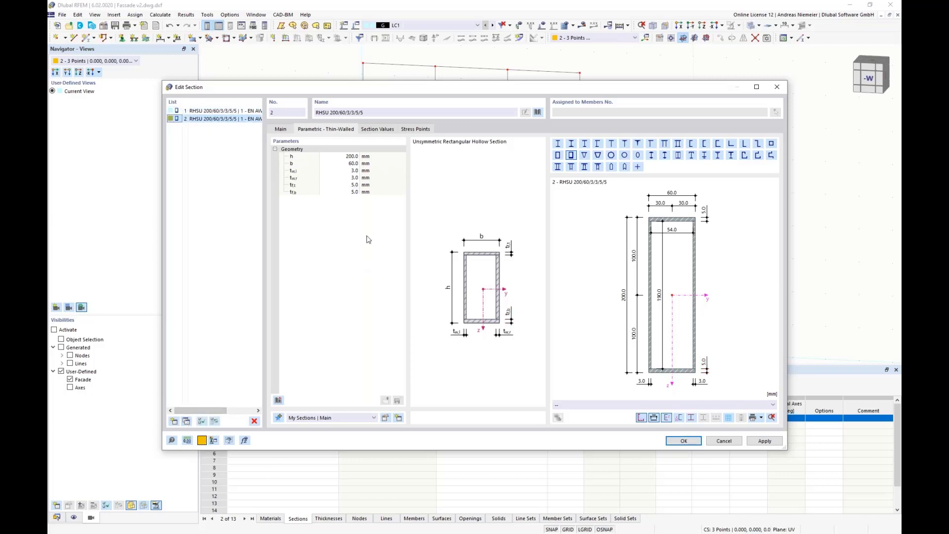
{"action": "left_click", "coordinate": [343, 155]}
{"action": "type", "text": "180"}
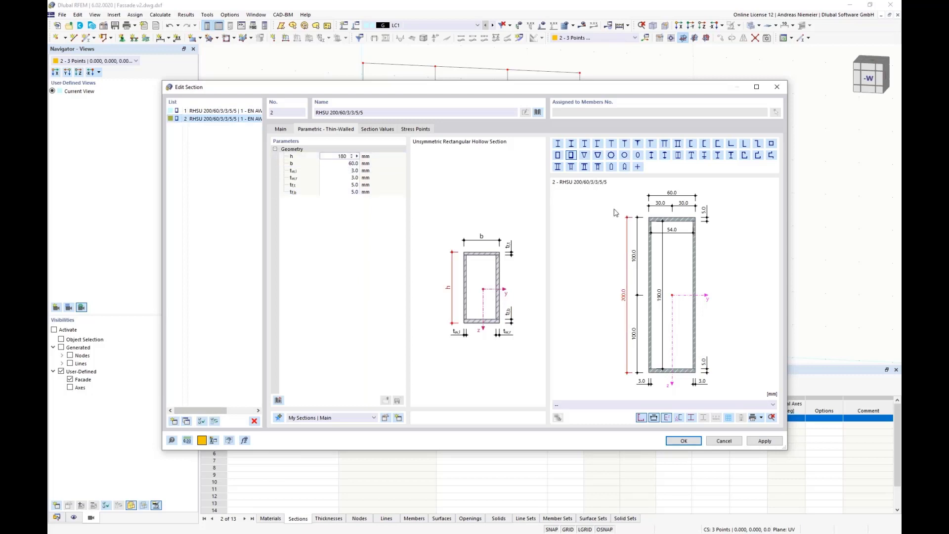
{"action": "key", "text": "Return"}
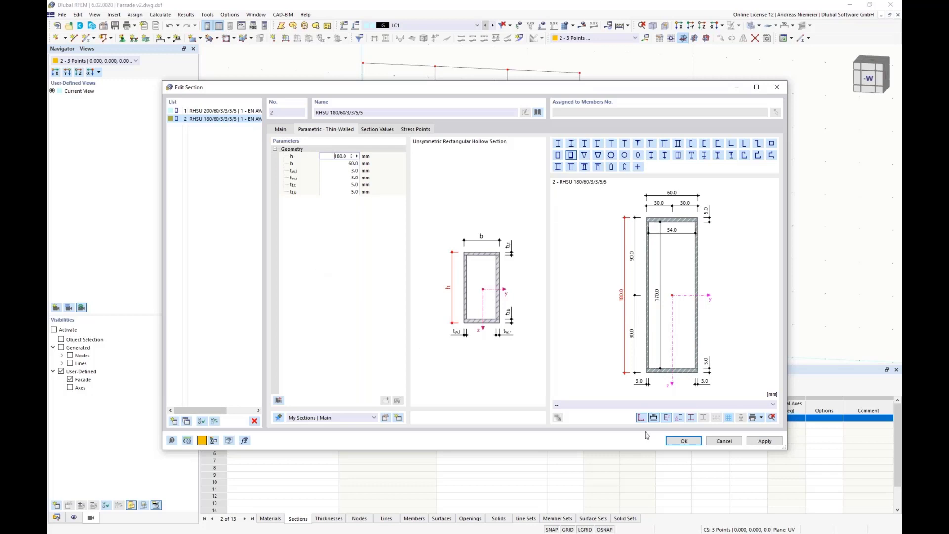
{"action": "left_click", "coordinate": [683, 441]}
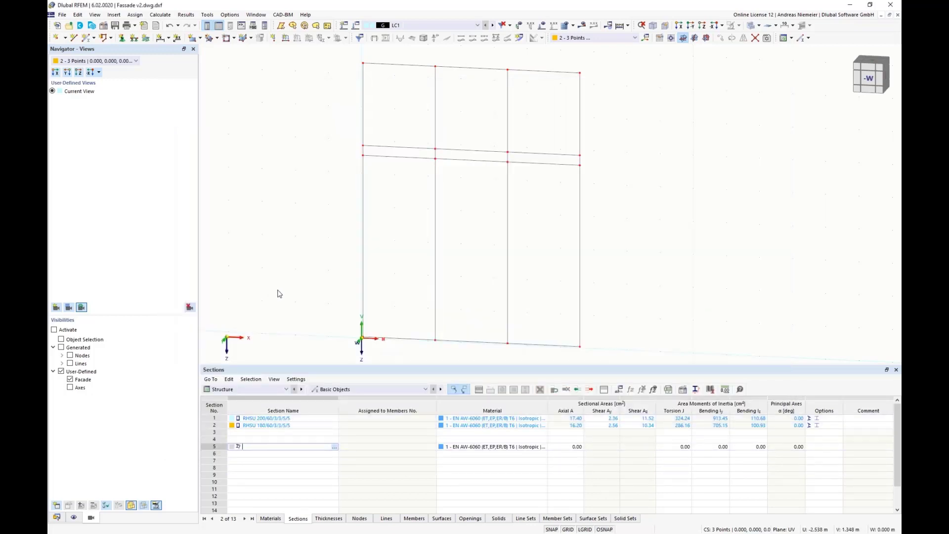
Select all vertical lines of the facade and enable the Member option for them to start a new member definition
{"action": "scroll", "coordinate": [282, 176], "scroll_direction": "down", "scroll_amount": 2}
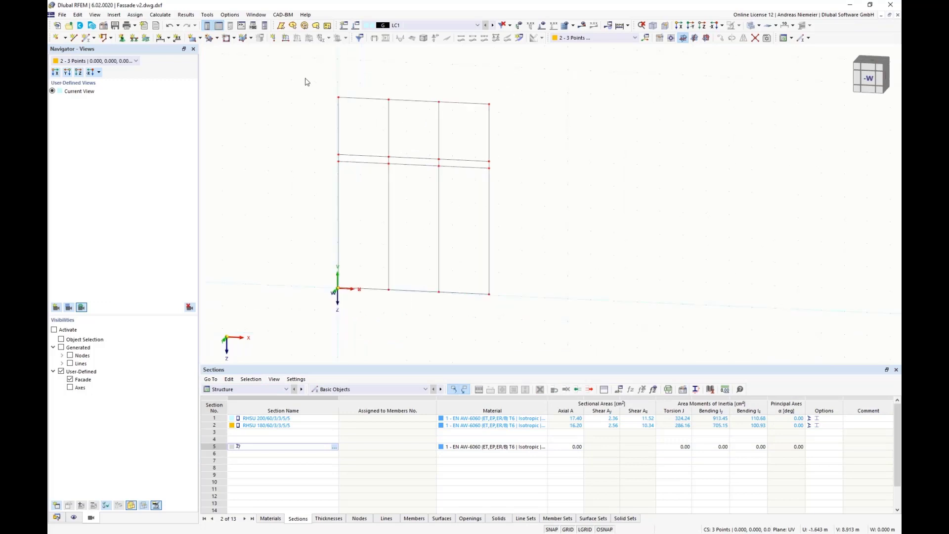
{"action": "left_click_drag", "start_coordinate": [314, 71], "coordinate": [362, 322]}
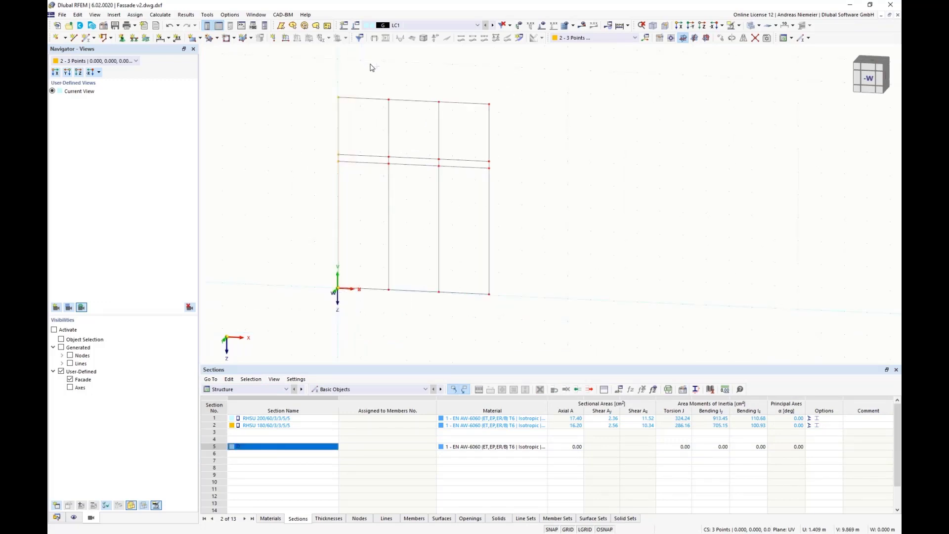
{"action": "left_click_drag", "start_coordinate": [369, 64], "coordinate": [411, 334]}
{"action": "left_click_drag", "start_coordinate": [432, 79], "coordinate": [473, 352]}
{"action": "left_click_drag", "start_coordinate": [466, 80], "coordinate": [524, 334]}
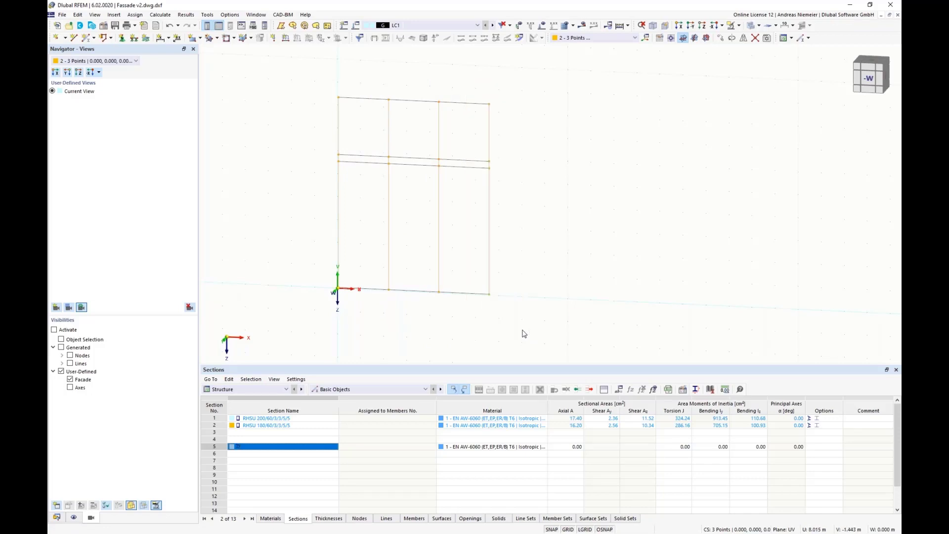
{"action": "scroll", "coordinate": [364, 120], "scroll_direction": "up", "scroll_amount": 2}
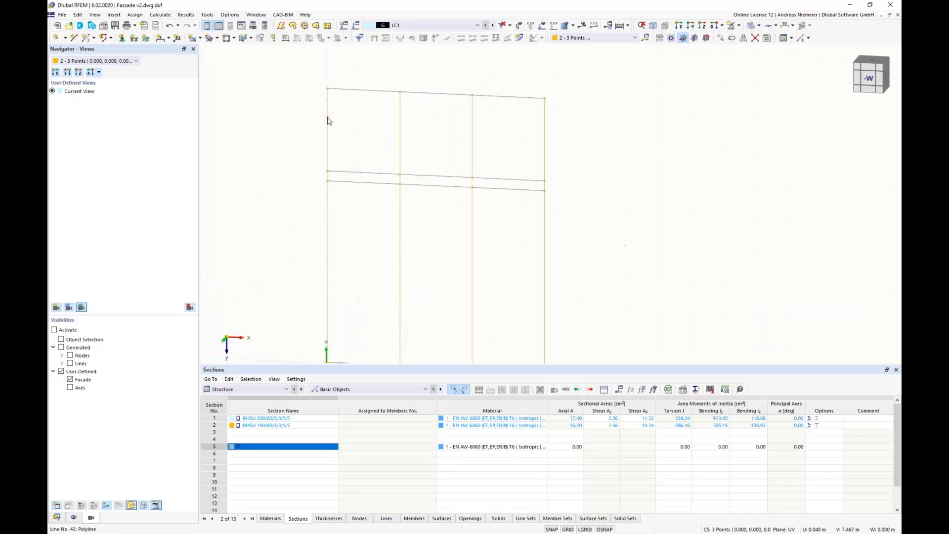
{"action": "right_click", "coordinate": [329, 120]}
{"action": "mouse_move", "coordinate": [349, 146]}
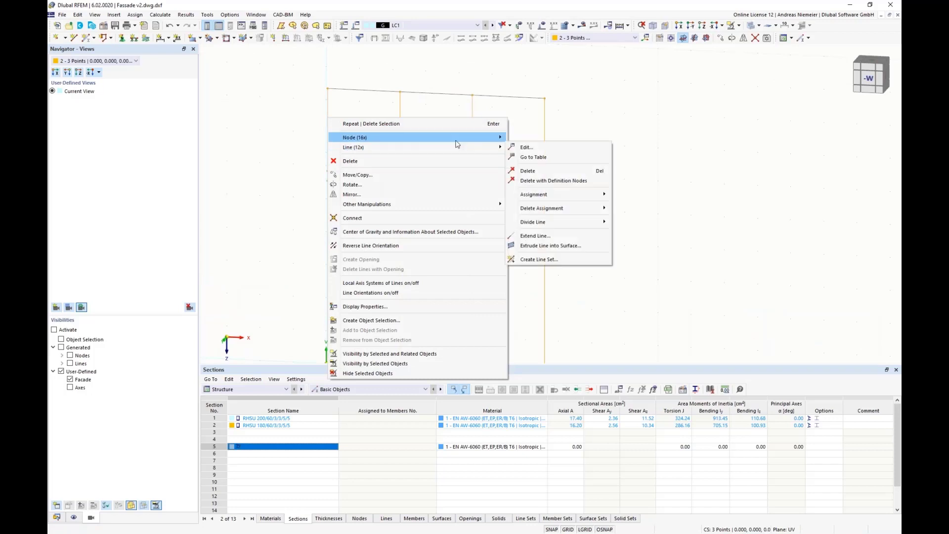
{"action": "left_click", "coordinate": [527, 147]}
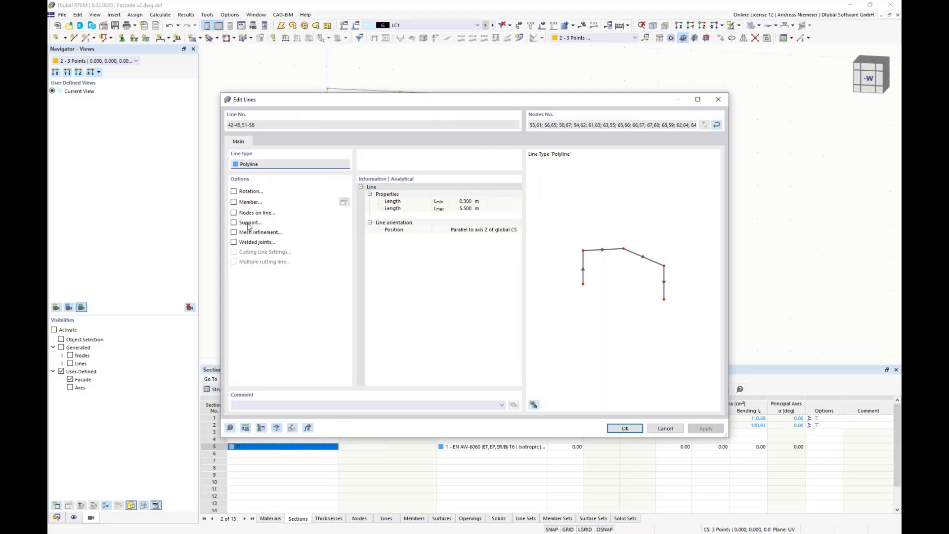
{"action": "left_click", "coordinate": [235, 204]}
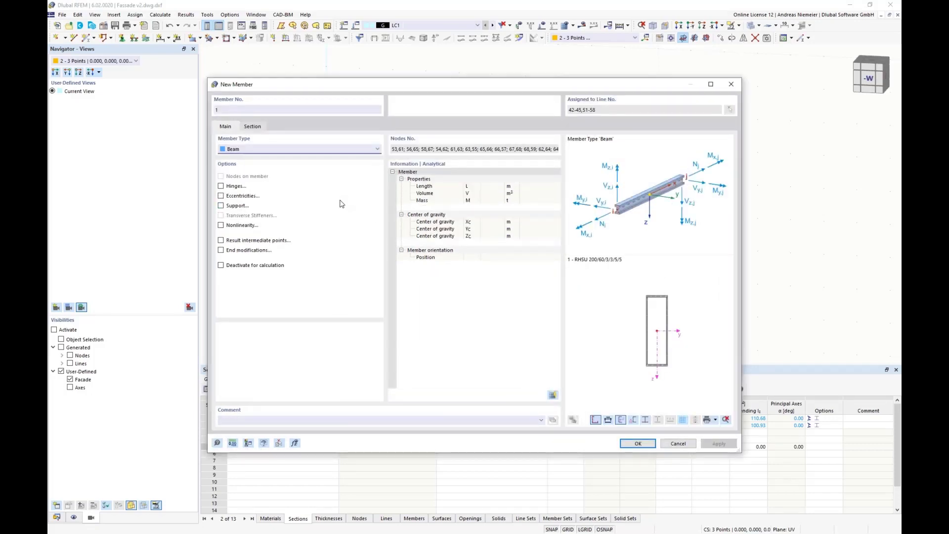
Assign the vertical facade lines beam members with section 1, RHSU 200/60/3/3/5/5, and save the line changes
{"action": "left_click", "coordinate": [240, 151]}
{"action": "left_click", "coordinate": [239, 157]}
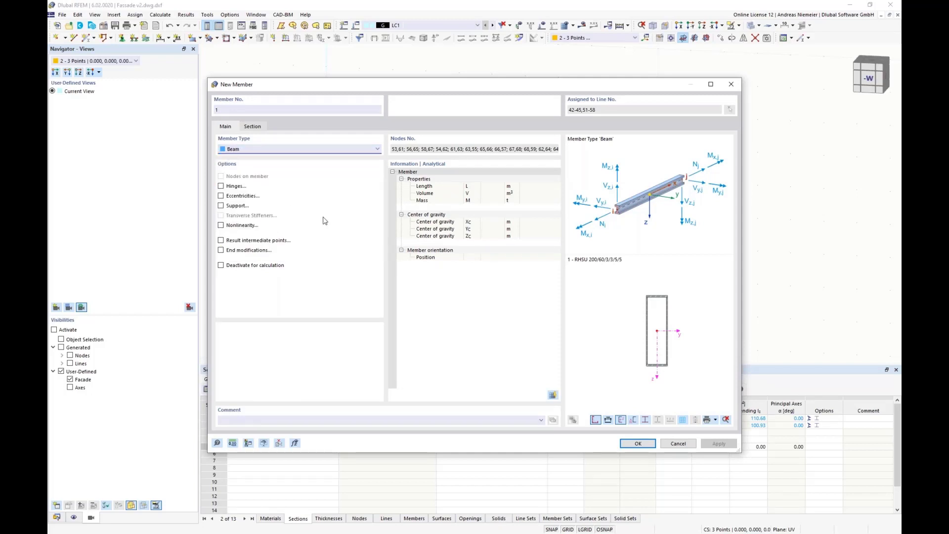
{"action": "left_click", "coordinate": [253, 127]}
{"action": "left_click", "coordinate": [278, 346]}
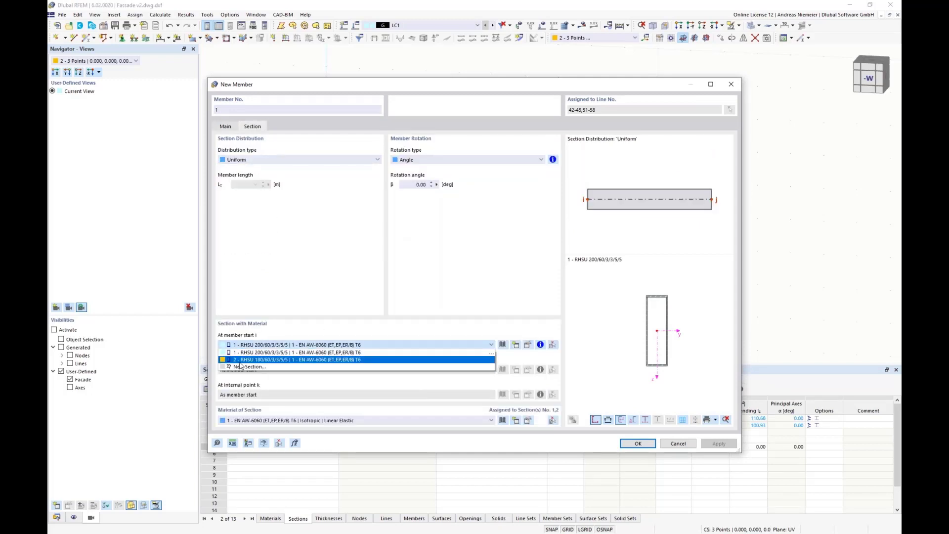
{"action": "left_click", "coordinate": [258, 355]}
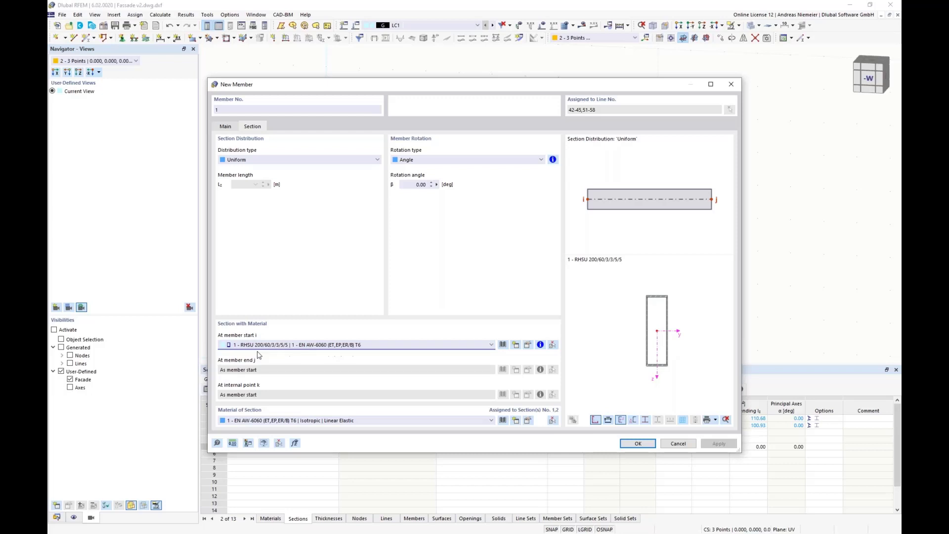
{"action": "left_click", "coordinate": [637, 444]}
{"action": "left_click", "coordinate": [624, 429]}
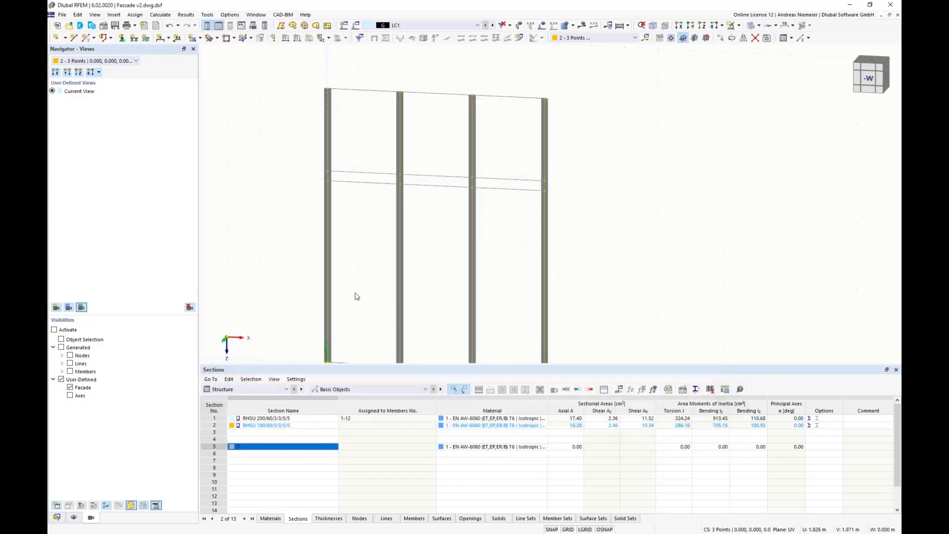
Turn all horizontal facade lines into beam members with section 2, RHSU 180/60/3/3/5/5
{"action": "scroll", "coordinate": [445, 309], "scroll_direction": "down", "scroll_amount": 2}
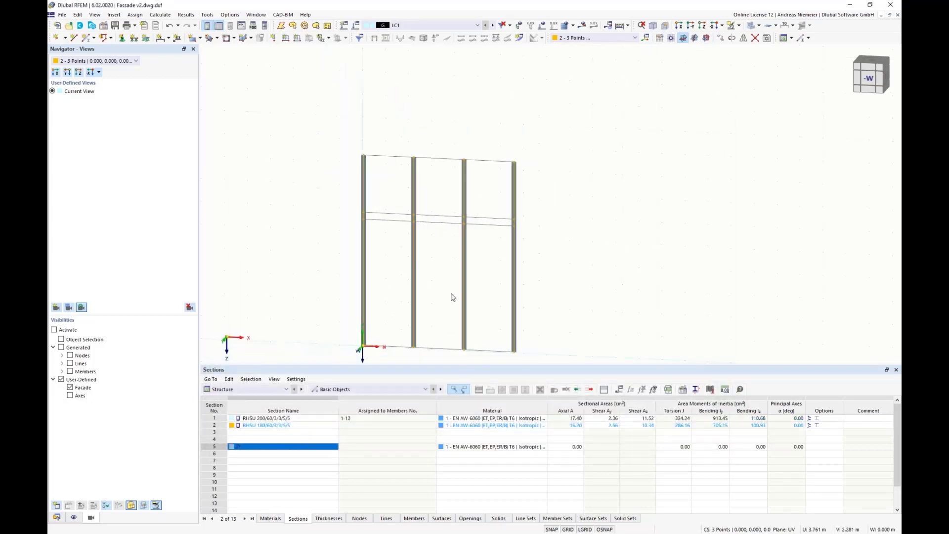
{"action": "middle_click_drag", "start_coordinate": [461, 286], "coordinate": [487, 251]}
{"action": "left_click", "coordinate": [420, 341]}
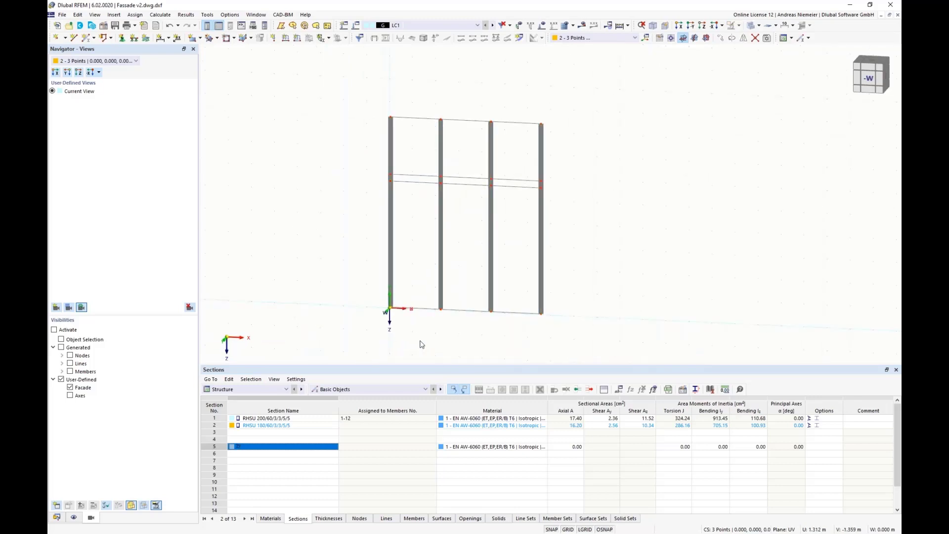
{"action": "left_click_drag", "start_coordinate": [422, 336], "coordinate": [406, 103]}
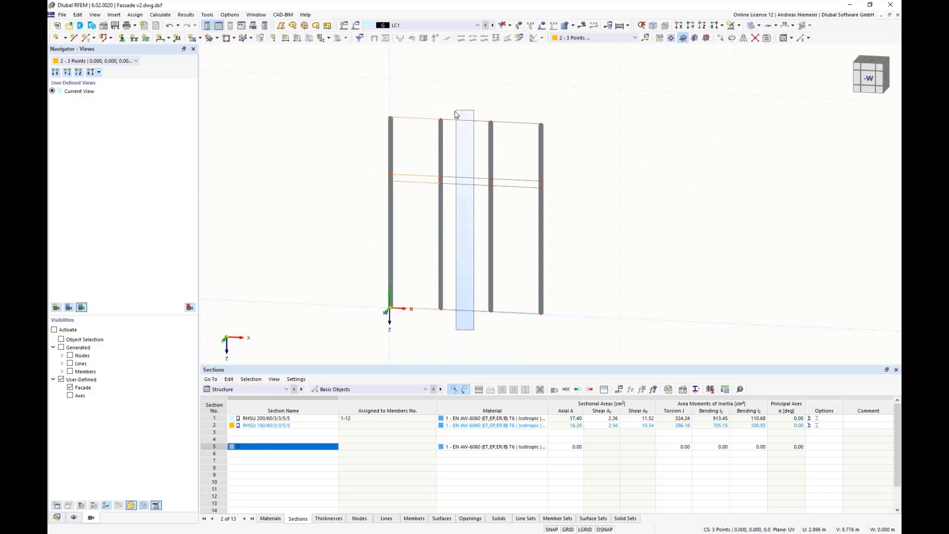
{"action": "right_click", "coordinate": [514, 127]}
{"action": "left_click", "coordinate": [532, 142]}
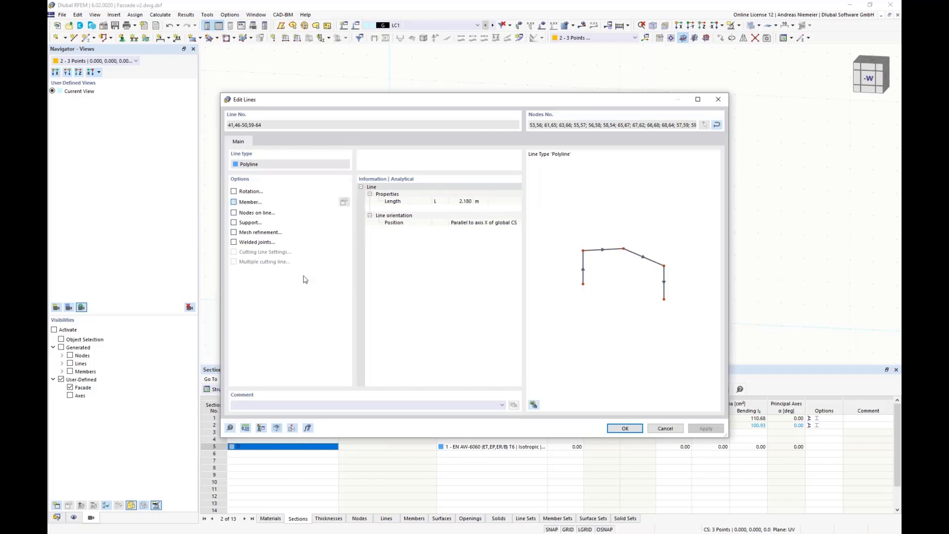
{"action": "left_click", "coordinate": [234, 202]}
{"action": "left_click", "coordinate": [261, 127]}
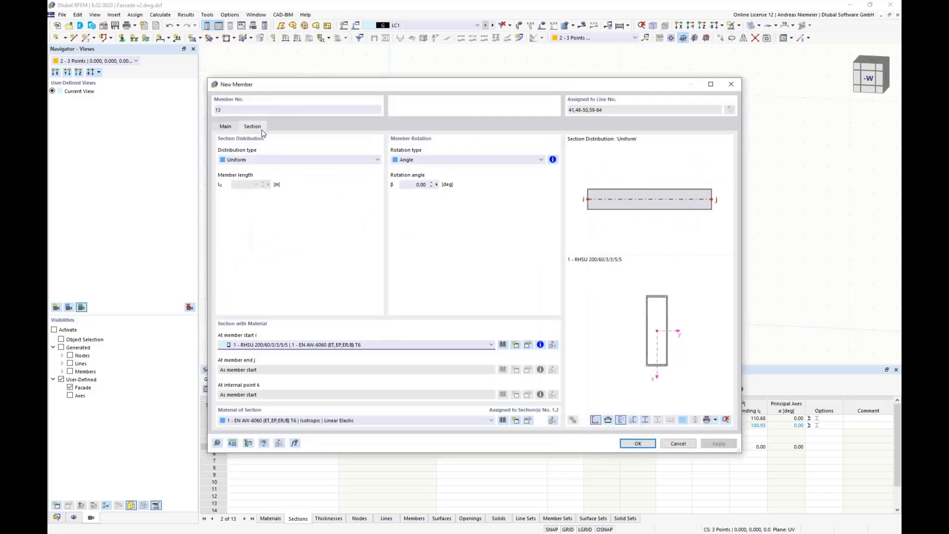
{"action": "left_click", "coordinate": [288, 346]}
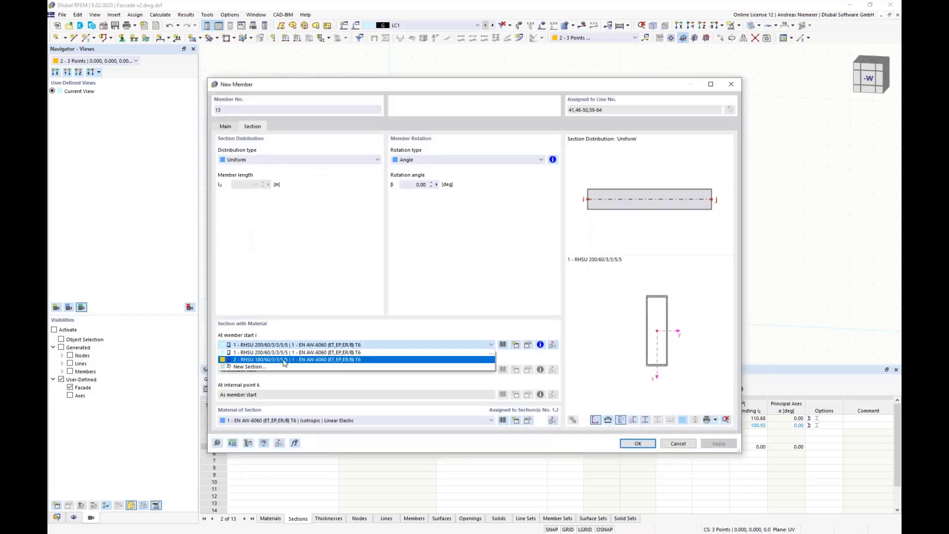
{"action": "left_click", "coordinate": [285, 364]}
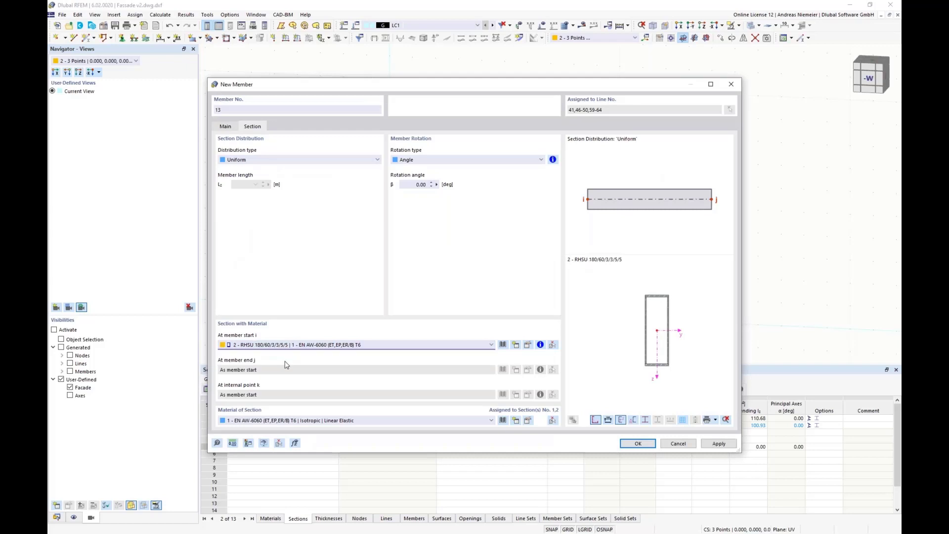
{"action": "left_click", "coordinate": [636, 443]}
{"action": "left_click", "coordinate": [627, 428]}
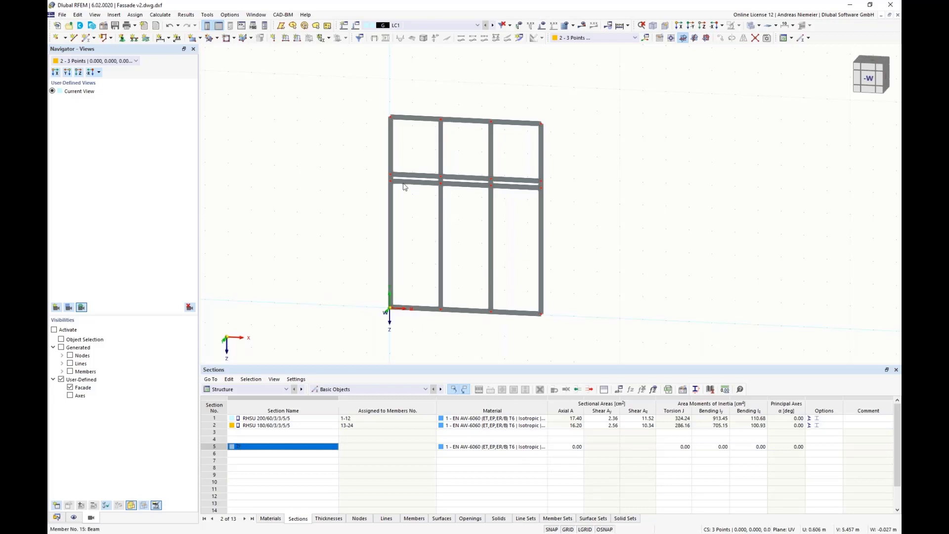
Activate section rotation for sections 1 and 2 together and rotate both 90° about the x-axis
{"action": "scroll", "coordinate": [402, 155], "scroll_direction": "up", "scroll_amount": 5}
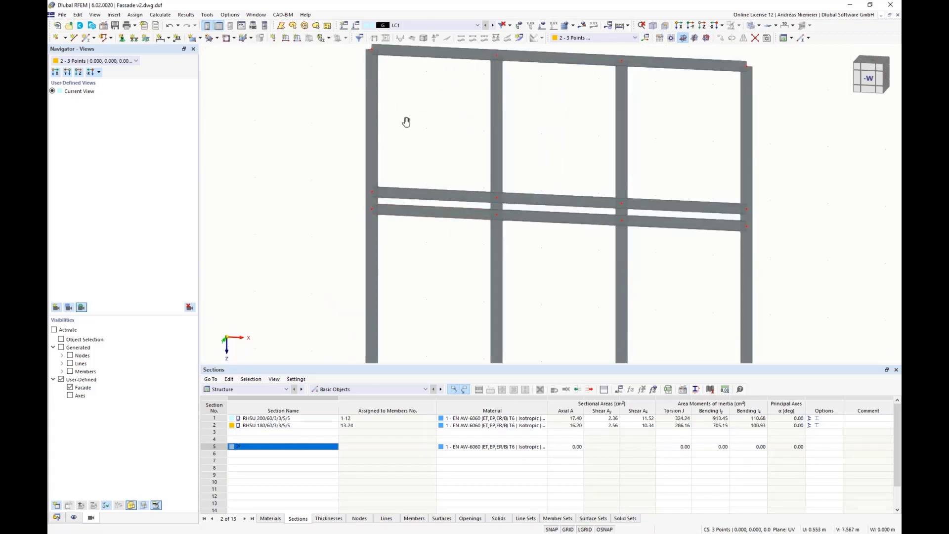
{"action": "scroll", "coordinate": [399, 143], "scroll_direction": "up", "scroll_amount": 5}
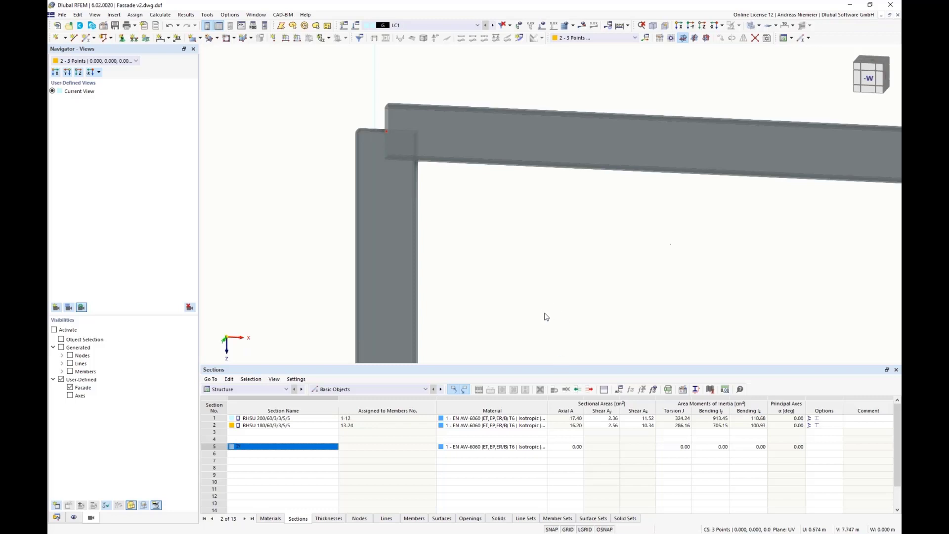
{"action": "double_click", "coordinate": [219, 419]}
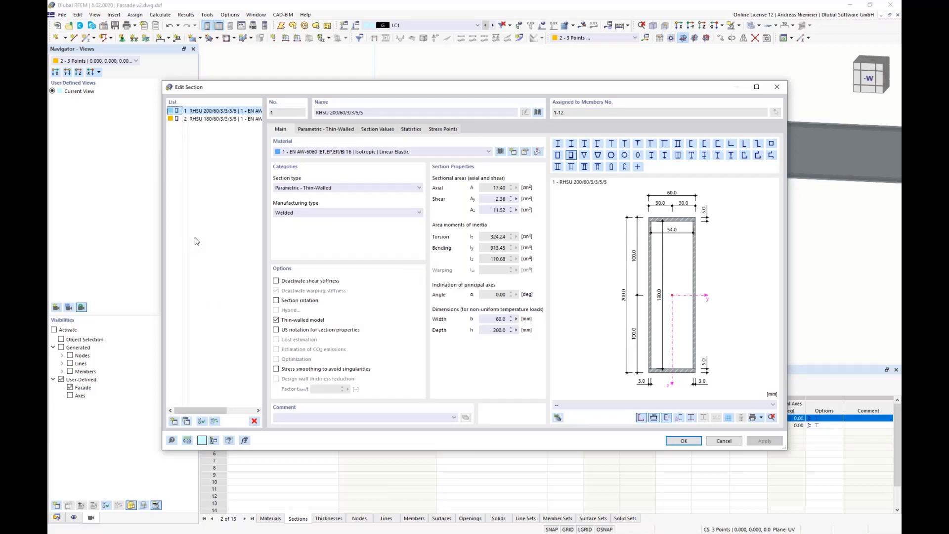
{"action": "left_click", "coordinate": [199, 121], "text": "shift"}
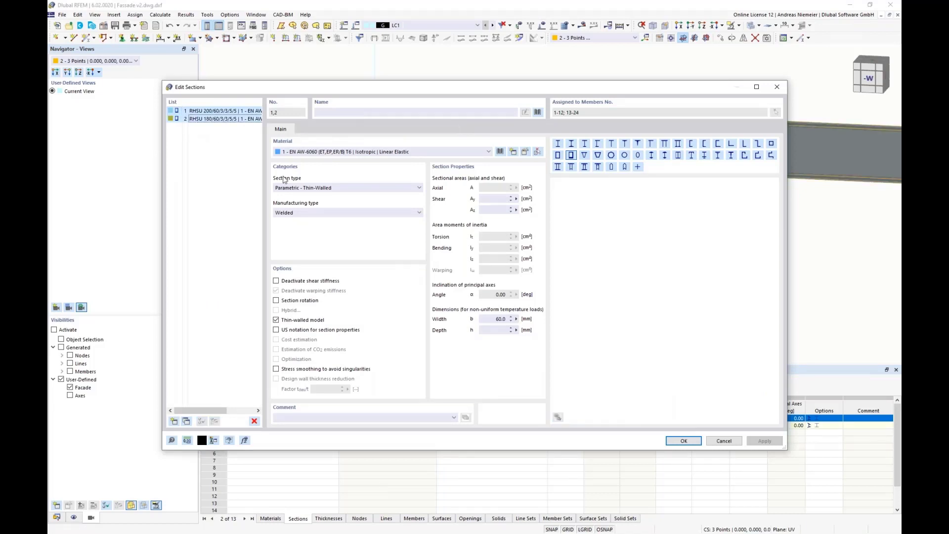
{"action": "left_click", "coordinate": [275, 300]}
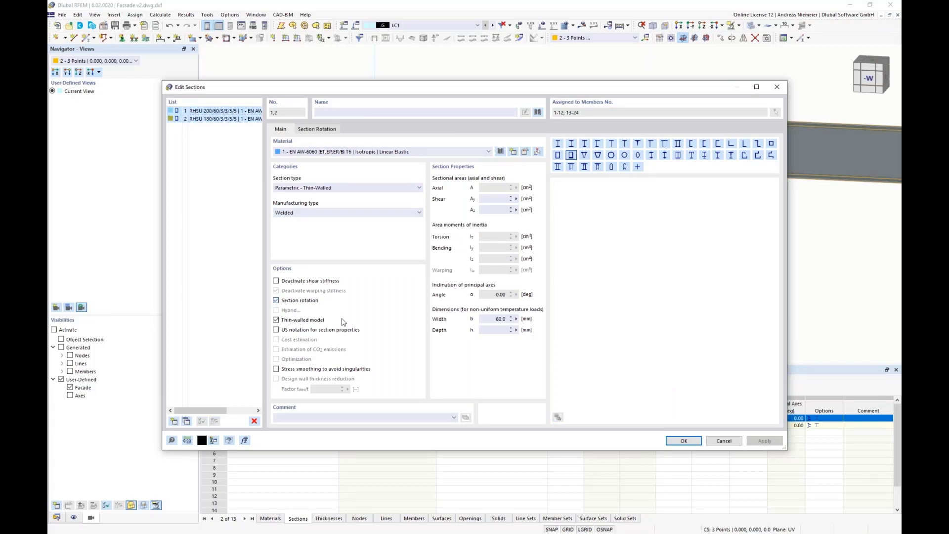
{"action": "left_click", "coordinate": [326, 129]}
{"action": "type", "text": "90"}
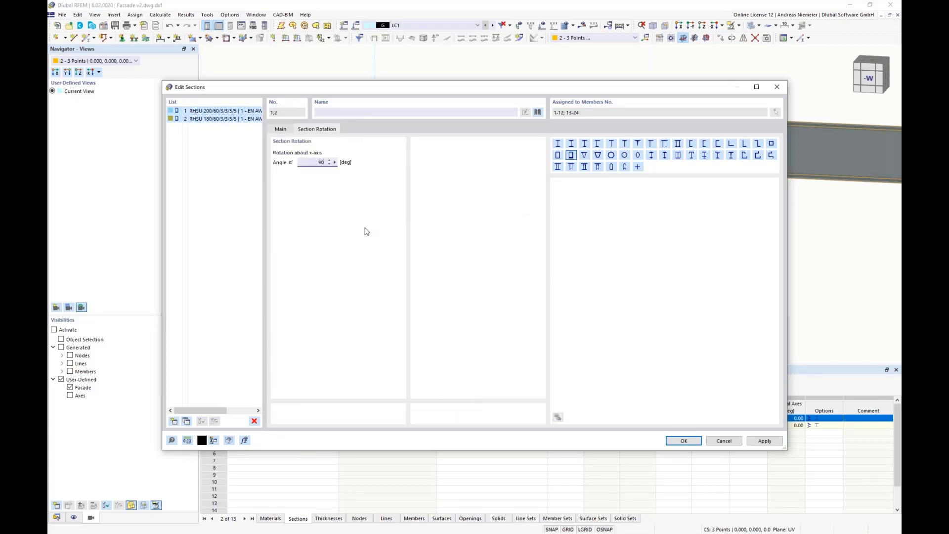
{"action": "left_click", "coordinate": [680, 442]}
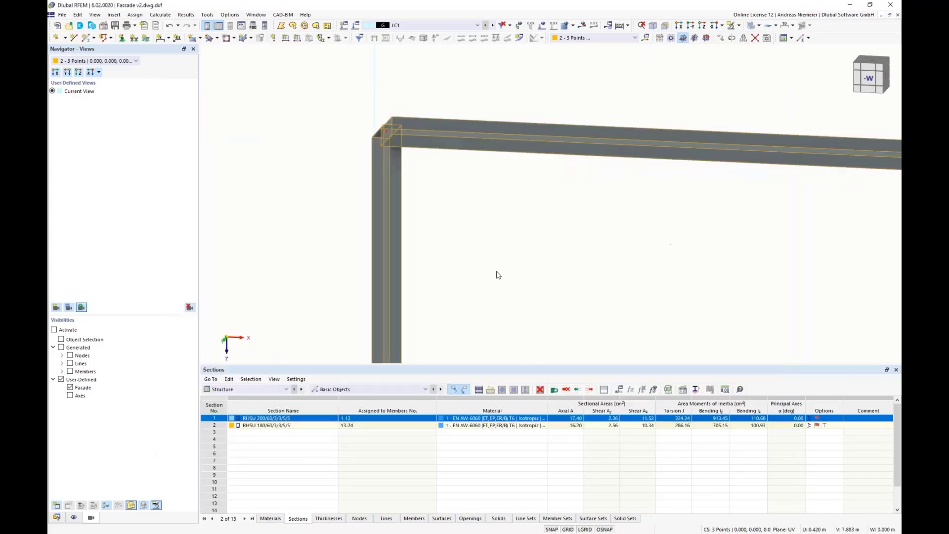
Check the rotated members across the whole facade and switch the model display to simple lines
{"action": "scroll", "coordinate": [358, 136], "scroll_direction": "down", "scroll_amount": 6}
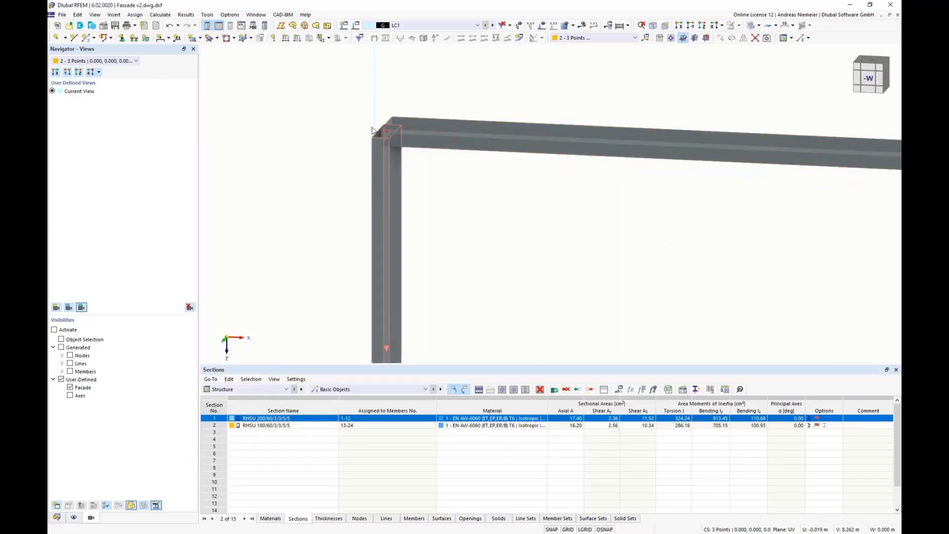
{"action": "middle_click_drag", "start_coordinate": [416, 238], "coordinate": [337, 120]}
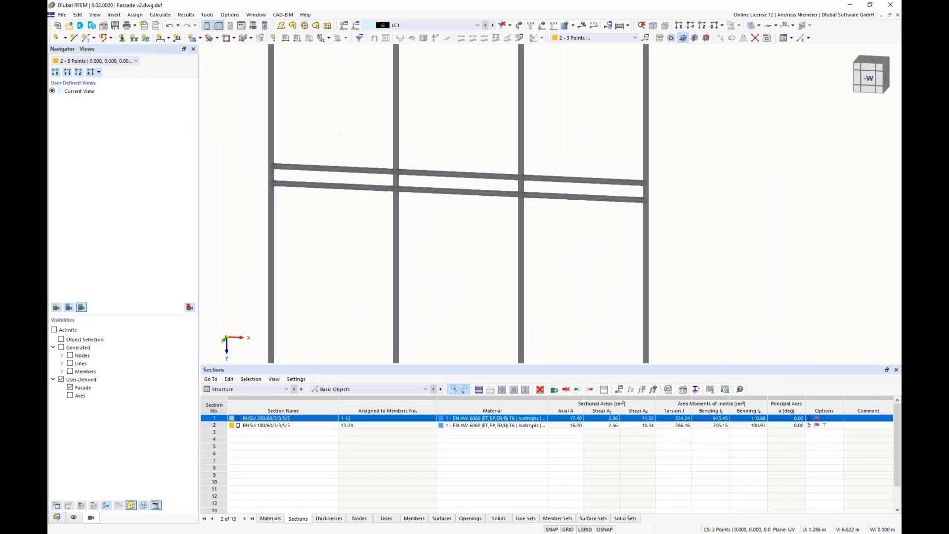
{"action": "scroll", "coordinate": [349, 243], "scroll_direction": "down", "scroll_amount": 3}
{"action": "scroll", "coordinate": [351, 248], "scroll_direction": "up", "scroll_amount": 1}
{"action": "middle_click_drag", "start_coordinate": [351, 248], "coordinate": [370, 232]}
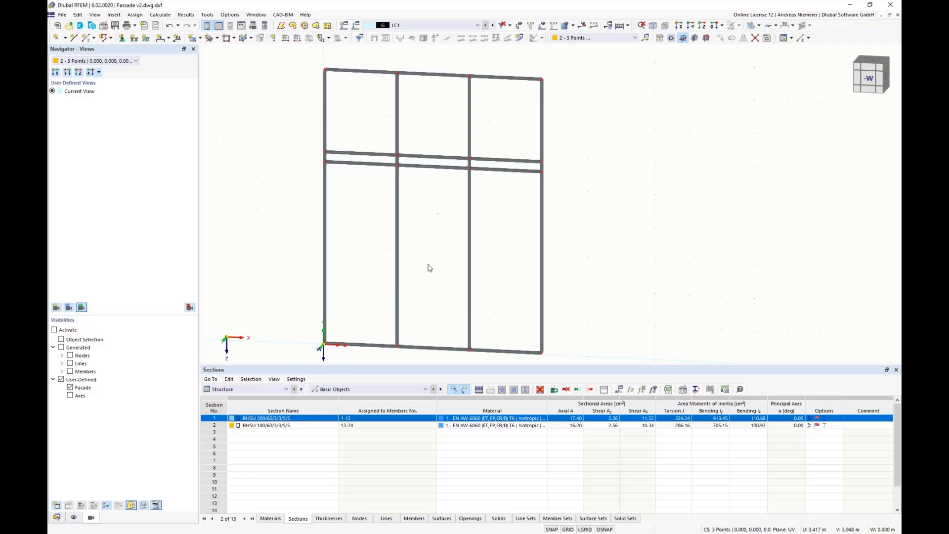
{"action": "left_click", "coordinate": [396, 341]}
{"action": "left_click", "coordinate": [754, 28]}
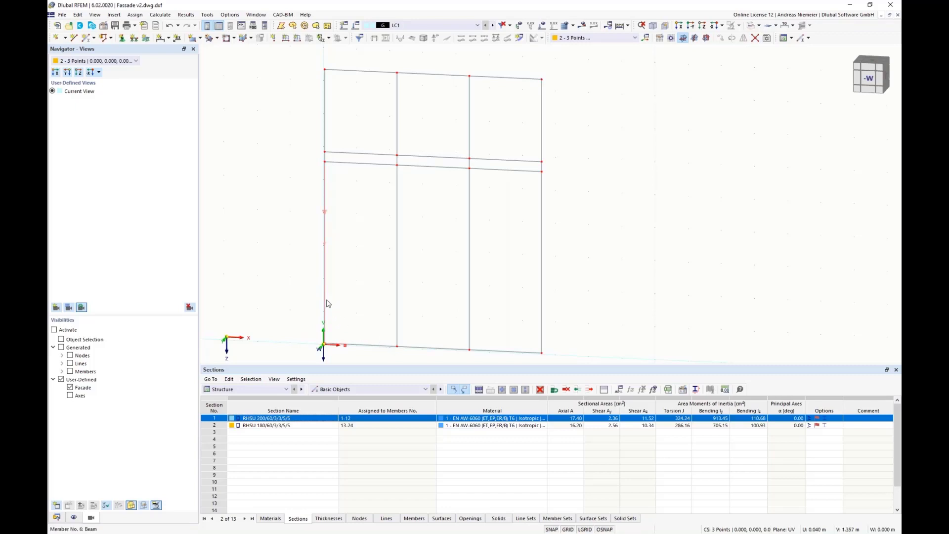
Select the members of all four vertical facade posts and create one continuous member set for each post
{"action": "scroll", "coordinate": [326, 152], "scroll_direction": "up", "scroll_amount": 2}
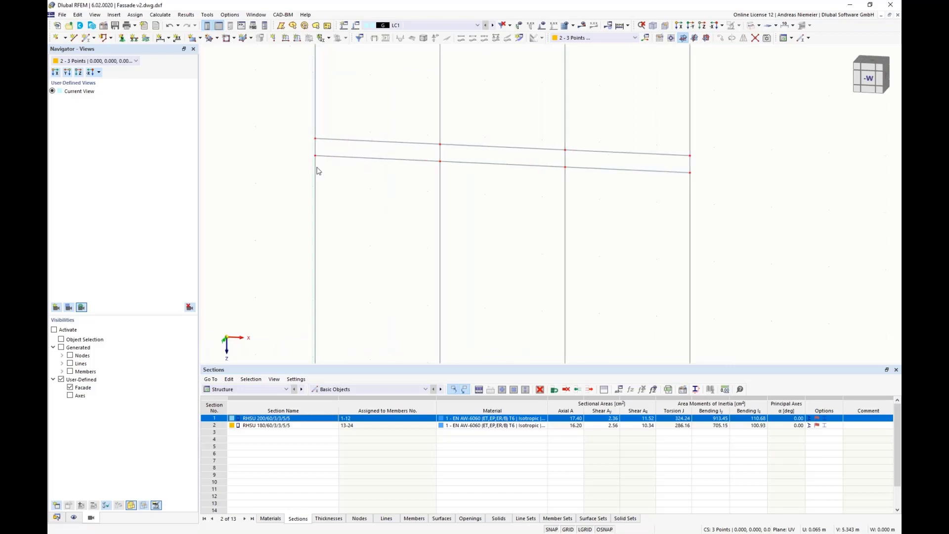
{"action": "scroll", "coordinate": [317, 169], "scroll_direction": "down", "scroll_amount": 2}
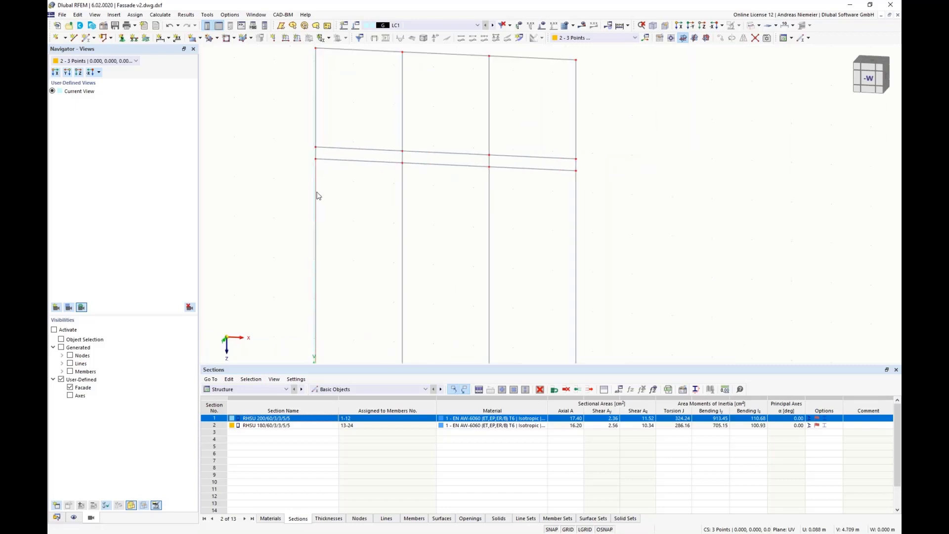
{"action": "scroll", "coordinate": [340, 172], "scroll_direction": "down", "scroll_amount": 3}
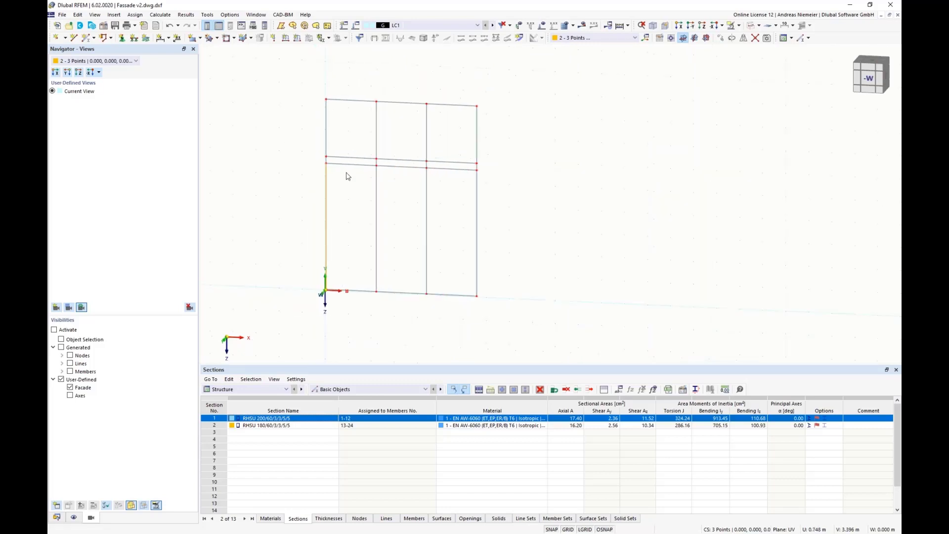
{"action": "scroll", "coordinate": [326, 161], "scroll_direction": "up", "scroll_amount": 3}
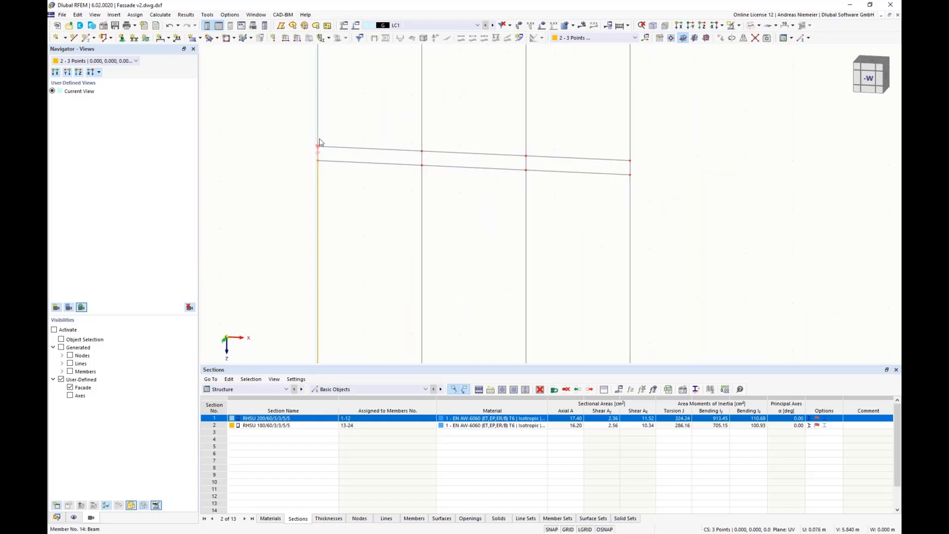
{"action": "scroll", "coordinate": [342, 198], "scroll_direction": "down", "scroll_amount": 1}
{"action": "scroll", "coordinate": [345, 217], "scroll_direction": "down", "scroll_amount": 2}
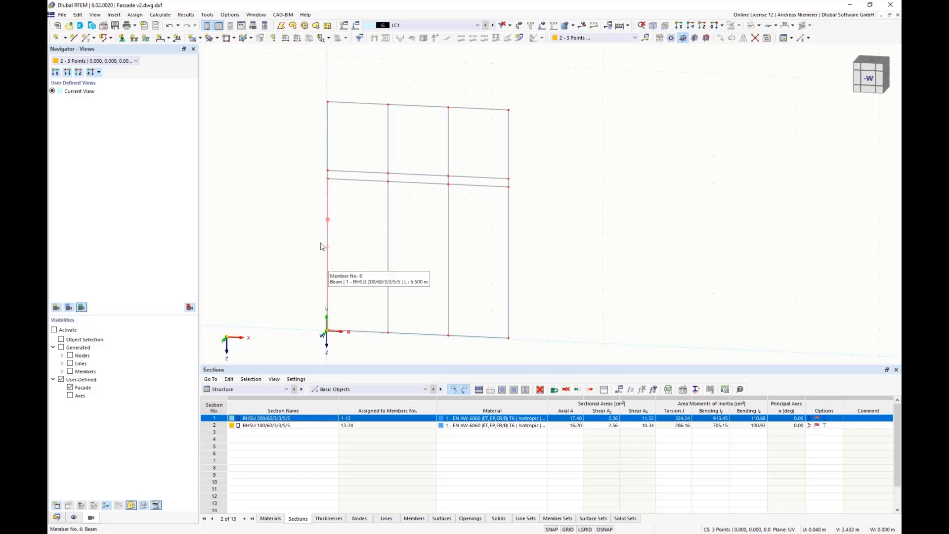
{"action": "left_click_drag", "start_coordinate": [299, 77], "coordinate": [343, 356]}
{"action": "left_click_drag", "start_coordinate": [401, 194], "coordinate": [415, 363]}
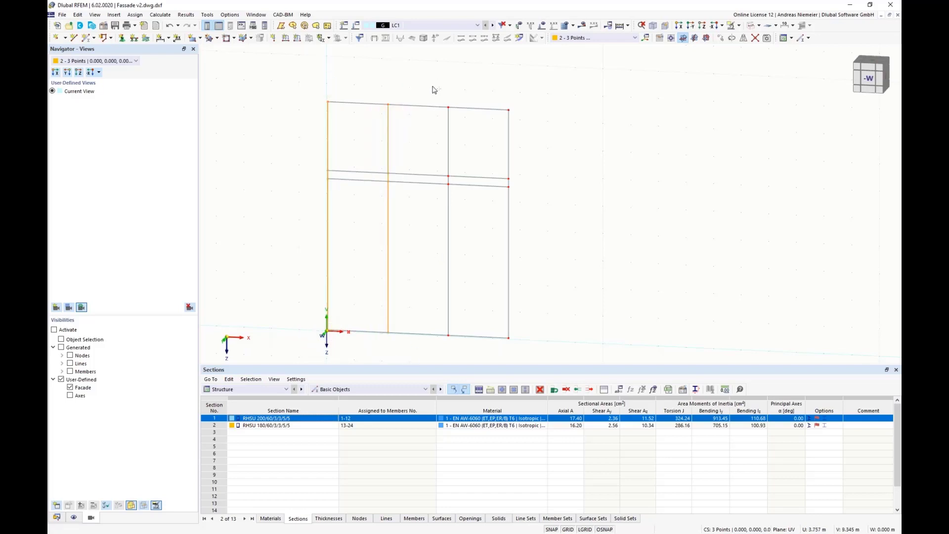
{"action": "left_click_drag", "start_coordinate": [431, 79], "coordinate": [463, 353]}
{"action": "left_click_drag", "start_coordinate": [493, 85], "coordinate": [538, 354]}
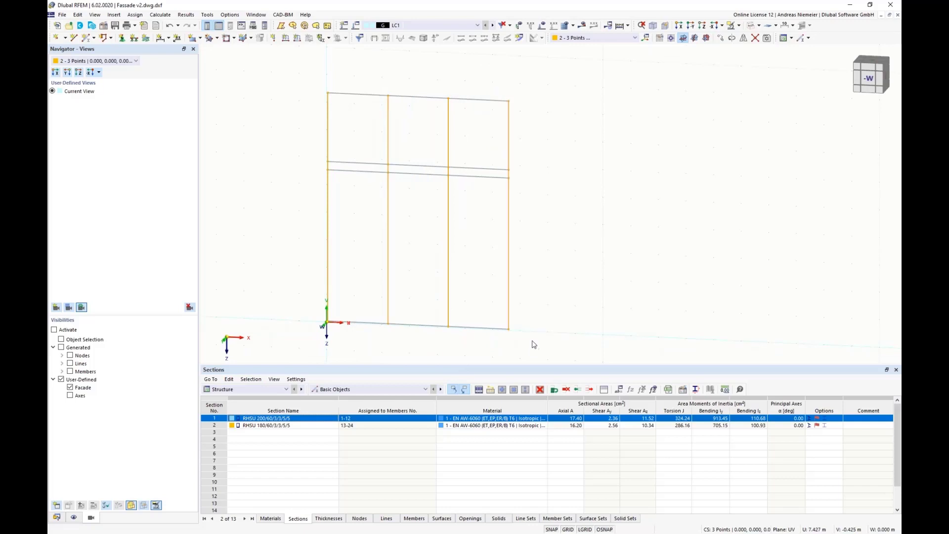
{"action": "right_click", "coordinate": [510, 305]}
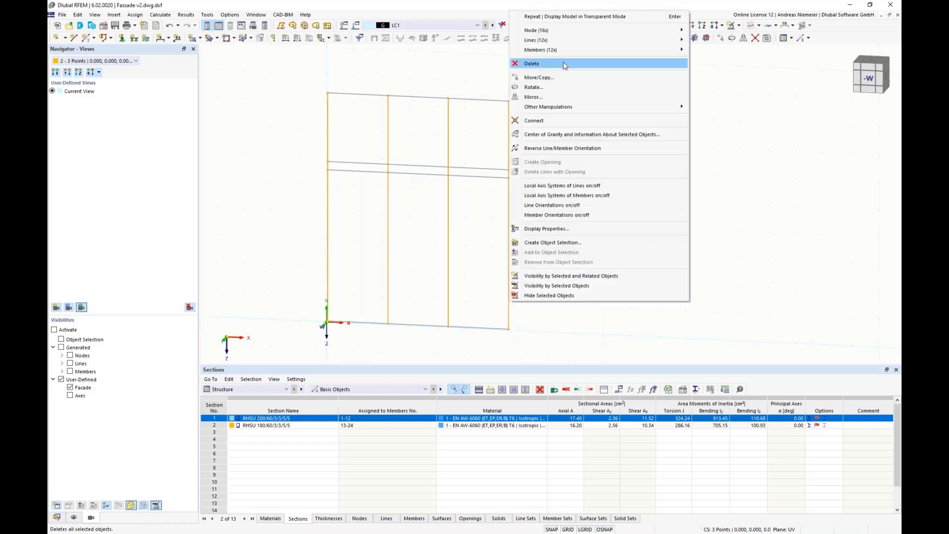
{"action": "mouse_move", "coordinate": [662, 50]}
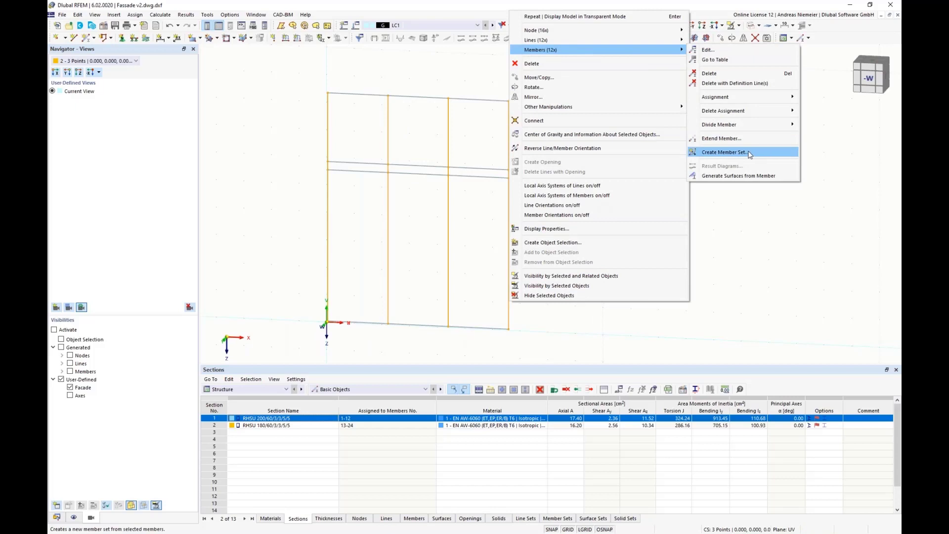
{"action": "left_click", "coordinate": [726, 152]}
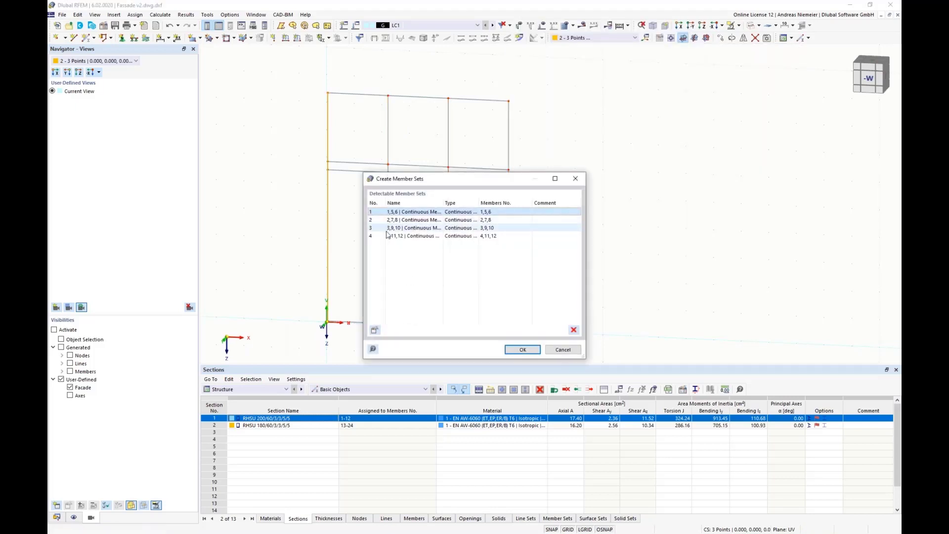
{"action": "left_click", "coordinate": [519, 349]}
{"action": "left_click", "coordinate": [600, 312]}
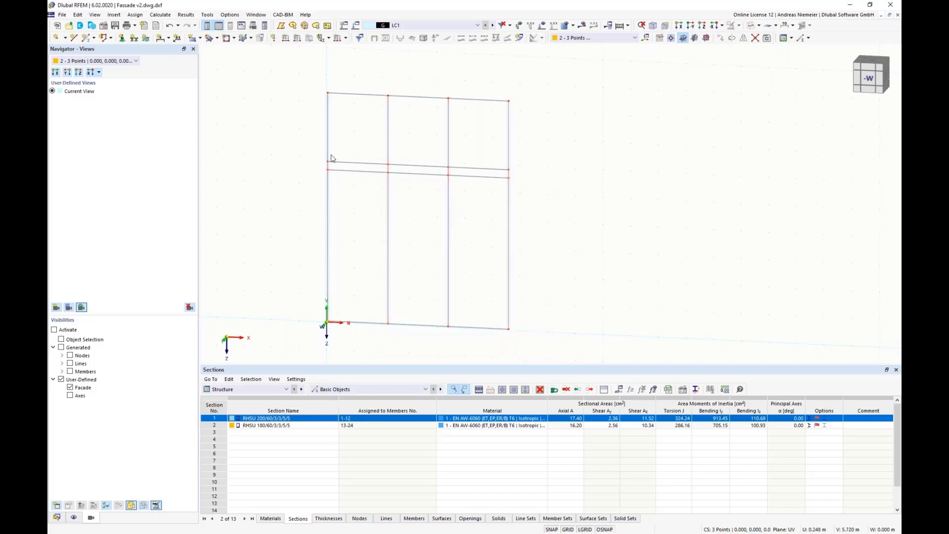
{"action": "scroll", "coordinate": [328, 157], "scroll_direction": "up", "scroll_amount": 5}
{"action": "scroll", "coordinate": [387, 282], "scroll_direction": "down", "scroll_amount": 3}
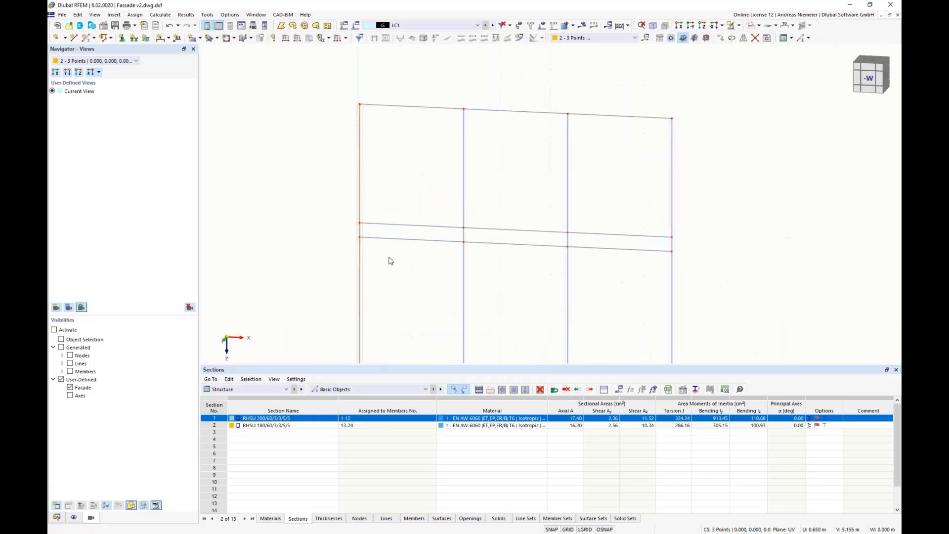
Activate the Member Representatives and Member Set Representatives options in the model's base data
{"action": "middle_click_drag", "start_coordinate": [387, 260], "coordinate": [413, 173]}
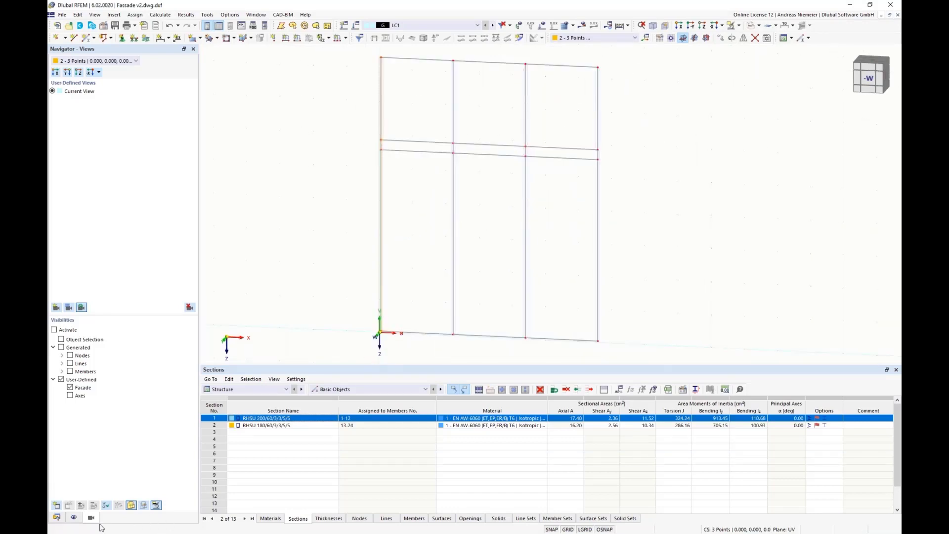
{"action": "left_click", "coordinate": [57, 517]}
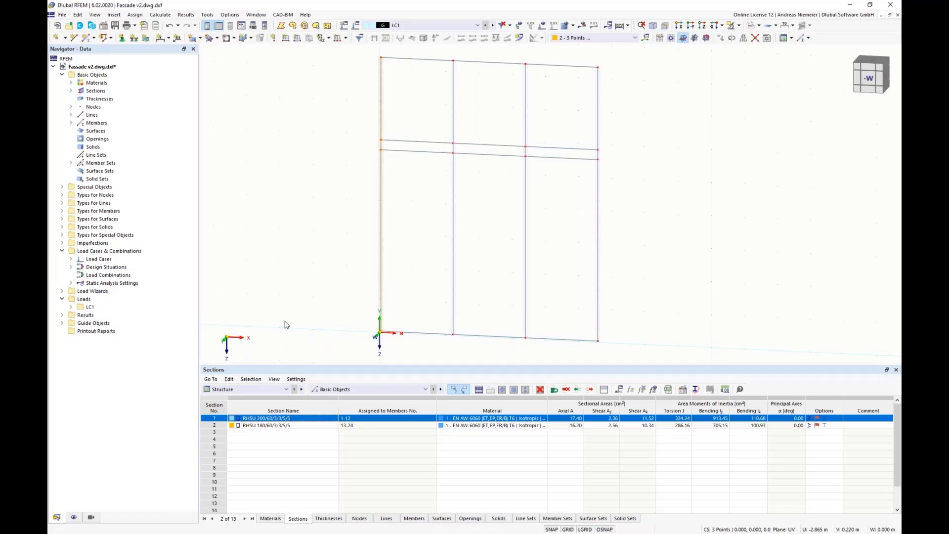
{"action": "left_click", "coordinate": [96, 67]}
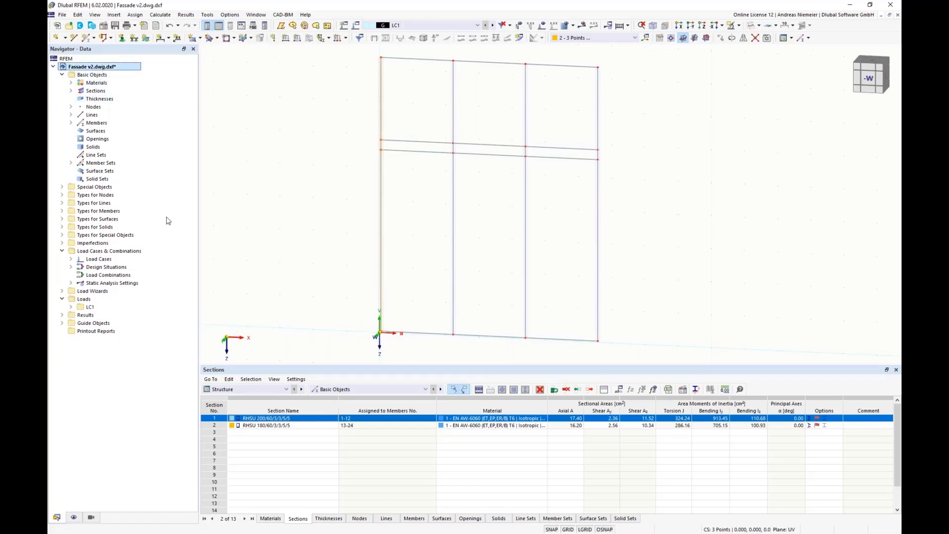
{"action": "right_click", "coordinate": [106, 67]}
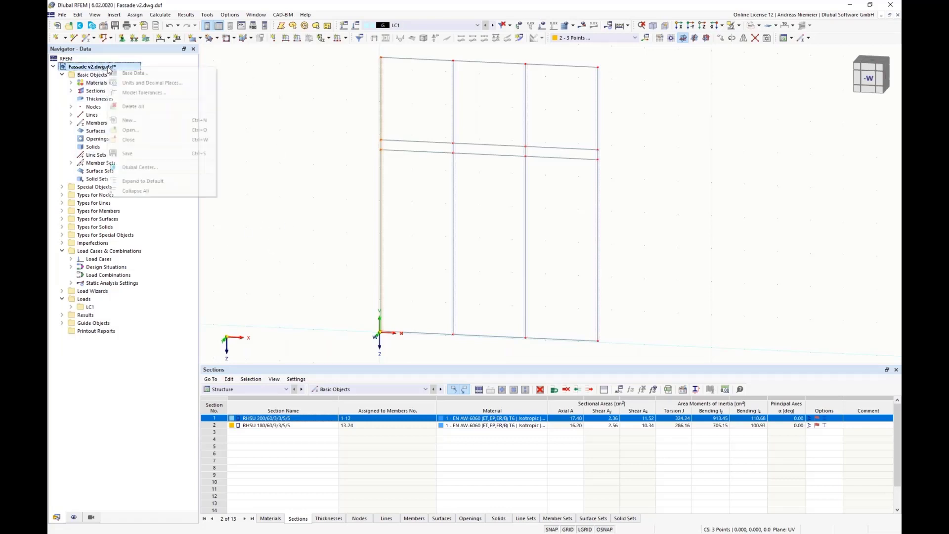
{"action": "left_click", "coordinate": [117, 73]}
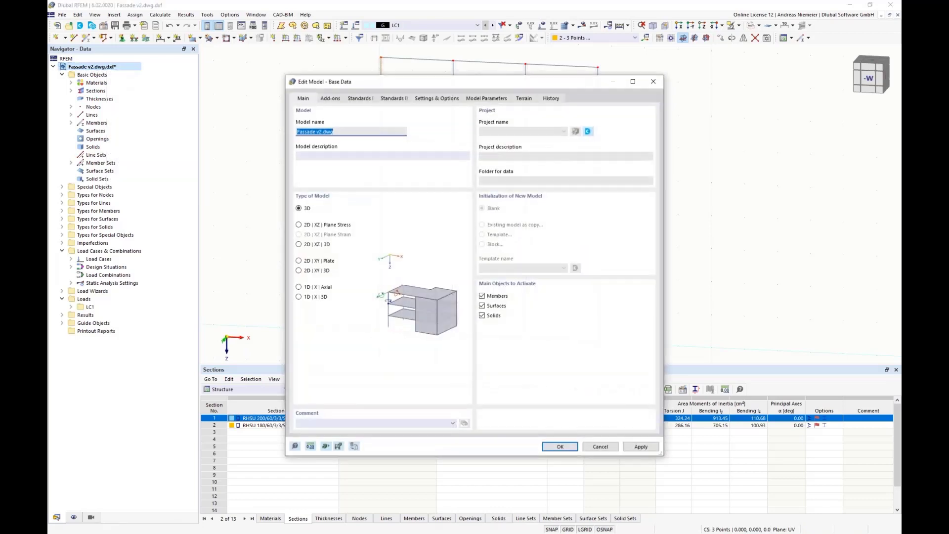
{"action": "left_click", "coordinate": [437, 100]}
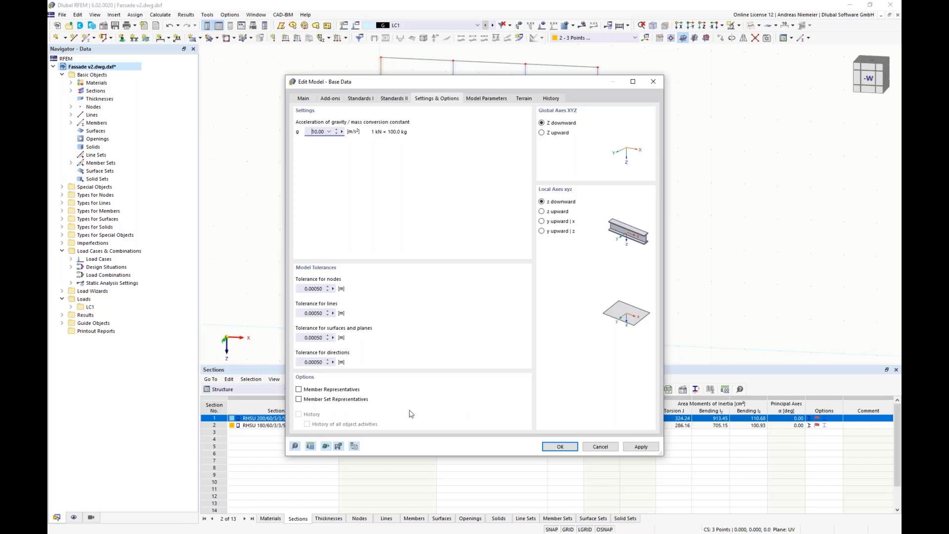
{"action": "left_click", "coordinate": [320, 391]}
{"action": "left_click", "coordinate": [319, 400]}
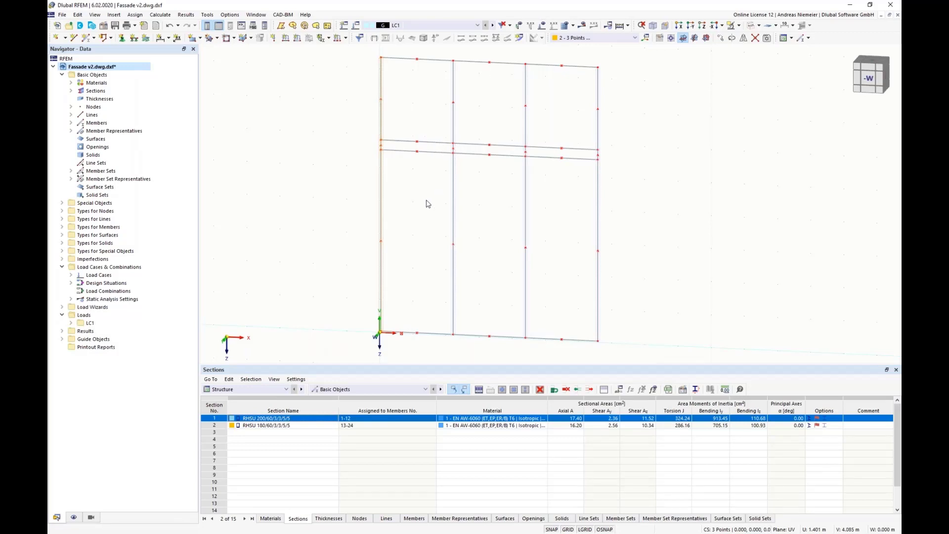
Examine which facade members are covered by the member representative and the member set representative, compared with the full member list
{"action": "left_click", "coordinate": [71, 131]}
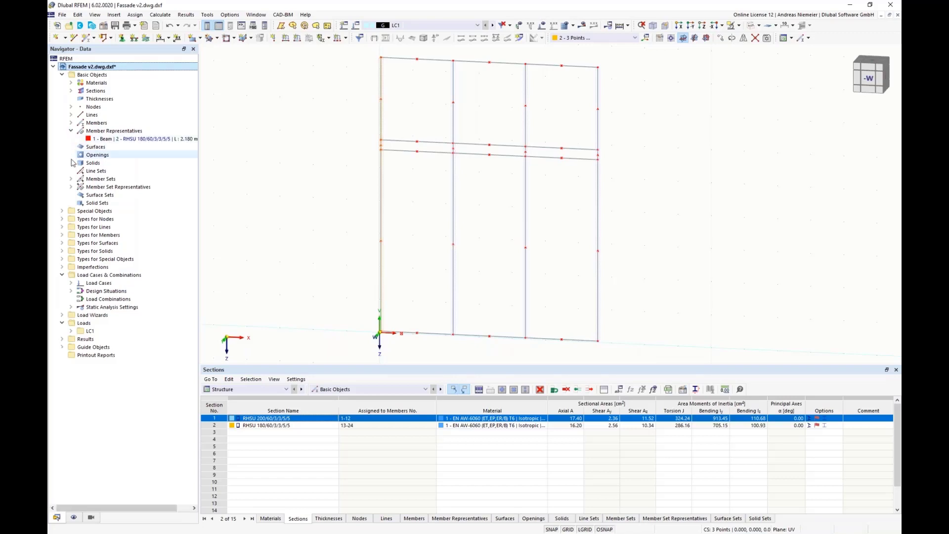
{"action": "left_click", "coordinate": [71, 187]}
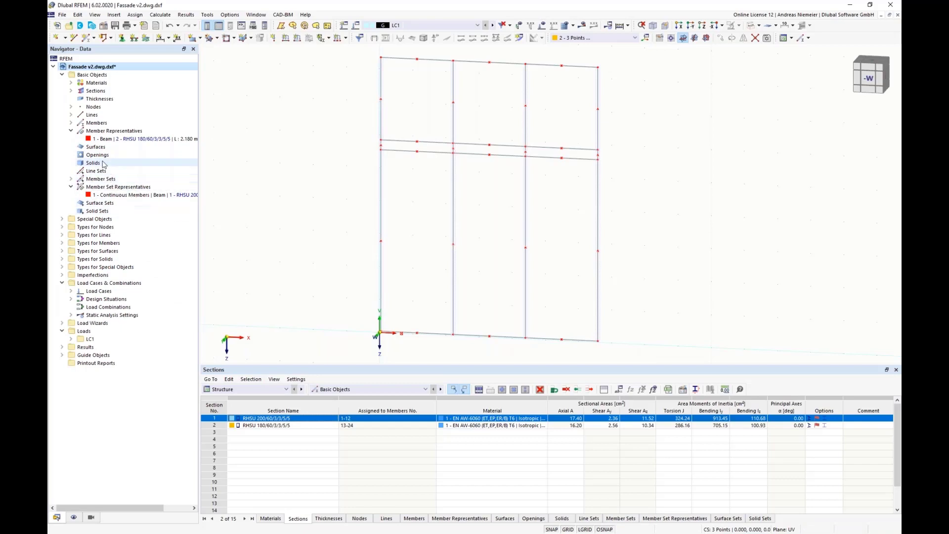
{"action": "left_click", "coordinate": [111, 138]}
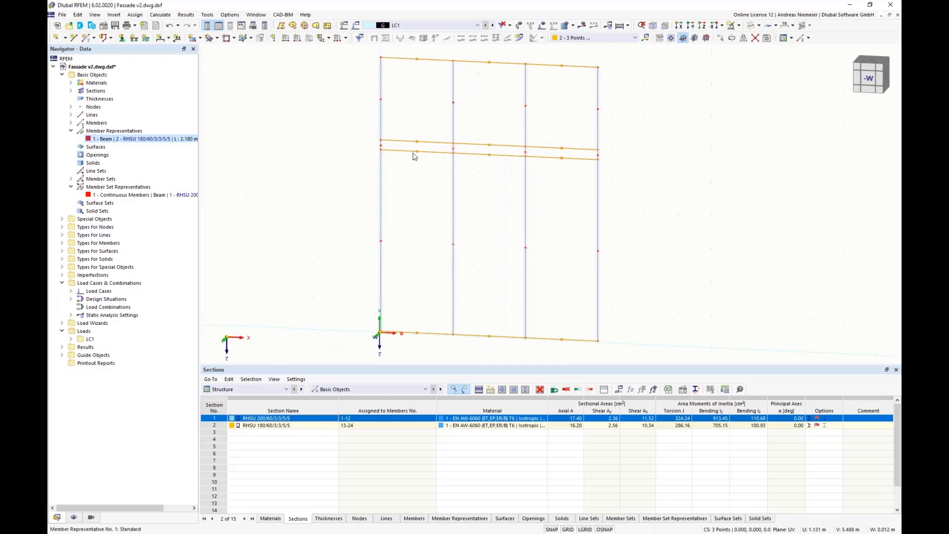
{"action": "left_click", "coordinate": [103, 196]}
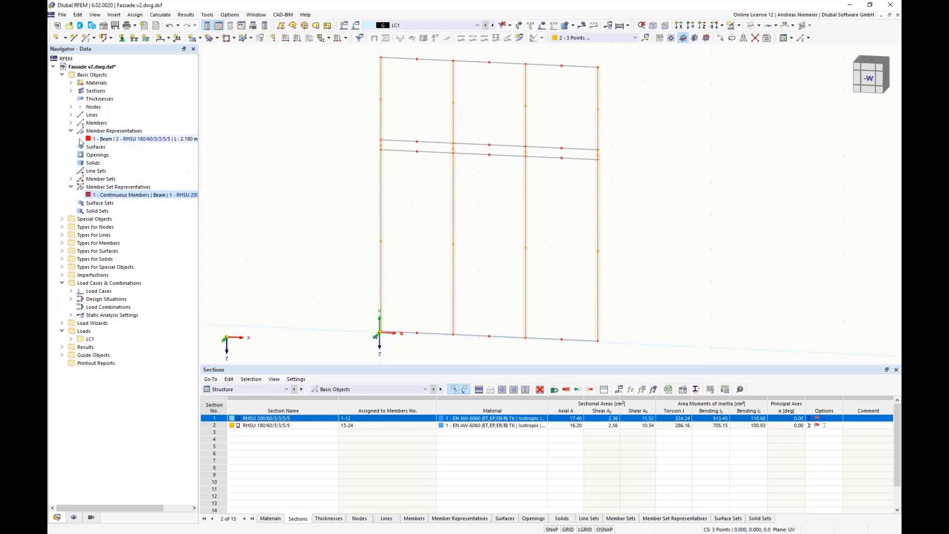
{"action": "left_click", "coordinate": [70, 123]}
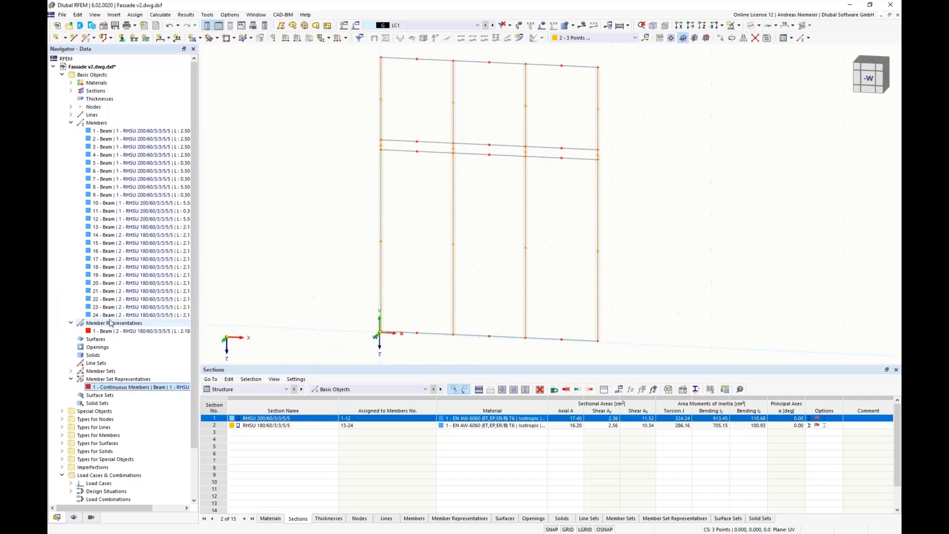
{"action": "left_click", "coordinate": [71, 123]}
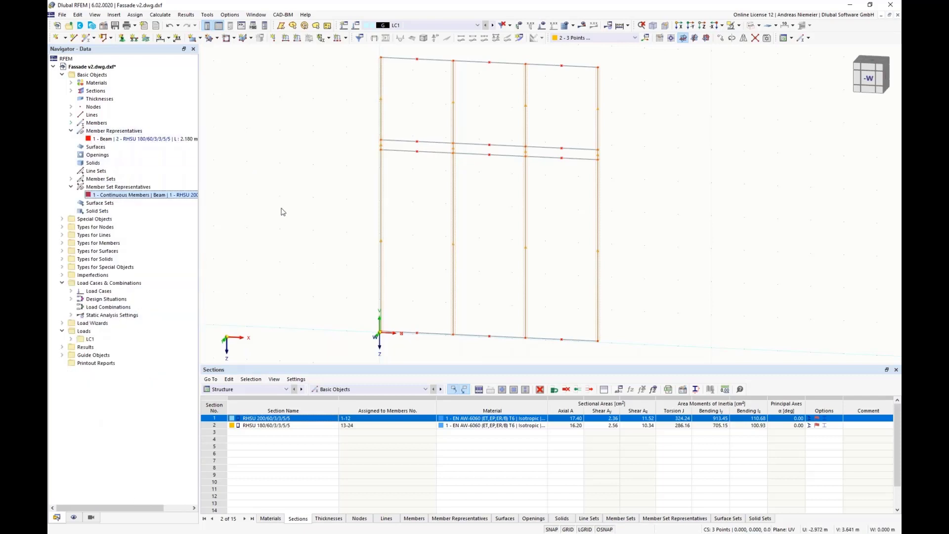
Select all horizontal facade members through their member representative and activate the hinge option for them
{"action": "left_click", "coordinate": [131, 139]}
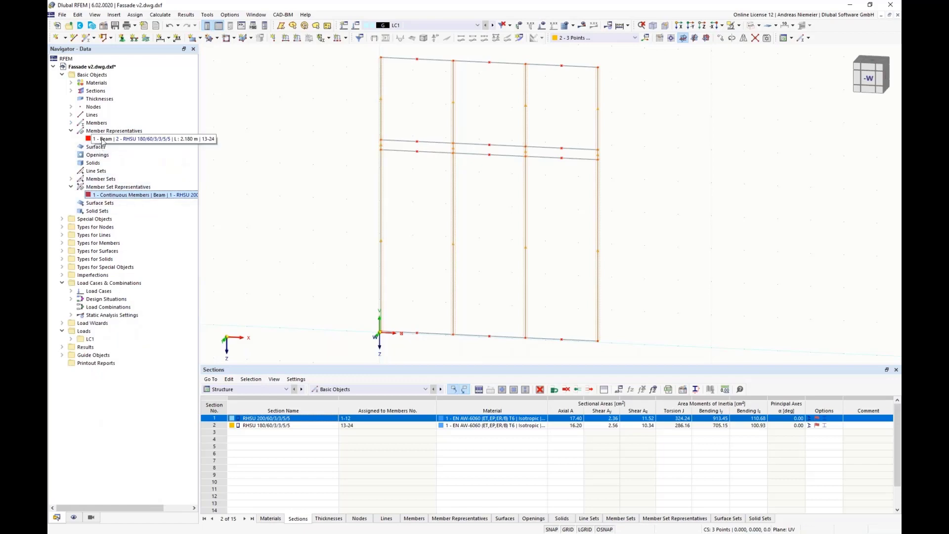
{"action": "right_click", "coordinate": [431, 156]}
{"action": "mouse_move", "coordinate": [498, 184]}
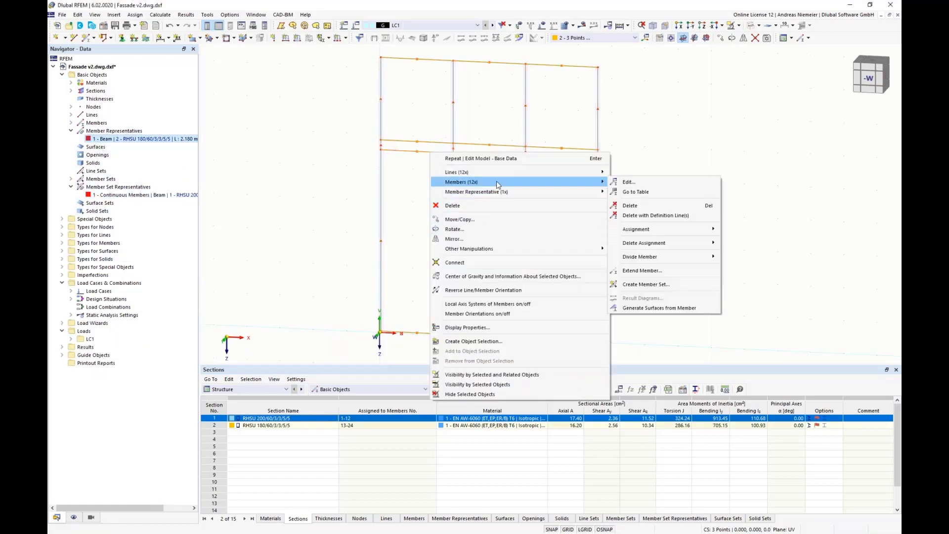
{"action": "left_click", "coordinate": [626, 182]}
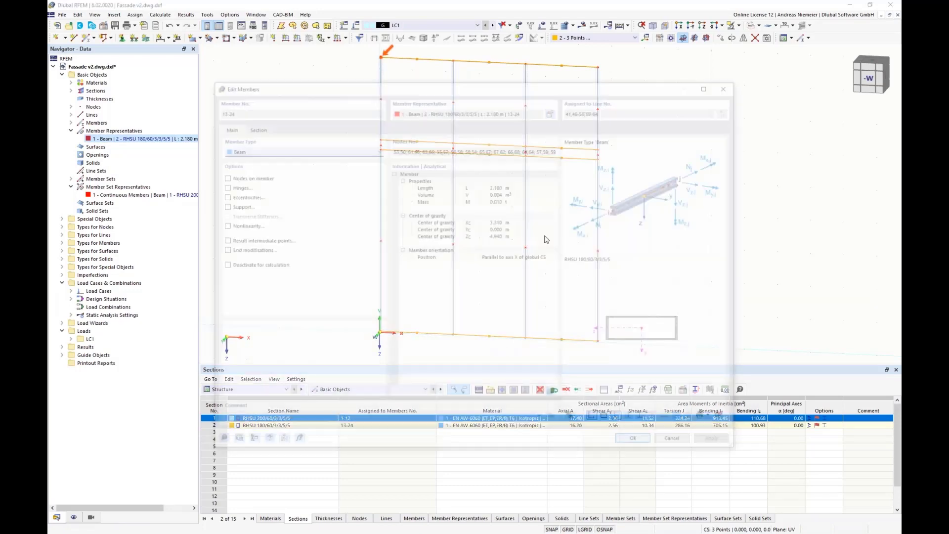
{"action": "left_click", "coordinate": [221, 185]}
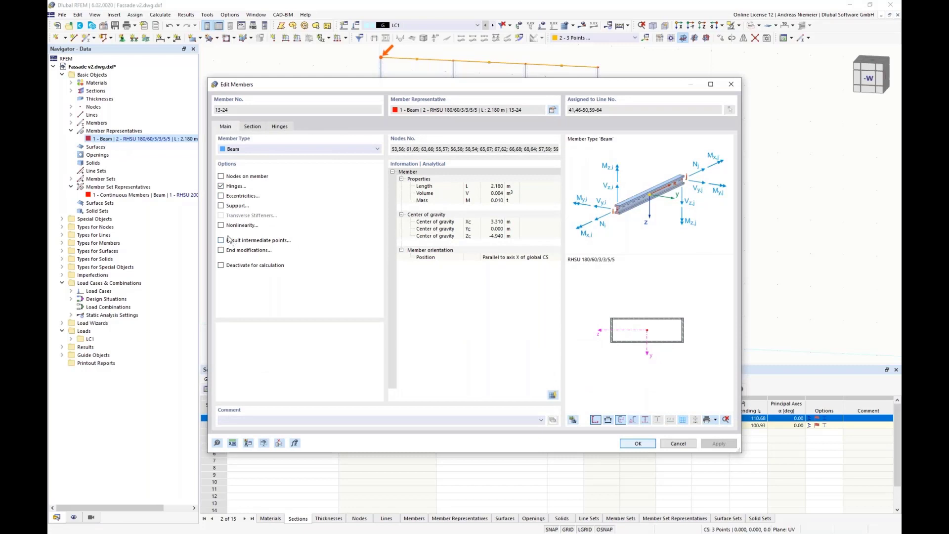
{"action": "left_click", "coordinate": [288, 126]}
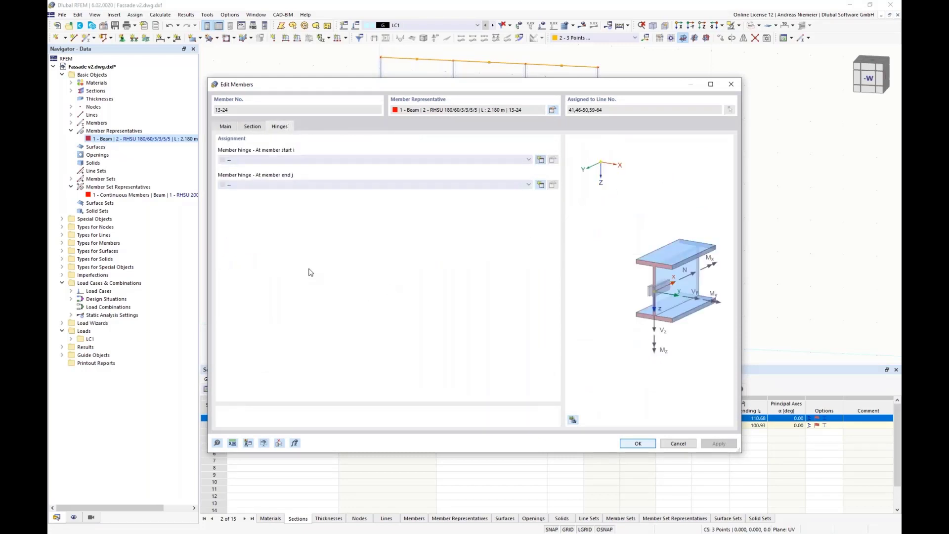
Create a local xyz member hinge with φy and φz released and assign it to both ends of the horizontal members
{"action": "left_click", "coordinate": [540, 160]}
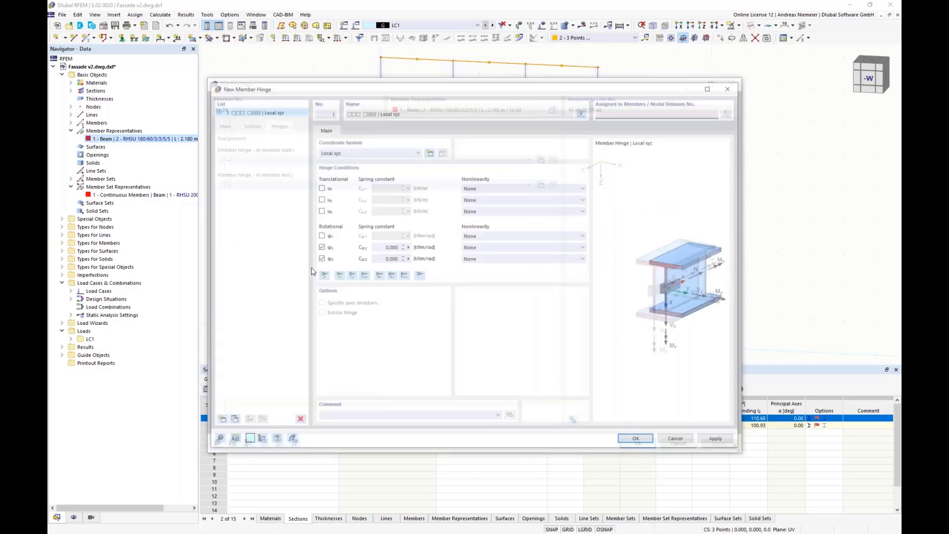
{"action": "left_click", "coordinate": [638, 441]}
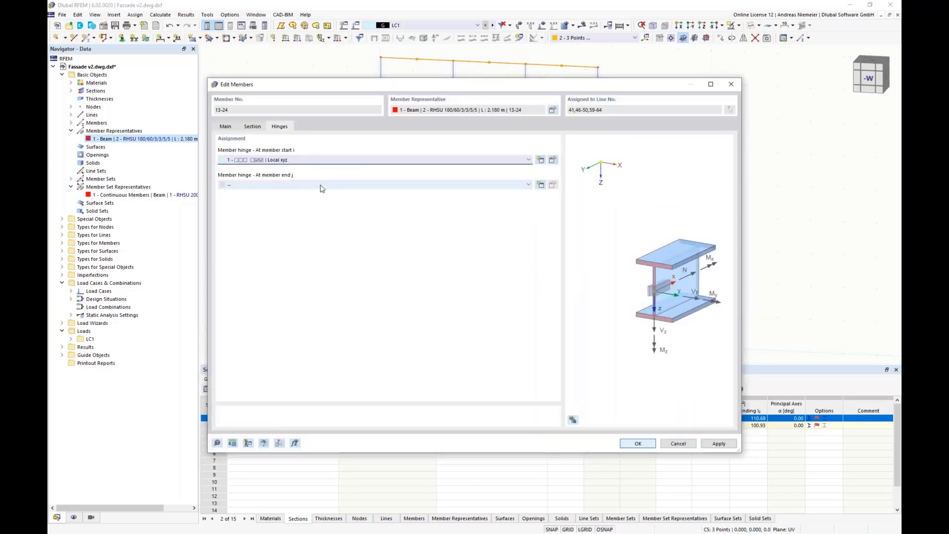
{"action": "left_click", "coordinate": [322, 184]}
{"action": "left_click", "coordinate": [311, 200]}
{"action": "left_click", "coordinate": [637, 443]}
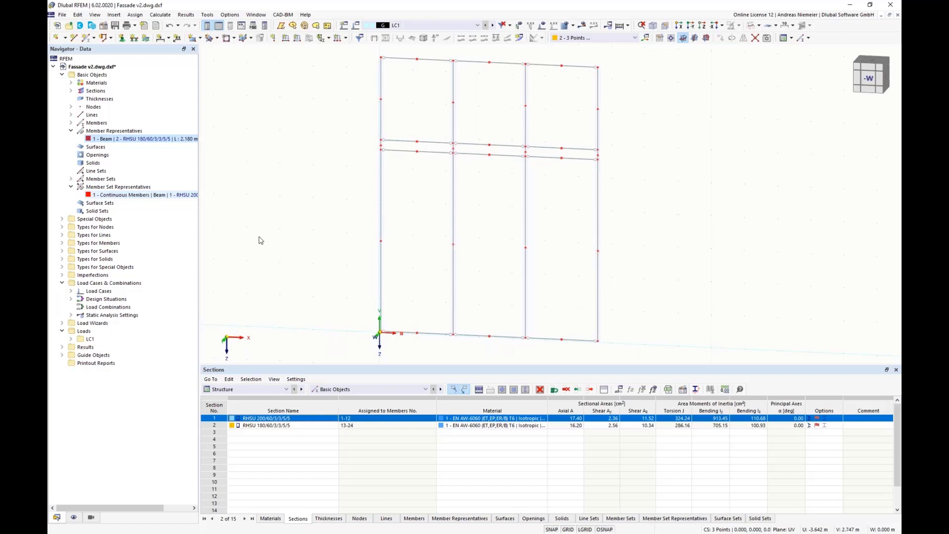
Name load case LC1 "Self-Weight" in the load cases table
{"action": "left_click", "coordinate": [244, 390]}
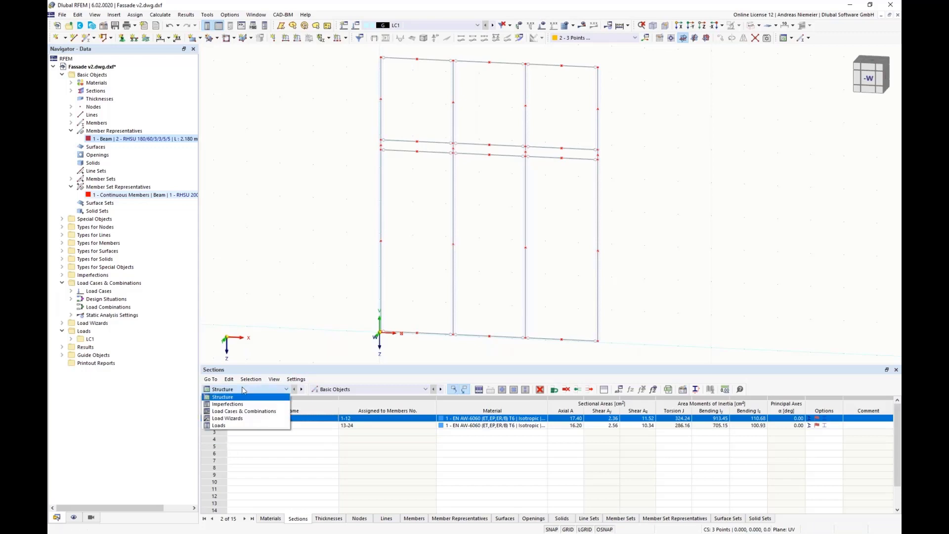
{"action": "left_click", "coordinate": [244, 411]}
{"action": "left_click", "coordinate": [265, 447]}
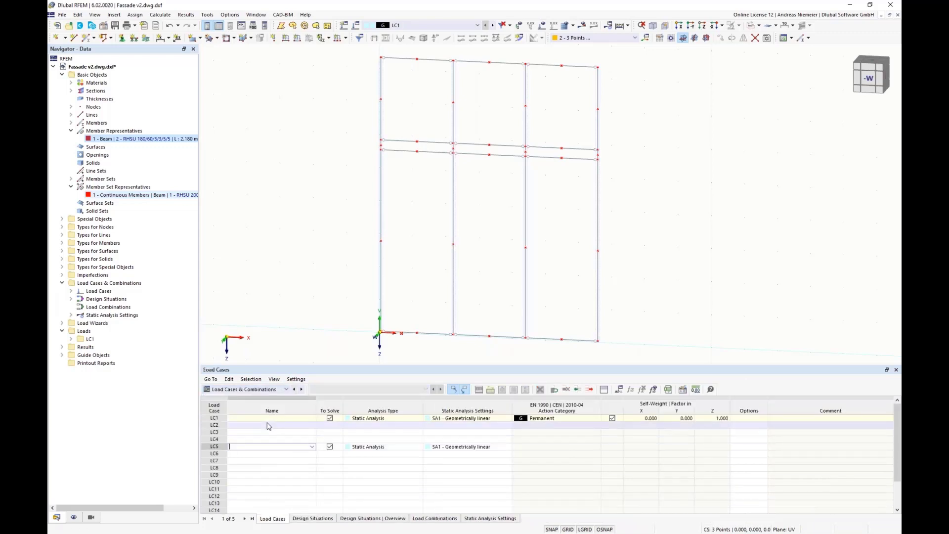
{"action": "left_click", "coordinate": [269, 420]}
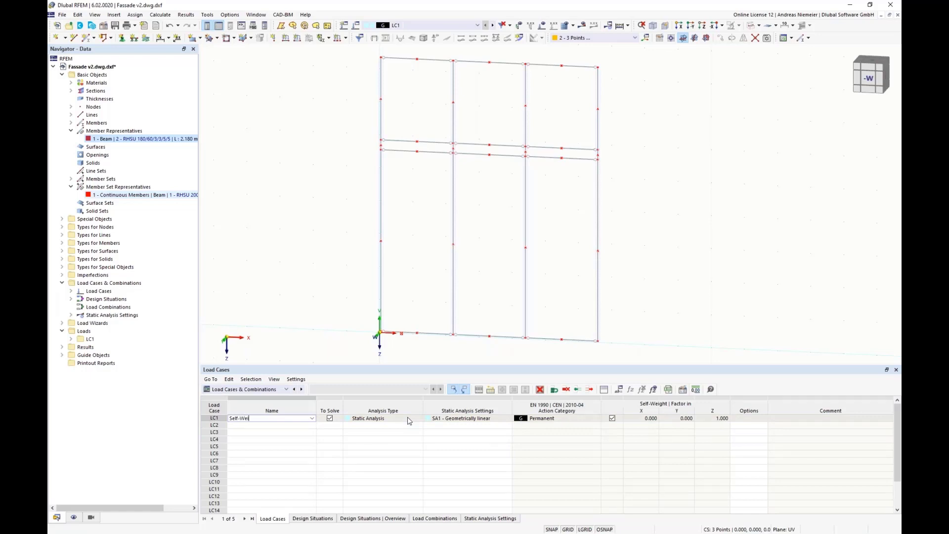
{"action": "left_click", "coordinate": [267, 482]}
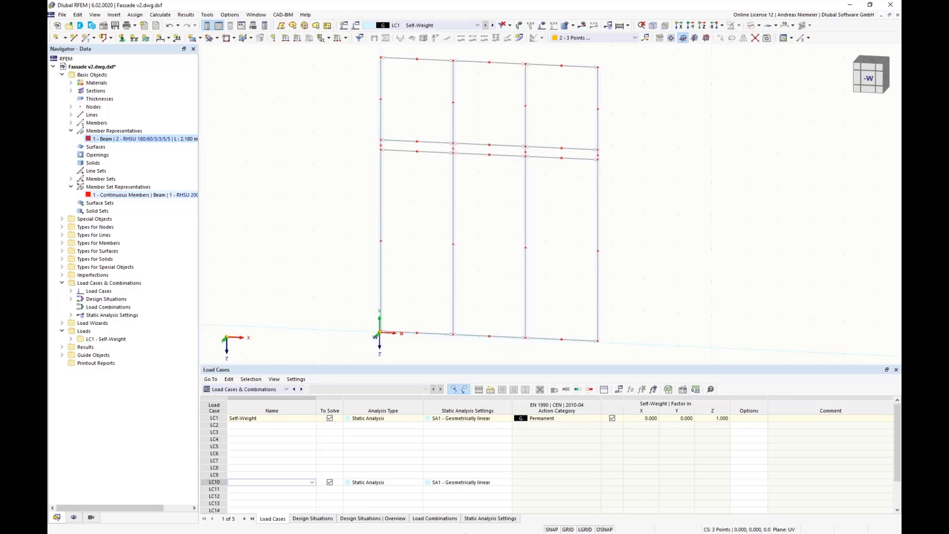
Display the member axis systems x, y, z and check their orientation on the facade posts and horizontal members
{"action": "scroll", "coordinate": [603, 206], "scroll_direction": "down", "scroll_amount": 2}
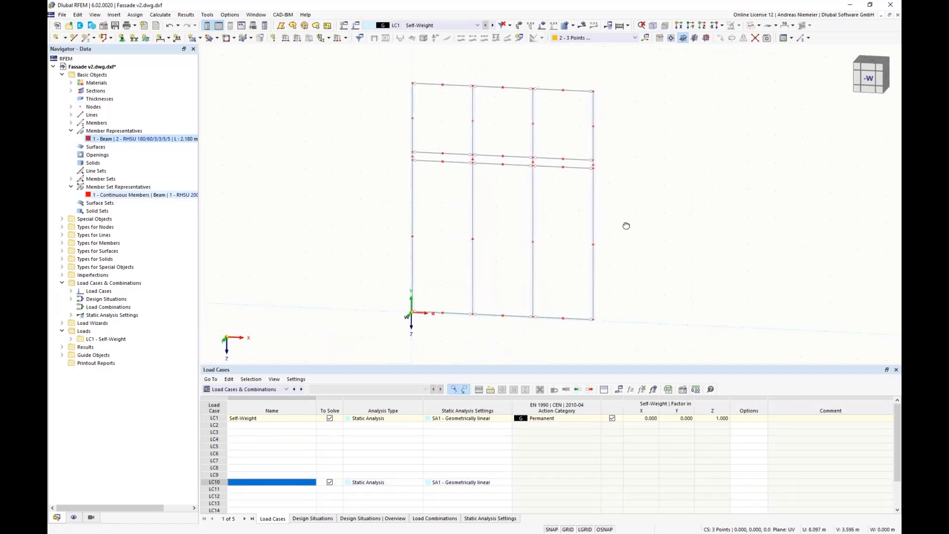
{"action": "middle_click_drag", "start_coordinate": [626, 226], "coordinate": [569, 205], "text": "ctrl"}
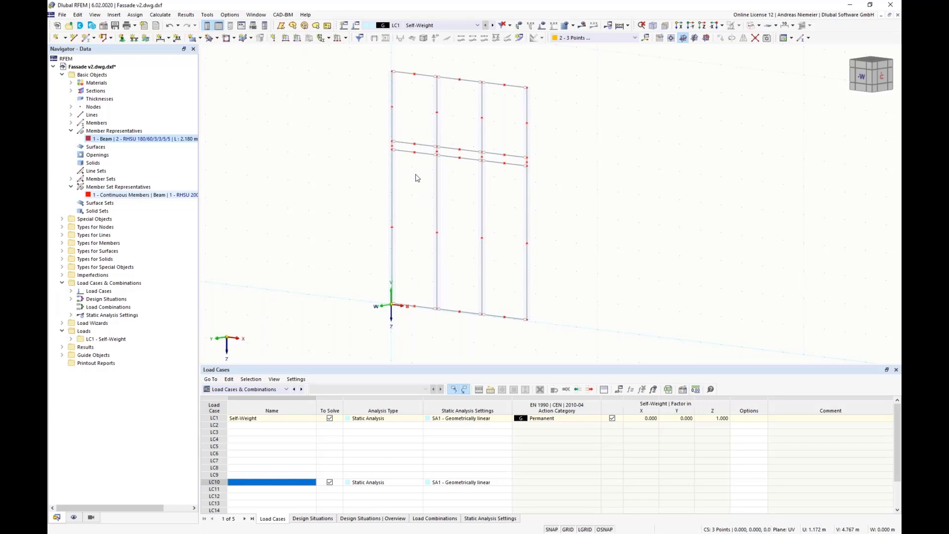
{"action": "scroll", "coordinate": [413, 312], "scroll_direction": "up", "scroll_amount": 3}
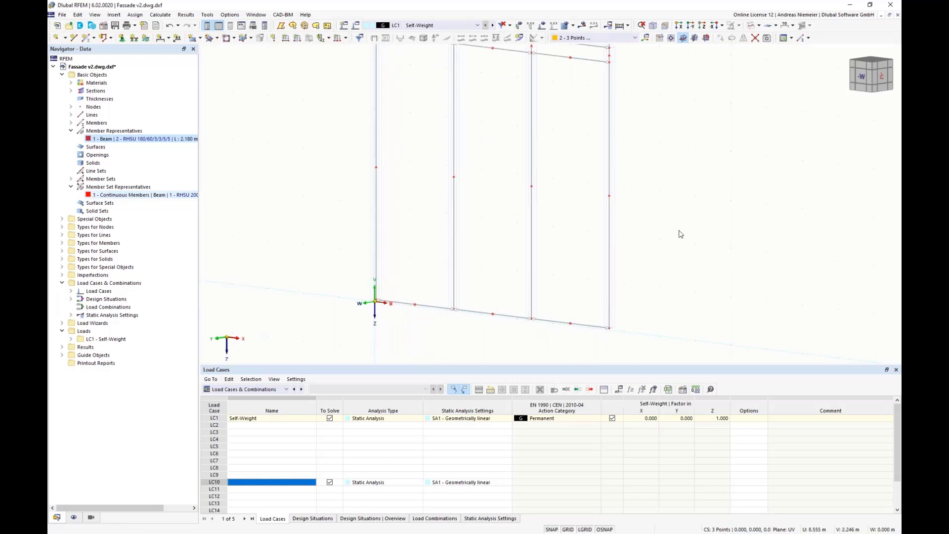
{"action": "scroll", "coordinate": [692, 227], "scroll_direction": "down", "scroll_amount": 1}
{"action": "scroll", "coordinate": [662, 235], "scroll_direction": "down", "scroll_amount": 3}
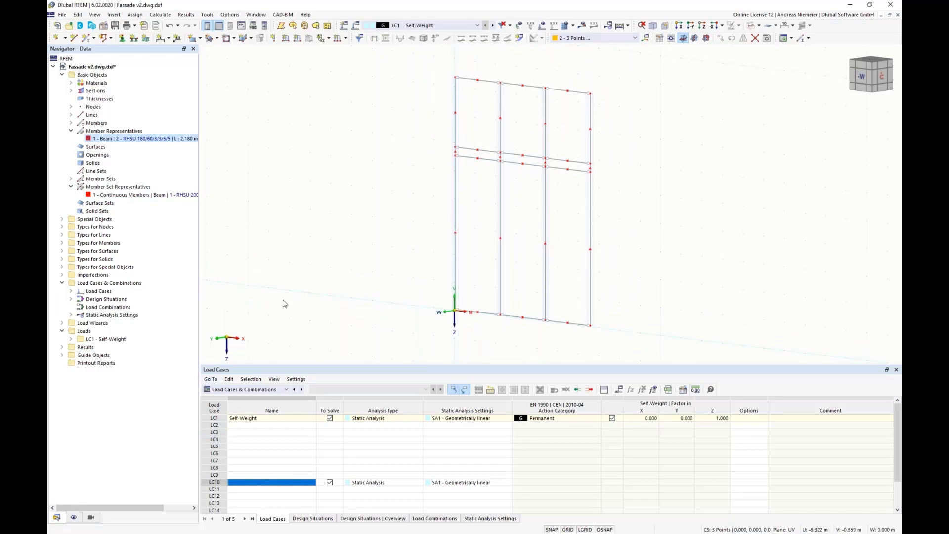
{"action": "left_click", "coordinate": [75, 517]}
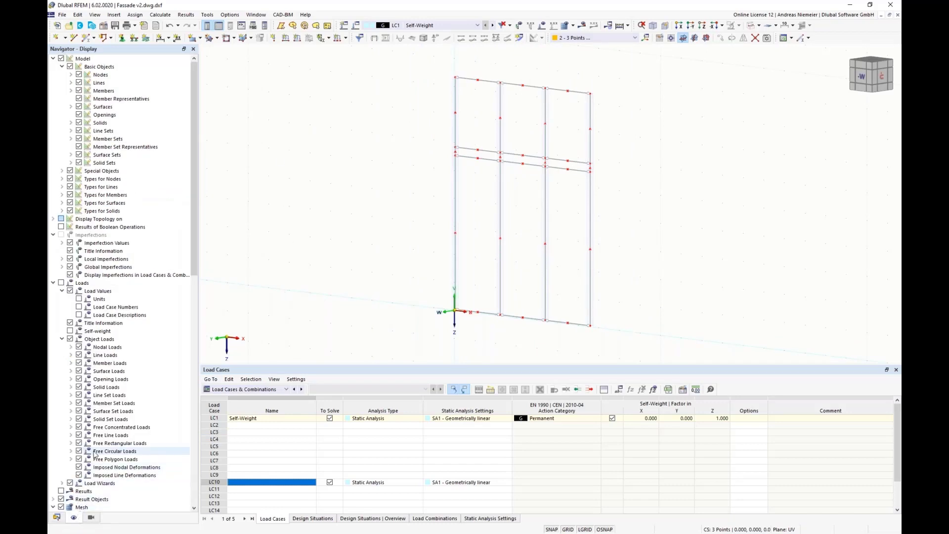
{"action": "left_click", "coordinate": [71, 91]}
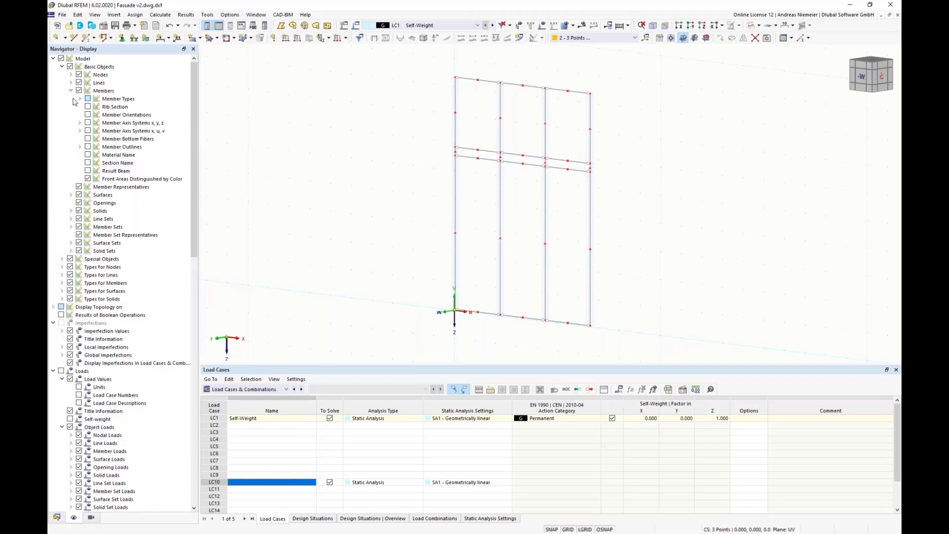
{"action": "left_click", "coordinate": [87, 123]}
{"action": "middle_click_drag", "start_coordinate": [334, 271], "coordinate": [284, 252]}
{"action": "scroll", "coordinate": [428, 307], "scroll_direction": "up", "scroll_amount": 3}
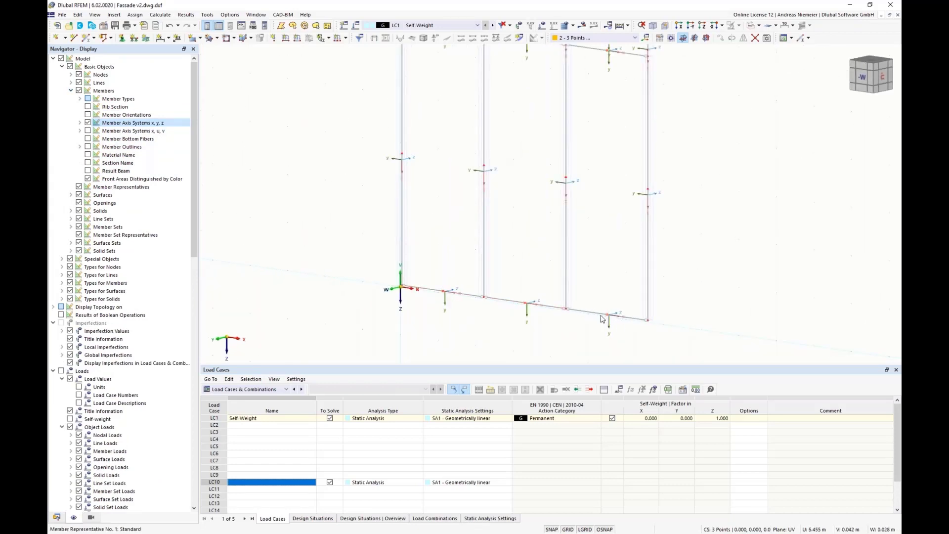
{"action": "scroll", "coordinate": [368, 316], "scroll_direction": "down", "scroll_amount": 3}
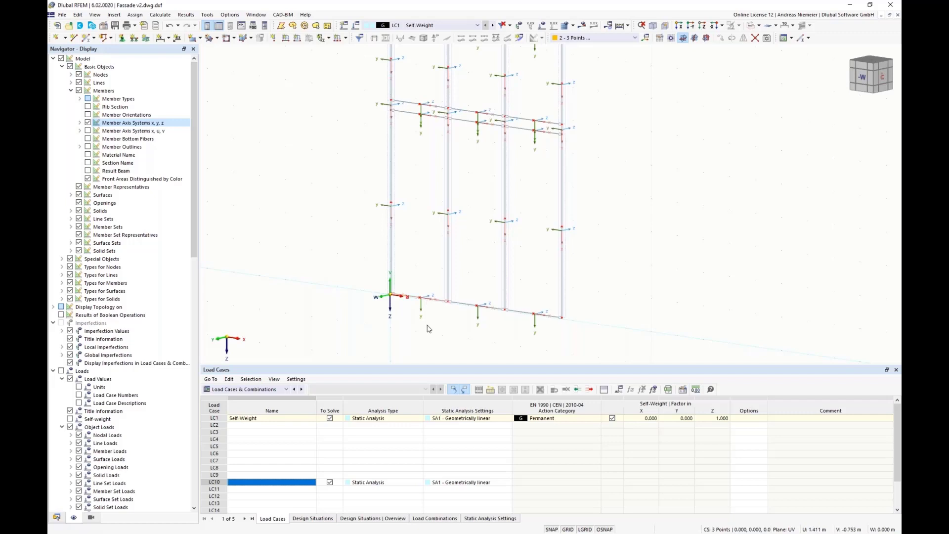
{"action": "scroll", "coordinate": [425, 326], "scroll_direction": "down", "scroll_amount": 1}
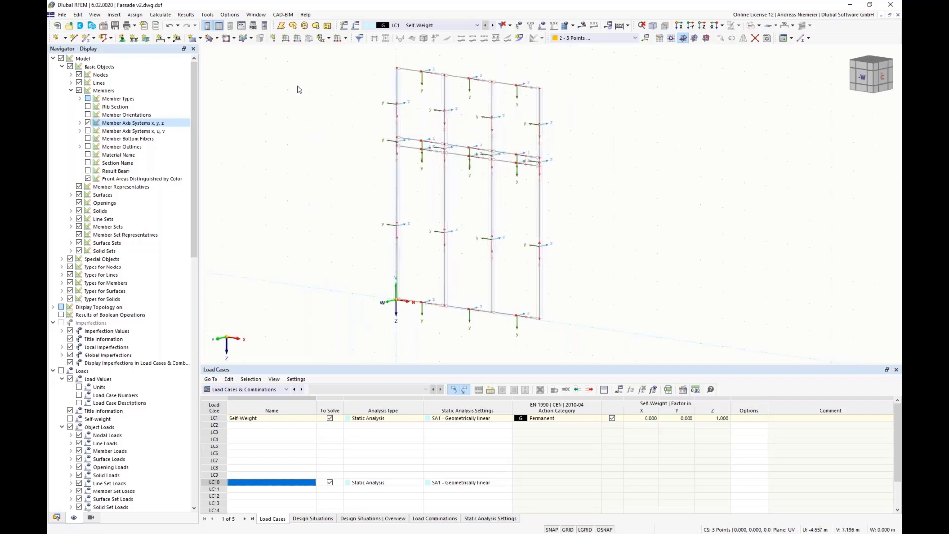
Define a new LC1 member load as two concentrated forces (Concentrated - n ×) of 3.75 kN with relative distances A 10 % and B 80 %
{"action": "left_click", "coordinate": [298, 38]}
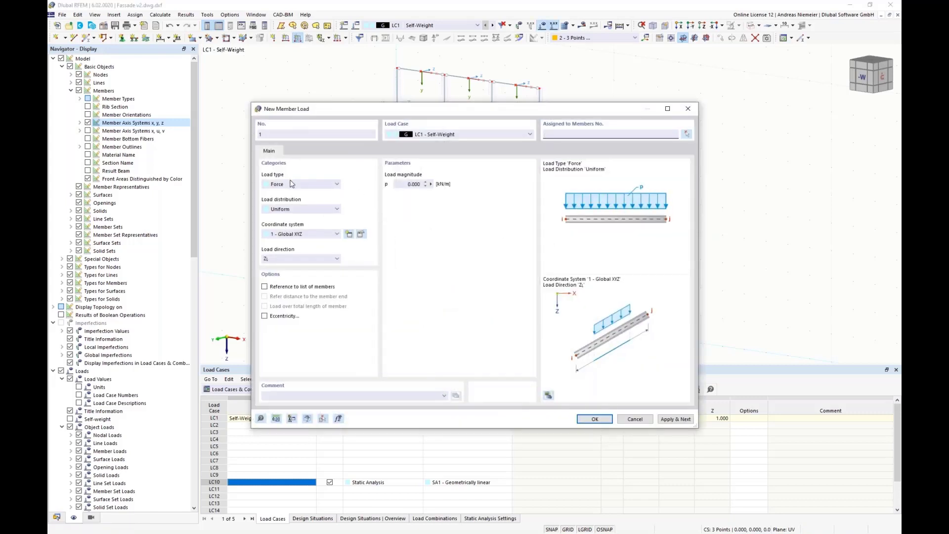
{"action": "left_click", "coordinate": [292, 211]}
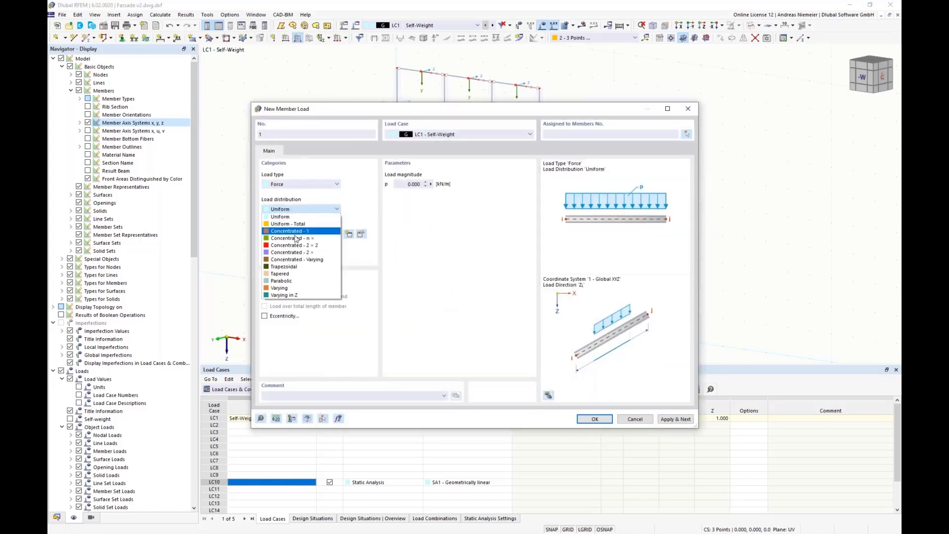
{"action": "left_click", "coordinate": [298, 237]}
{"action": "left_click", "coordinate": [419, 182]}
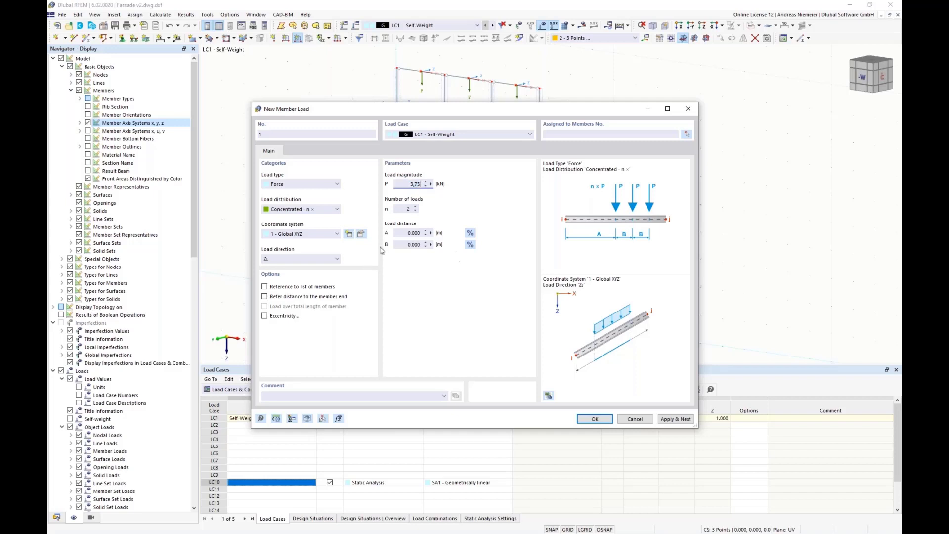
{"action": "left_click", "coordinate": [398, 211]}
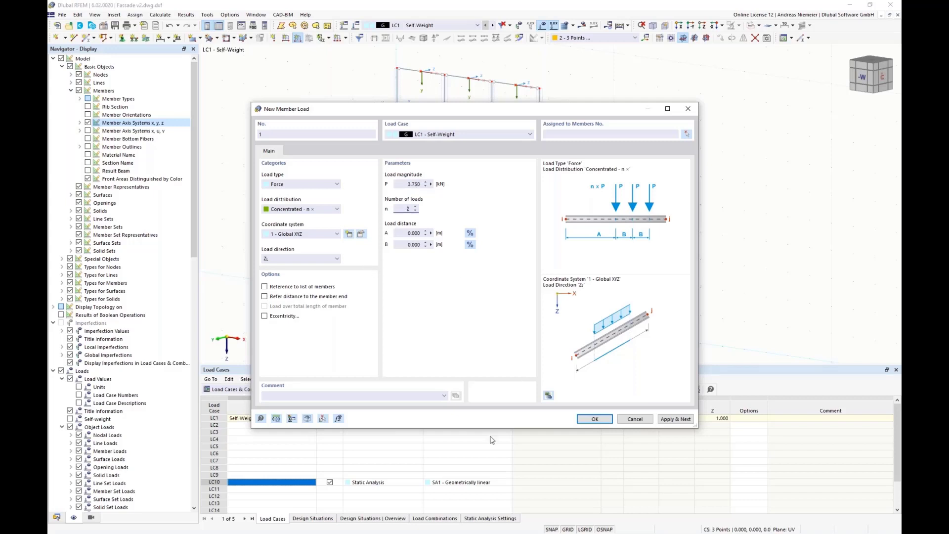
{"action": "left_click", "coordinate": [470, 233]}
{"action": "left_click", "coordinate": [470, 245]}
{"action": "key", "text": "Tab"}
{"action": "type", "text": "80"}
Activate force eccentricity for the member load and assign the load to the three horizontal members at the base of the facade
{"action": "left_click", "coordinate": [265, 316]}
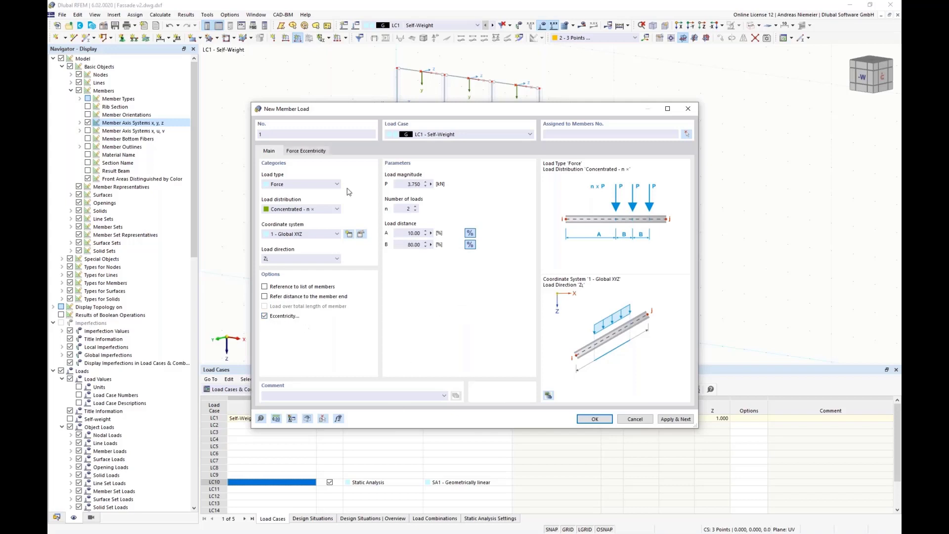
{"action": "left_click", "coordinate": [314, 152]}
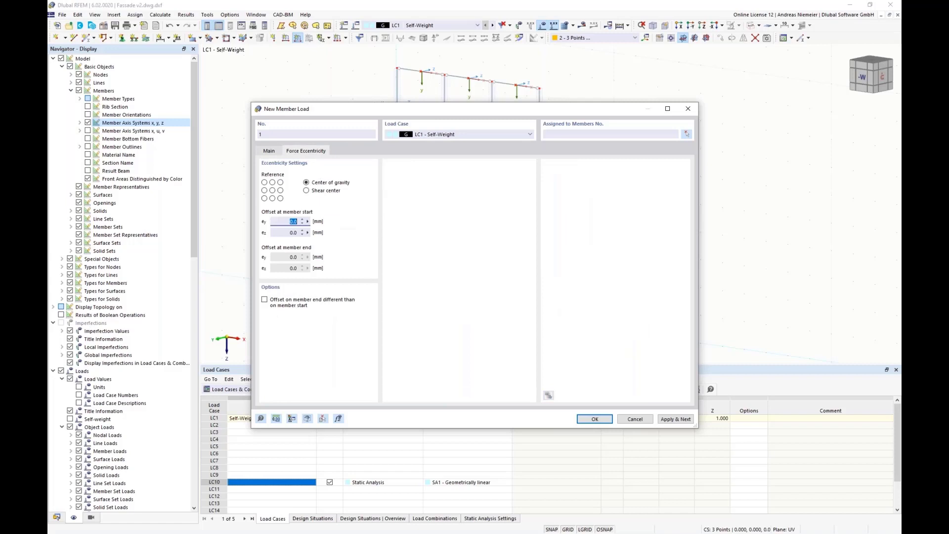
{"action": "left_click", "coordinate": [277, 232]}
{"action": "left_click", "coordinate": [598, 419]}
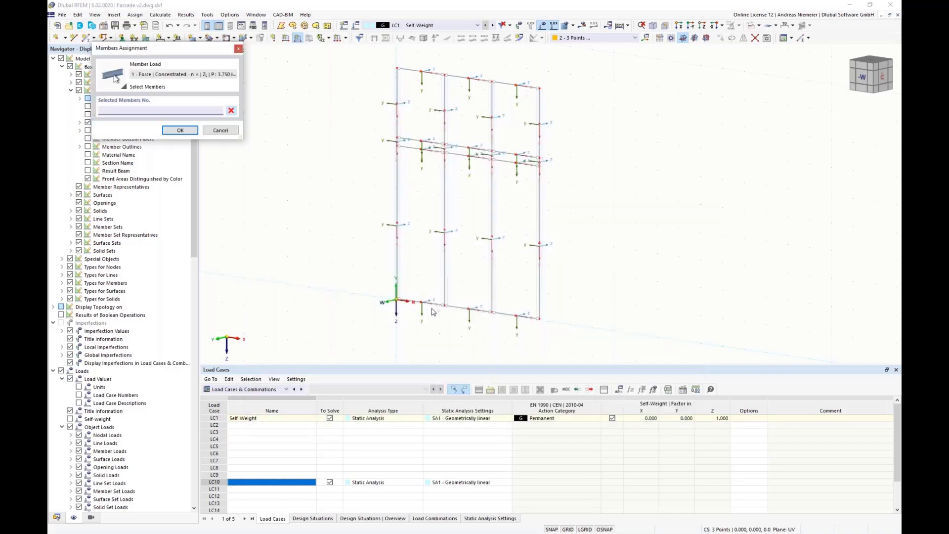
{"action": "left_click", "coordinate": [436, 305]}
{"action": "left_click", "coordinate": [455, 308]}
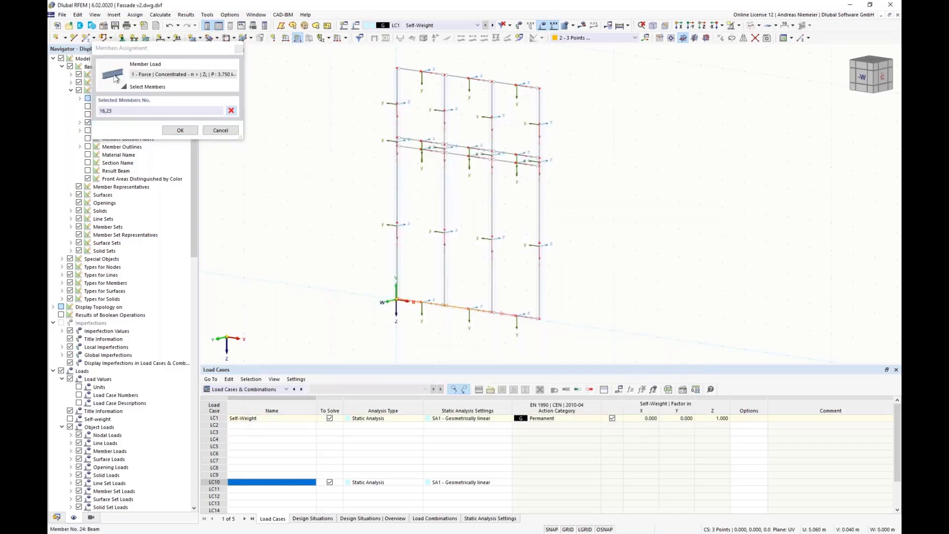
{"action": "left_click", "coordinate": [181, 130]}
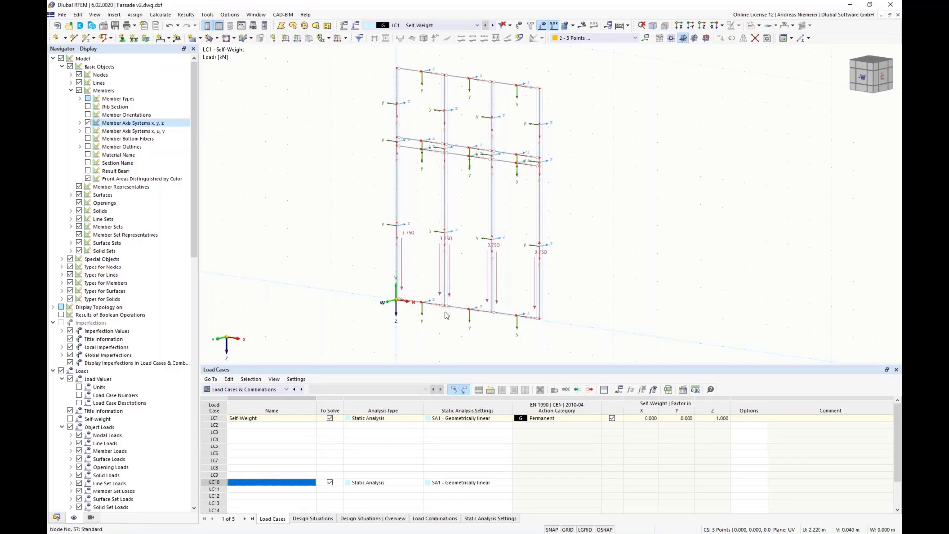
Start a second member load and copy its settings from the existing 3.75 kN load in the model
{"action": "middle_click_drag", "start_coordinate": [445, 312], "coordinate": [398, 298]}
{"action": "scroll", "coordinate": [399, 300], "scroll_direction": "up", "scroll_amount": 1}
{"action": "middle_click_drag", "start_coordinate": [427, 262], "coordinate": [404, 286]}
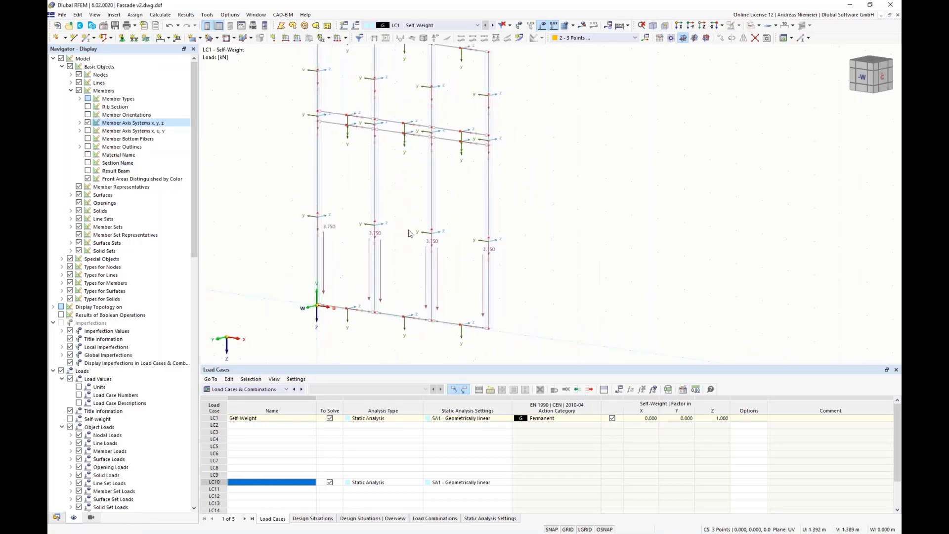
{"action": "left_click", "coordinate": [297, 38]}
{"action": "left_click_drag", "start_coordinate": [447, 112], "coordinate": [694, 110]}
{"action": "left_click", "coordinate": [554, 416]}
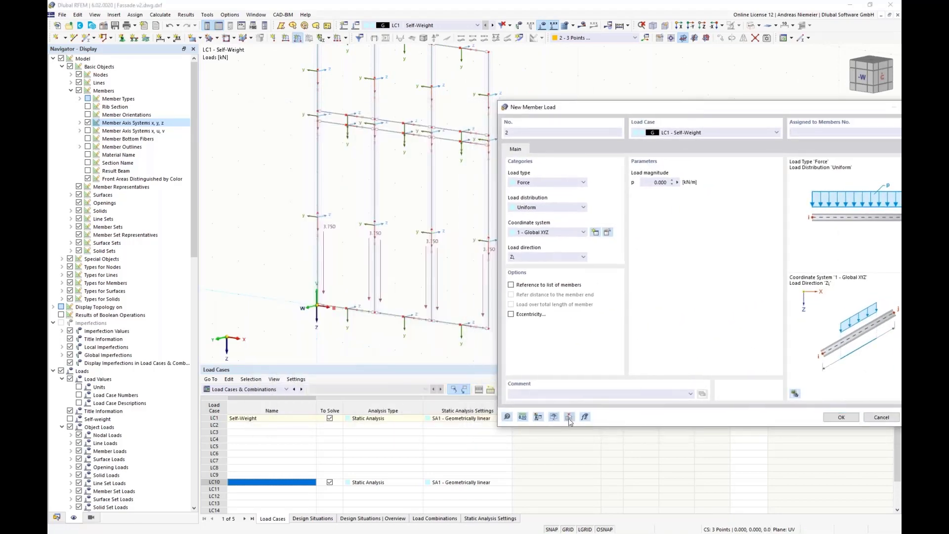
{"action": "left_click", "coordinate": [437, 281]}
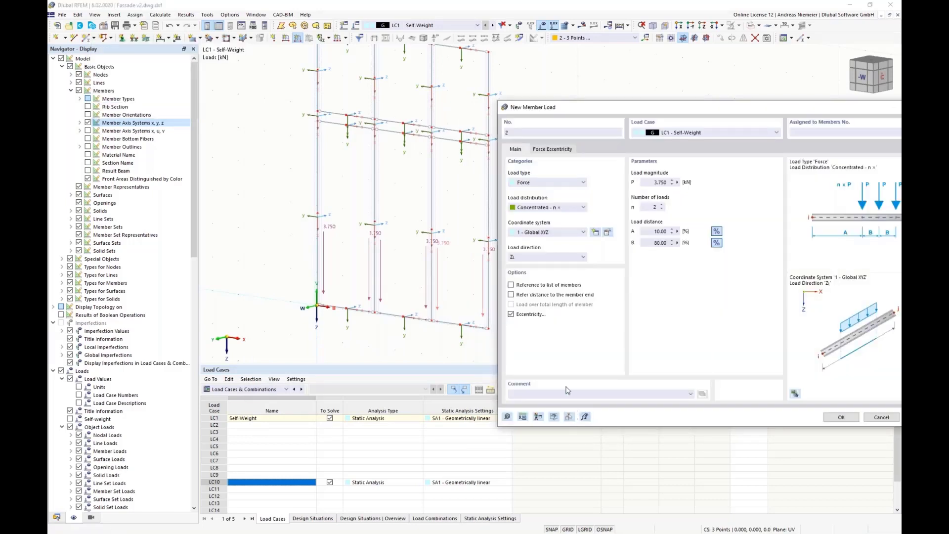
Set the second load's magnitude to 0.2 kN and apply it to the lower row of the two closely spaced middle horizontals
{"action": "left_click", "coordinate": [659, 182]}
{"action": "type", "text": "0,2"}
{"action": "left_click_drag", "start_coordinate": [840, 109], "coordinate": [799, 114]}
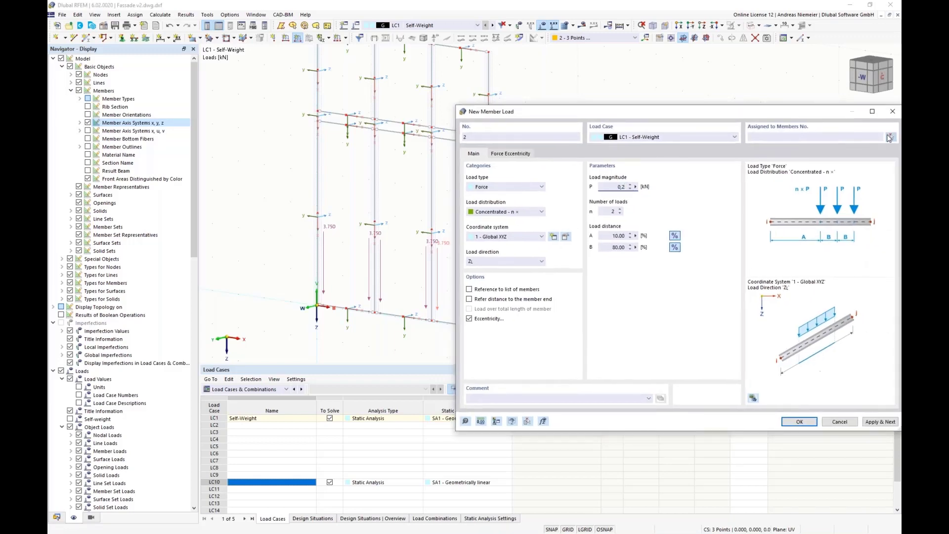
{"action": "left_click", "coordinate": [890, 138]}
{"action": "left_click", "coordinate": [359, 127]}
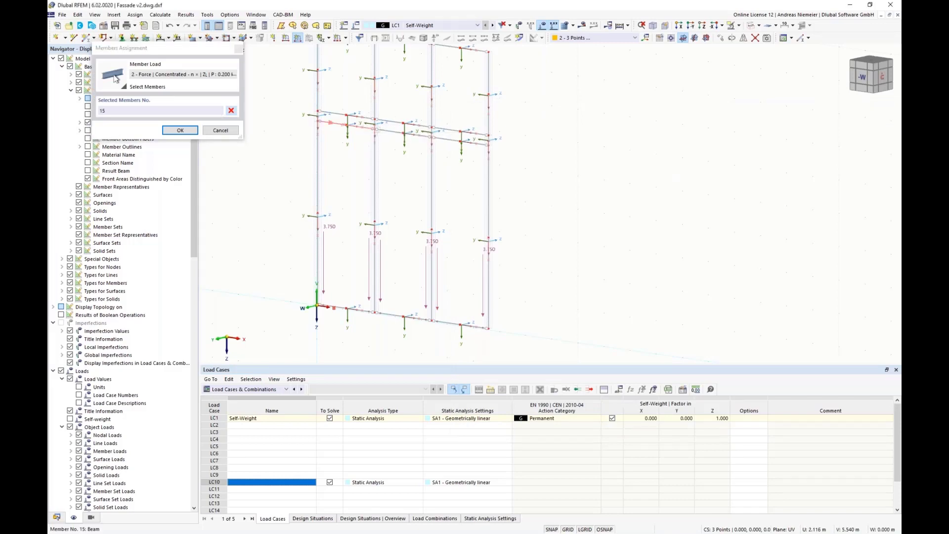
{"action": "left_click", "coordinate": [180, 130]}
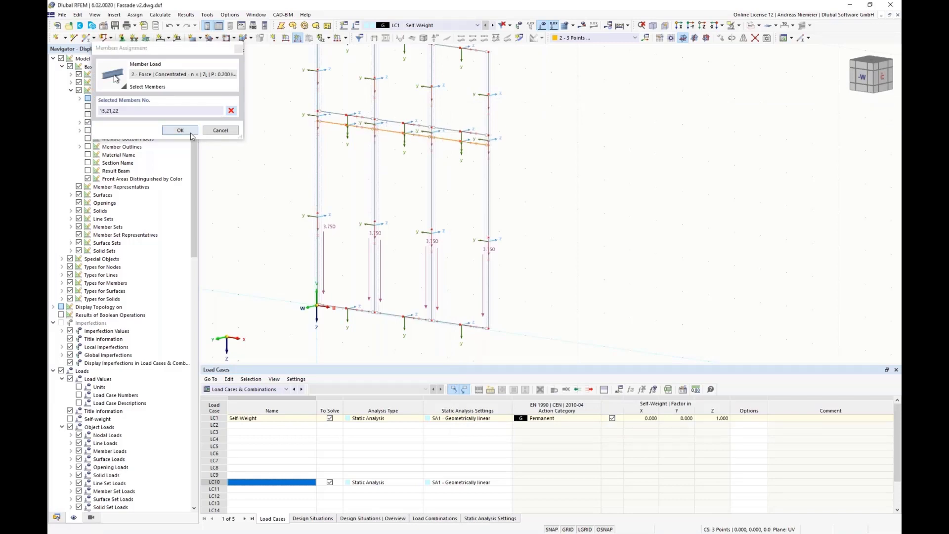
{"action": "left_click", "coordinate": [882, 422]}
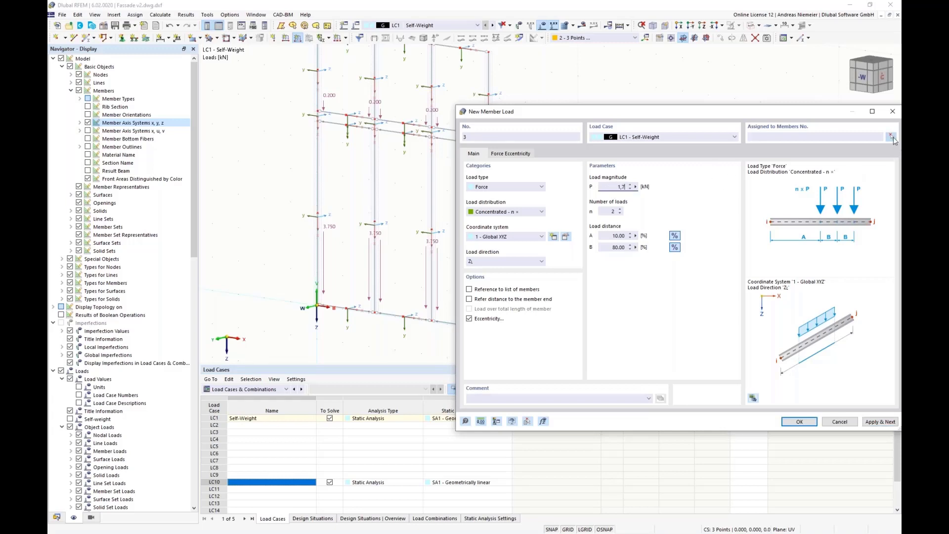
Apply a third member load of 1.7 kN to the upper row of the two closely spaced middle horizontals
{"action": "left_click", "coordinate": [891, 137]}
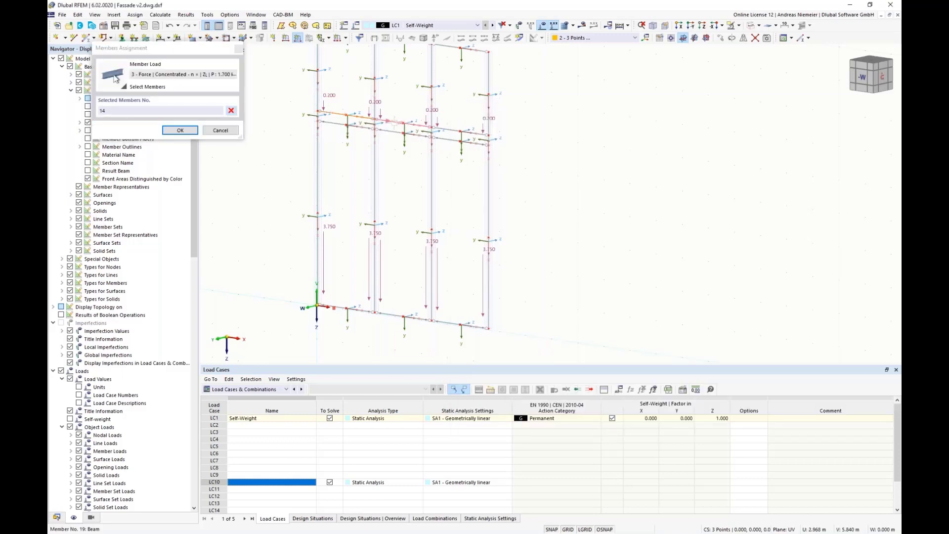
{"action": "left_click", "coordinate": [180, 130]}
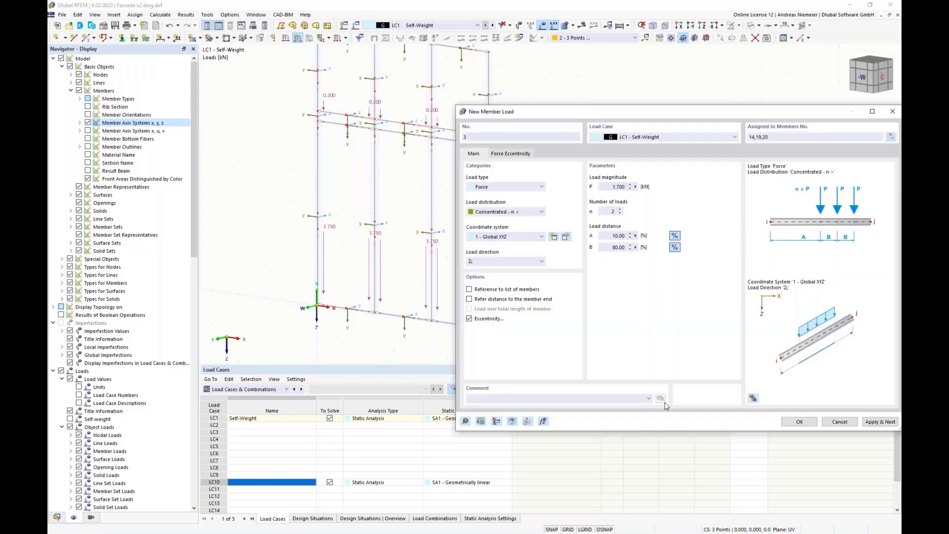
{"action": "left_click", "coordinate": [793, 423]}
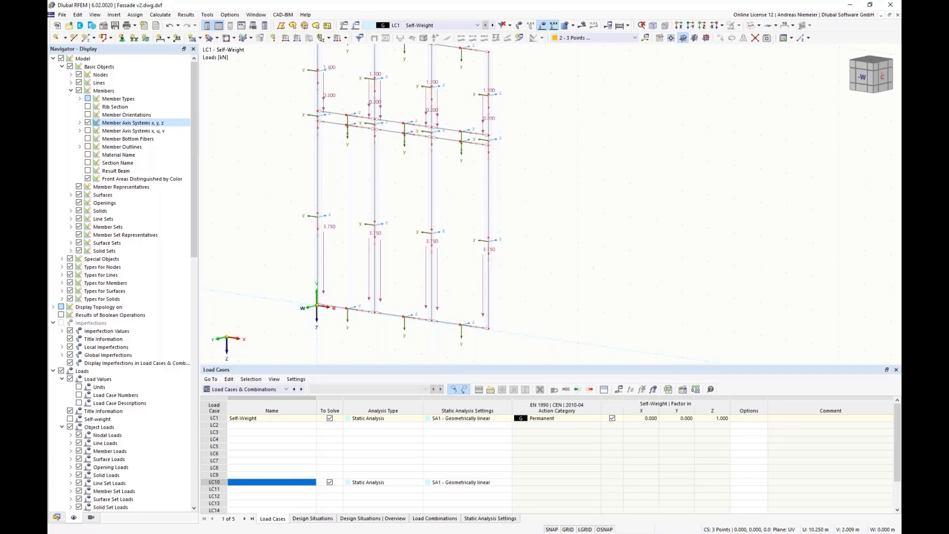
Hide the member axis systems x, y, z and create load case LC2 named "Wind"
{"action": "scroll", "coordinate": [601, 286], "scroll_direction": "down", "scroll_amount": 2}
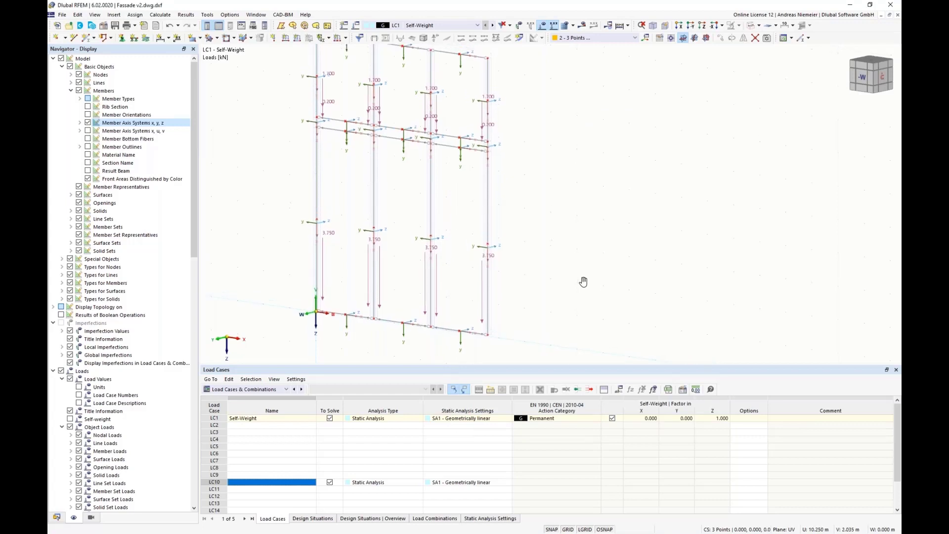
{"action": "left_click", "coordinate": [87, 123]}
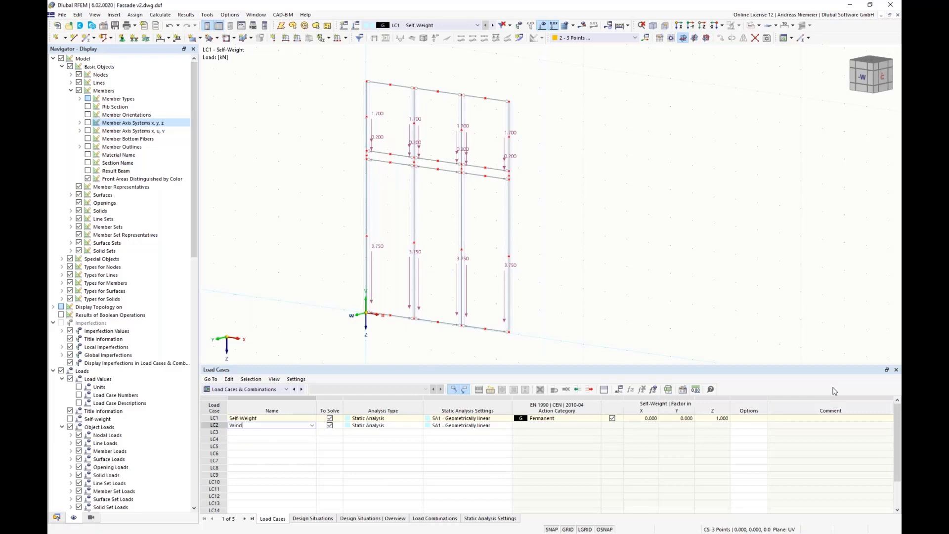
{"action": "key", "text": "Tab"}
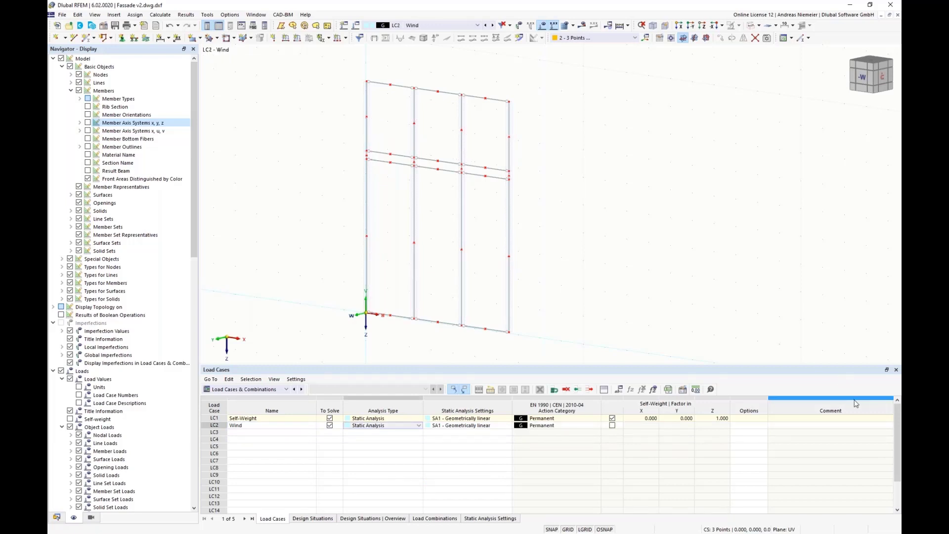
Set the action category of load case LC2 to Wind
{"action": "left_click", "coordinate": [596, 428]}
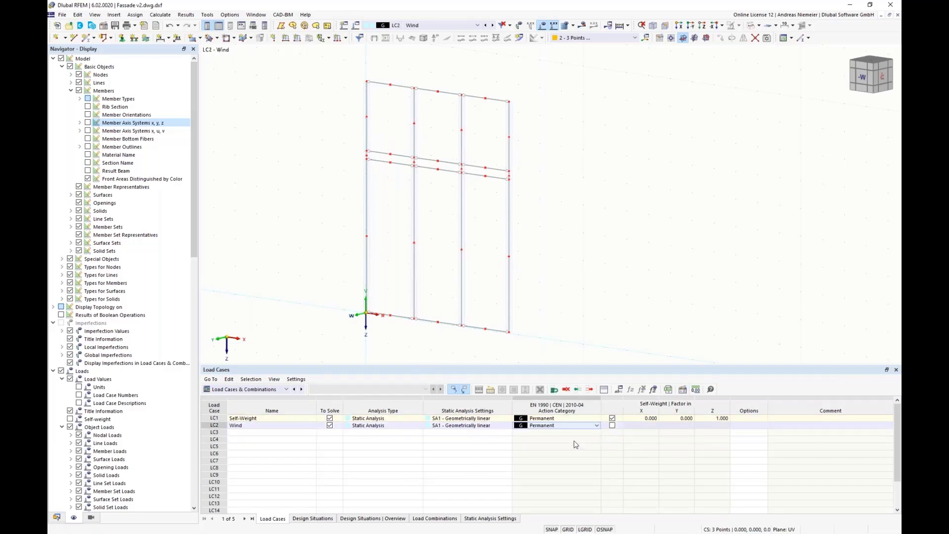
{"action": "double_click", "coordinate": [598, 426]}
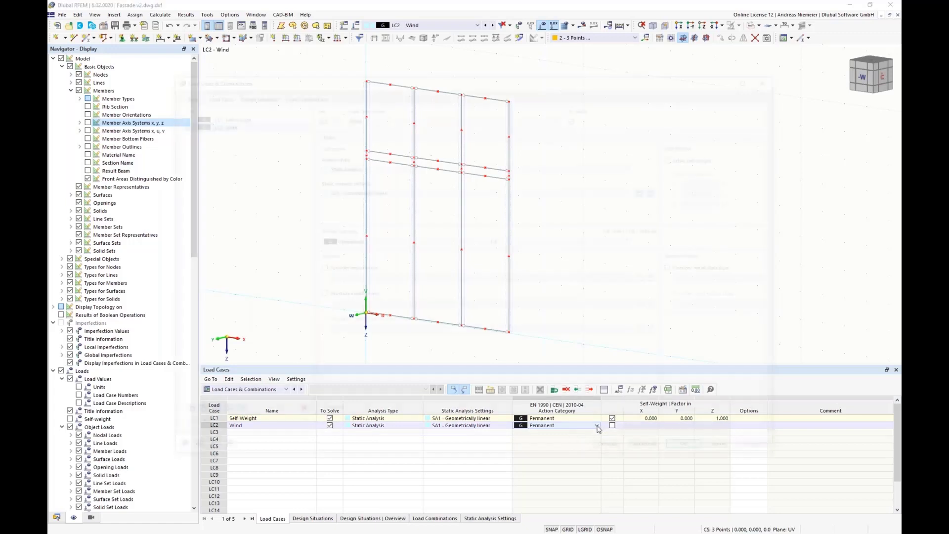
{"action": "left_click", "coordinate": [406, 242]}
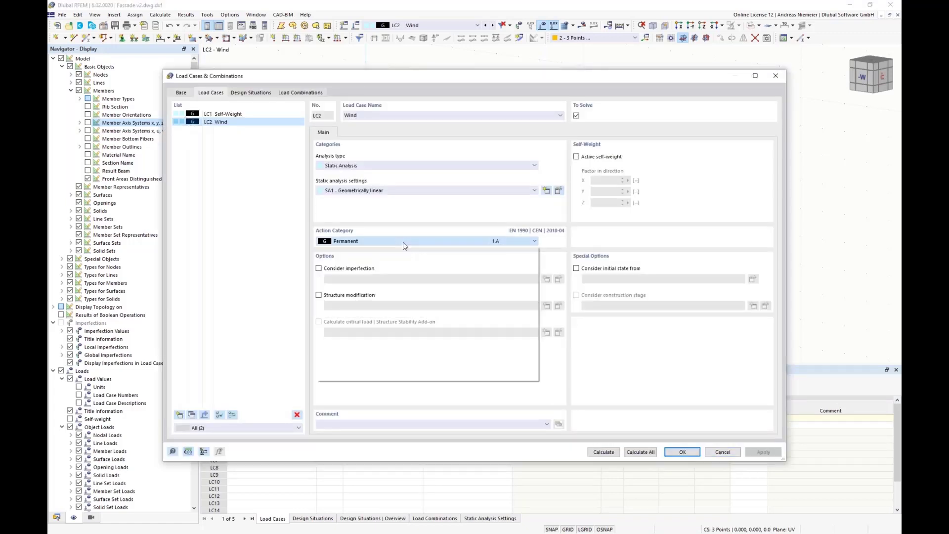
{"action": "left_click", "coordinate": [395, 348]}
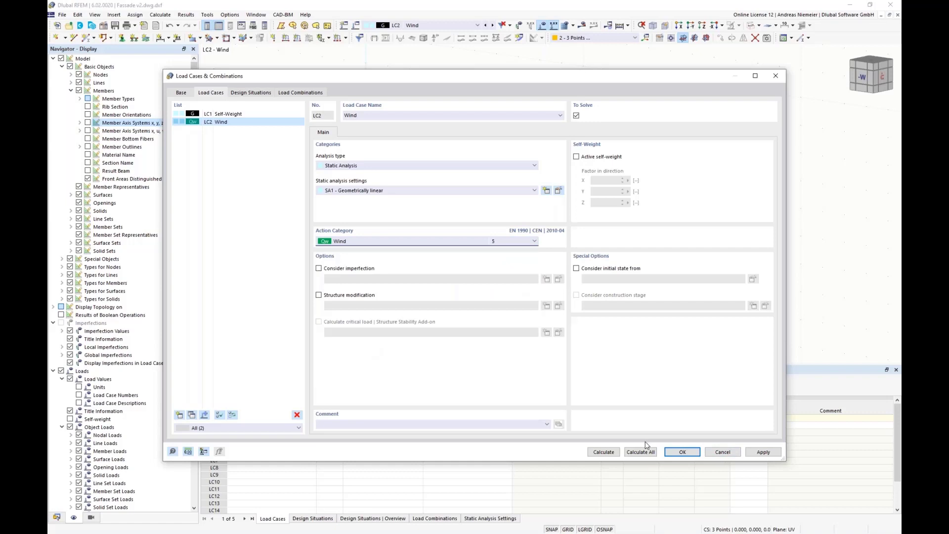
{"action": "left_click", "coordinate": [682, 452]}
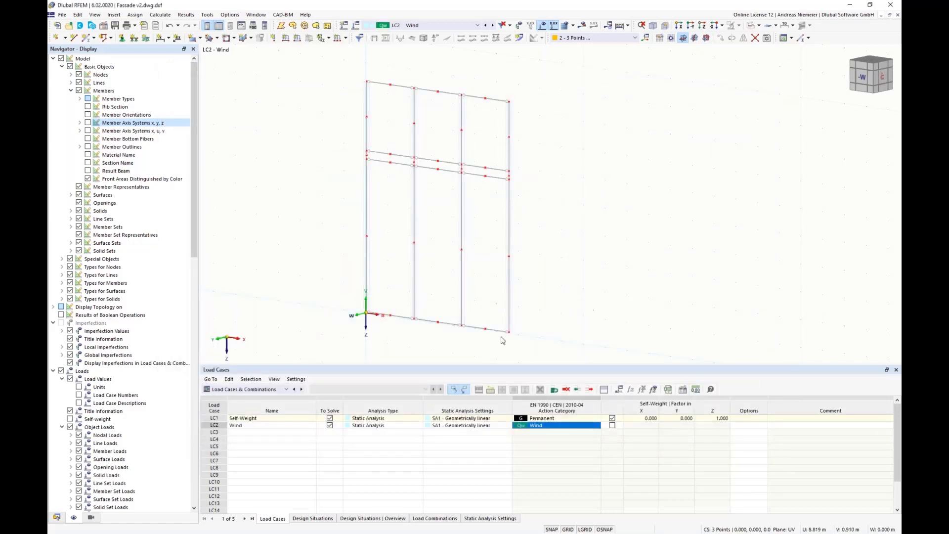
Create a Member Loads from Area Load wizard for LC2 with a uniform 0.70 kN/m² acting globally in Y on true area
{"action": "left_click", "coordinate": [56, 516]}
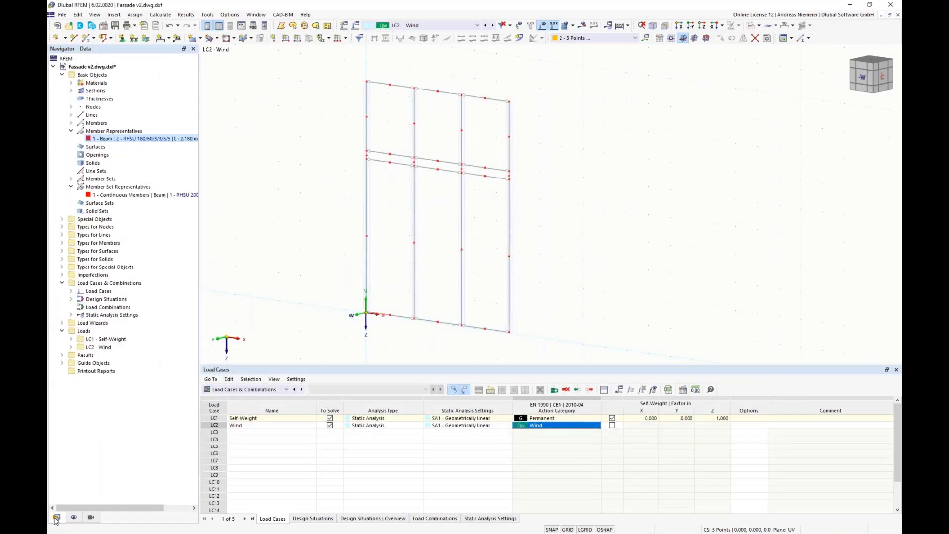
{"action": "left_click", "coordinate": [62, 323]}
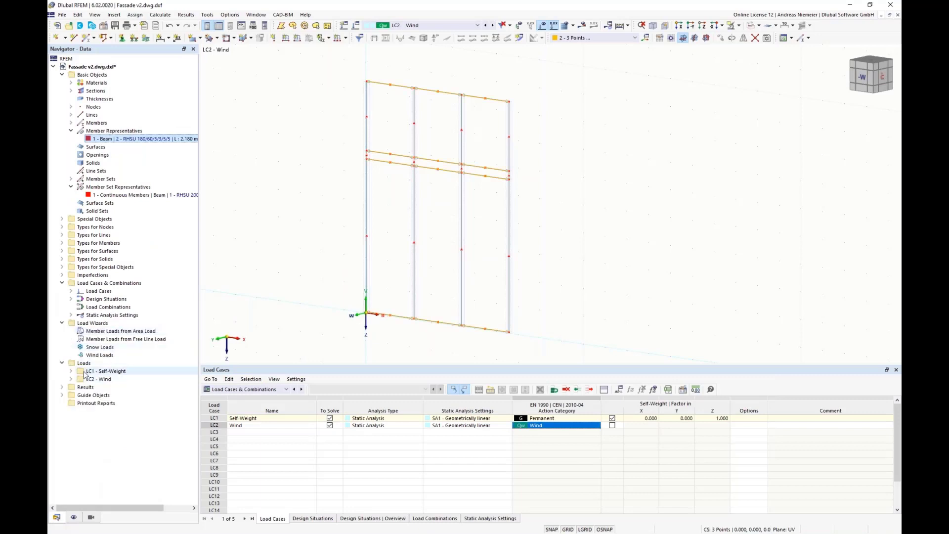
{"action": "left_click", "coordinate": [120, 331]}
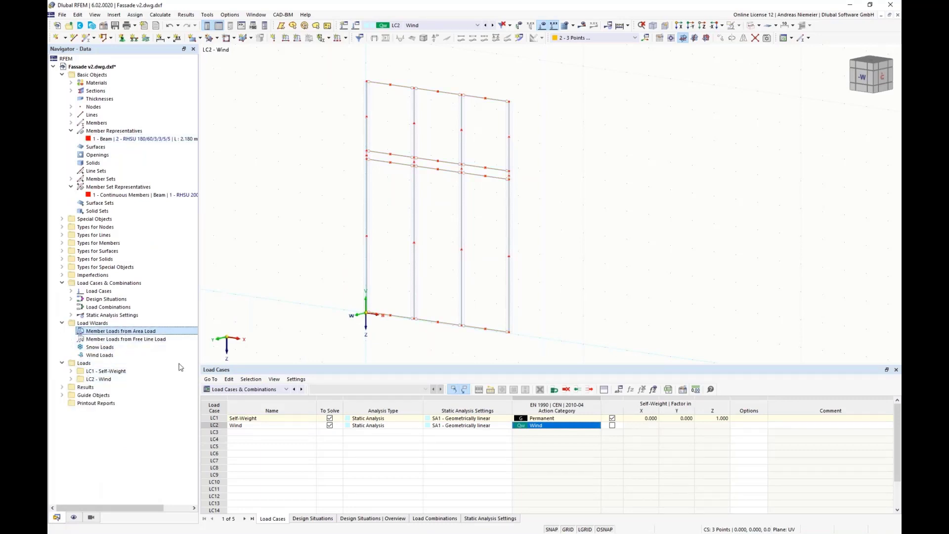
{"action": "left_click", "coordinate": [389, 288]}
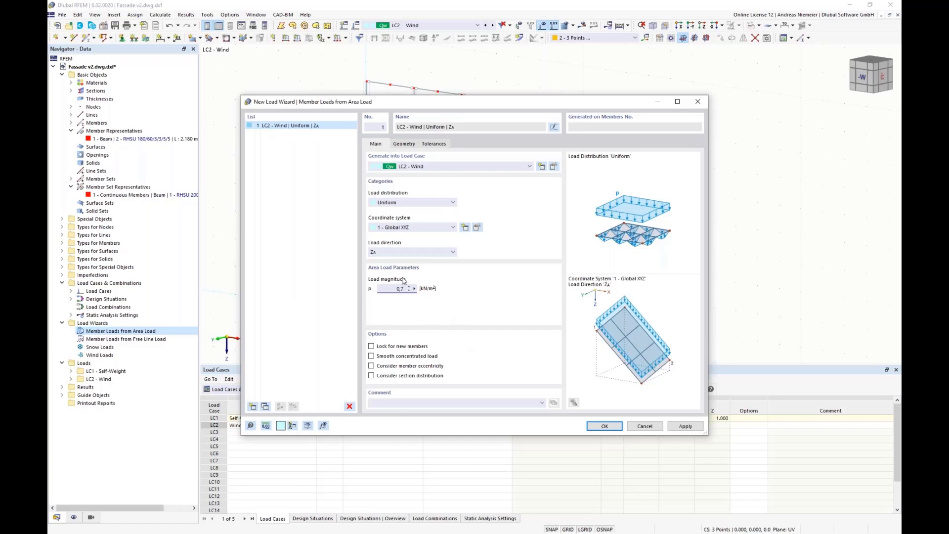
{"action": "left_click", "coordinate": [401, 253]}
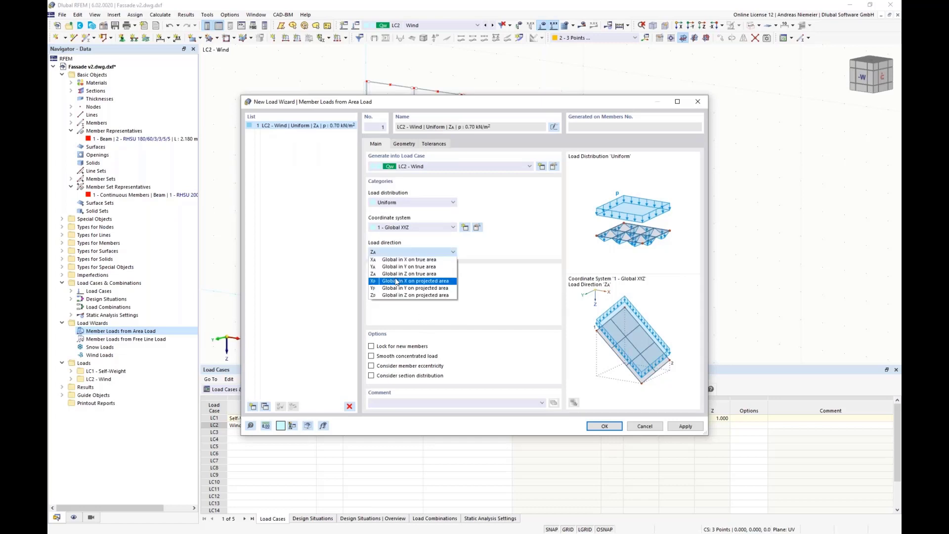
{"action": "left_click", "coordinate": [399, 267]}
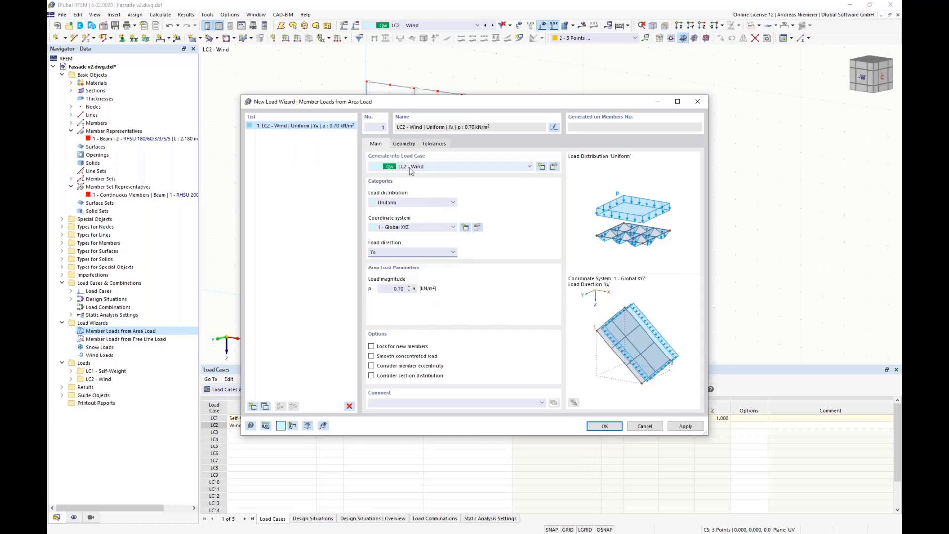
Assign all nine cells of the facade grid to the wind area load and generate its member loads
{"action": "left_click", "coordinate": [404, 144]}
{"action": "left_click", "coordinate": [386, 271]}
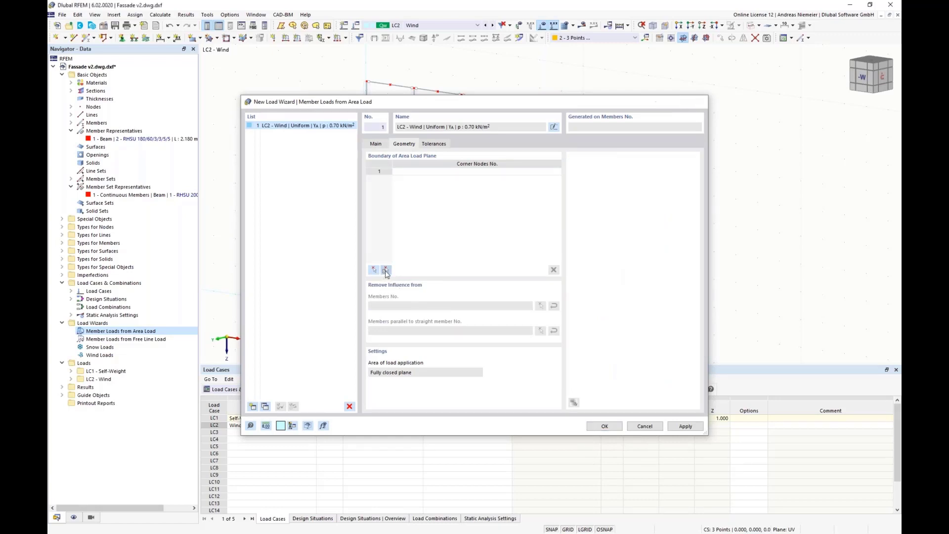
{"action": "left_click_drag", "start_coordinate": [608, 318], "coordinate": [338, 82]}
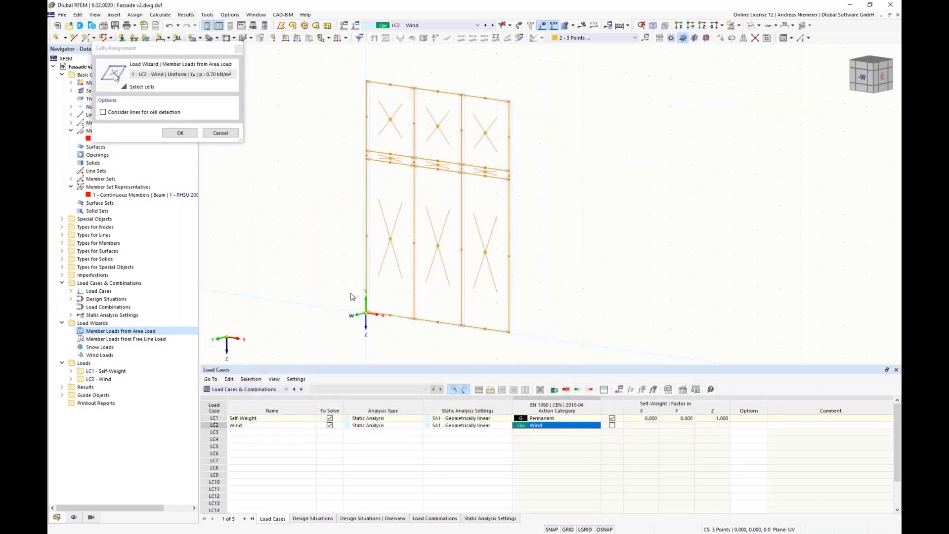
{"action": "left_click", "coordinate": [181, 132]}
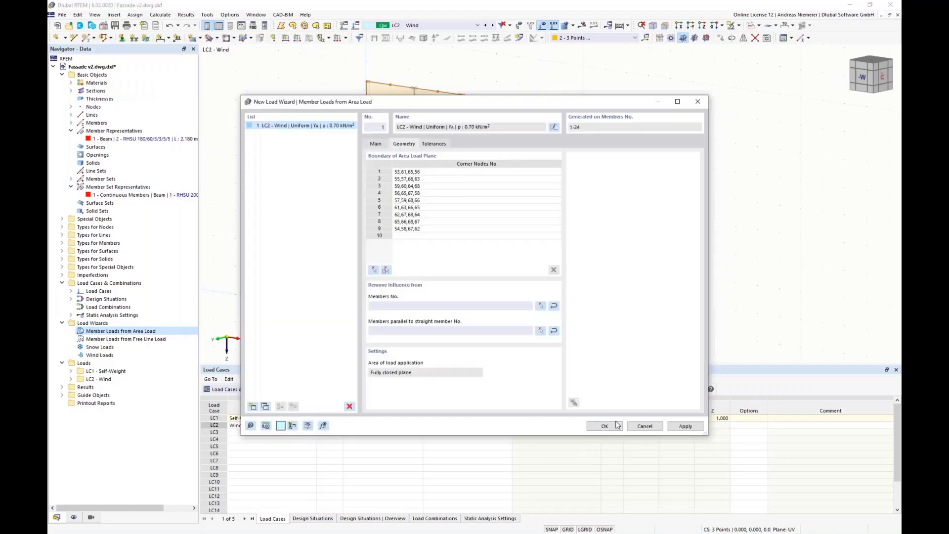
{"action": "left_click", "coordinate": [617, 425]}
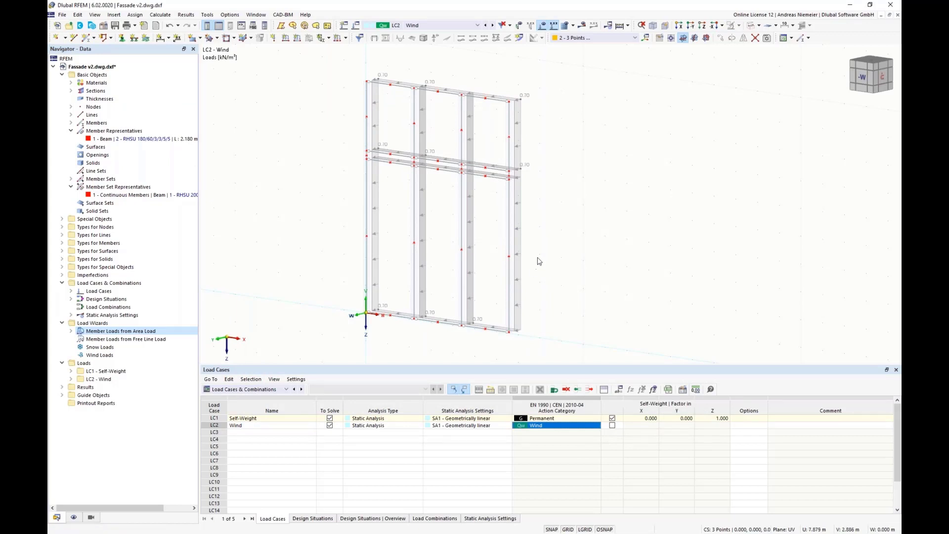
Display the member loads generated from the wind area load separately, and switch back to the area load display
{"action": "right_click", "coordinate": [522, 280]}
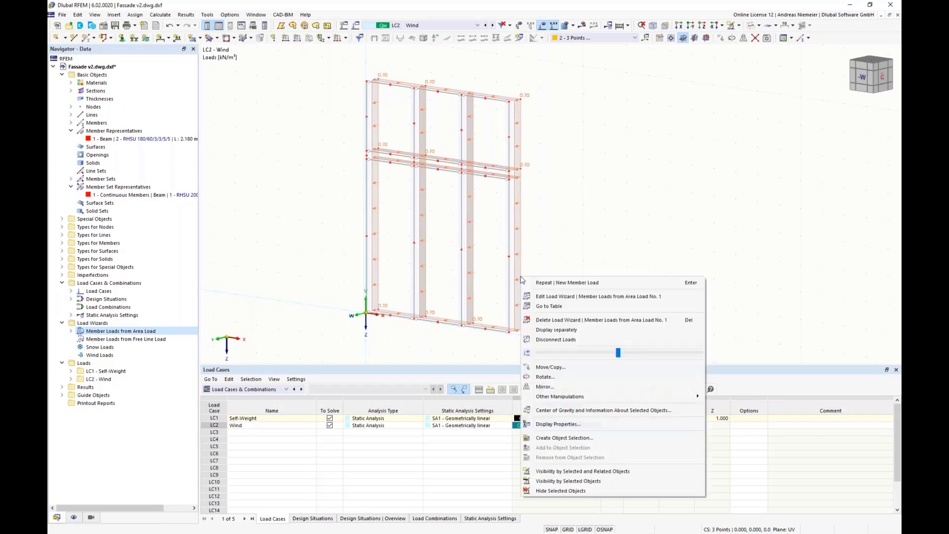
{"action": "left_click", "coordinate": [557, 330]}
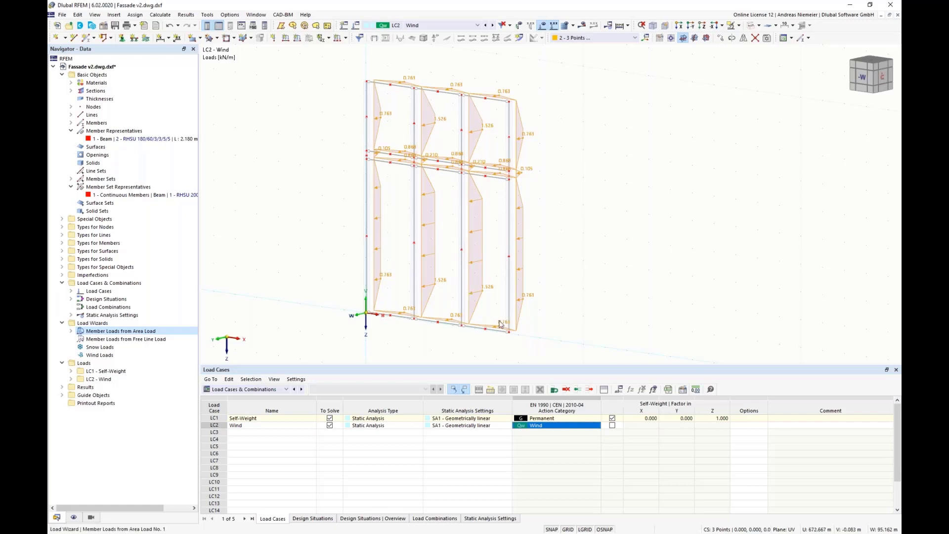
{"action": "left_click", "coordinate": [524, 307]}
{"action": "right_click", "coordinate": [525, 307]}
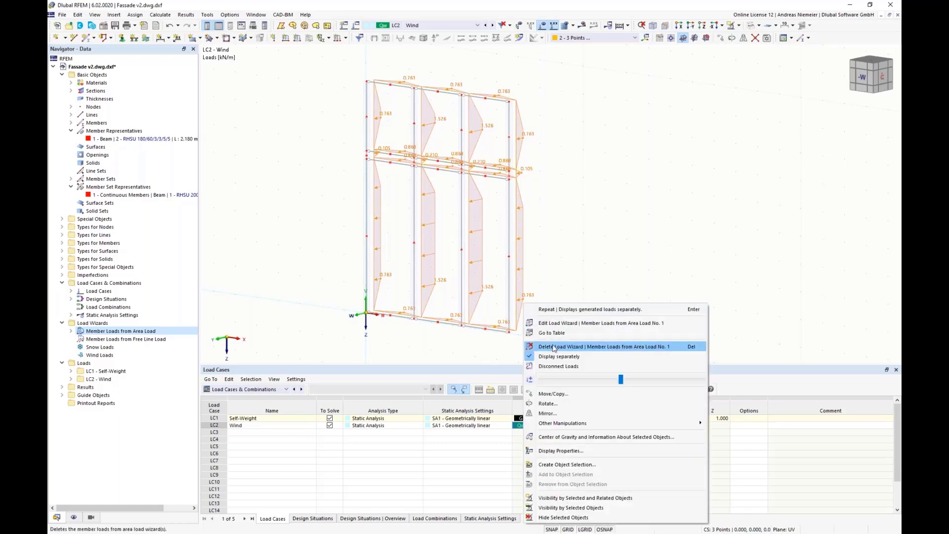
{"action": "left_click", "coordinate": [562, 346]}
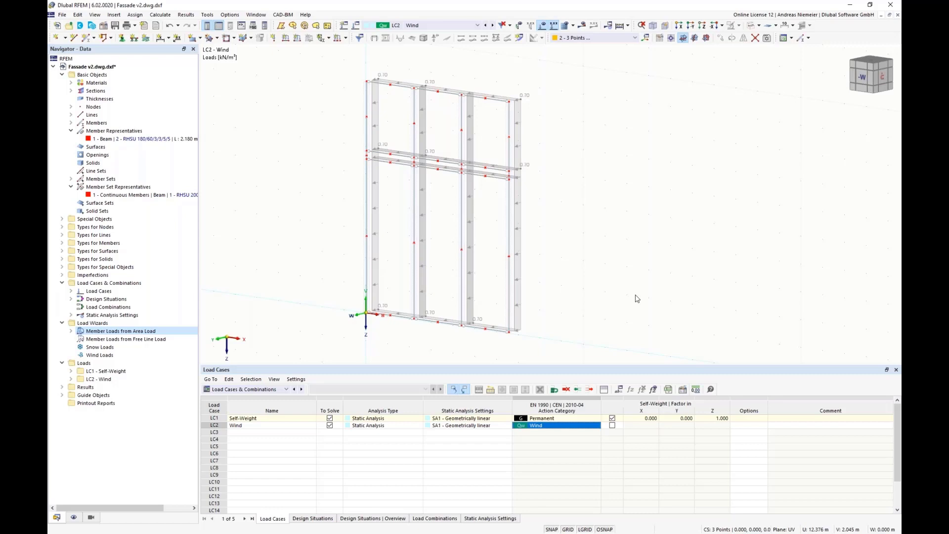
Hide the loads and set the work plane's coordinate system to 1 - Global XYZ, viewing the facade from the front
{"action": "left_click", "coordinate": [542, 26]}
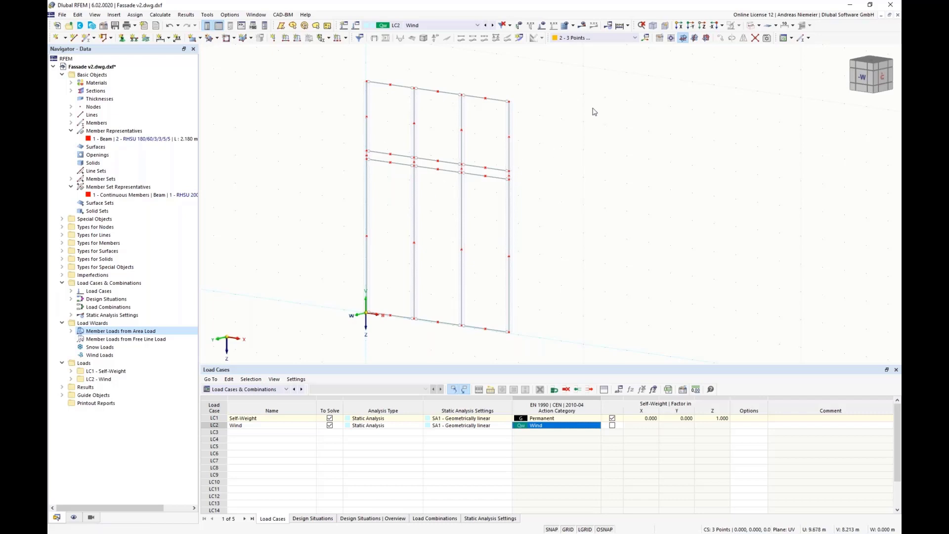
{"action": "left_click", "coordinate": [867, 85]}
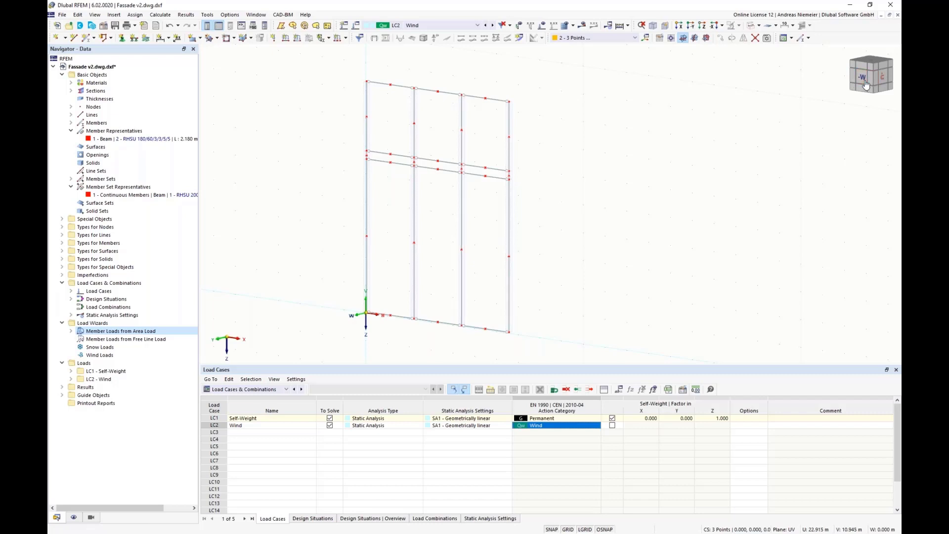
{"action": "left_click", "coordinate": [593, 37]}
{"action": "left_click", "coordinate": [590, 45]}
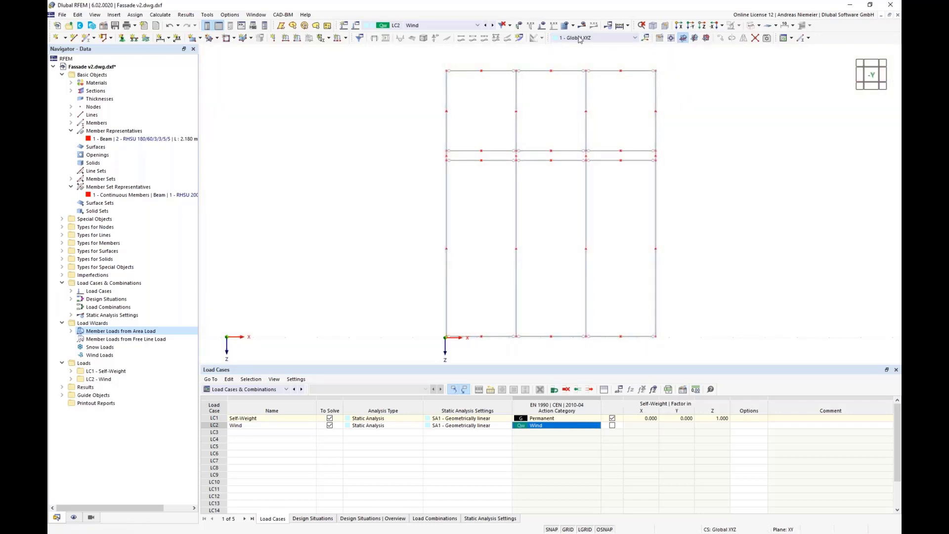
Divide the four short vertical members between the two closely spaced middle horizontals with one intermediate node each
{"action": "scroll", "coordinate": [498, 199], "scroll_direction": "up", "scroll_amount": 4}
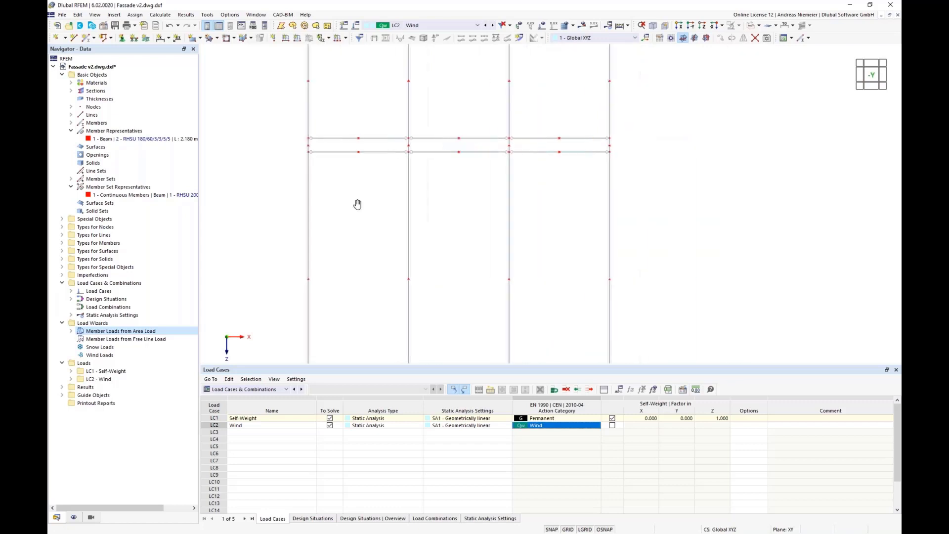
{"action": "scroll", "coordinate": [306, 154], "scroll_direction": "up", "scroll_amount": 3}
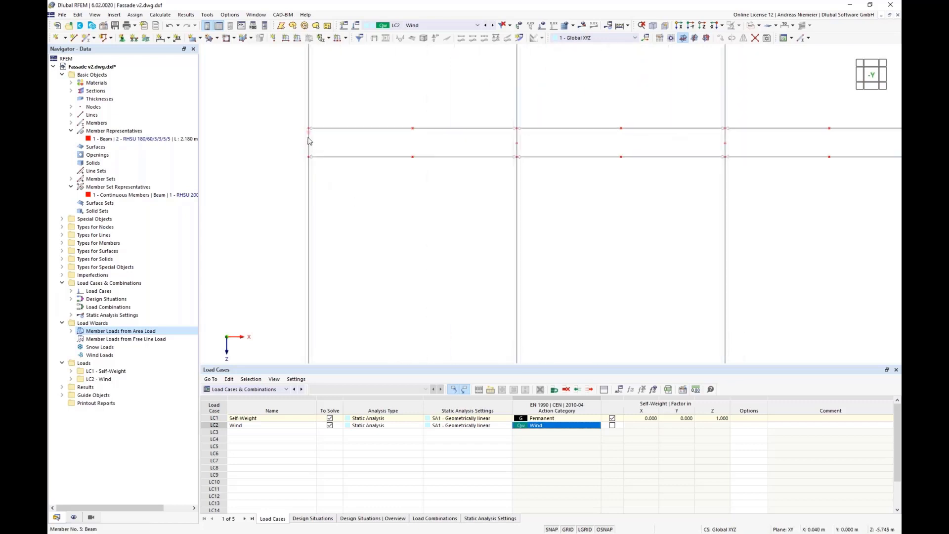
{"action": "left_click", "coordinate": [310, 143]}
{"action": "left_click", "coordinate": [516, 143]}
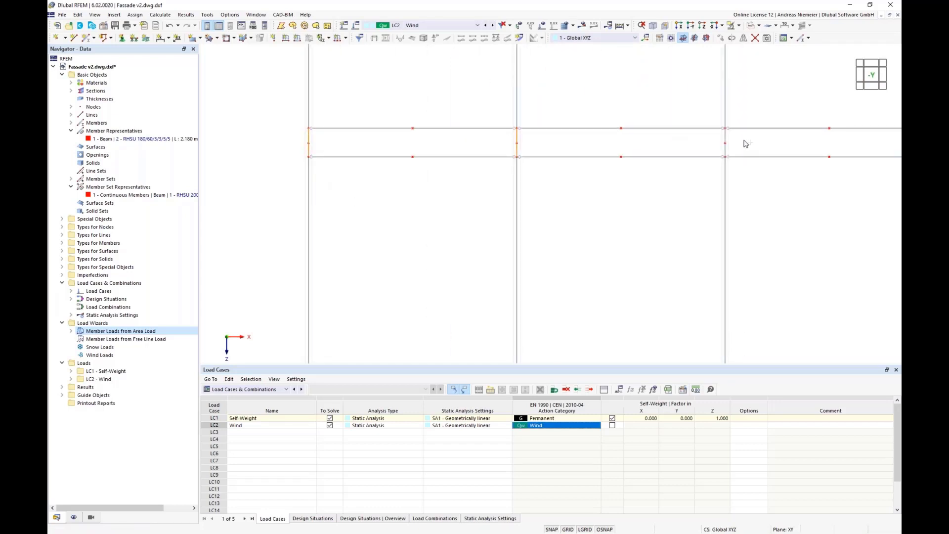
{"action": "left_click", "coordinate": [725, 141], "text": "ctrl"}
{"action": "scroll", "coordinate": [776, 149], "scroll_direction": "up", "scroll_amount": 1}
{"action": "middle_click_drag", "start_coordinate": [618, 164], "coordinate": [339, 198]}
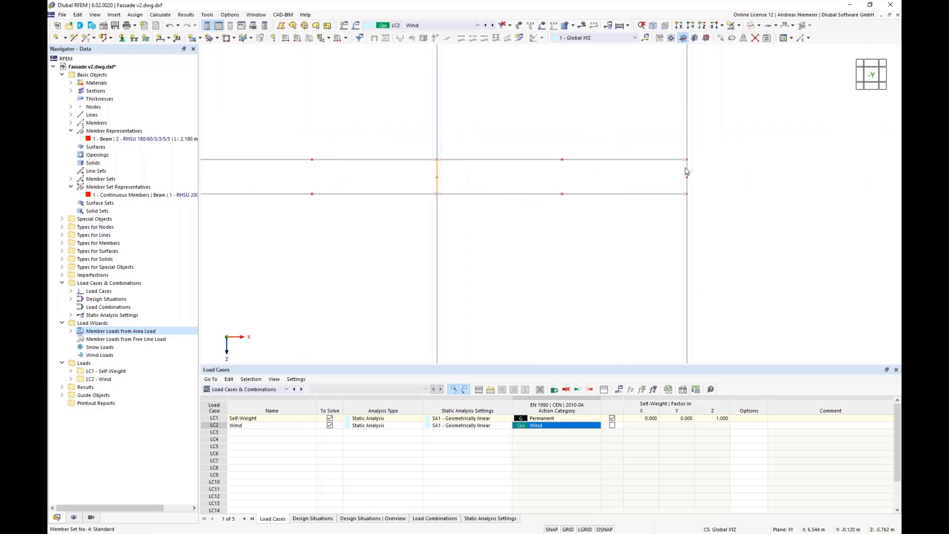
{"action": "right_click", "coordinate": [688, 170]}
{"action": "mouse_move", "coordinate": [728, 198]}
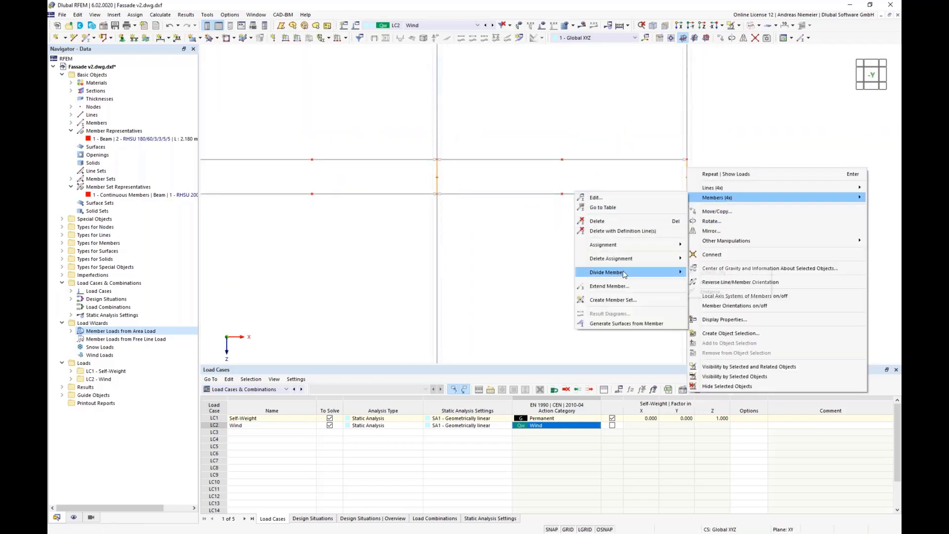
{"action": "left_click", "coordinate": [711, 284]}
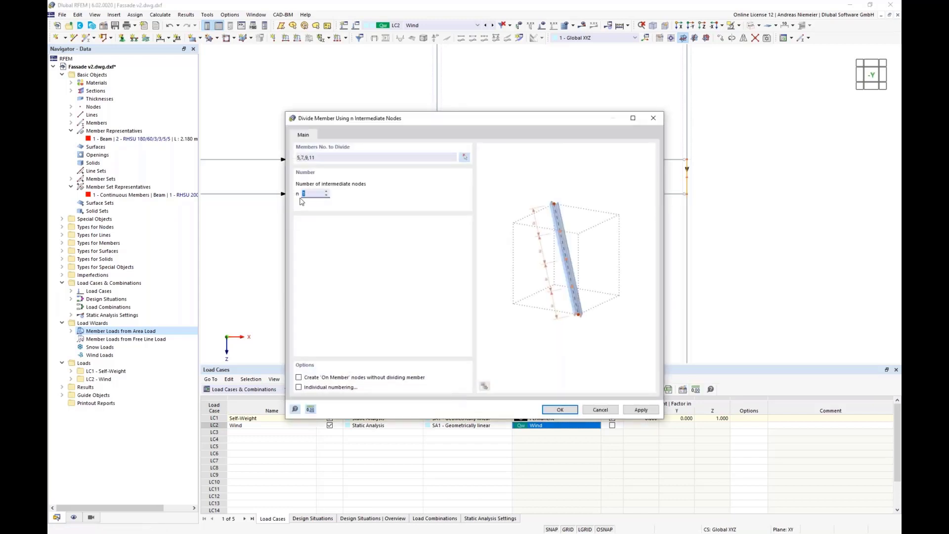
{"action": "left_click", "coordinate": [555, 411]}
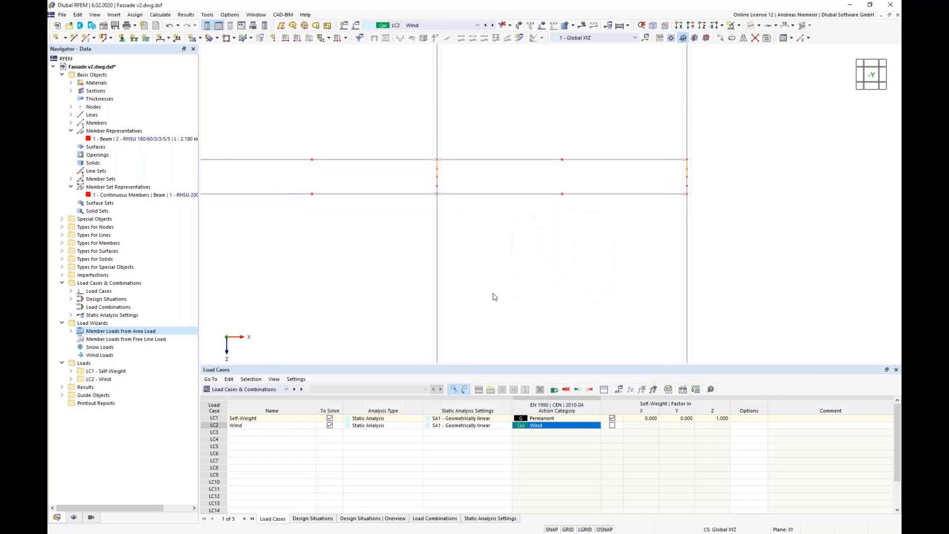
Assign nodal support 1 to the four intermediate nodes between the two closely spaced middle horizontals
{"action": "scroll", "coordinate": [457, 223], "scroll_direction": "down", "scroll_amount": 2}
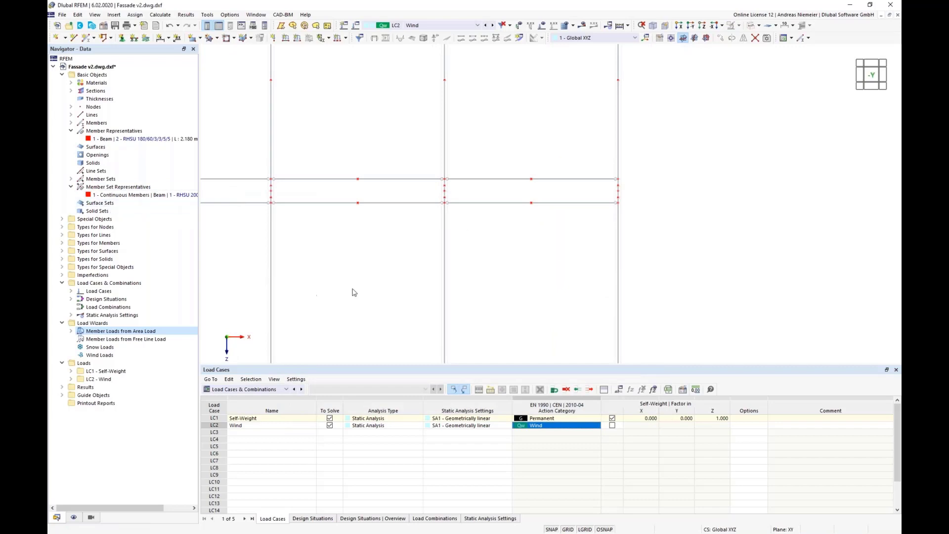
{"action": "middle_click_drag", "start_coordinate": [360, 284], "coordinate": [528, 277]}
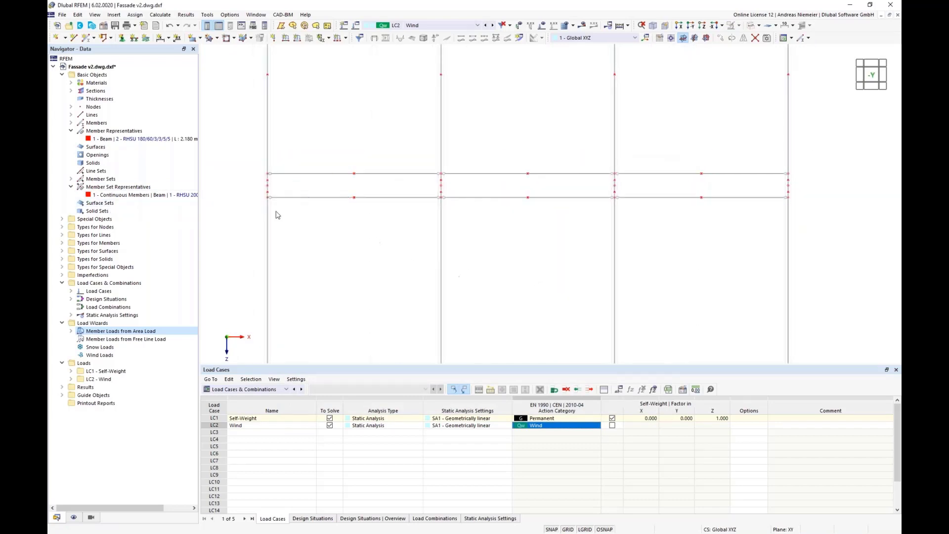
{"action": "scroll", "coordinate": [323, 130], "scroll_direction": "down", "scroll_amount": 5}
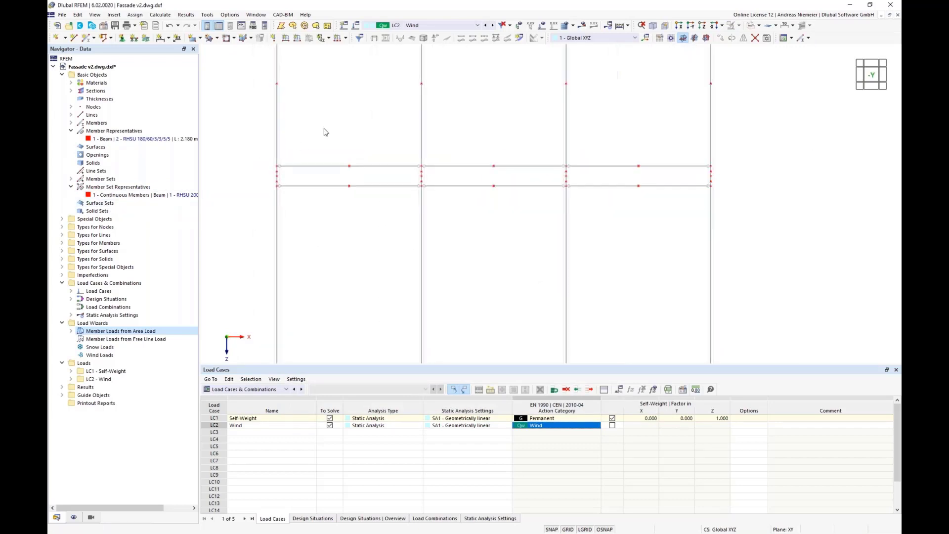
{"action": "middle_click_drag", "start_coordinate": [575, 194], "coordinate": [567, 197], "text": "ctrl"}
{"action": "scroll", "coordinate": [551, 184], "scroll_direction": "up", "scroll_amount": 6}
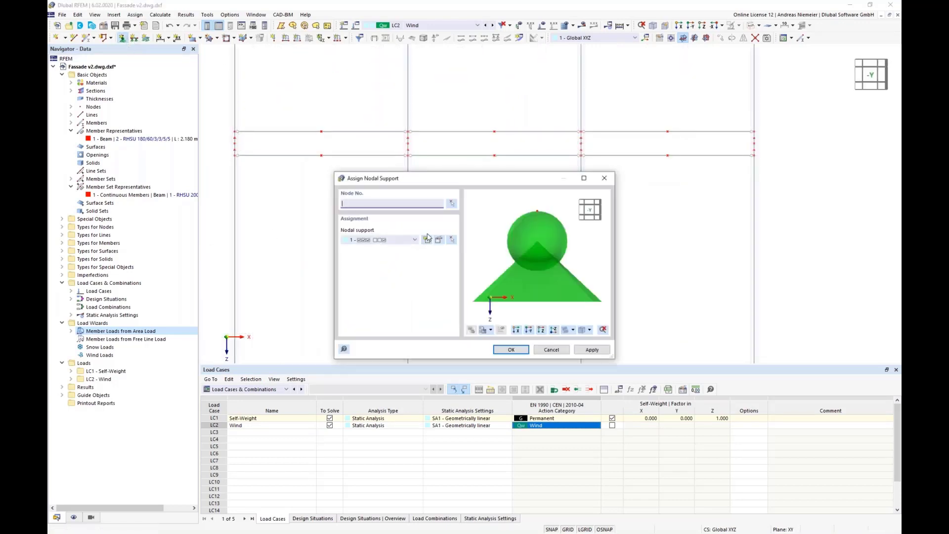
{"action": "left_click", "coordinate": [452, 203]}
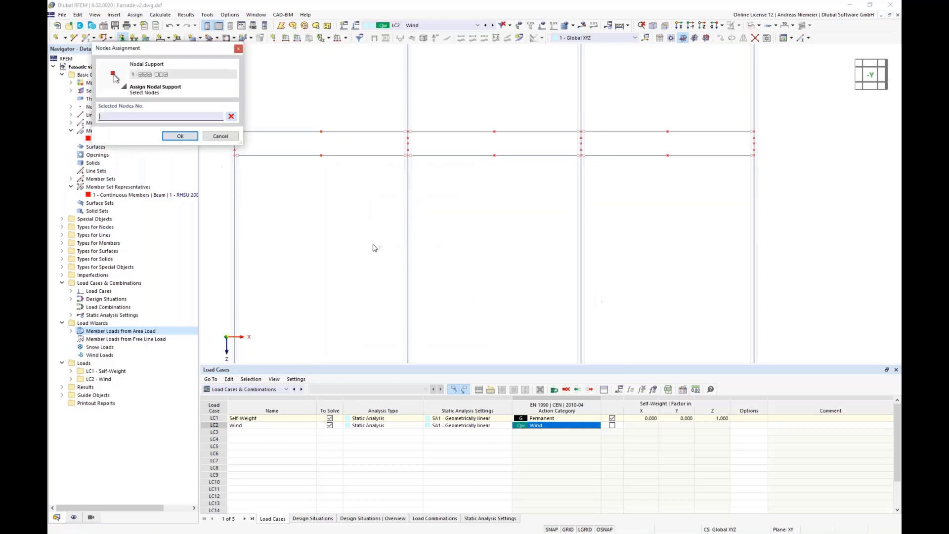
{"action": "scroll", "coordinate": [407, 241], "scroll_direction": "down", "scroll_amount": 2}
{"action": "scroll", "coordinate": [280, 175], "scroll_direction": "up", "scroll_amount": 1}
{"action": "left_click_drag", "start_coordinate": [277, 169], "coordinate": [748, 180]}
{"action": "left_click", "coordinate": [179, 136]}
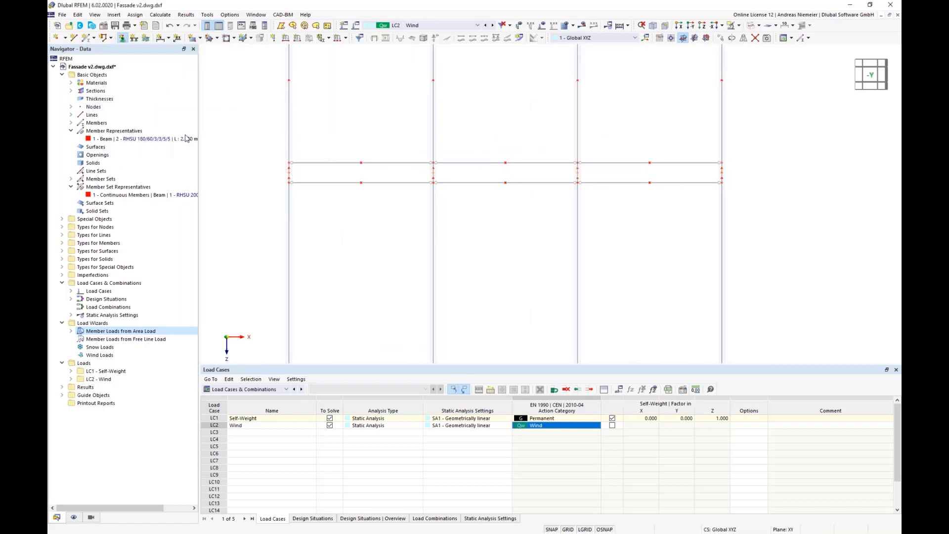
{"action": "left_click", "coordinate": [512, 349]}
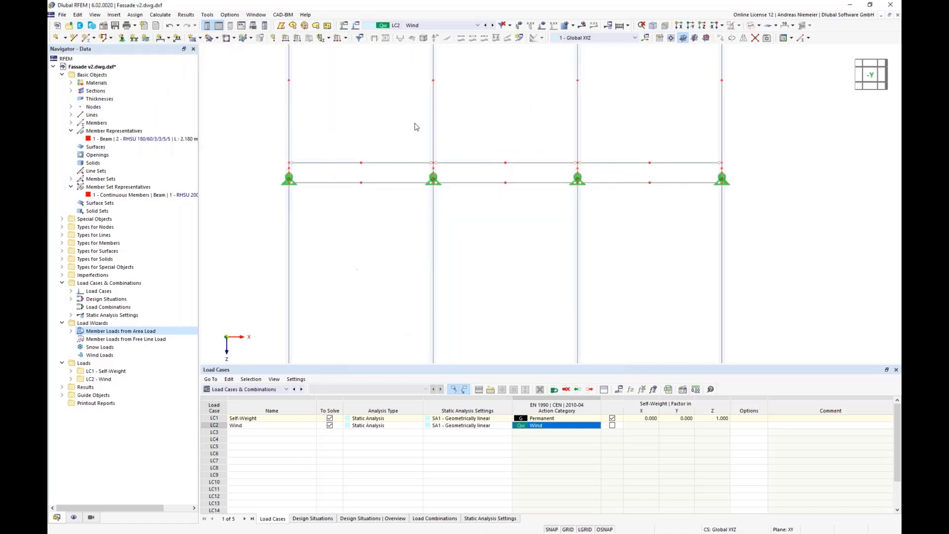
Create a nodal support fixed in uX, uY and φZ but free in uZ, and assign it to the four base nodes
{"action": "scroll", "coordinate": [426, 146], "scroll_direction": "down", "scroll_amount": 3}
{"action": "scroll", "coordinate": [475, 251], "scroll_direction": "down", "scroll_amount": 1}
{"action": "middle_click_drag", "start_coordinate": [476, 252], "coordinate": [450, 206]}
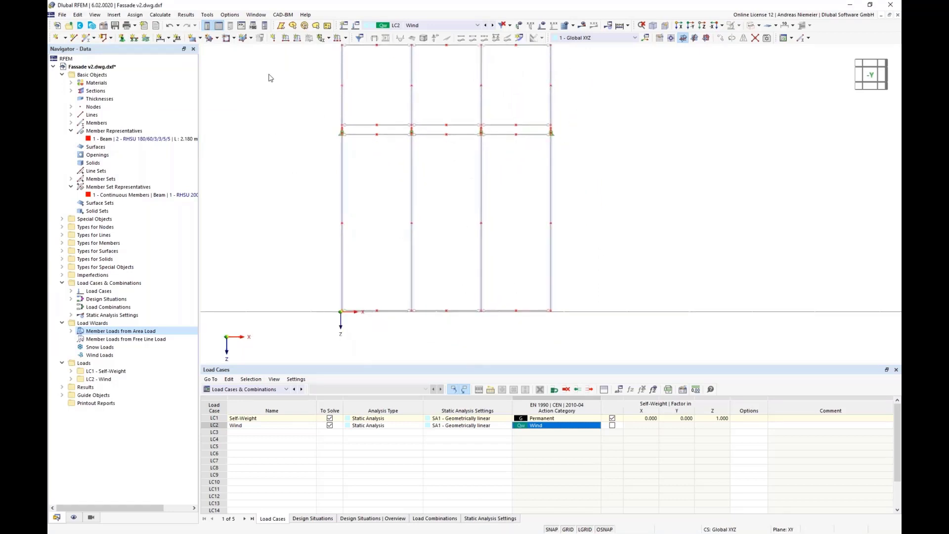
{"action": "left_click", "coordinate": [122, 39]}
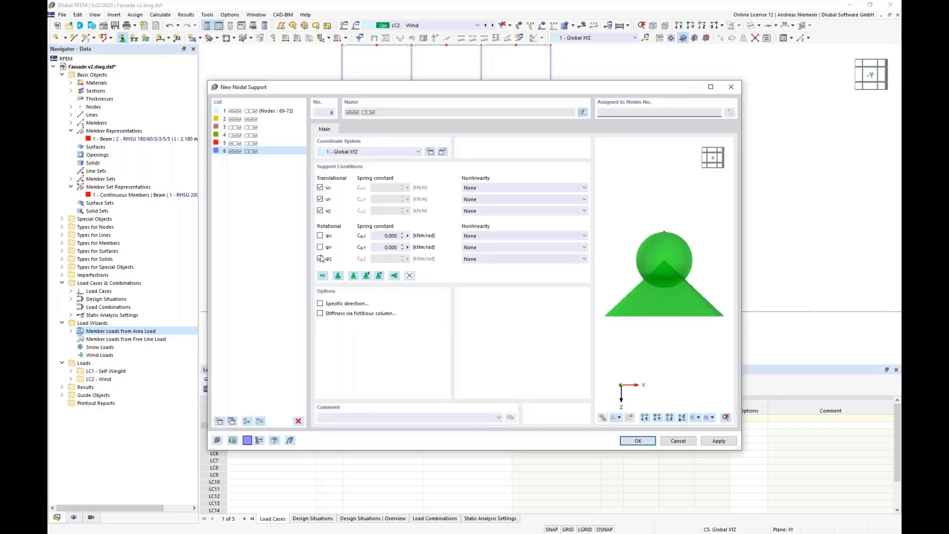
{"action": "left_click", "coordinate": [320, 211]}
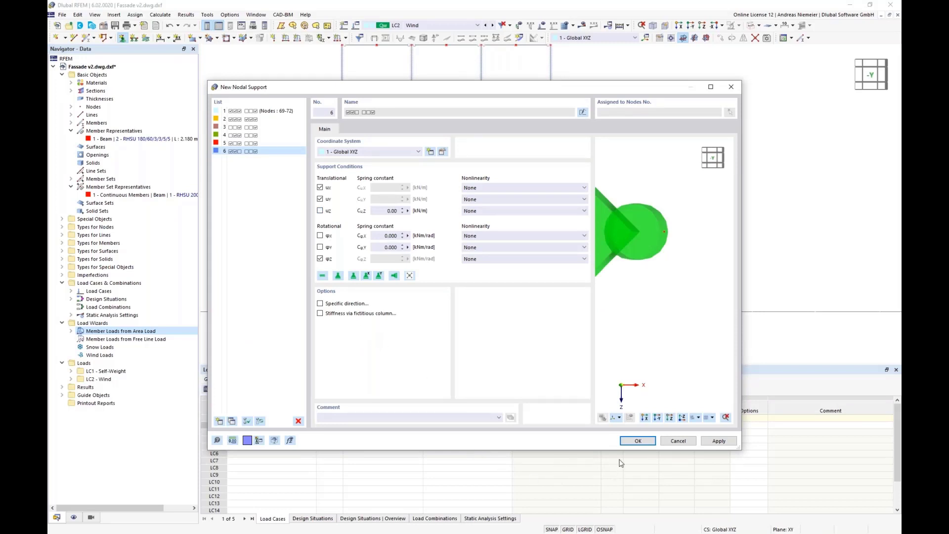
{"action": "left_click", "coordinate": [637, 441]}
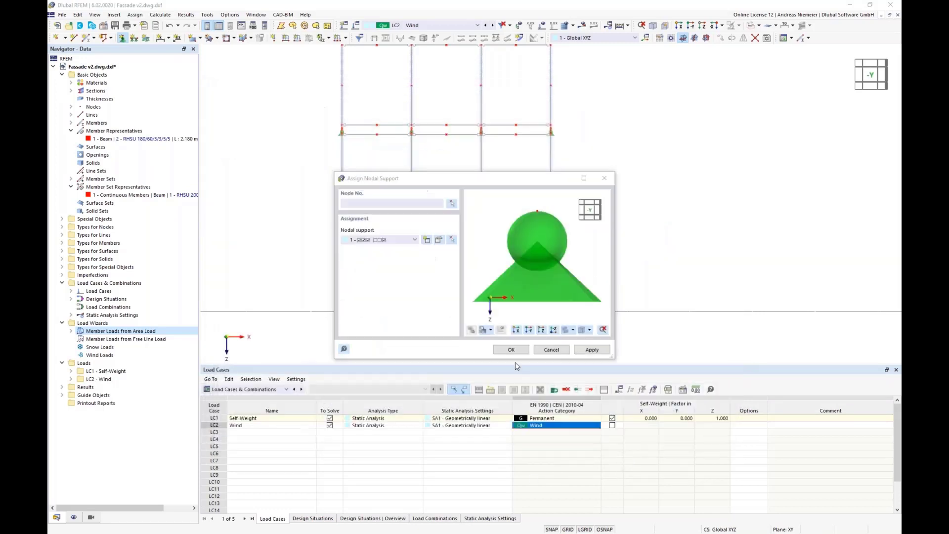
{"action": "left_click", "coordinate": [511, 349]}
{"action": "left_click_drag", "start_coordinate": [317, 295], "coordinate": [657, 324]}
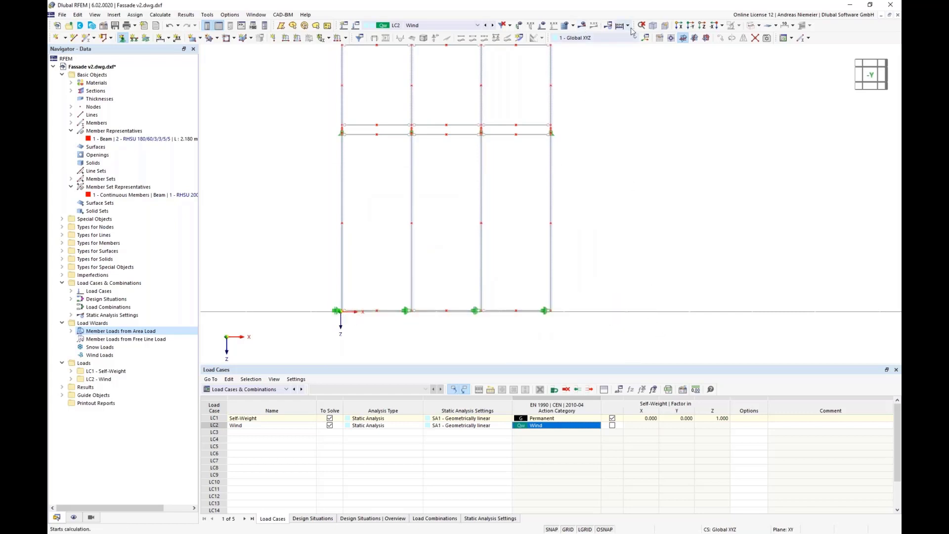
Show the model in isometric view and enable the combination wizard in the base settings for load cases and combinations
{"action": "left_click", "coordinate": [652, 25]}
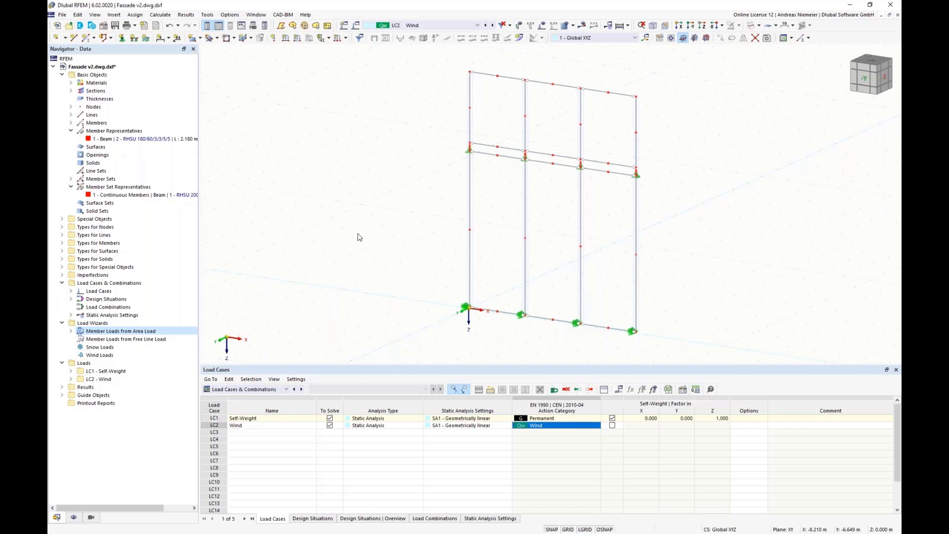
{"action": "left_click", "coordinate": [356, 25]}
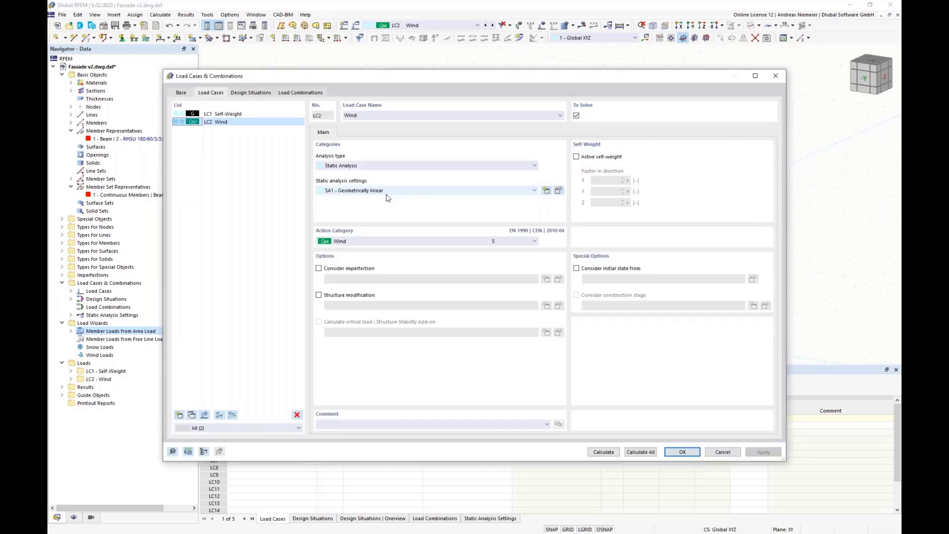
{"action": "left_click", "coordinate": [181, 92]}
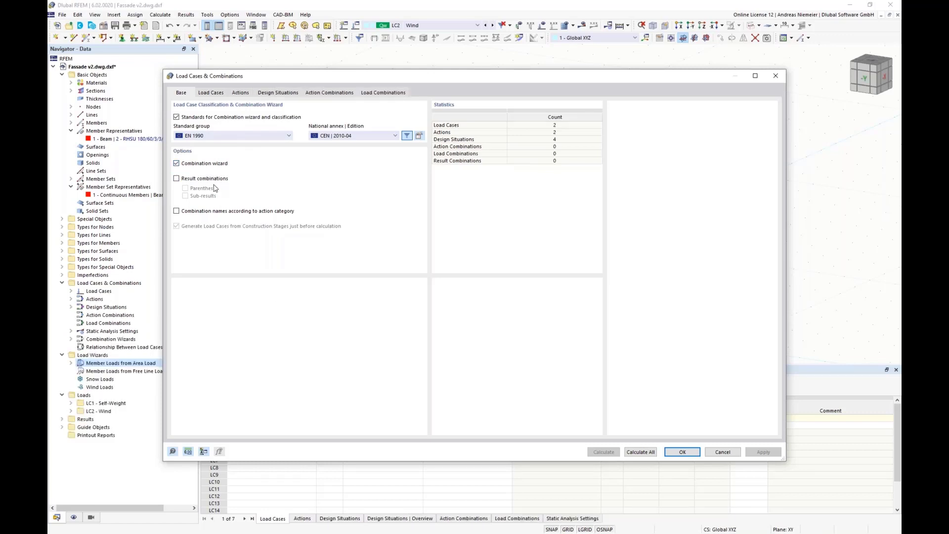
Delete the characteristic, frequent and quasi-permanent SLS design situations, DS2 to DS4
{"action": "left_click", "coordinate": [283, 94]}
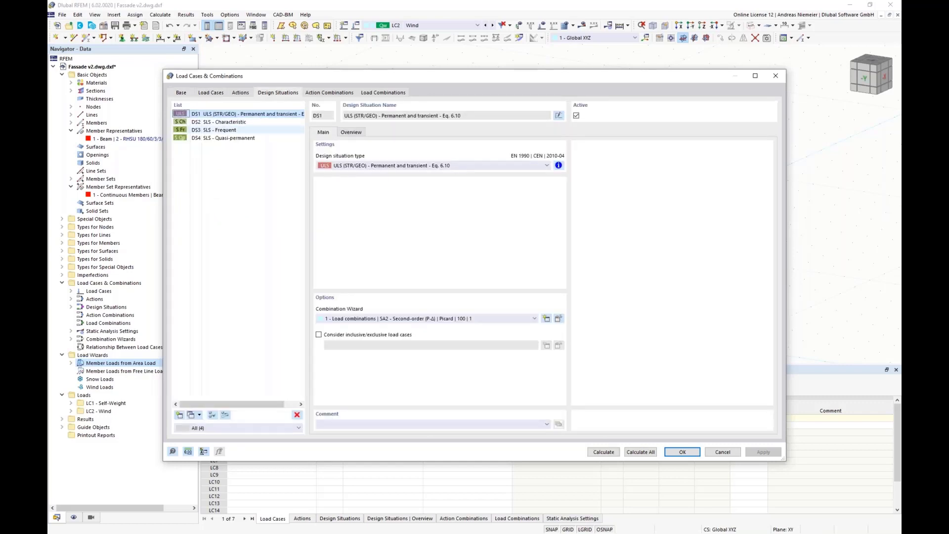
{"action": "left_click", "coordinate": [195, 124]}
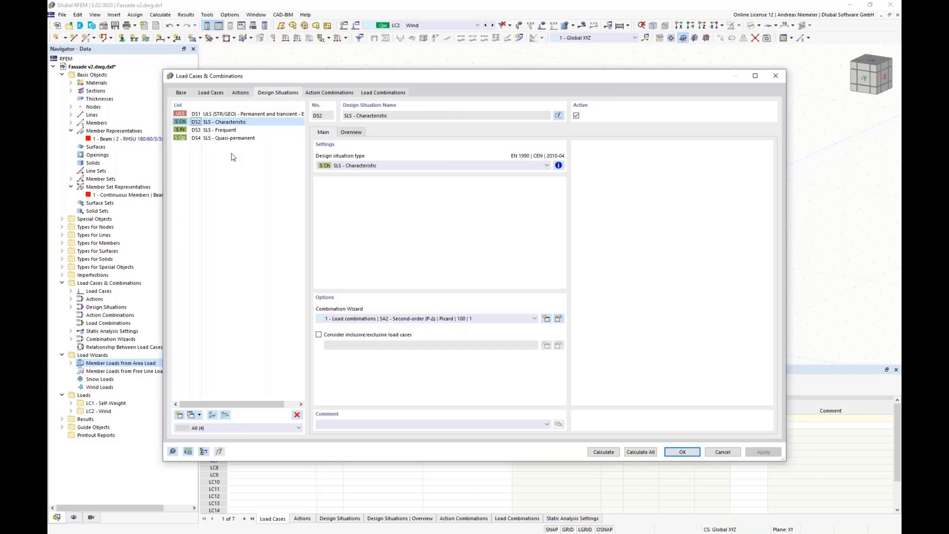
{"action": "left_click", "coordinate": [227, 138], "text": "shift"}
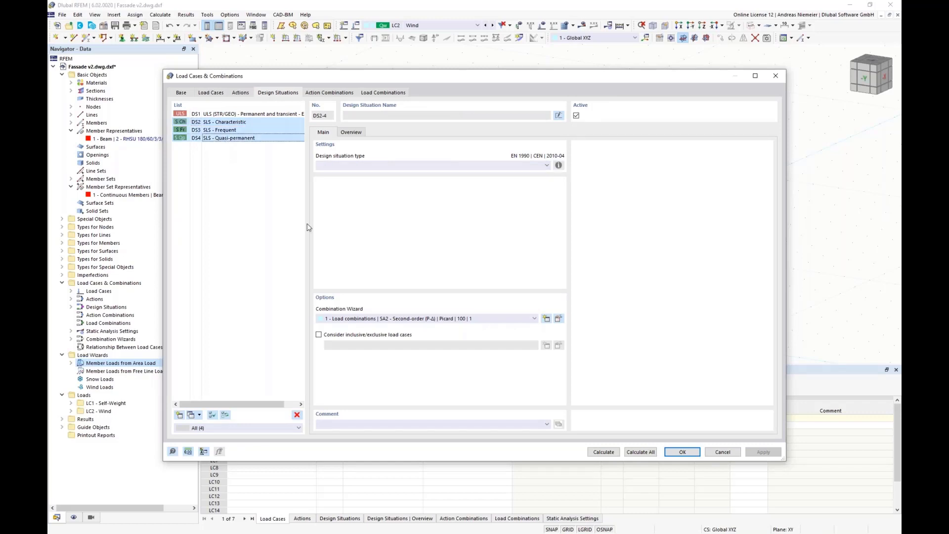
{"action": "key", "text": "Delete"}
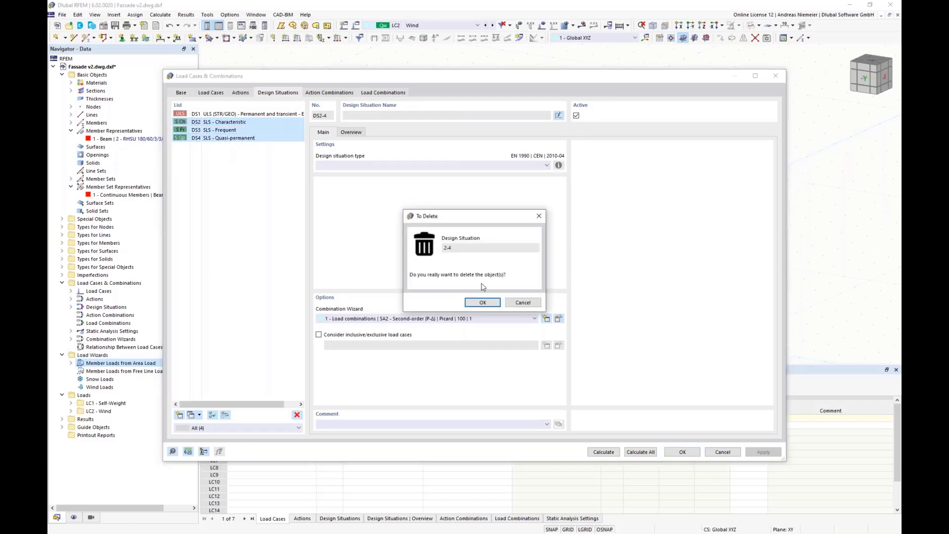
{"action": "left_click", "coordinate": [483, 302]}
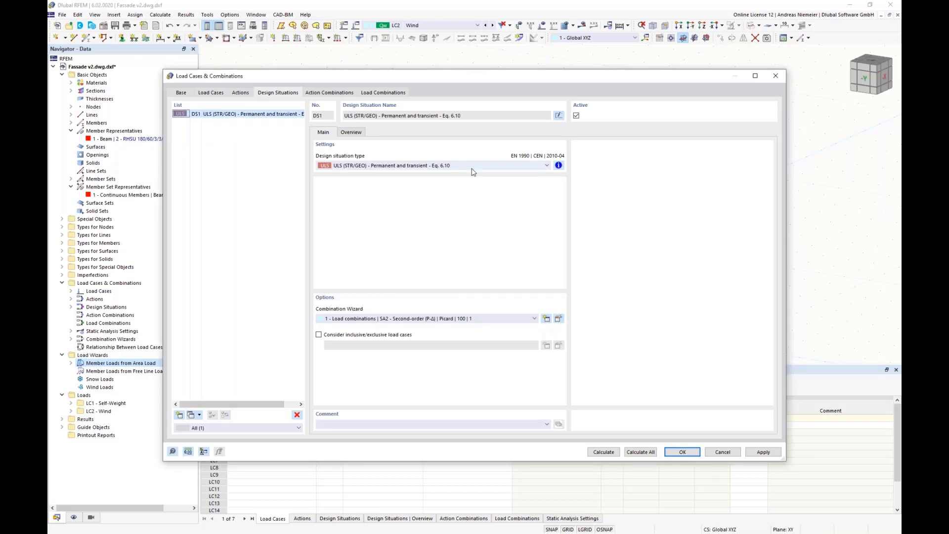
Review the combination rule of the remaining ULS design situation and generate its load combinations
{"action": "left_click", "coordinate": [558, 165]}
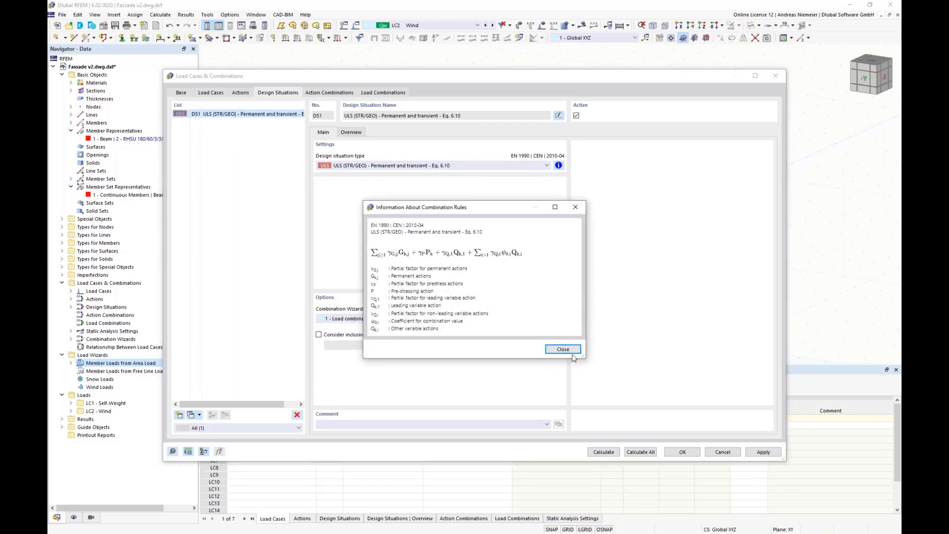
{"action": "left_click", "coordinate": [575, 207]}
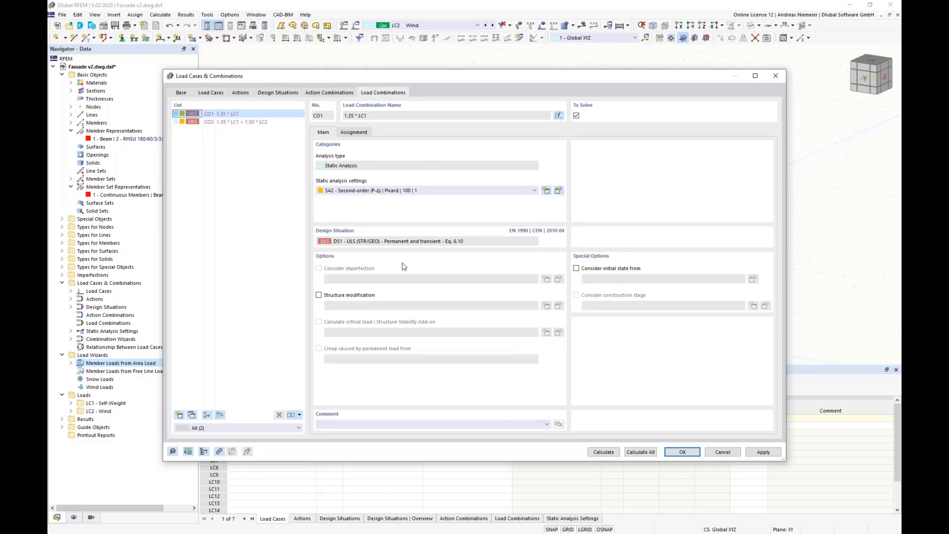
{"action": "left_click", "coordinate": [682, 452]}
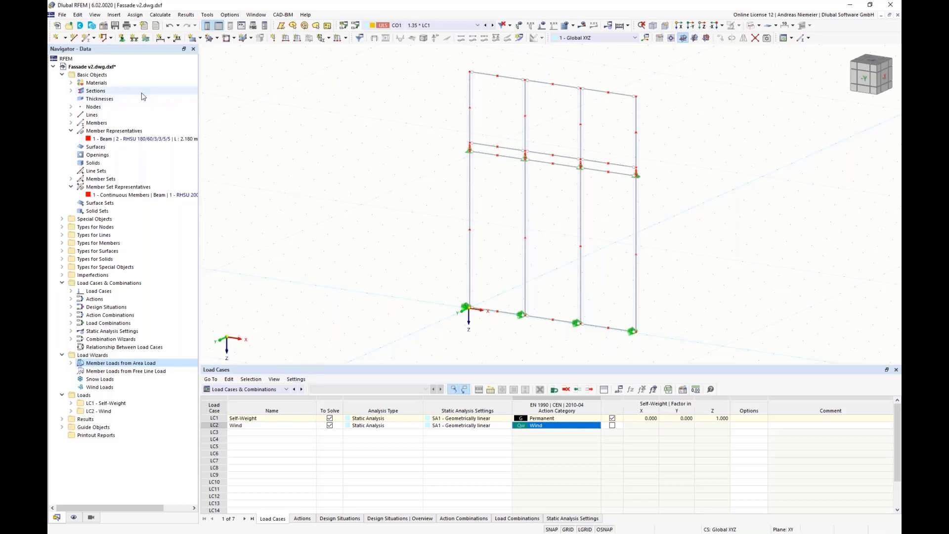
Activate the Stress-Strain Analysis add-on in the model's base data
{"action": "right_click", "coordinate": [111, 72]}
{"action": "left_click", "coordinate": [130, 75]}
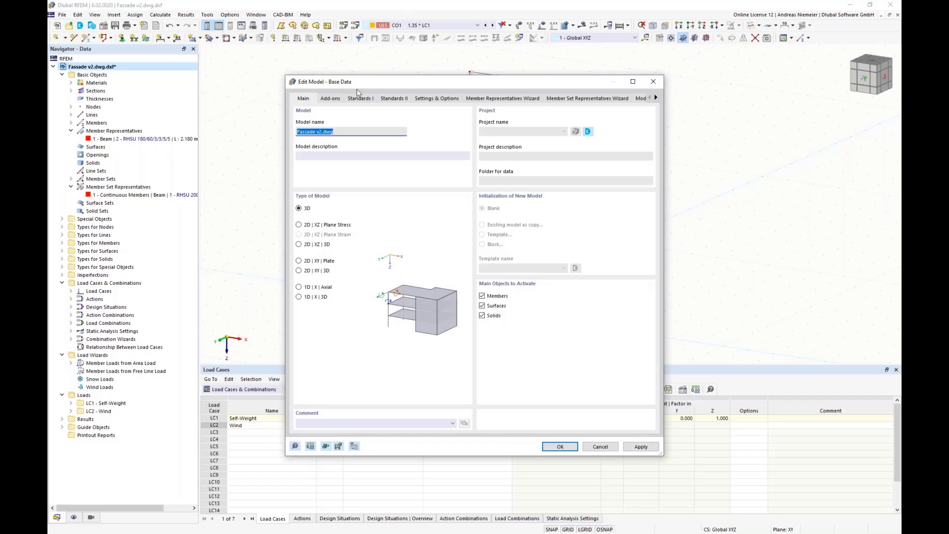
{"action": "left_click", "coordinate": [329, 99]}
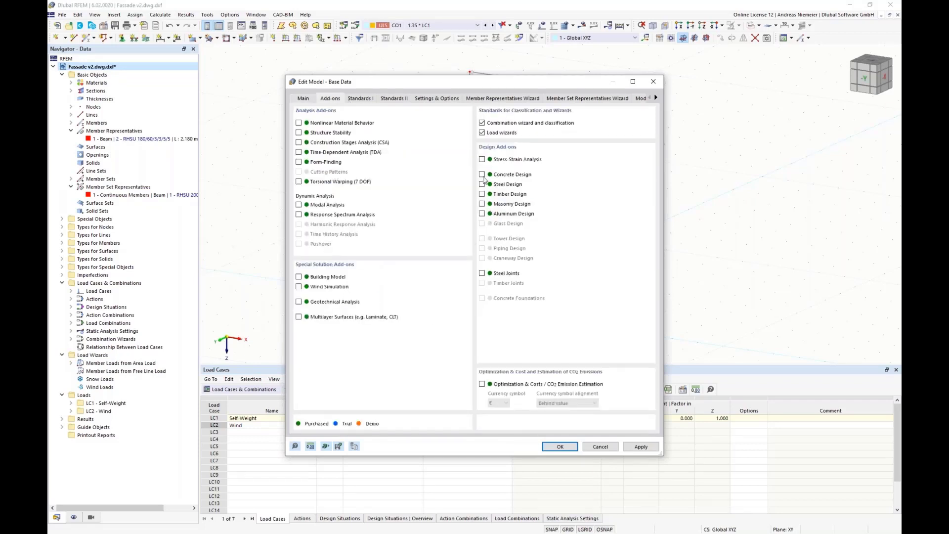
{"action": "left_click", "coordinate": [482, 159]}
{"action": "left_click", "coordinate": [560, 446]}
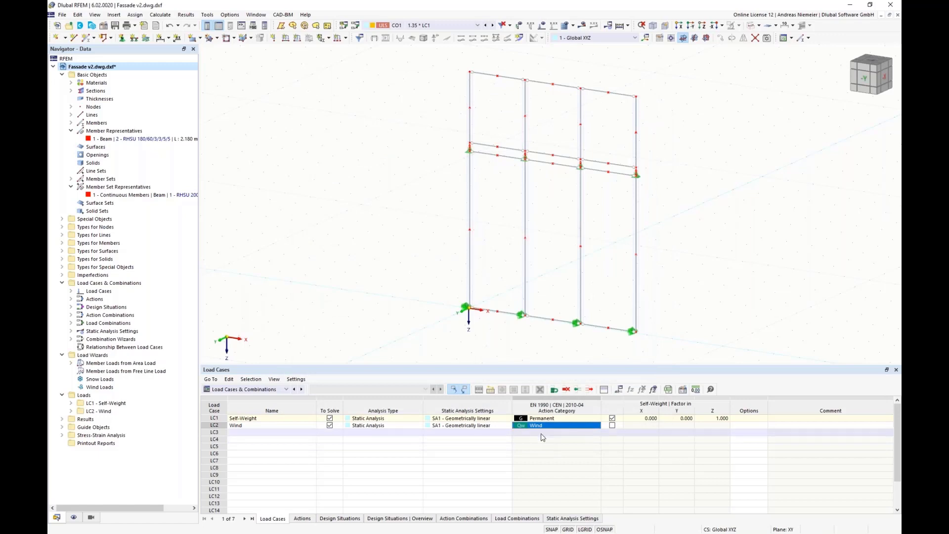
{"action": "left_click", "coordinate": [628, 25]}
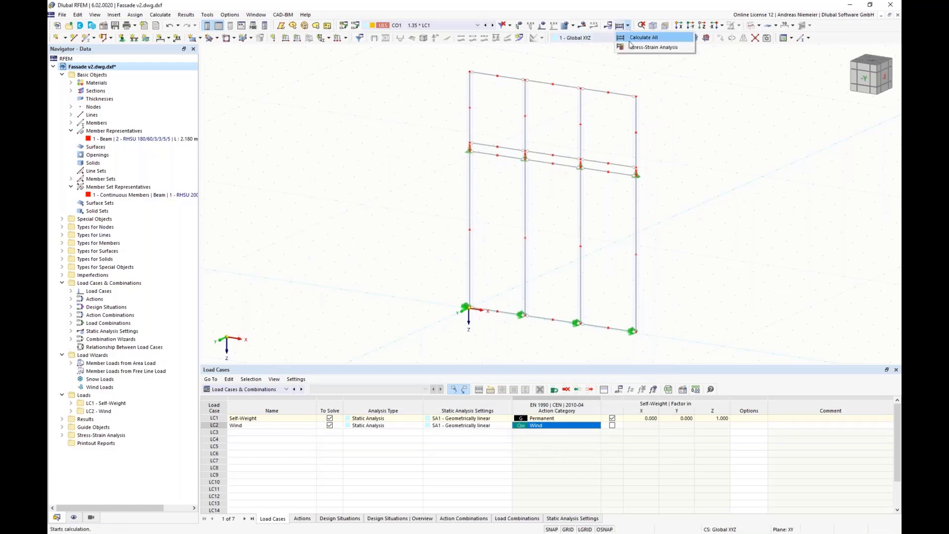
{"action": "left_click", "coordinate": [582, 68]}
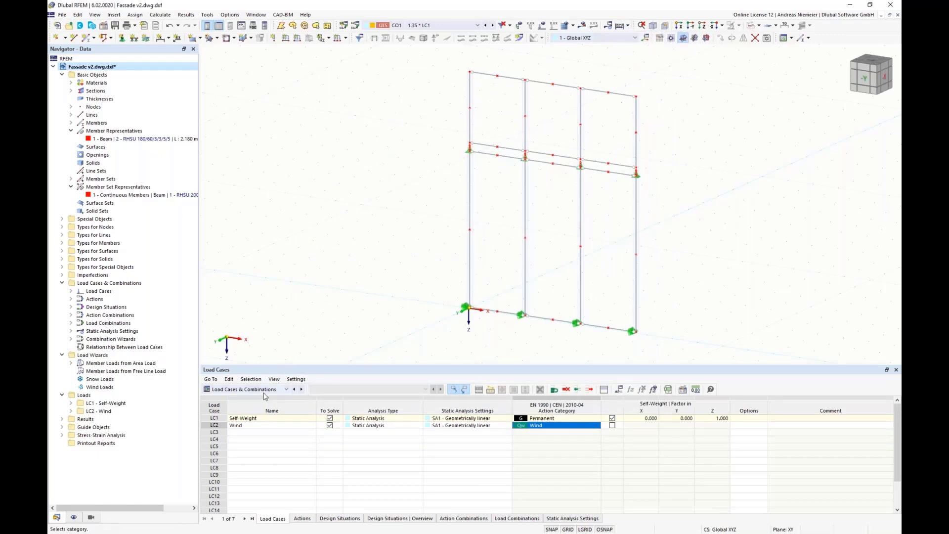
{"action": "left_click", "coordinate": [247, 389]}
{"action": "left_click", "coordinate": [296, 319]}
{"action": "left_click", "coordinate": [62, 283]}
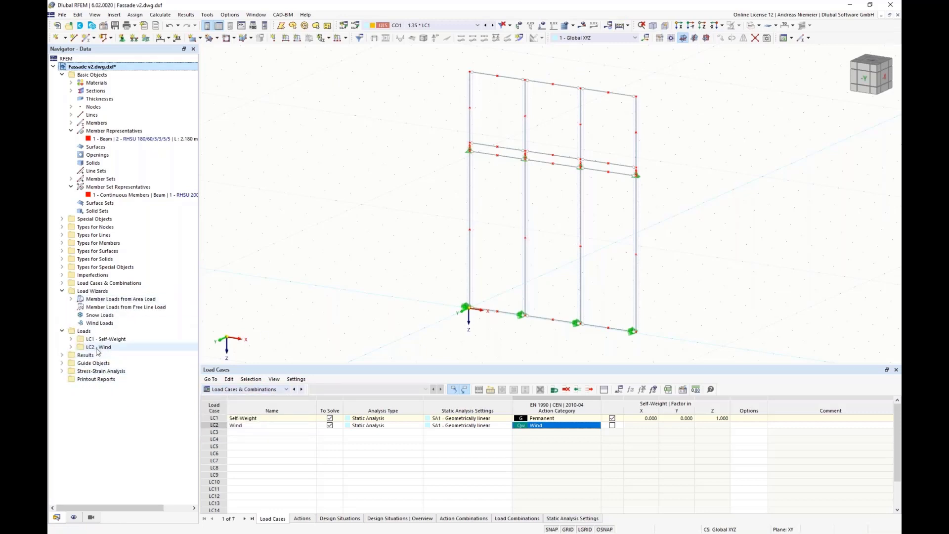
Review the load combinations assigned to design situation DS1 and its activation for Stress-Strain Analysis
{"action": "left_click", "coordinate": [354, 25]}
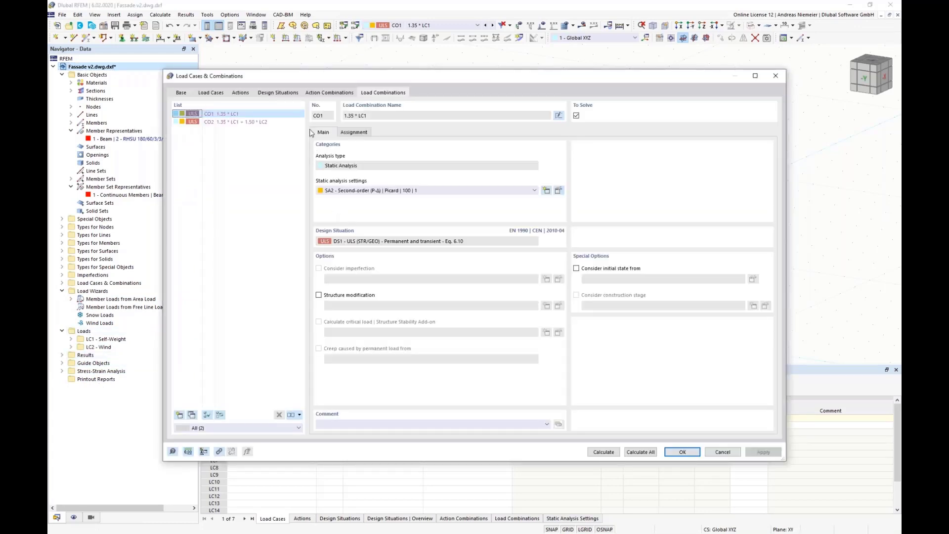
{"action": "left_click", "coordinate": [292, 93]}
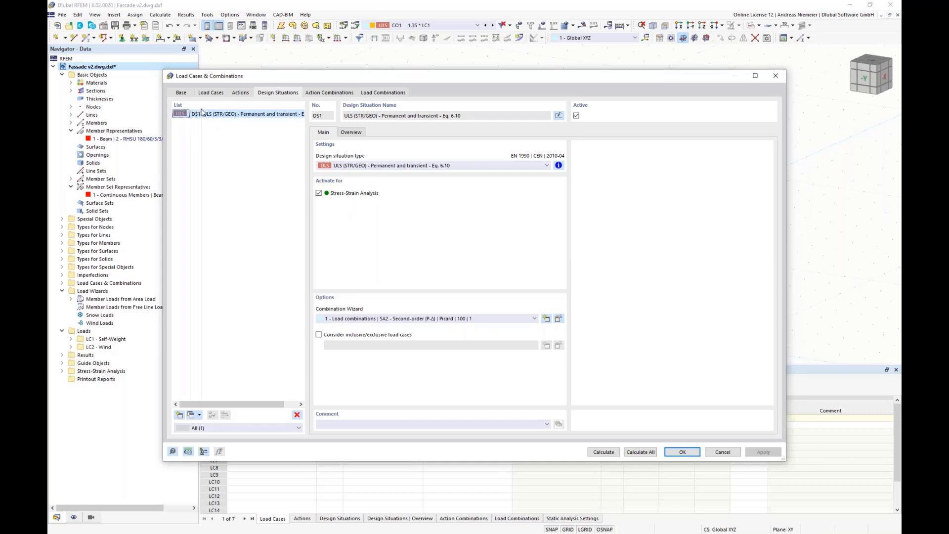
{"action": "left_click", "coordinate": [355, 133]}
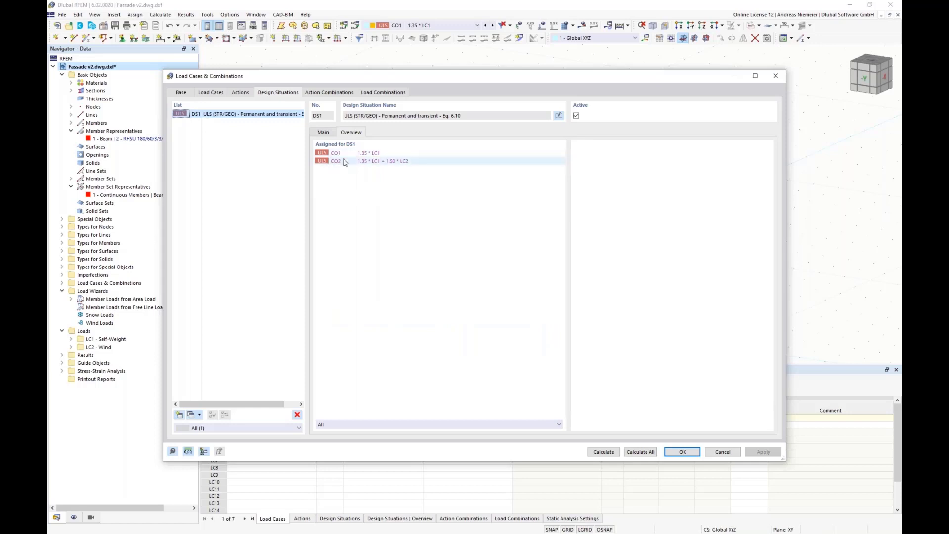
{"action": "left_click", "coordinate": [326, 135]}
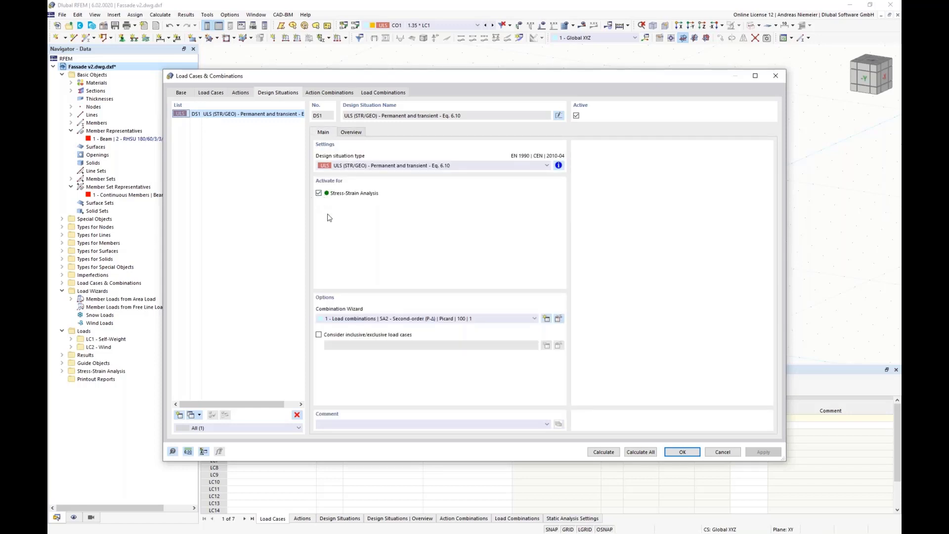
{"action": "left_click", "coordinate": [320, 194]}
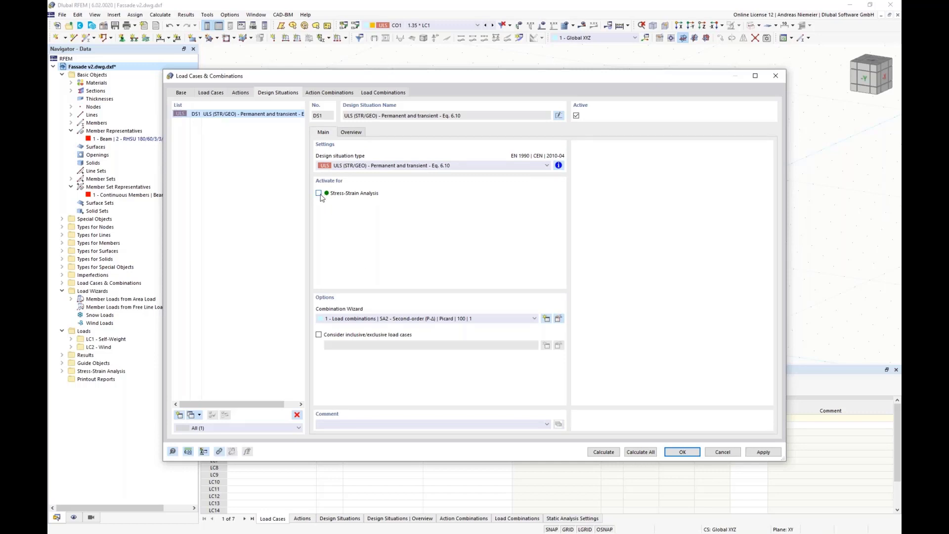
{"action": "left_click", "coordinate": [319, 193]}
Calculate all load cases and combinations and display the Stress-Strain Analysis results
{"action": "left_click", "coordinate": [653, 452]}
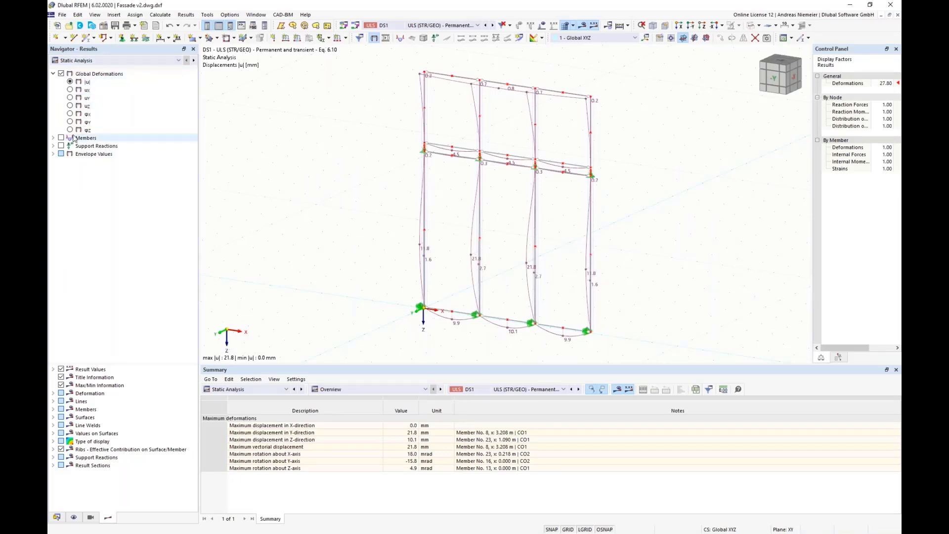
{"action": "left_click", "coordinate": [112, 61]}
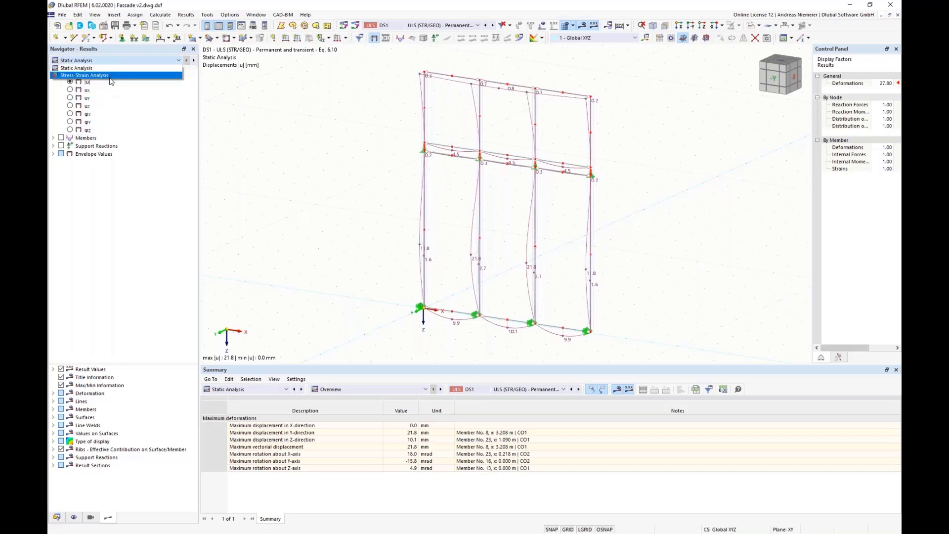
{"action": "left_click", "coordinate": [112, 80]}
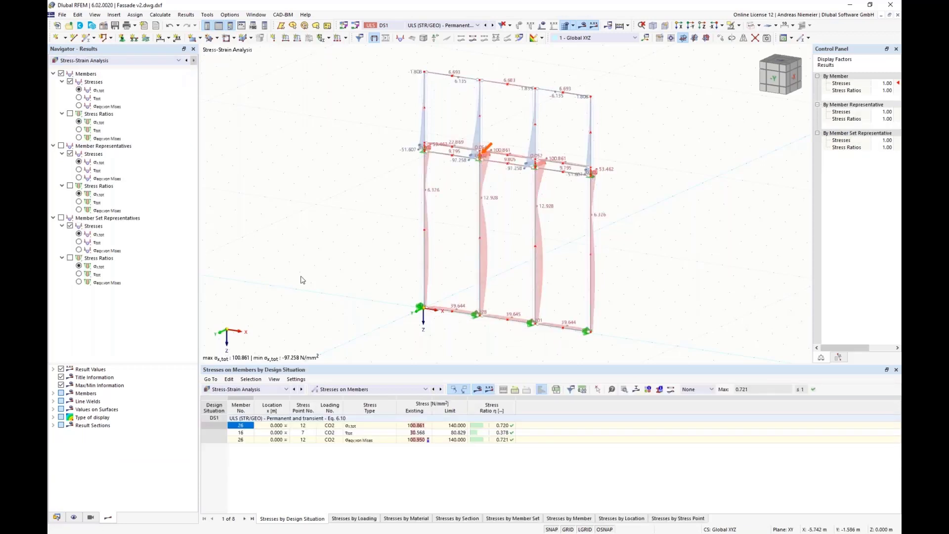
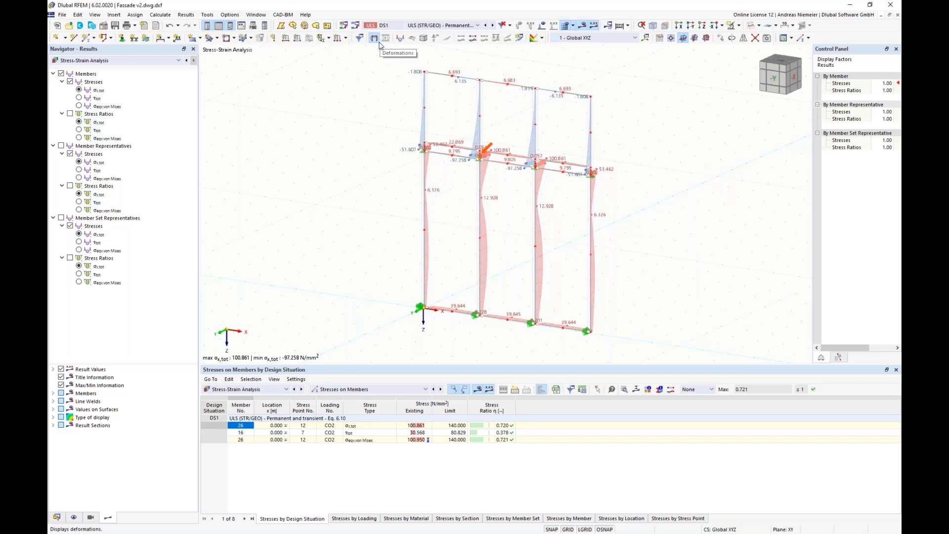
Examine the Stress-Strain Analysis input data for the design situations and the objects whose stresses are analyzed
{"action": "left_click", "coordinate": [381, 392]}
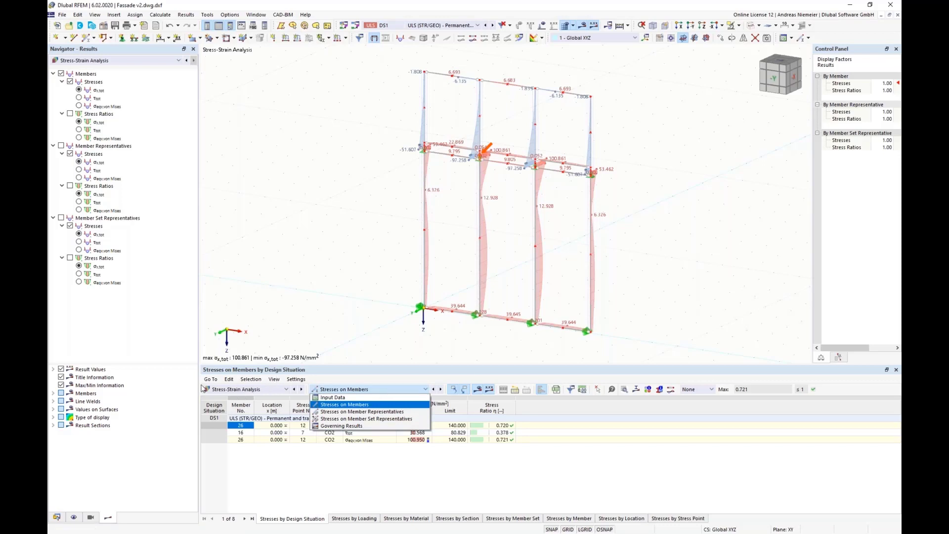
{"action": "left_click", "coordinate": [334, 397]}
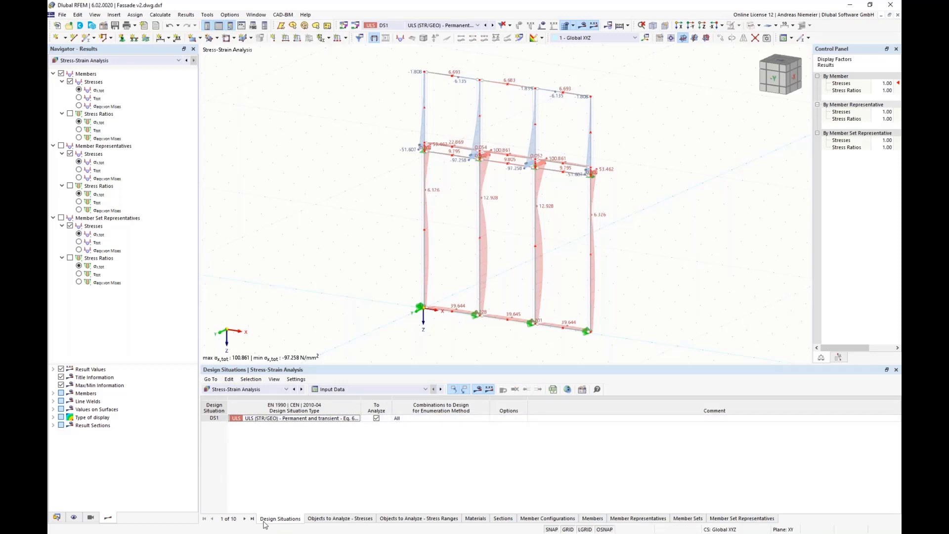
{"action": "left_click", "coordinate": [208, 419]}
{"action": "left_click", "coordinate": [274, 420]}
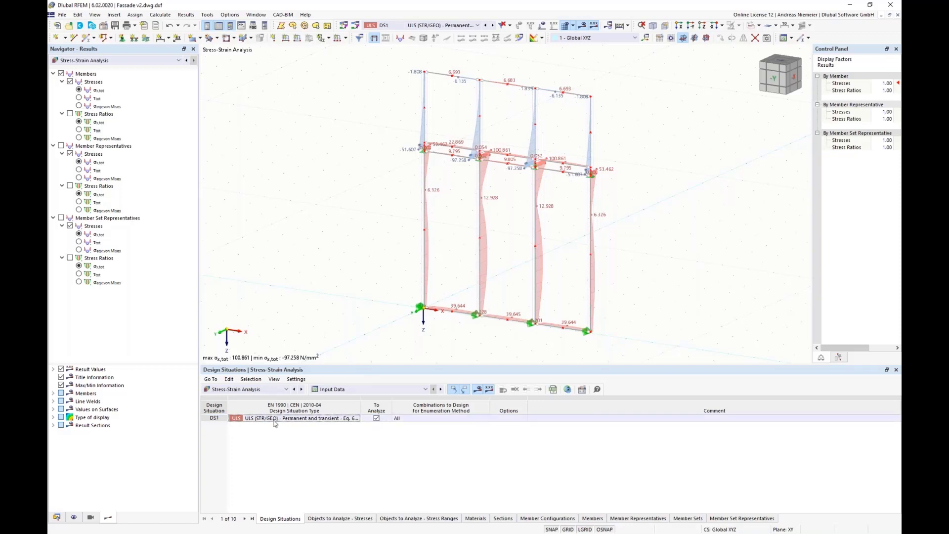
{"action": "left_click", "coordinate": [341, 518]}
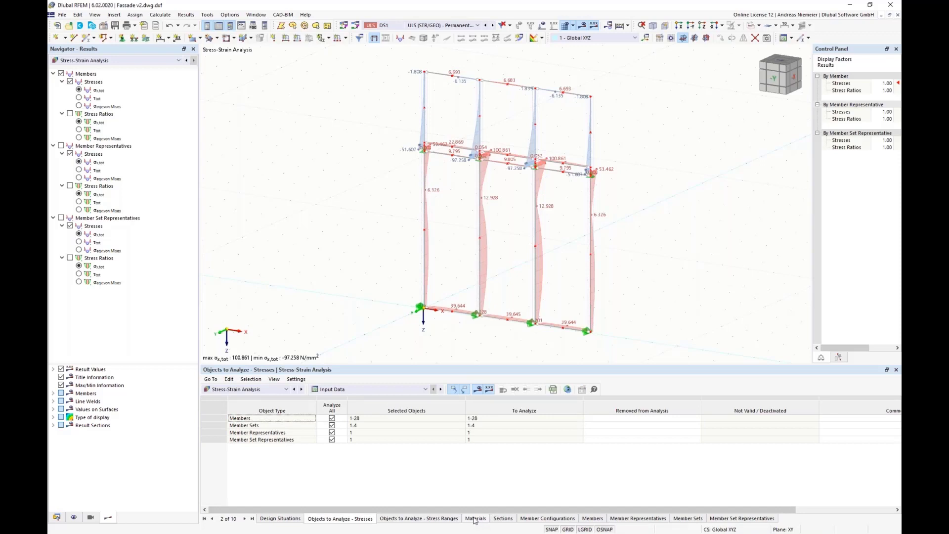
{"action": "left_click", "coordinate": [262, 425]}
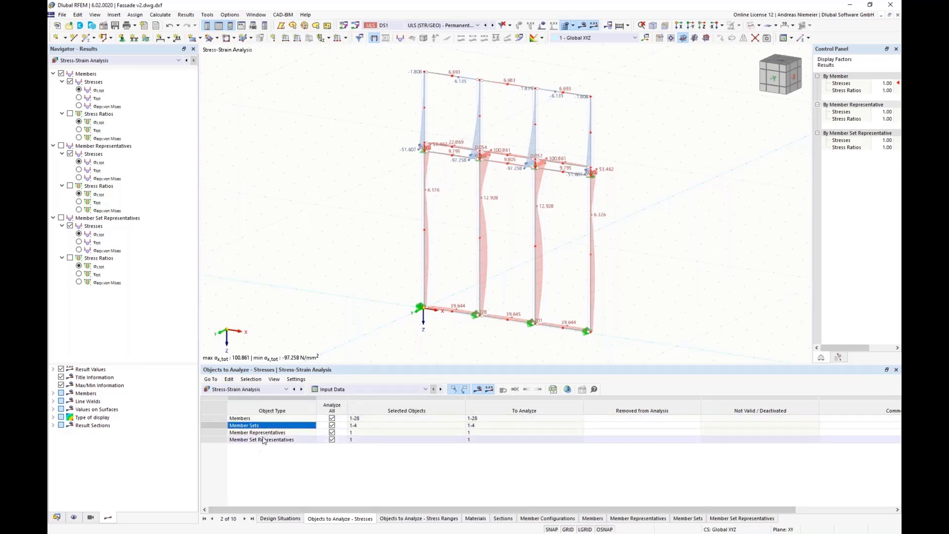
{"action": "left_click", "coordinate": [263, 434]}
{"action": "left_click", "coordinate": [279, 440]}
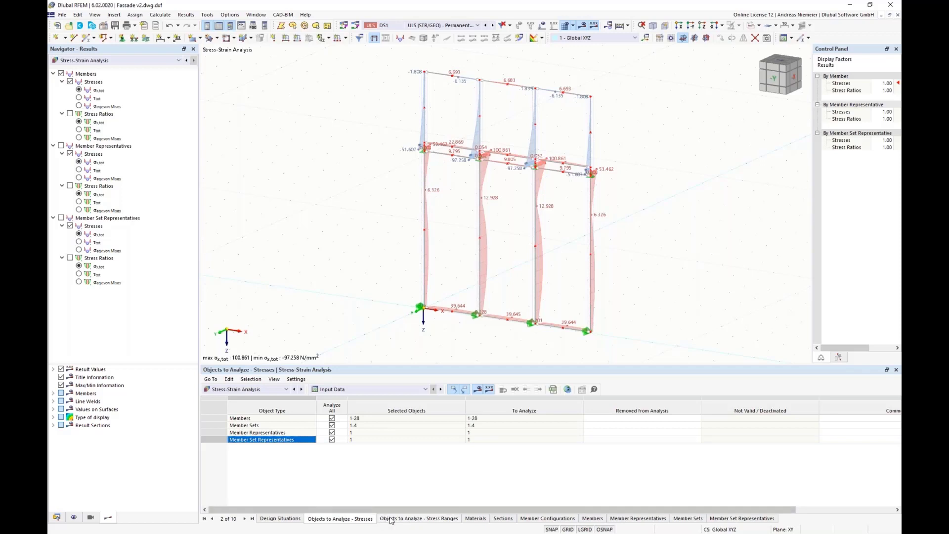
Examine the stress range objects, materials, sections and member configurations in the Stress-Strain Analysis input data
{"action": "left_click", "coordinate": [444, 519]}
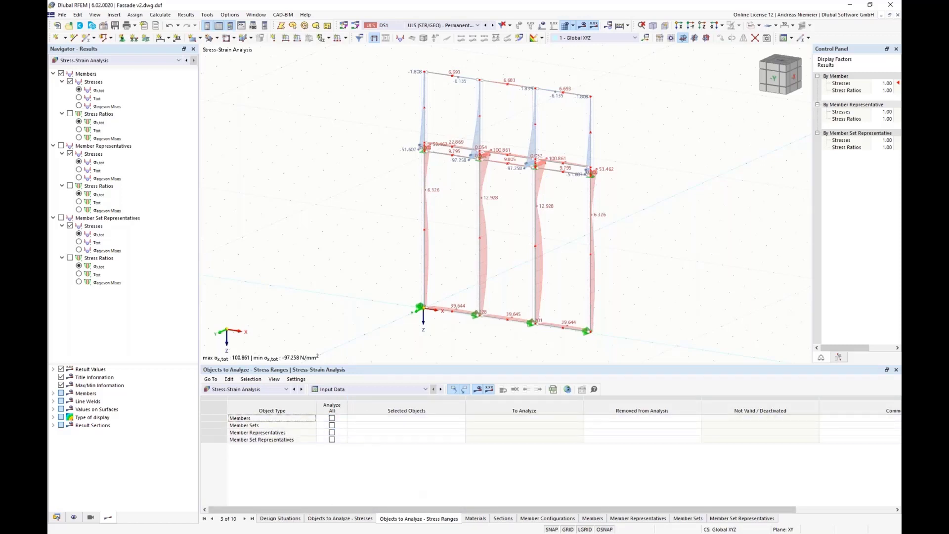
{"action": "left_click", "coordinate": [475, 518]}
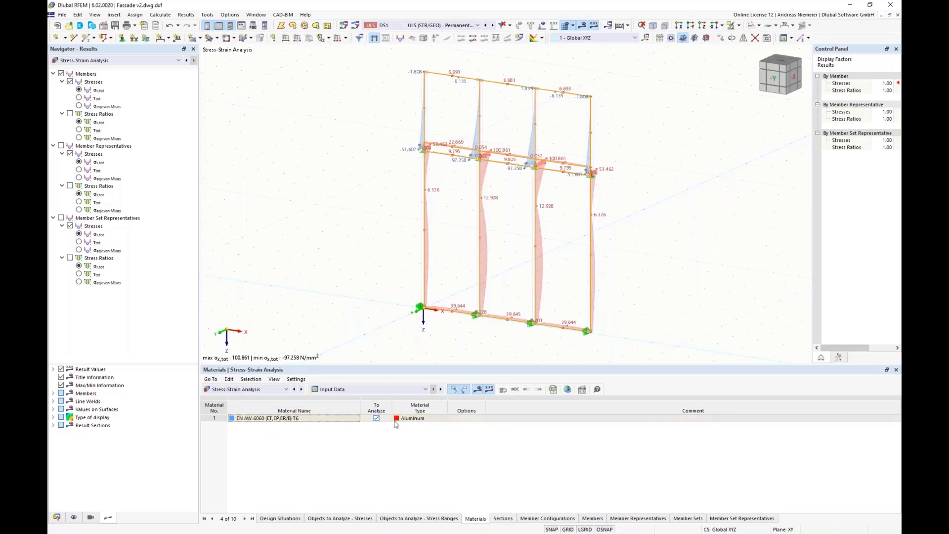
{"action": "left_click", "coordinate": [503, 519]}
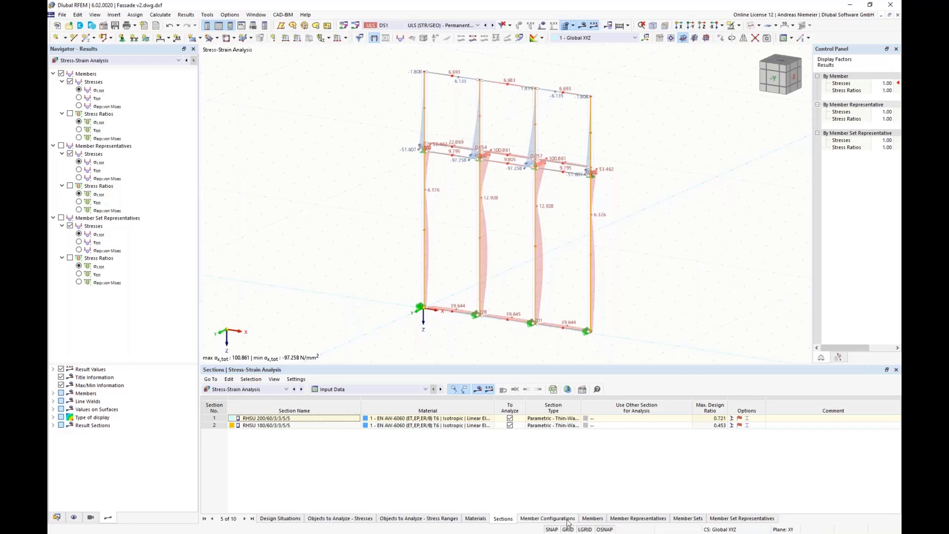
{"action": "left_click", "coordinate": [547, 518]}
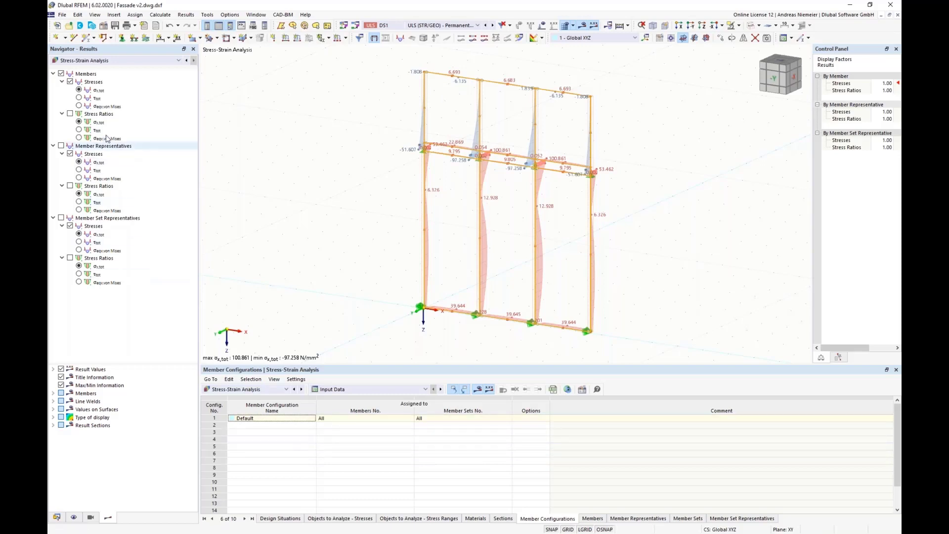
Collapse the result groups for members, member representatives and member set representatives
{"action": "left_click", "coordinate": [53, 73]}
{"action": "left_click", "coordinate": [53, 81]}
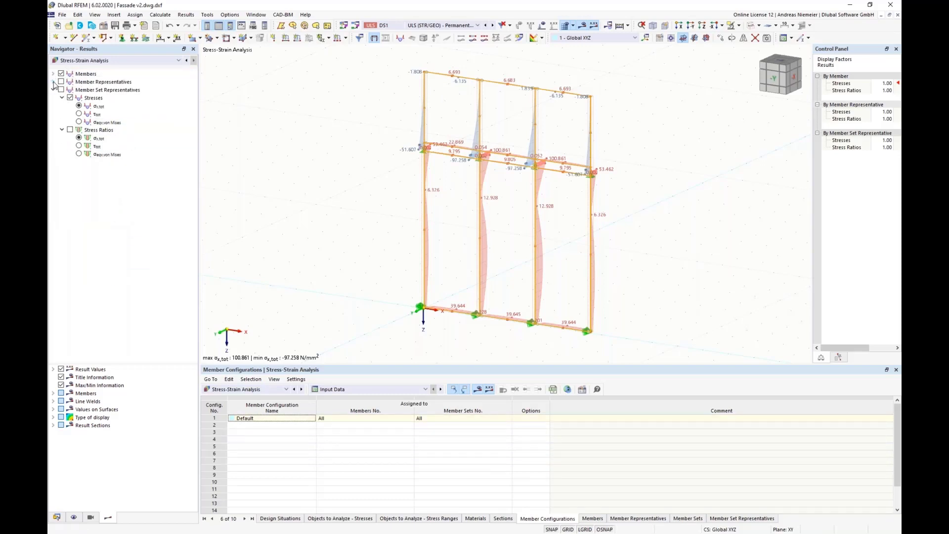
{"action": "left_click", "coordinate": [53, 90]}
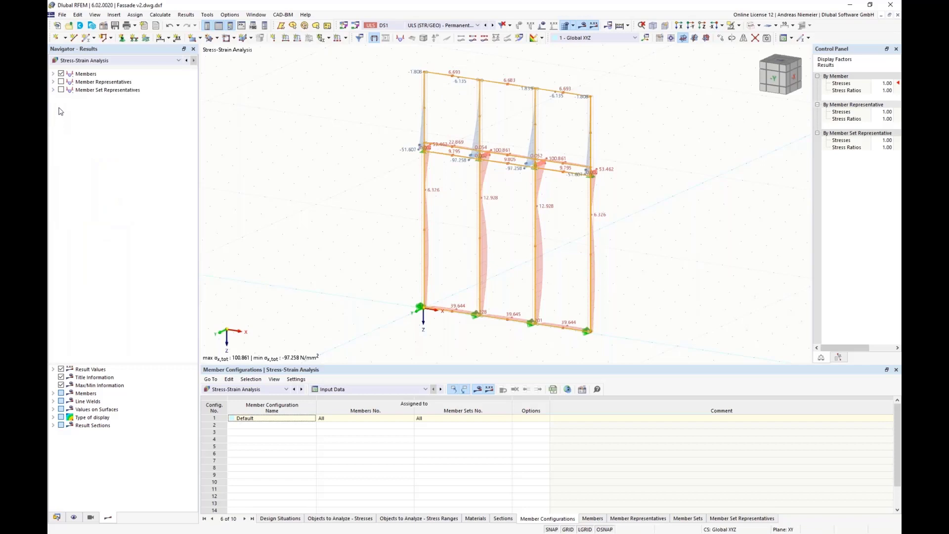
Expand the member stress results and examine the stress types available in the Default member configuration
{"action": "left_click", "coordinate": [53, 73]}
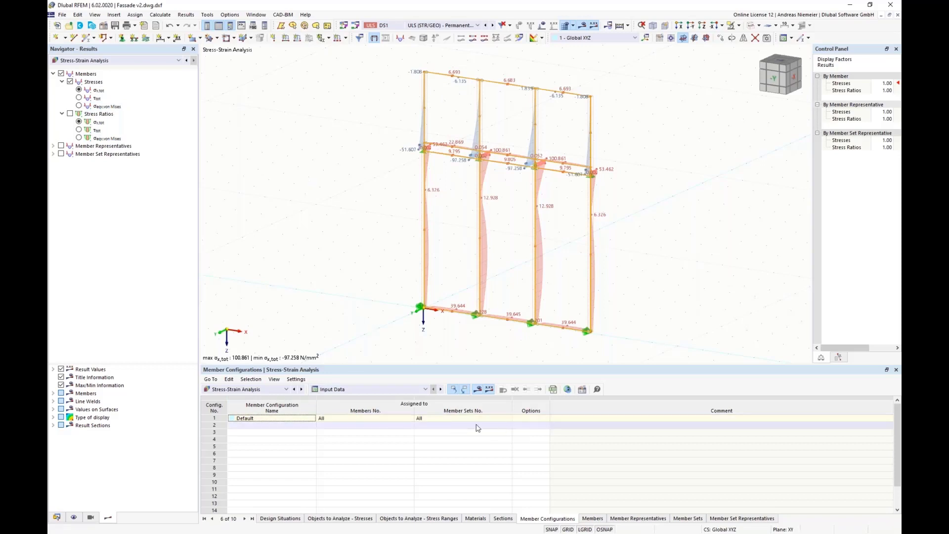
{"action": "left_click", "coordinate": [459, 418]}
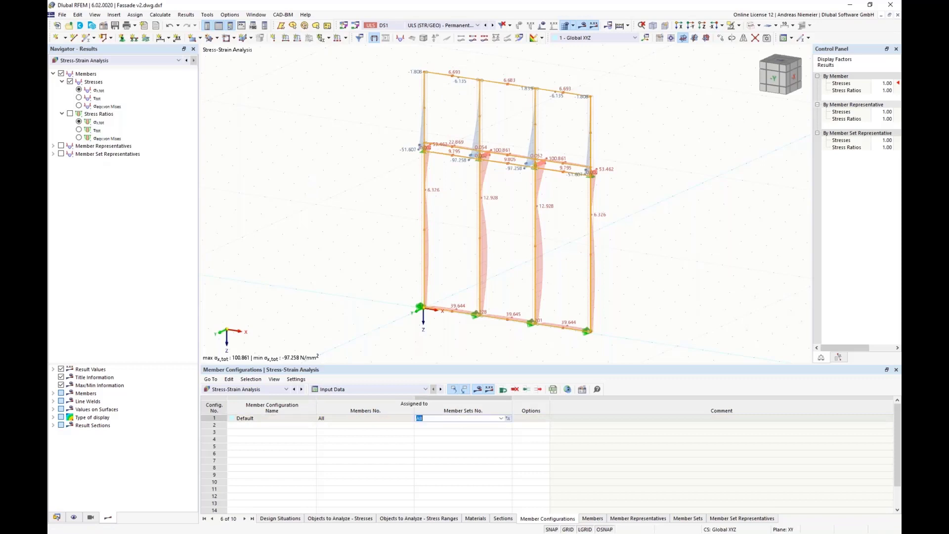
{"action": "left_click", "coordinate": [582, 390]}
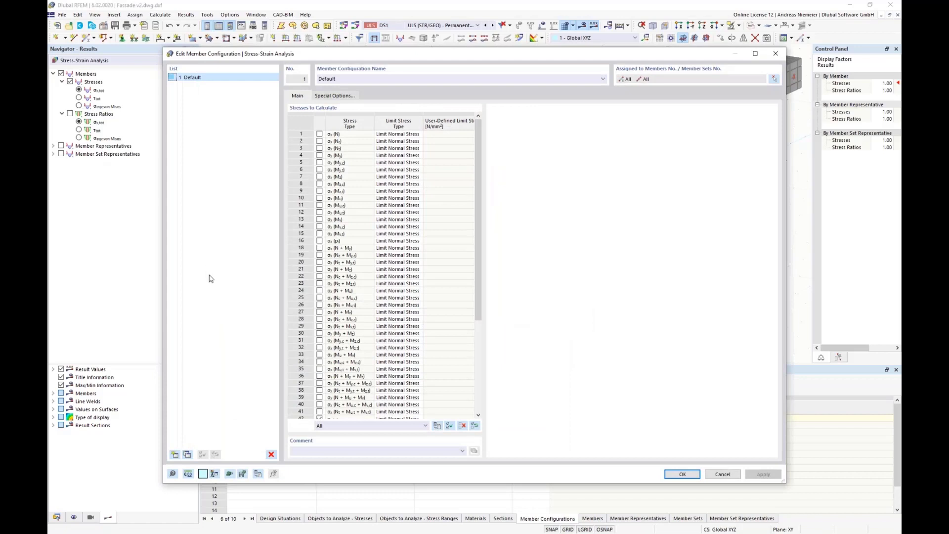
{"action": "scroll", "coordinate": [339, 305], "scroll_direction": "down", "scroll_amount": 6}
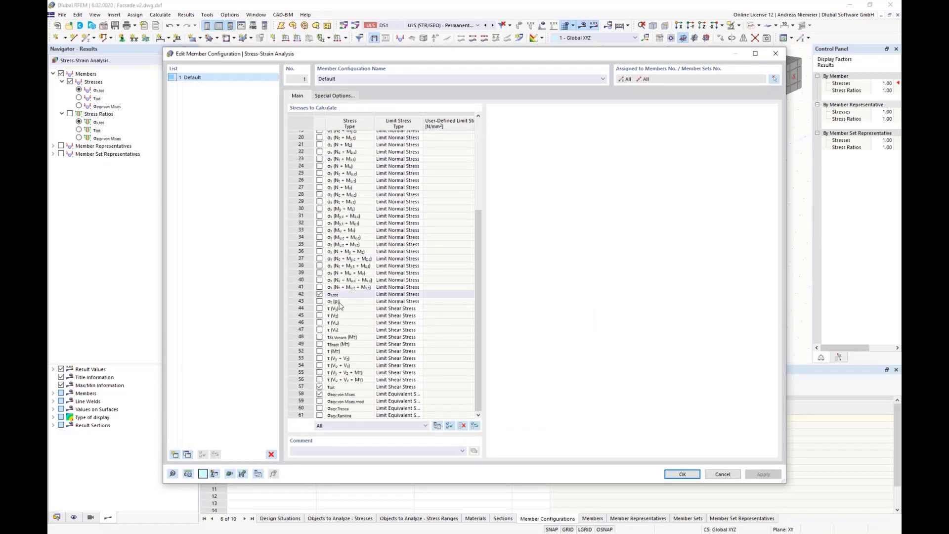
{"action": "scroll", "coordinate": [339, 305], "scroll_direction": "up", "scroll_amount": 1}
{"action": "scroll", "coordinate": [342, 277], "scroll_direction": "up", "scroll_amount": 3}
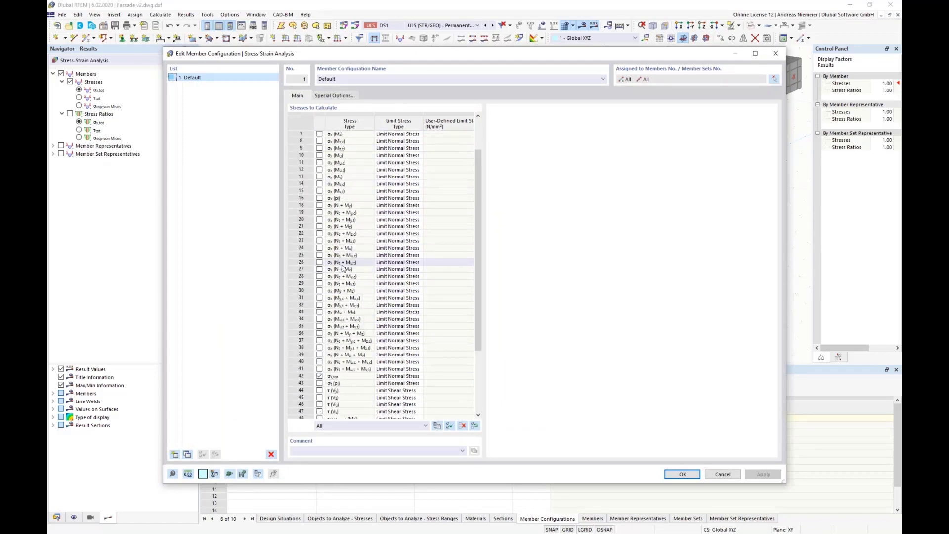
{"action": "scroll", "coordinate": [342, 268], "scroll_direction": "up", "scroll_amount": 2}
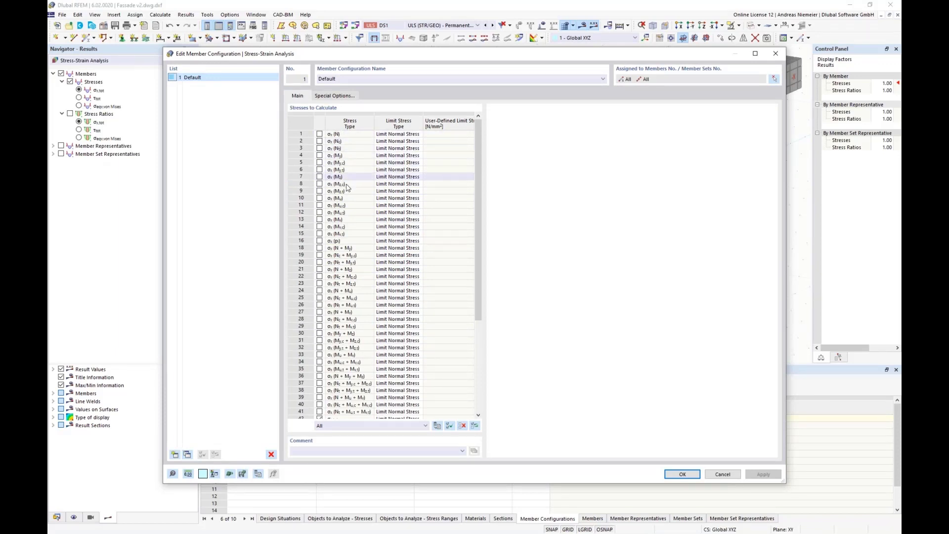
{"action": "scroll", "coordinate": [326, 285], "scroll_direction": "down", "scroll_amount": 6}
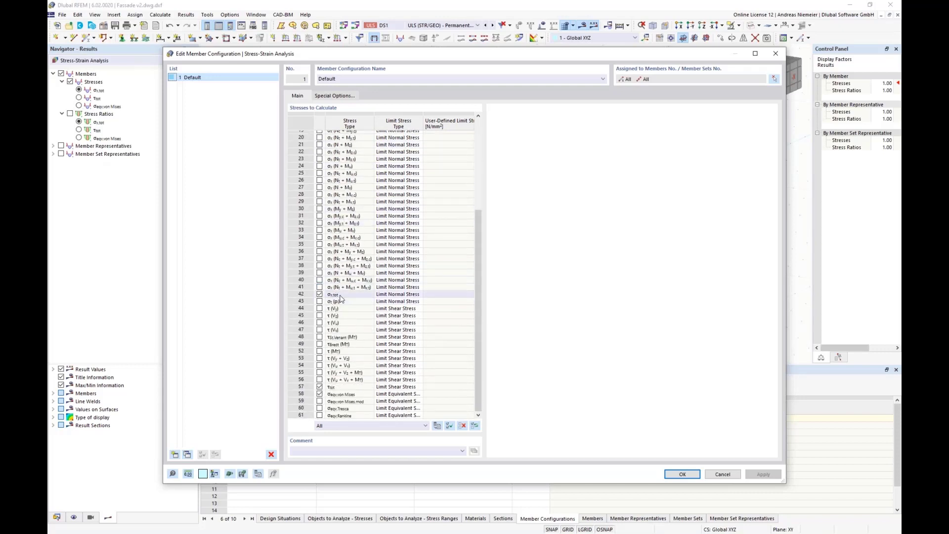
Exclude the total normal stress and total shear stress from the Default configuration and check the limit stress options for the von Mises stress
{"action": "left_click", "coordinate": [320, 294]}
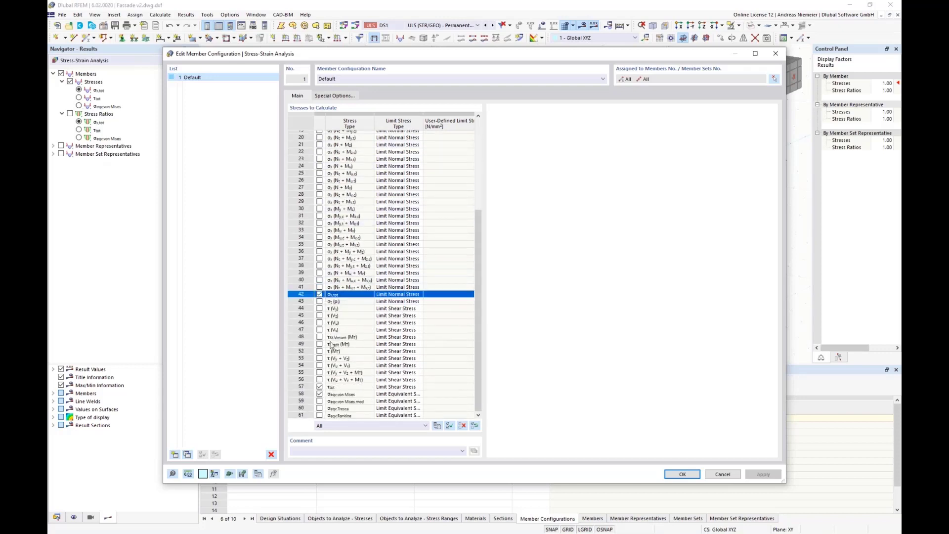
{"action": "left_click", "coordinate": [320, 386]}
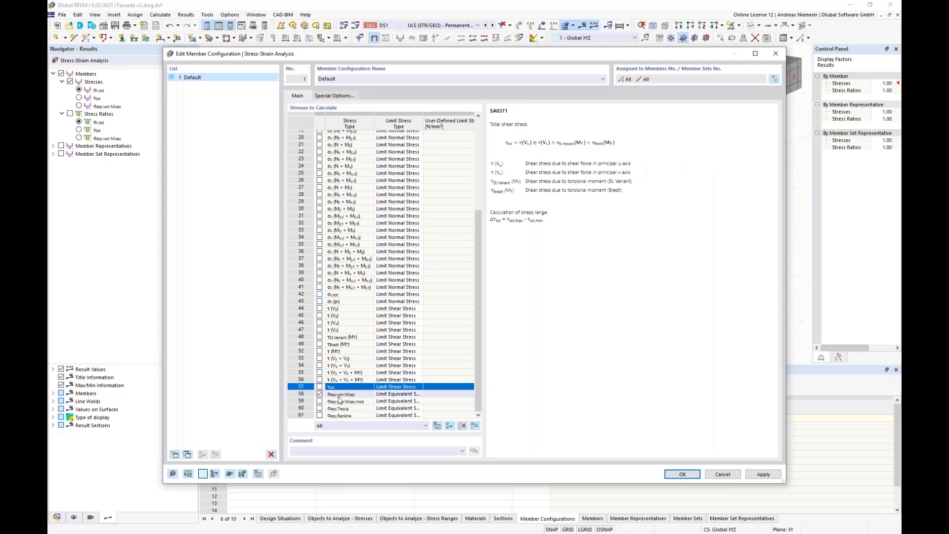
{"action": "left_click", "coordinate": [389, 396]}
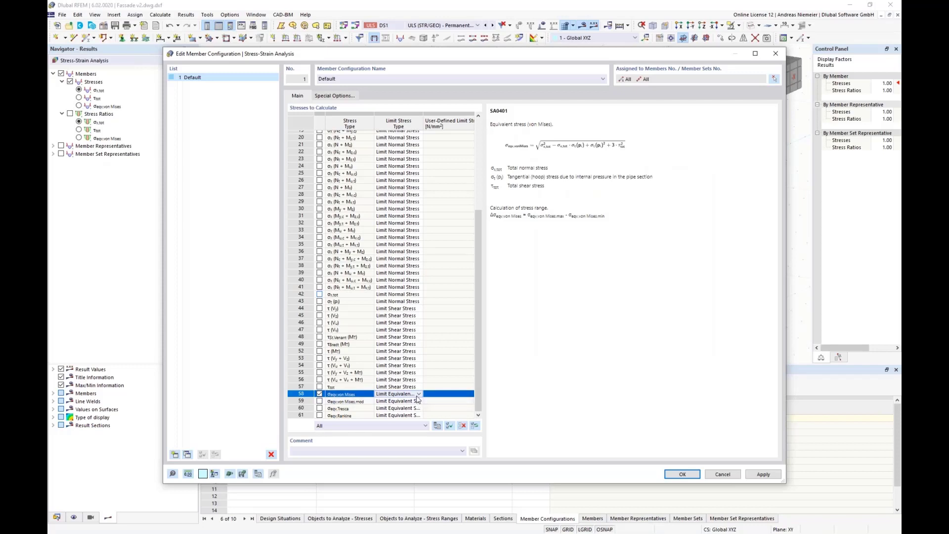
{"action": "left_click", "coordinate": [418, 394]}
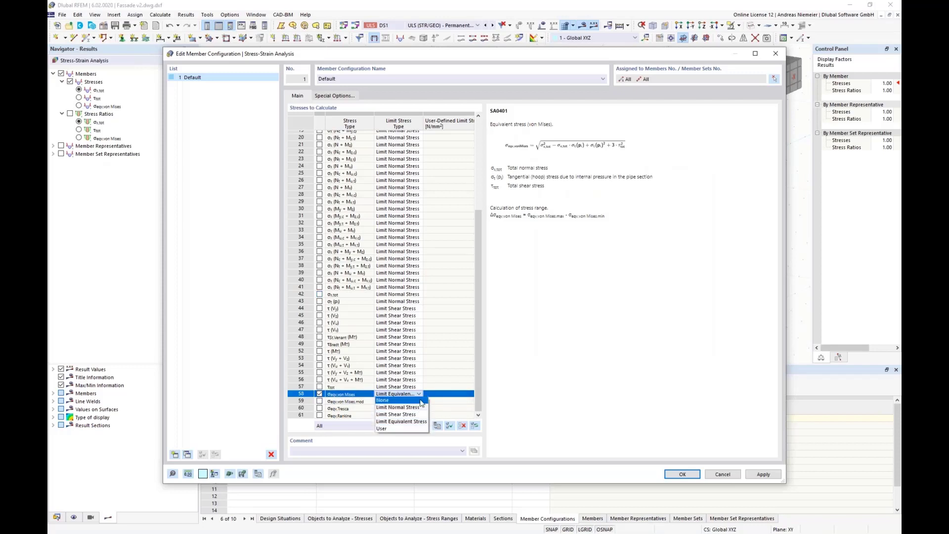
{"action": "left_click", "coordinate": [419, 394]}
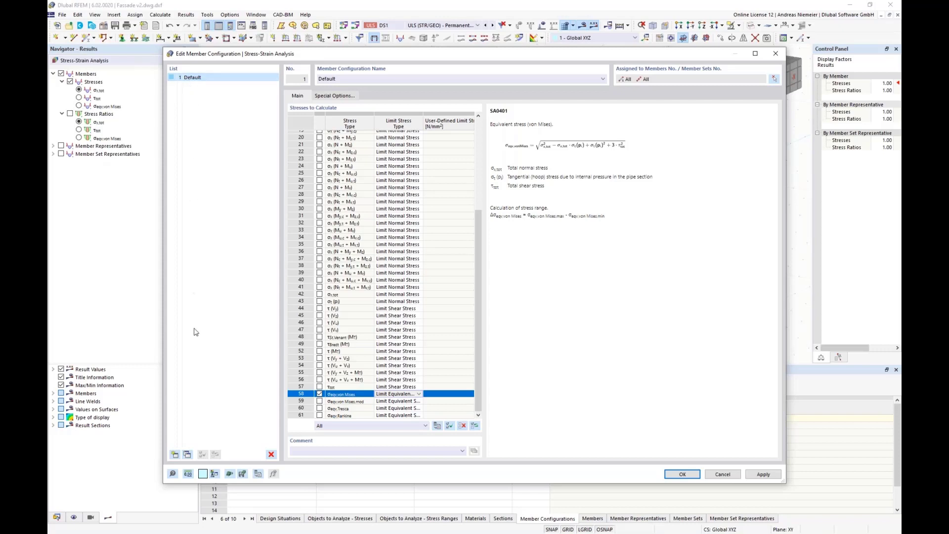
Rename the Default member configuration as Mises
{"action": "left_click", "coordinate": [360, 79]}
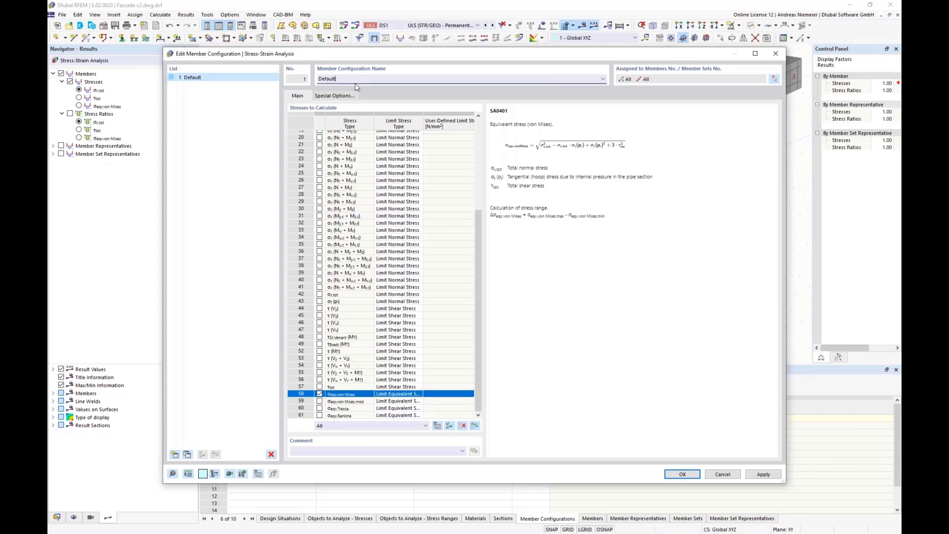
{"action": "key", "text": "BackSpace"}
{"action": "key", "text": "BackSpace"}
{"action": "key", "text": "BackSpace"}
{"action": "key", "text": "BackSpace"}
Copy the Mises member configuration and name the copy Tresca
{"action": "left_click", "coordinate": [187, 454]}
{"action": "left_click", "coordinate": [345, 81]}
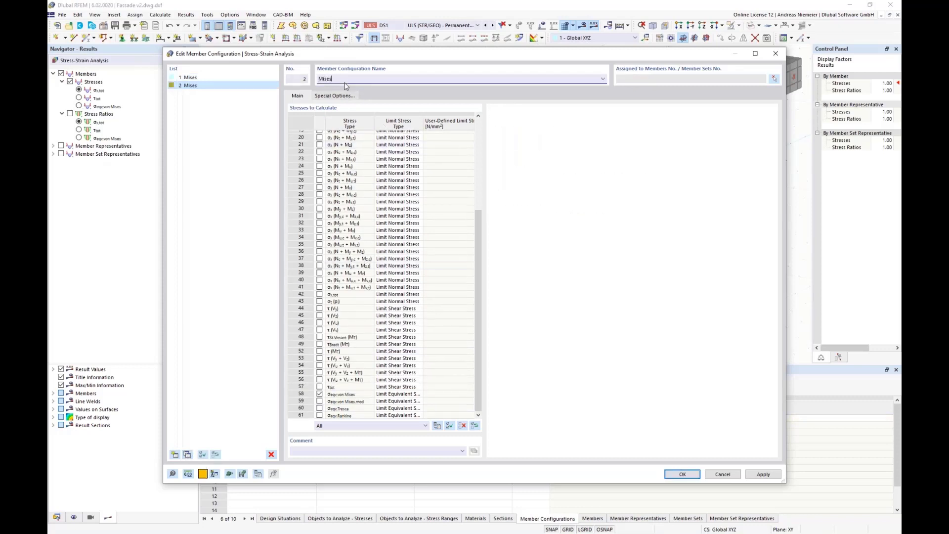
{"action": "double_click", "coordinate": [319, 79]}
{"action": "type", "text": "Tresca"}
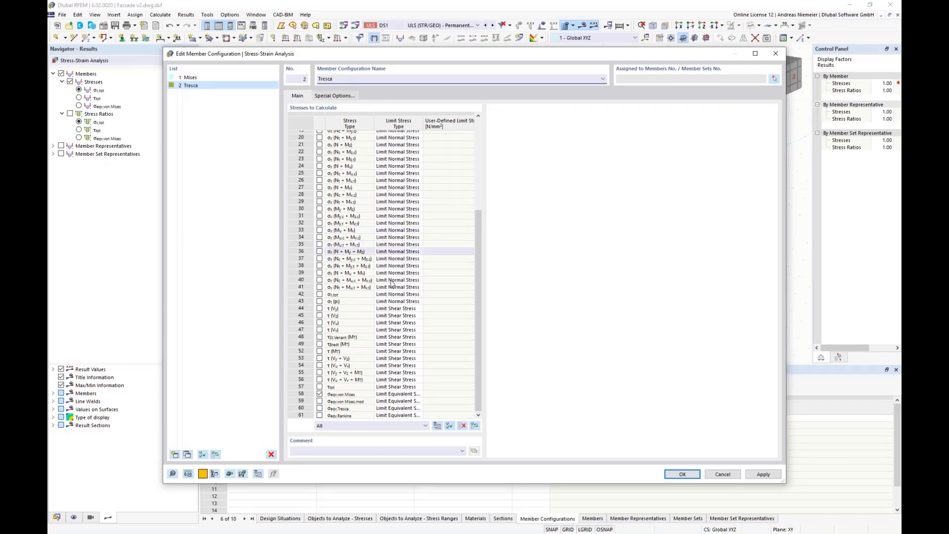
Replace the von Mises stress with the Tresca equivalent stress in the Tresca configuration and accept the deletion of existing Stress-Strain Analysis results
{"action": "left_click", "coordinate": [319, 394]}
{"action": "left_click", "coordinate": [319, 408]}
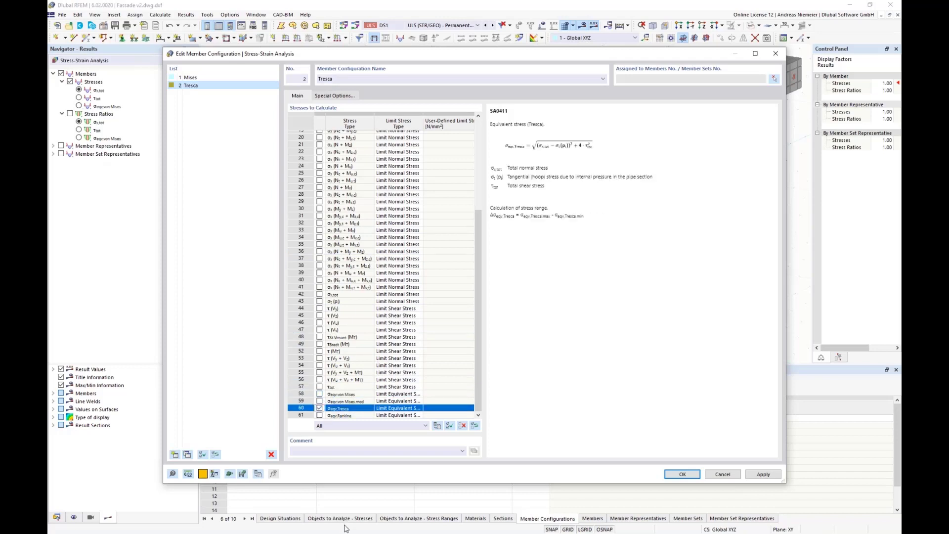
{"action": "left_click", "coordinate": [682, 474]}
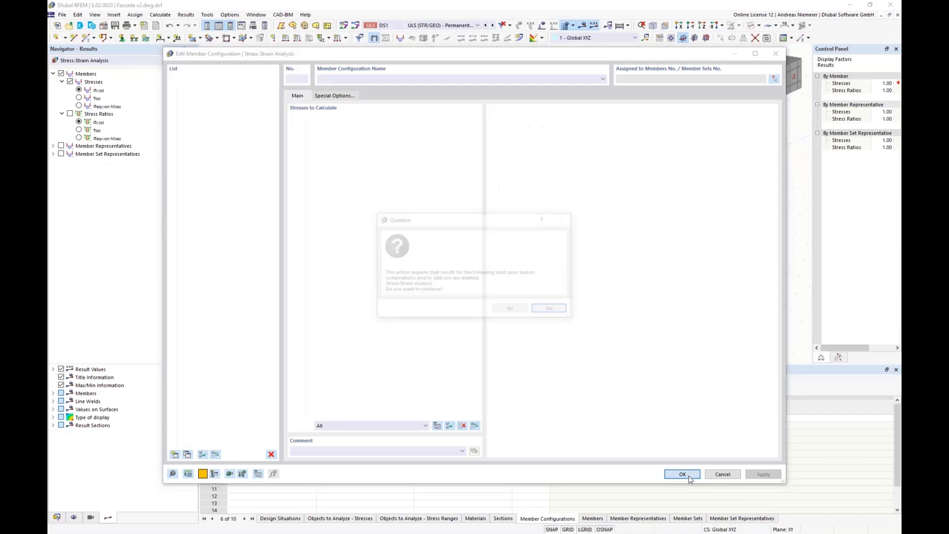
{"action": "left_click", "coordinate": [523, 312]}
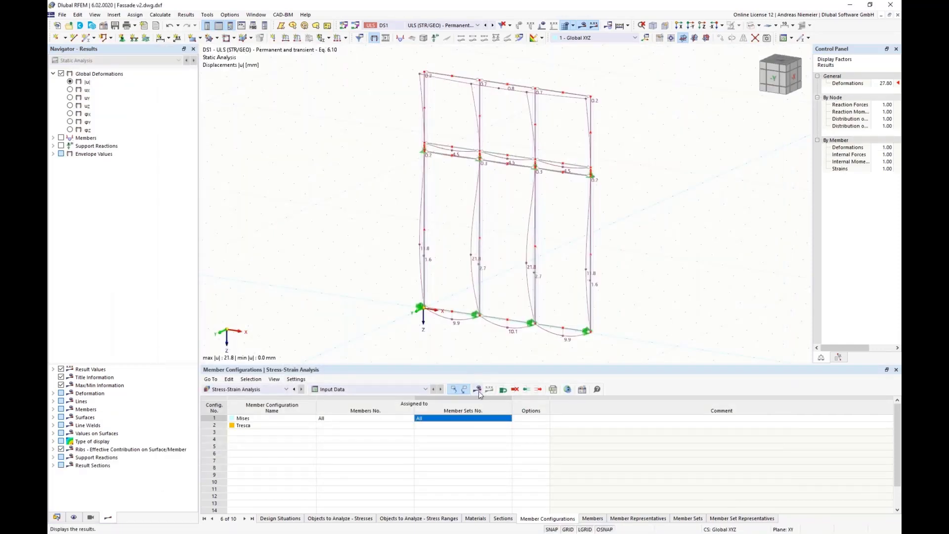
Assign the Tresca configuration to the four lower vertical members 6, 8, 10 and 12 by picking them in the model
{"action": "left_click", "coordinate": [268, 426]}
{"action": "left_click", "coordinate": [267, 426]}
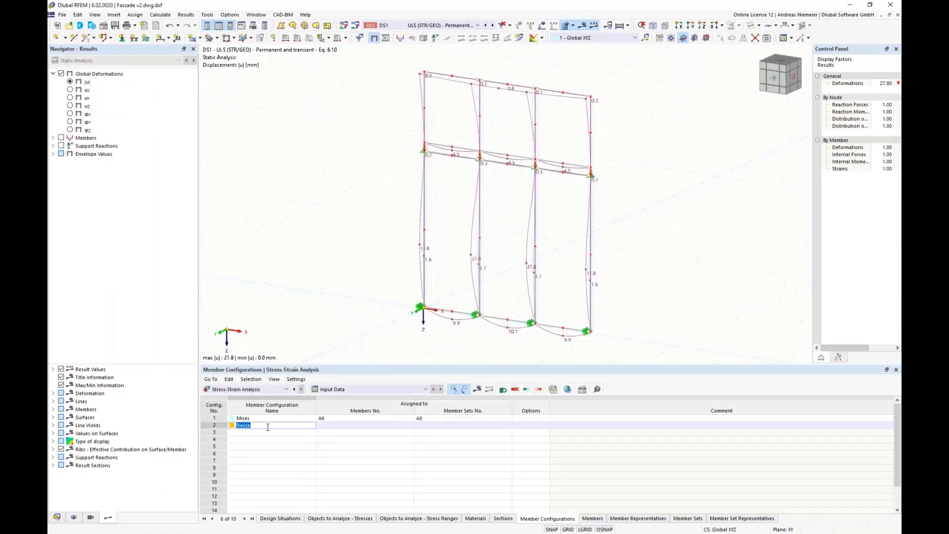
{"action": "left_click", "coordinate": [339, 427]}
{"action": "left_click", "coordinate": [407, 426]}
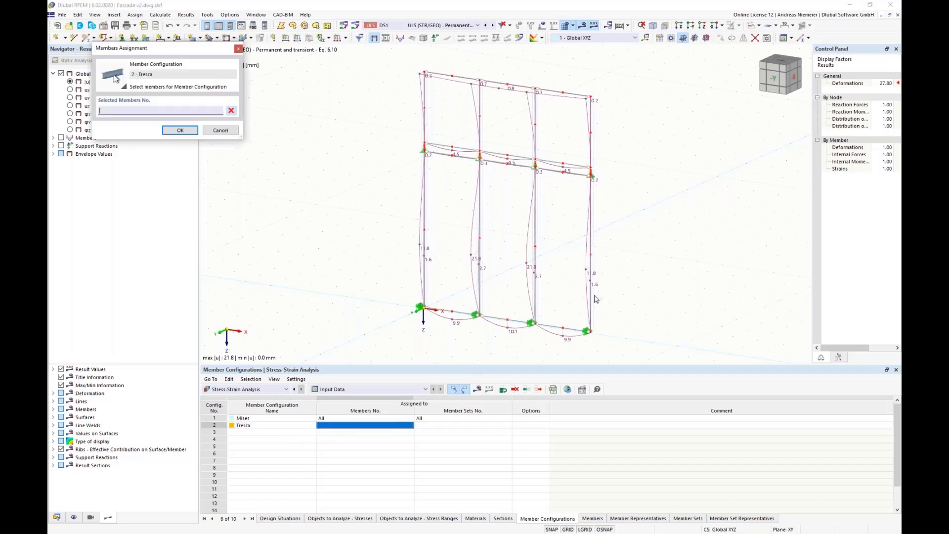
{"action": "left_click_drag", "start_coordinate": [620, 275], "coordinate": [388, 230]}
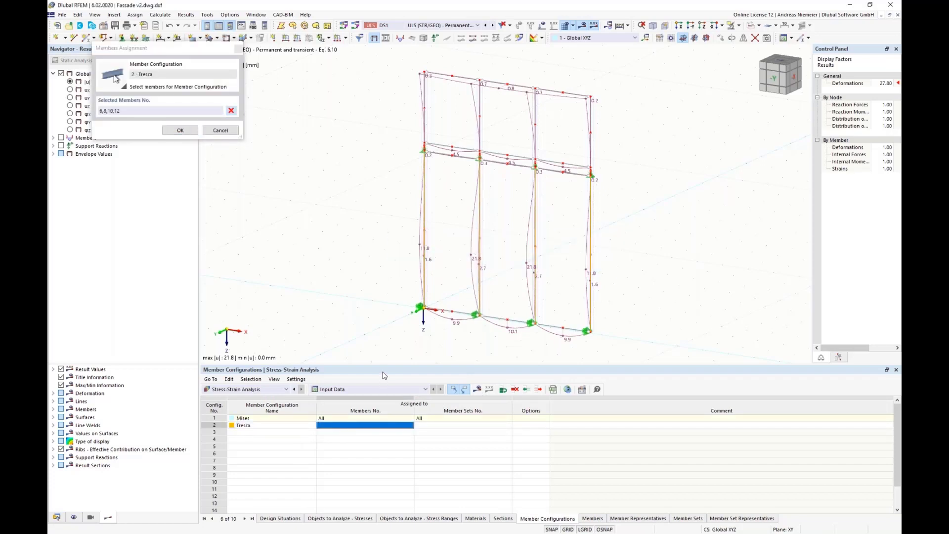
{"action": "left_click", "coordinate": [181, 130]}
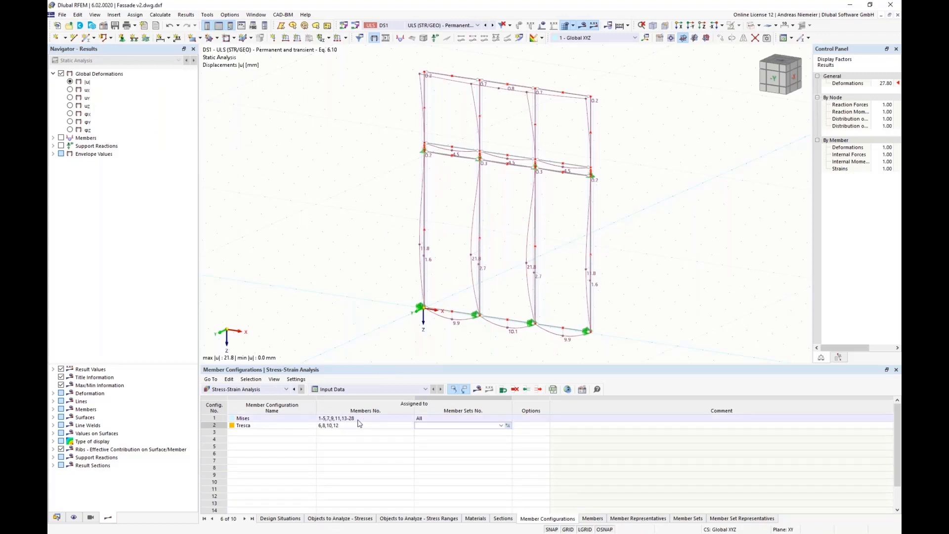
Check which members are assigned to the Mises and Tresca configurations in the input data
{"action": "left_click", "coordinate": [328, 418]}
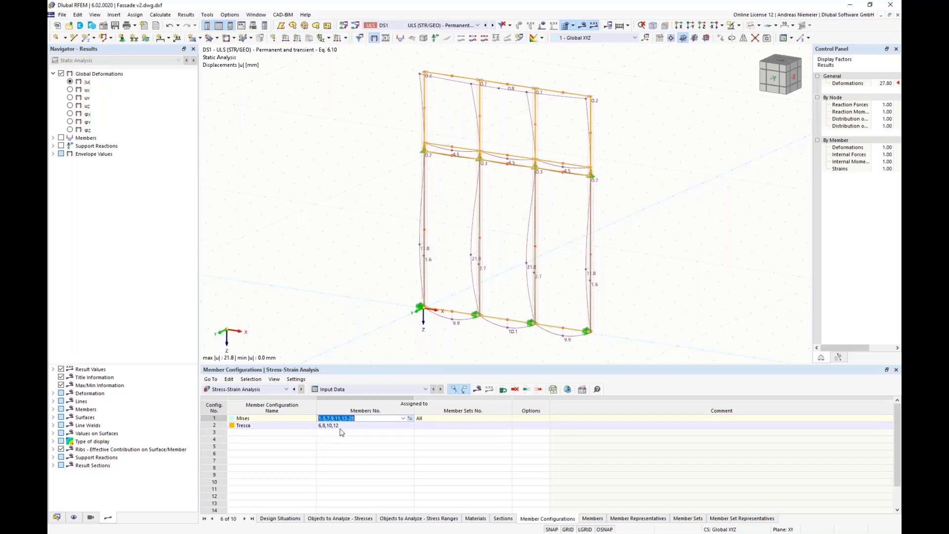
{"action": "key", "text": "Down"}
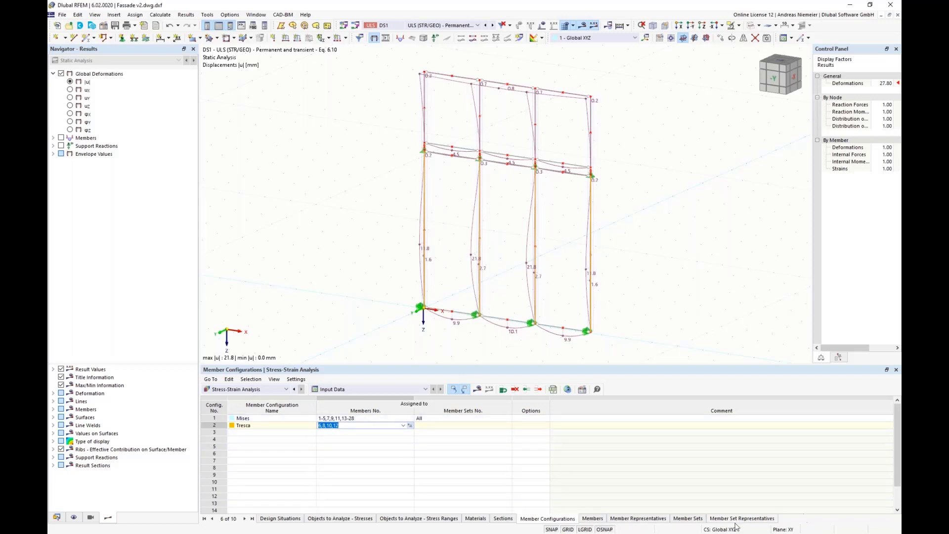
{"action": "left_click", "coordinate": [592, 518]}
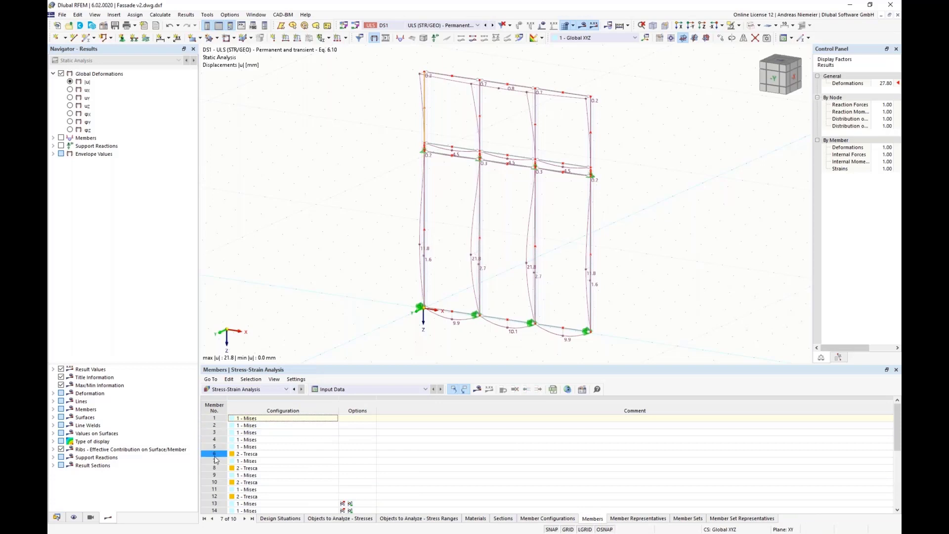
{"action": "left_click", "coordinate": [250, 454]}
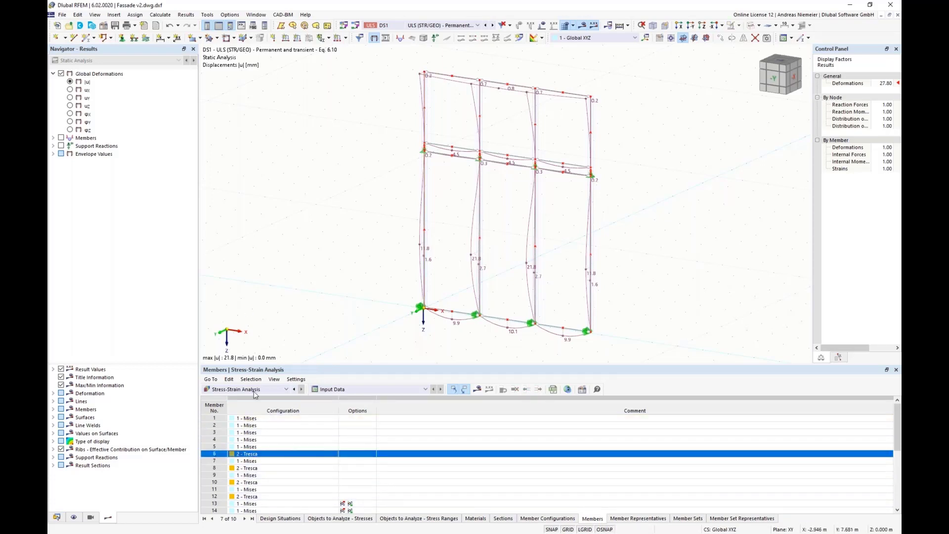
Recalculate the Stress-Strain Analysis and display the Tresca equivalent stresses on the members
{"action": "left_click", "coordinate": [478, 389]}
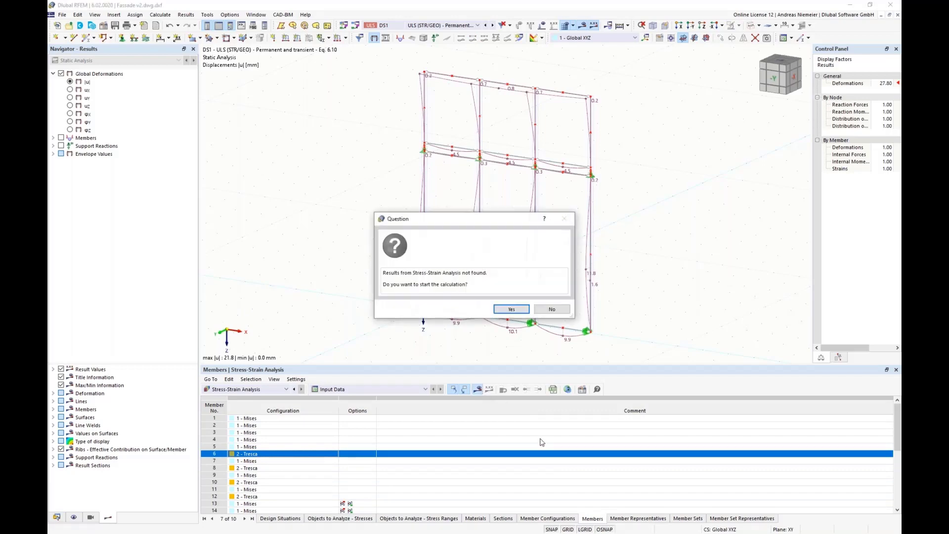
{"action": "left_click", "coordinate": [508, 307]}
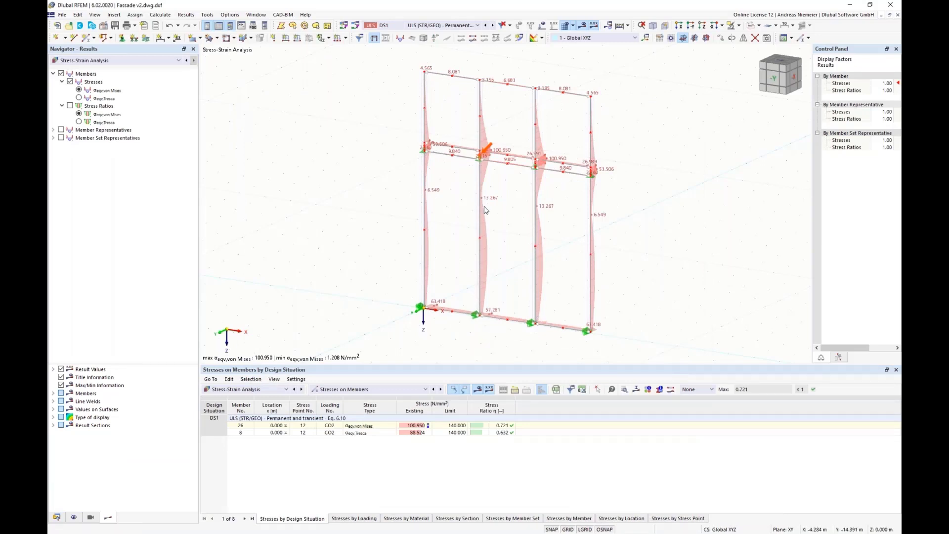
{"action": "left_click", "coordinate": [101, 91]}
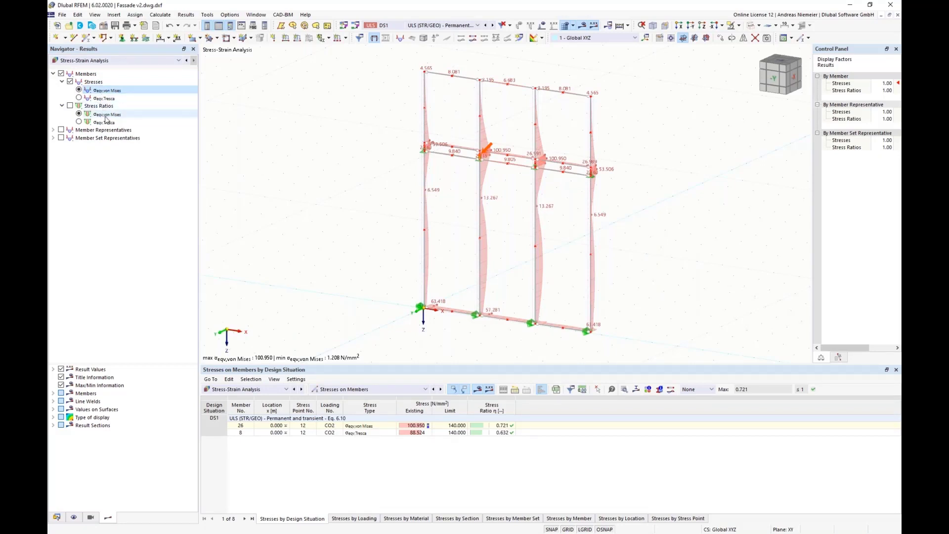
{"action": "left_click", "coordinate": [79, 98]}
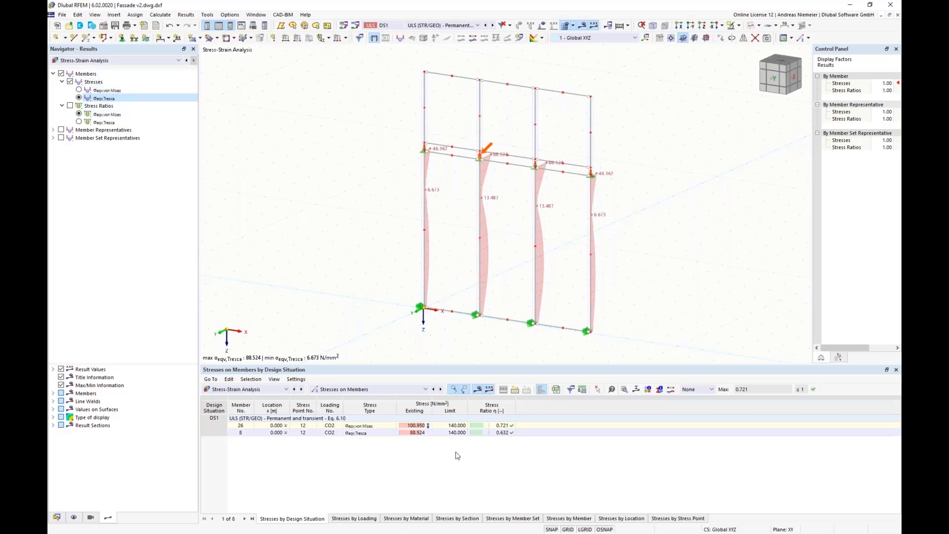
Compare the existing von Mises and Tresca stresses, then show the von Mises stress ratios in the model and compare the tabulated ratios
{"action": "left_click", "coordinate": [413, 425]}
{"action": "left_click", "coordinate": [413, 433], "text": "shift"}
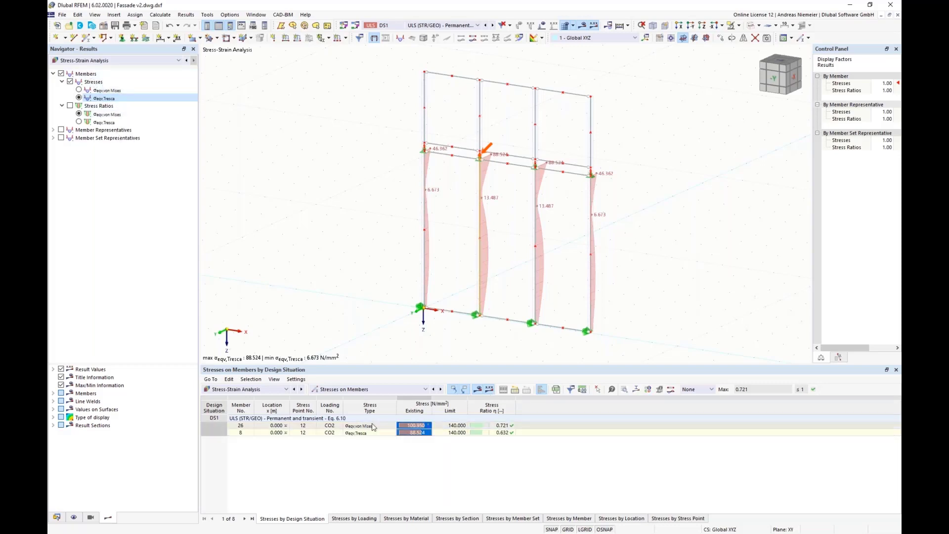
{"action": "left_click", "coordinate": [69, 106]}
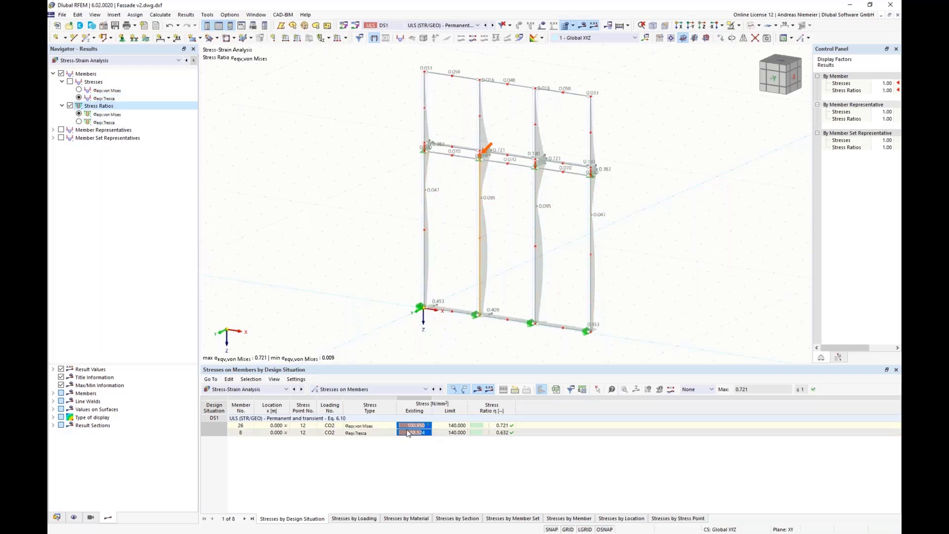
{"action": "left_click_drag", "start_coordinate": [490, 425], "coordinate": [488, 433]}
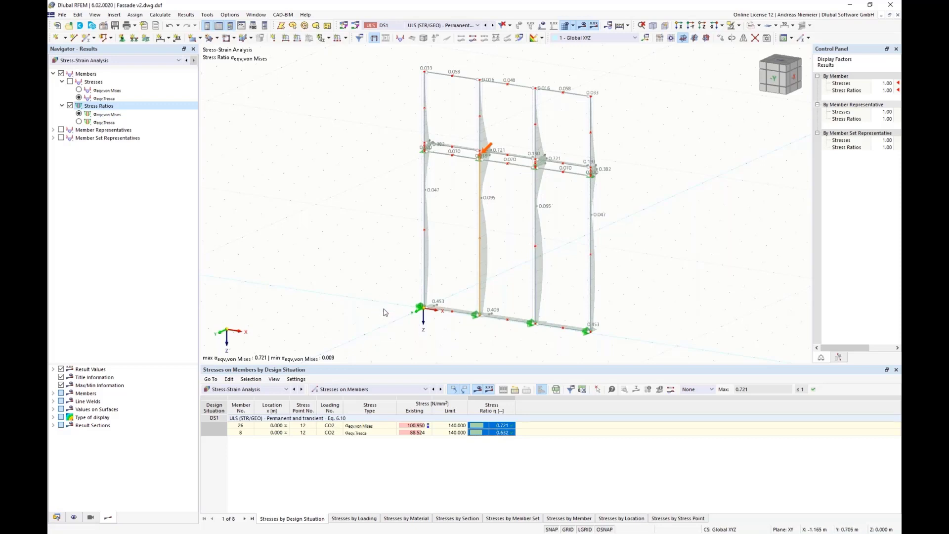
Examine the member stress results by design situation, loading, material, section, stress point and location
{"action": "left_click", "coordinate": [346, 390]}
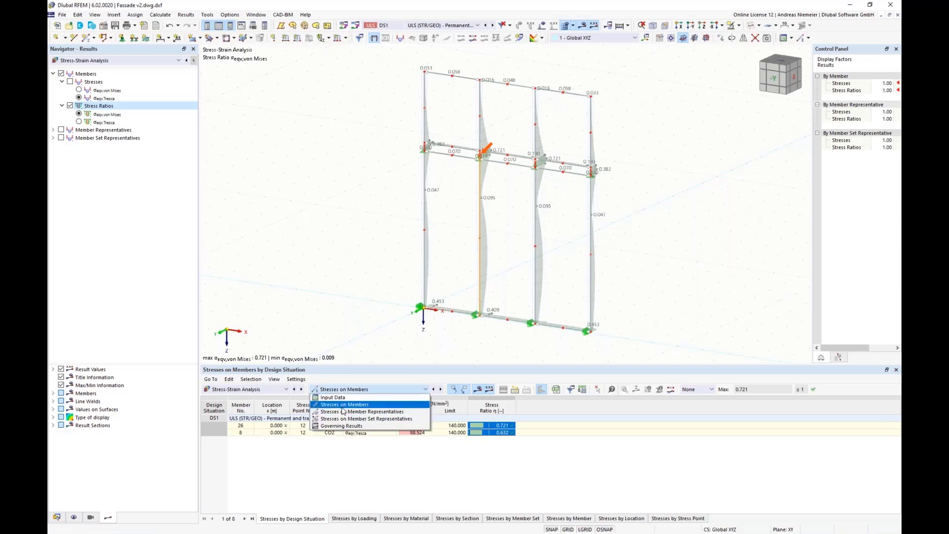
{"action": "left_click", "coordinate": [343, 406]}
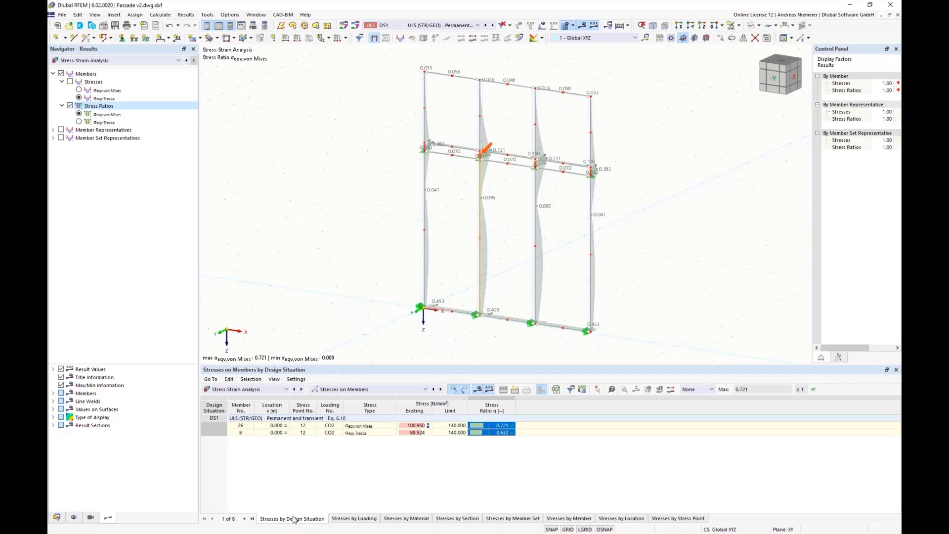
{"action": "left_click", "coordinate": [354, 518]}
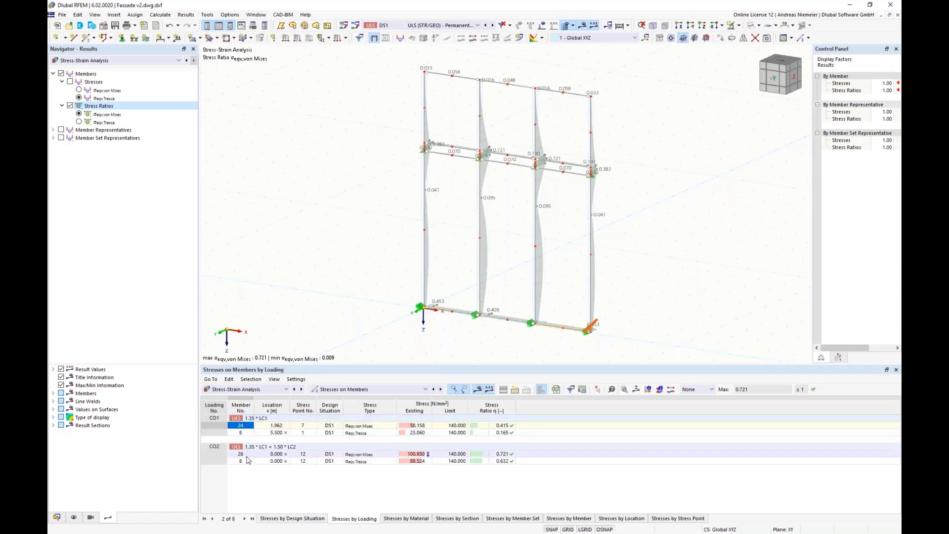
{"action": "left_click", "coordinate": [474, 454]}
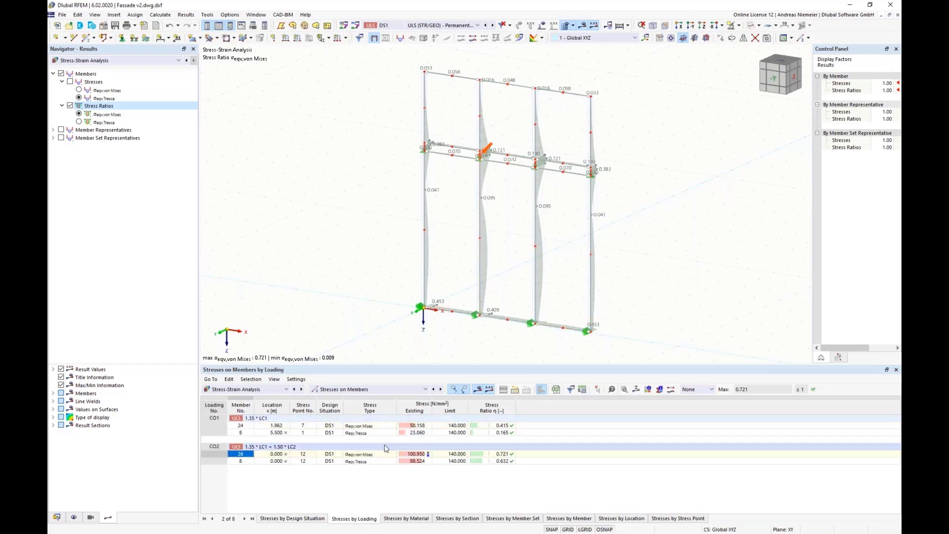
{"action": "left_click", "coordinate": [406, 518]}
{"action": "left_click", "coordinate": [467, 519]}
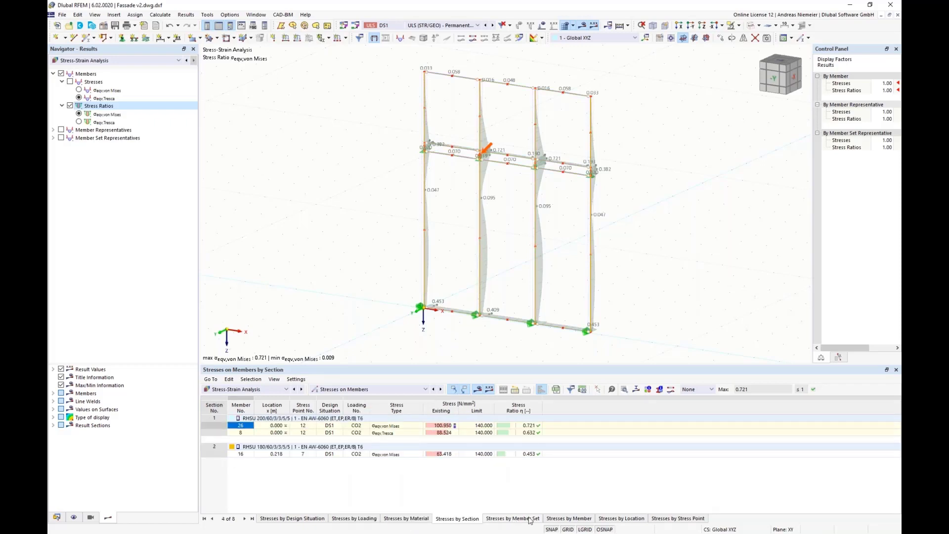
{"action": "left_click", "coordinate": [672, 519]}
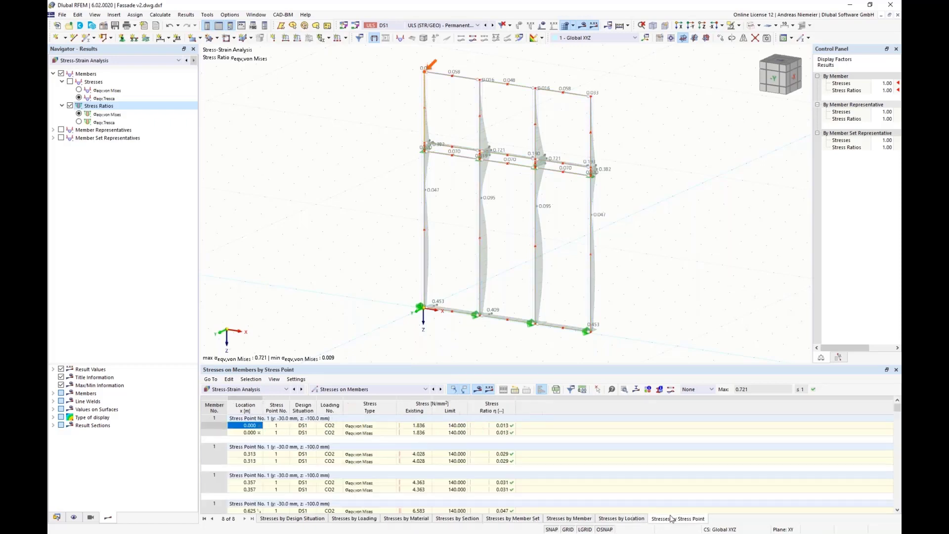
{"action": "left_click", "coordinate": [621, 519]}
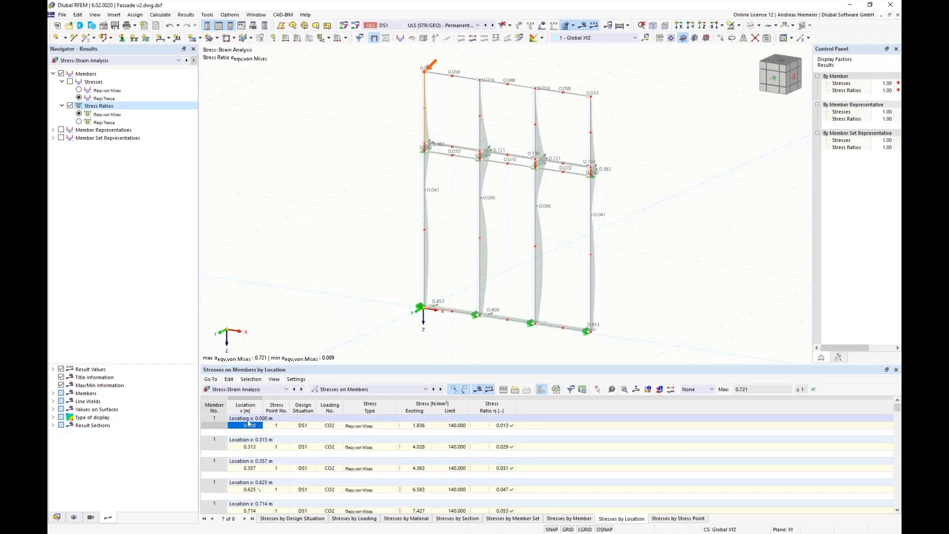
Step through member 1's stress results location by location in the table up to x = 2.500 m
{"action": "left_click", "coordinate": [250, 447]}
{"action": "key", "text": "Down"}
{"action": "key", "text": "Down"}
{"action": "key", "text": "Down"}
{"action": "key", "text": "Down"}
{"action": "key", "text": "Down"}
{"action": "key", "text": "Down"}
{"action": "key", "text": "Down"}
{"action": "key", "text": "Down"}
{"action": "key", "text": "Down"}
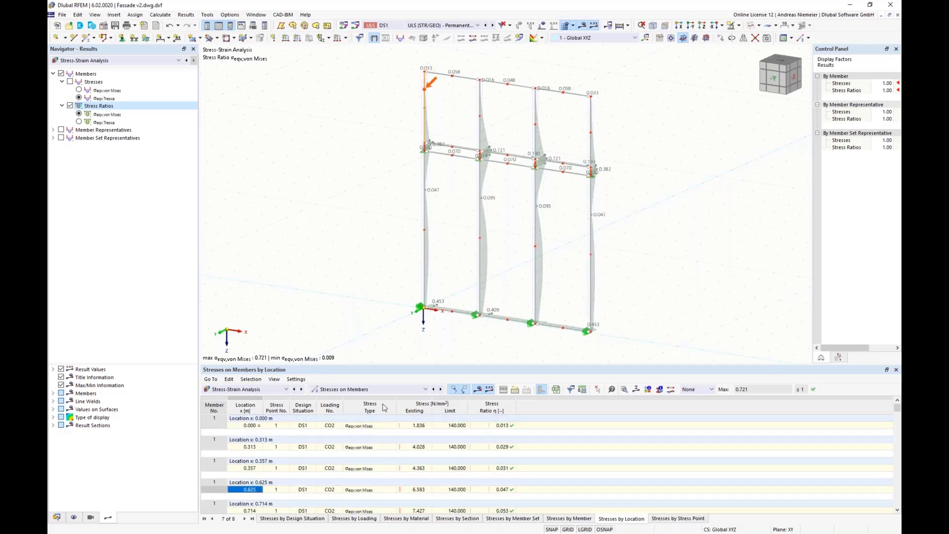
{"action": "key", "text": "Down"}
{"action": "key", "text": "Down"}
{"action": "key", "text": "Down"}
{"action": "key", "text": "Down"}
{"action": "key", "text": "Down"}
{"action": "key", "text": "Down"}
{"action": "key", "text": "Down"}
{"action": "key", "text": "Down"}
{"action": "key", "text": "Down"}
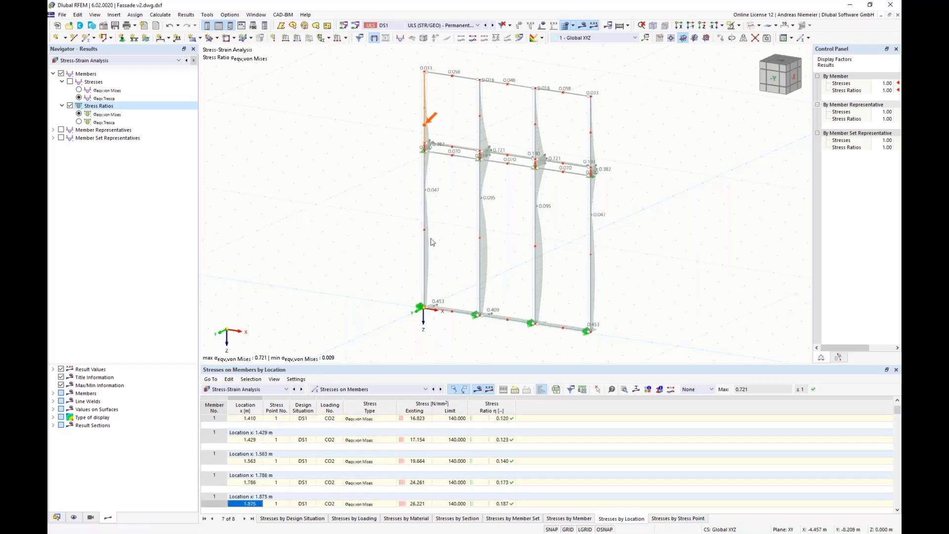
{"action": "key", "text": "Up"}
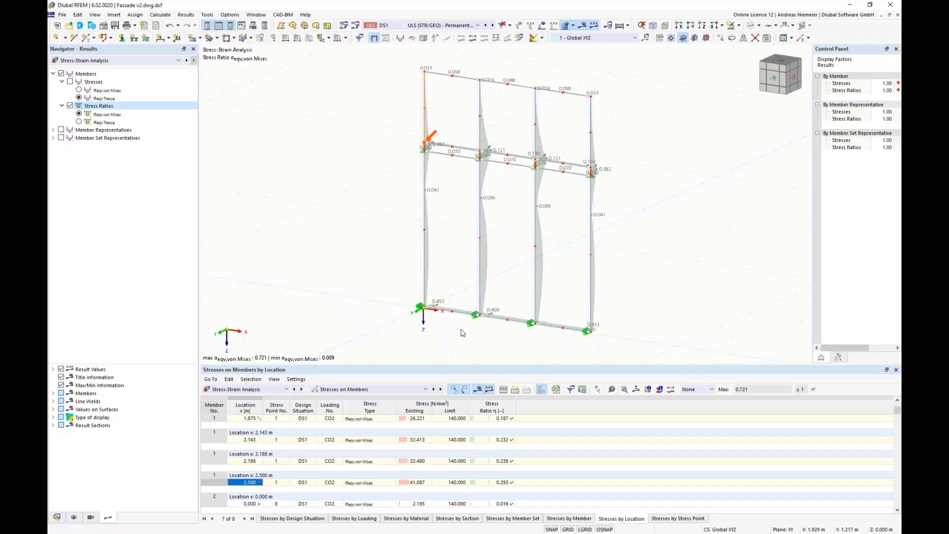
Open the result details for member 1 at x = 2.500 m and review its material properties, section properties and design internal forces
{"action": "left_click", "coordinate": [509, 484]}
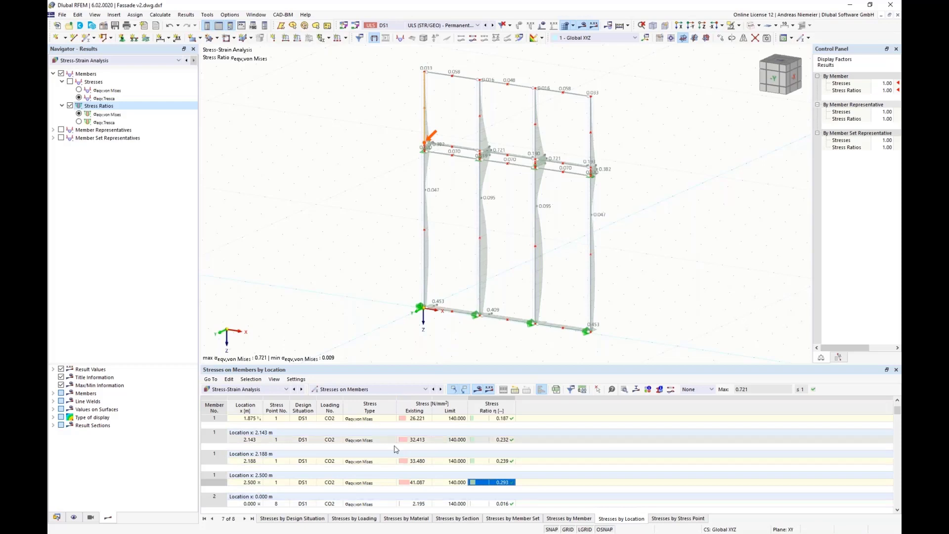
{"action": "left_click", "coordinate": [624, 389]}
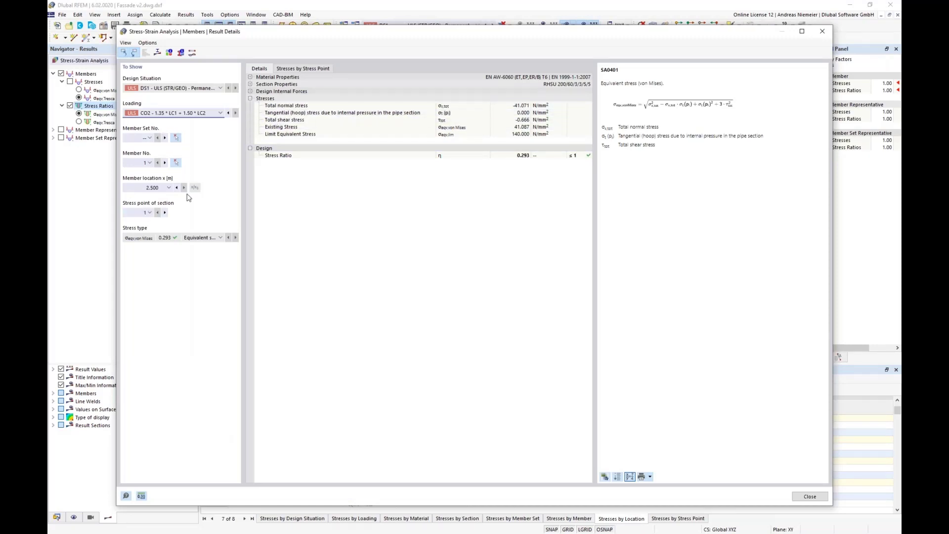
{"action": "left_click", "coordinate": [250, 77]}
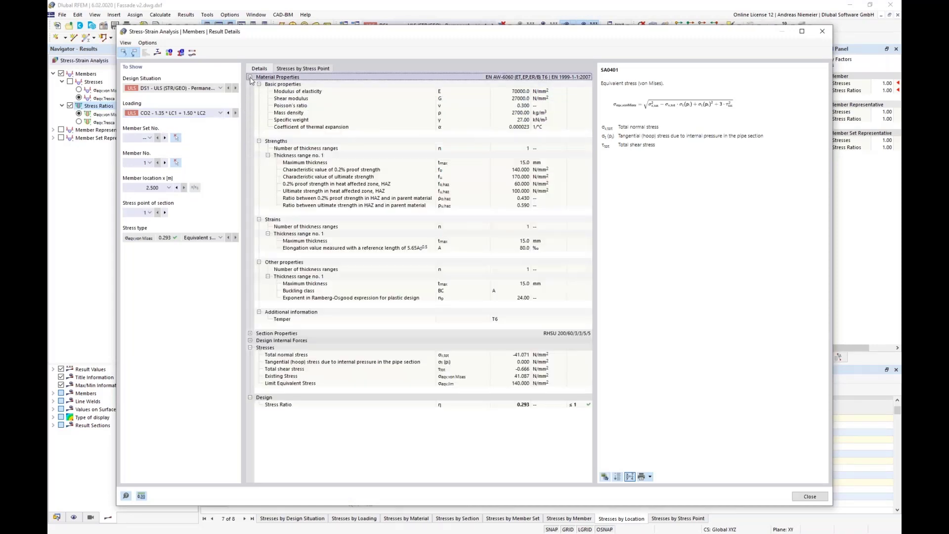
{"action": "left_click", "coordinate": [250, 77]}
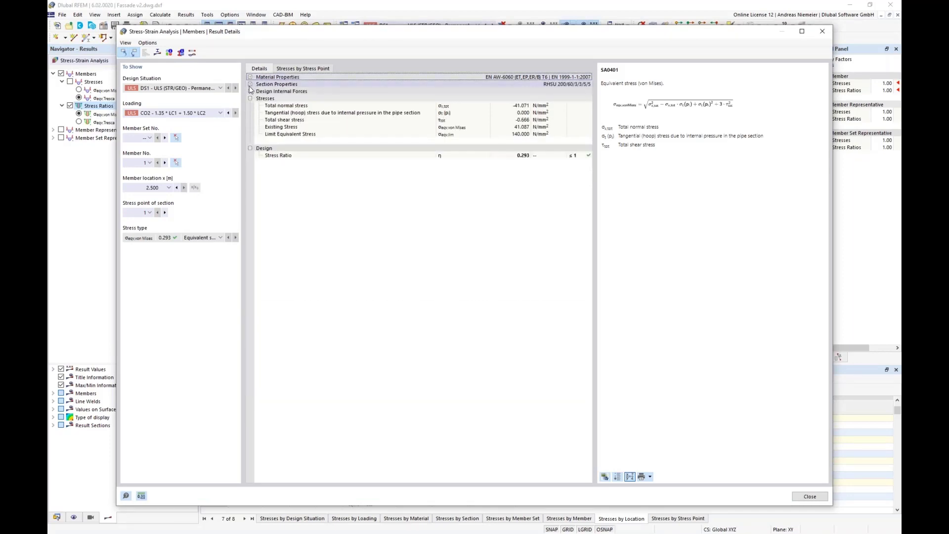
{"action": "left_click", "coordinate": [250, 84]}
{"action": "left_click", "coordinate": [250, 84]}
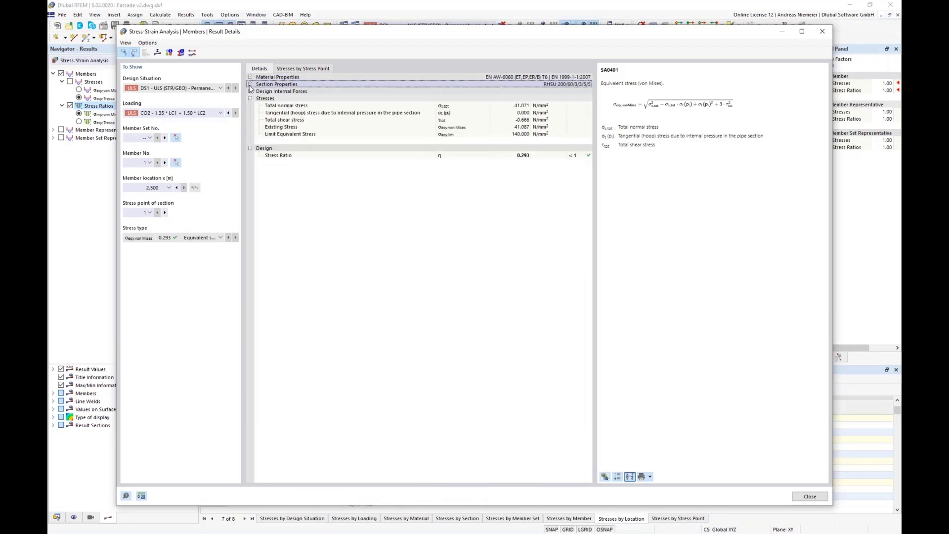
{"action": "left_click", "coordinate": [250, 92]}
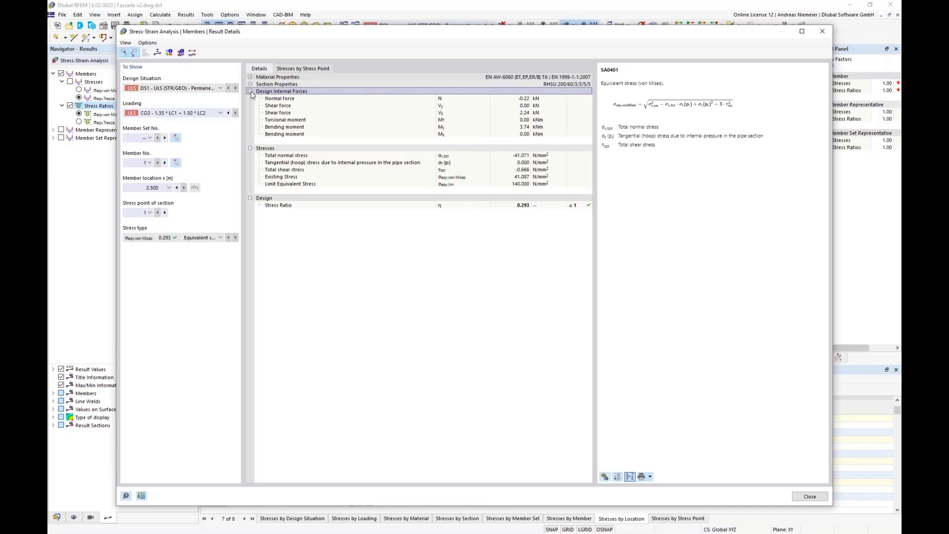
{"action": "left_click", "coordinate": [250, 92]}
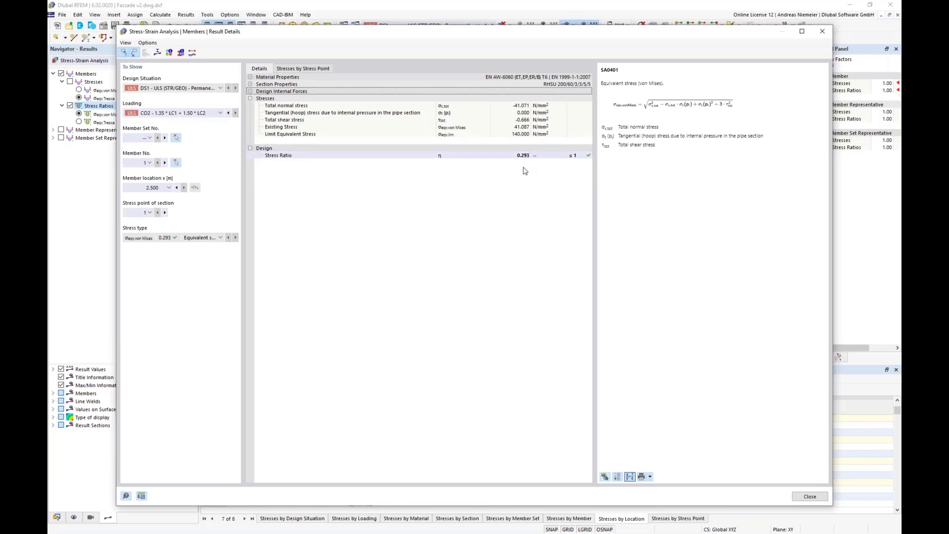
Show the stress diagram in the section of member 1 and switch it to the stress ratio
{"action": "left_click", "coordinate": [157, 52]}
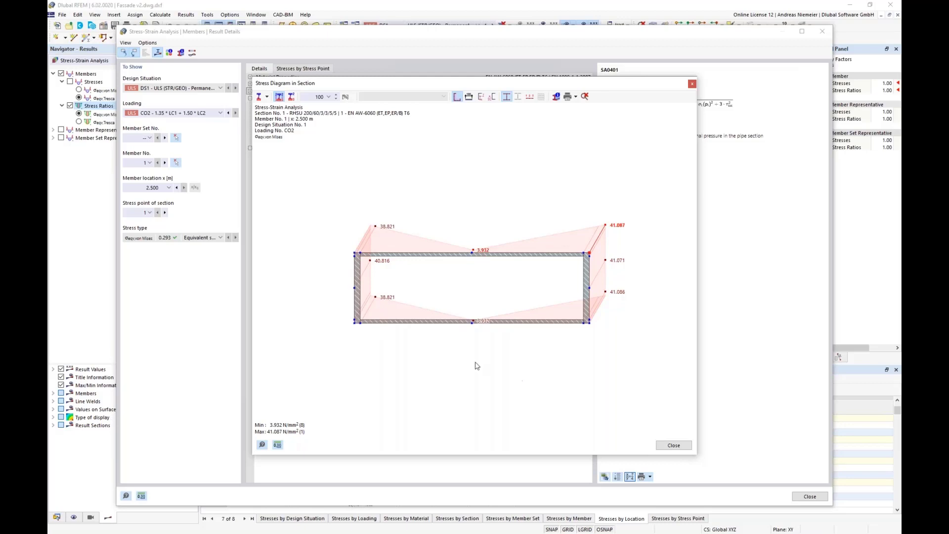
{"action": "left_click", "coordinate": [267, 97]}
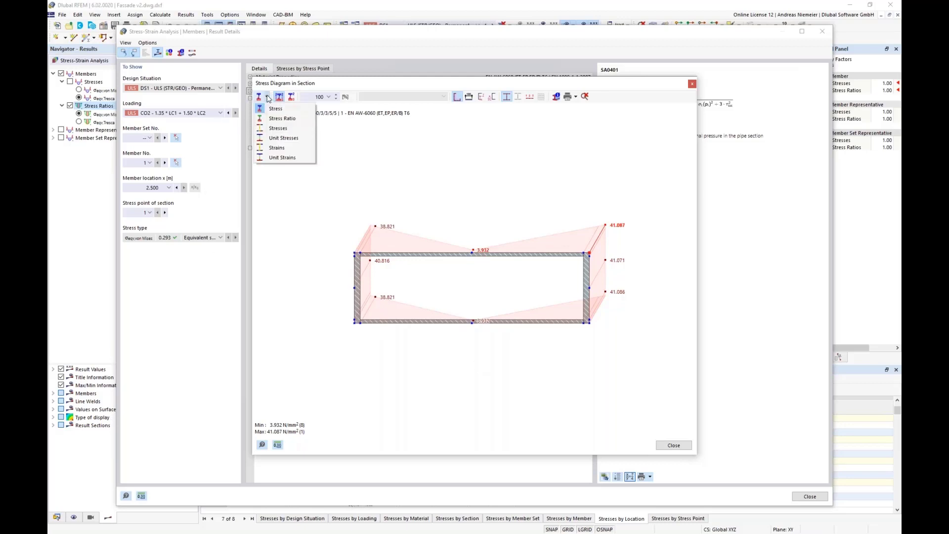
{"action": "left_click", "coordinate": [281, 118]}
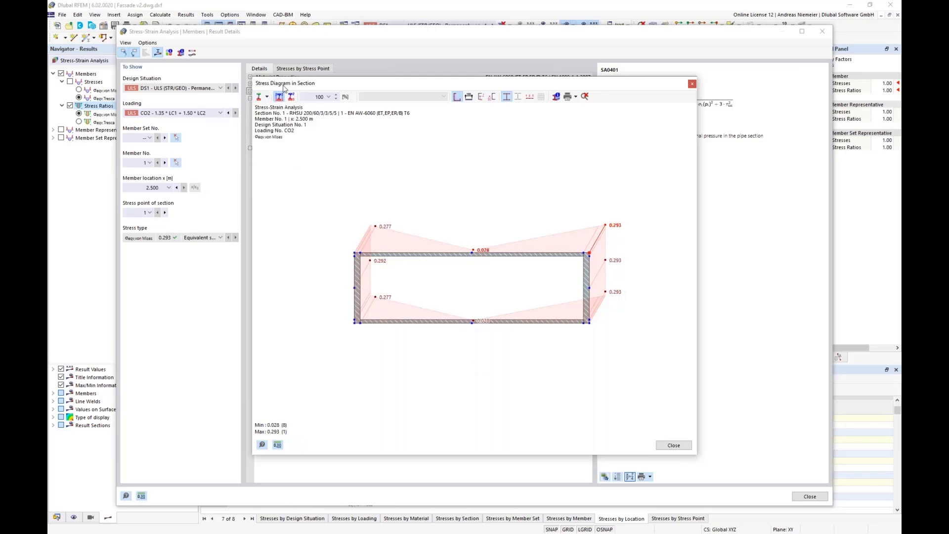
View the section's stress components for axial force N, bending moment My and N with minimum bending moment, and close the result windows
{"action": "left_click", "coordinate": [267, 97]}
{"action": "left_click", "coordinate": [279, 129]}
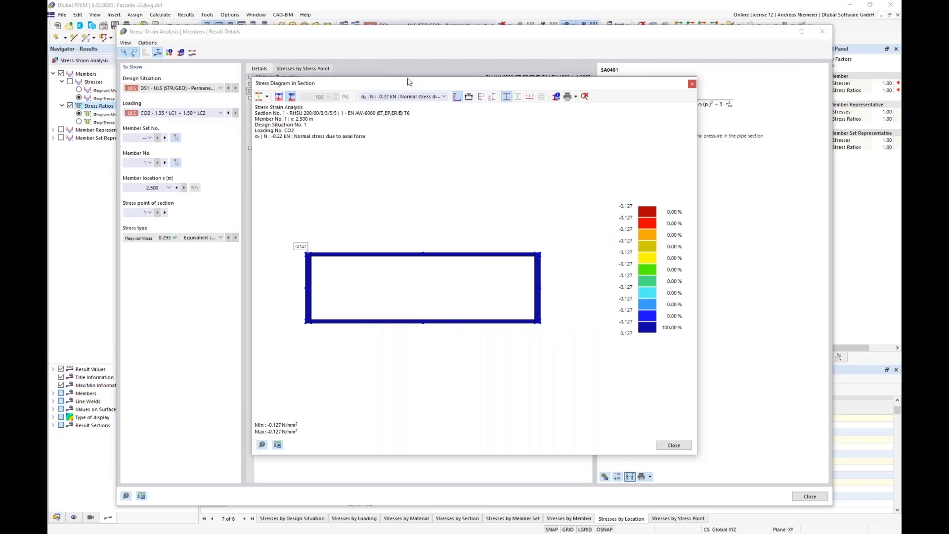
{"action": "left_click", "coordinate": [408, 97]}
{"action": "left_click", "coordinate": [409, 118]}
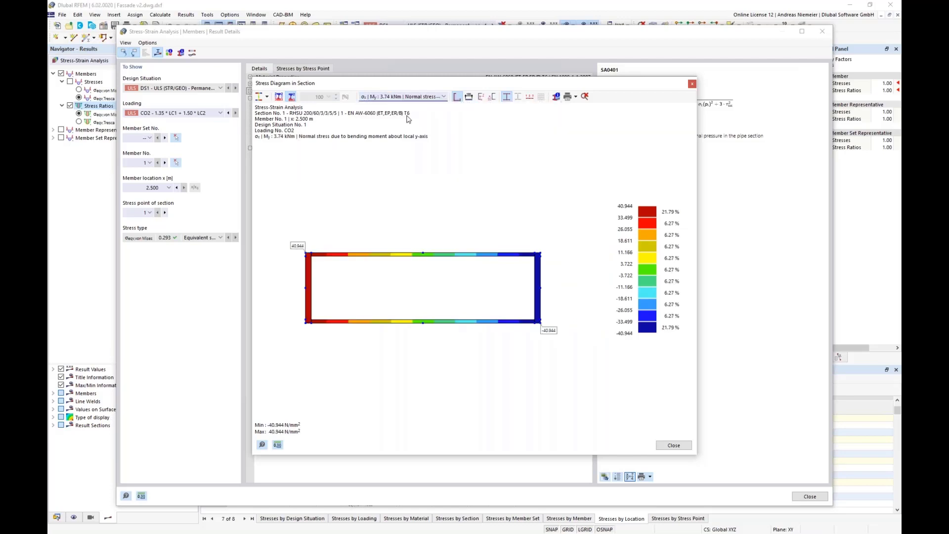
{"action": "left_click", "coordinate": [414, 97]}
{"action": "left_click", "coordinate": [411, 147]}
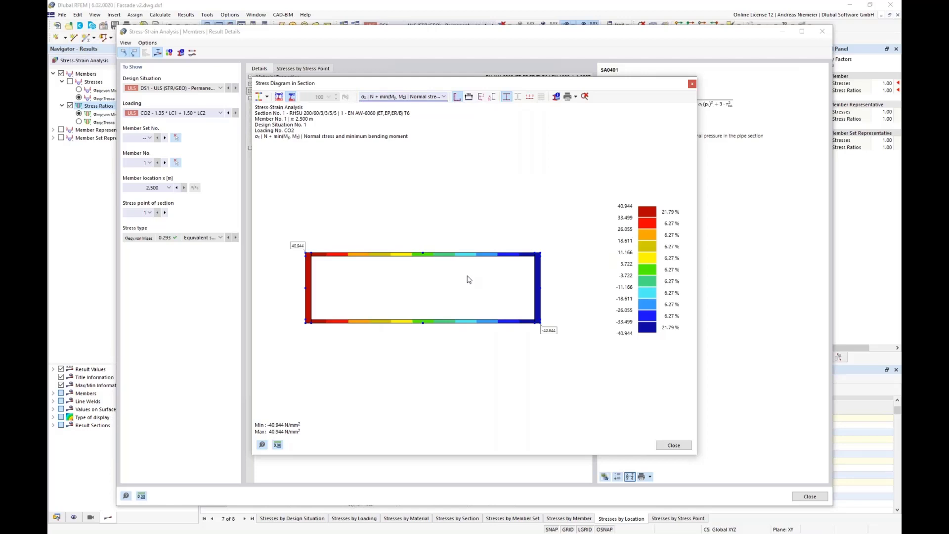
{"action": "left_click", "coordinate": [692, 84]}
{"action": "left_click", "coordinate": [822, 31]}
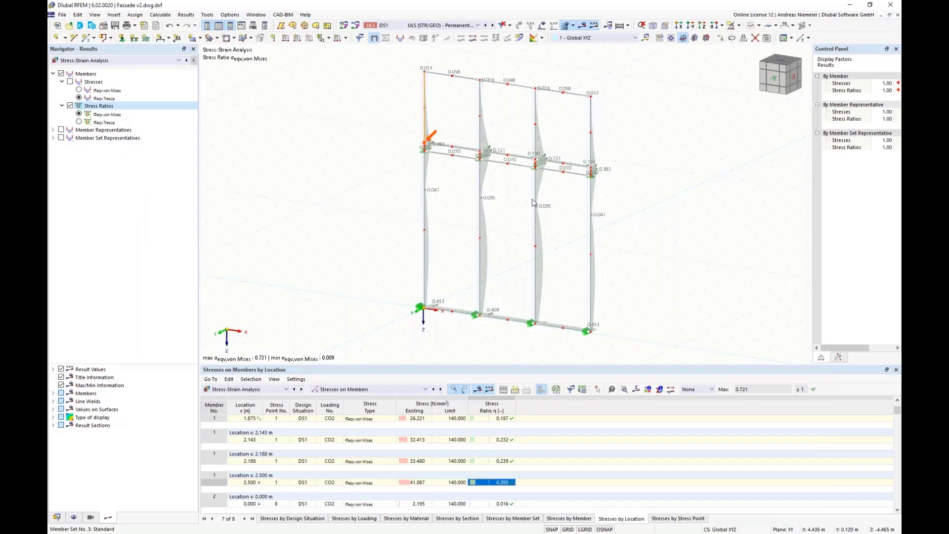
Enlarge the results table and look through the member stresses by location
{"action": "left_click_drag", "start_coordinate": [386, 362], "coordinate": [386, 259]}
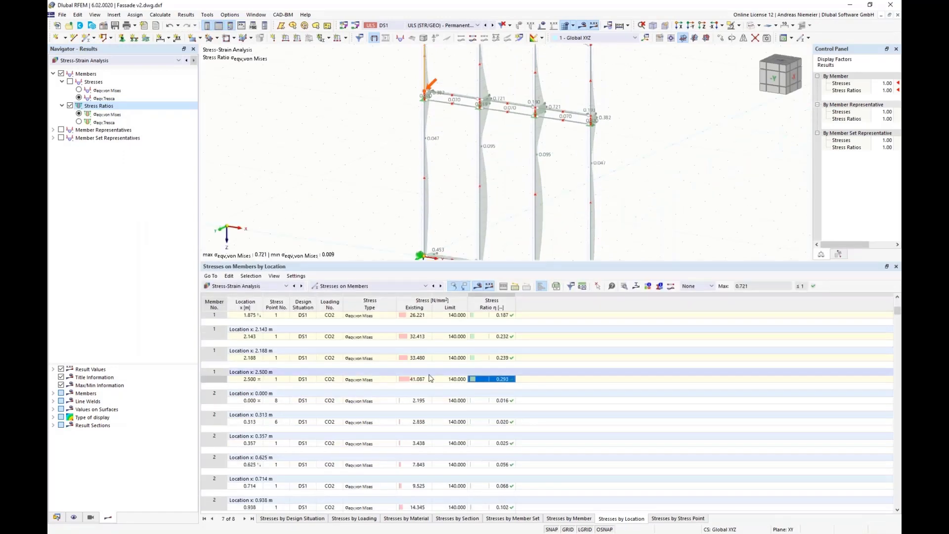
{"action": "scroll", "coordinate": [430, 391], "scroll_direction": "down", "scroll_amount": 5}
{"action": "scroll", "coordinate": [430, 391], "scroll_direction": "up", "scroll_amount": 8}
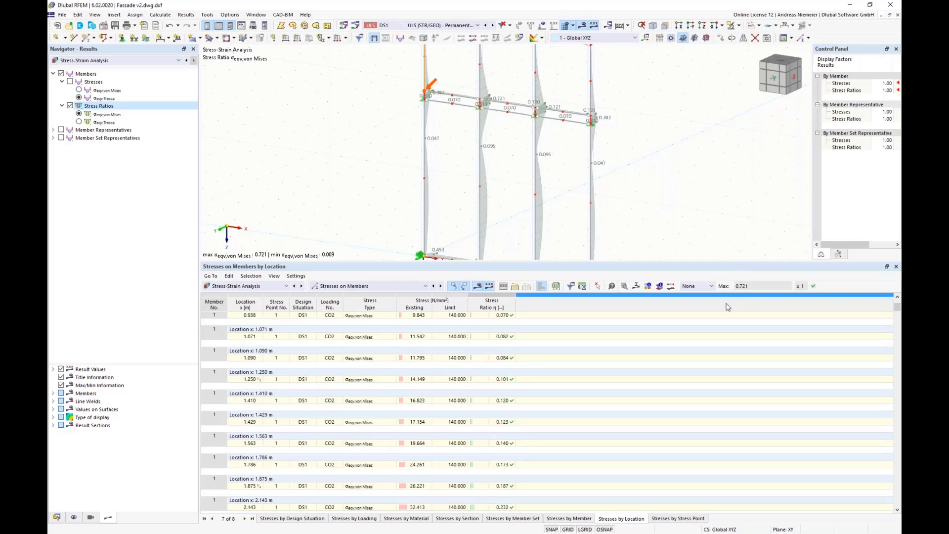
Display the table of stresses on member representatives and locate the governing stress ratio's position in the model
{"action": "left_click", "coordinate": [393, 286]}
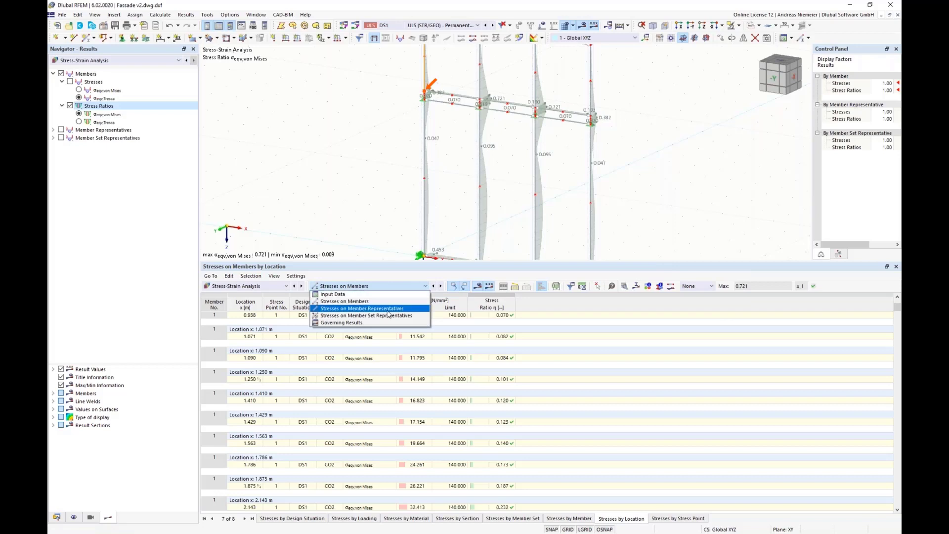
{"action": "left_click", "coordinate": [388, 309]}
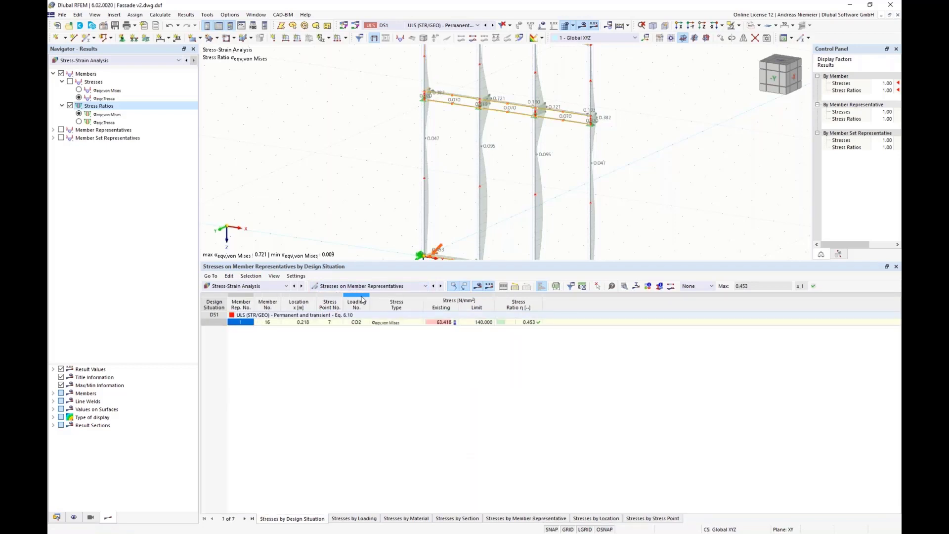
{"action": "left_click", "coordinate": [521, 322]}
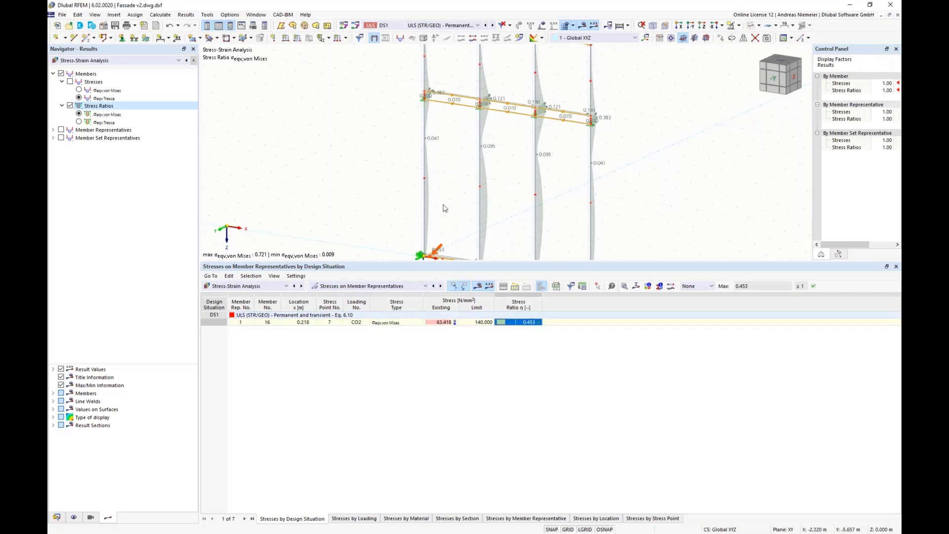
{"action": "scroll", "coordinate": [326, 214], "scroll_direction": "up", "scroll_amount": 1}
{"action": "middle_click_drag", "start_coordinate": [355, 200], "coordinate": [375, 148]}
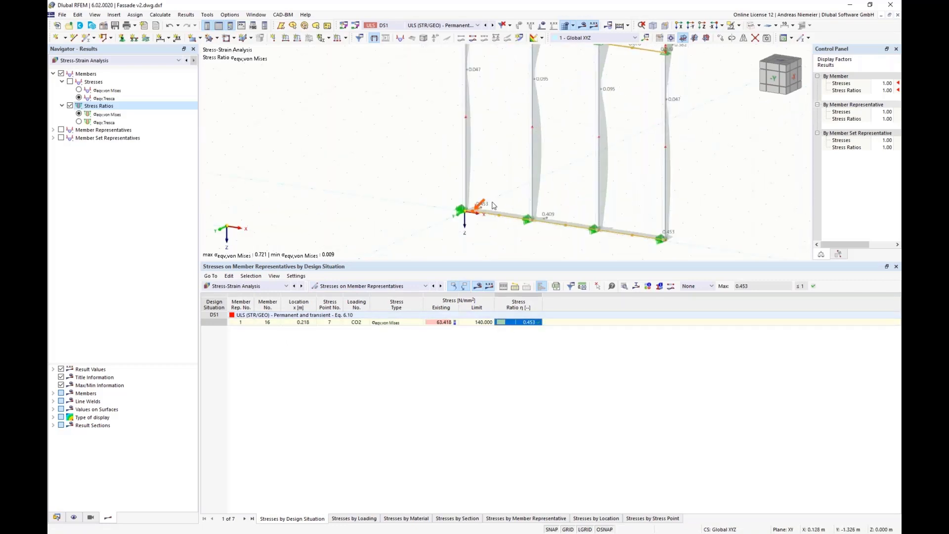
{"action": "scroll", "coordinate": [508, 178], "scroll_direction": "down", "scroll_amount": 3}
Display the table of stresses on member set representatives and give the model view more height
{"action": "left_click", "coordinate": [369, 286]}
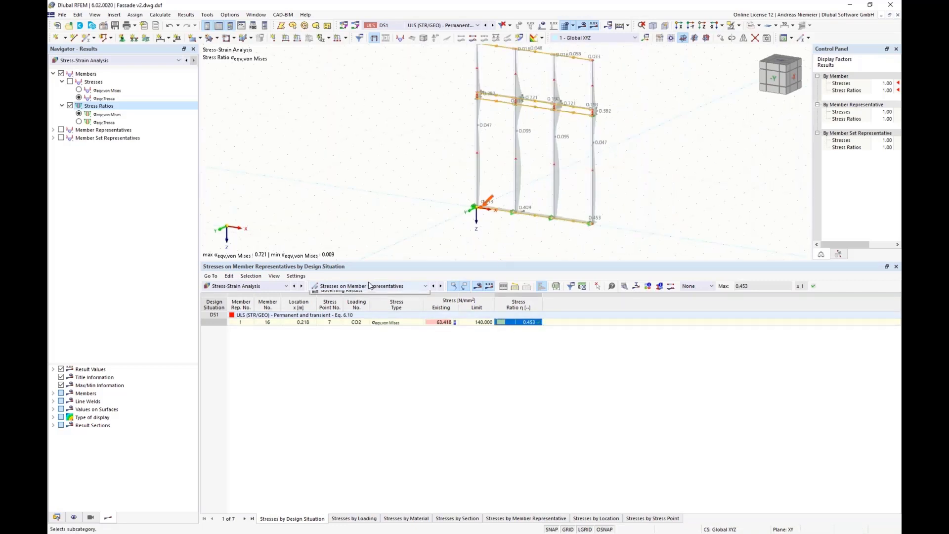
{"action": "left_click", "coordinate": [374, 315]}
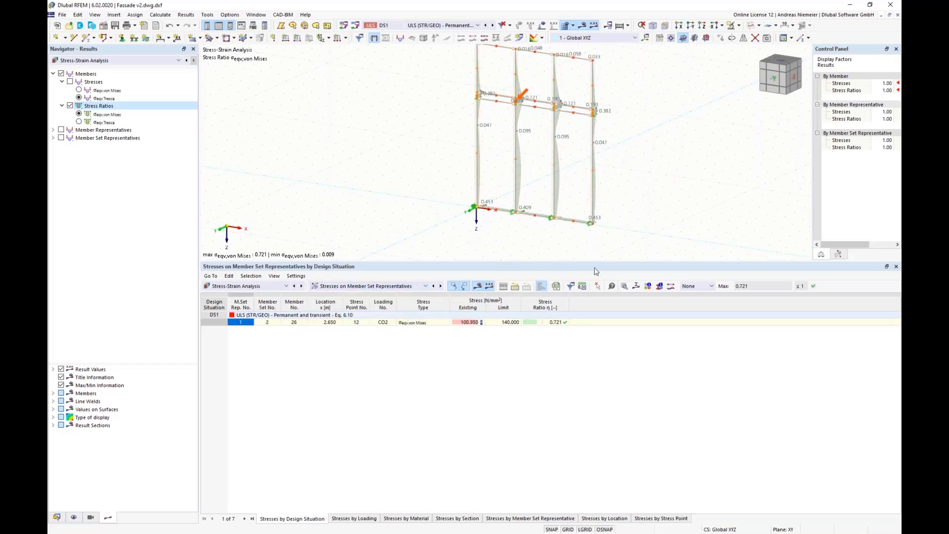
{"action": "left_click_drag", "start_coordinate": [418, 261], "coordinate": [417, 291]}
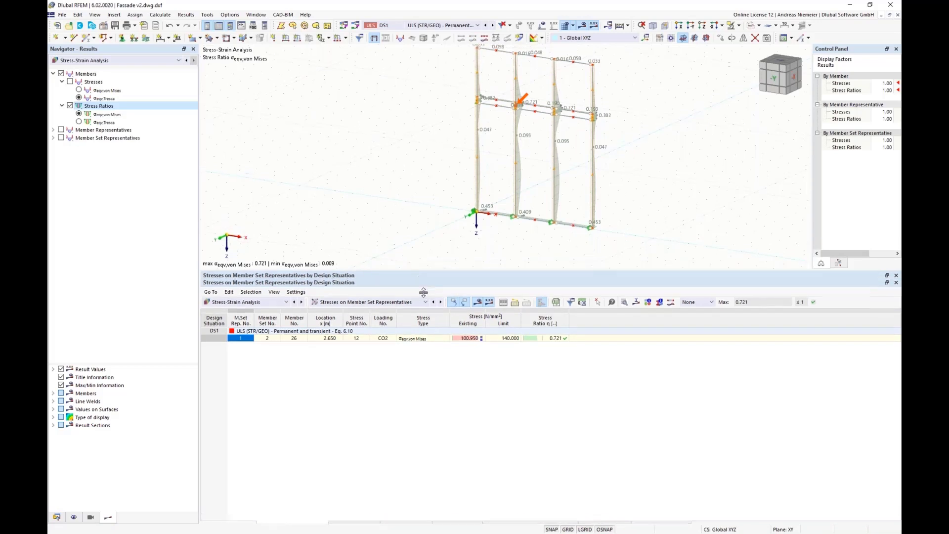
Replace the member results in the model with the member representatives' results and inspect the horizontal members at the intermediate supports
{"action": "left_click", "coordinate": [60, 73]}
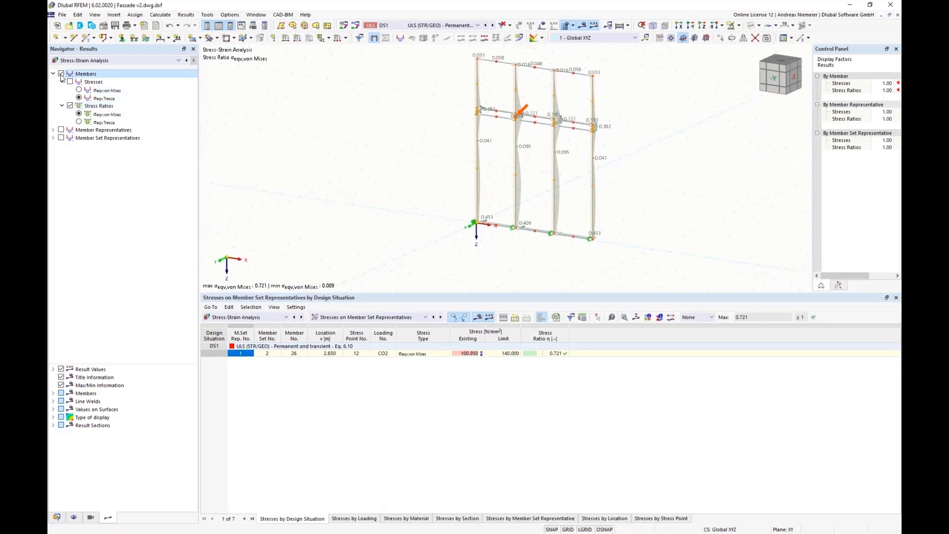
{"action": "left_click", "coordinate": [61, 129]}
{"action": "middle_click_drag", "start_coordinate": [359, 158], "coordinate": [368, 160], "text": "ctrl"}
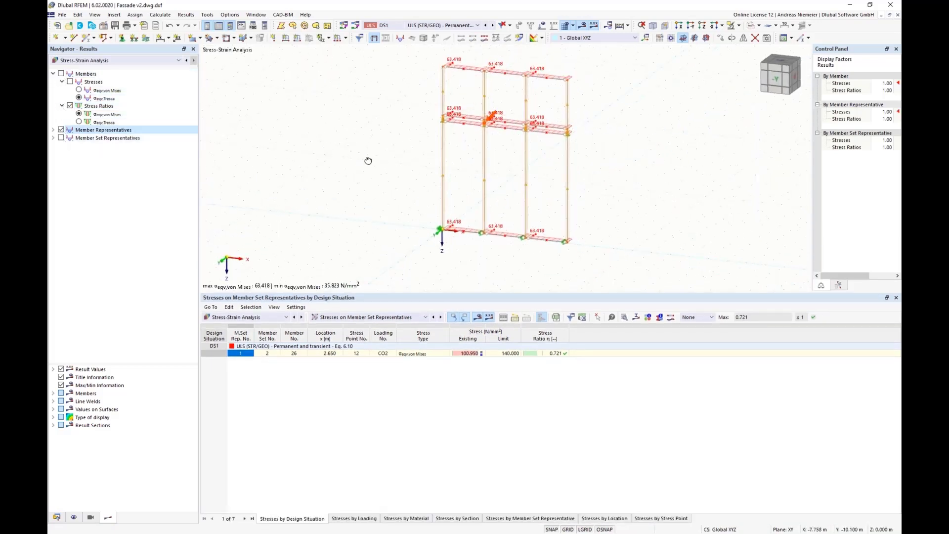
{"action": "scroll", "coordinate": [475, 124], "scroll_direction": "up", "scroll_amount": 2}
{"action": "scroll", "coordinate": [475, 125], "scroll_direction": "up", "scroll_amount": 3}
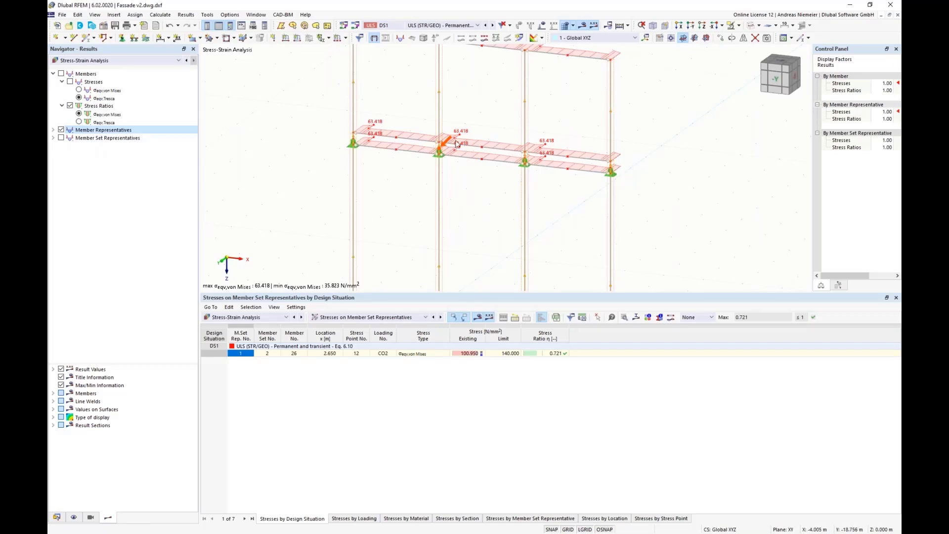
{"action": "scroll", "coordinate": [407, 195], "scroll_direction": "up", "scroll_amount": 2}
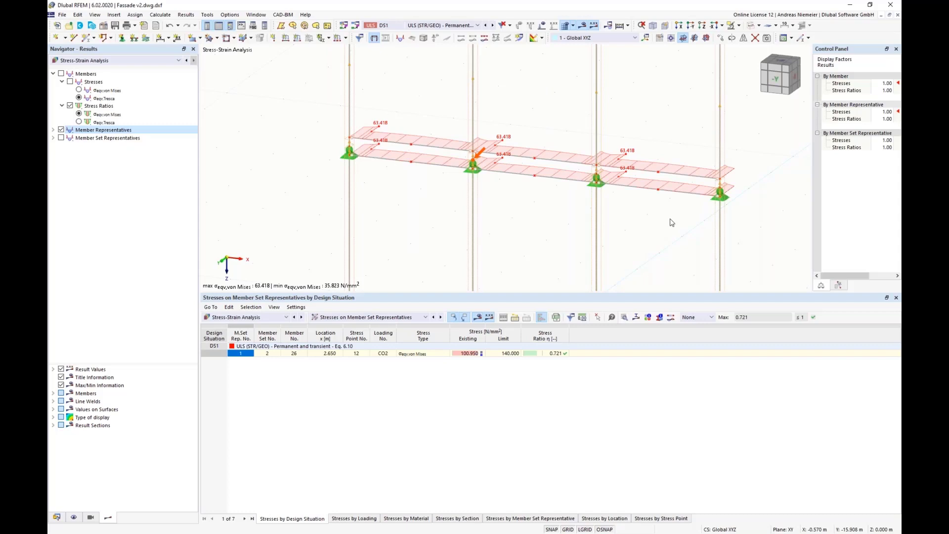
{"action": "scroll", "coordinate": [470, 184], "scroll_direction": "down", "scroll_amount": 5}
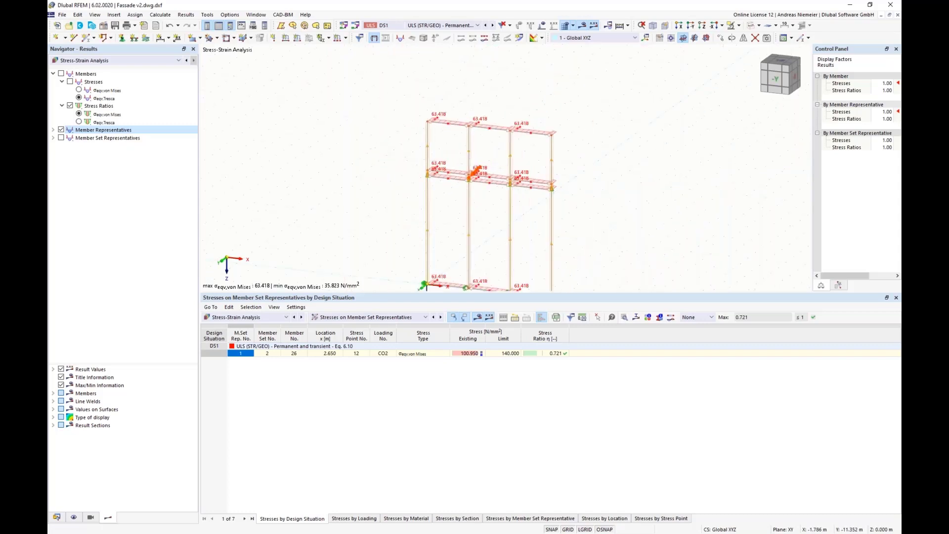
{"action": "mouse_move", "coordinate": [474, 182]}
{"action": "middle_mouse_down"}
{"action": "mouse_move", "coordinate": [474, 165]}
{"action": "mouse_move", "coordinate": [465, 198]}
{"action": "middle_mouse_up"}
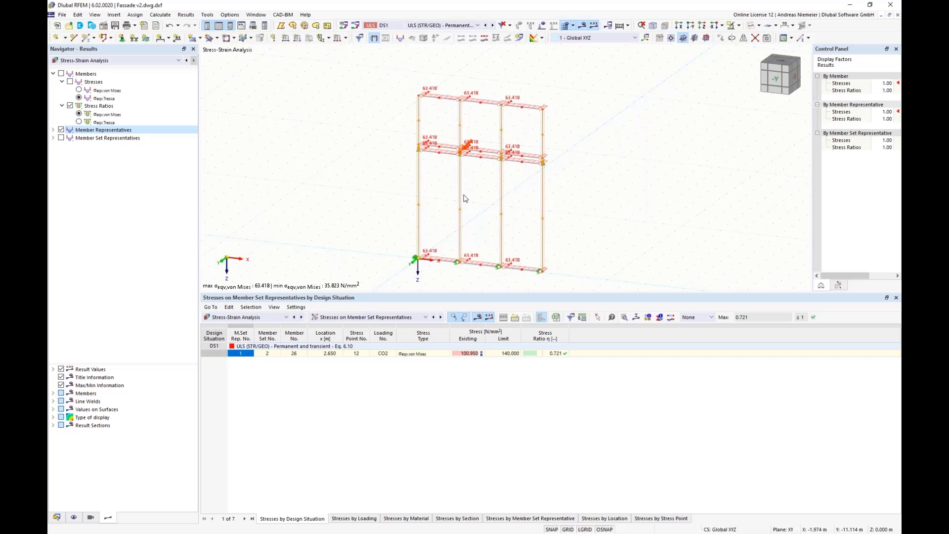
{"action": "scroll", "coordinate": [484, 174], "scroll_direction": "up", "scroll_amount": 3}
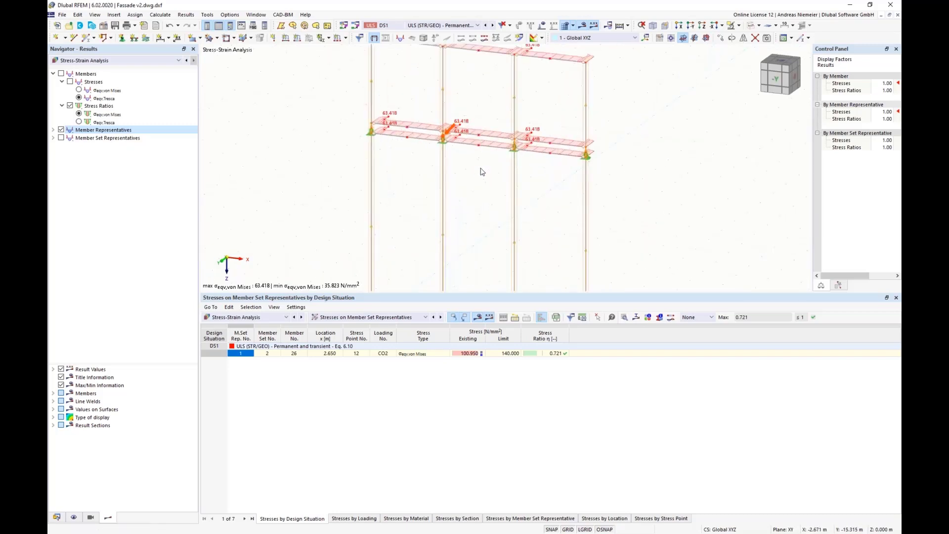
{"action": "scroll", "coordinate": [481, 172], "scroll_direction": "up", "scroll_amount": 5}
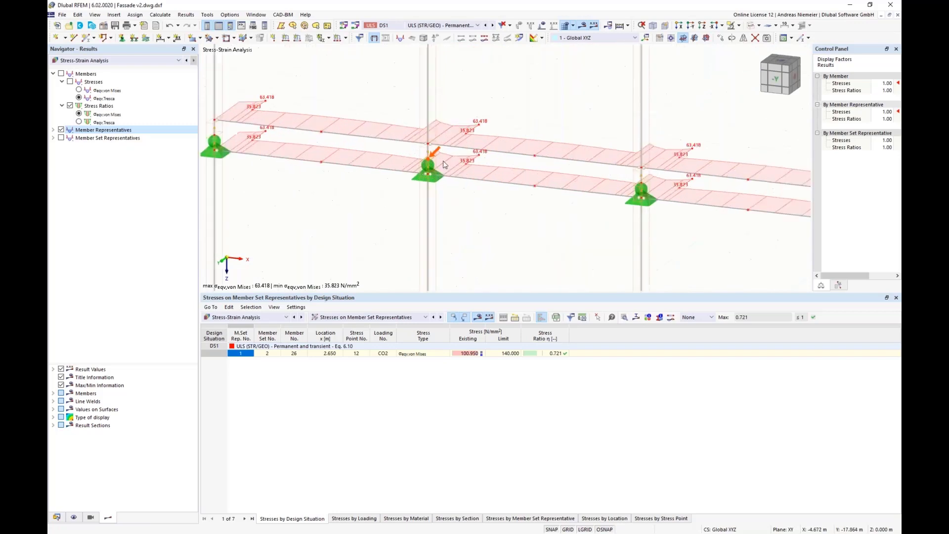
Switch to the static analysis results, show support reactions instead of global deformations, and examine the reaction forces at the intermediate supports
{"action": "left_click", "coordinate": [128, 61]}
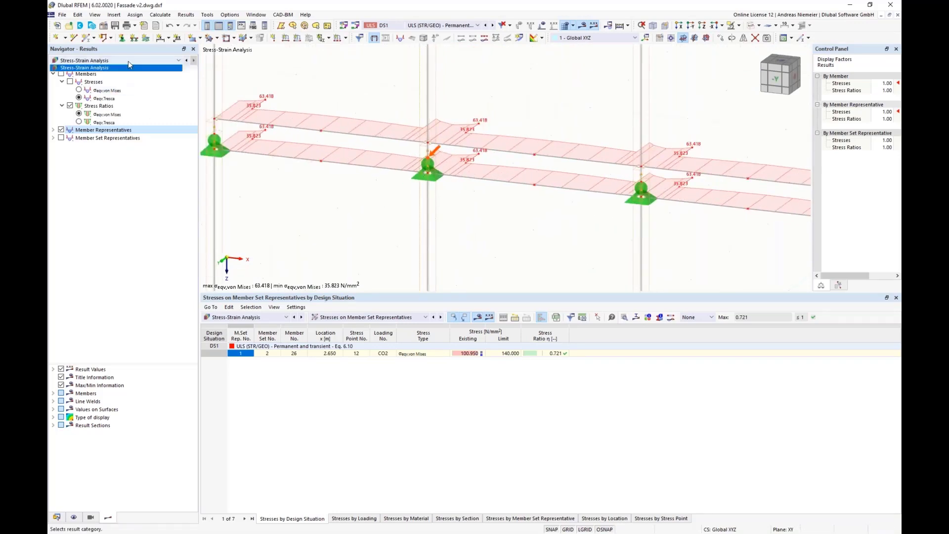
{"action": "left_click", "coordinate": [121, 75]}
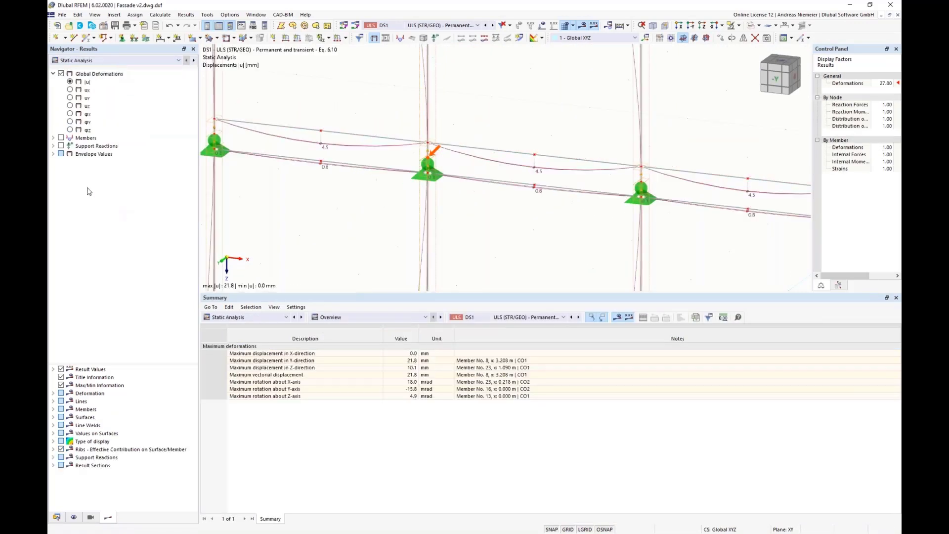
{"action": "left_click", "coordinate": [60, 146]}
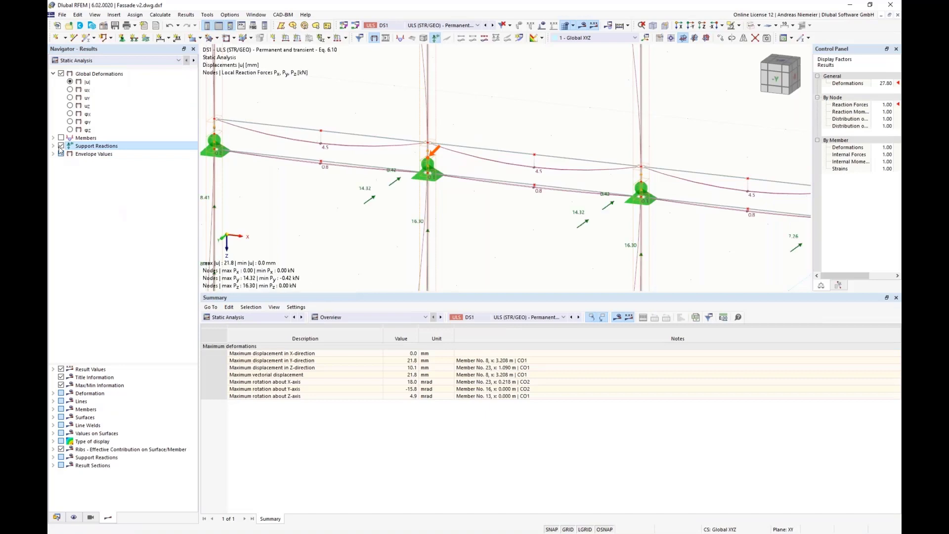
{"action": "left_click", "coordinate": [61, 74]}
{"action": "scroll", "coordinate": [368, 127], "scroll_direction": "down", "scroll_amount": 5}
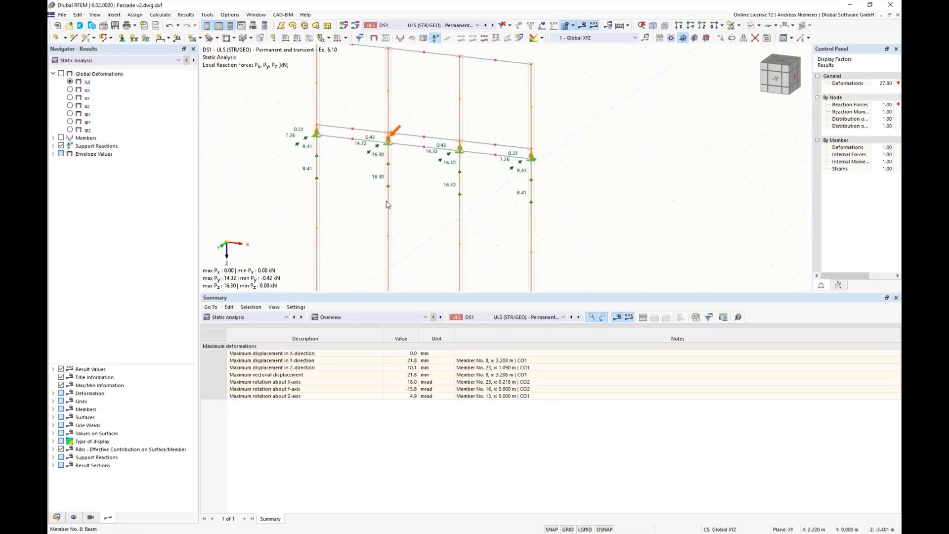
{"action": "scroll", "coordinate": [366, 154], "scroll_direction": "up", "scroll_amount": 3}
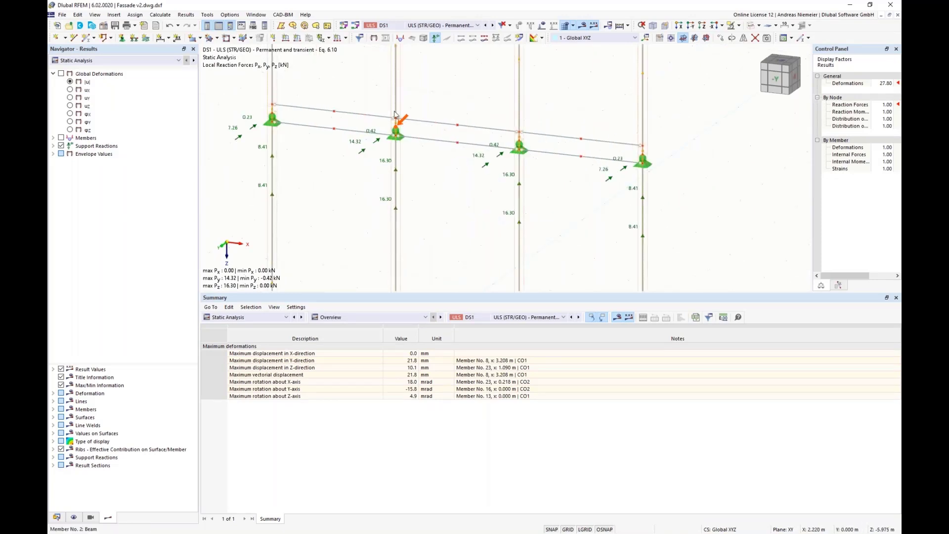
{"action": "scroll", "coordinate": [395, 114], "scroll_direction": "up", "scroll_amount": 2}
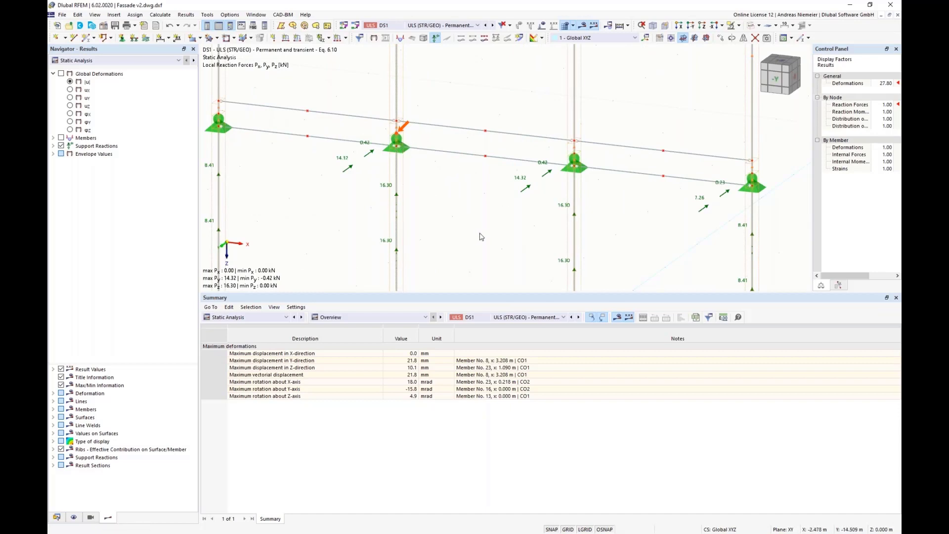
{"action": "scroll", "coordinate": [405, 165], "scroll_direction": "up", "scroll_amount": 3}
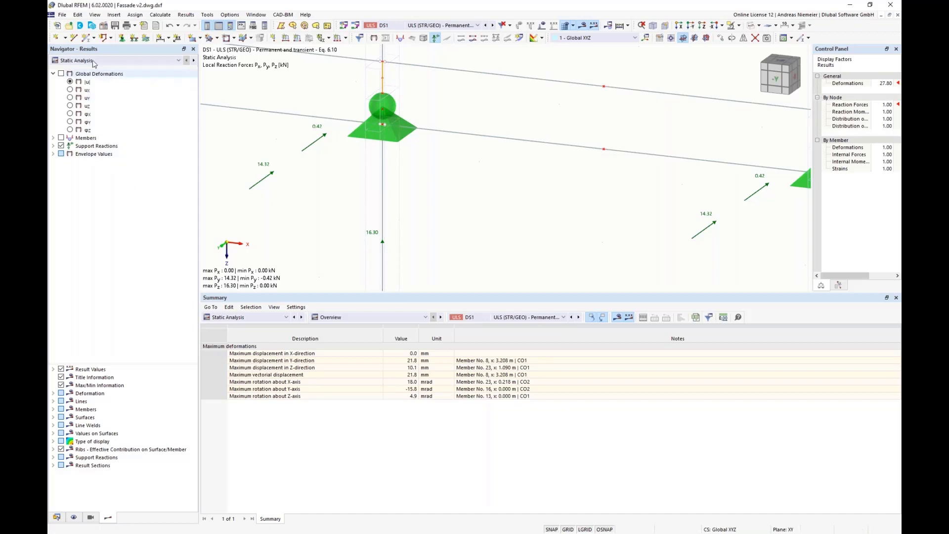
Create a blank 3D model named K5 in the PPO project with the Stress-Strain Analysis add-on activated
{"action": "left_click", "coordinate": [62, 15]}
{"action": "left_click", "coordinate": [445, 202]}
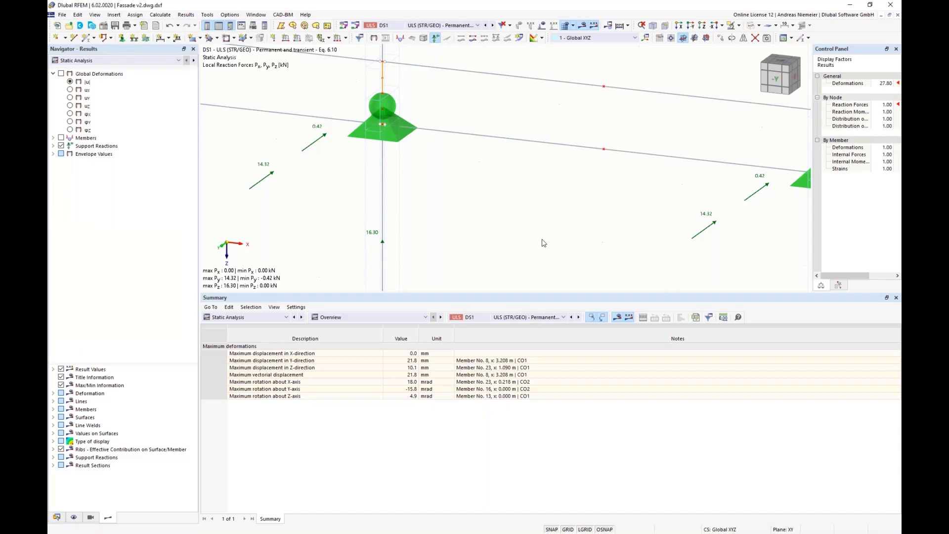
{"action": "key", "text": "ctrl+n"}
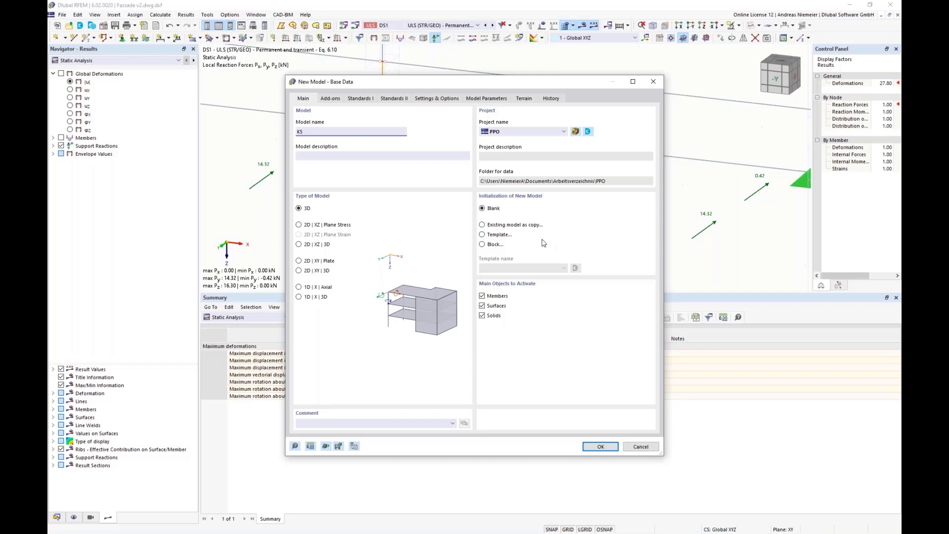
{"action": "left_click", "coordinate": [336, 99]}
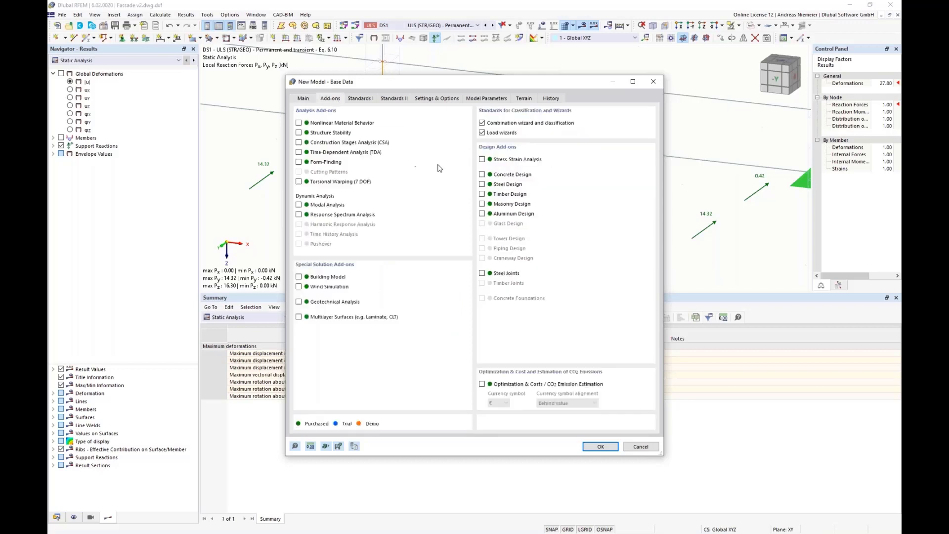
{"action": "left_click", "coordinate": [481, 159]}
{"action": "left_click", "coordinate": [611, 444]}
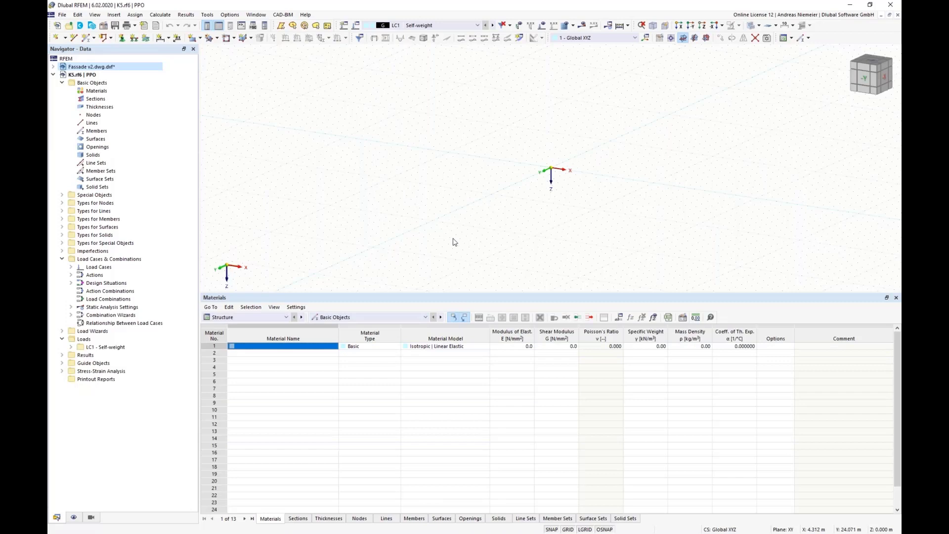
Paste the copied short vertical aluminium member into the new model with a zero displacement vector
{"action": "key", "text": "ctrl+v"}
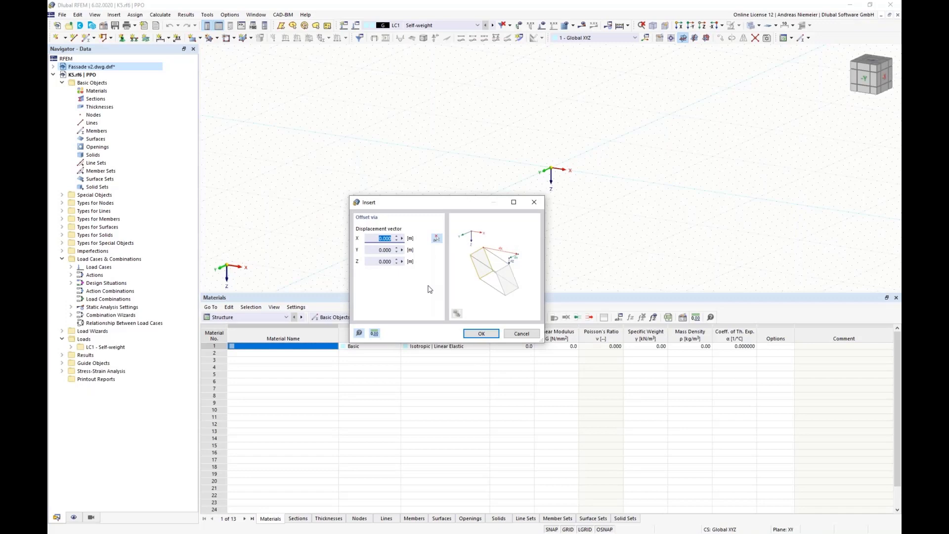
{"action": "left_click", "coordinate": [481, 334]}
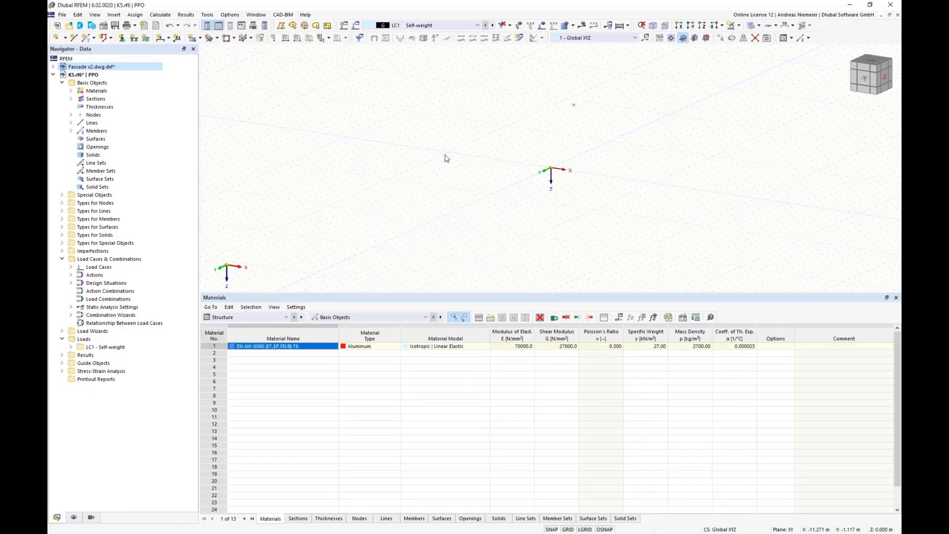
{"action": "scroll", "coordinate": [583, 97], "scroll_direction": "up", "scroll_amount": 5}
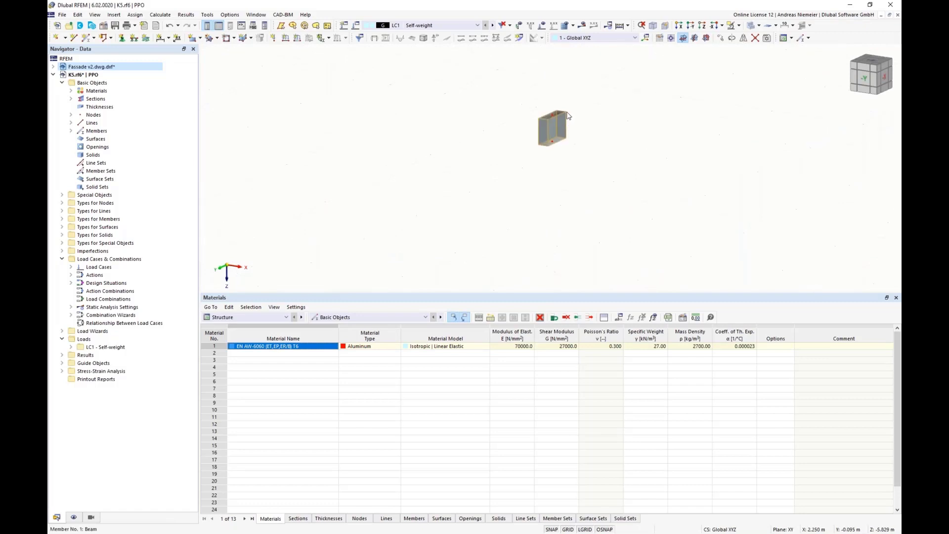
{"action": "scroll", "coordinate": [567, 116], "scroll_direction": "up", "scroll_amount": 4}
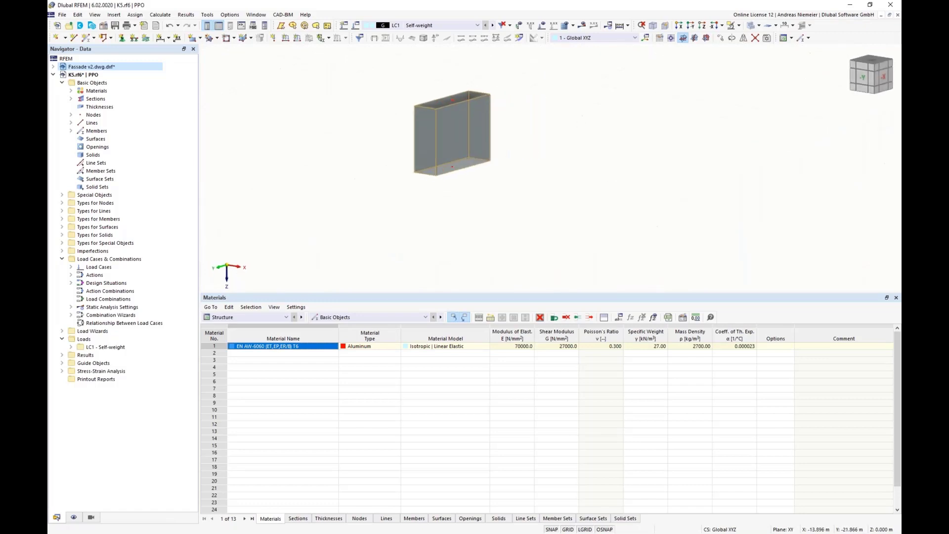
{"action": "middle_click_drag", "start_coordinate": [435, 110], "coordinate": [470, 154]}
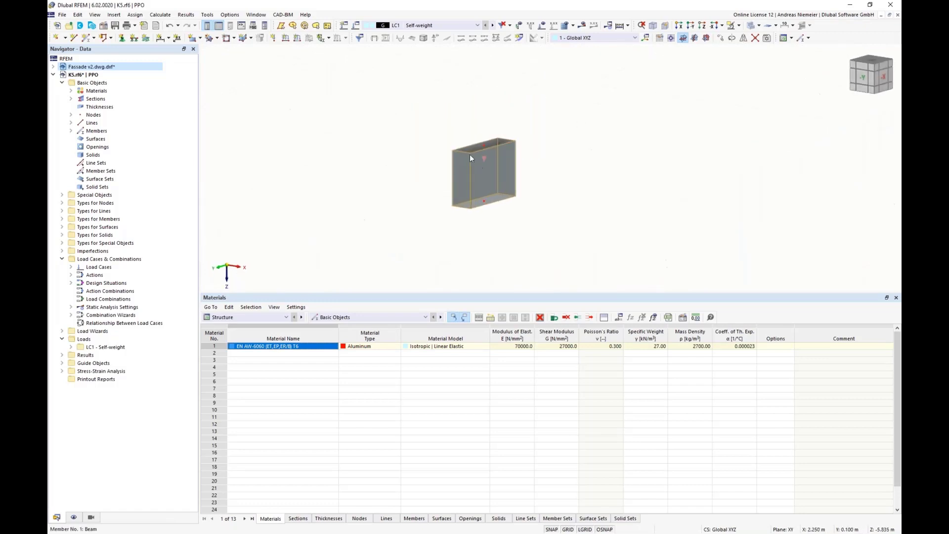
Display the model as a wireframe and generate surfaces from the pasted member
{"action": "left_click", "coordinate": [765, 26]}
{"action": "left_click", "coordinate": [766, 35]}
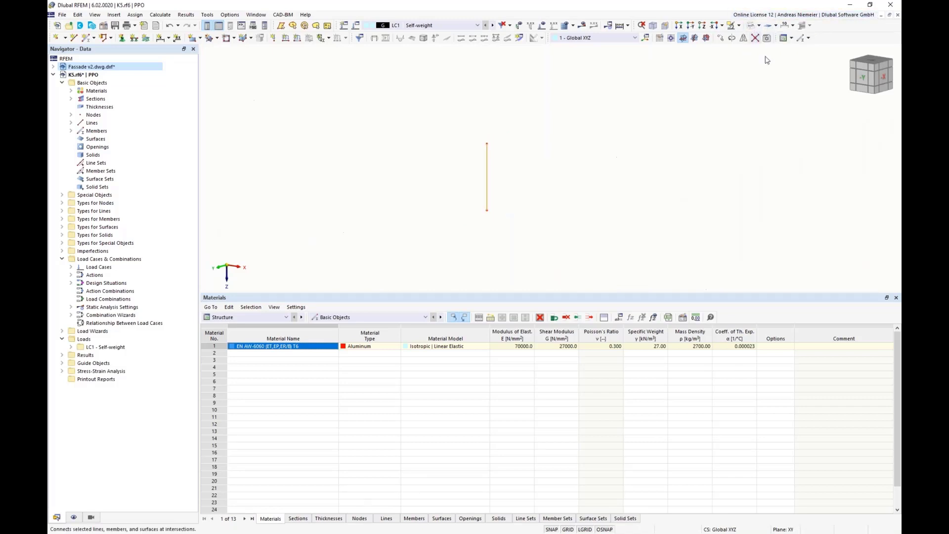
{"action": "left_click", "coordinate": [534, 204]}
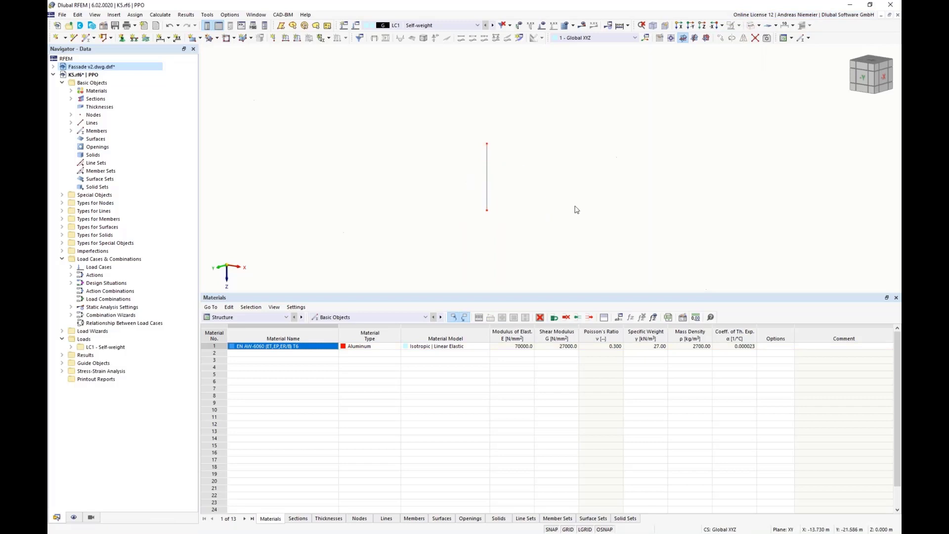
{"action": "right_click", "coordinate": [487, 181]}
{"action": "mouse_move", "coordinate": [624, 209]}
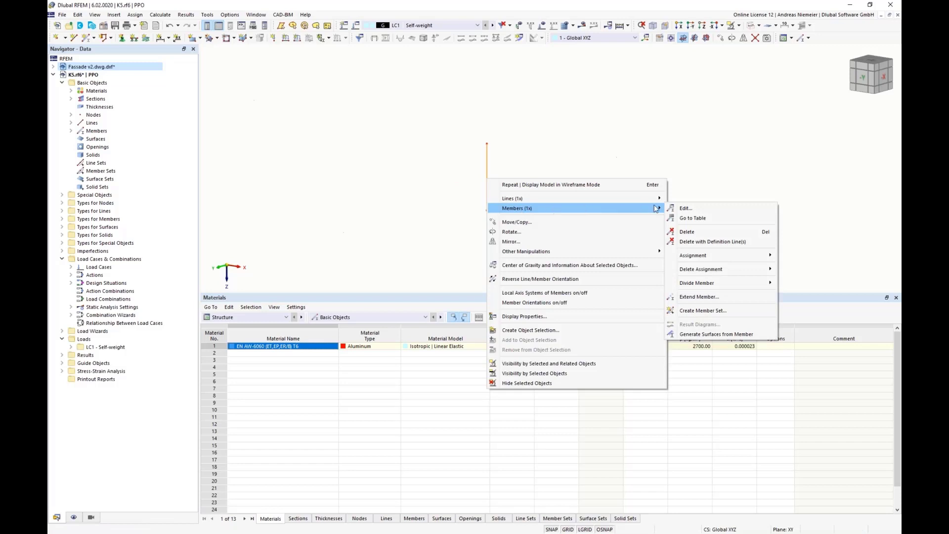
{"action": "left_click", "coordinate": [705, 335]}
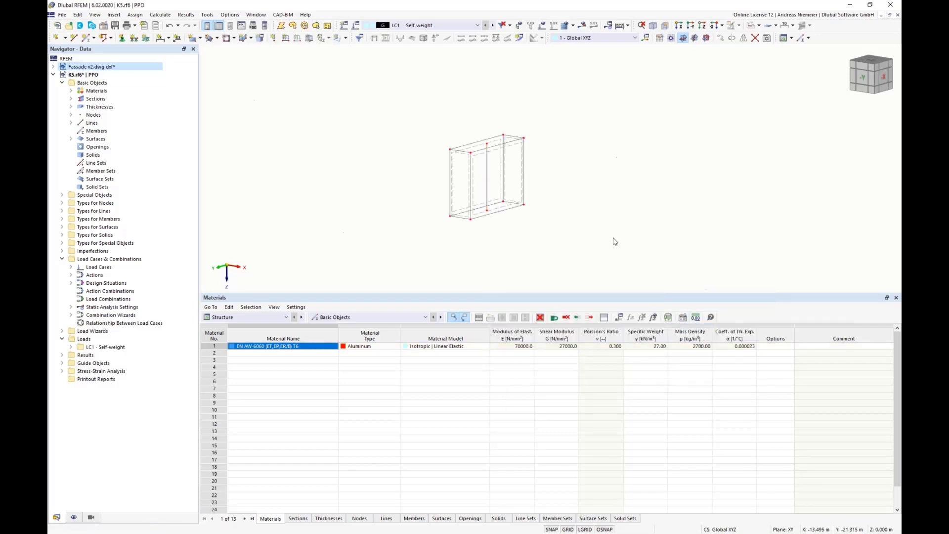
Delete the member, the generated surfaces and their upper and vertical lines, keeping only the rectangular outline at the base
{"action": "scroll", "coordinate": [470, 150], "scroll_direction": "up", "scroll_amount": 2}
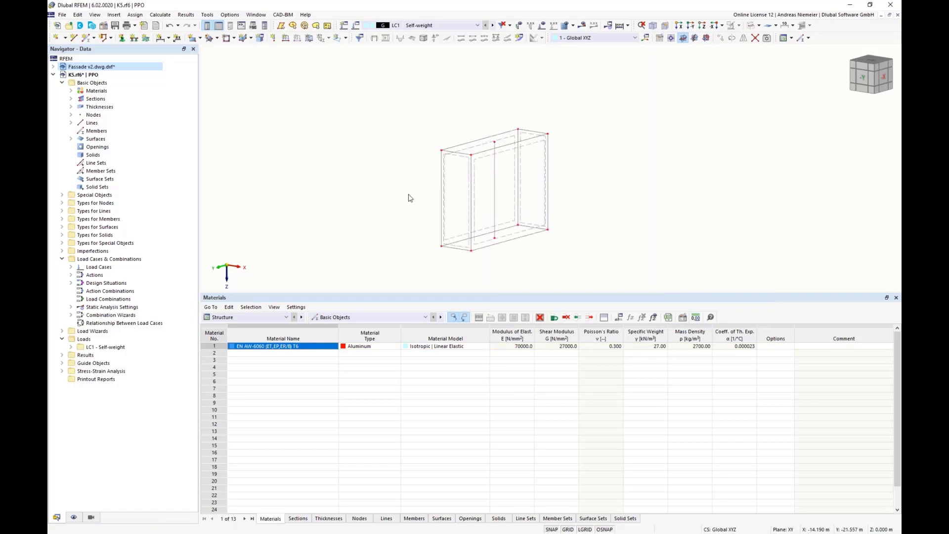
{"action": "mouse_move", "coordinate": [411, 197]}
{"action": "middle_mouse_down", "text": "ctrl"}
{"action": "mouse_move", "coordinate": [561, 195]}
{"action": "mouse_move", "coordinate": [404, 187]}
{"action": "middle_mouse_up", "text": "ctrl"}
{"action": "mouse_move", "coordinate": [404, 186]}
{"action": "right_mouse_down", "text": "ctrl"}
{"action": "mouse_move", "coordinate": [443, 203]}
{"action": "mouse_move", "coordinate": [398, 184]}
{"action": "right_mouse_up", "text": "ctrl"}
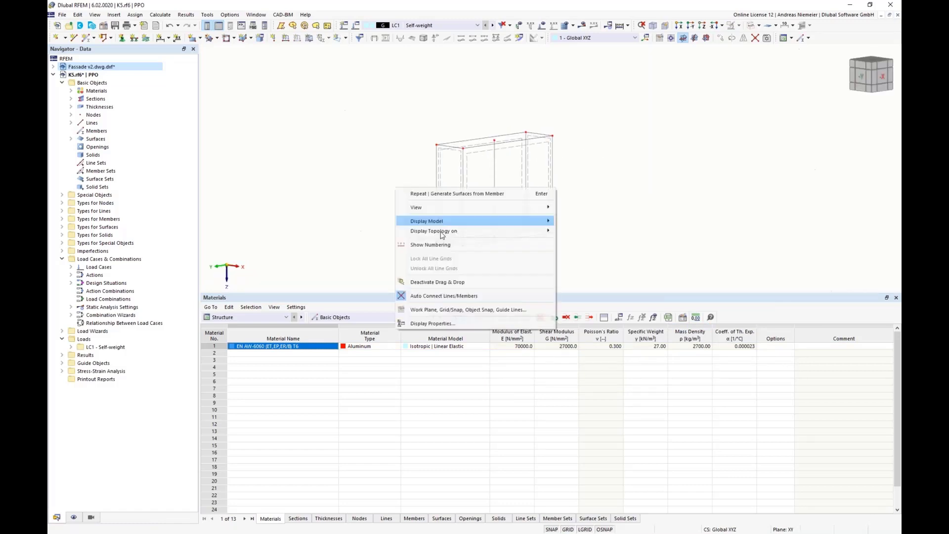
{"action": "left_click", "coordinate": [646, 196]}
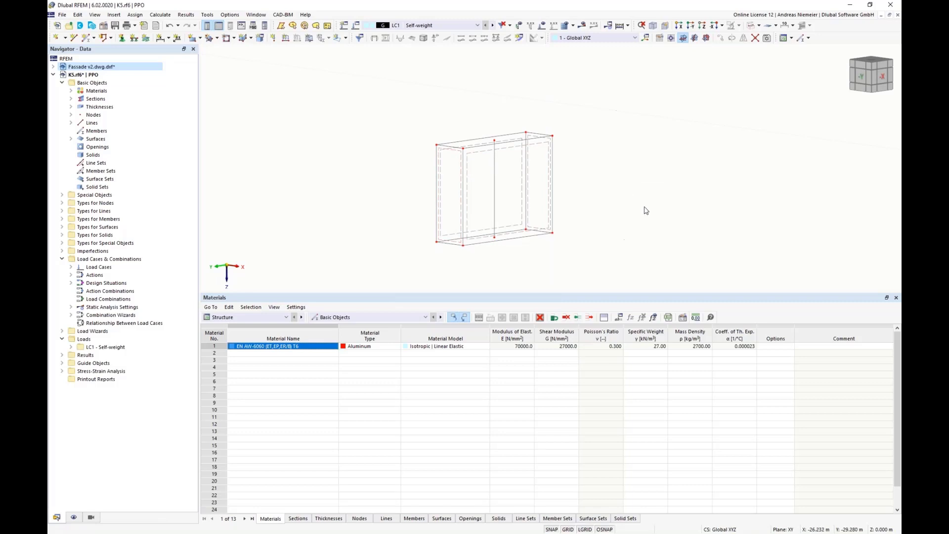
{"action": "left_click_drag", "start_coordinate": [599, 178], "coordinate": [360, 74]}
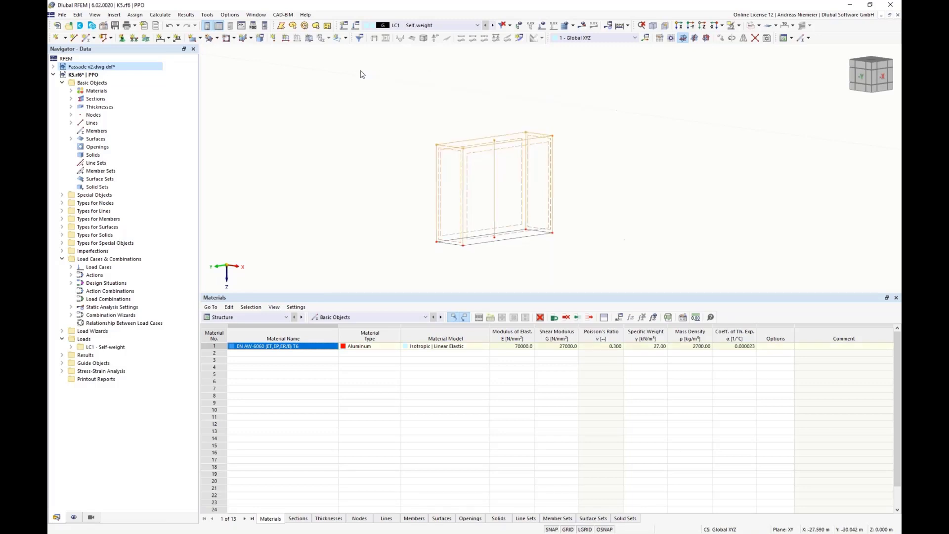
{"action": "key", "text": "Delete"}
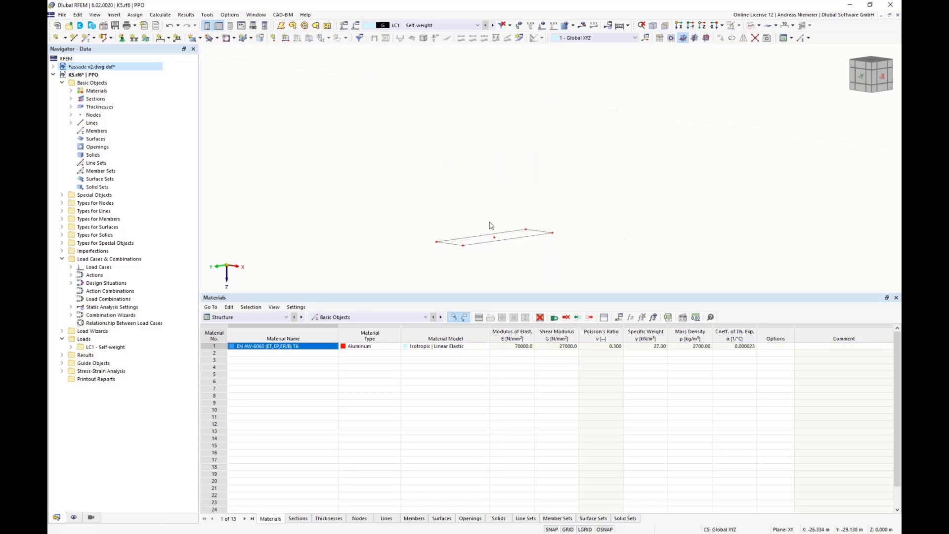
View the base rectangle in plan along the Z-axis and hide the tables to enlarge the model view
{"action": "left_click", "coordinate": [705, 40]}
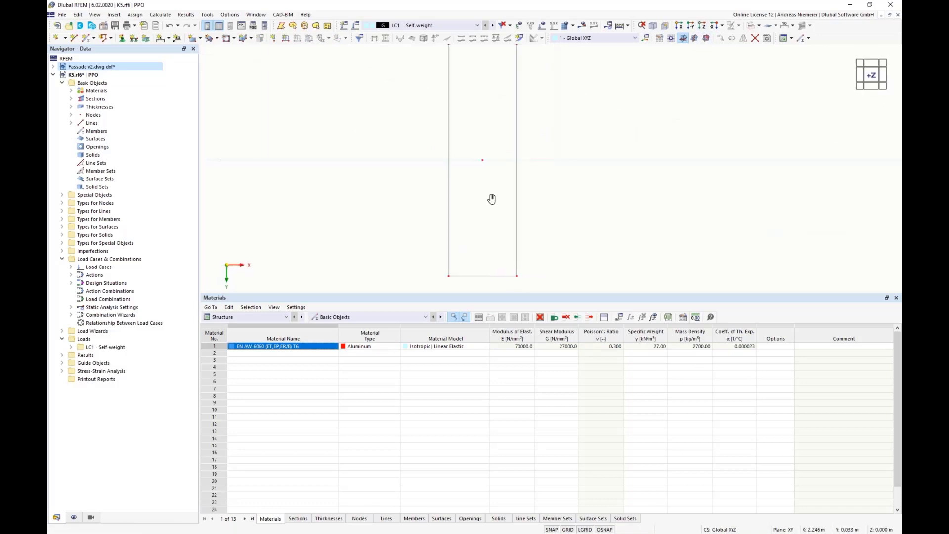
{"action": "left_click", "coordinate": [218, 25]}
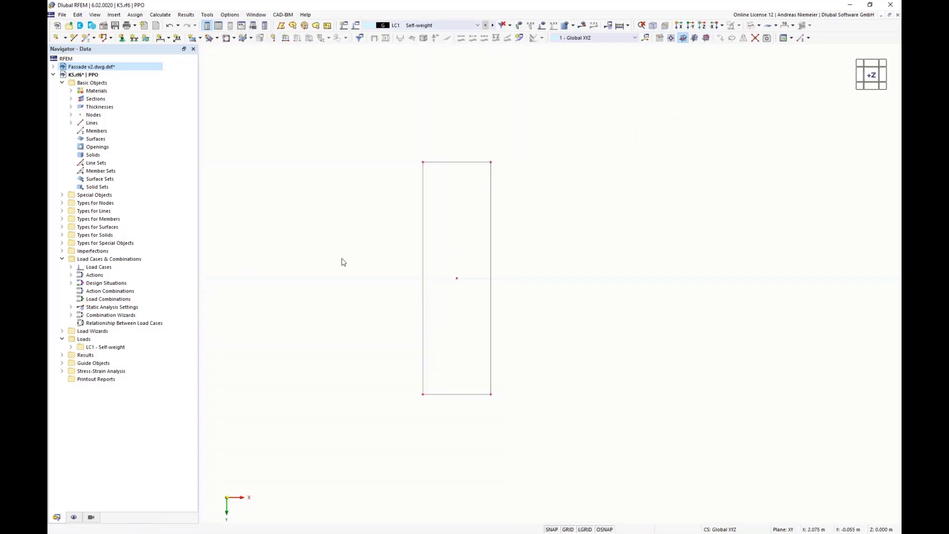
{"action": "scroll", "coordinate": [620, 270], "scroll_direction": "up", "scroll_amount": 1}
{"action": "middle_click_drag", "start_coordinate": [599, 269], "coordinate": [615, 283]}
{"action": "scroll", "coordinate": [612, 282], "scroll_direction": "down", "scroll_amount": 1}
{"action": "scroll", "coordinate": [567, 386], "scroll_direction": "up", "scroll_amount": 1}
{"action": "scroll", "coordinate": [556, 387], "scroll_direction": "down", "scroll_amount": 1}
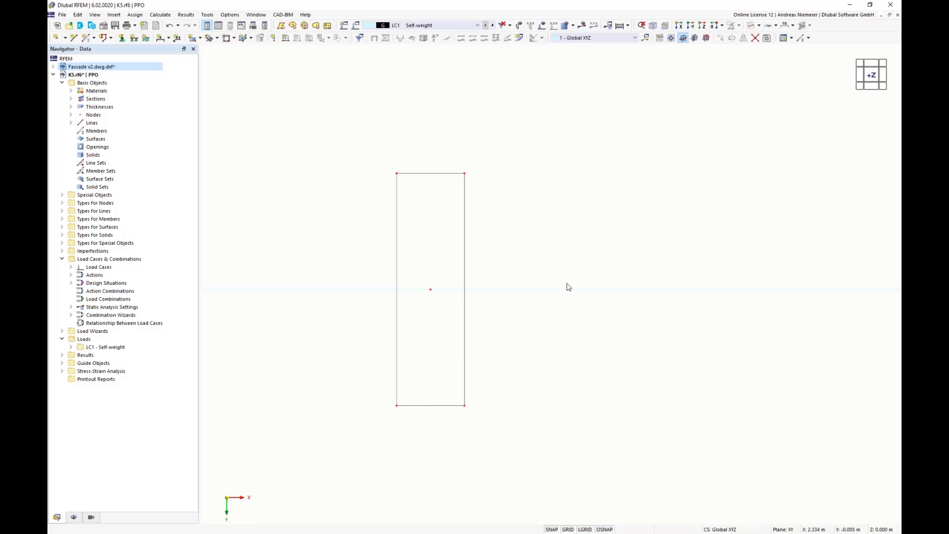
Set up a move/copy of the rectangle's right long edge with Create copy enabled, and change the model's length unit to mm
{"action": "left_click", "coordinate": [464, 344]}
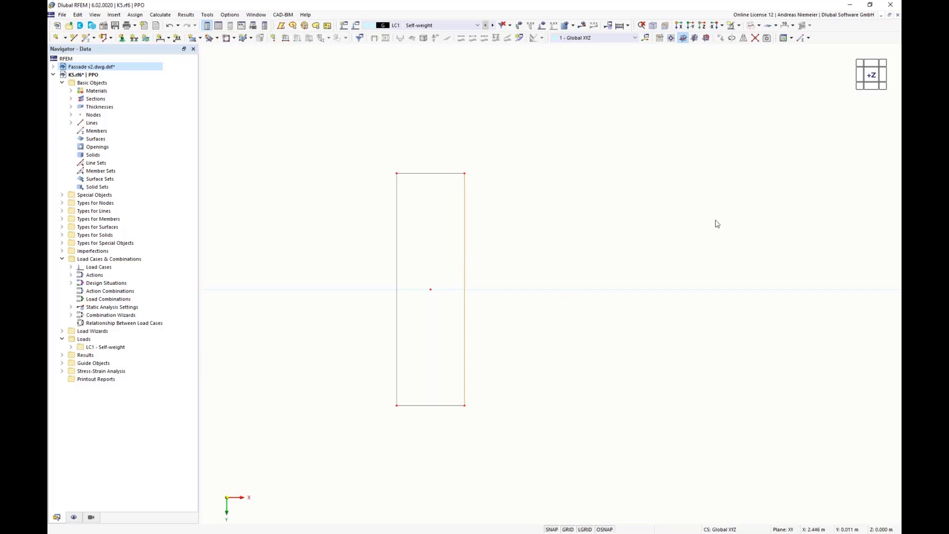
{"action": "left_click", "coordinate": [720, 38]}
{"action": "left_click_drag", "start_coordinate": [487, 156], "coordinate": [685, 176]}
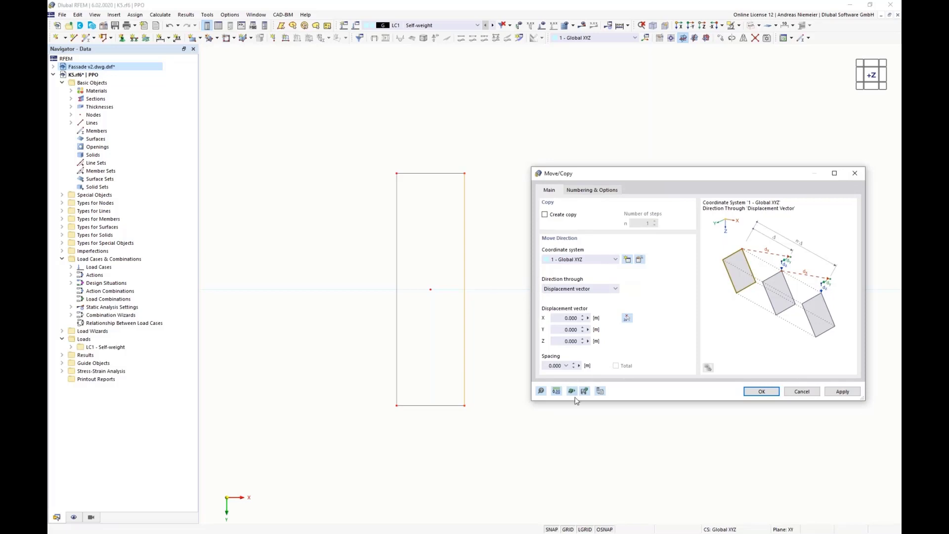
{"action": "left_click", "coordinate": [550, 218]}
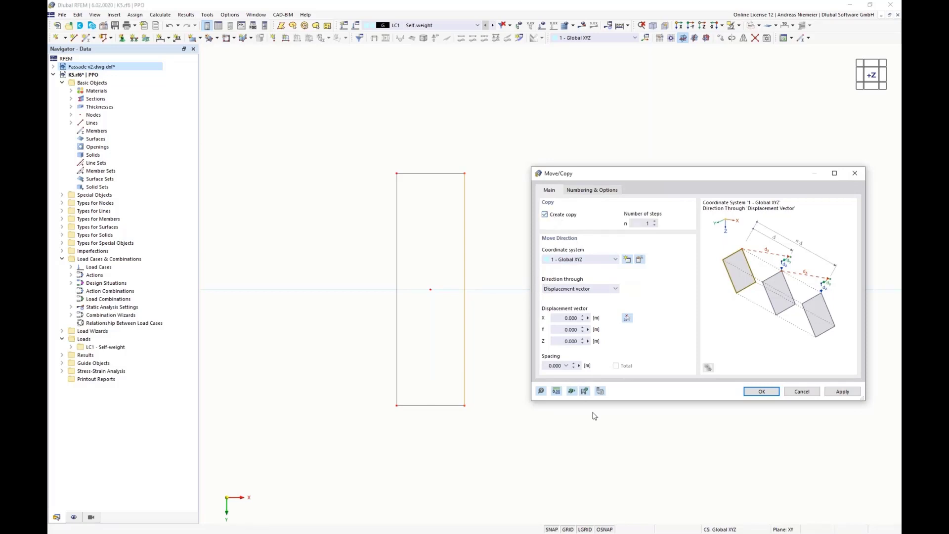
{"action": "left_click", "coordinate": [557, 391]}
{"action": "left_click", "coordinate": [778, 181]}
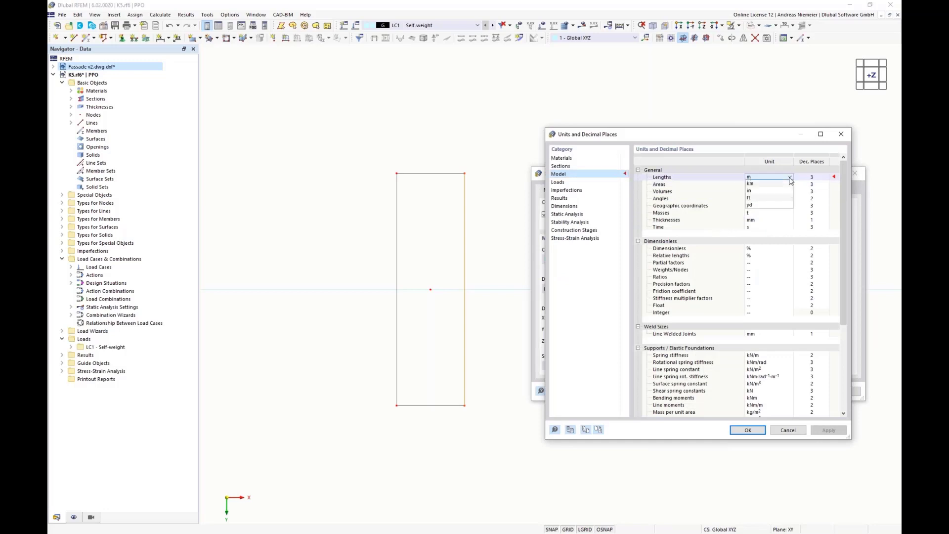
{"action": "left_click", "coordinate": [776, 191]}
{"action": "left_click", "coordinate": [747, 430]}
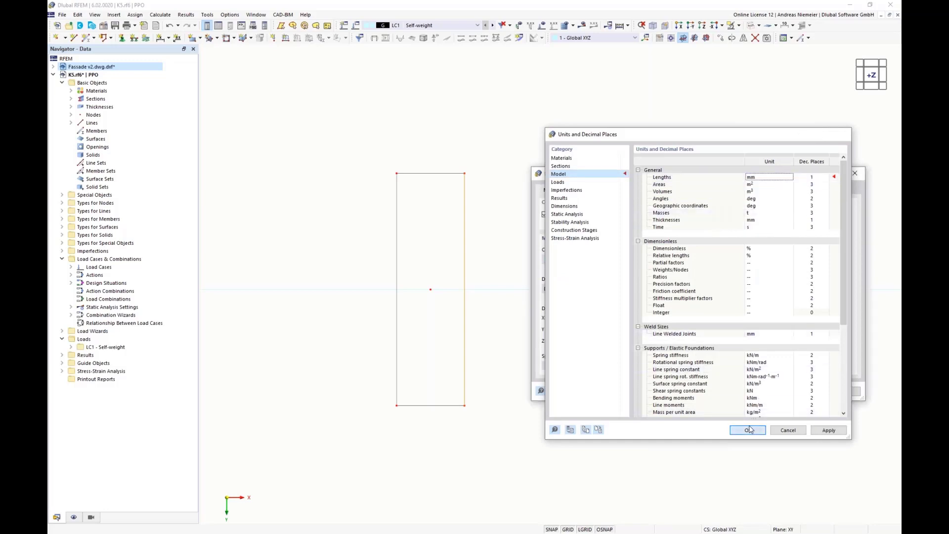
Copy the rectangle's right long edge once with an X displacement of 1,5+5 mm
{"action": "left_click", "coordinate": [561, 318]}
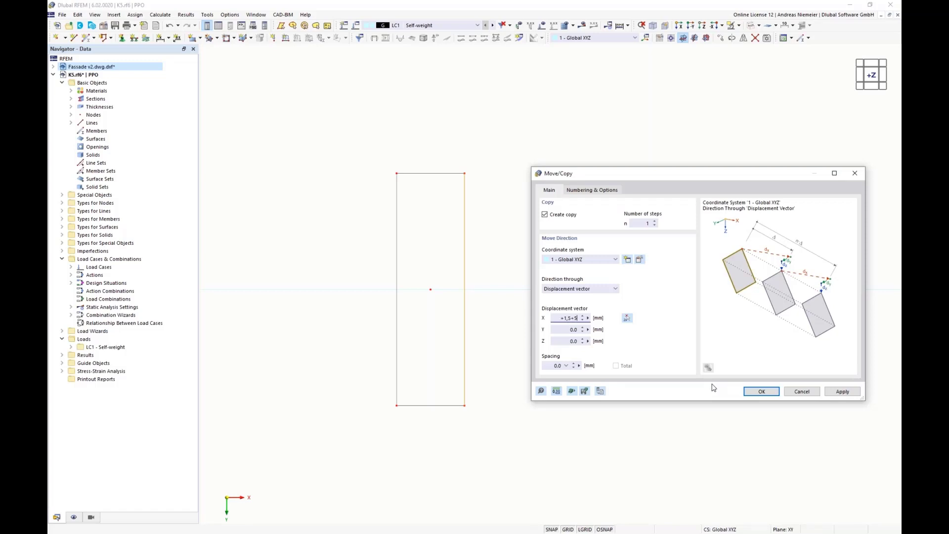
{"action": "left_click", "coordinate": [575, 329]}
{"action": "left_click", "coordinate": [760, 392]}
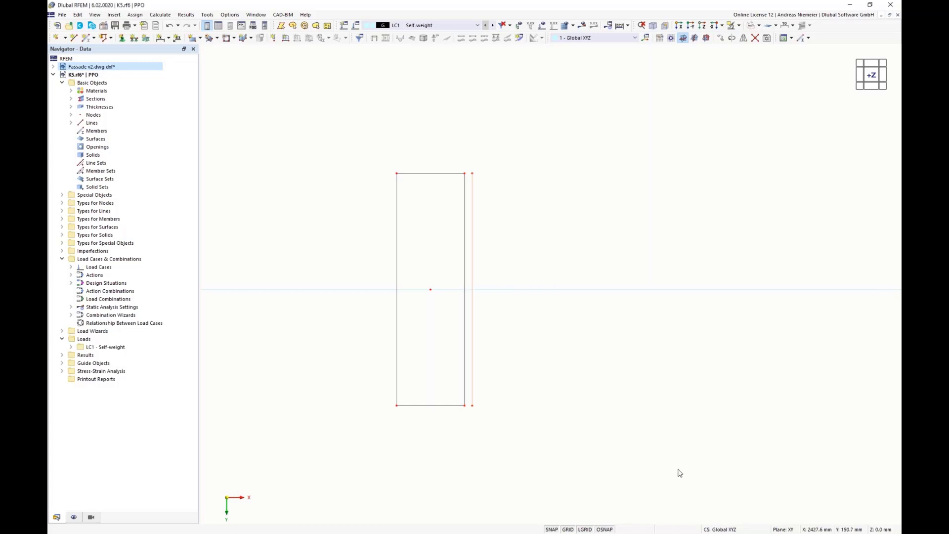
Copy the offset line to the same distance outside the rectangle's opposite long edge, and move both offset lines' +Y end nodes -30 mm in Y
{"action": "left_click", "coordinate": [466, 300]}
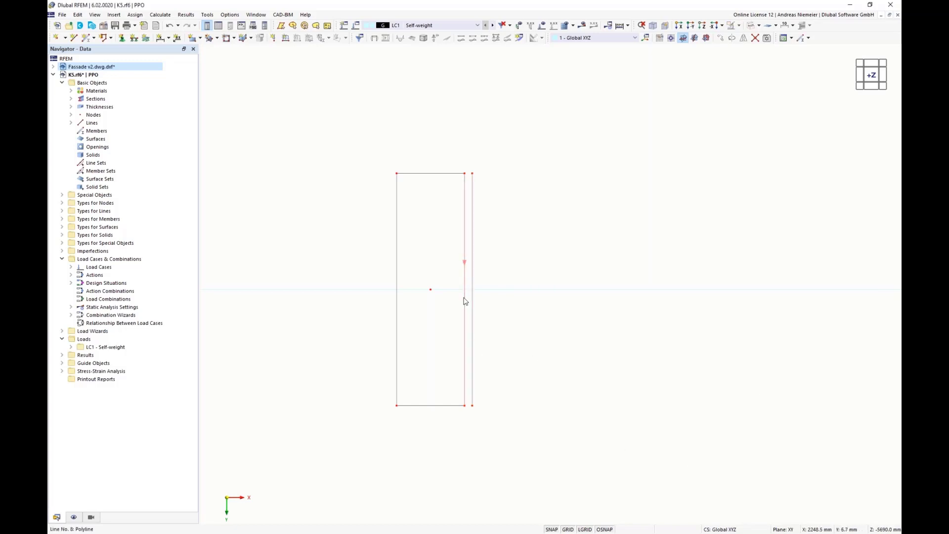
{"action": "left_click_drag", "start_coordinate": [474, 179], "coordinate": [399, 180]}
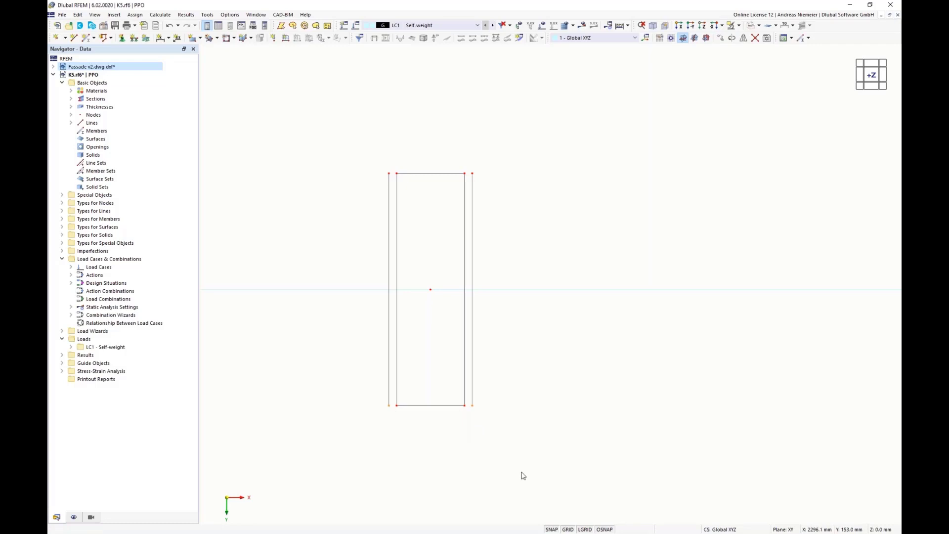
{"action": "left_click", "coordinate": [719, 39]}
{"action": "left_click_drag", "start_coordinate": [553, 153], "coordinate": [789, 162]}
{"action": "left_click", "coordinate": [596, 205]}
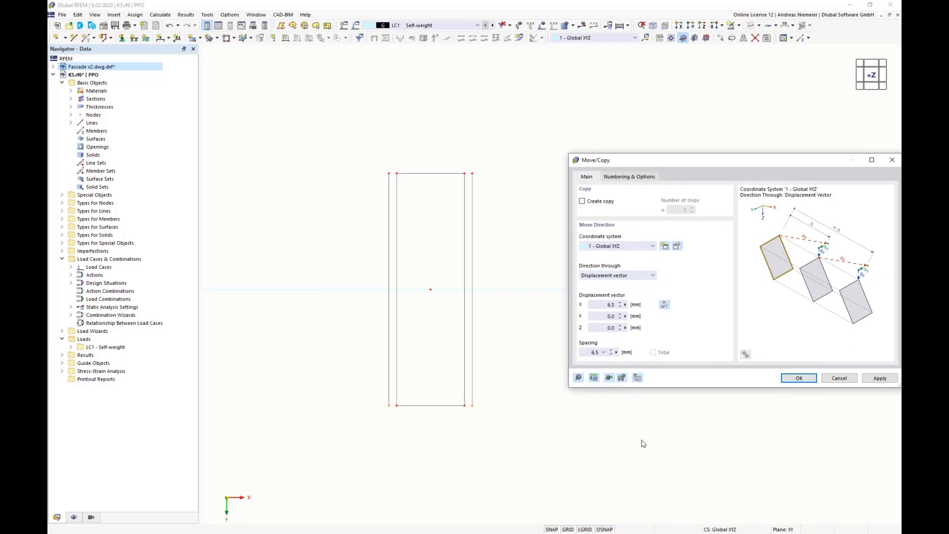
{"action": "left_click", "coordinate": [609, 316]}
{"action": "left_click", "coordinate": [599, 305]}
{"action": "left_click", "coordinate": [808, 379]}
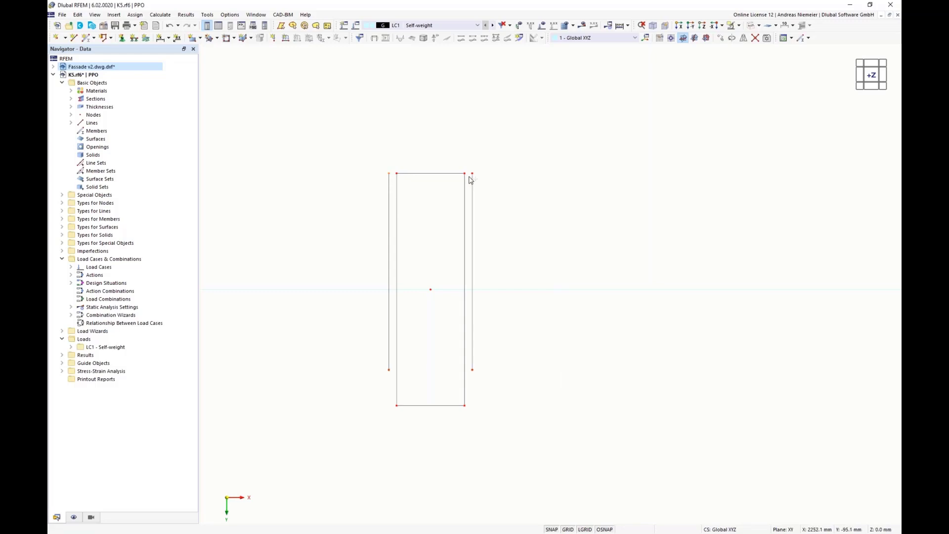
Move the opposite end nodes of both offset lines by -57.5 mm in Y, extending them past the rectangle's short edge
{"action": "left_click", "coordinate": [720, 38]}
{"action": "left_click_drag", "start_coordinate": [557, 151], "coordinate": [778, 267]}
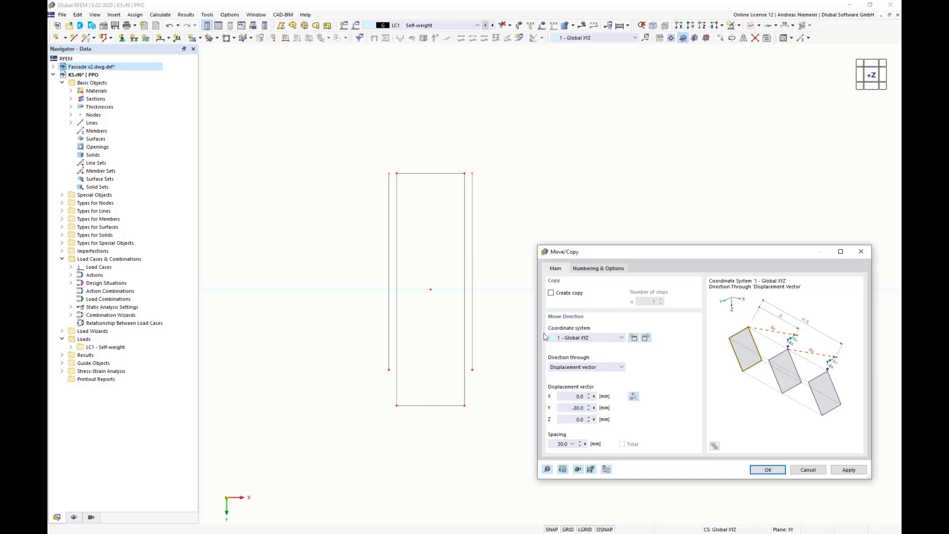
{"action": "left_click_drag", "start_coordinate": [564, 409], "coordinate": [610, 407]}
{"action": "type", "text": "-50-5"}
{"action": "left_click", "coordinate": [766, 469]}
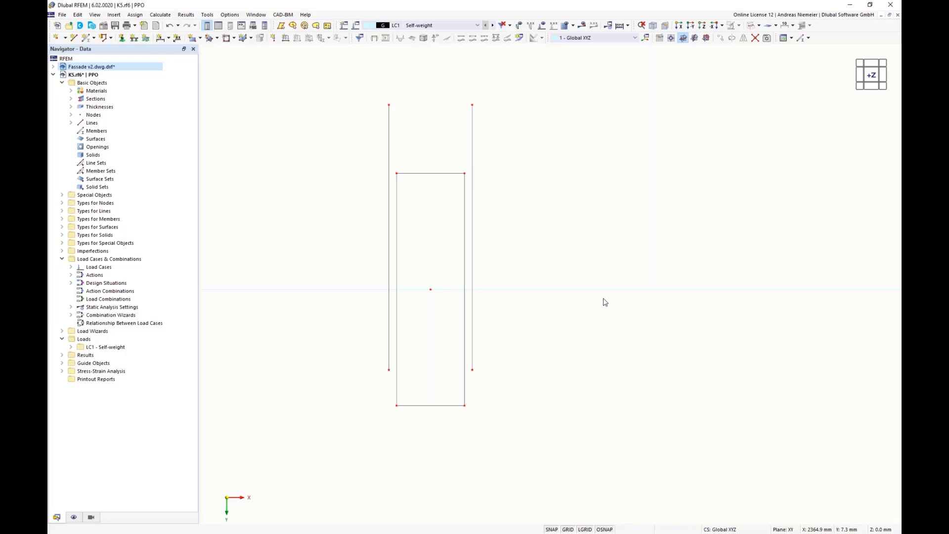
In an axonometric view, move both offset lines by -50 mm in Z with zero Y displacement
{"action": "left_click", "coordinate": [652, 26]}
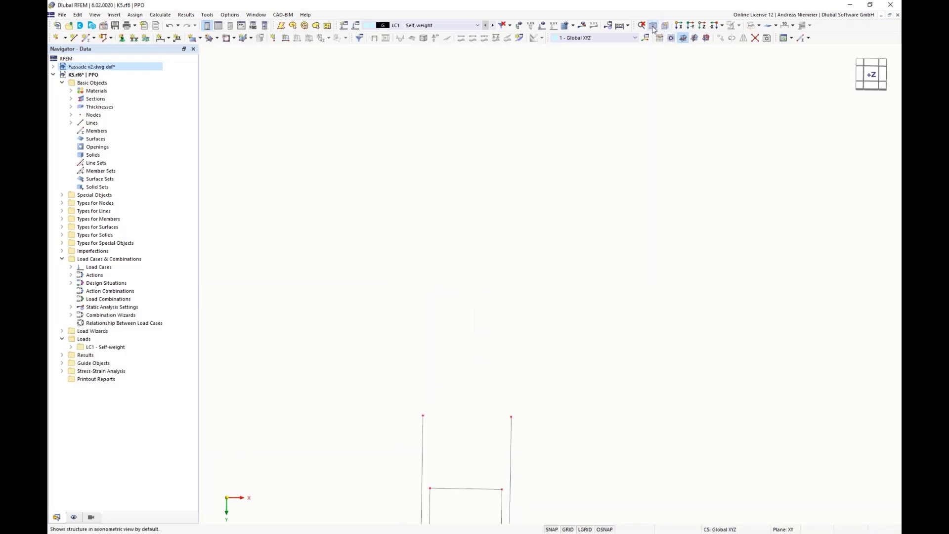
{"action": "scroll", "coordinate": [448, 185], "scroll_direction": "down", "scroll_amount": 3}
{"action": "middle_click_drag", "start_coordinate": [592, 324], "coordinate": [558, 324], "text": "ctrl"}
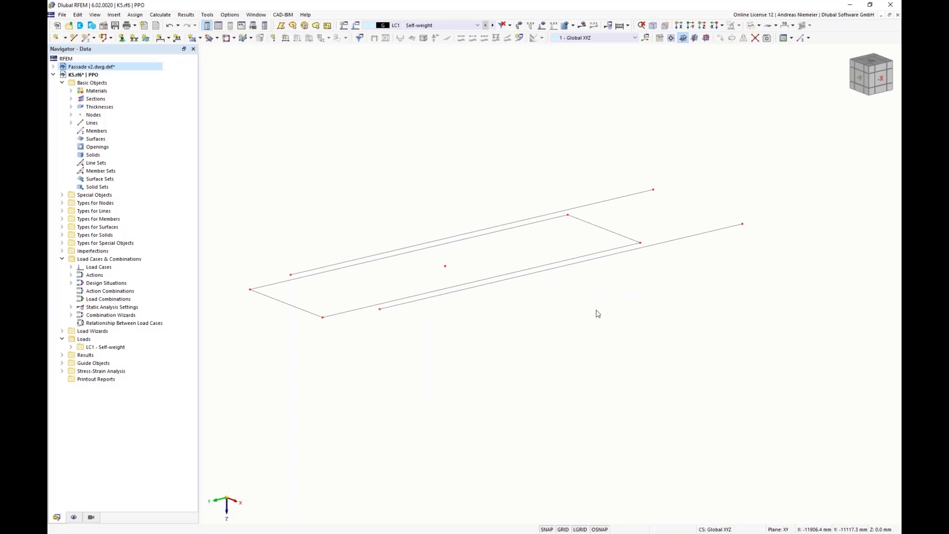
{"action": "left_click", "coordinate": [660, 243]}
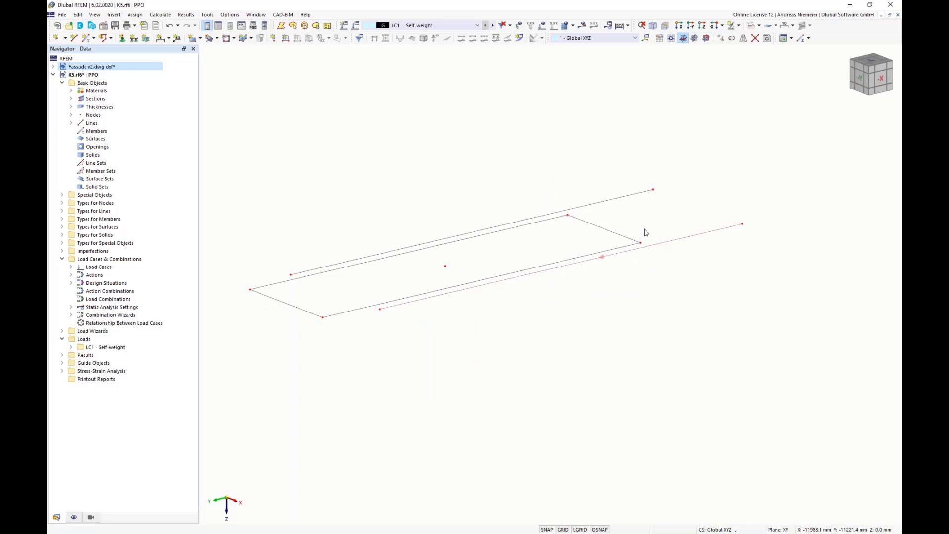
{"action": "left_click", "coordinate": [627, 196], "text": "ctrl"}
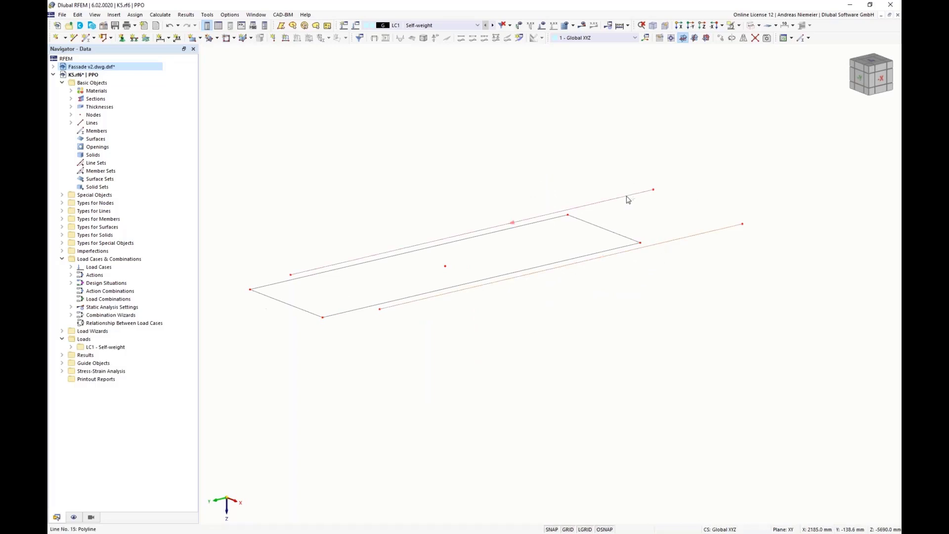
{"action": "left_click", "coordinate": [722, 42]}
{"action": "left_click_drag", "start_coordinate": [540, 152], "coordinate": [754, 296]}
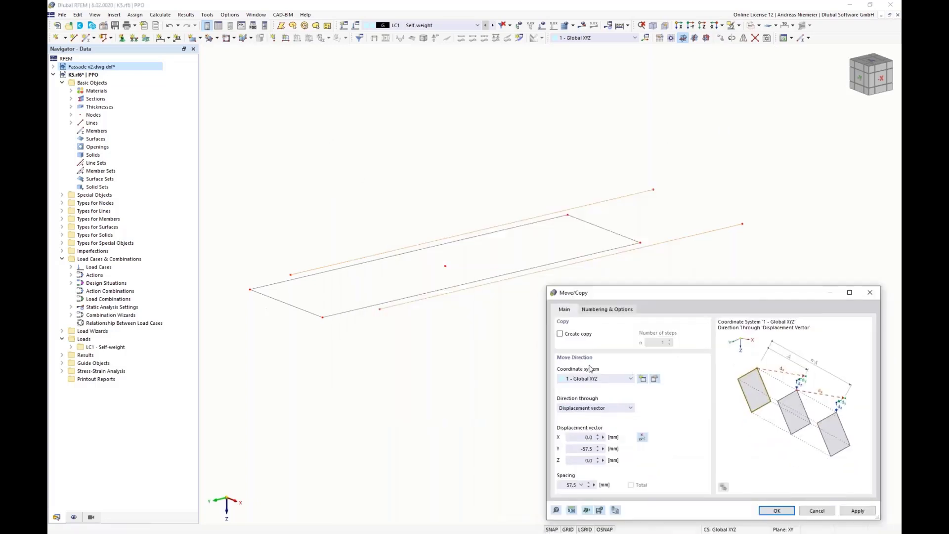
{"action": "double_click", "coordinate": [586, 448]}
{"action": "type", "text": "0"}
{"action": "key", "text": "Tab"}
{"action": "type", "text": "-50"}
{"action": "left_click", "coordinate": [778, 511]}
Copy both offset lines once by 100 mm in Z, linking lines with surfaces, and display the model transparently
{"action": "left_click", "coordinate": [722, 39]}
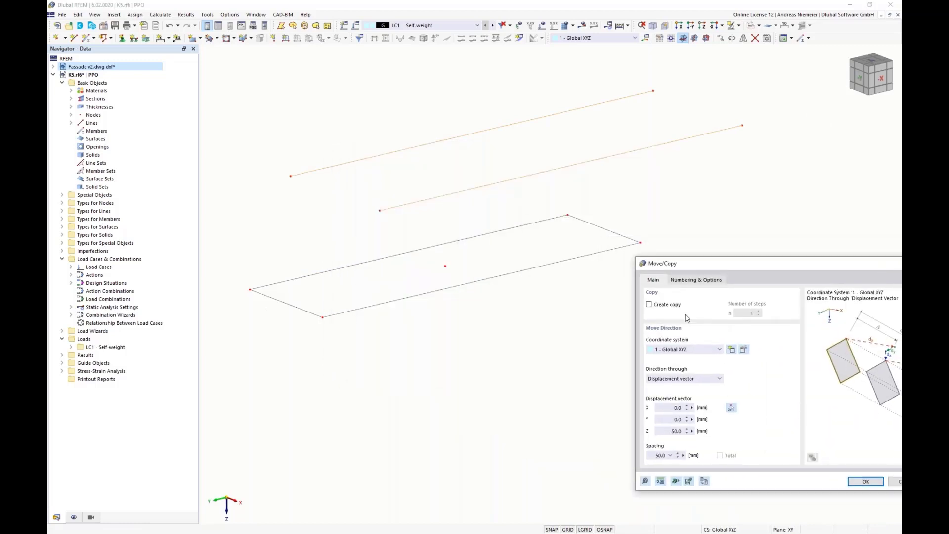
{"action": "left_click", "coordinate": [658, 306]}
{"action": "left_click", "coordinate": [670, 431]}
{"action": "double_click", "coordinate": [665, 431]}
{"action": "type", "text": "100"}
{"action": "left_click", "coordinate": [699, 281]}
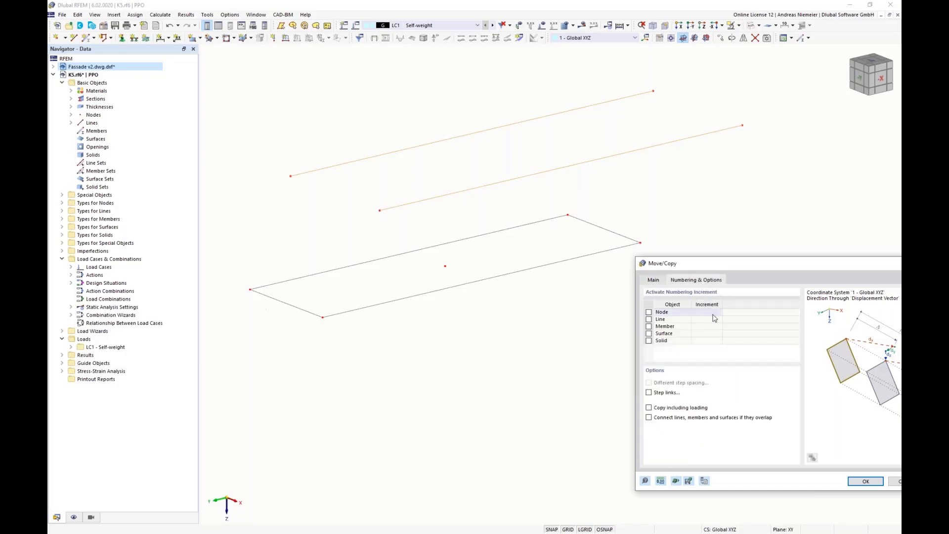
{"action": "left_click", "coordinate": [648, 393]}
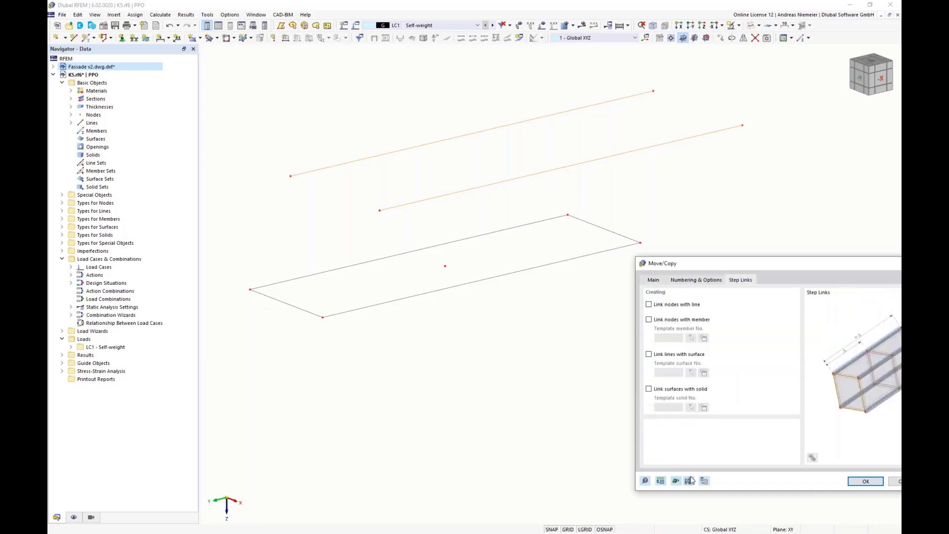
{"action": "left_click", "coordinate": [649, 354]}
{"action": "left_click", "coordinate": [865, 482]}
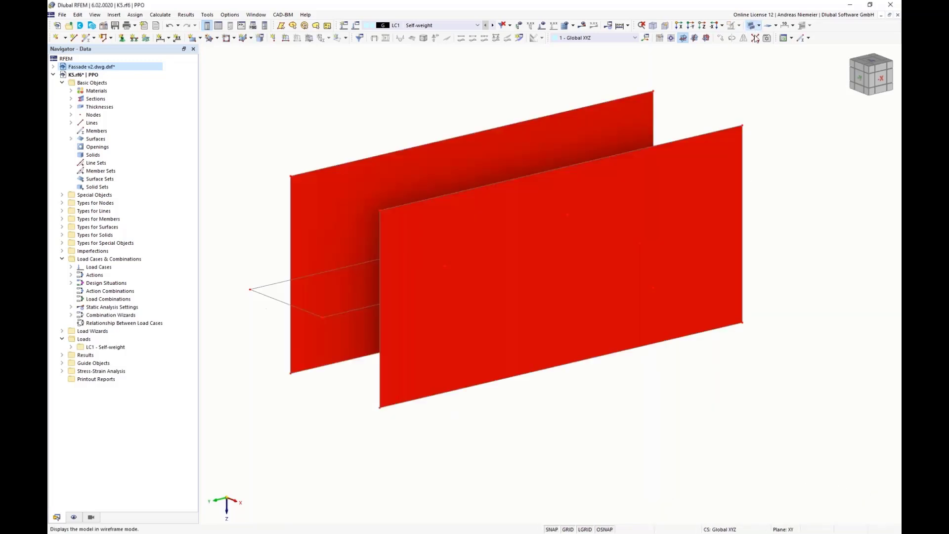
{"action": "left_click", "coordinate": [751, 25]}
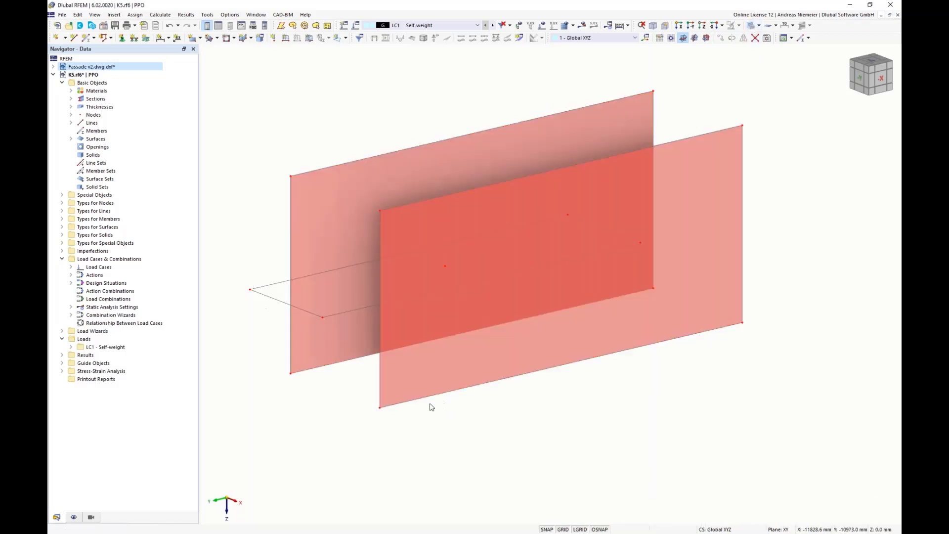
Create a standard node midway between the plates' upper corners at the projecting end, and copy it 100 mm in Z between the lower corners
{"action": "scroll", "coordinate": [445, 403], "scroll_direction": "down", "scroll_amount": 2}
{"action": "mouse_move", "coordinate": [480, 403]}
{"action": "middle_mouse_down", "text": "ctrl"}
{"action": "mouse_move", "coordinate": [601, 390]}
{"action": "mouse_move", "coordinate": [434, 398]}
{"action": "mouse_move", "coordinate": [471, 416]}
{"action": "middle_mouse_up", "text": "ctrl"}
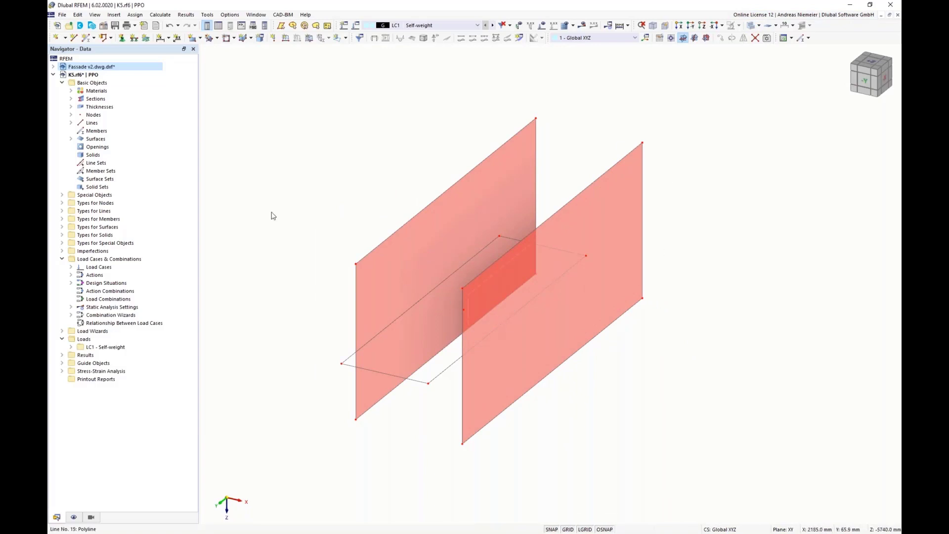
{"action": "left_click", "coordinate": [65, 38]}
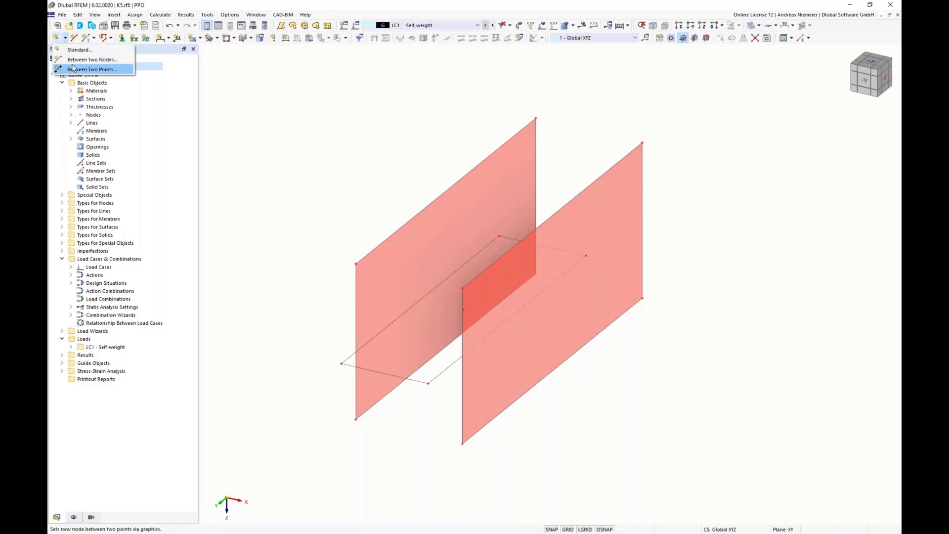
{"action": "left_click", "coordinate": [77, 60]}
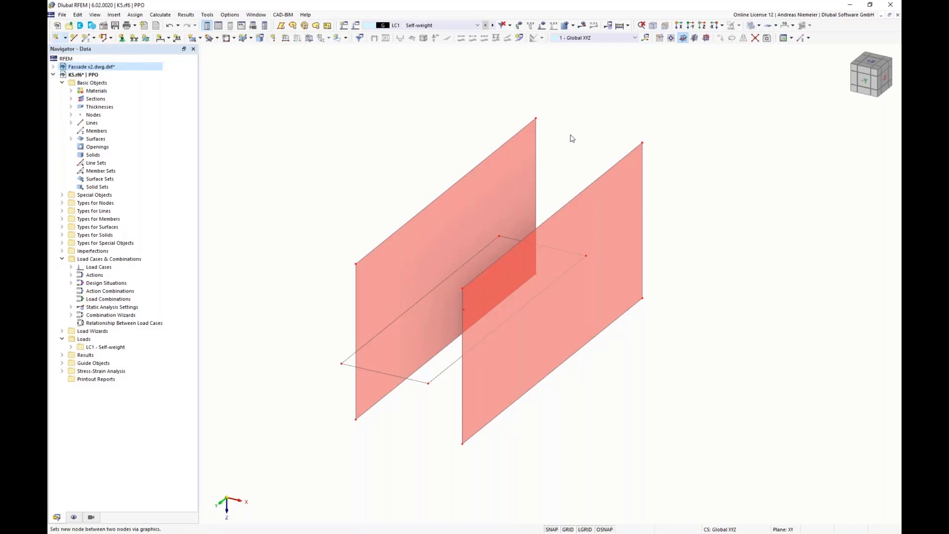
{"action": "left_click", "coordinate": [537, 120]}
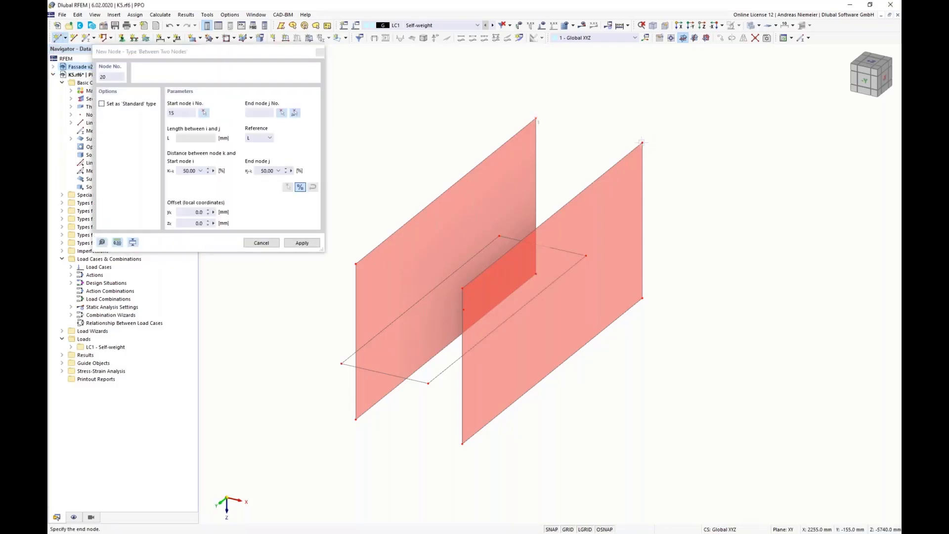
{"action": "left_click", "coordinate": [642, 143]}
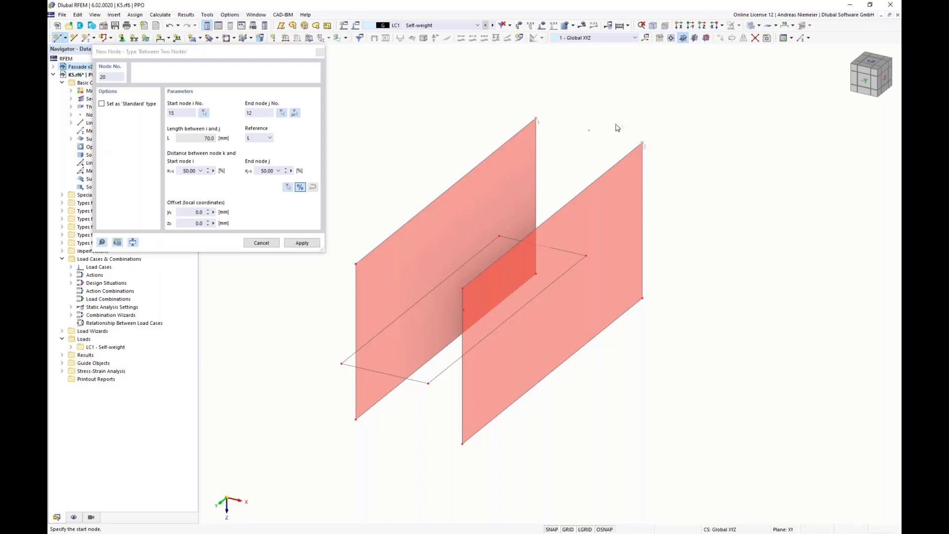
{"action": "left_click", "coordinate": [114, 105]}
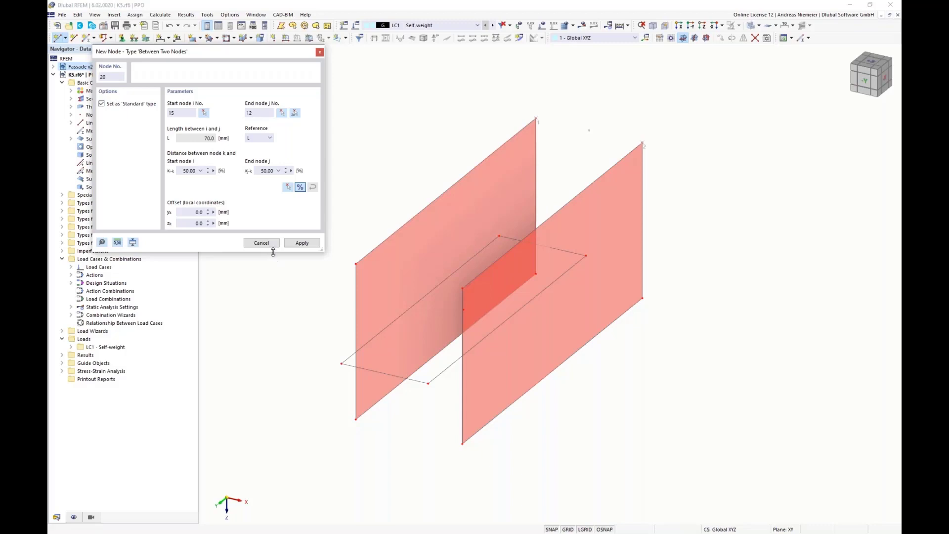
{"action": "left_click", "coordinate": [302, 243]}
{"action": "key", "text": "Escape"}
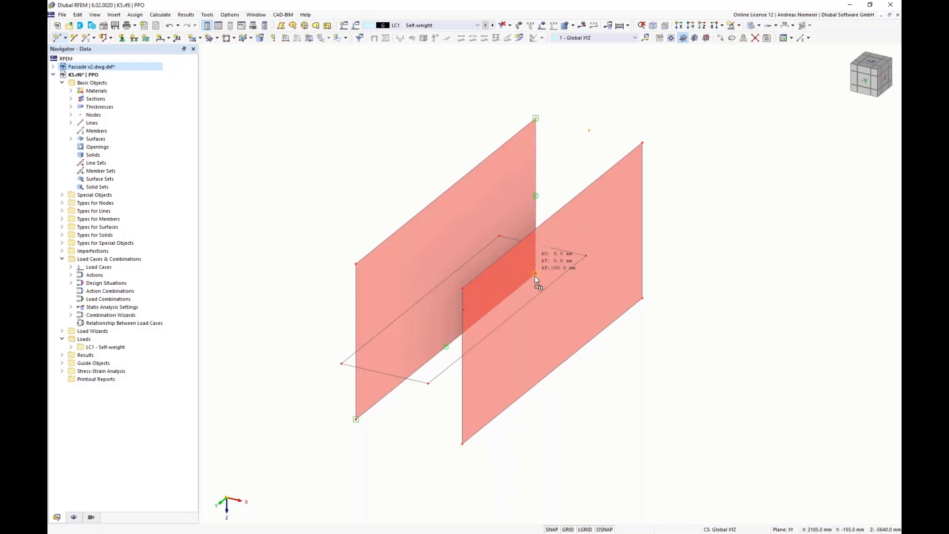
{"action": "left_click", "coordinate": [588, 286]}
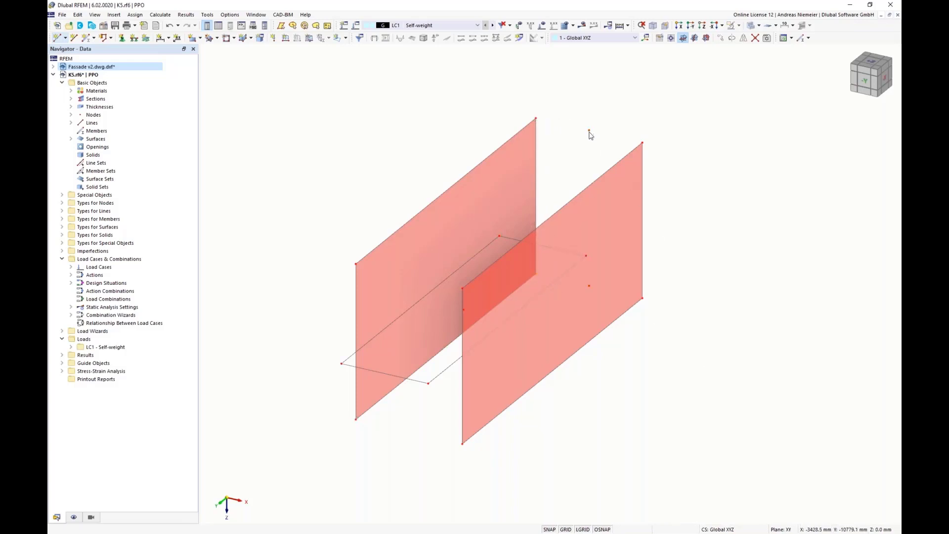
Move the upper midpoint node by -10 mm and the lower midpoint node by 10 mm in Z
{"action": "left_click", "coordinate": [720, 38]}
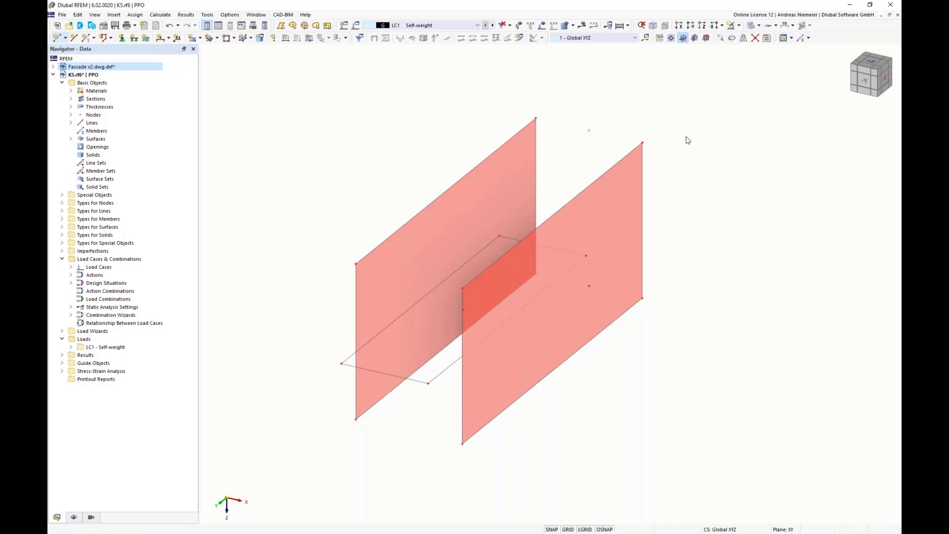
{"action": "left_click", "coordinate": [363, 192]}
{"action": "left_click_drag", "start_coordinate": [354, 318], "coordinate": [391, 329]}
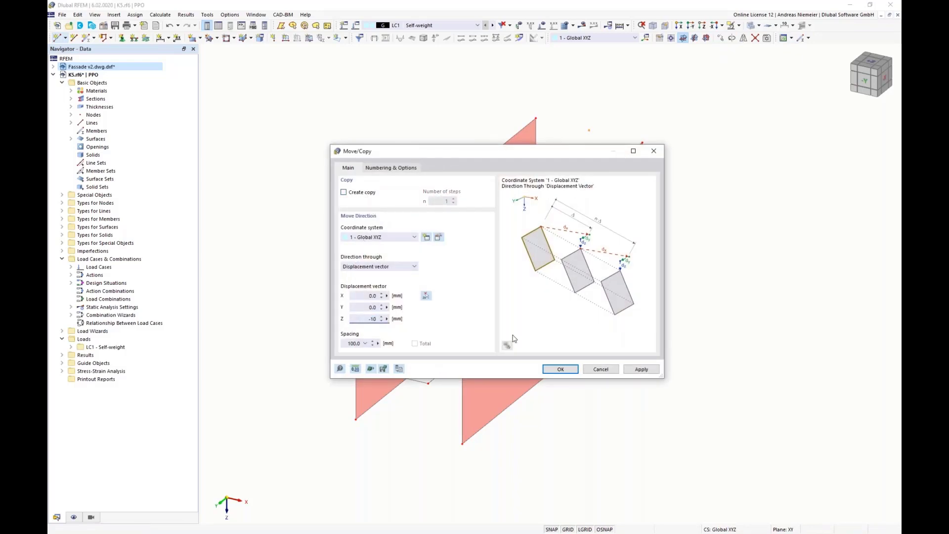
{"action": "type", "text": "-10"}
{"action": "left_click_drag", "start_coordinate": [516, 155], "coordinate": [705, 249]}
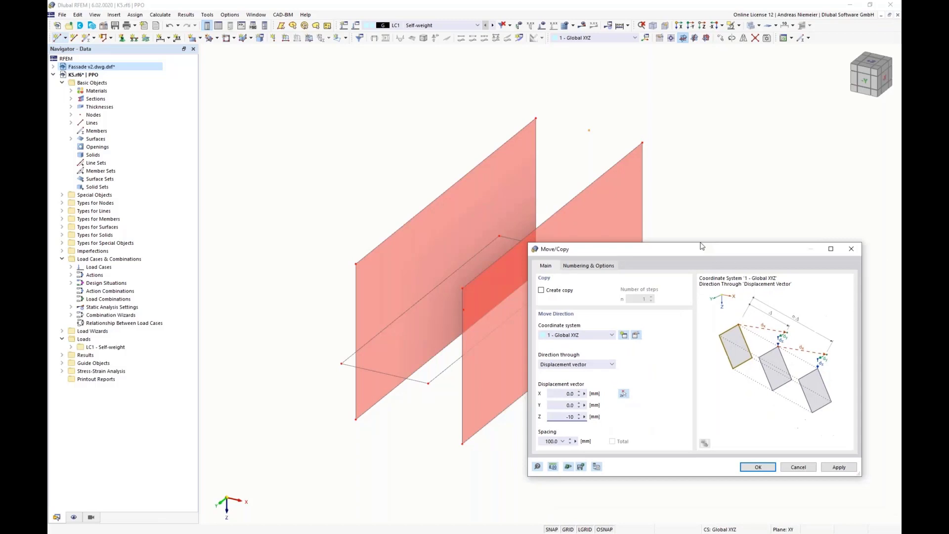
{"action": "left_click", "coordinate": [749, 463]}
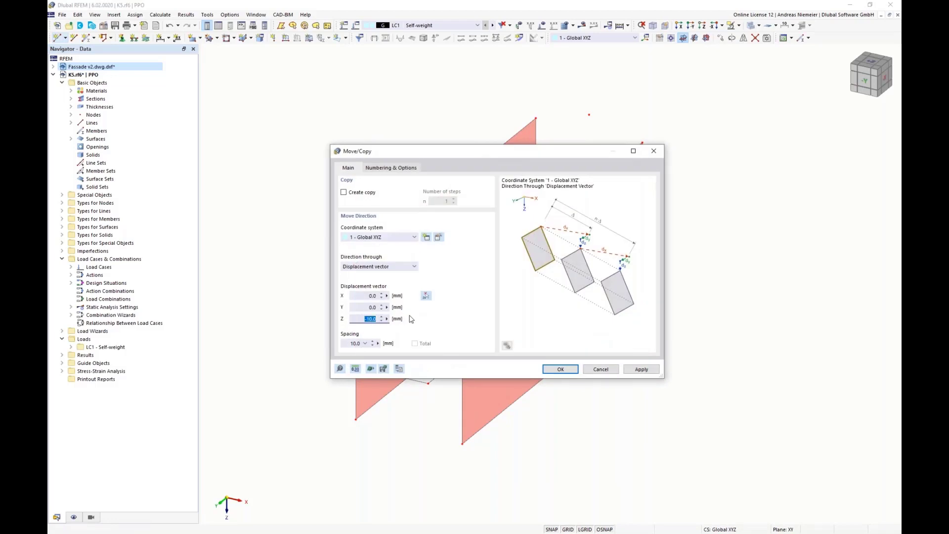
{"action": "left_click", "coordinate": [560, 369]}
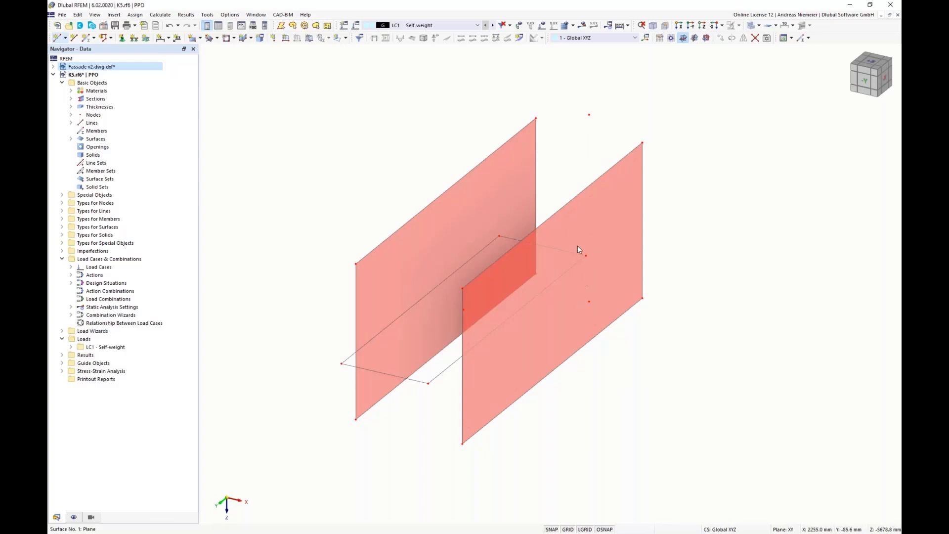
Move both midpoint nodes together sideways in X beyond the plates, with a Z displacement of 10 mm
{"action": "double_click", "coordinate": [589, 116]}
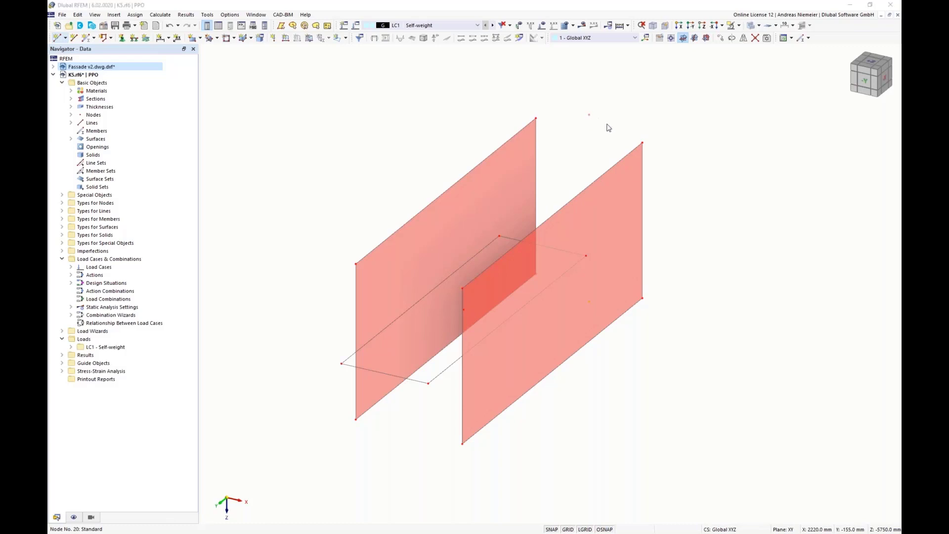
{"action": "left_click", "coordinate": [716, 103]}
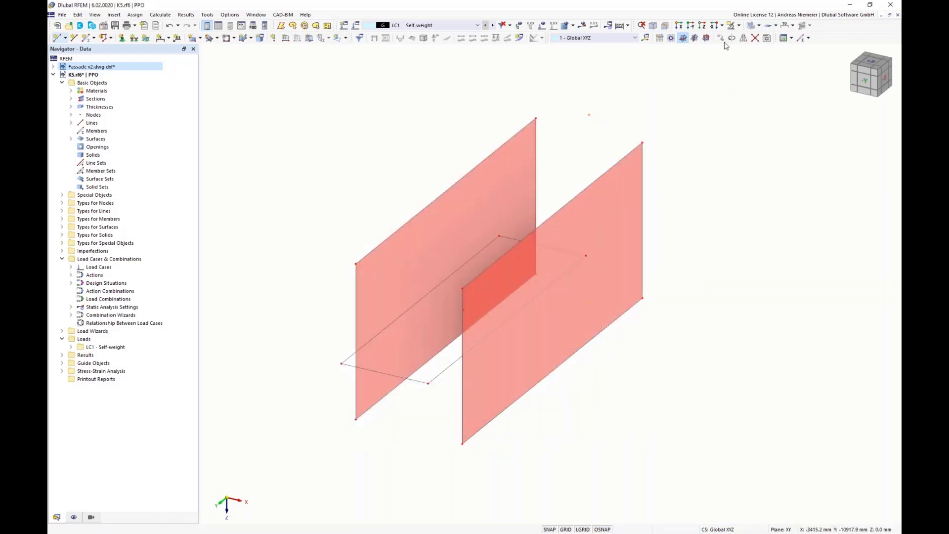
{"action": "key", "text": "ctrl+m"}
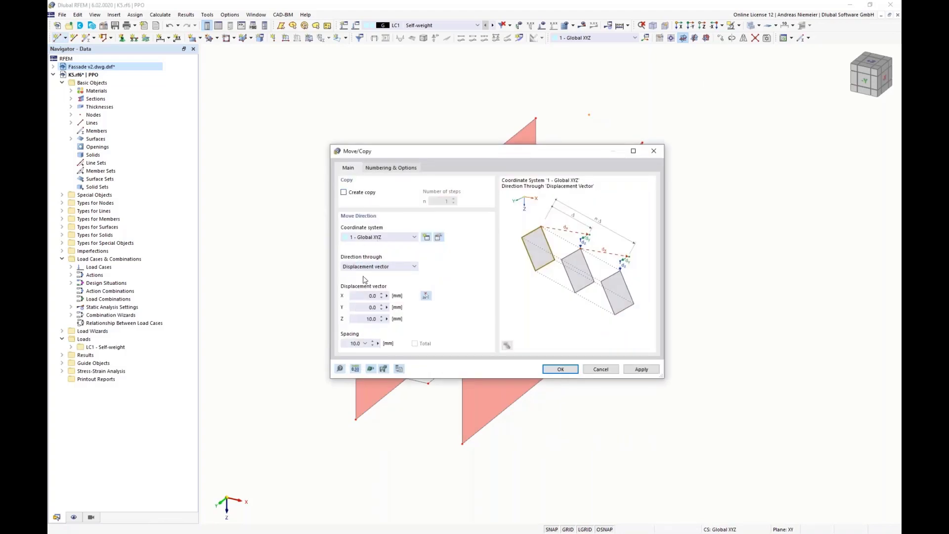
{"action": "left_click", "coordinate": [364, 295]}
{"action": "left_click", "coordinate": [567, 373]}
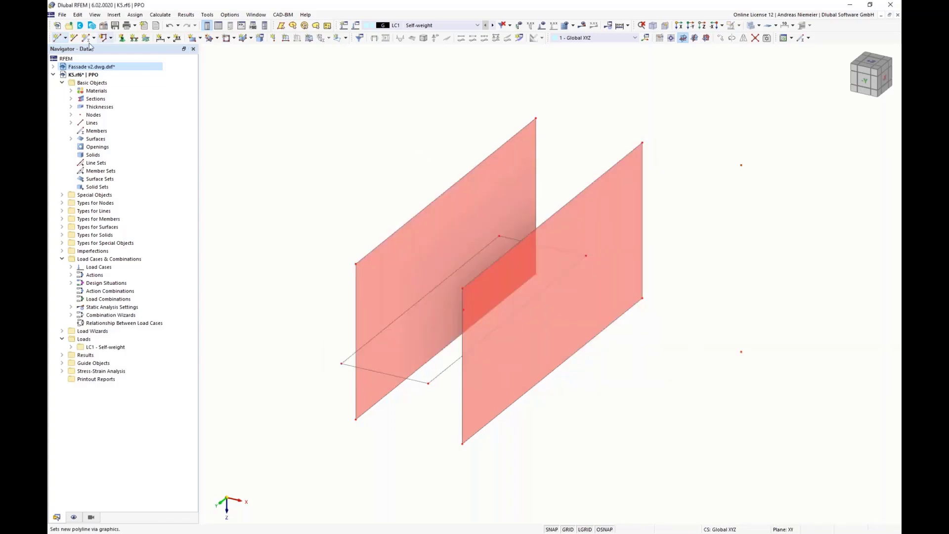
Draw a single line from the lower to the upper of the two offset midpoint nodes
{"action": "left_click", "coordinate": [73, 38]}
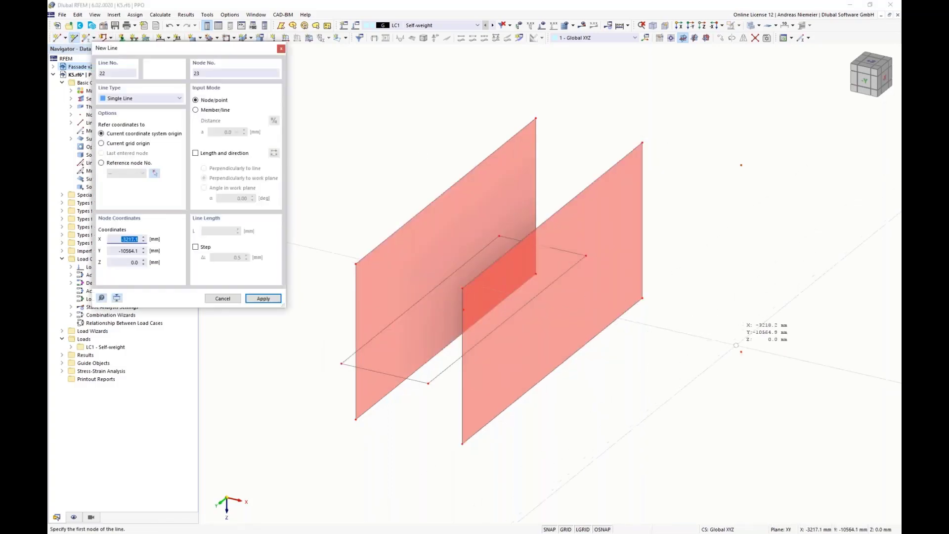
{"action": "left_click", "coordinate": [740, 351]}
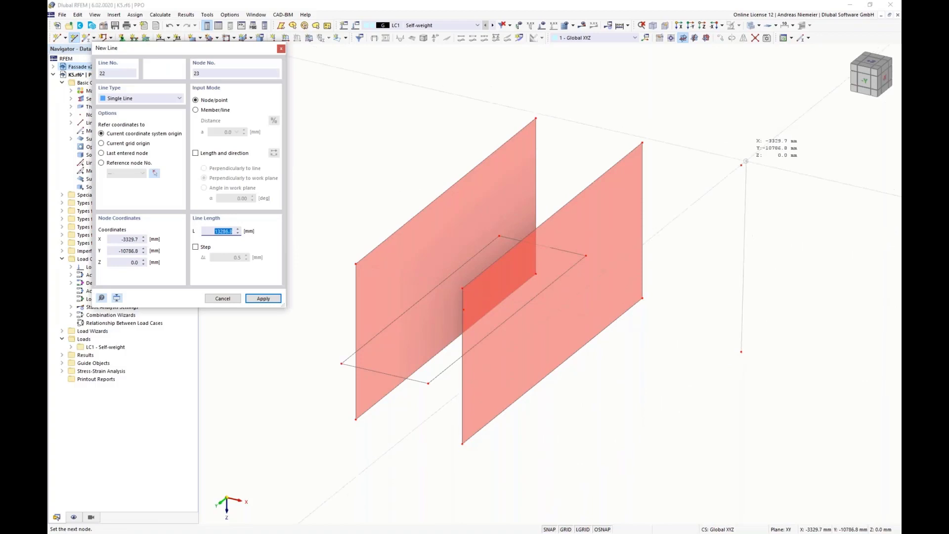
{"action": "left_click", "coordinate": [741, 165]}
{"action": "key", "text": "Escape"}
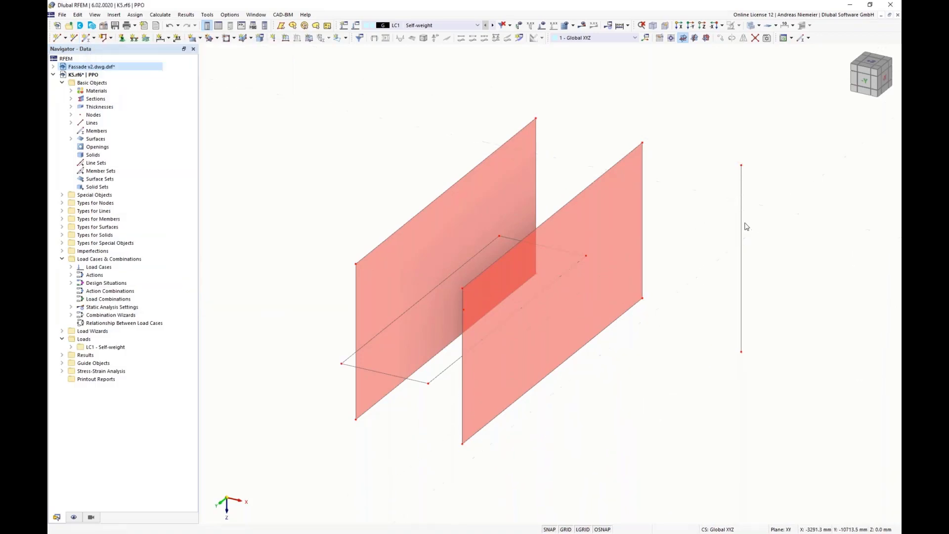
Abandon copying the new line, and undo both the line and the sideways move of the midpoint nodes
{"action": "left_click", "coordinate": [720, 38]}
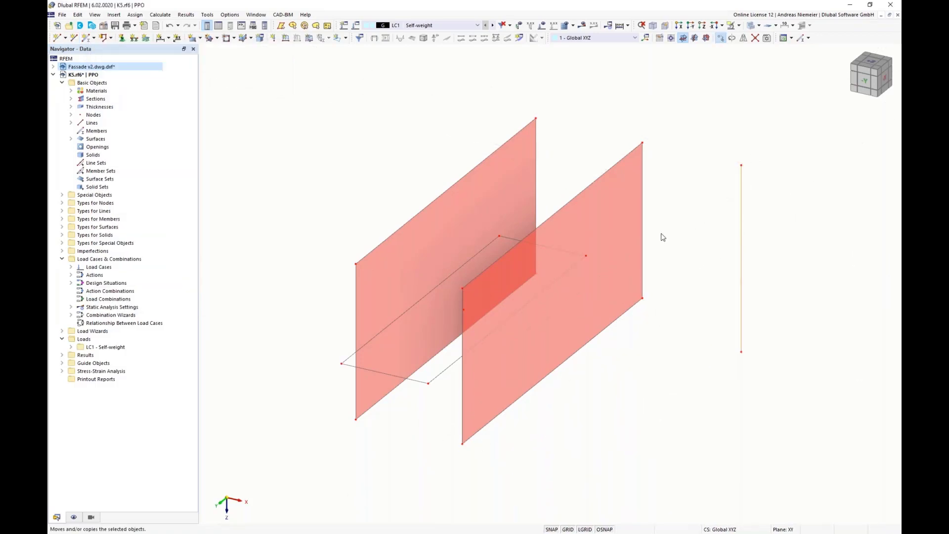
{"action": "left_click", "coordinate": [343, 193]}
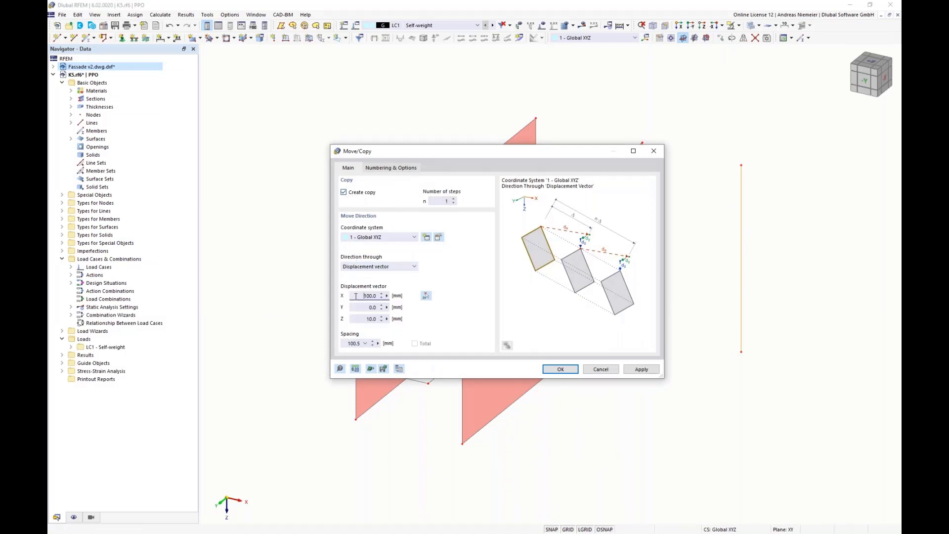
{"action": "double_click", "coordinate": [393, 295]}
{"action": "left_click", "coordinate": [601, 369]}
{"action": "left_click", "coordinate": [169, 25]}
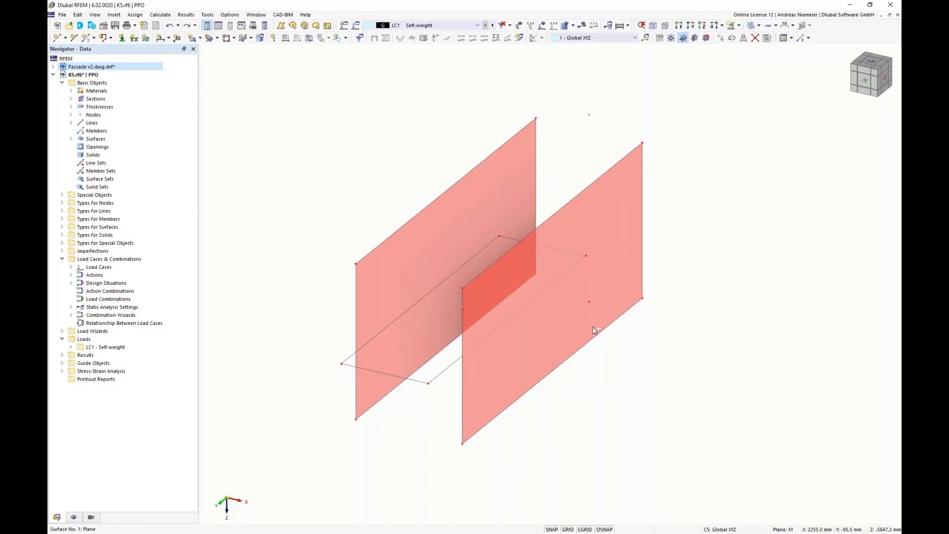
Move both midpoint nodes 100 mm in X beyond the plates, with the Z displacement set to 0
{"action": "left_click", "coordinate": [589, 302], "text": "ctrl"}
{"action": "left_click", "coordinate": [720, 38]}
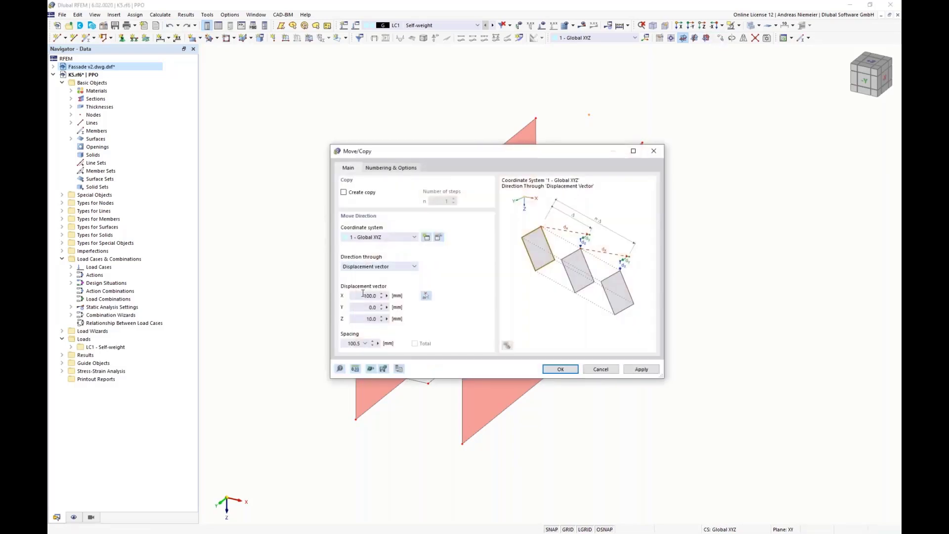
{"action": "left_click", "coordinate": [363, 296]}
{"action": "left_click", "coordinate": [365, 319]}
{"action": "type", "text": "0"}
{"action": "left_click", "coordinate": [560, 369]}
Connect the two relocated midpoint nodes with a vertical single line, starting at the lower node
{"action": "left_click", "coordinate": [74, 39]}
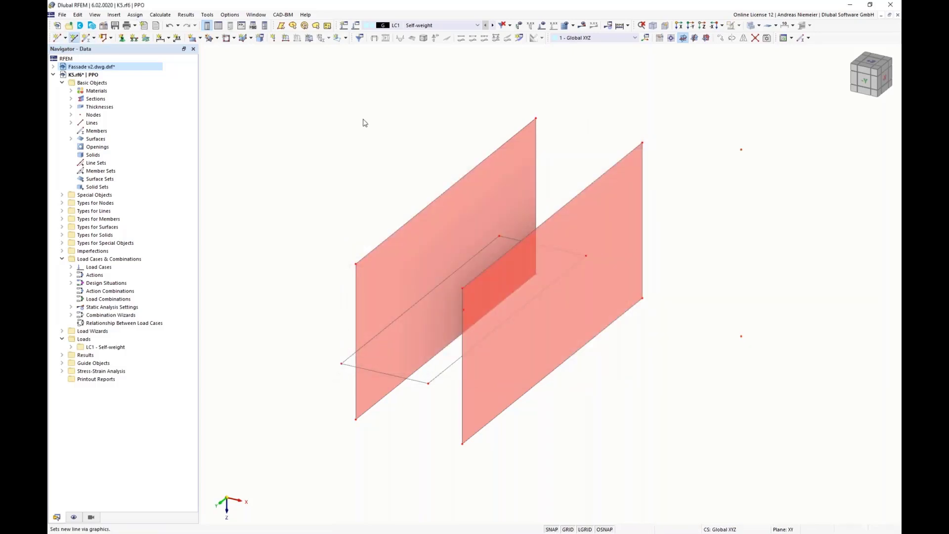
{"action": "left_click", "coordinate": [741, 337]}
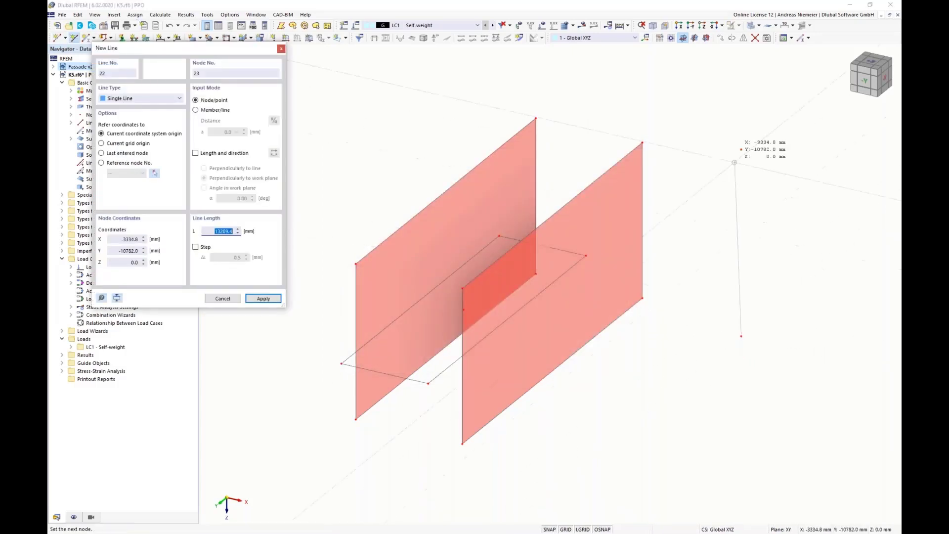
{"action": "left_click", "coordinate": [741, 150]}
{"action": "key", "text": "Escape"}
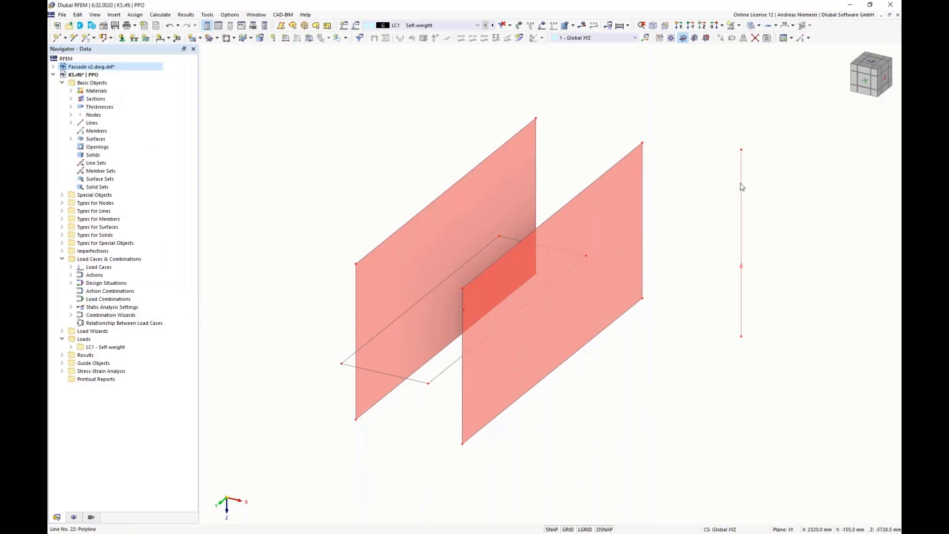
Copy the vertical line once by -200 mm in X, linking lines with surface to form the end plate
{"action": "left_click", "coordinate": [539, 330]}
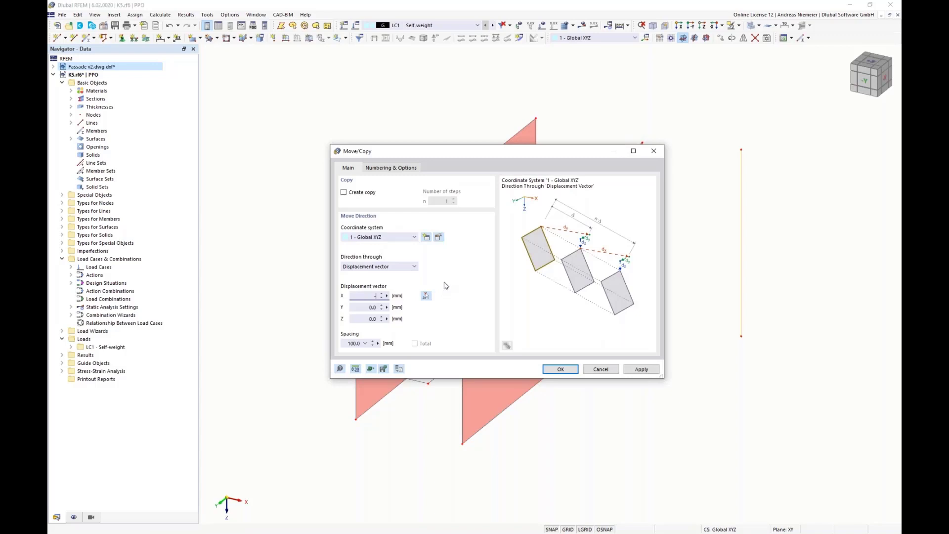
{"action": "left_click", "coordinate": [359, 196]}
{"action": "left_click", "coordinate": [389, 170]}
{"action": "left_click", "coordinate": [355, 281]}
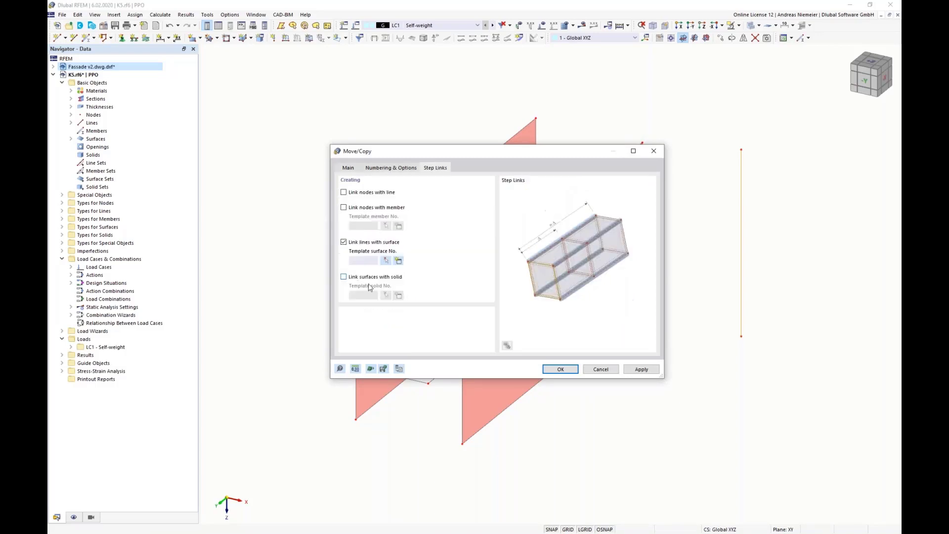
{"action": "left_click", "coordinate": [555, 369]}
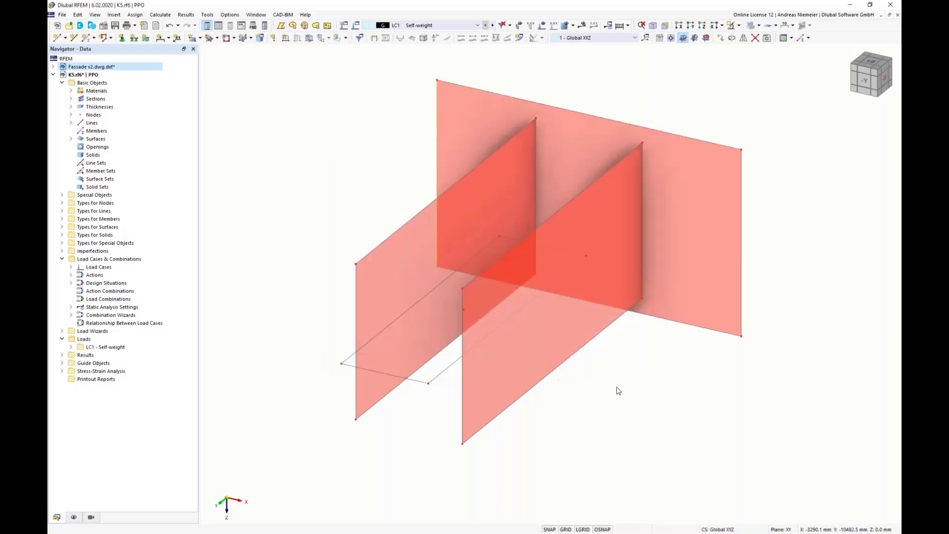
Copy the end plate's upper edge once horizontally away from the side plates, with X set to 0 and lines linked with surface
{"action": "middle_click_drag", "start_coordinate": [376, 411], "coordinate": [587, 279], "text": "ctrl"}
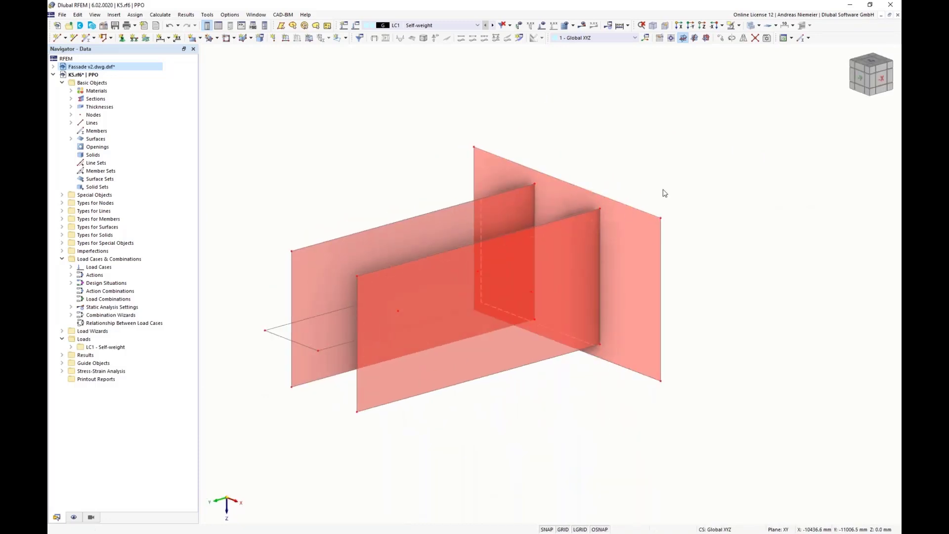
{"action": "left_click", "coordinate": [720, 38]}
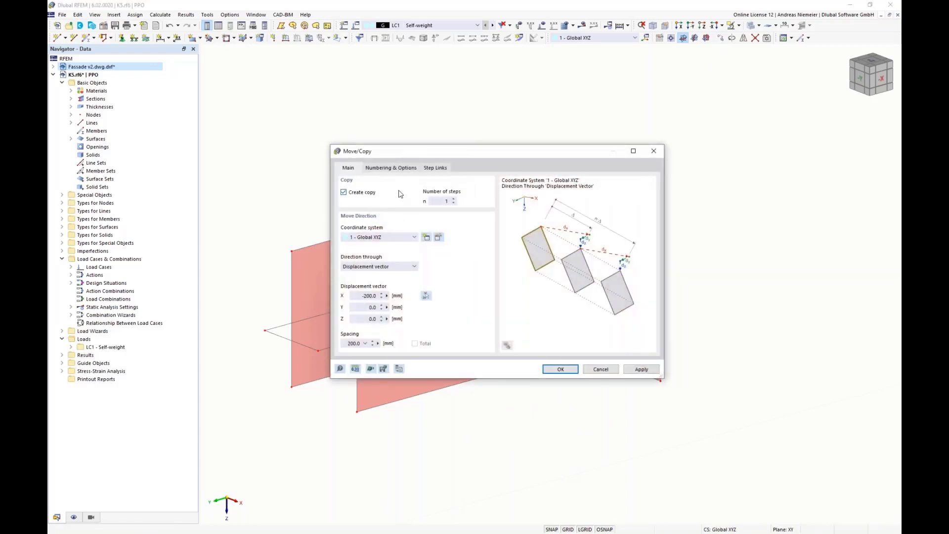
{"action": "double_click", "coordinate": [369, 295]}
{"action": "type", "text": "0"}
{"action": "key", "text": "Tab"}
{"action": "left_click", "coordinate": [435, 168]}
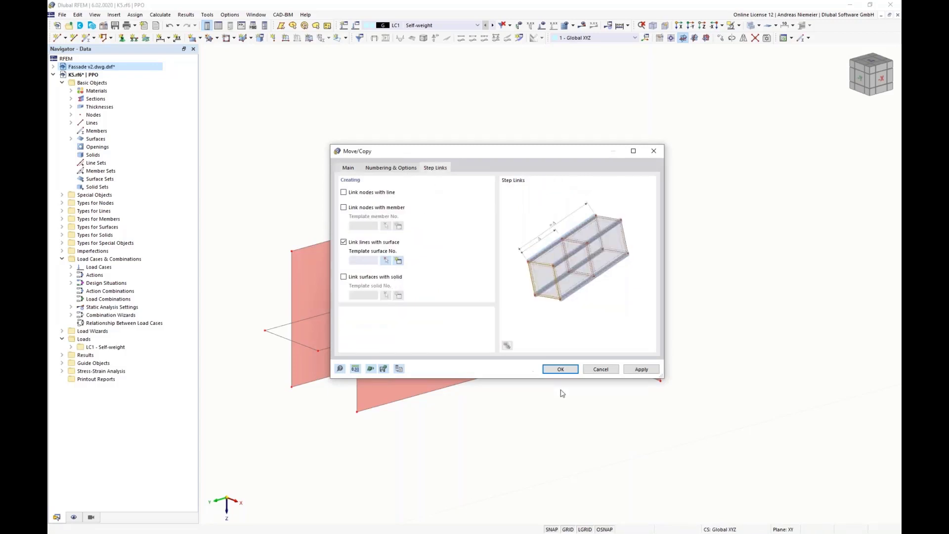
{"action": "left_click", "coordinate": [560, 369]}
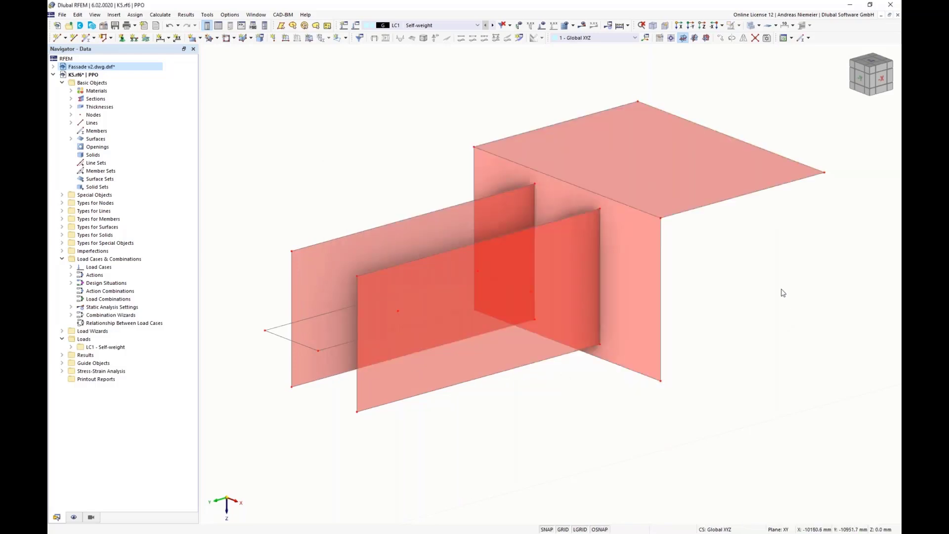
Select all four plate surfaces and set their stiffness type to Standard
{"action": "middle_click_drag", "start_coordinate": [784, 292], "coordinate": [602, 287], "text": "ctrl"}
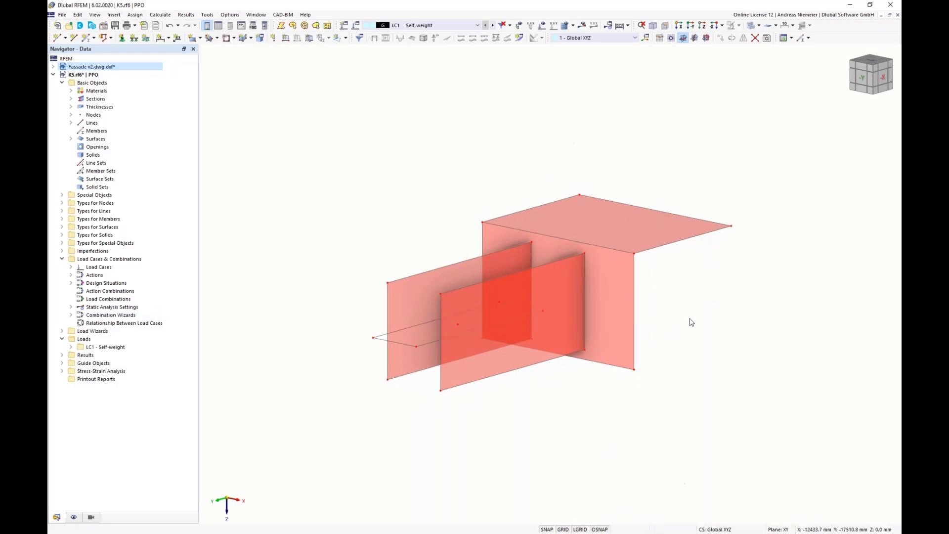
{"action": "left_click_drag", "start_coordinate": [737, 301], "coordinate": [499, 210]}
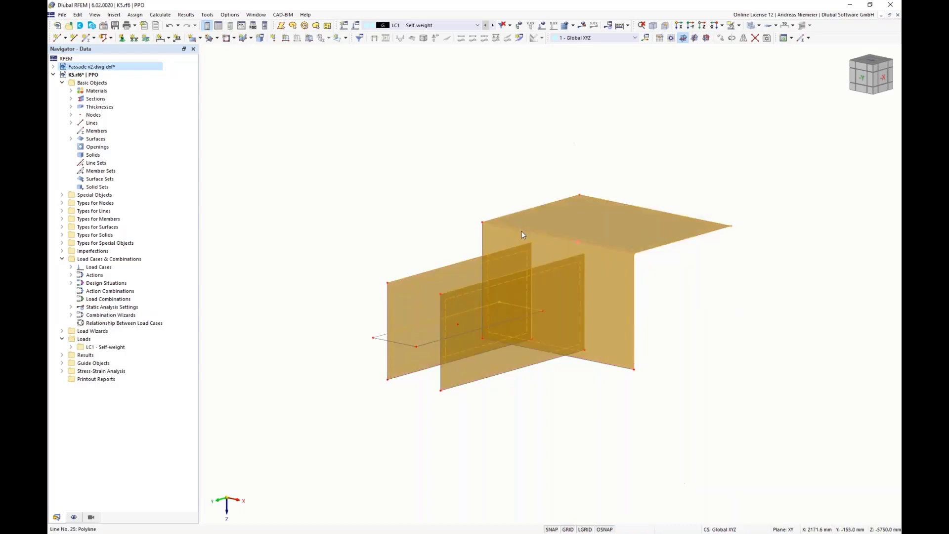
{"action": "right_click", "coordinate": [522, 234]}
{"action": "mouse_move", "coordinate": [637, 271]}
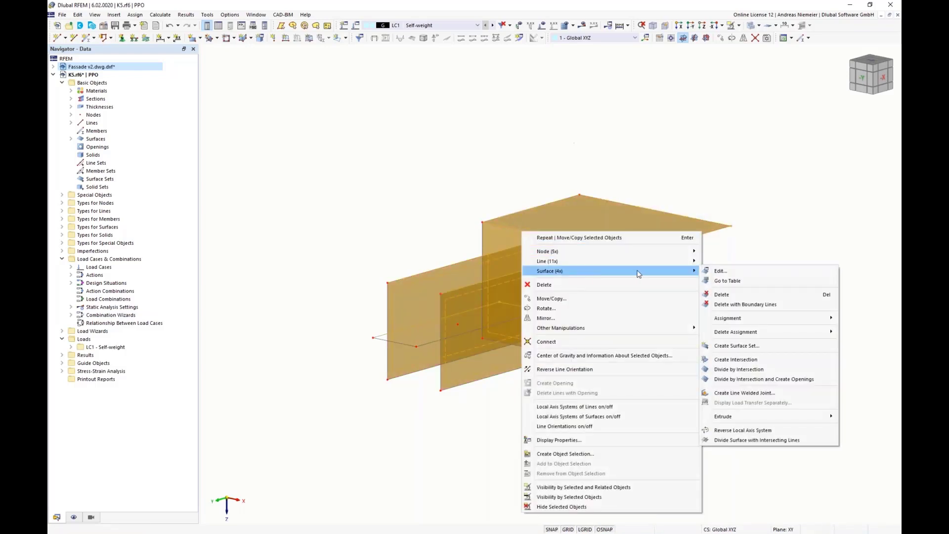
{"action": "left_click", "coordinate": [737, 274]}
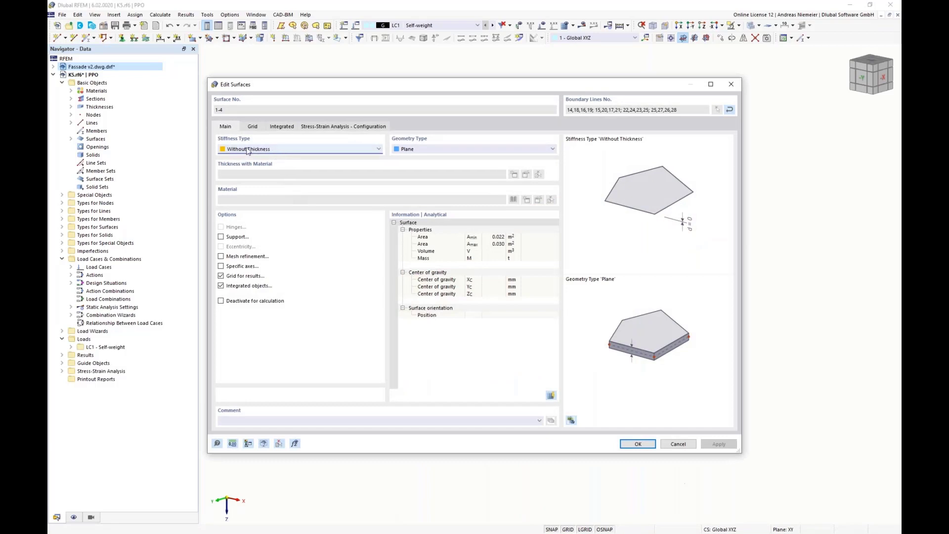
{"action": "left_click", "coordinate": [248, 149]}
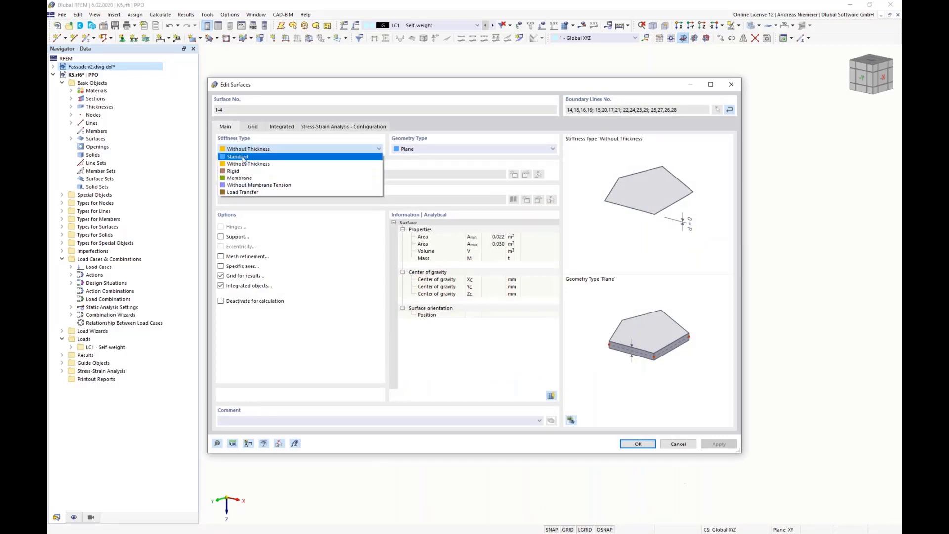
{"action": "left_click", "coordinate": [245, 157]}
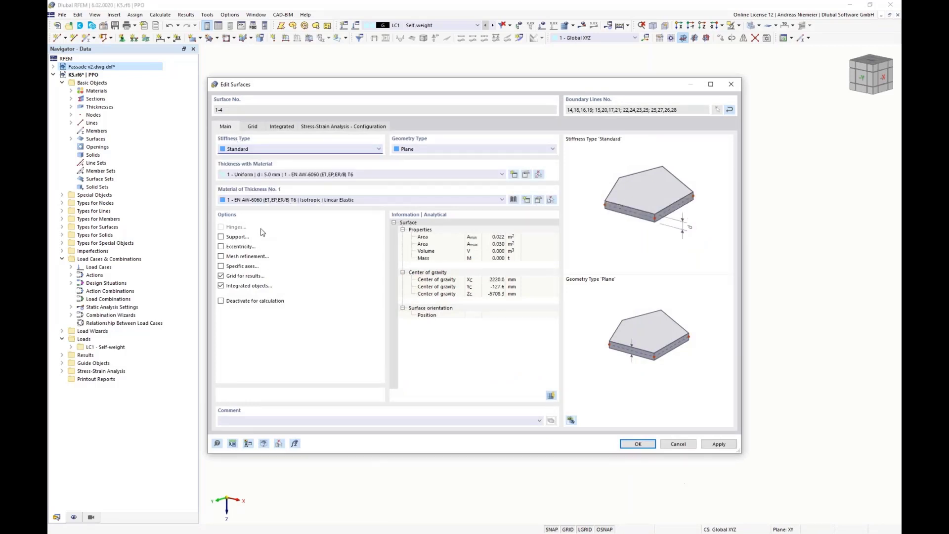
Assign the four surfaces a new uniform 10 mm thickness in S235 steel from the EN 1993-1-1:2005-05 series
{"action": "left_click", "coordinate": [515, 173]}
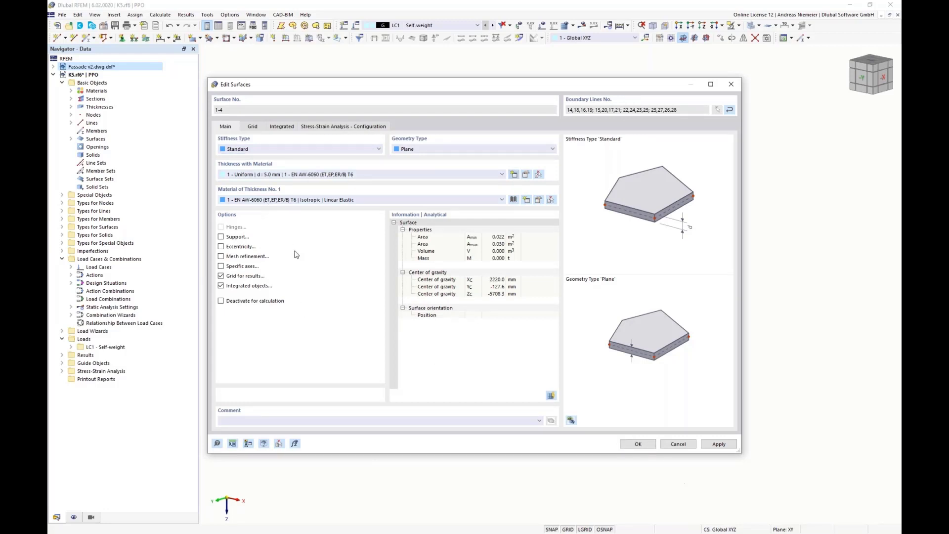
{"action": "left_click", "coordinate": [352, 203]}
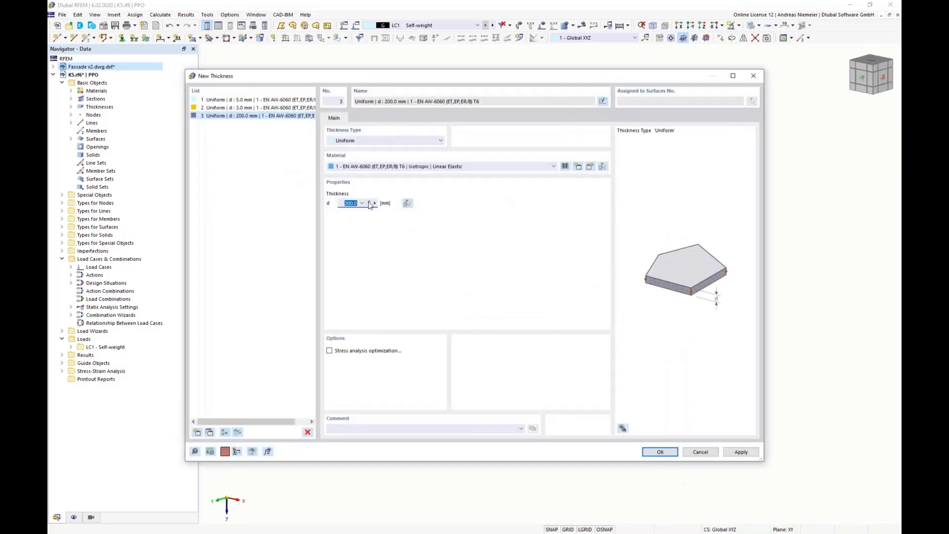
{"action": "type", "text": "10"}
{"action": "left_click", "coordinate": [565, 167]}
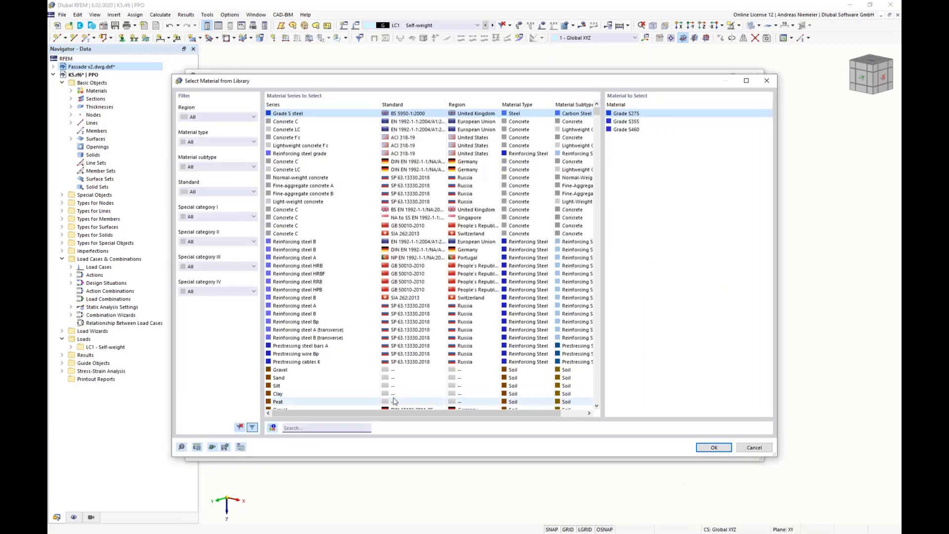
{"action": "type", "text": "s235"}
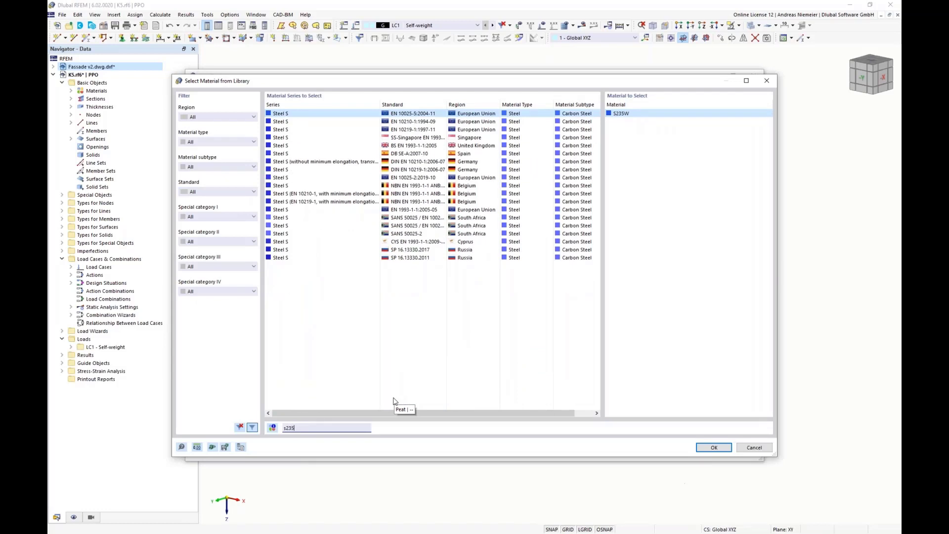
{"action": "left_click", "coordinate": [404, 211]}
{"action": "left_click", "coordinate": [714, 447]}
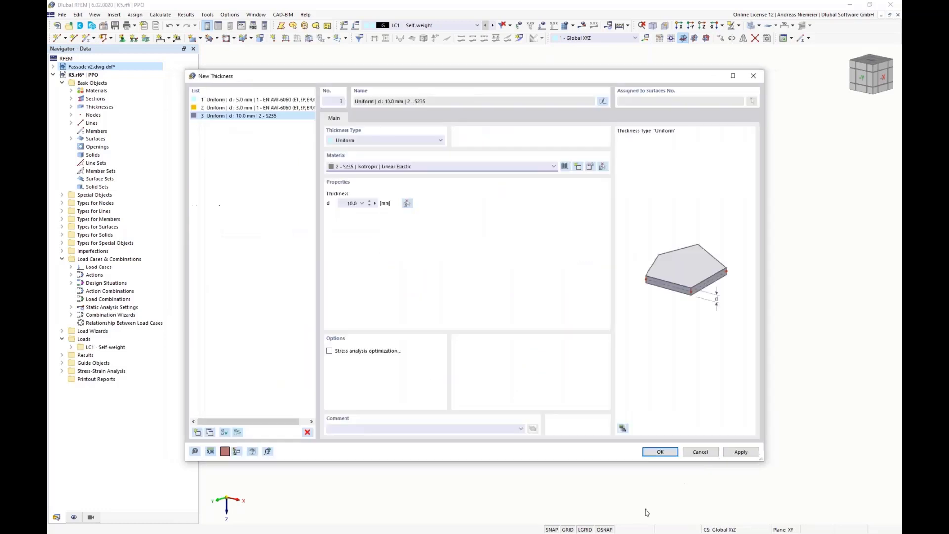
{"action": "left_click", "coordinate": [653, 451]}
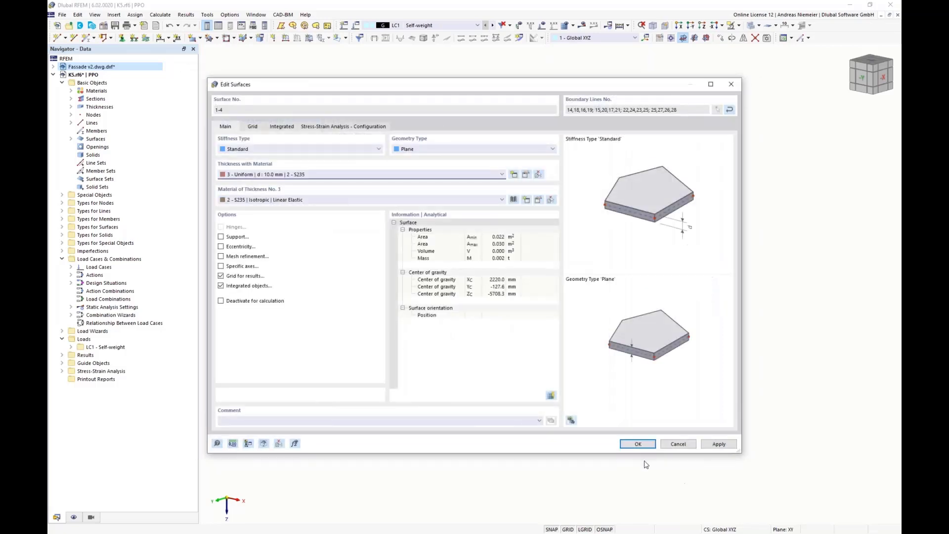
{"action": "left_click", "coordinate": [643, 447]}
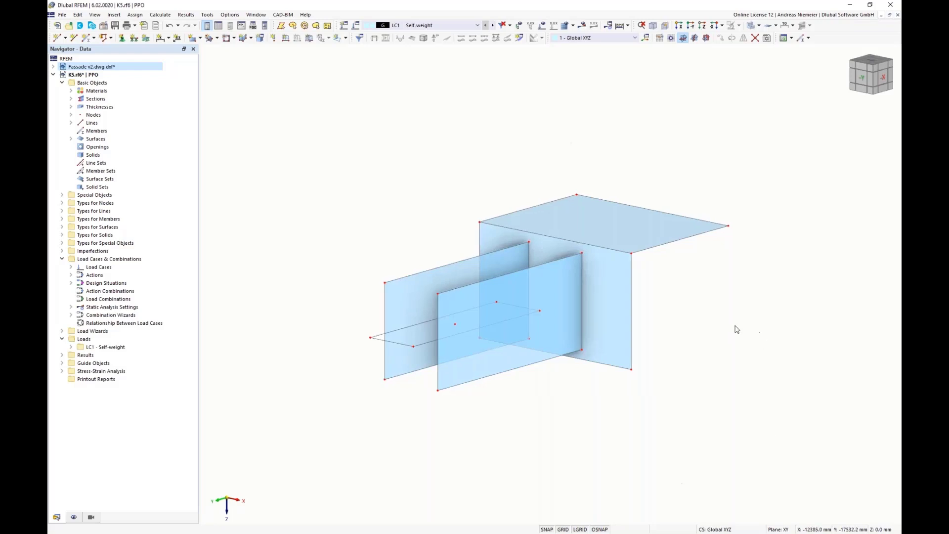
Display the surface axis systems x, y, z on the plates
{"action": "middle_click_drag", "start_coordinate": [692, 278], "coordinate": [637, 298], "text": "ctrl"}
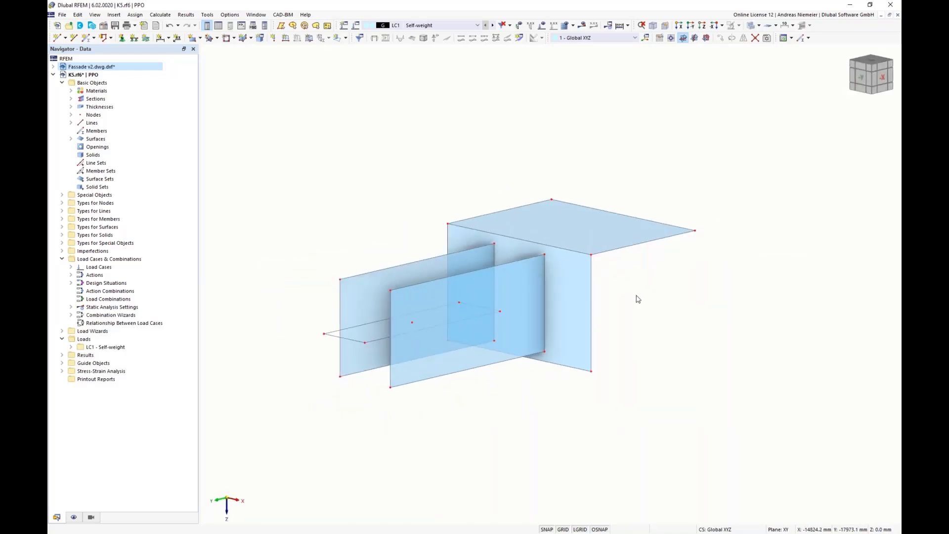
{"action": "left_click", "coordinate": [75, 517]}
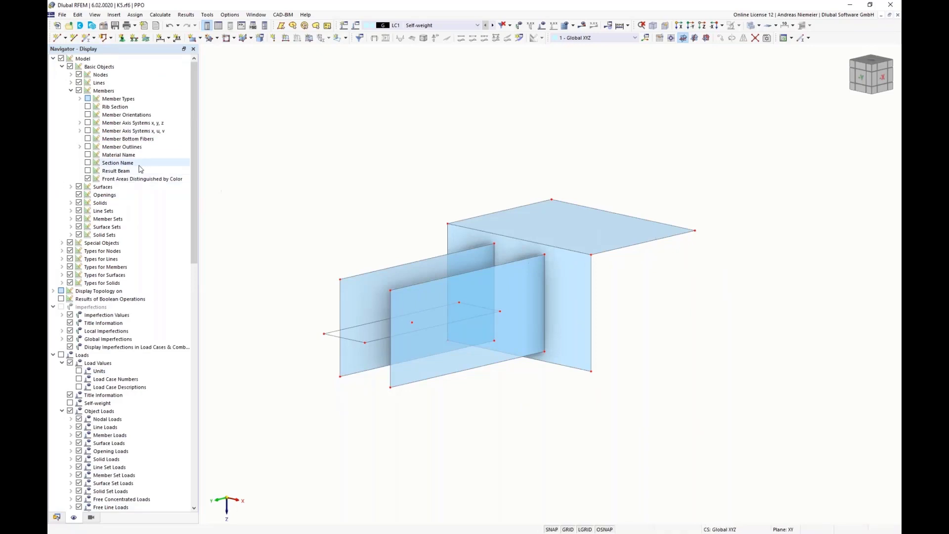
{"action": "left_click", "coordinate": [71, 90]}
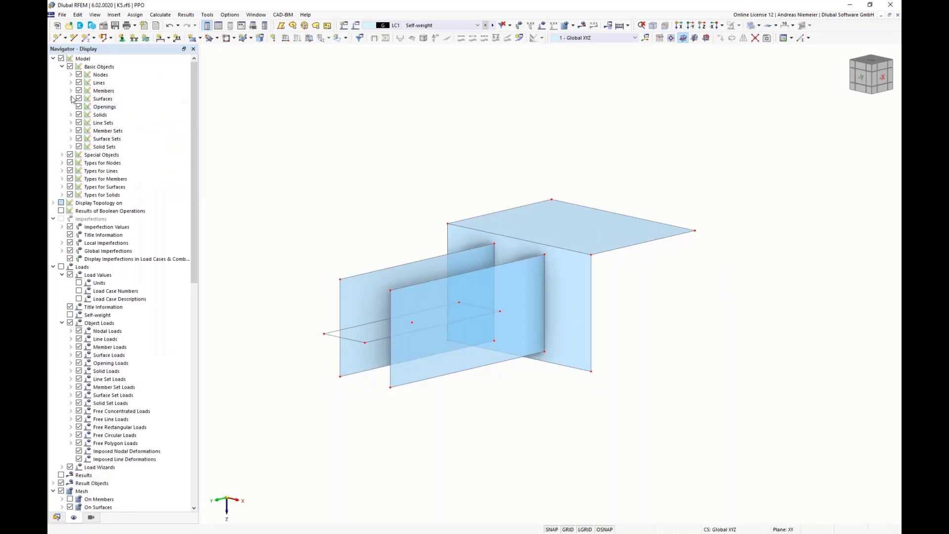
{"action": "left_click", "coordinate": [71, 99]}
{"action": "left_click", "coordinate": [88, 123]}
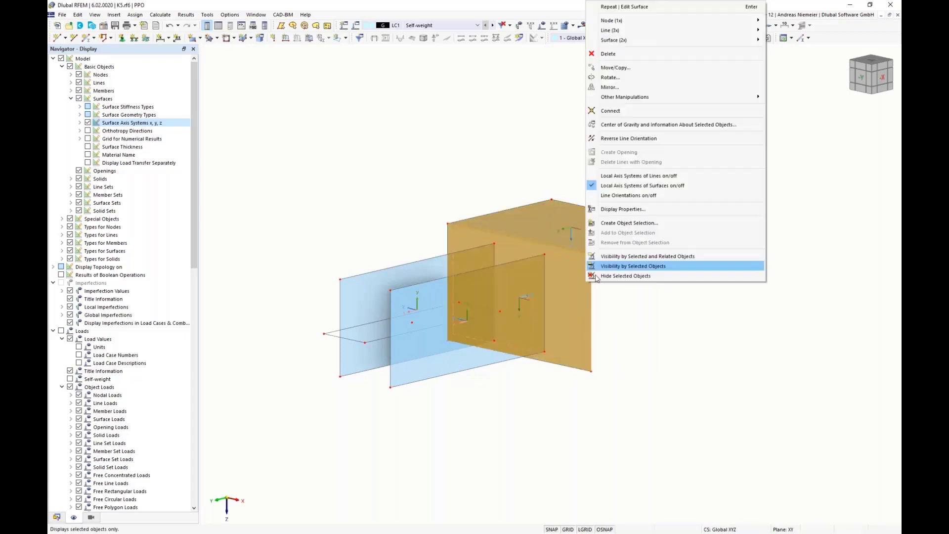
Give the end and top plates a new surface support with Cu,z 2.00e+08 kN/m³, both shear directions fixed and failure if negative contact stress
{"action": "right_click", "coordinate": [585, 259]}
{"action": "mouse_move", "coordinate": [640, 45]}
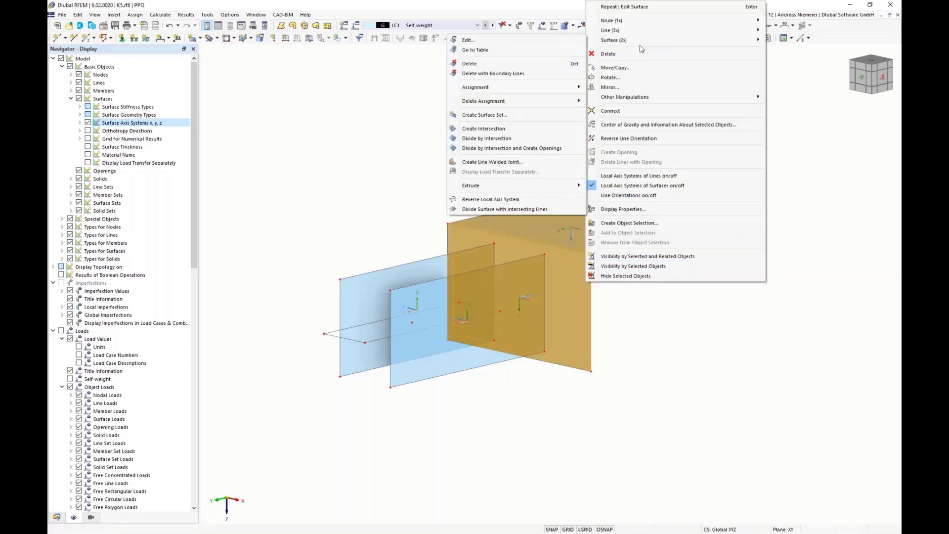
{"action": "left_click", "coordinate": [537, 43]}
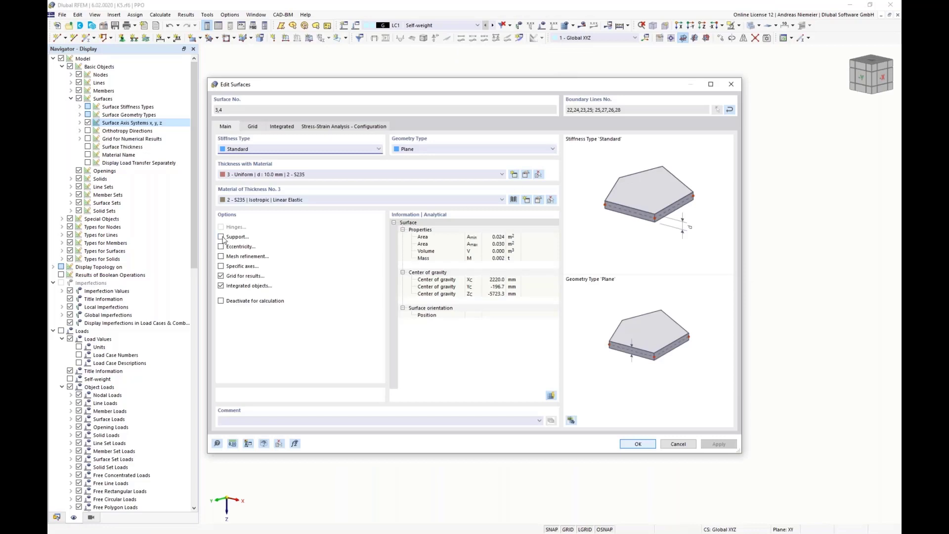
{"action": "left_click", "coordinate": [221, 237]}
{"action": "left_click", "coordinate": [249, 126]}
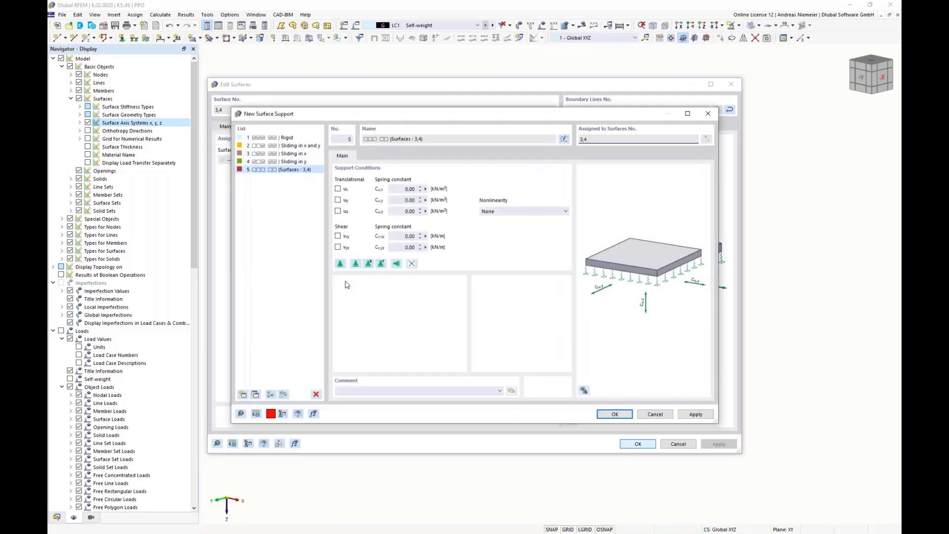
{"action": "left_click", "coordinate": [338, 211]}
{"action": "left_click", "coordinate": [338, 211]}
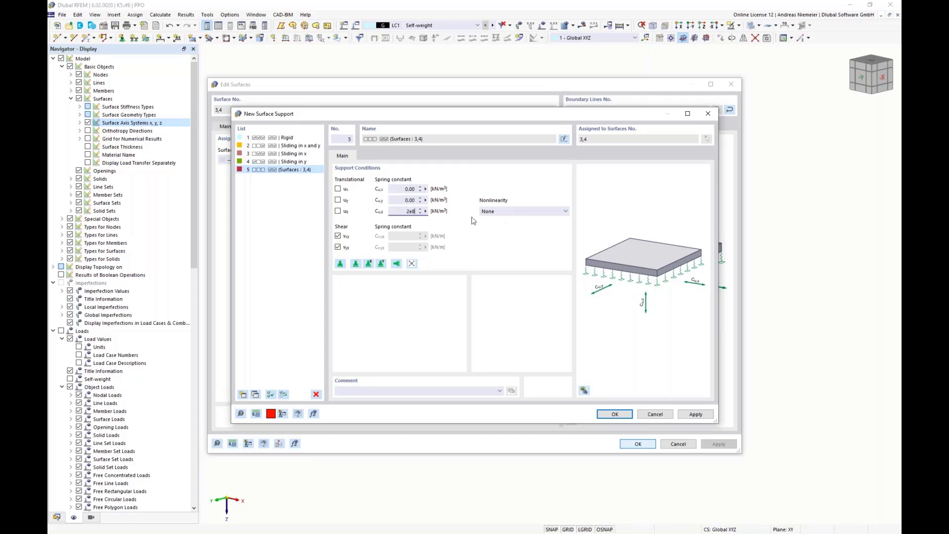
{"action": "left_click", "coordinate": [495, 212]}
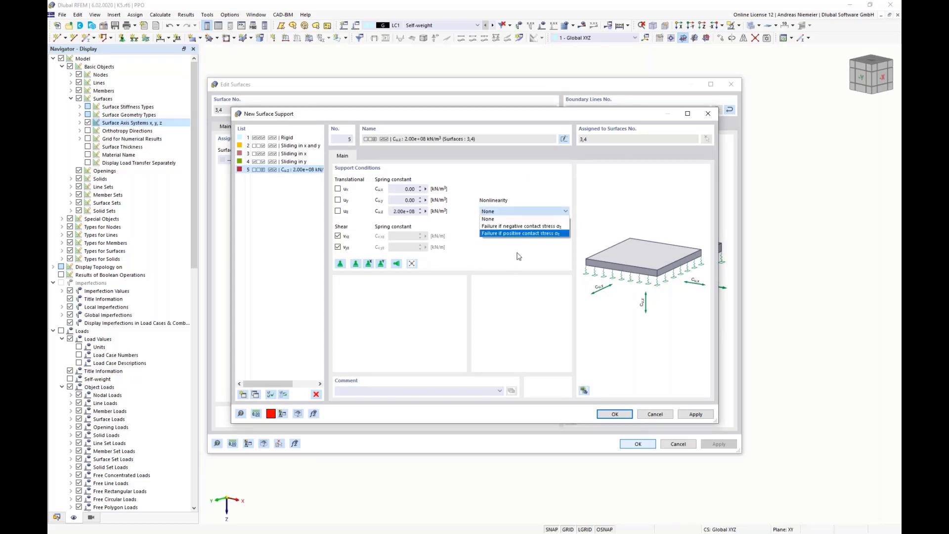
{"action": "left_click", "coordinate": [519, 226]}
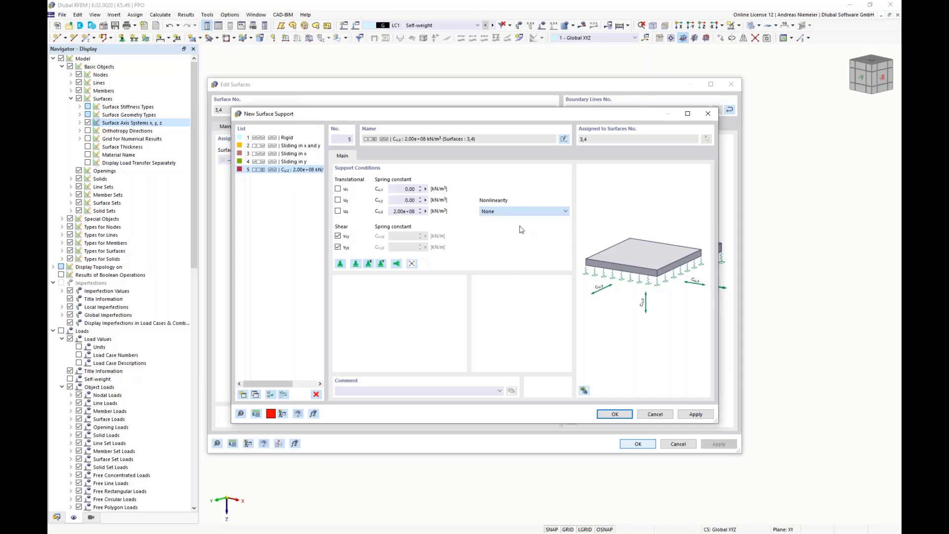
{"action": "left_click", "coordinate": [617, 414]}
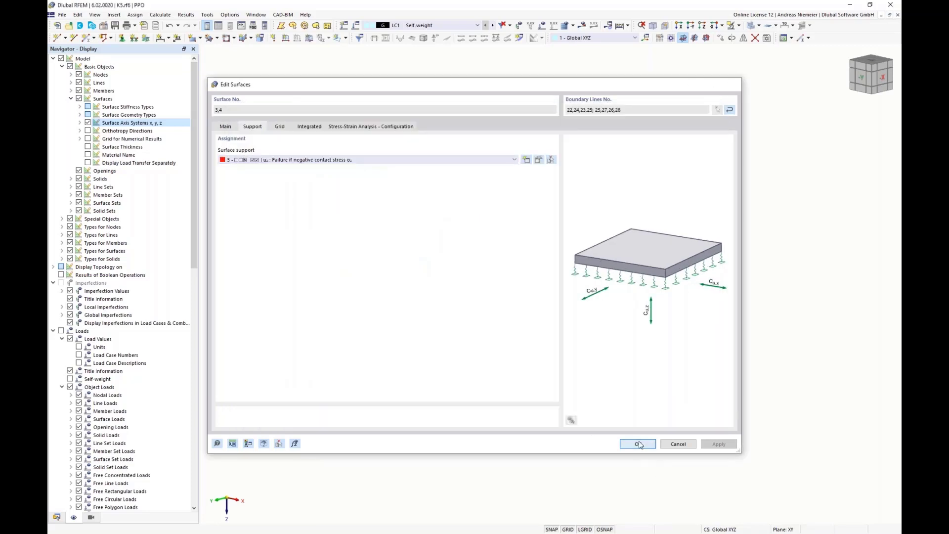
{"action": "left_click", "coordinate": [639, 444]}
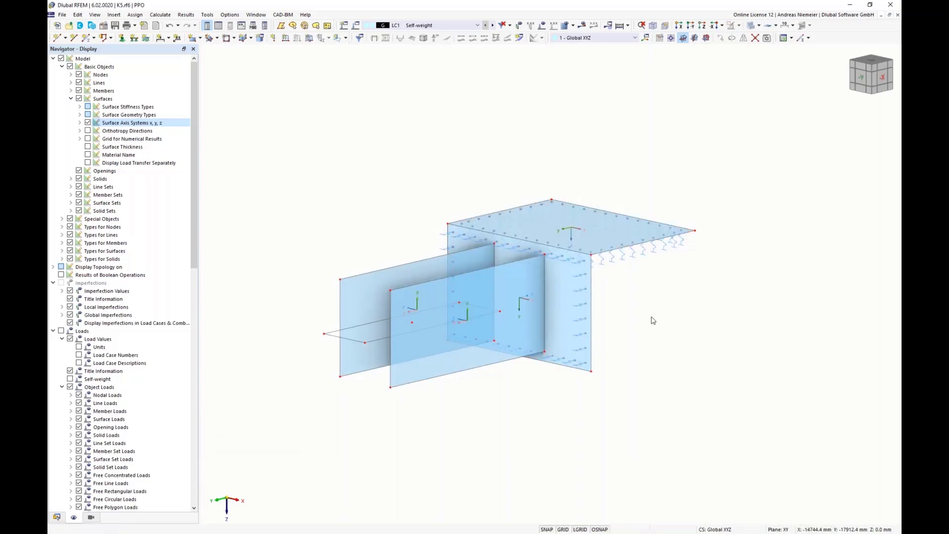
Copy the top plate's two outer corner nodes inward, one to X 2270, Y -255 mm, the other by X 50, Y 50 mm
{"action": "middle_click_drag", "start_coordinate": [649, 305], "coordinate": [600, 321], "text": "ctrl"}
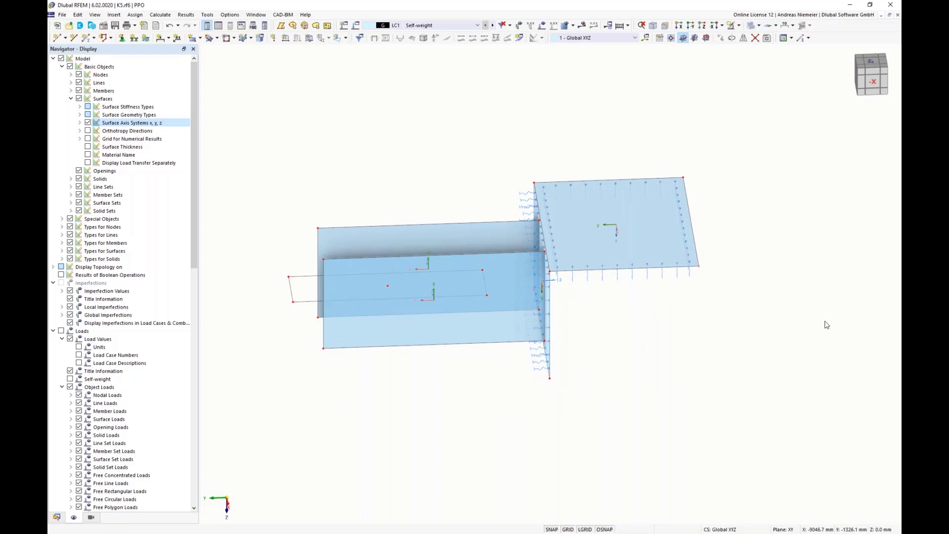
{"action": "left_click", "coordinate": [721, 40]}
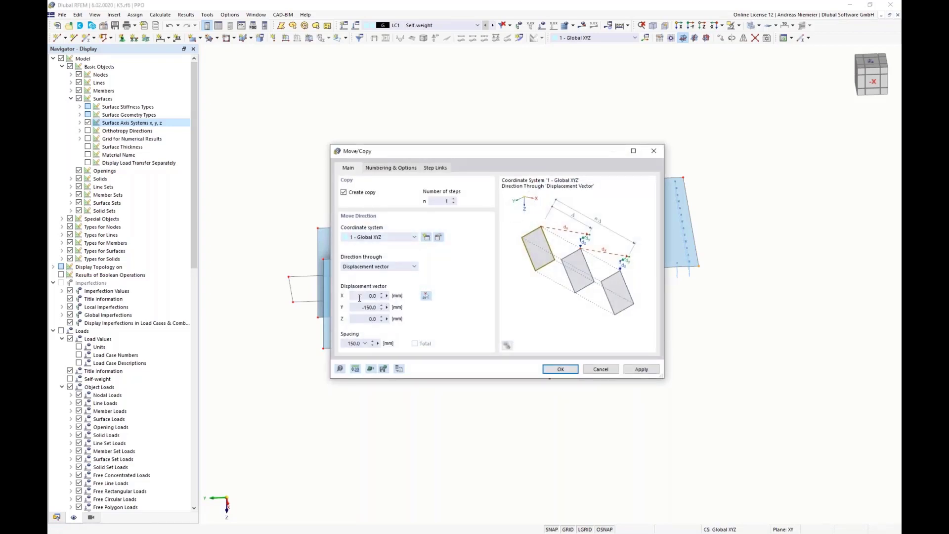
{"action": "left_click", "coordinate": [359, 296]}
{"action": "key", "text": "Tab"}
{"action": "left_click", "coordinate": [560, 369]}
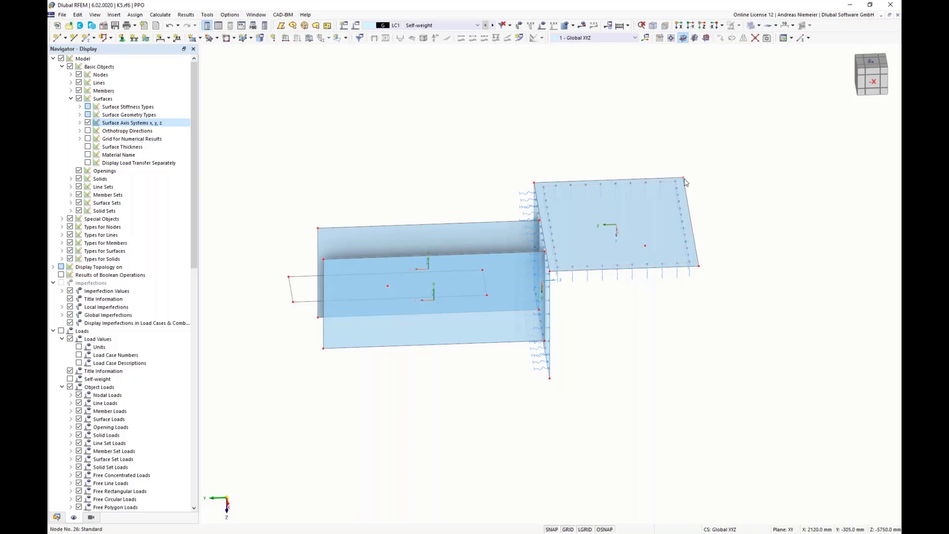
{"action": "left_click", "coordinate": [732, 37]}
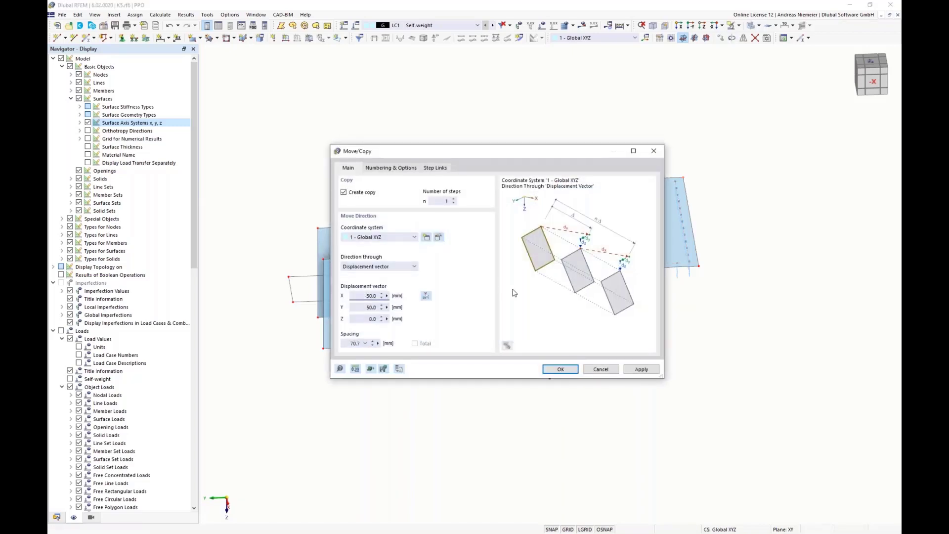
{"action": "left_click", "coordinate": [561, 369]}
Create circular openings of 6 mm radius in the top plate, centred on the two copied nodes
{"action": "scroll", "coordinate": [734, 264], "scroll_direction": "down", "scroll_amount": 2}
{"action": "middle_click_drag", "start_coordinate": [763, 261], "coordinate": [636, 316], "text": "ctrl"}
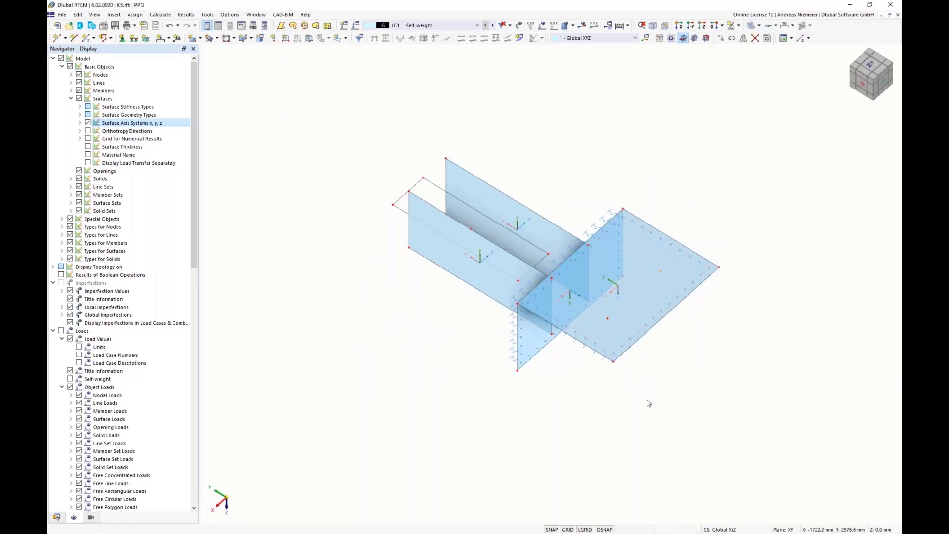
{"action": "scroll", "coordinate": [637, 381], "scroll_direction": "up", "scroll_amount": 3}
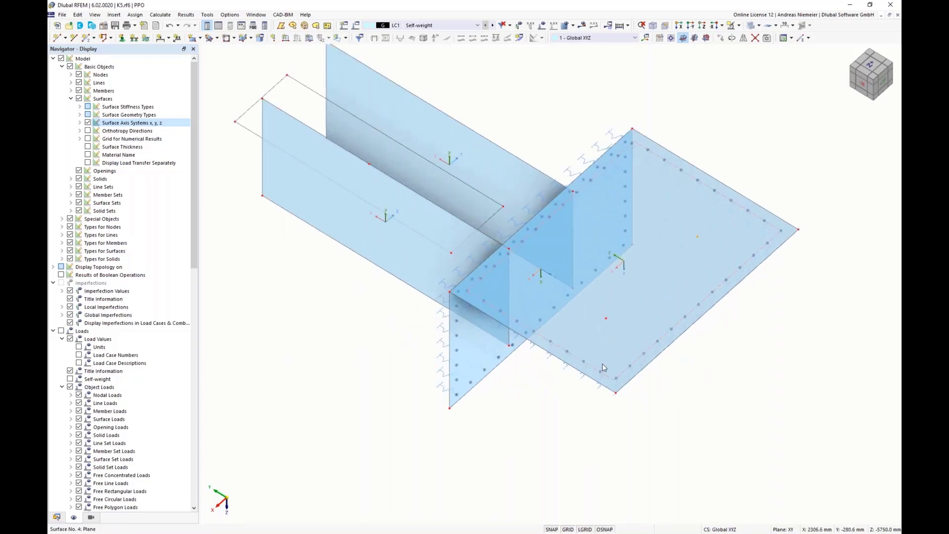
{"action": "left_click", "coordinate": [234, 38]}
{"action": "left_click", "coordinate": [243, 70]}
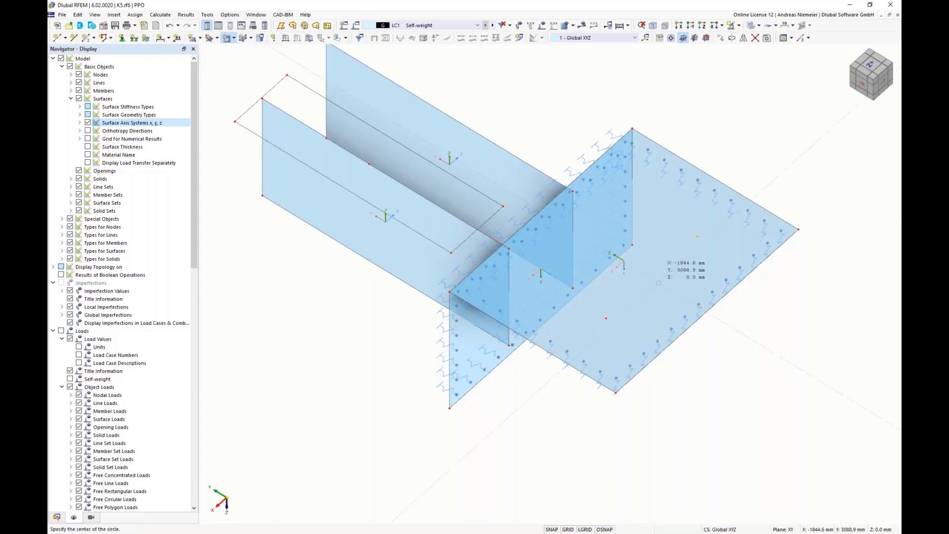
{"action": "left_click", "coordinate": [605, 318]}
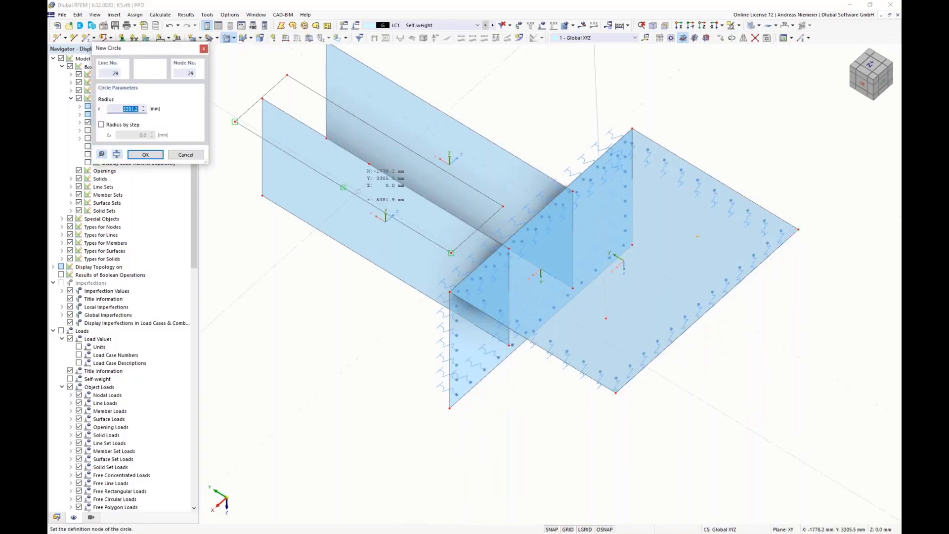
{"action": "type", "text": "300"}
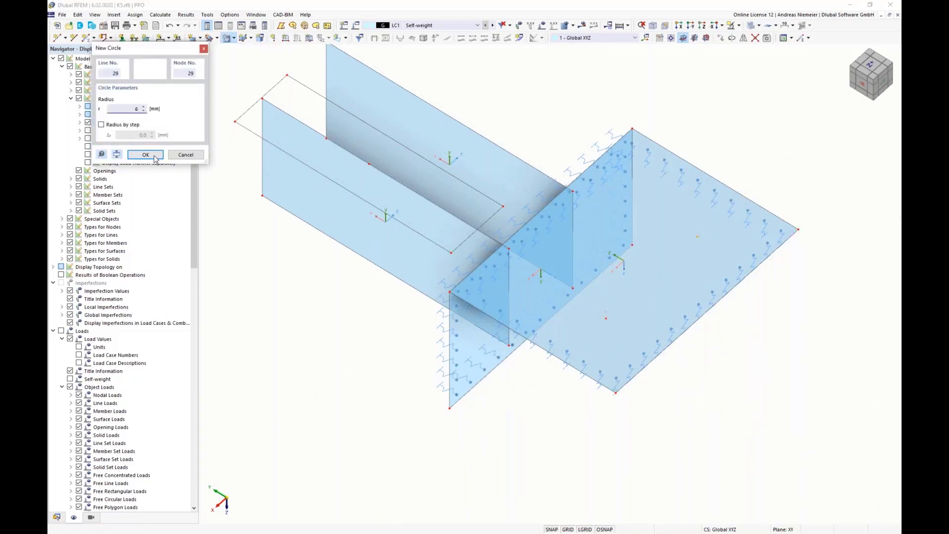
{"action": "left_click", "coordinate": [145, 155]}
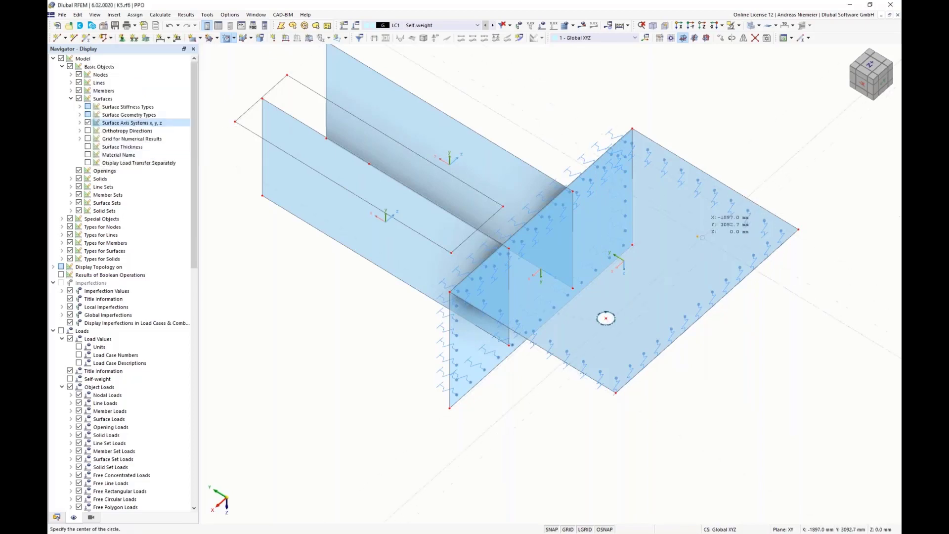
{"action": "left_click", "coordinate": [696, 185]}
{"action": "type", "text": "300"}
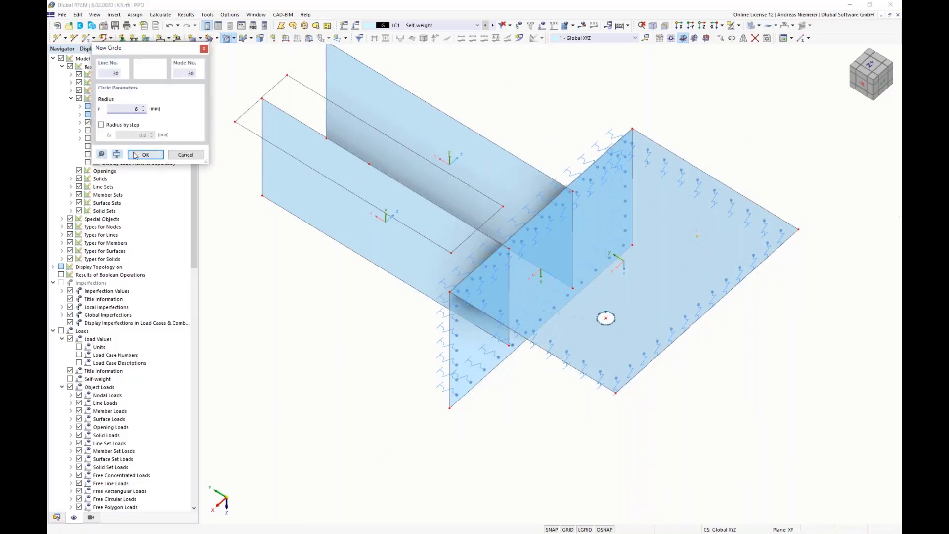
{"action": "left_click", "coordinate": [145, 155]}
{"action": "key", "text": "Escape"}
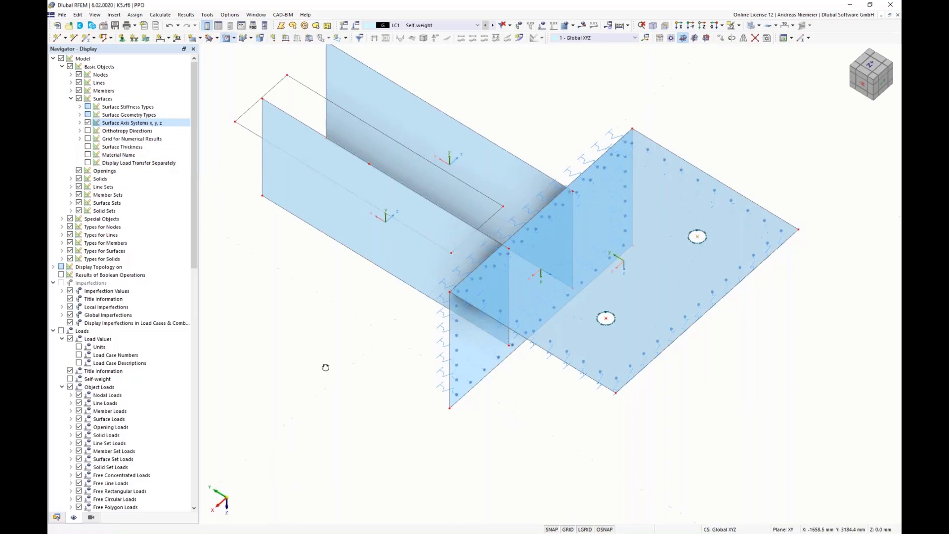
Examine the top plate around its two circular openings
{"action": "middle_click_drag", "start_coordinate": [326, 366], "coordinate": [329, 356], "text": "ctrl"}
{"action": "scroll", "coordinate": [330, 356], "scroll_direction": "down", "scroll_amount": 1}
{"action": "scroll", "coordinate": [558, 314], "scroll_direction": "up", "scroll_amount": 4}
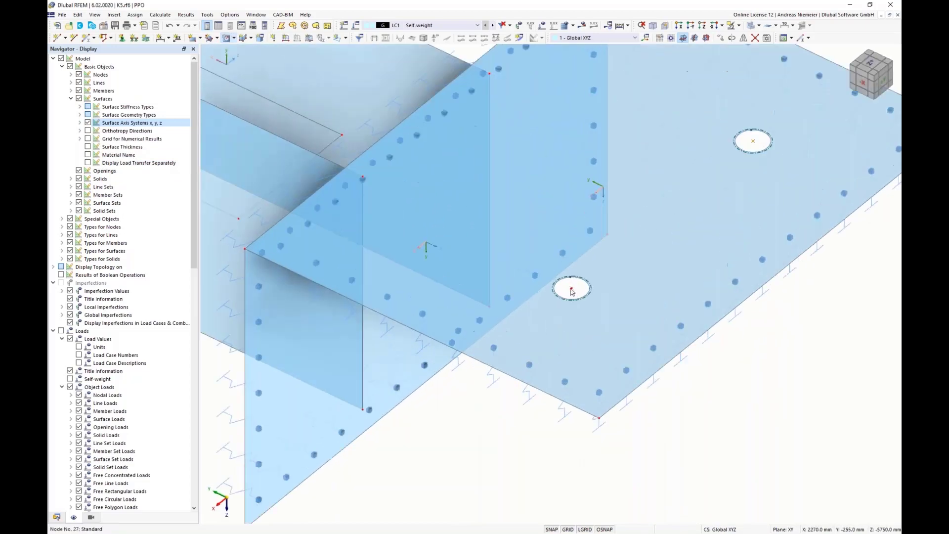
{"action": "mouse_move", "coordinate": [571, 291]}
{"action": "left_click", "coordinate": [609, 264]}
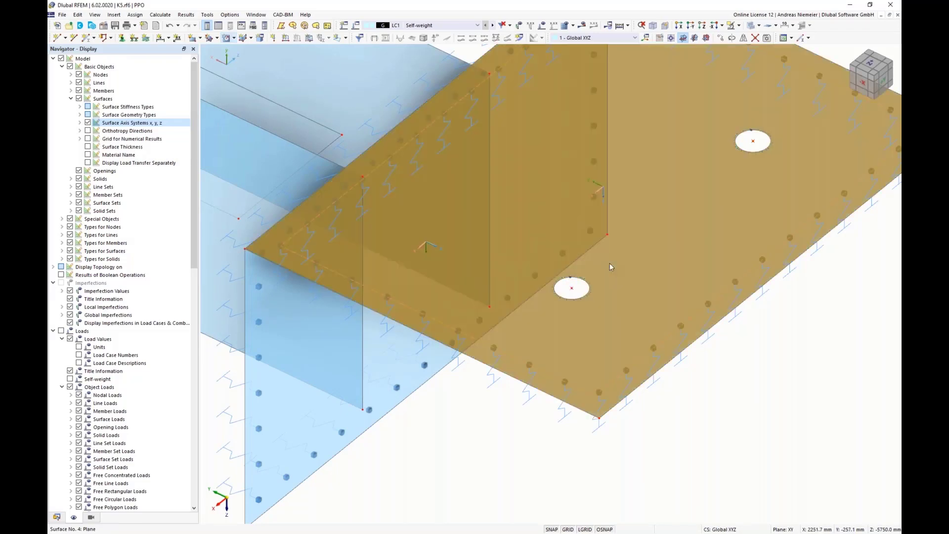
{"action": "left_click", "coordinate": [505, 473]}
{"action": "scroll", "coordinate": [490, 421], "scroll_direction": "down", "scroll_amount": 1}
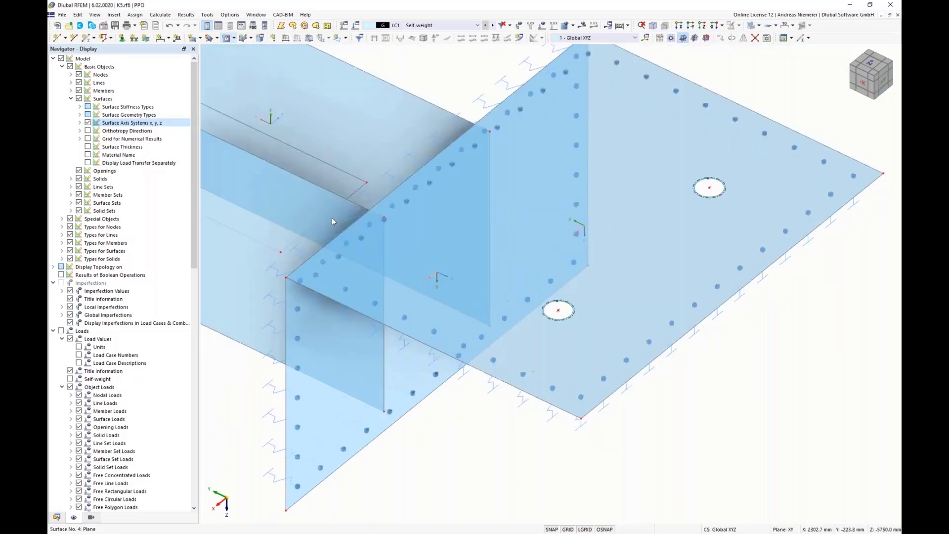
Start a new surface by boundary selection with the stiffness type Without Membrane Tension
{"action": "left_click", "coordinate": [217, 39]}
{"action": "left_click", "coordinate": [200, 38]}
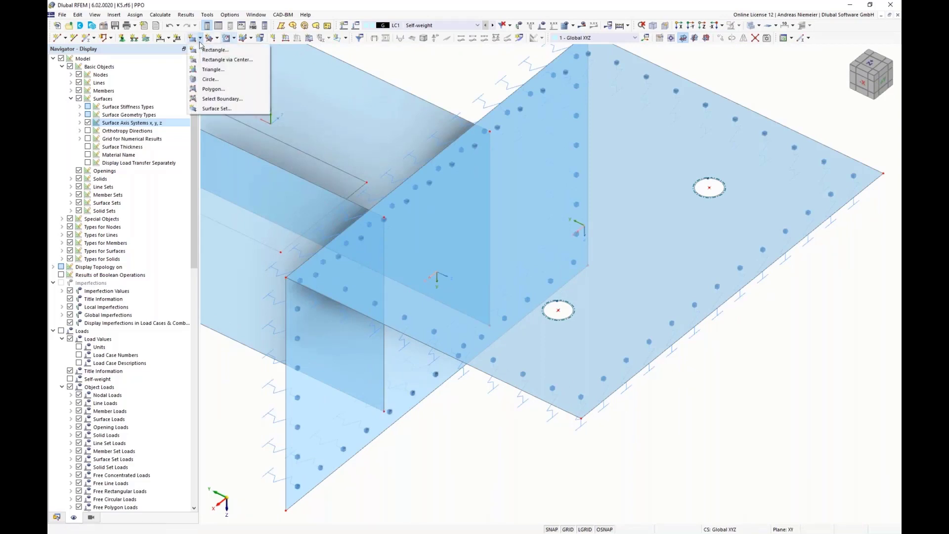
{"action": "left_click", "coordinate": [207, 94]}
{"action": "left_click", "coordinate": [269, 150]}
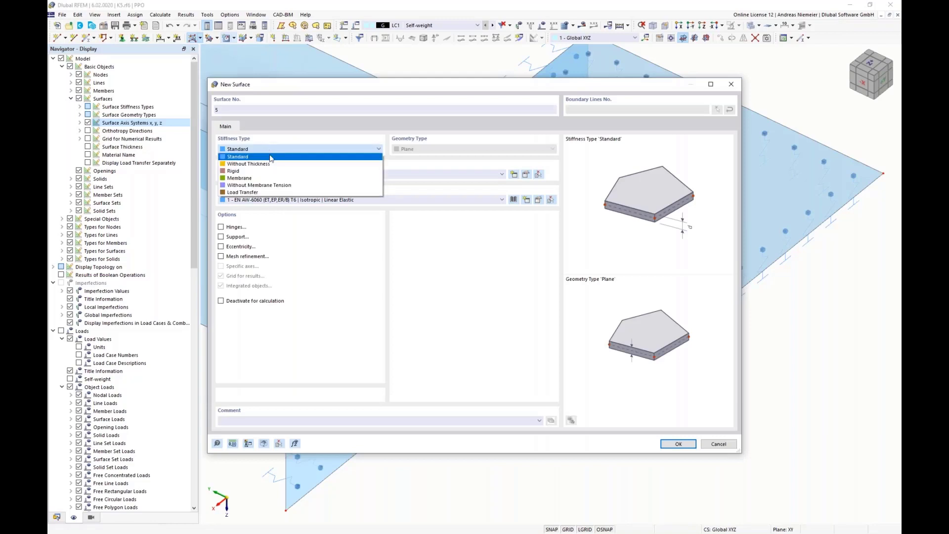
{"action": "left_click", "coordinate": [266, 186]}
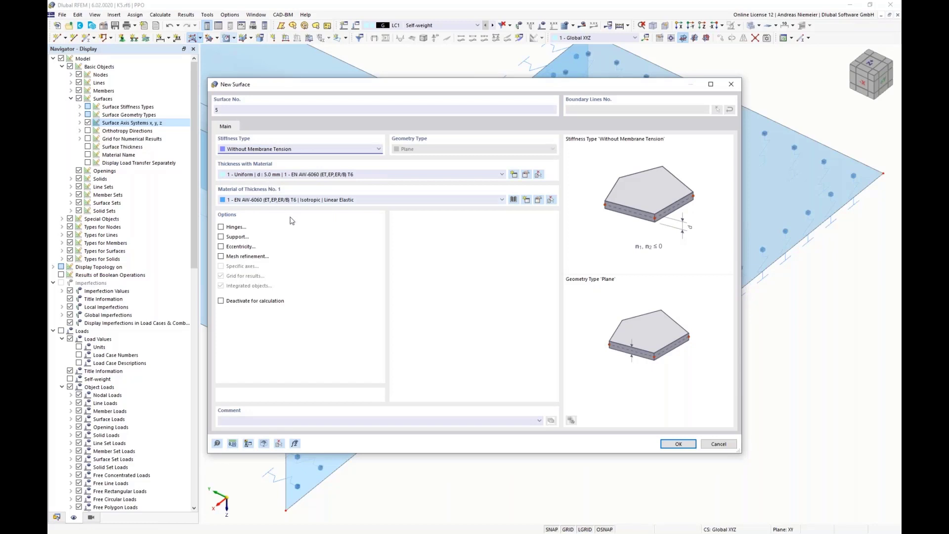
Assign the new surface a new uniform 10 mm thickness in S235 steel from the EN 1993-1-1:2005-05 series and accept its settings
{"action": "left_click", "coordinate": [514, 175]}
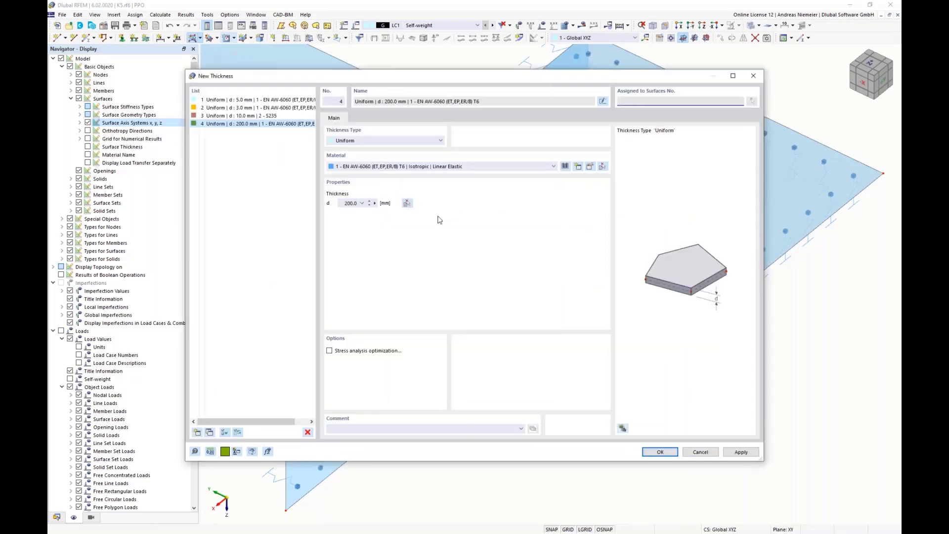
{"action": "left_click", "coordinate": [351, 204]}
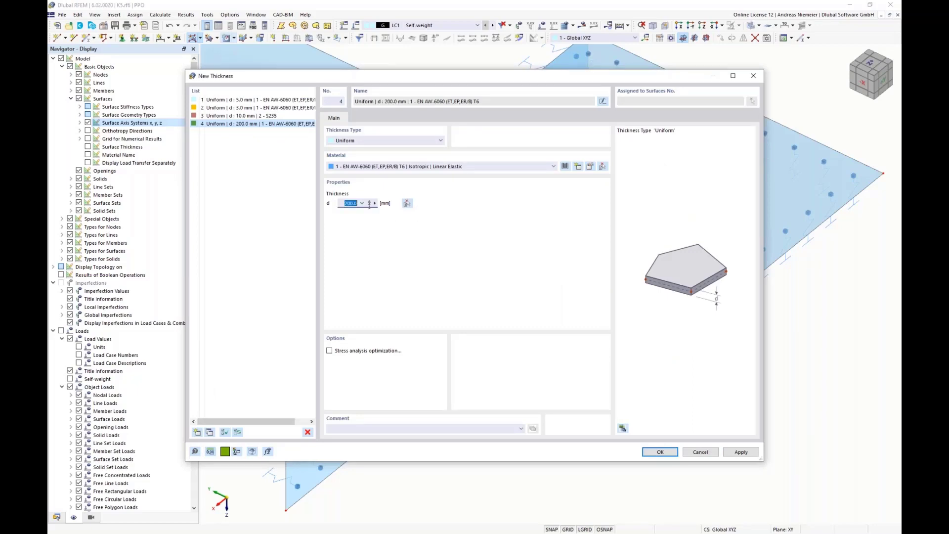
{"action": "type", "text": "10"}
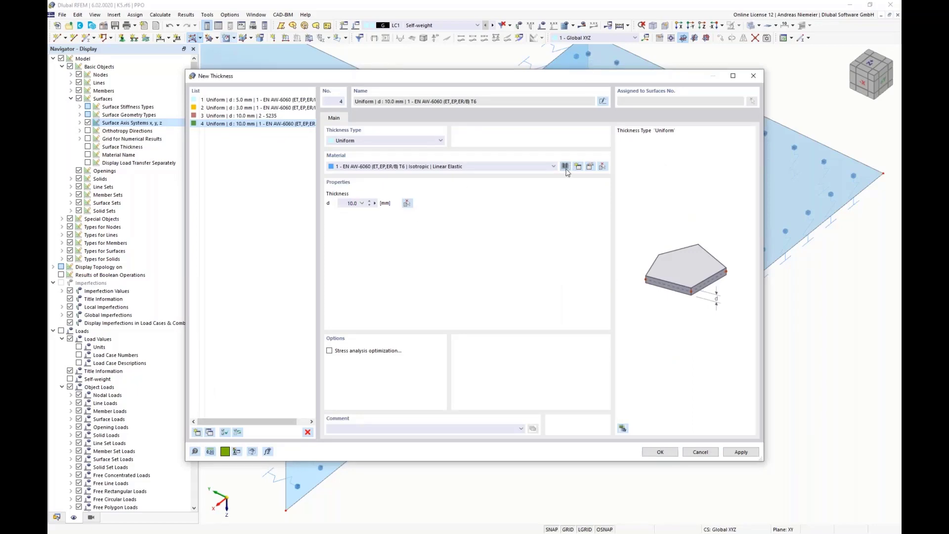
{"action": "left_click", "coordinate": [565, 166]}
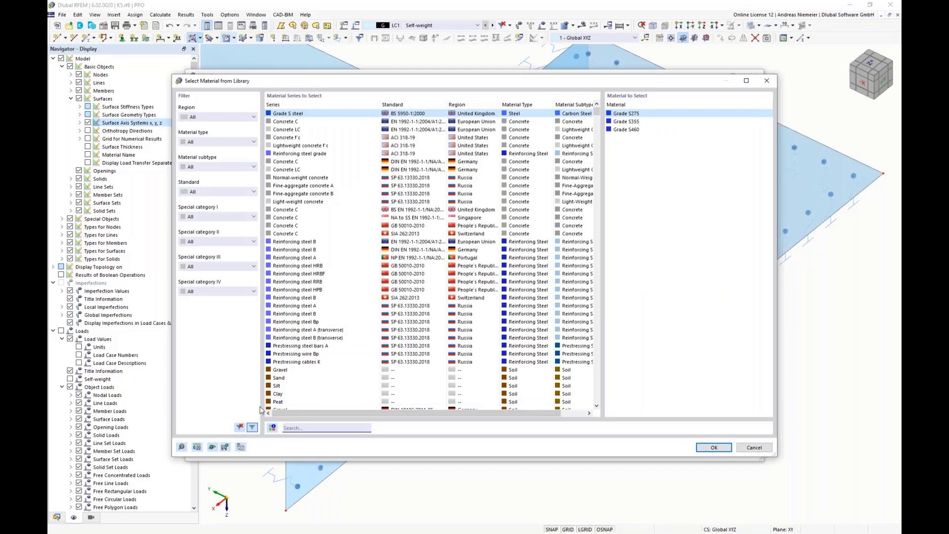
{"action": "type", "text": "s235"}
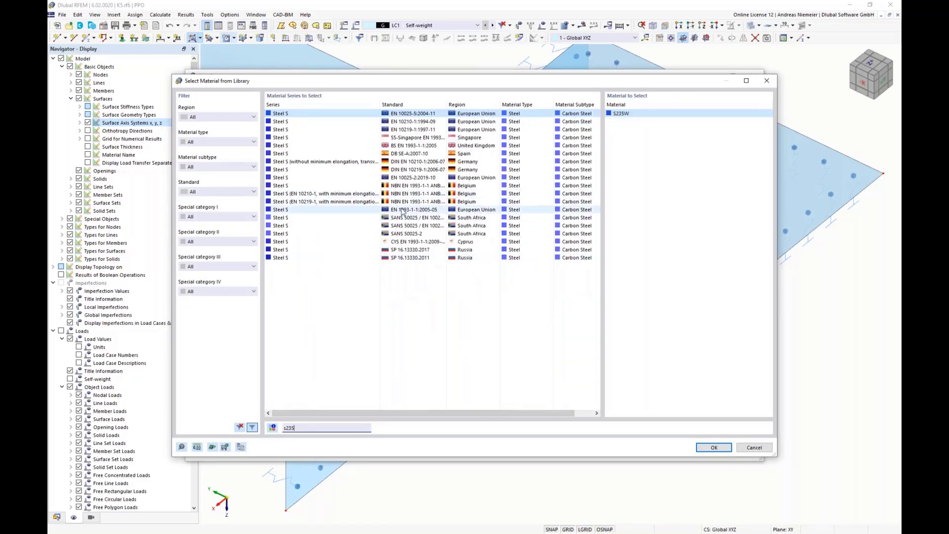
{"action": "left_click", "coordinate": [346, 210]}
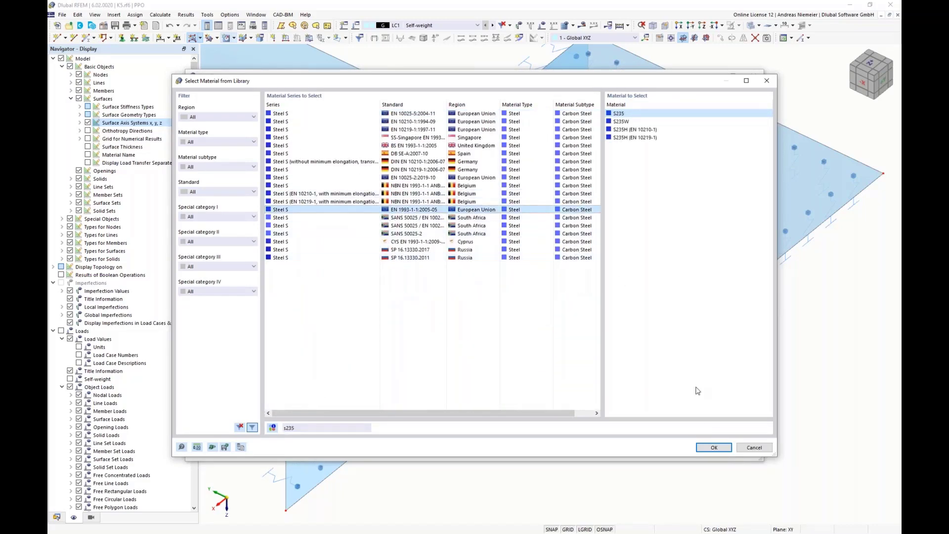
{"action": "left_click", "coordinate": [712, 447]}
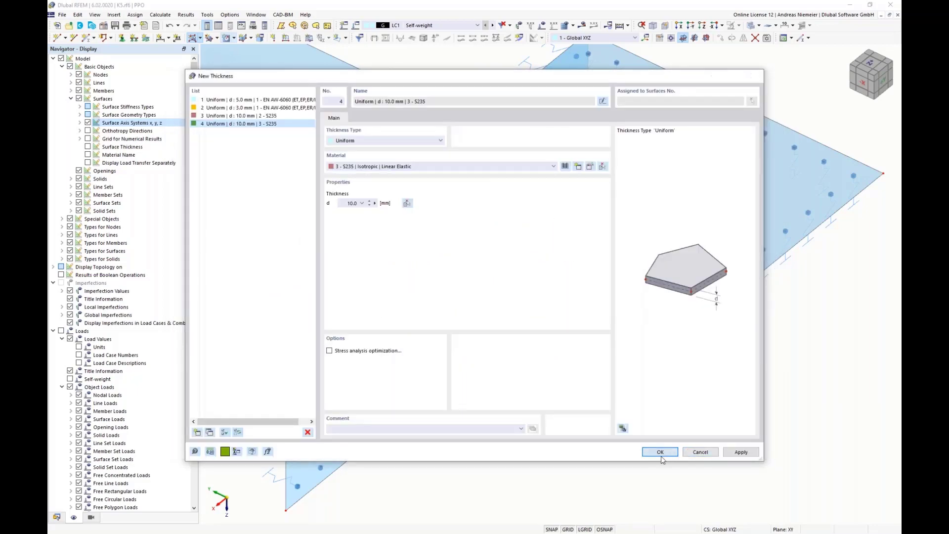
{"action": "left_click", "coordinate": [661, 452]}
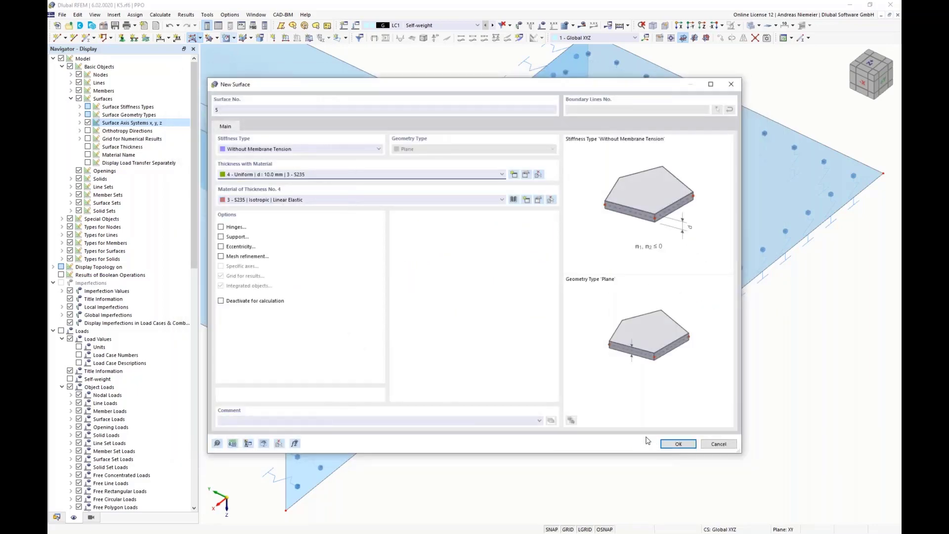
{"action": "left_click", "coordinate": [680, 443]}
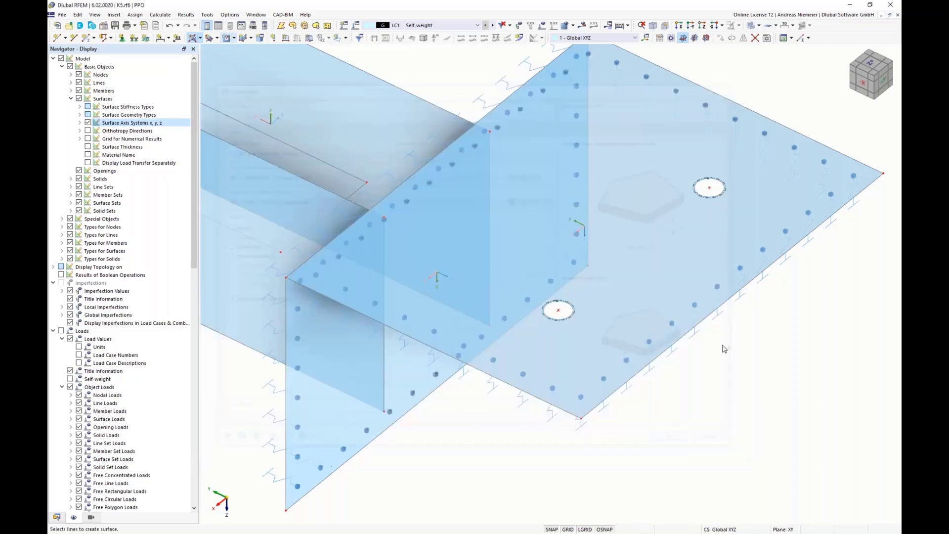
Create the new surfaces inside both circular openings of the top plate, using the opening circles as boundaries
{"action": "left_click", "coordinate": [573, 314]}
{"action": "left_click", "coordinate": [710, 179]}
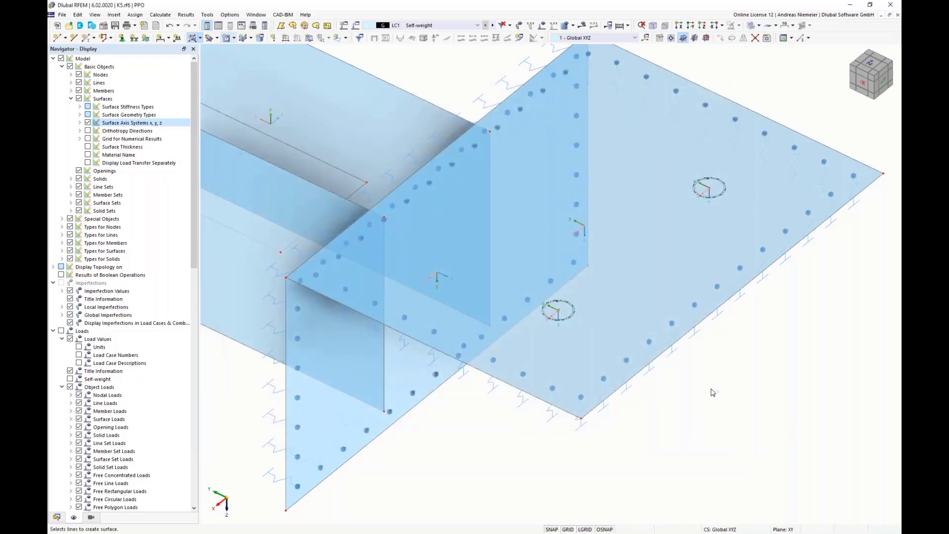
Create a nodal support with all translations fixed and all rotations free, and assign it to the centre of the farther top-plate opening
{"action": "middle_click_drag", "start_coordinate": [519, 449], "coordinate": [534, 418]}
{"action": "scroll", "coordinate": [534, 418], "scroll_direction": "up", "scroll_amount": 1}
{"action": "left_click", "coordinate": [123, 38]}
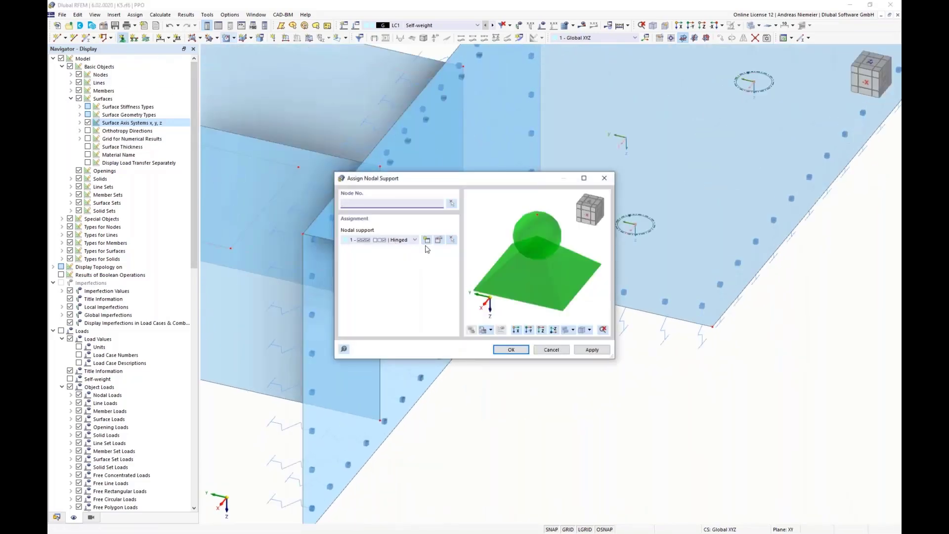
{"action": "left_click", "coordinate": [427, 241]}
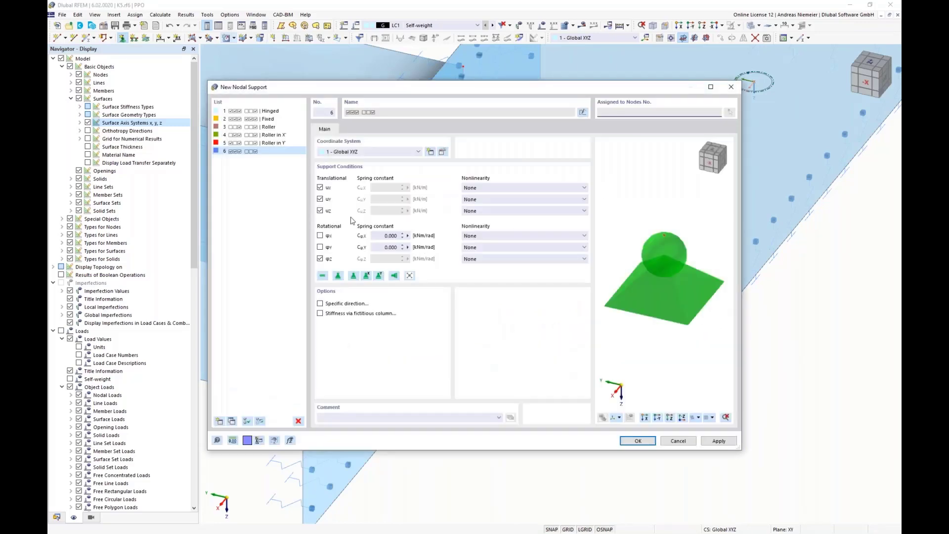
{"action": "left_click", "coordinate": [320, 258]}
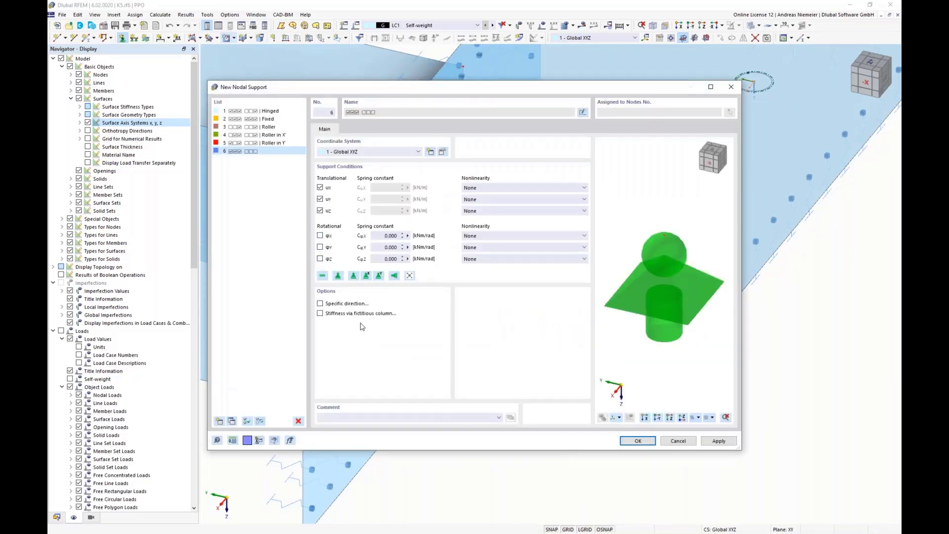
{"action": "left_click", "coordinate": [638, 440]}
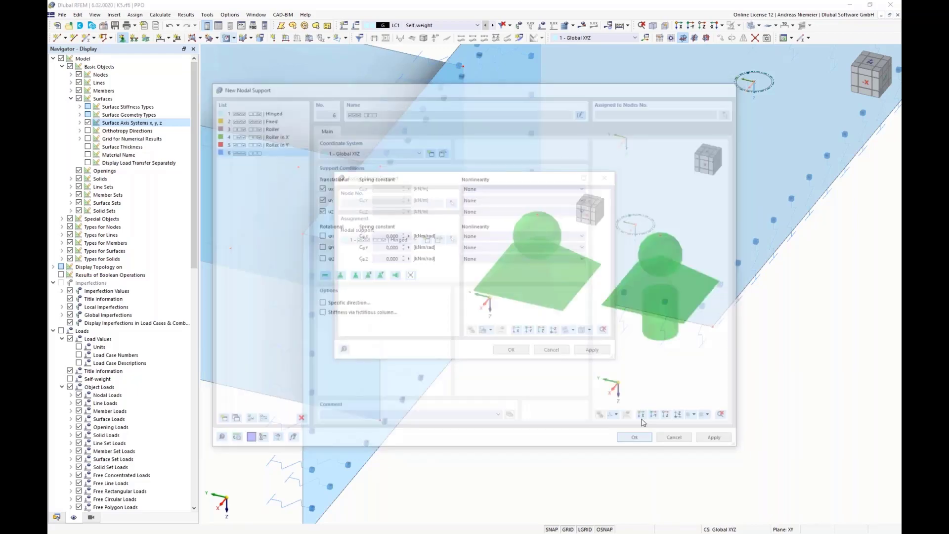
{"action": "left_click", "coordinate": [512, 350]}
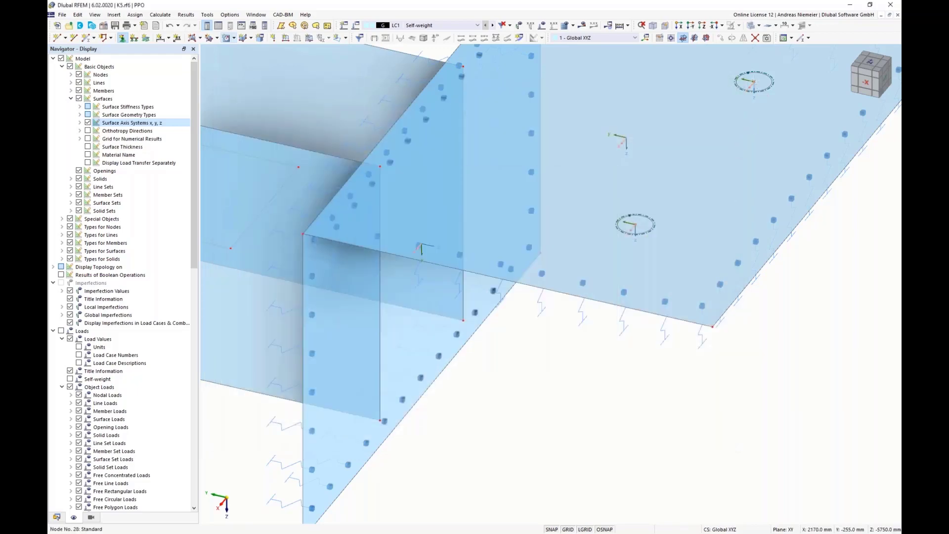
{"action": "left_click", "coordinate": [754, 83]}
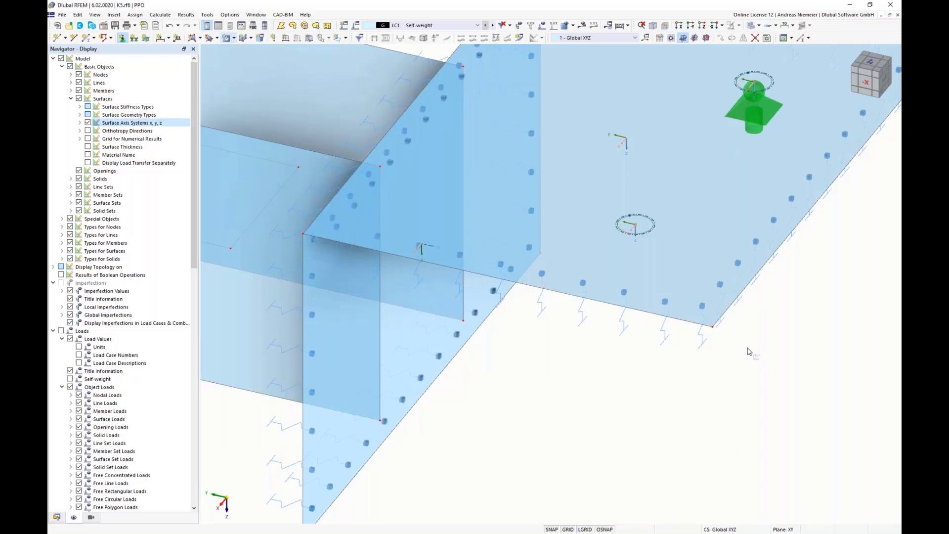
{"action": "right_click", "coordinate": [751, 349]}
Create a second nodal support with uX and all rotations free, and assign it to the centre of the nearer top-plate opening
{"action": "left_click", "coordinate": [123, 38]}
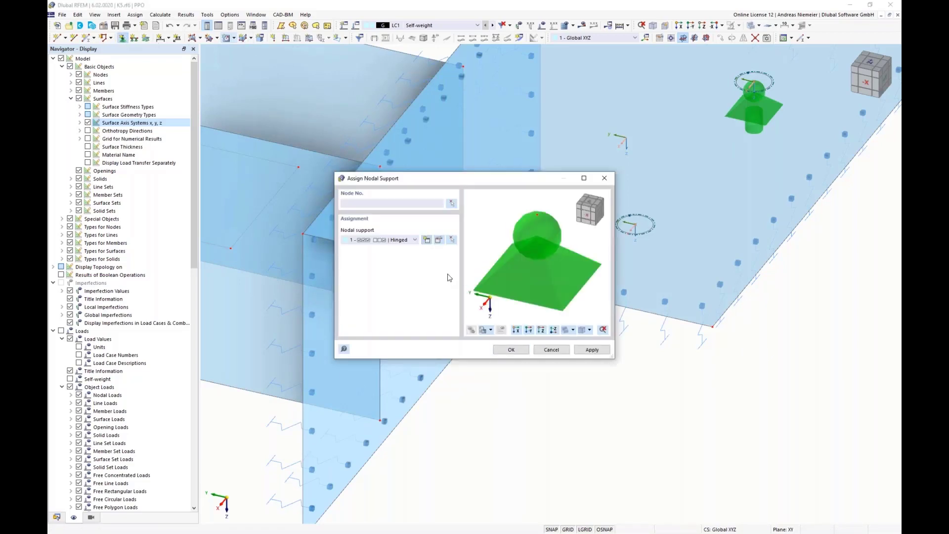
{"action": "left_click", "coordinate": [321, 259]}
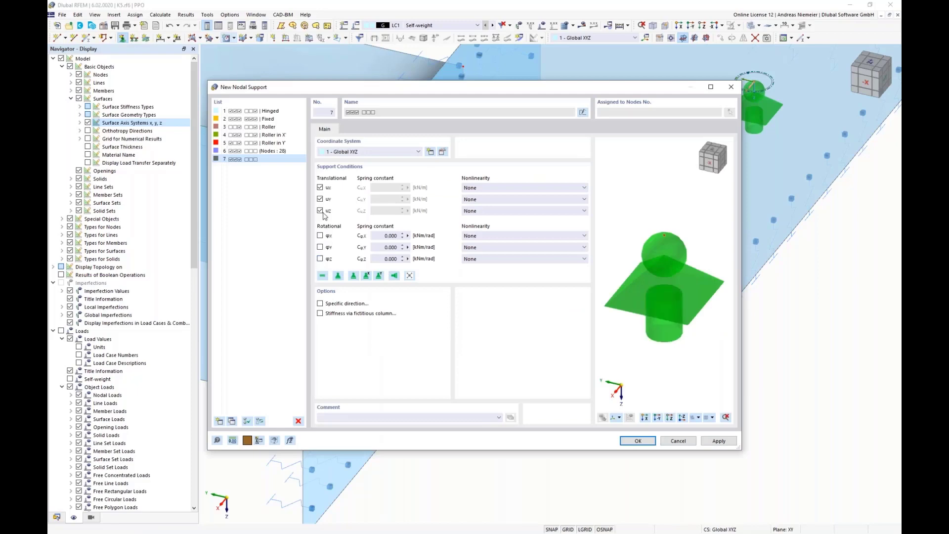
{"action": "left_click", "coordinate": [320, 188]}
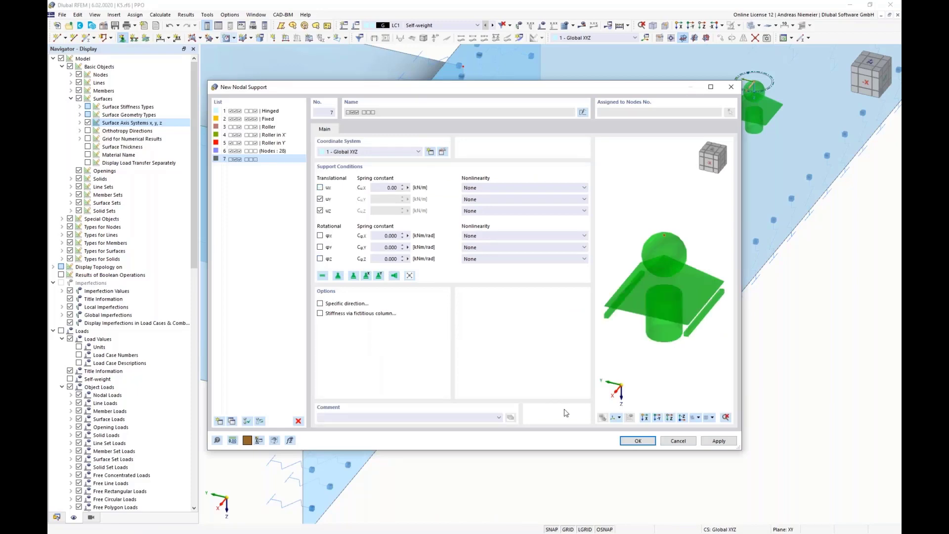
{"action": "left_click", "coordinate": [637, 441]}
{"action": "left_click", "coordinate": [510, 349]}
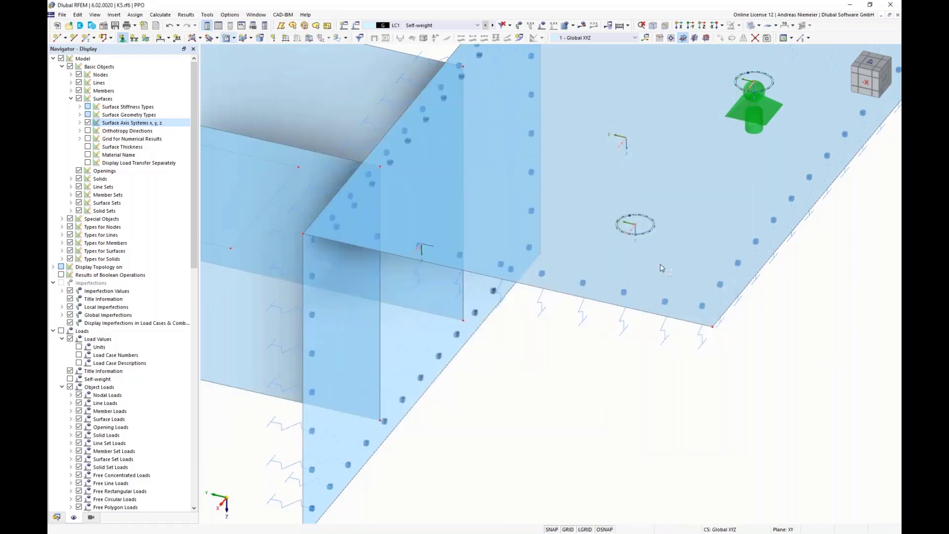
{"action": "left_click", "coordinate": [639, 227]}
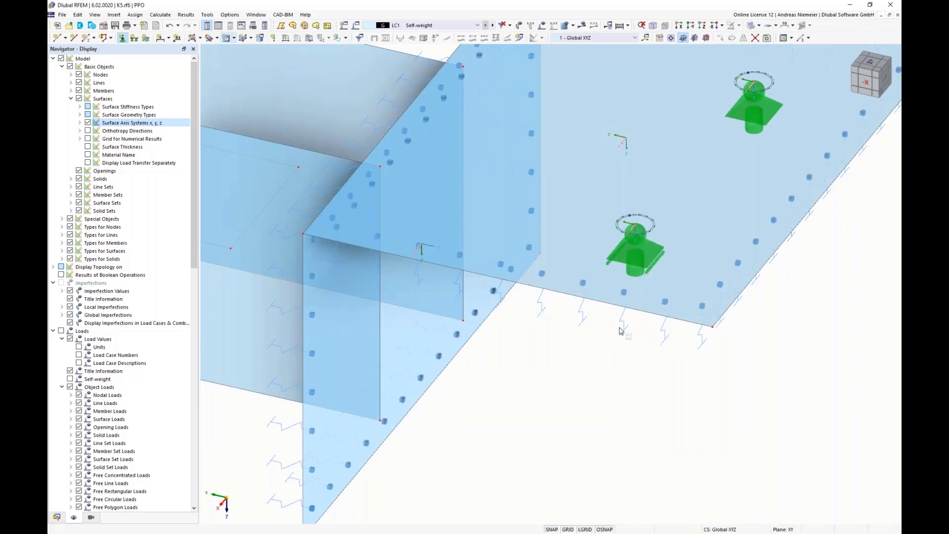
Set the work plane origin at the node midway between the two parallel side plates
{"action": "scroll", "coordinate": [586, 345], "scroll_direction": "down", "scroll_amount": 3}
{"action": "middle_click_drag", "start_coordinate": [470, 391], "coordinate": [487, 379], "text": "ctrl"}
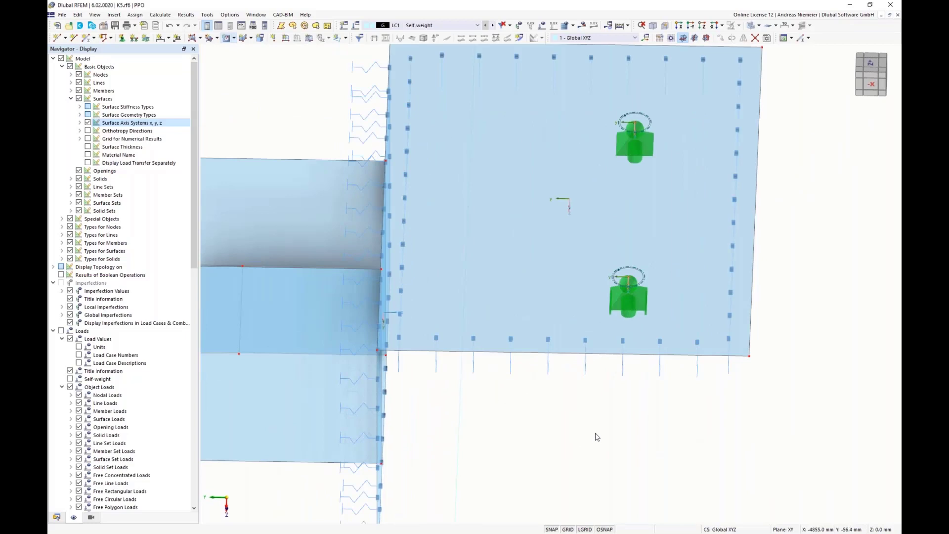
{"action": "scroll", "coordinate": [596, 433], "scroll_direction": "down", "scroll_amount": 1}
{"action": "middle_click_drag", "start_coordinate": [558, 429], "coordinate": [542, 282], "text": "ctrl"}
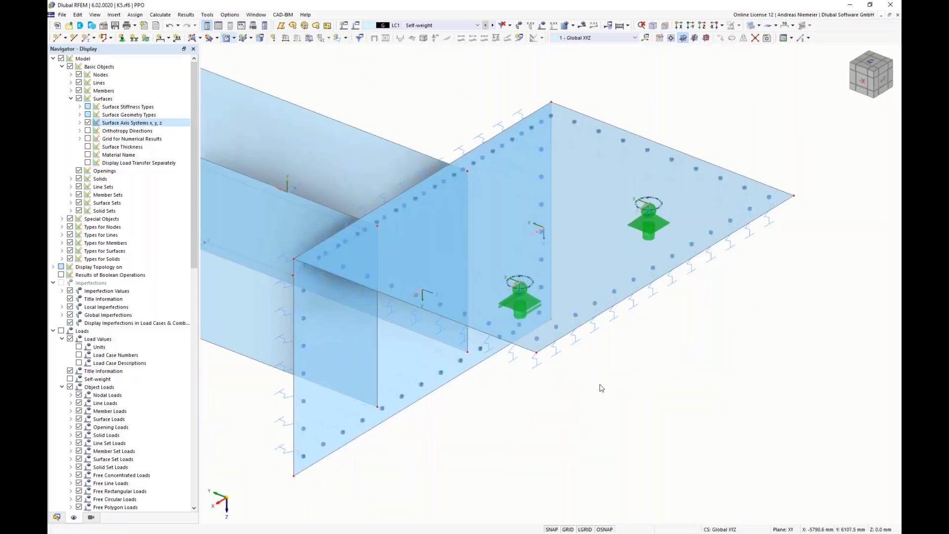
{"action": "middle_click_drag", "start_coordinate": [602, 388], "coordinate": [675, 422], "text": "ctrl"}
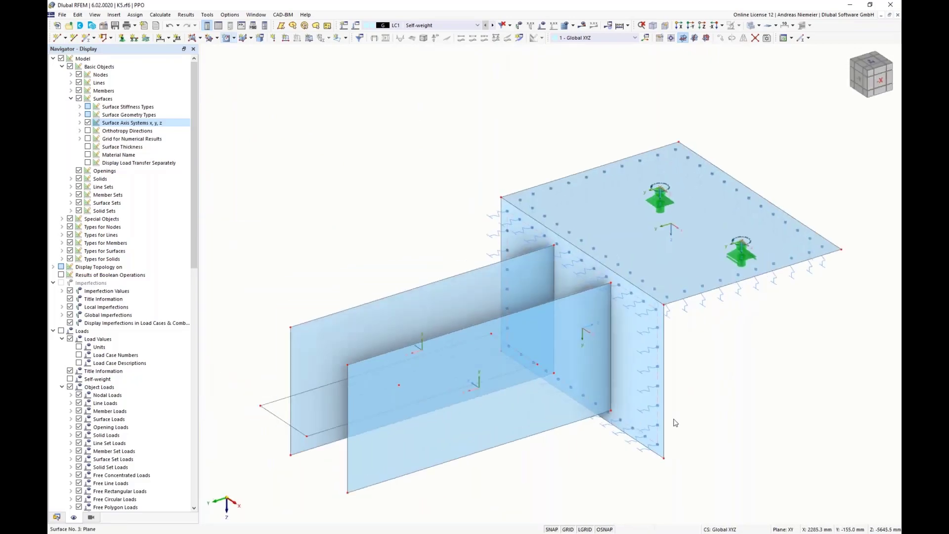
{"action": "scroll", "coordinate": [696, 472], "scroll_direction": "down", "scroll_amount": 1}
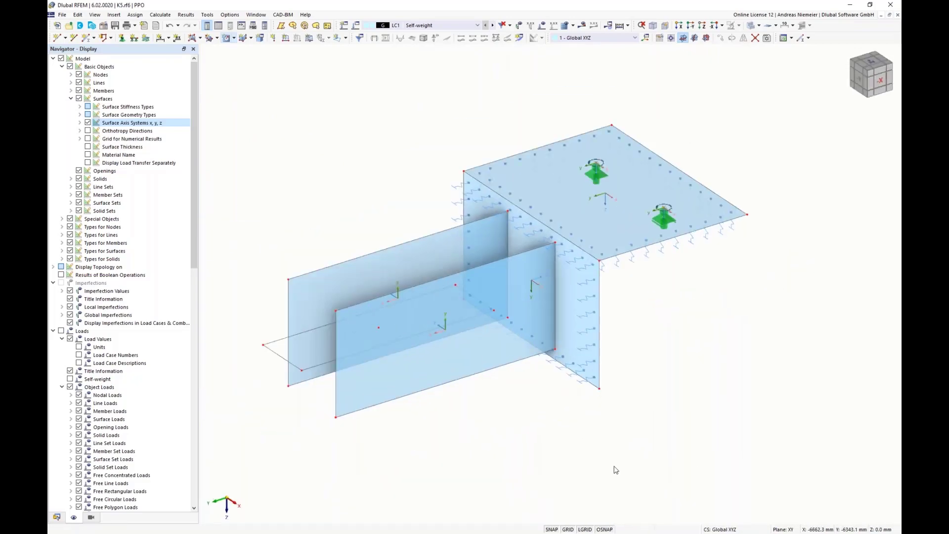
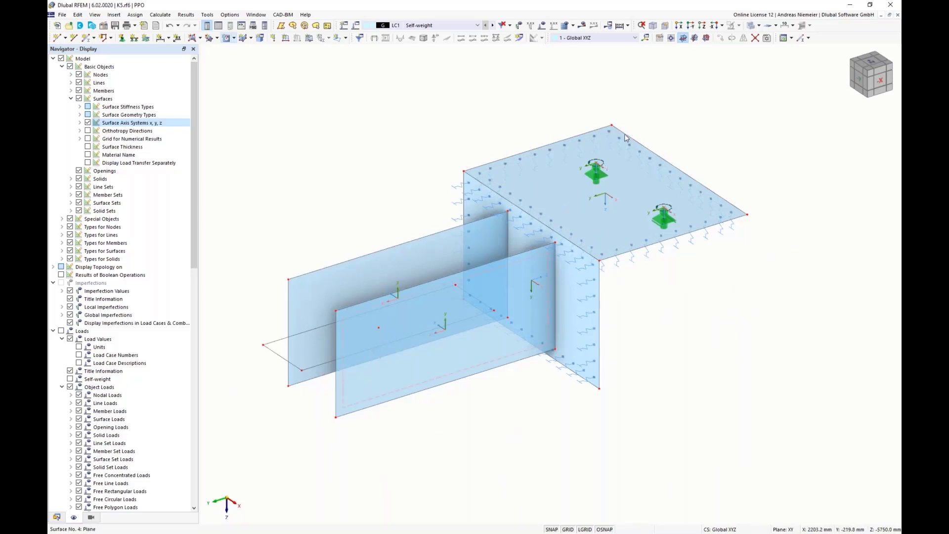
{"action": "left_click", "coordinate": [671, 38]}
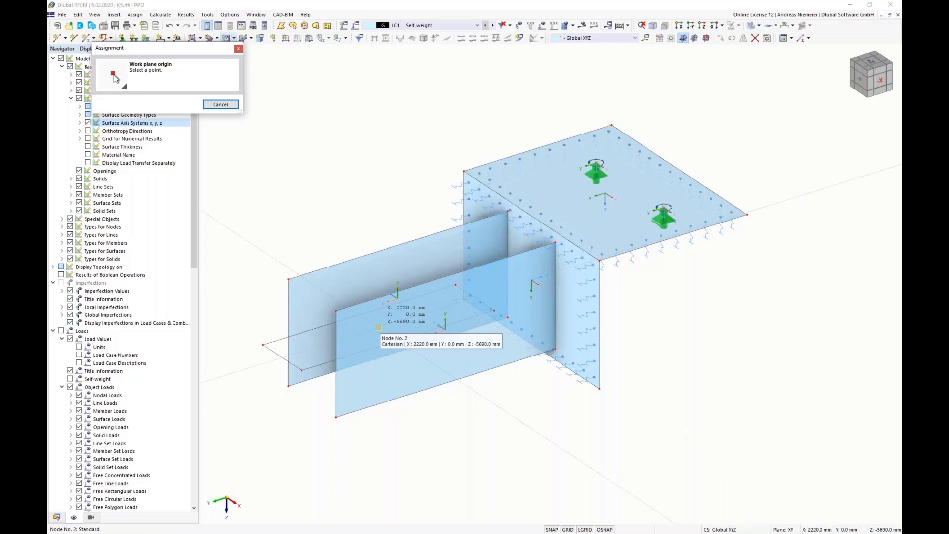
Copy the shared edge of the top and end plates twice, so one copy extends in each direction from the node between the side plates
{"action": "left_click", "coordinate": [597, 261]}
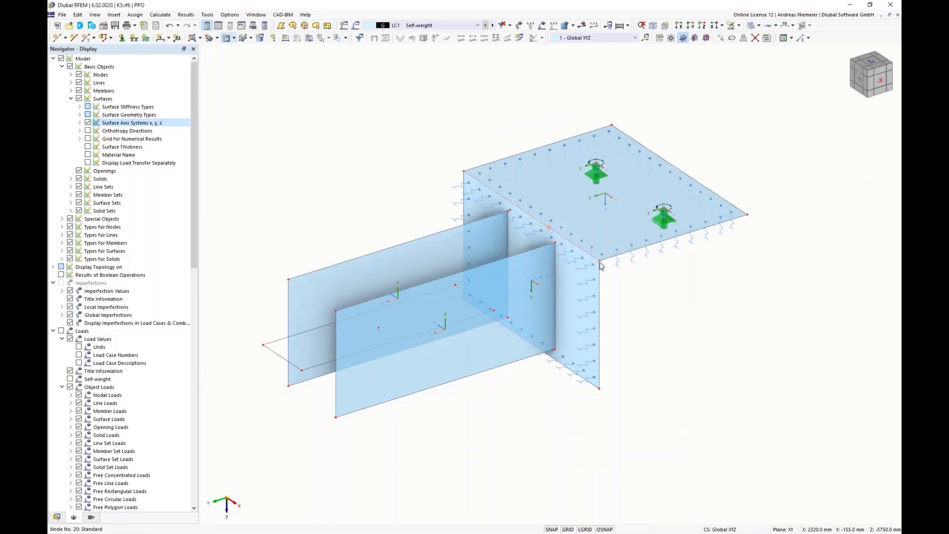
{"action": "left_click_drag", "start_coordinate": [596, 257], "coordinate": [380, 332], "text": "ctrl"}
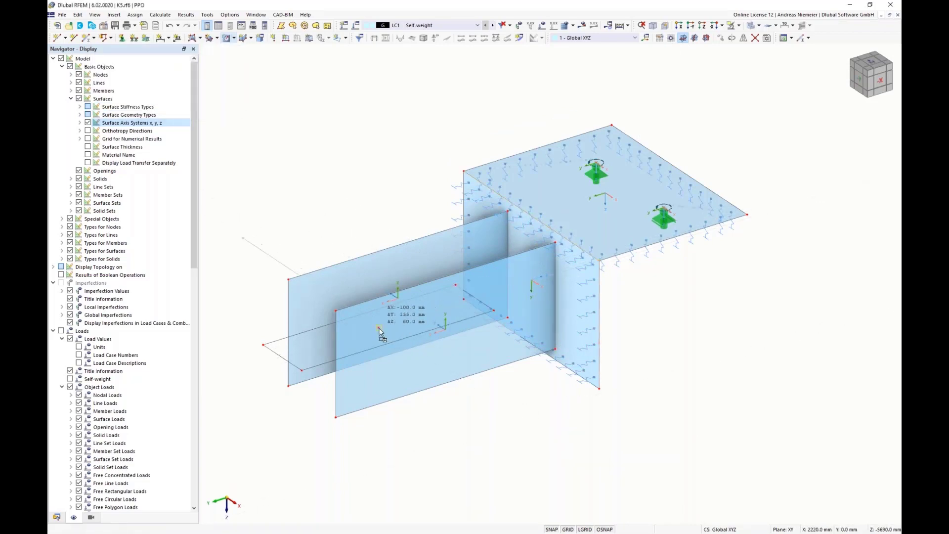
{"action": "left_click_drag", "start_coordinate": [393, 363], "coordinate": [378, 332], "text": "ctrl"}
{"action": "left_click", "coordinate": [269, 260]}
{"action": "left_click_drag", "start_coordinate": [247, 241], "coordinate": [379, 327], "text": "ctrl"}
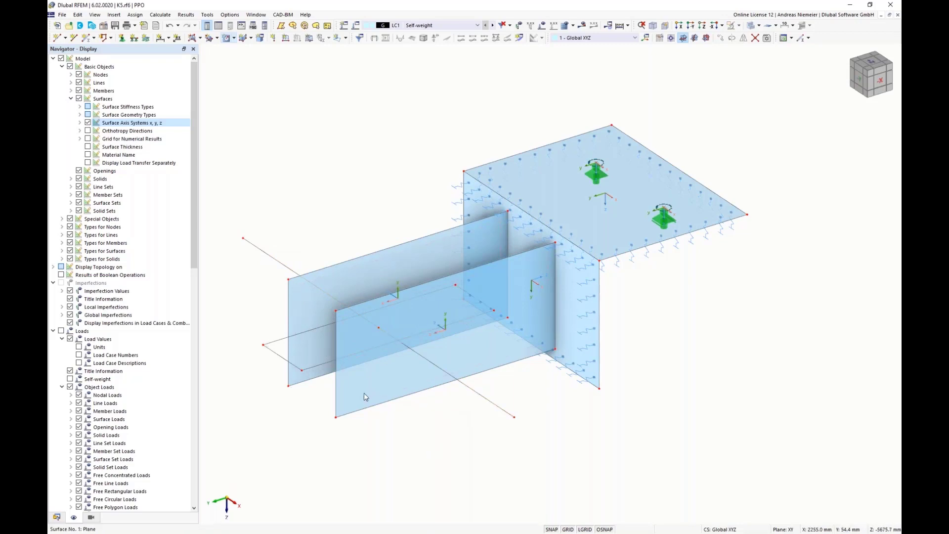
Select the copied lines together with the side plates and connect them so the lines are divided at their intersections
{"action": "middle_click_drag", "start_coordinate": [754, 367], "coordinate": [517, 352], "text": "ctrl"}
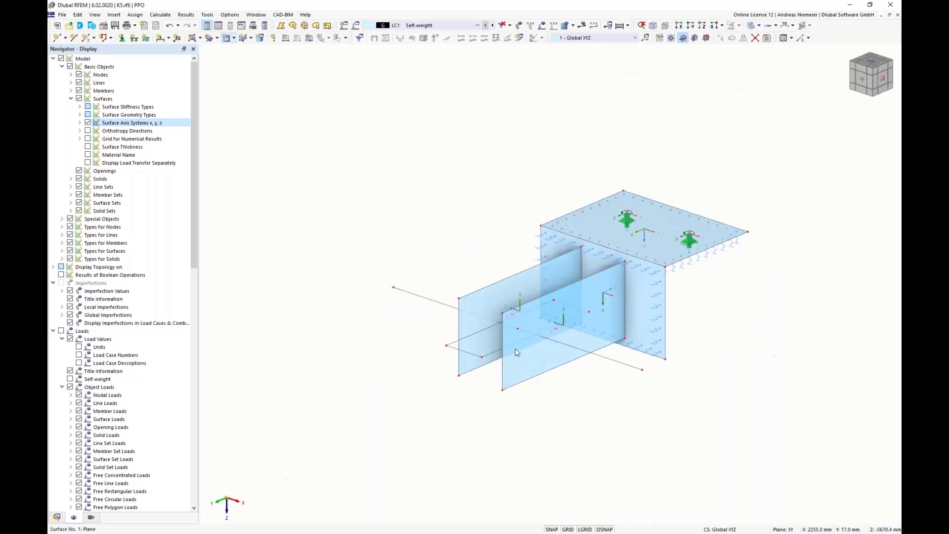
{"action": "middle_click_drag", "start_coordinate": [475, 318], "coordinate": [539, 381], "text": "ctrl"}
{"action": "scroll", "coordinate": [538, 381], "scroll_direction": "down", "scroll_amount": 1}
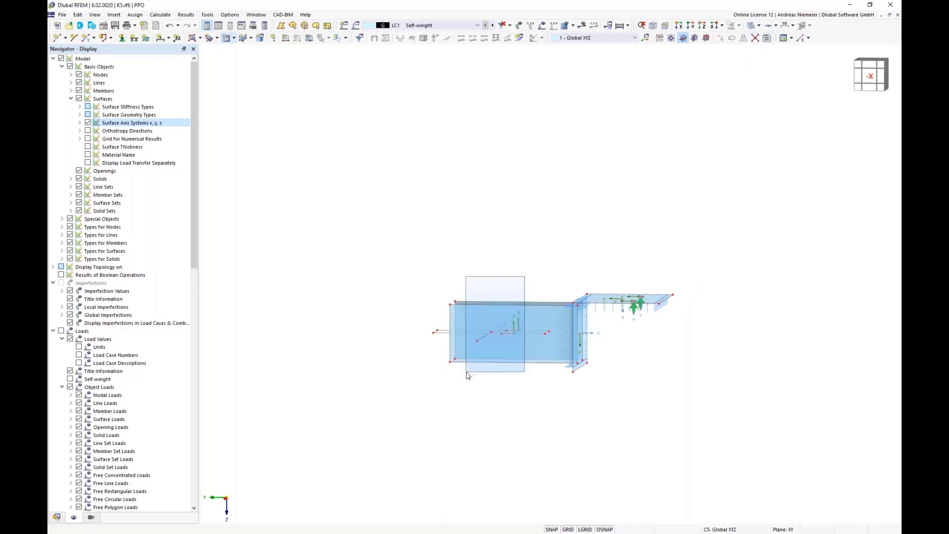
{"action": "middle_click_drag", "start_coordinate": [484, 411], "coordinate": [631, 407], "text": "ctrl"}
{"action": "scroll", "coordinate": [571, 363], "scroll_direction": "up", "scroll_amount": 1}
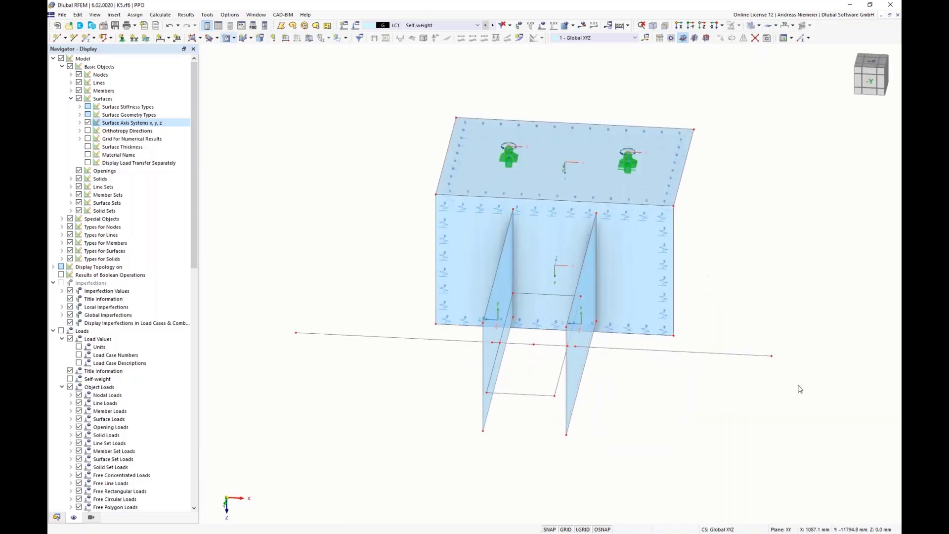
Delete the outer line segments that project beyond the two side plates
{"action": "left_click_drag", "start_coordinate": [793, 393], "coordinate": [747, 336]}
{"action": "key", "text": "Delete"}
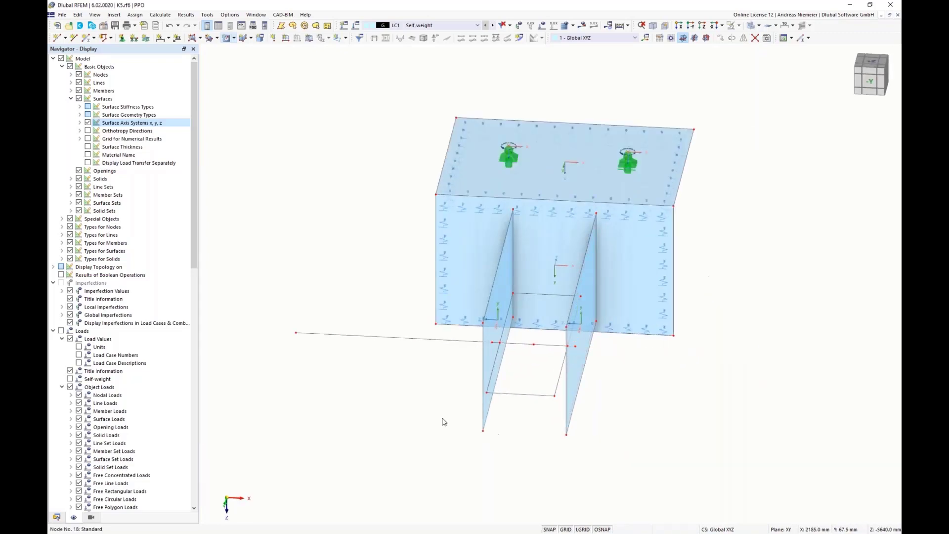
{"action": "left_click_drag", "start_coordinate": [364, 380], "coordinate": [291, 331]}
{"action": "key", "text": "Delete"}
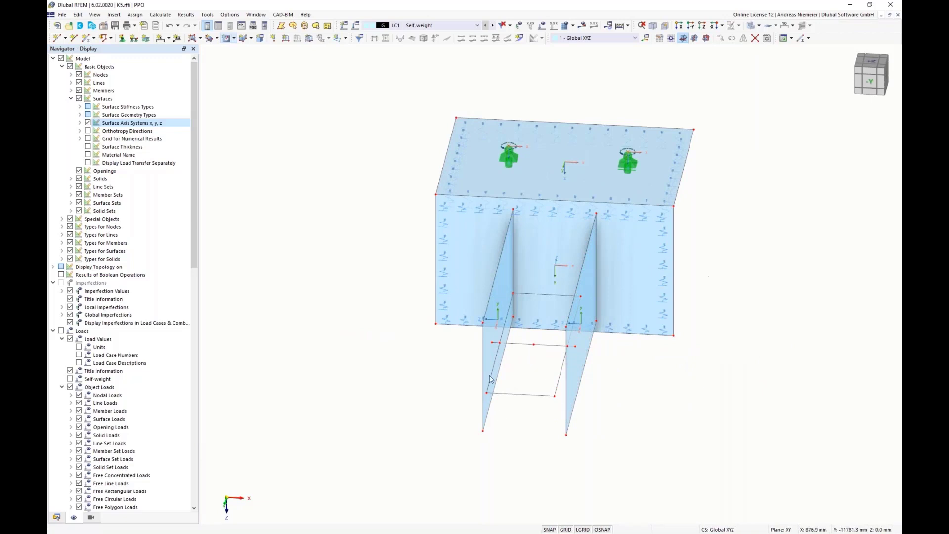
Assign a new member of type Rigid to the four remaining line segments between the two side plates
{"action": "left_click_drag", "start_coordinate": [474, 349], "coordinate": [604, 367]}
{"action": "right_click", "coordinate": [545, 344]}
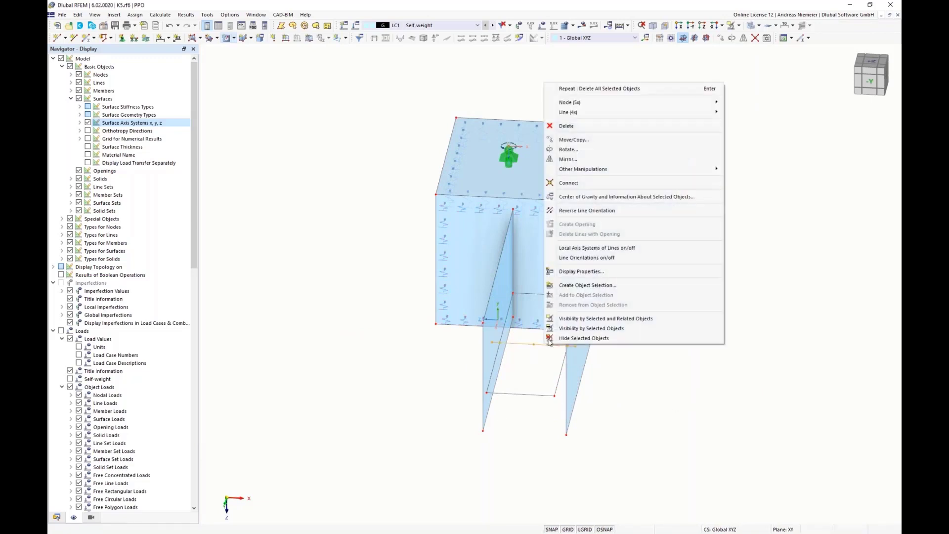
{"action": "mouse_move", "coordinate": [706, 116]}
{"action": "left_click", "coordinate": [742, 113]}
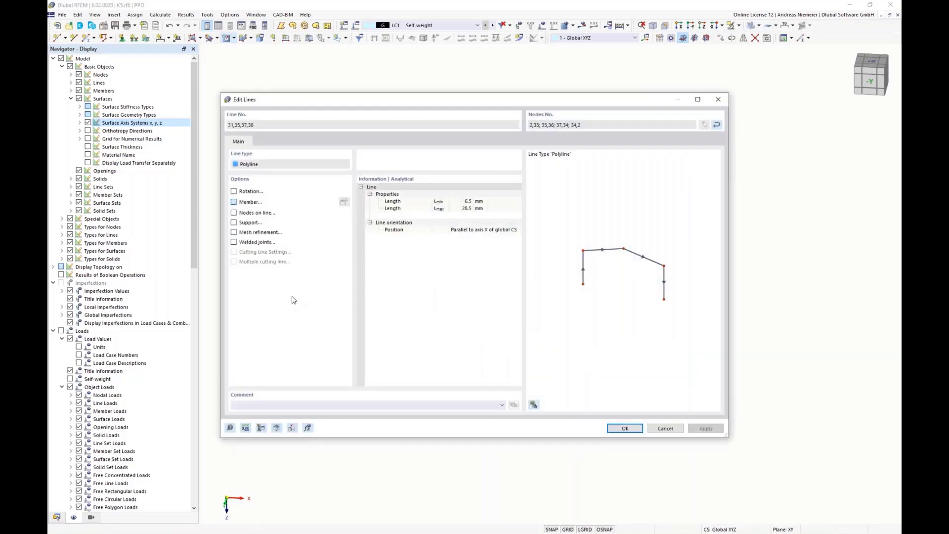
{"action": "left_click", "coordinate": [261, 148]}
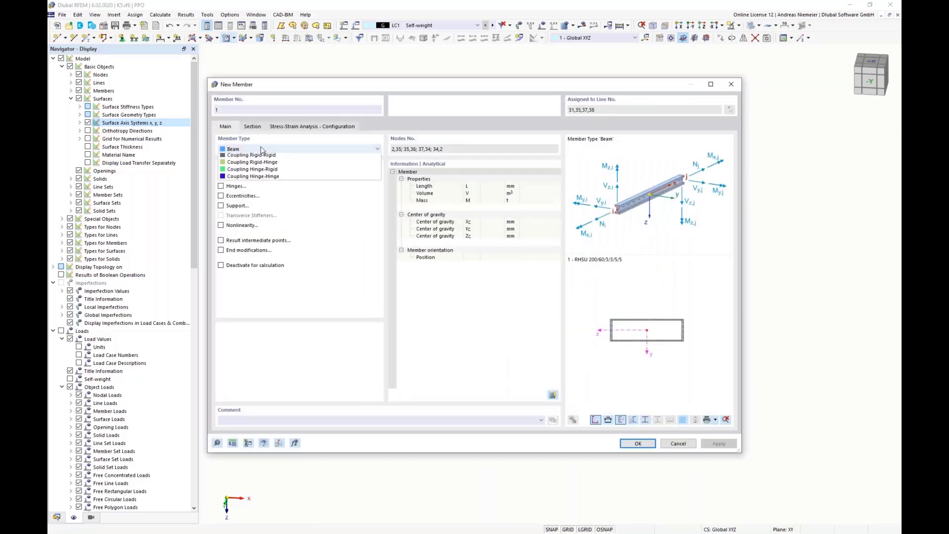
{"action": "left_click", "coordinate": [256, 163]}
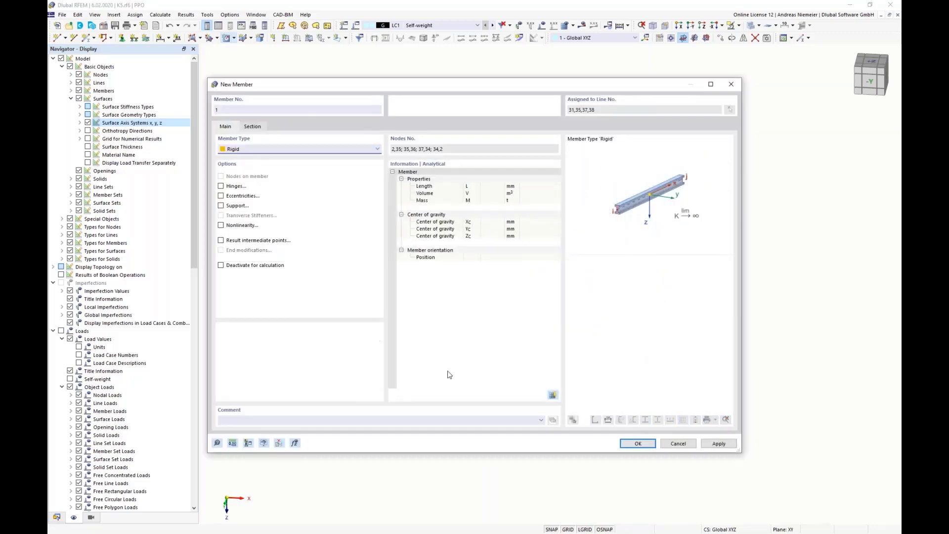
{"action": "left_click", "coordinate": [629, 444]}
{"action": "left_click", "coordinate": [629, 429]}
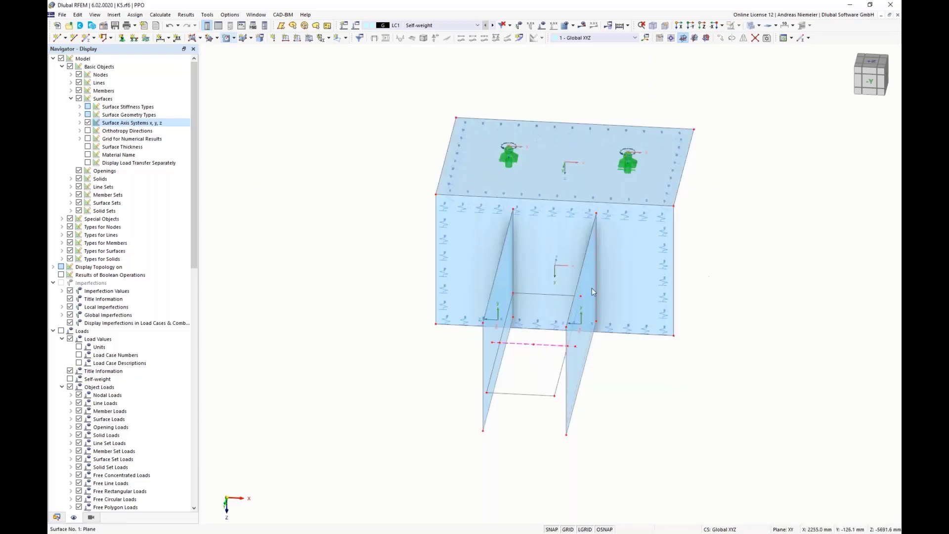
Create a circular opening of 10 mm radius in the YZ plane of the front side plate, centred on the end node of the rigid member line
{"action": "middle_click_drag", "start_coordinate": [663, 371], "coordinate": [481, 355]}
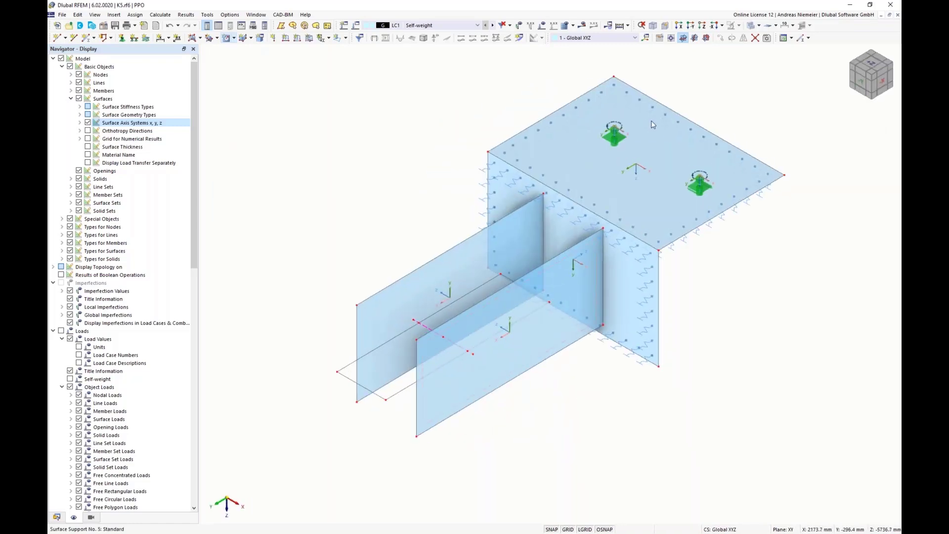
{"action": "left_click", "coordinate": [694, 38]}
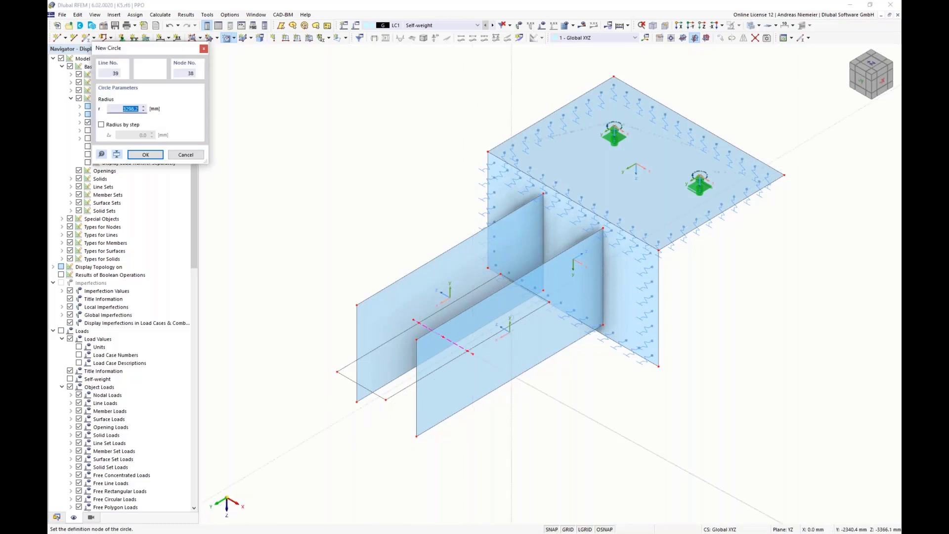
{"action": "type", "text": "10"}
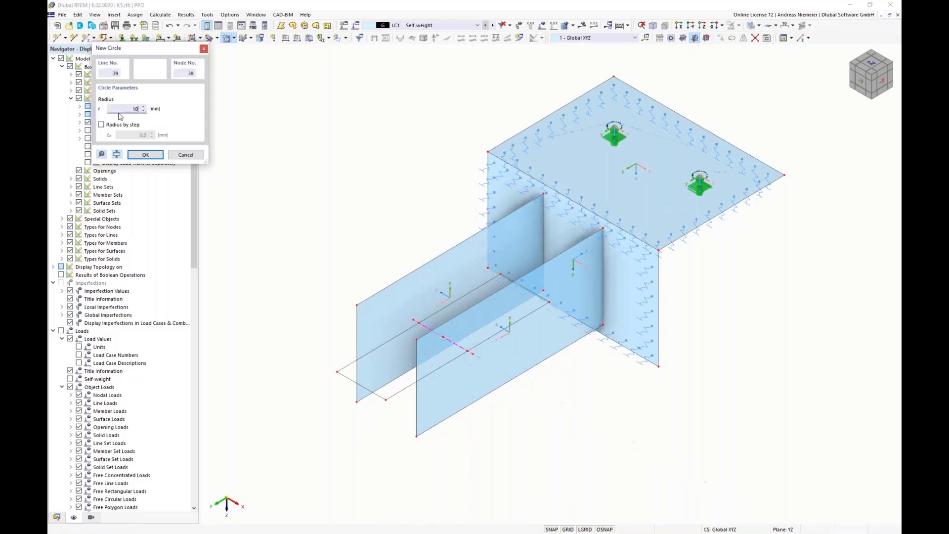
{"action": "left_click", "coordinate": [141, 155]}
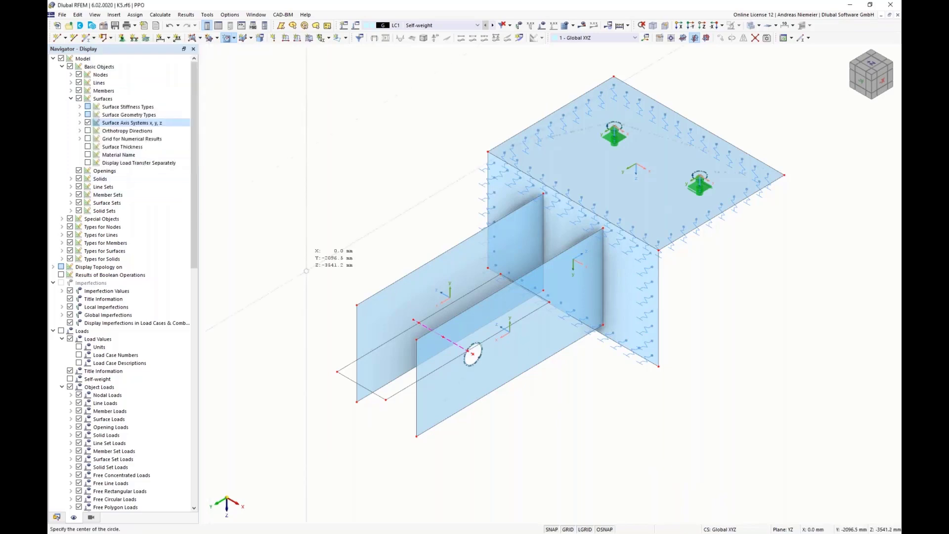
Create a circular opening of 10 mm radius in the rear side plate, centred on the other end node of the rigid member line
{"action": "left_click", "coordinate": [472, 353]}
{"action": "type", "text": "10"}
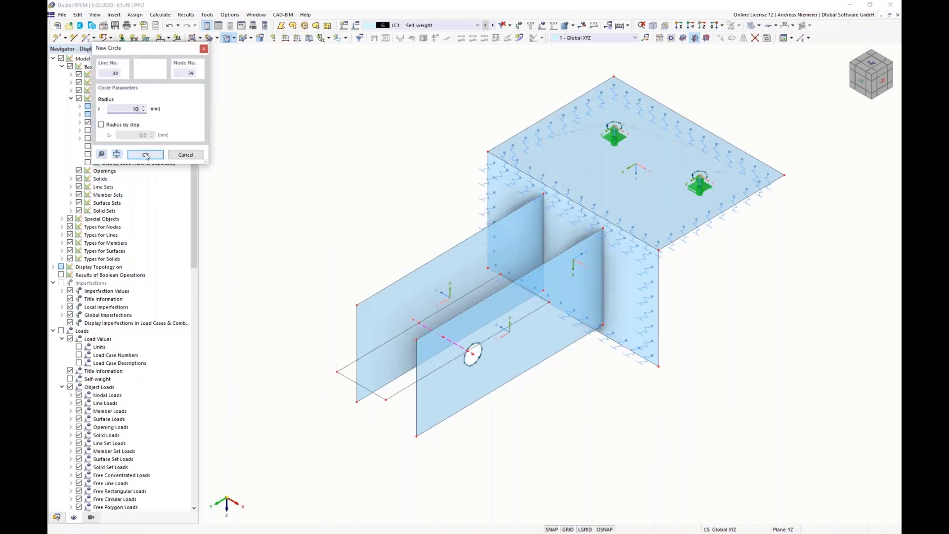
{"action": "left_click", "coordinate": [145, 155]}
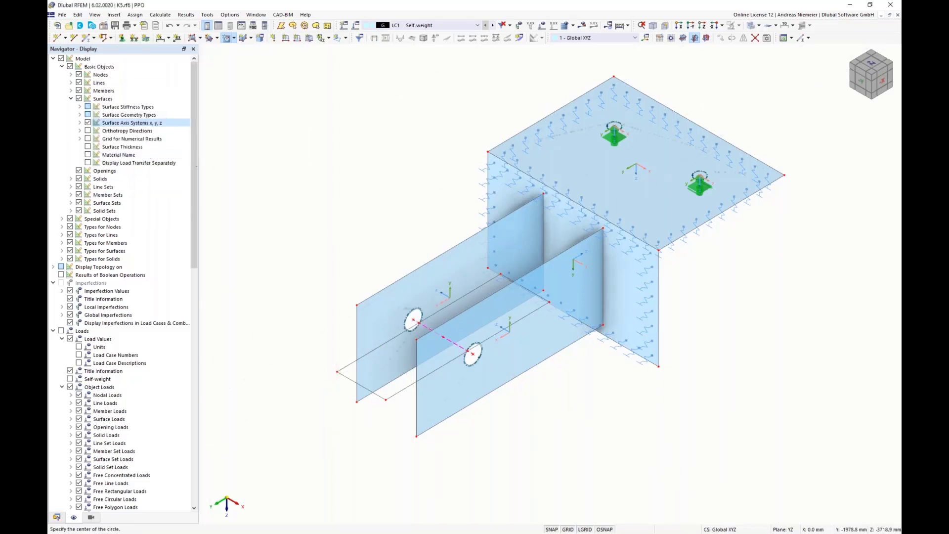
Fill both bolt holes in the side plates with surfaces of stiffness type Without Membrane Tension, 10 mm thick in S235
{"action": "left_click", "coordinate": [192, 38]}
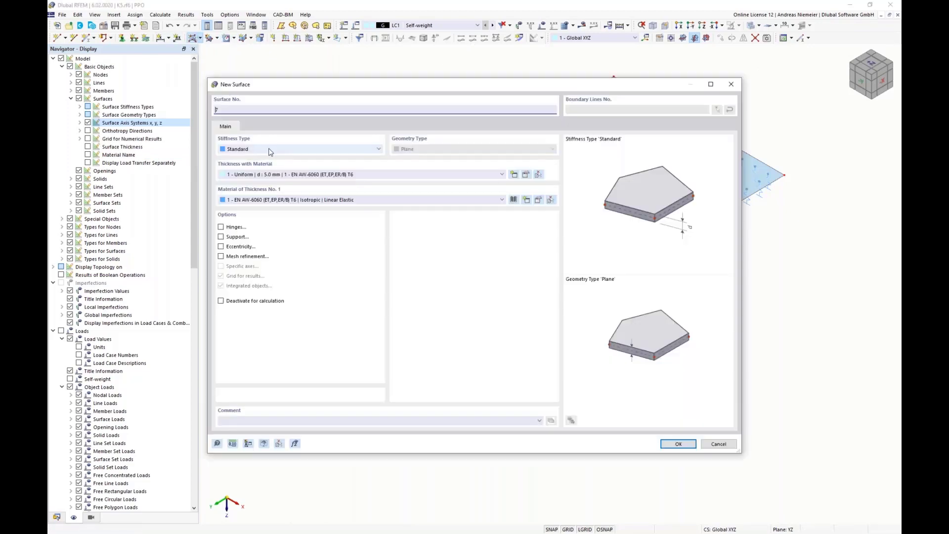
{"action": "left_click", "coordinate": [267, 150]}
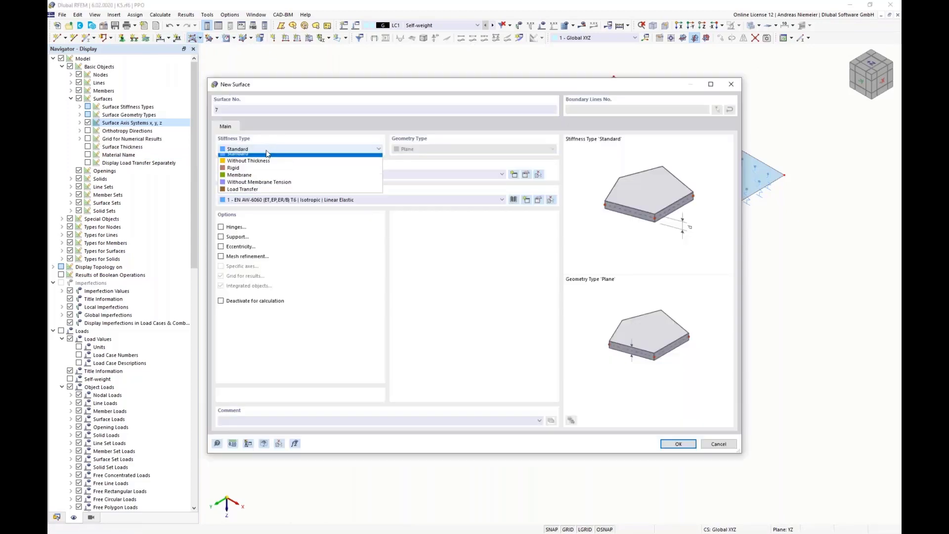
{"action": "left_click", "coordinate": [267, 189]}
{"action": "left_click", "coordinate": [275, 174]}
{"action": "left_click", "coordinate": [282, 208]}
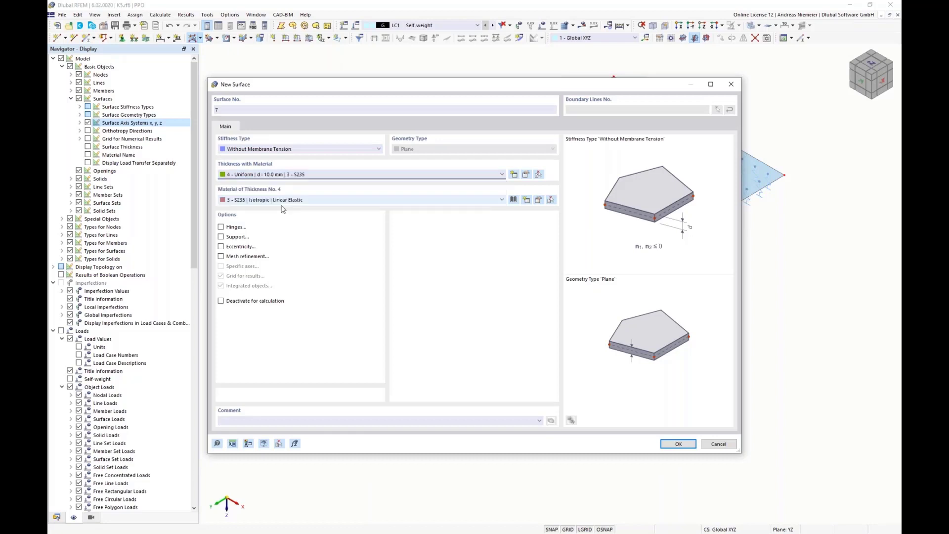
{"action": "left_click", "coordinate": [670, 443]}
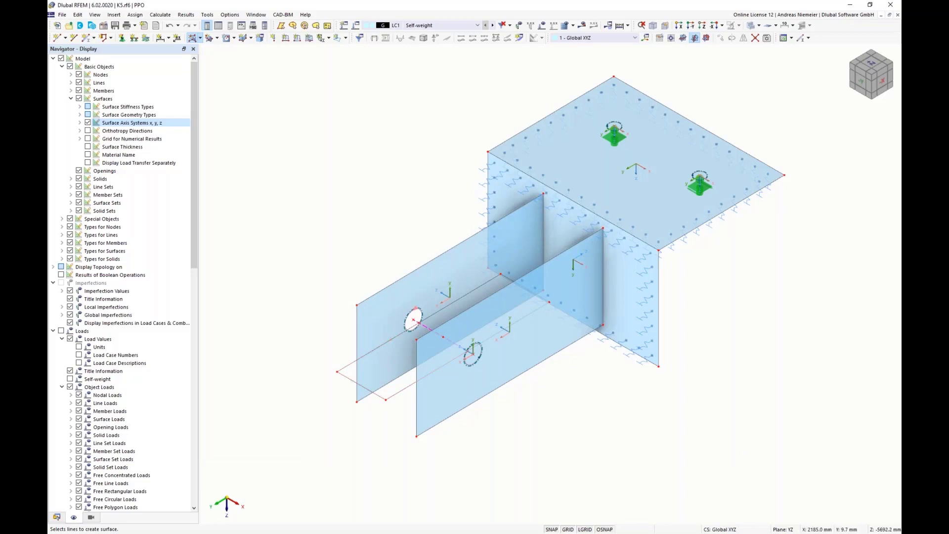
{"action": "middle_click_drag", "start_coordinate": [566, 415], "coordinate": [536, 407], "text": "ctrl"}
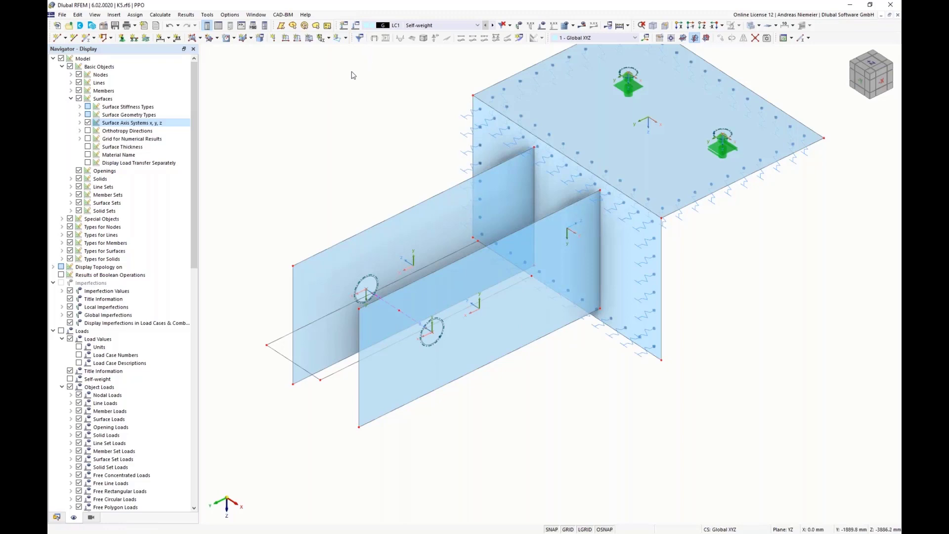
Apply a nodal load of type Components with Fy 14.3 kN and Fz 16.3 kN to the middle node of the rigid member in LC1
{"action": "right_click", "coordinate": [274, 39]}
{"action": "left_click", "coordinate": [273, 39]}
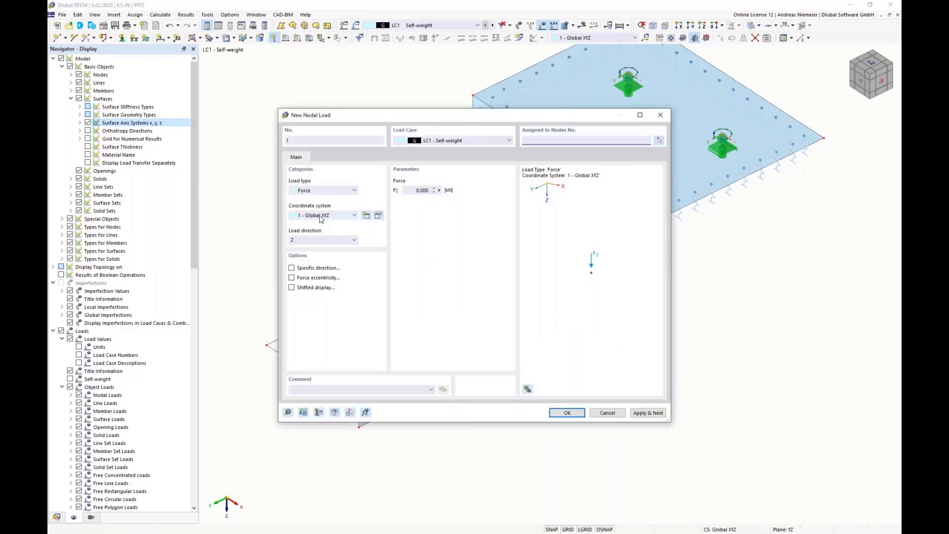
{"action": "left_click", "coordinate": [323, 191]}
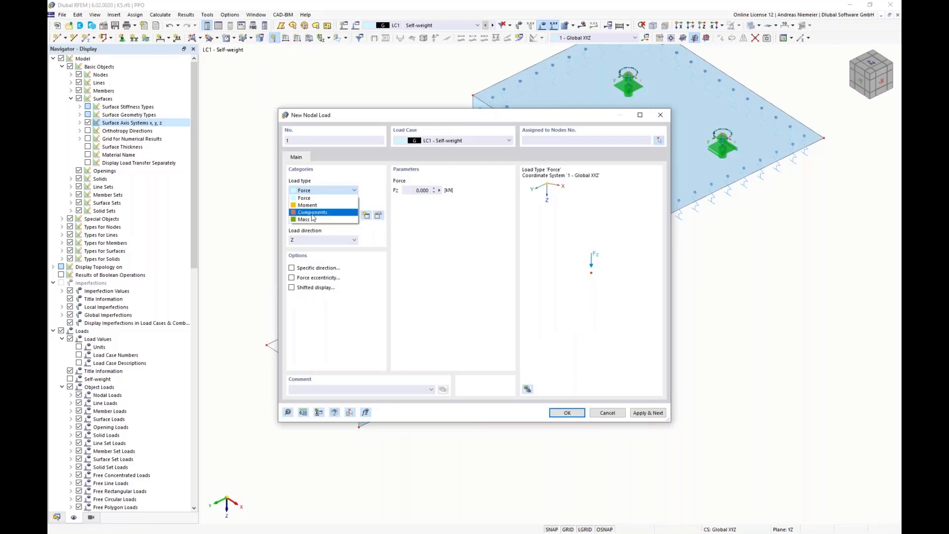
{"action": "left_click", "coordinate": [312, 213]}
{"action": "left_click", "coordinate": [424, 214]}
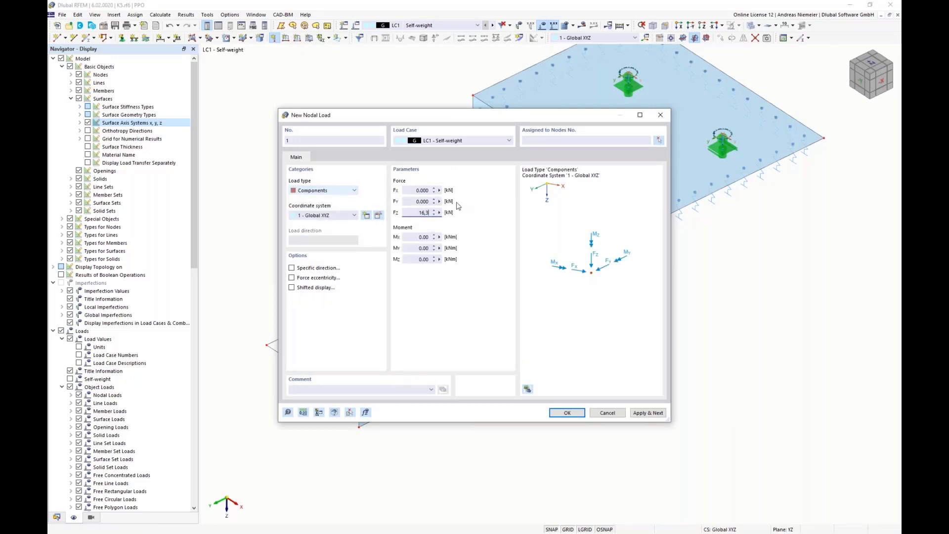
{"action": "left_click", "coordinate": [420, 201]}
{"action": "left_click", "coordinate": [659, 141]}
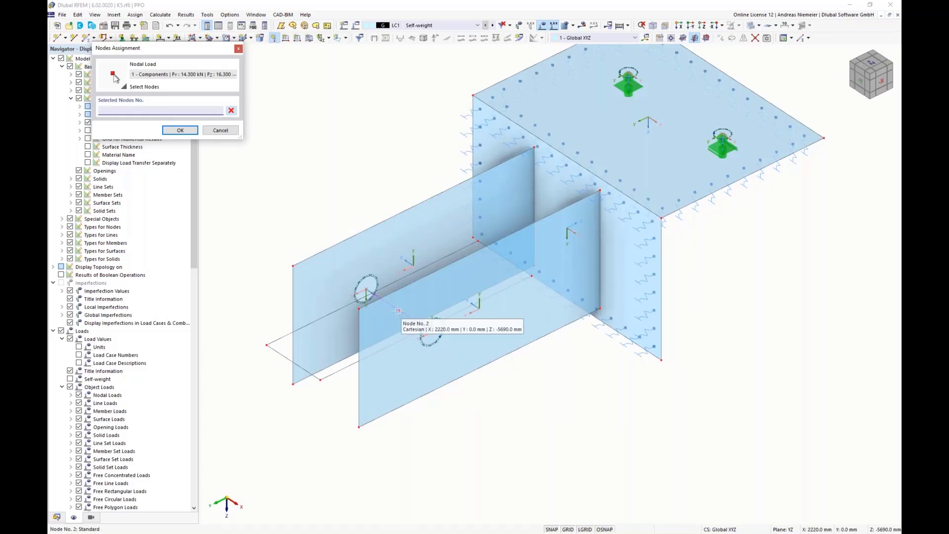
{"action": "left_click", "coordinate": [402, 313]}
{"action": "left_click", "coordinate": [180, 130]}
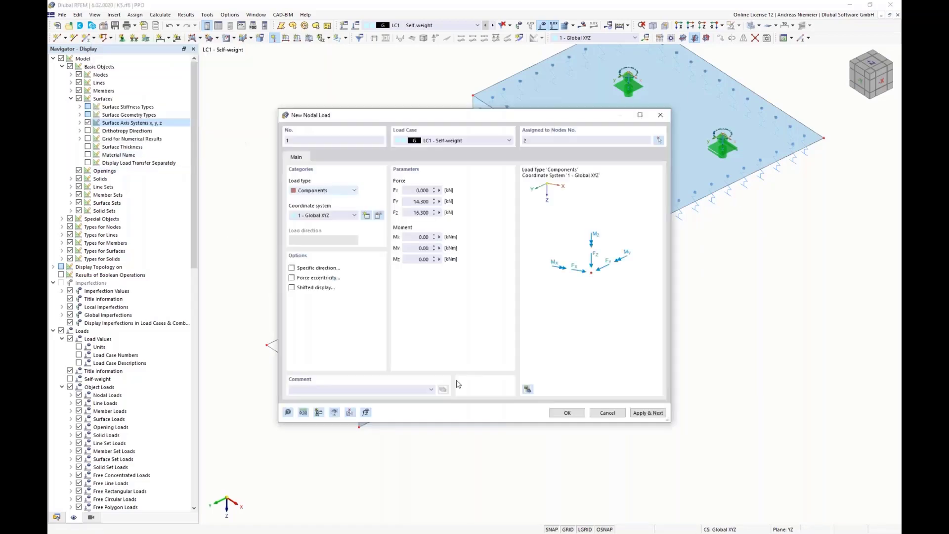
{"action": "left_click", "coordinate": [553, 415]}
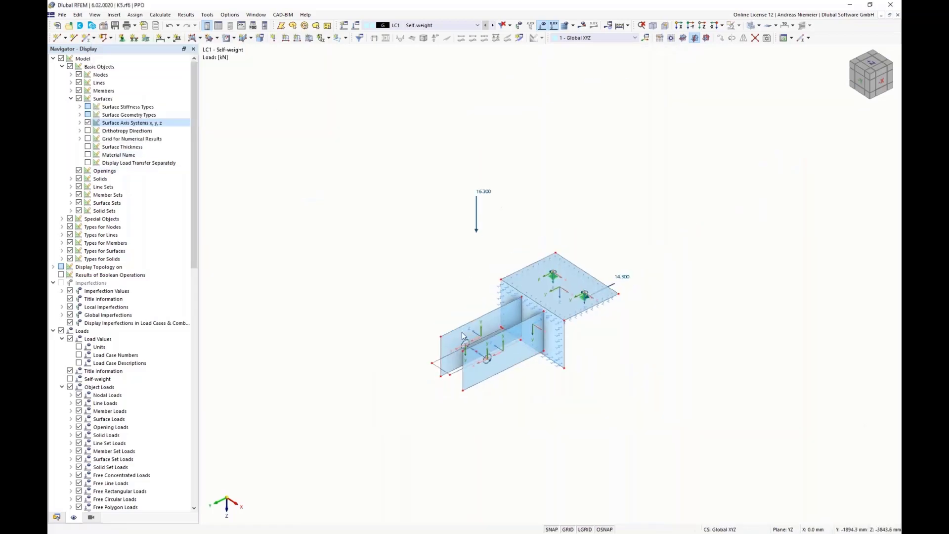
Check the applied nodal load on the model, and hide the load display
{"action": "scroll", "coordinate": [462, 334], "scroll_direction": "up", "scroll_amount": 5}
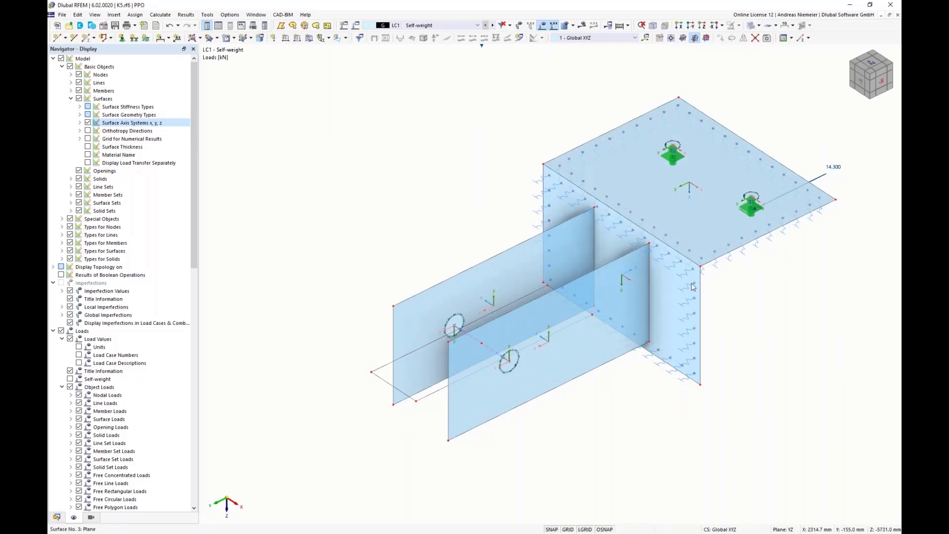
{"action": "scroll", "coordinate": [716, 383], "scroll_direction": "down", "scroll_amount": 1}
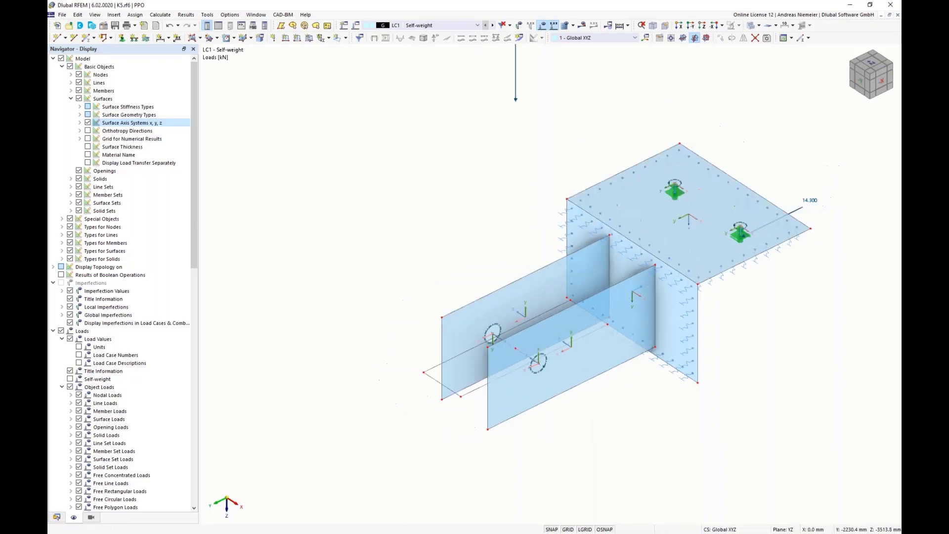
{"action": "middle_click_drag", "start_coordinate": [717, 383], "coordinate": [714, 376], "text": "ctrl"}
{"action": "middle_click_drag", "start_coordinate": [739, 241], "coordinate": [633, 320], "text": "ctrl"}
{"action": "scroll", "coordinate": [633, 320], "scroll_direction": "down", "scroll_amount": 1}
{"action": "left_click", "coordinate": [542, 27]}
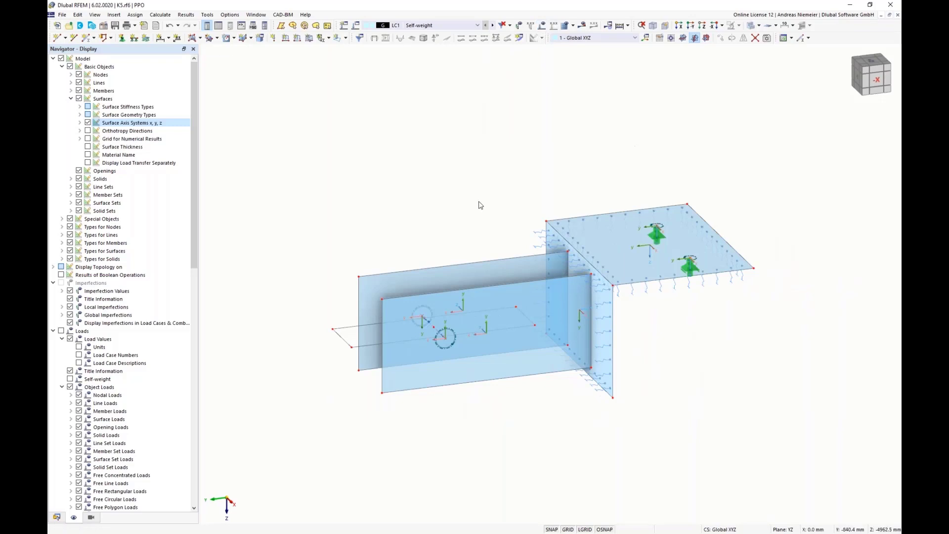
Set the target length of finite elements to 10 mm in the mesh settings and generate the mesh
{"action": "scroll", "coordinate": [479, 205], "scroll_direction": "down", "scroll_amount": 1}
{"action": "middle_click_drag", "start_coordinate": [479, 205], "coordinate": [460, 168]}
{"action": "left_click", "coordinate": [573, 25]}
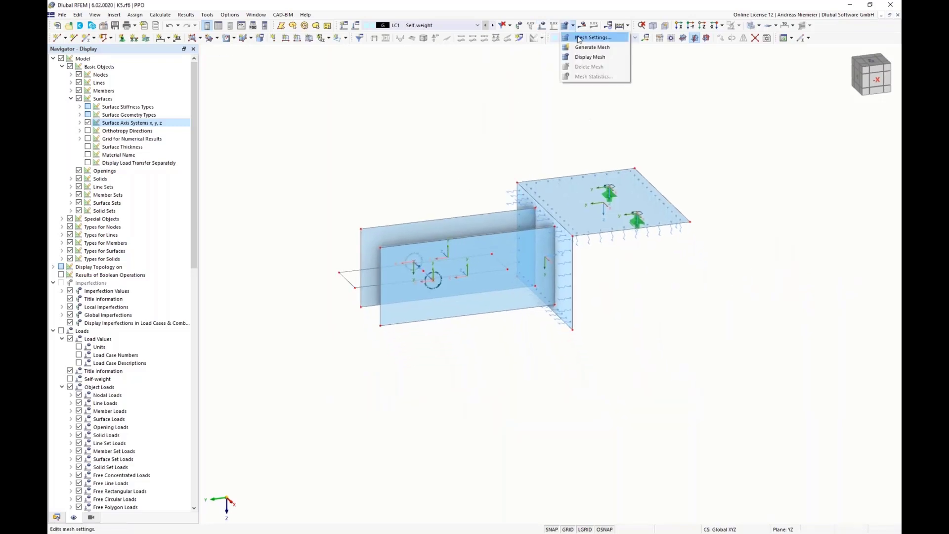
{"action": "left_click", "coordinate": [590, 34]}
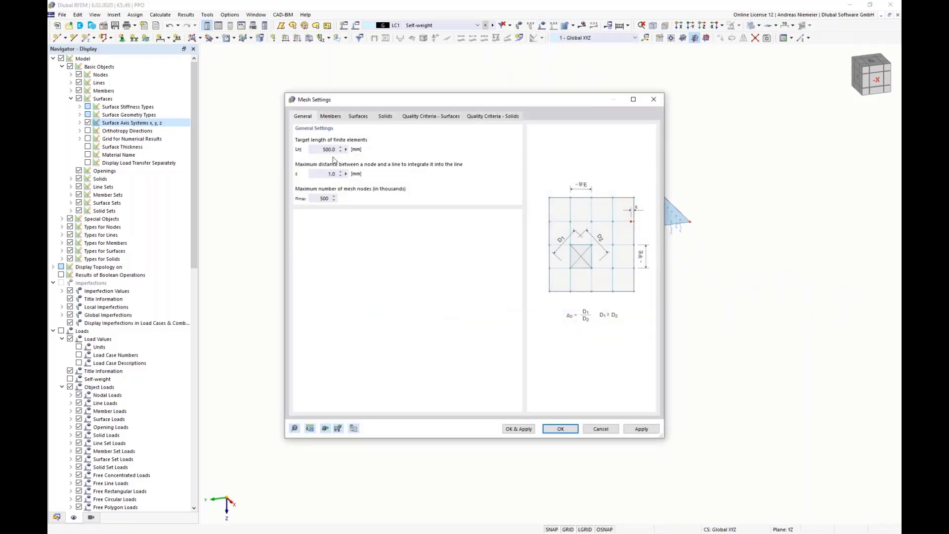
{"action": "double_click", "coordinate": [331, 149]}
{"action": "type", "text": "10"}
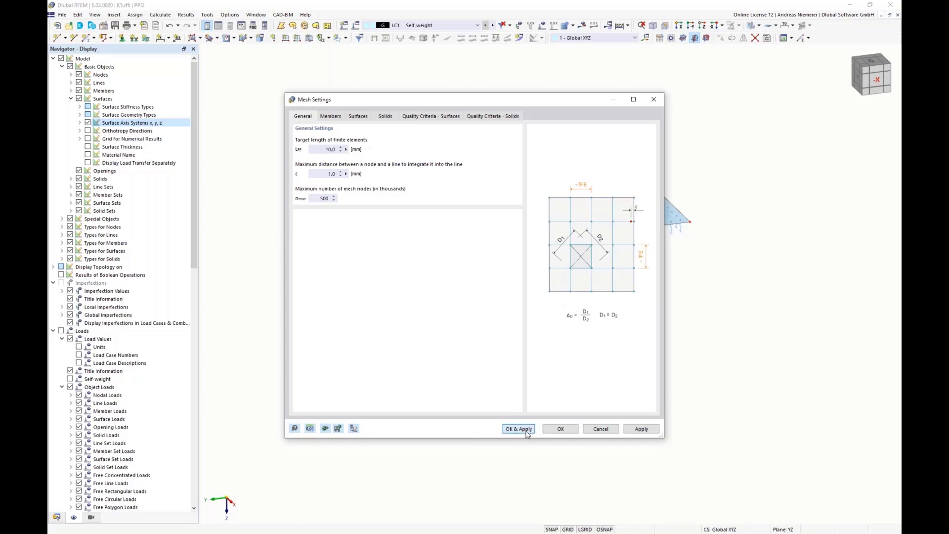
{"action": "left_click", "coordinate": [527, 430]}
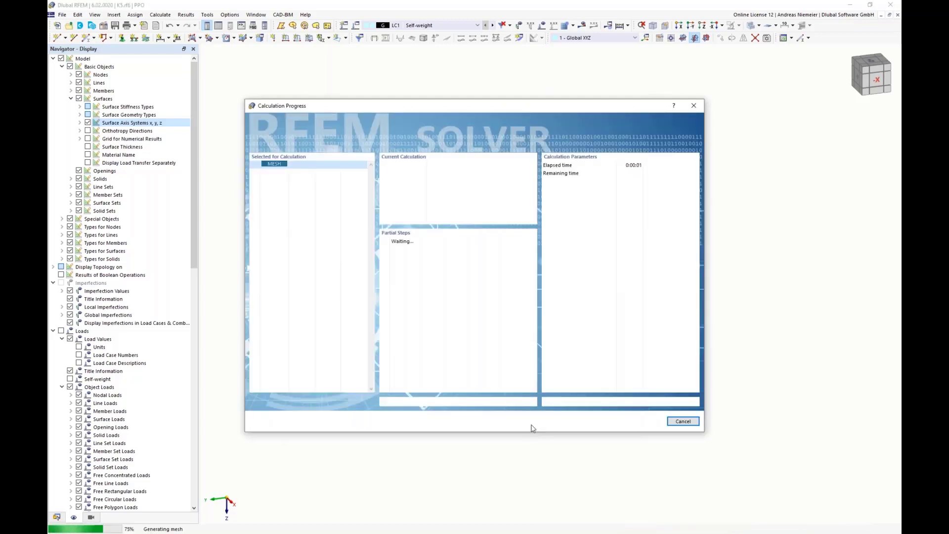
Turn off the display of the surface axis systems to examine the mesh around the bolt holes
{"action": "middle_click_drag", "start_coordinate": [516, 359], "coordinate": [489, 366], "text": "ctrl"}
{"action": "left_click", "coordinate": [88, 123]}
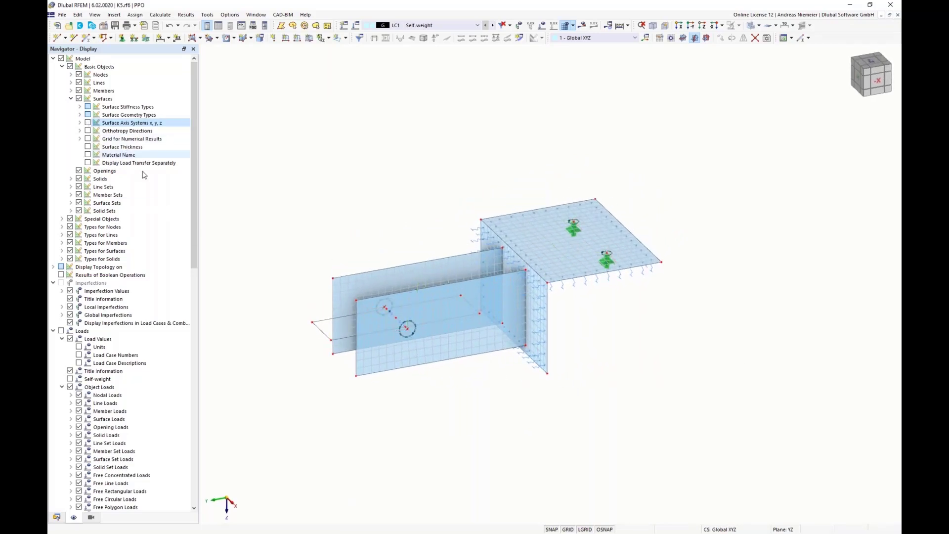
{"action": "scroll", "coordinate": [407, 333], "scroll_direction": "up", "scroll_amount": 1}
{"action": "scroll", "coordinate": [408, 333], "scroll_direction": "up", "scroll_amount": 1}
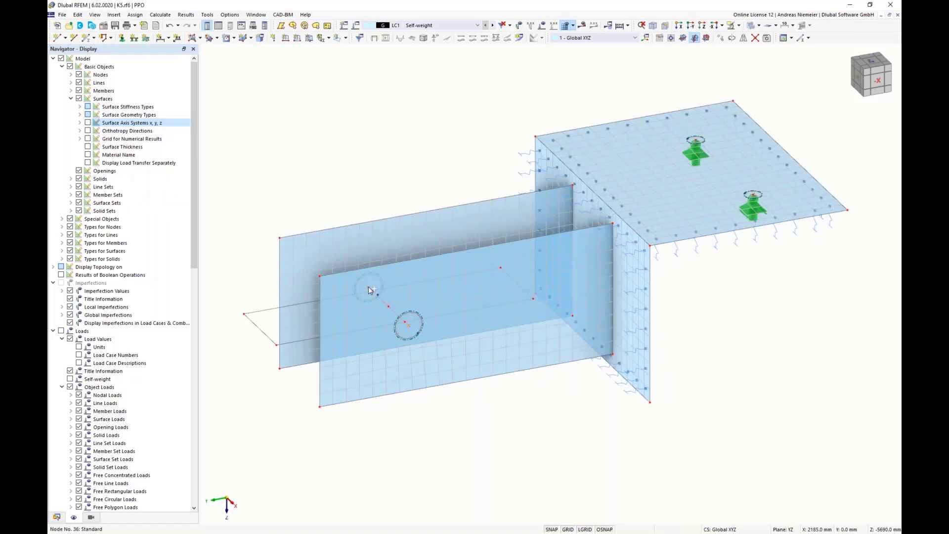
Assign the four bolt centre nodes a circular radial mesh refinement with 50 mm radius, 2 mm inner and 10 mm outer target FE length
{"action": "left_click", "coordinate": [696, 145]}
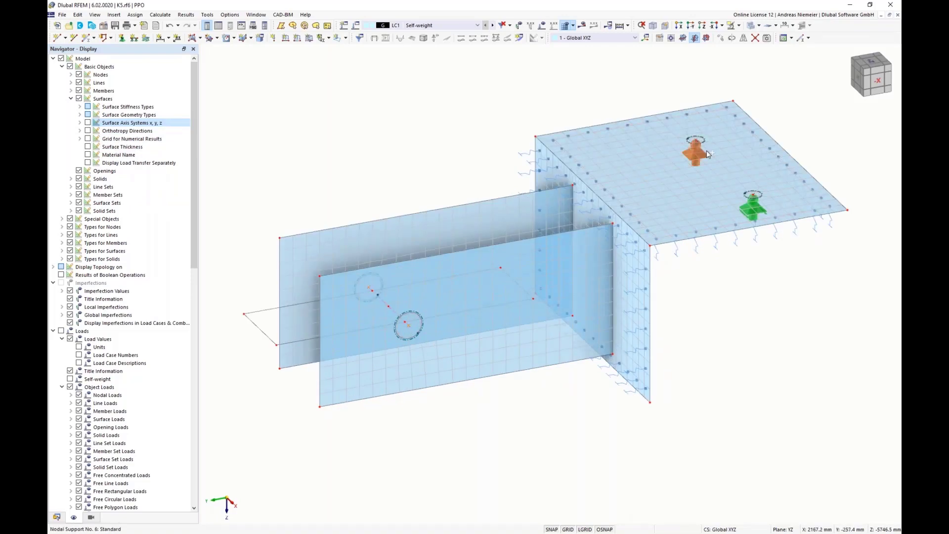
{"action": "right_click", "coordinate": [755, 197]}
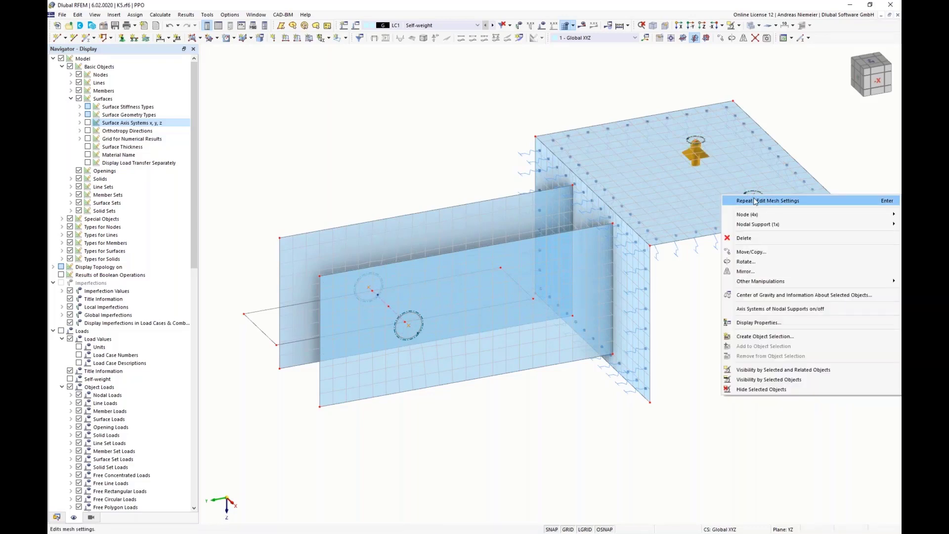
{"action": "mouse_move", "coordinate": [741, 214]}
{"action": "left_click", "coordinate": [708, 215]}
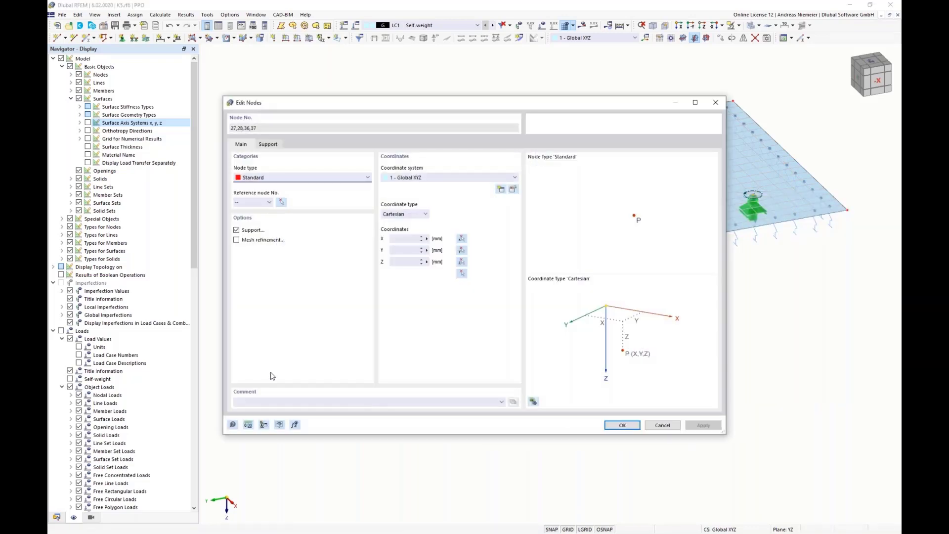
{"action": "left_click", "coordinate": [237, 239]}
{"action": "left_click", "coordinate": [305, 144]}
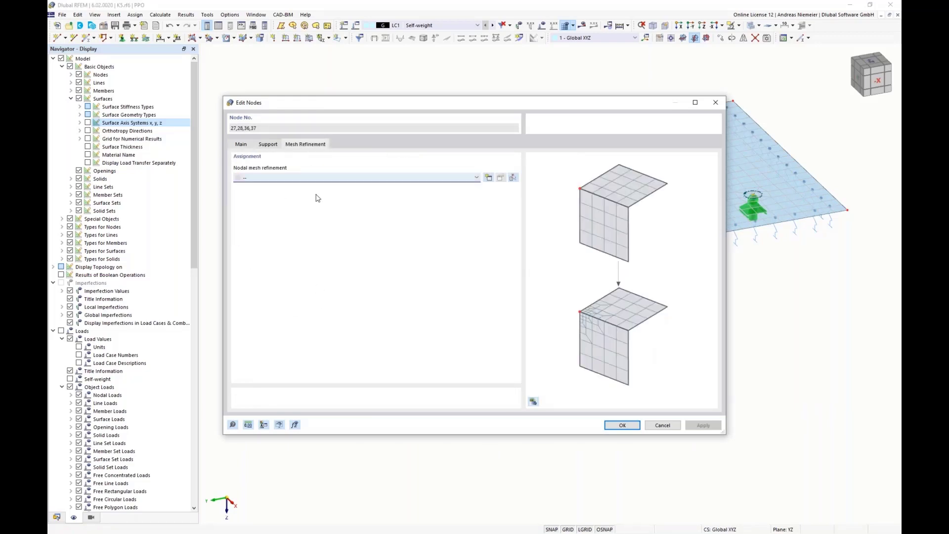
{"action": "left_click", "coordinate": [488, 178]}
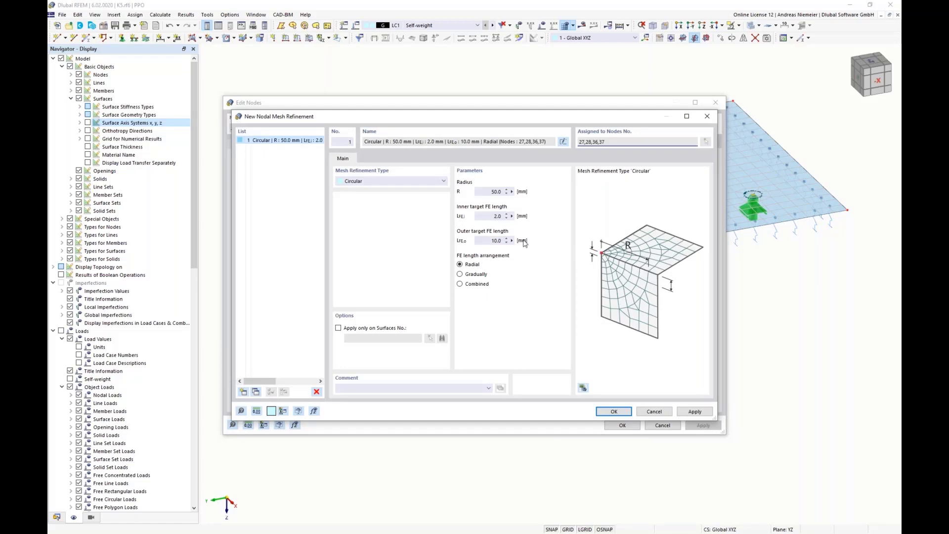
{"action": "left_click", "coordinate": [613, 412]}
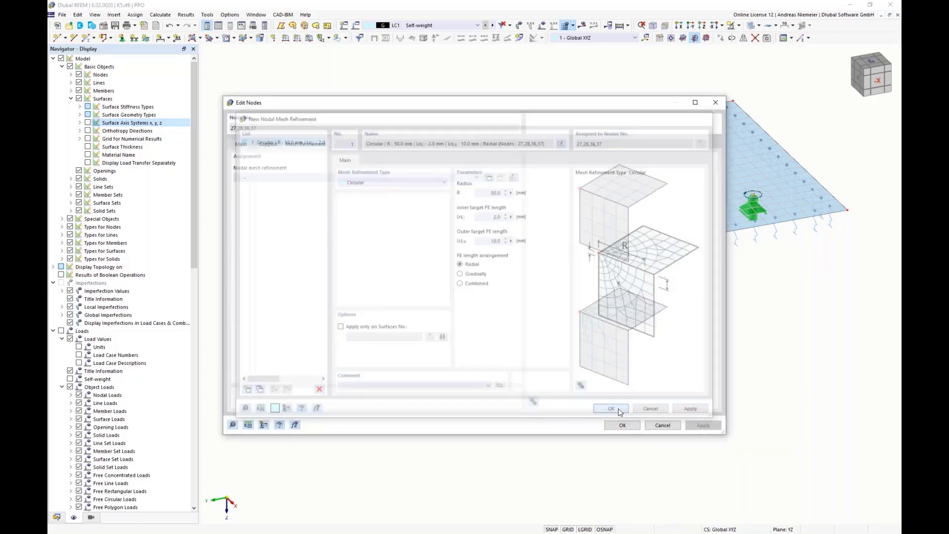
{"action": "left_click", "coordinate": [512, 309]}
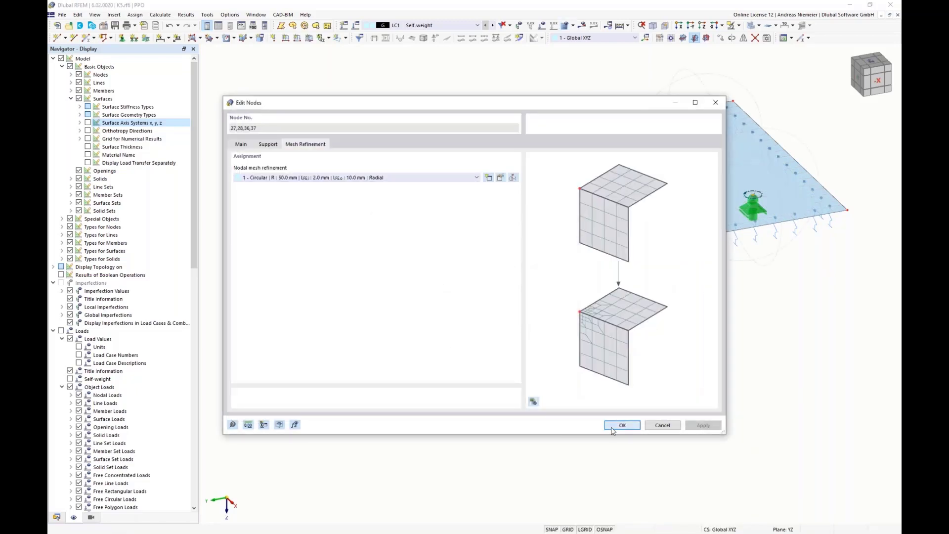
{"action": "left_click", "coordinate": [614, 426]}
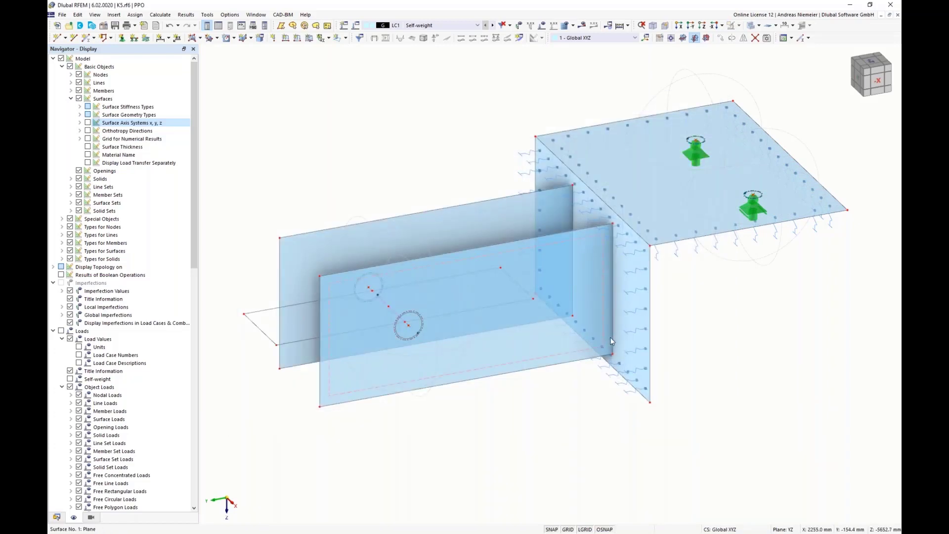
Assign a line mesh refinement with a 5 mm target FE length and 2 layers to the three connecting lines between the plates
{"action": "right_click", "coordinate": [591, 189]}
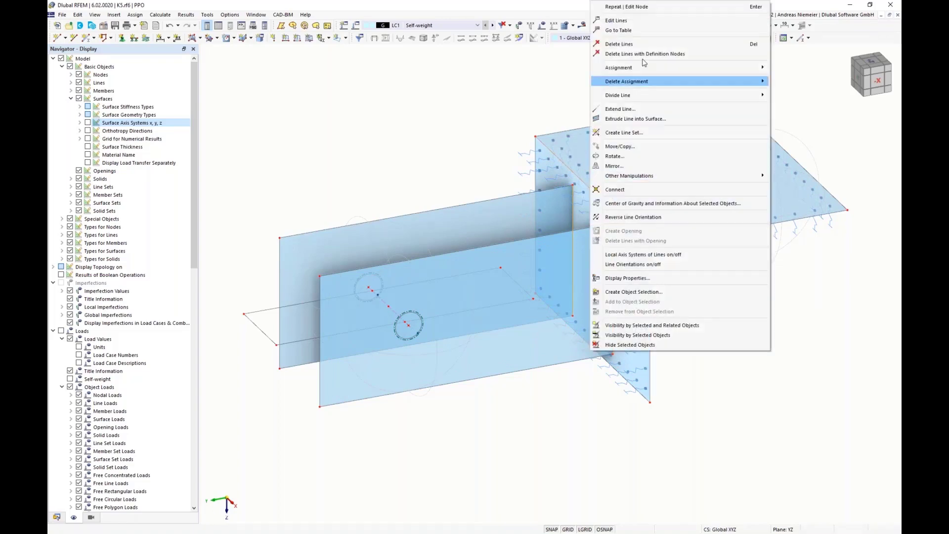
{"action": "left_click", "coordinate": [618, 21]}
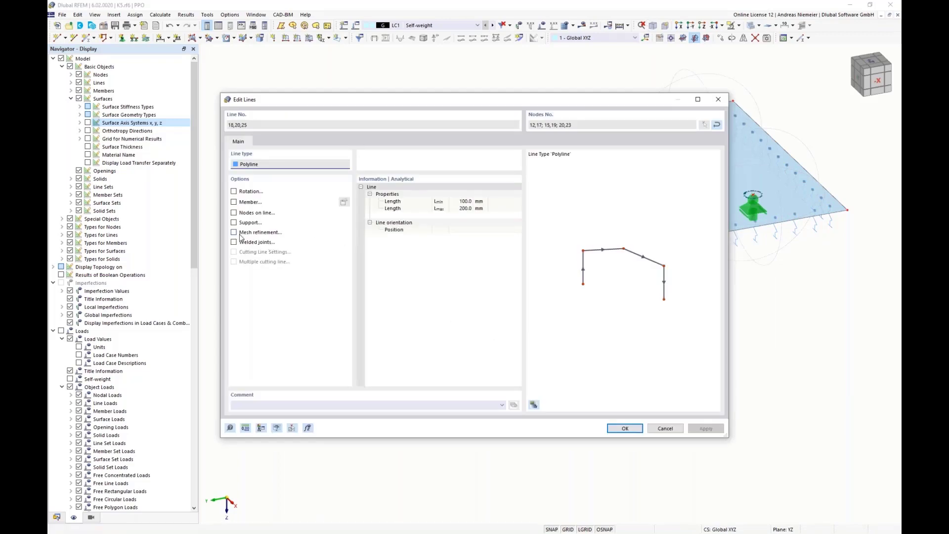
{"action": "left_click", "coordinate": [235, 233]}
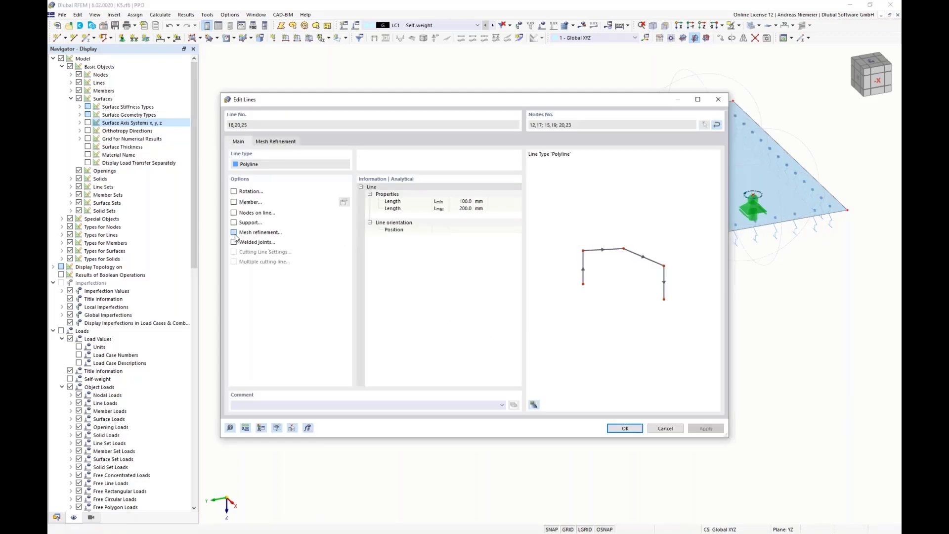
{"action": "left_click", "coordinate": [283, 143]}
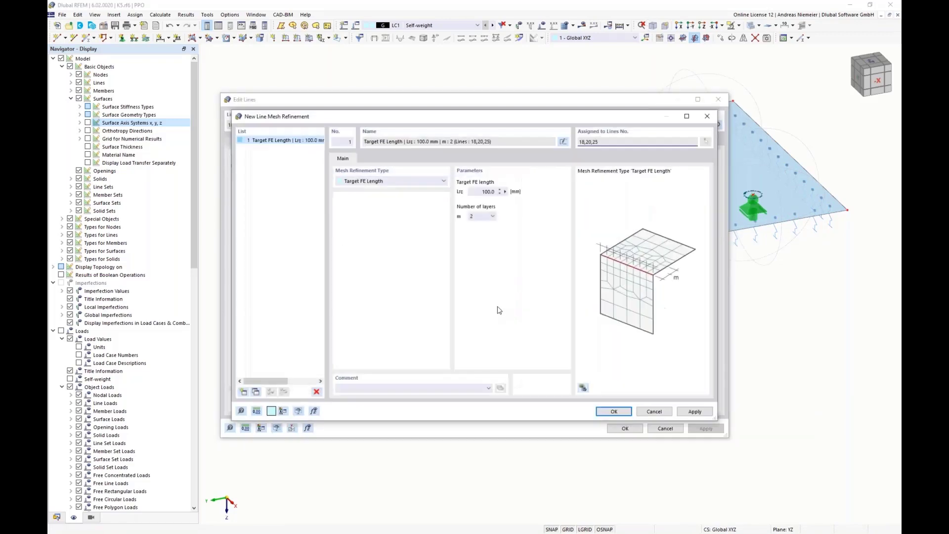
{"action": "left_click", "coordinate": [472, 191]}
{"action": "type", "text": "5"}
{"action": "left_click", "coordinate": [614, 411]}
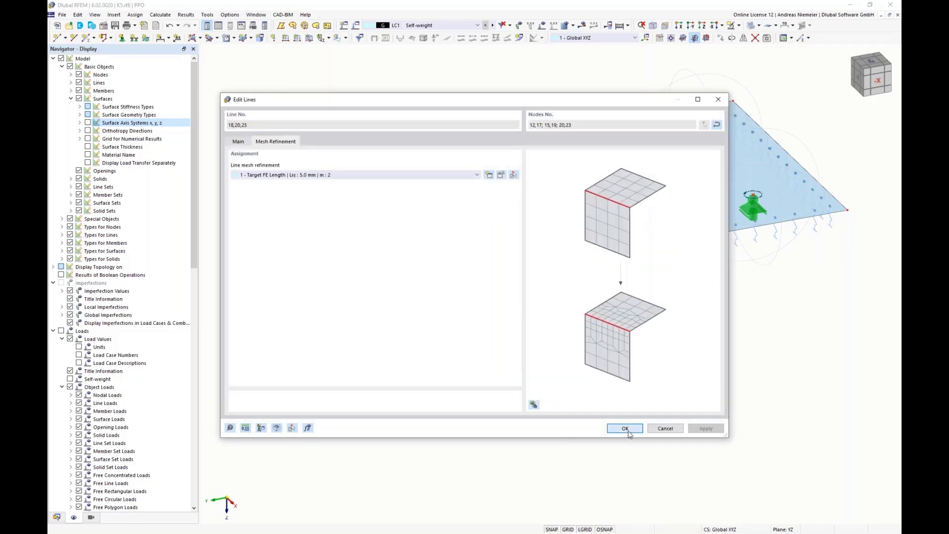
{"action": "left_click", "coordinate": [625, 428]}
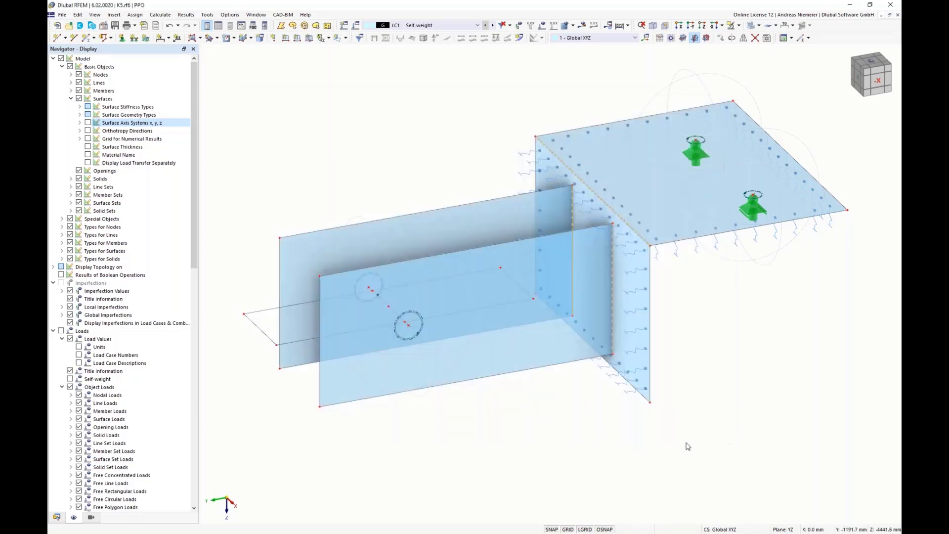
Generate the mesh, and turn off the display of the types for nodes and the types for lines
{"action": "left_click", "coordinate": [564, 25]}
{"action": "left_click", "coordinate": [509, 309]}
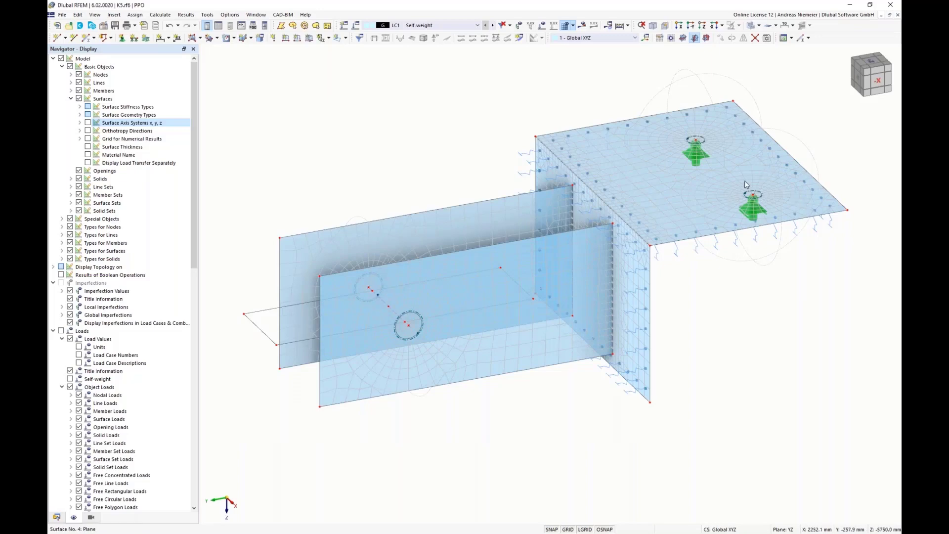
{"action": "middle_click_drag", "start_coordinate": [724, 339], "coordinate": [766, 321], "text": "ctrl"}
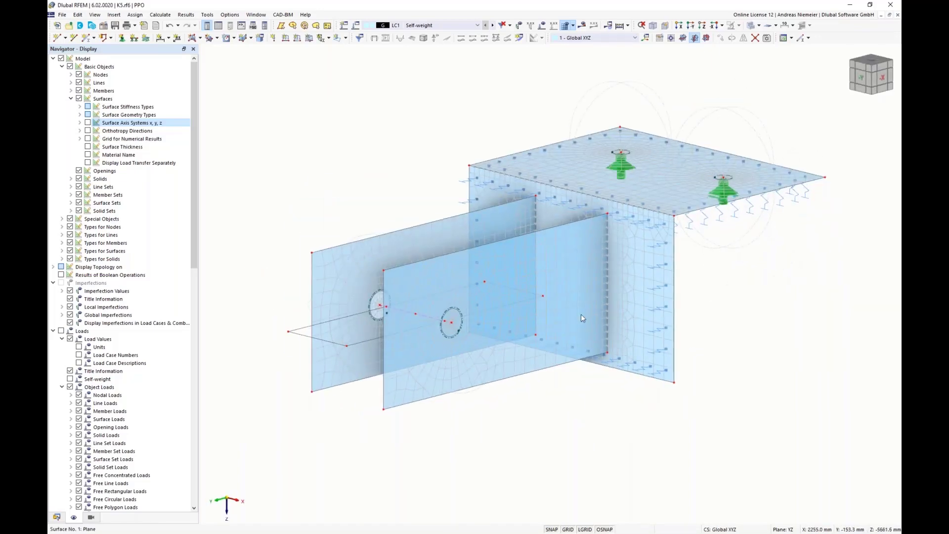
{"action": "left_click", "coordinate": [71, 98]}
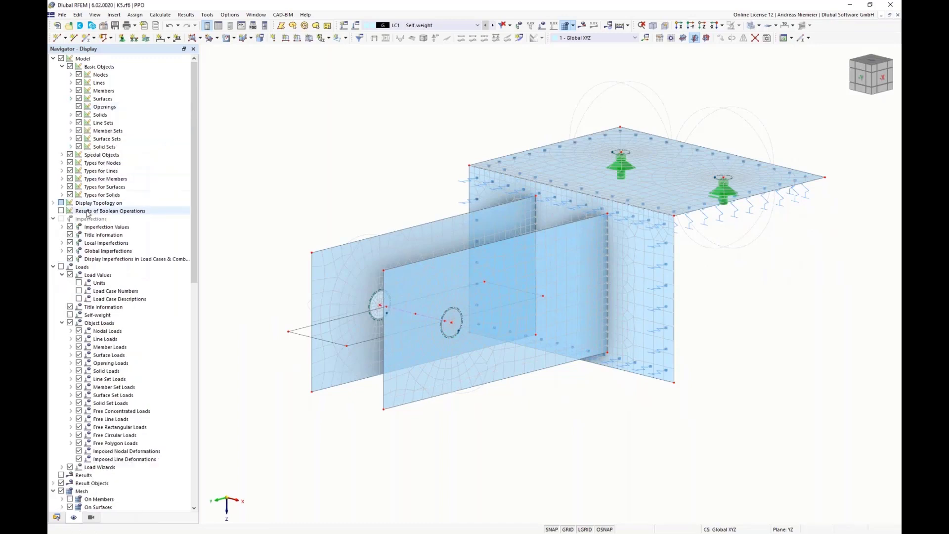
{"action": "left_click", "coordinate": [70, 164]}
{"action": "middle_click_drag", "start_coordinate": [276, 113], "coordinate": [288, 110], "text": "ctrl"}
{"action": "left_click", "coordinate": [71, 171]}
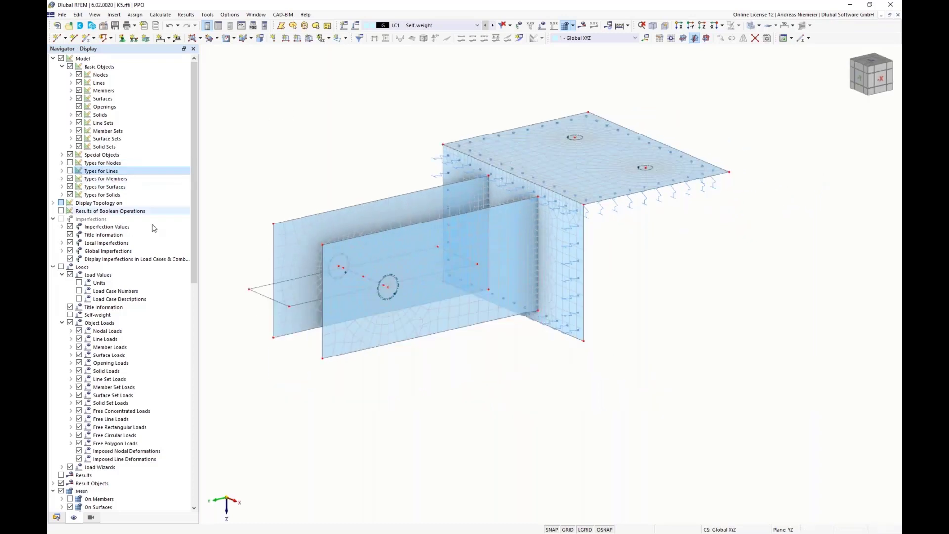
{"action": "scroll", "coordinate": [476, 372], "scroll_direction": "up", "scroll_amount": 2}
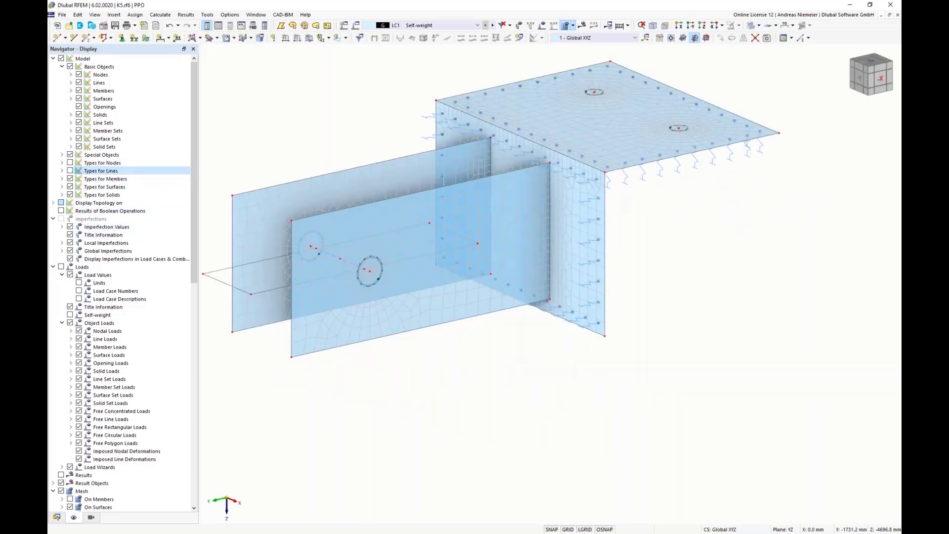
{"action": "middle_click_drag", "start_coordinate": [488, 385], "coordinate": [511, 393]}
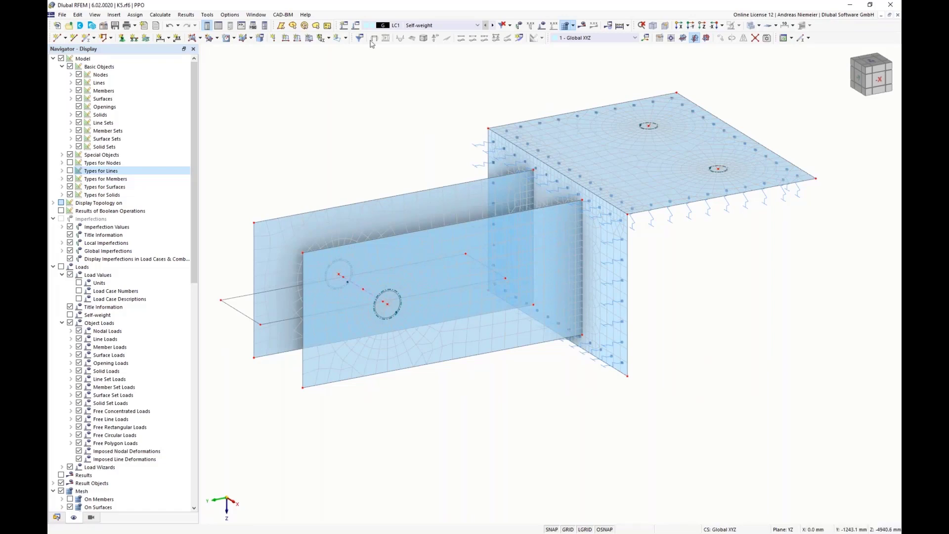
Deactivate the combination wizard in the base settings of the load cases and combinations
{"action": "left_click", "coordinate": [343, 49]}
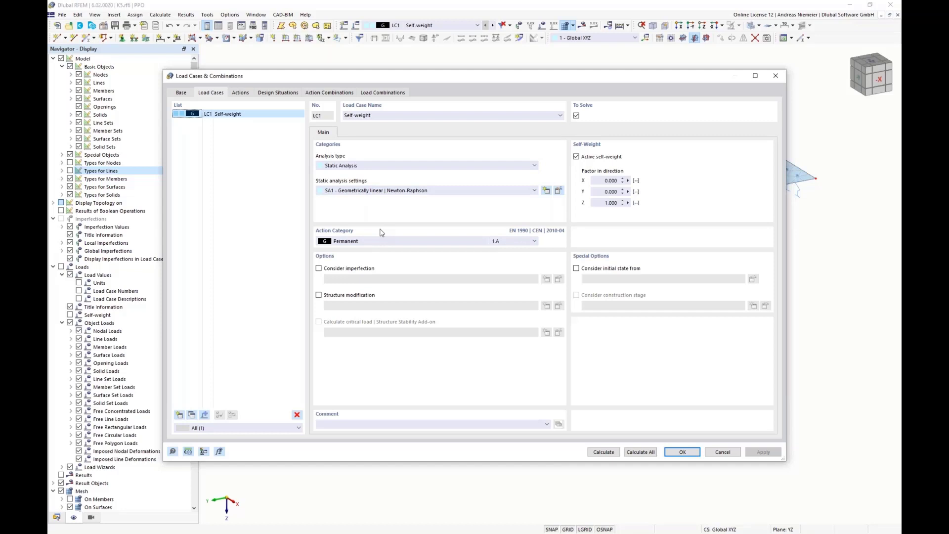
{"action": "left_click", "coordinate": [181, 93]}
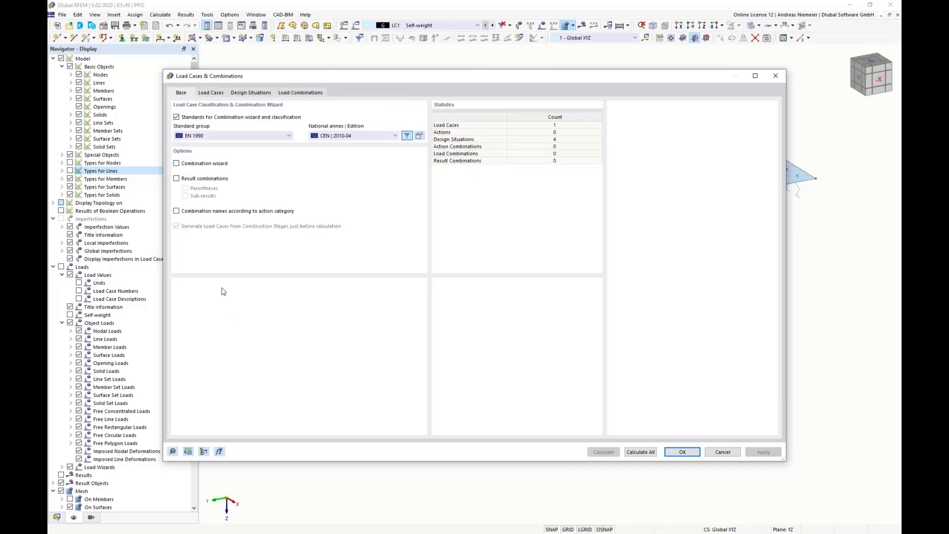
{"action": "left_click", "coordinate": [211, 93]}
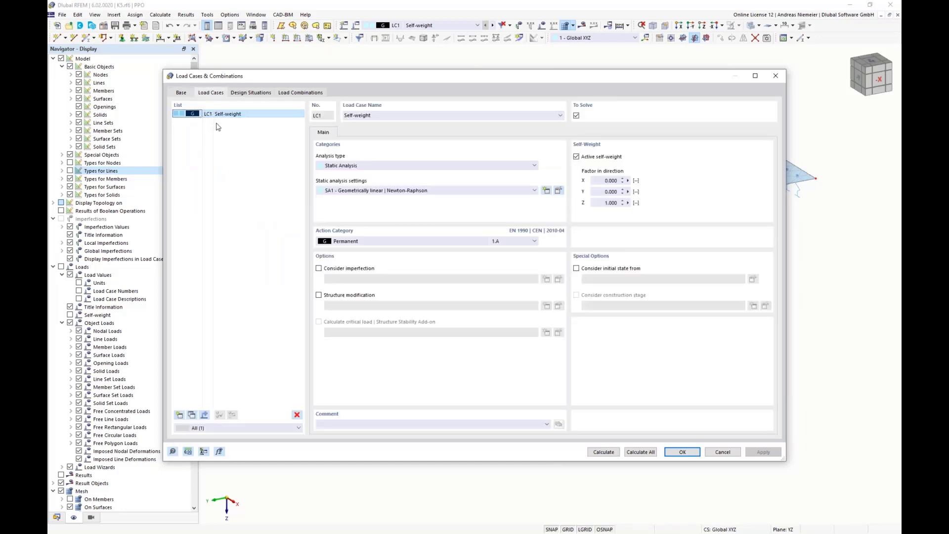
Delete the three SLS design situations (characteristic, frequent and quasi-permanent), keeping only the ULS one
{"action": "key", "text": "ctrl+Tab"}
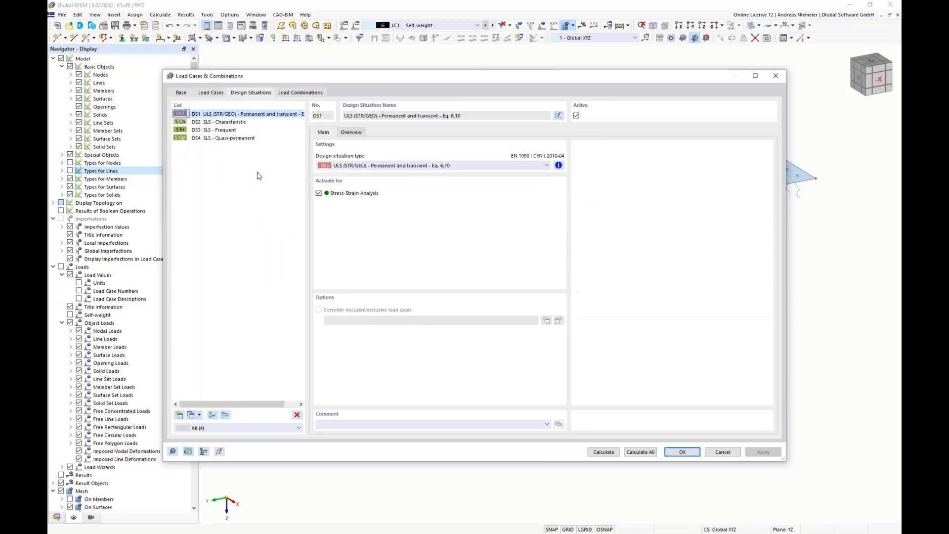
{"action": "left_click", "coordinate": [218, 122]}
{"action": "left_click", "coordinate": [221, 139], "text": "shift"}
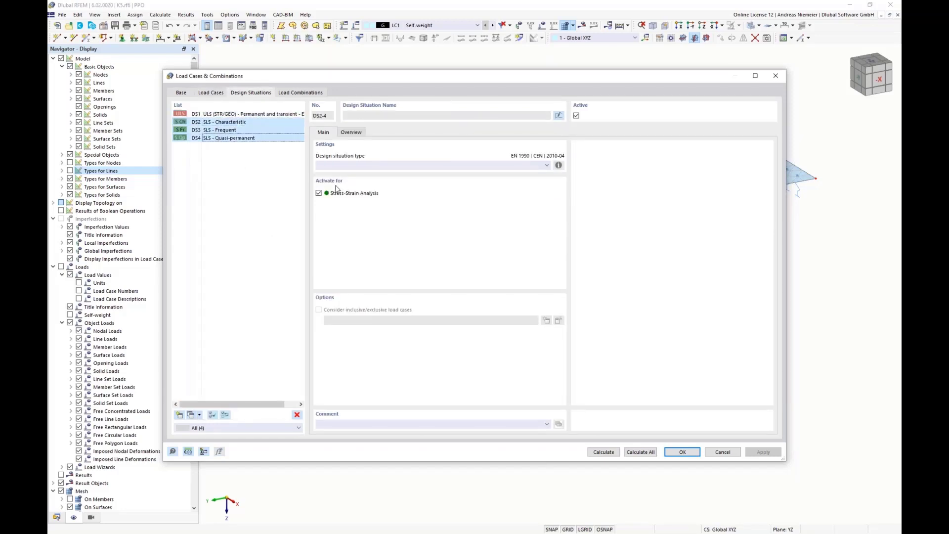
{"action": "key", "text": "Delete"}
{"action": "left_click", "coordinate": [483, 301]}
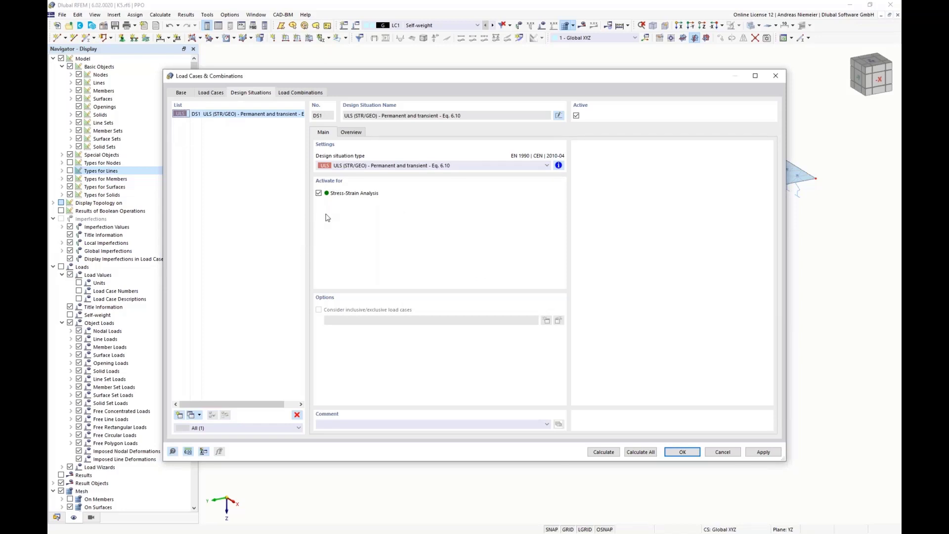
Create load combination CO1 containing LC1 with factor 1.00 and the static analysis settings SA1 - Geometrically linear
{"action": "key", "text": "ctrl+Tab"}
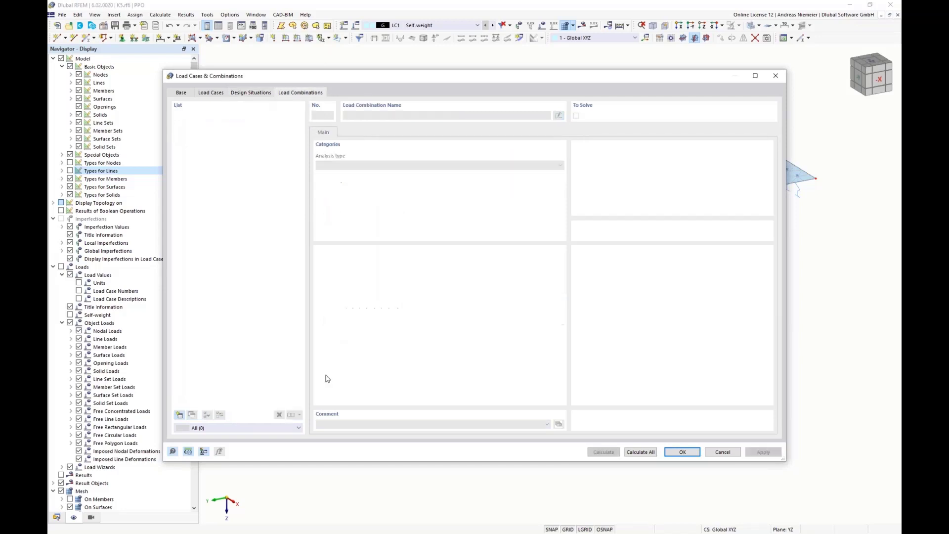
{"action": "left_click", "coordinate": [179, 415]}
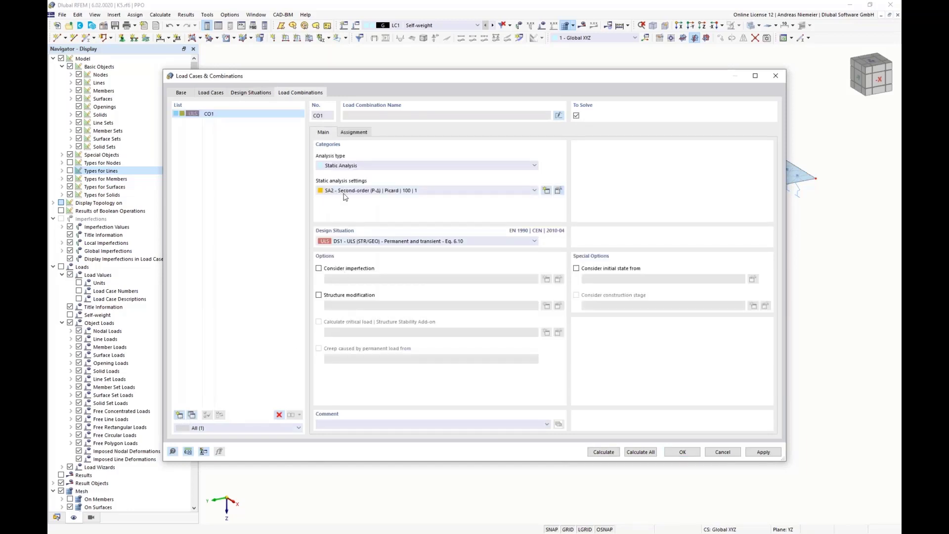
{"action": "left_click", "coordinate": [352, 132]}
{"action": "double_click", "coordinate": [335, 153]}
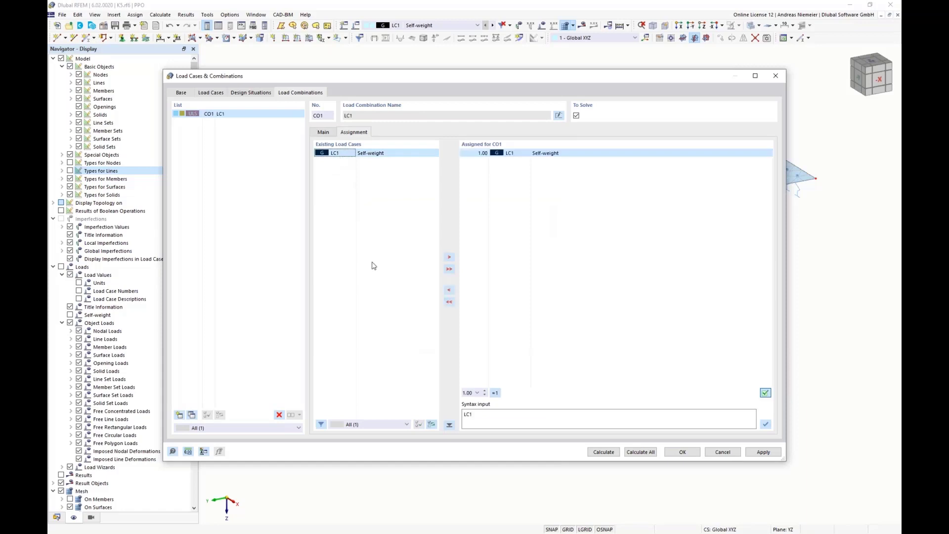
{"action": "left_click", "coordinate": [324, 132]}
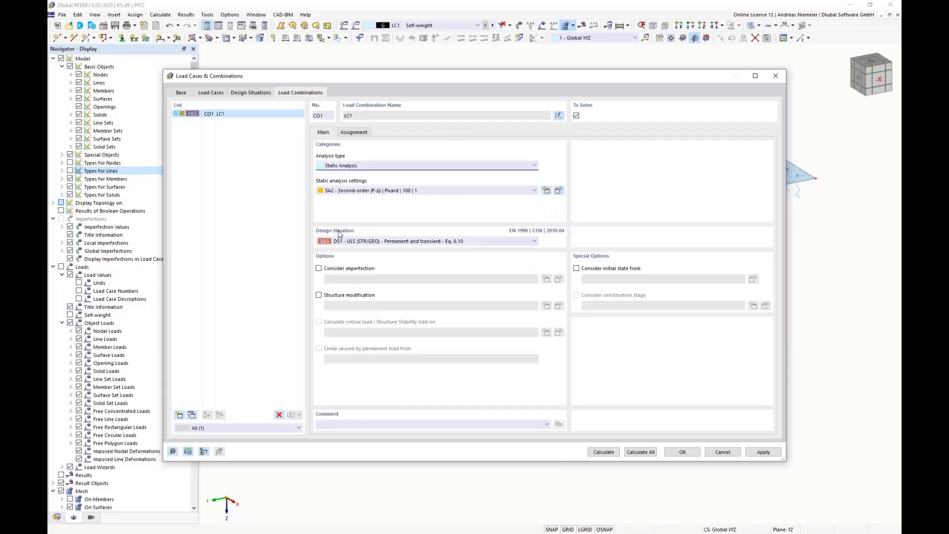
{"action": "left_click", "coordinate": [341, 190]}
{"action": "left_click", "coordinate": [344, 199]}
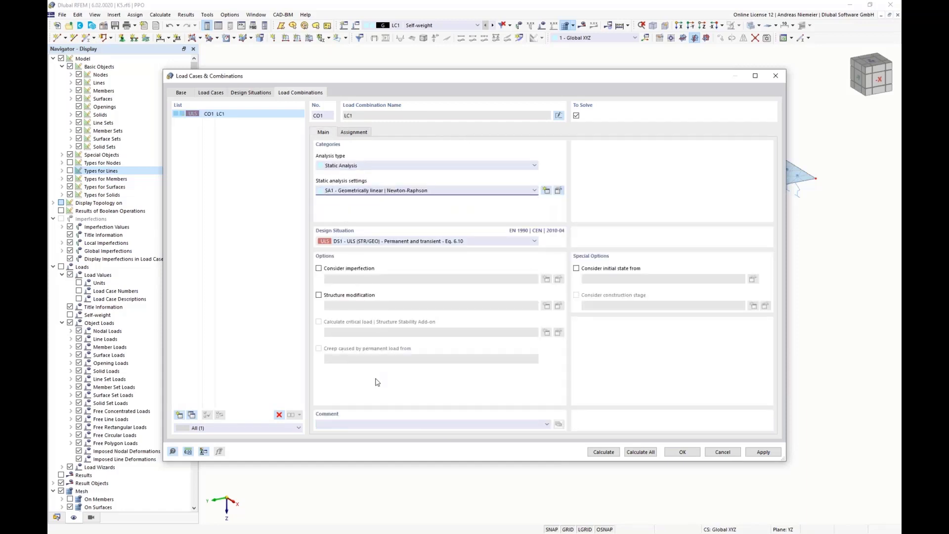
Calculate all load cases and combinations, and examine the global deformations of the connection
{"action": "left_click", "coordinate": [641, 452]}
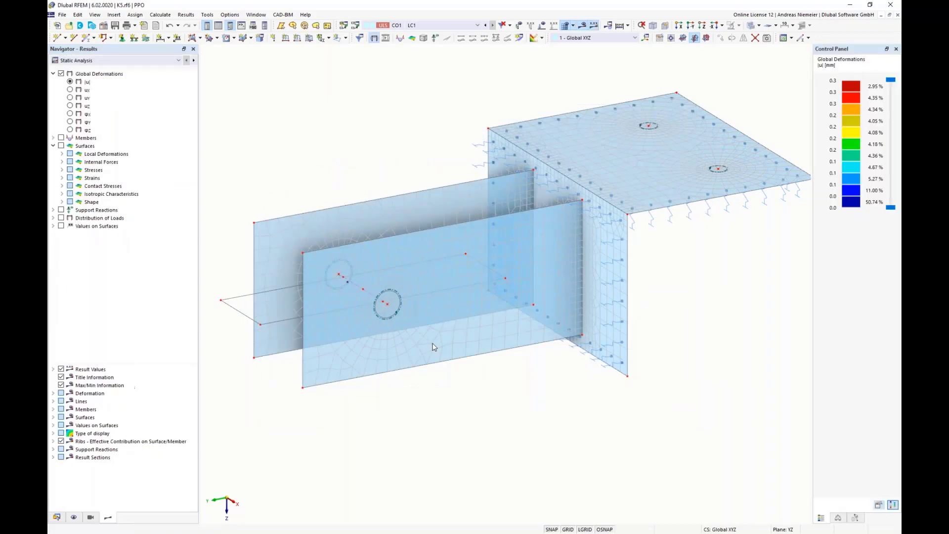
{"action": "scroll", "coordinate": [433, 370], "scroll_direction": "down", "scroll_amount": 3}
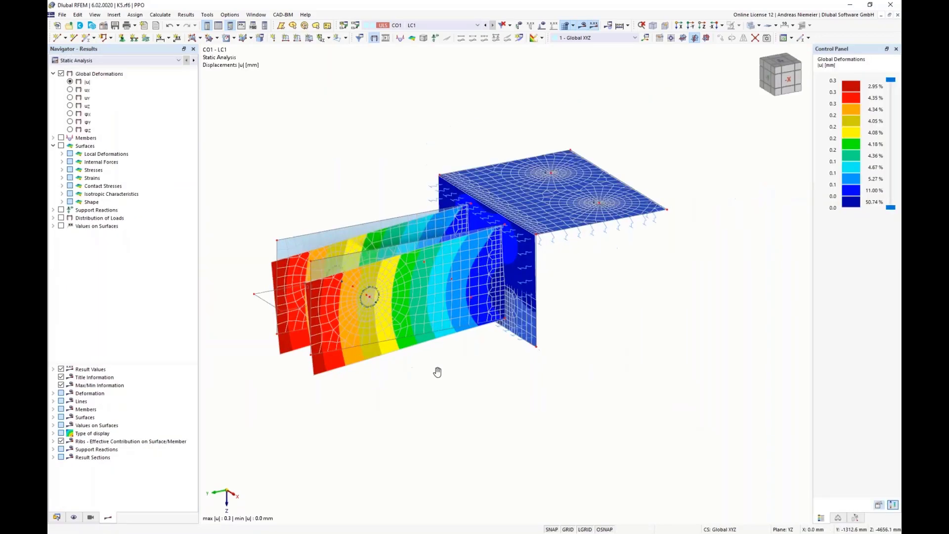
{"action": "middle_click_drag", "start_coordinate": [434, 371], "coordinate": [494, 356], "text": "ctrl"}
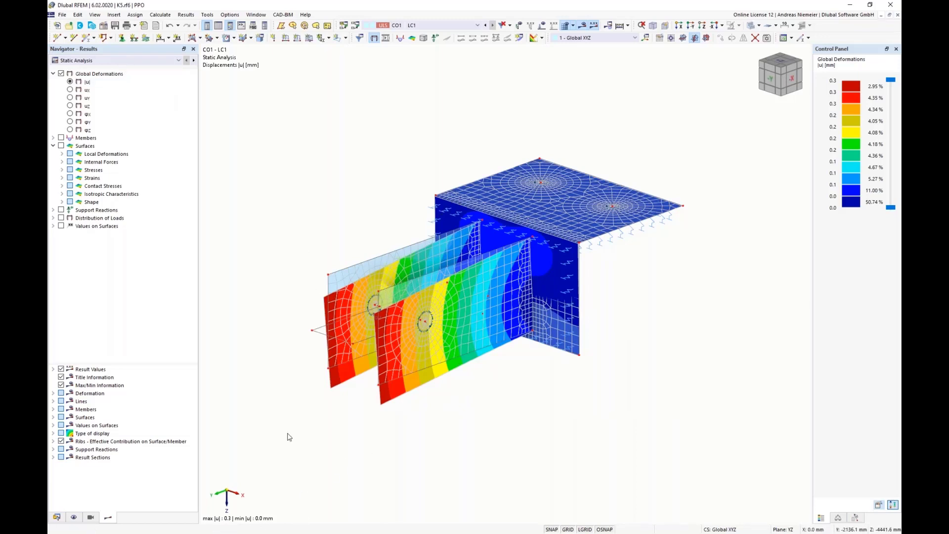
Display the surface contact stresses σz and examine their distribution over the supported plates
{"action": "left_click", "coordinate": [62, 186]}
{"action": "left_click", "coordinate": [79, 193]}
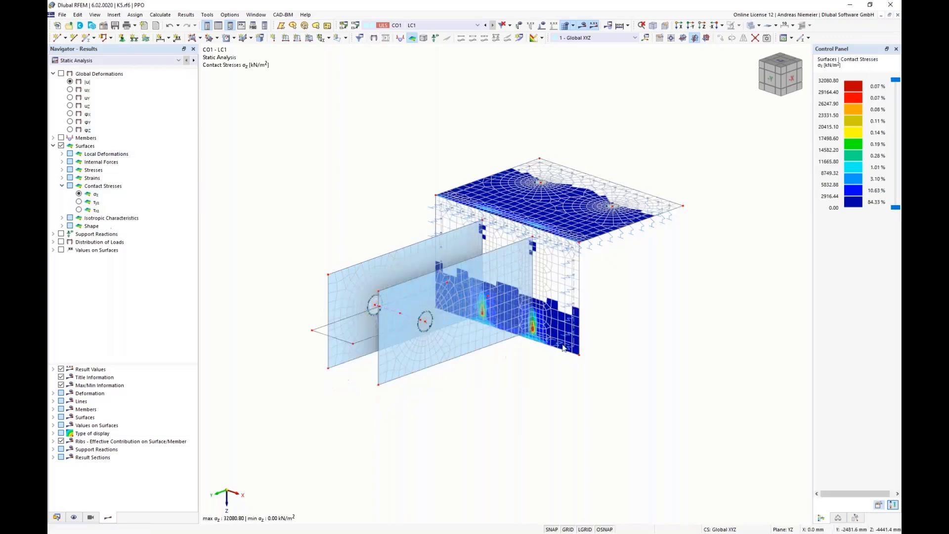
{"action": "middle_click_drag", "start_coordinate": [562, 347], "coordinate": [540, 322]}
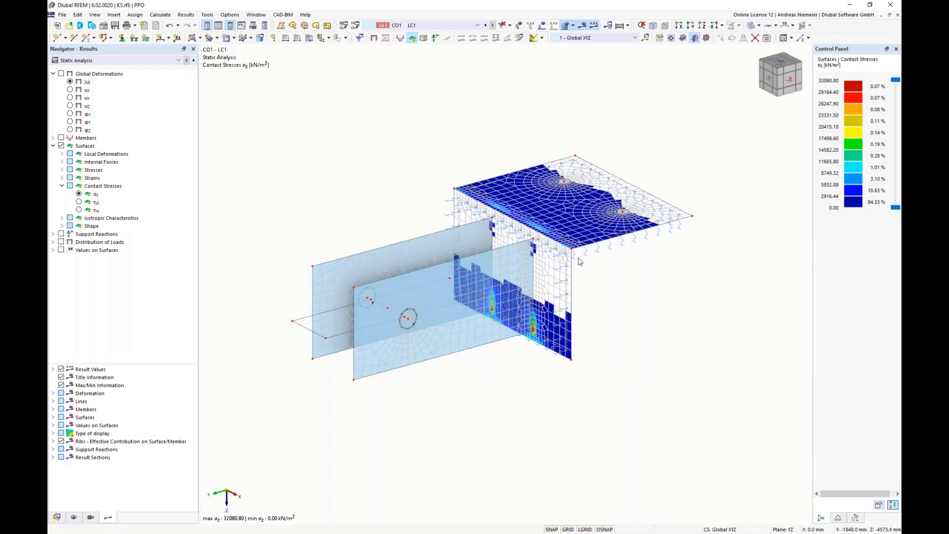
{"action": "left_click", "coordinate": [61, 185]}
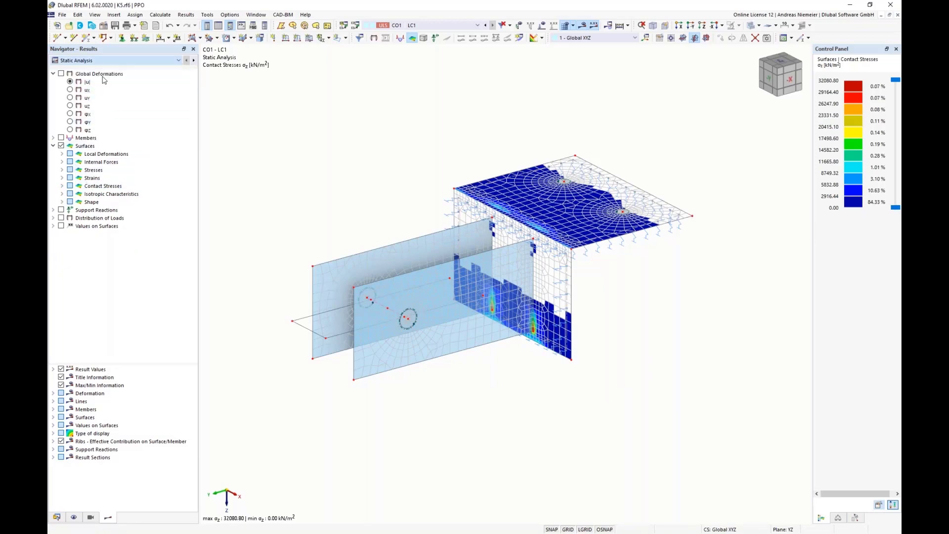
Switch the results to Stress-Strain Analysis and display the maximum von Mises equivalent stresses on the surfaces
{"action": "key", "text": "Down"}
{"action": "mouse_move", "coordinate": [616, 313]}
{"action": "middle_mouse_down"}
{"action": "mouse_move", "coordinate": [614, 292]}
{"action": "mouse_move", "coordinate": [617, 302]}
{"action": "middle_mouse_up"}
{"action": "scroll", "coordinate": [617, 302], "scroll_direction": "down", "scroll_amount": 1}
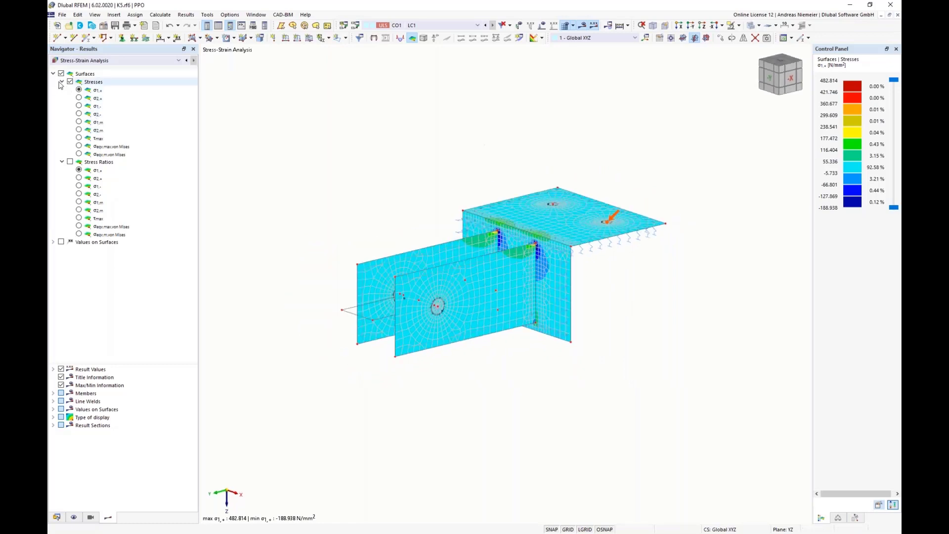
{"action": "left_click", "coordinate": [78, 147]}
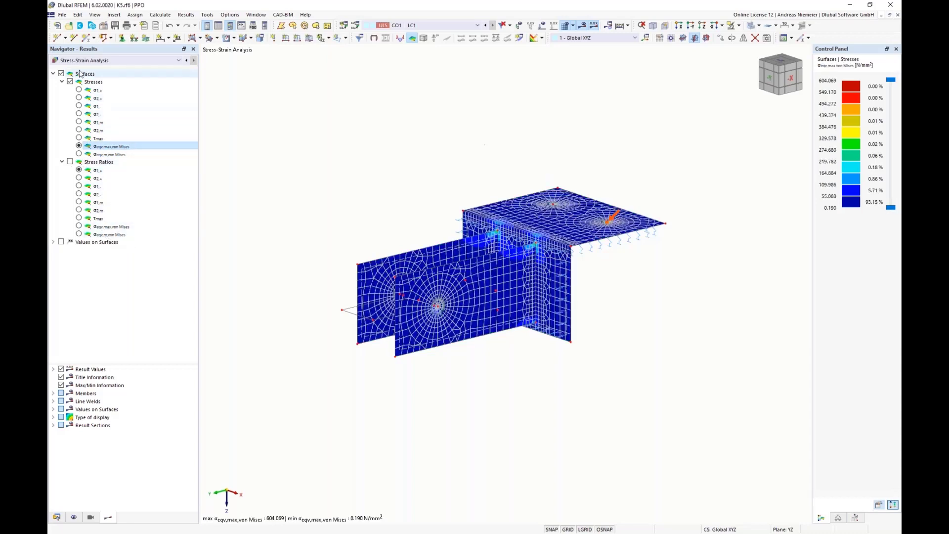
Open the Stresses on Surfaces results table by design situation and review the existing stresses of CO1
{"action": "left_click", "coordinate": [218, 25]}
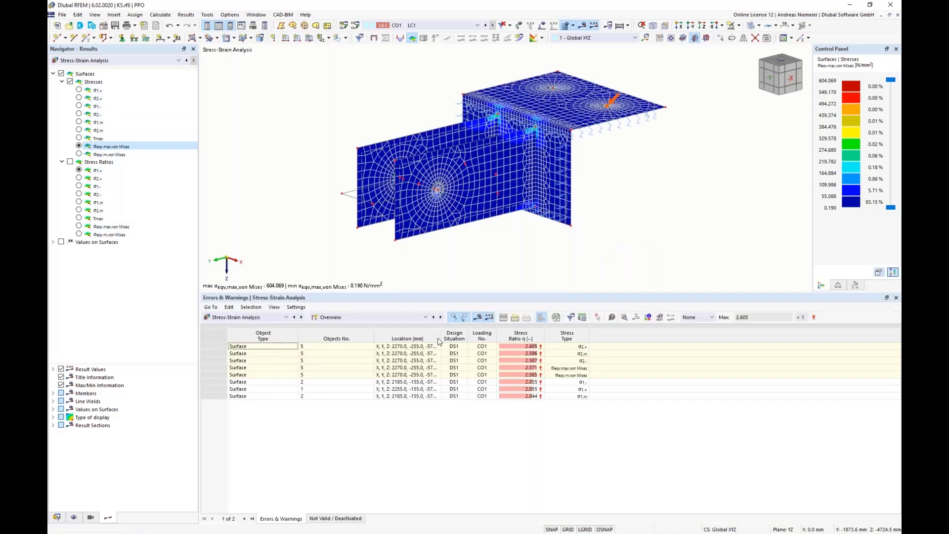
{"action": "left_click", "coordinate": [387, 320]}
{"action": "left_click", "coordinate": [381, 341]}
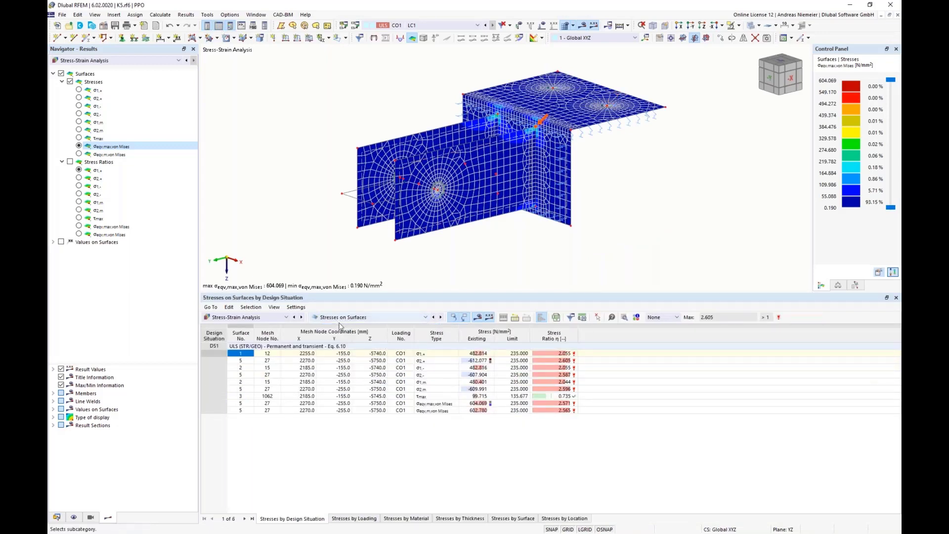
{"action": "left_click_drag", "start_coordinate": [477, 353], "coordinate": [477, 396]}
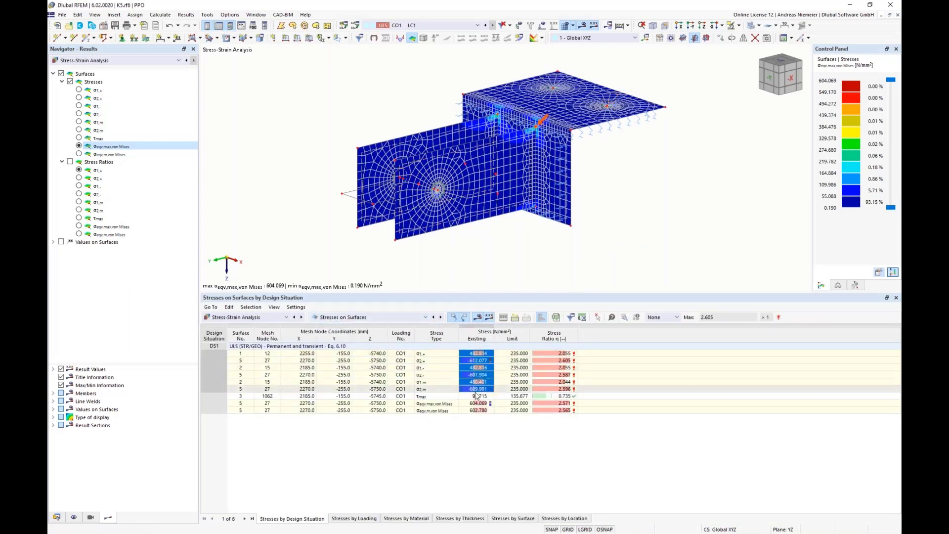
Display the stress ratios for the maximum von Mises equivalent stress on the surfaces
{"action": "left_click", "coordinate": [70, 162]}
{"action": "left_click", "coordinate": [78, 226]}
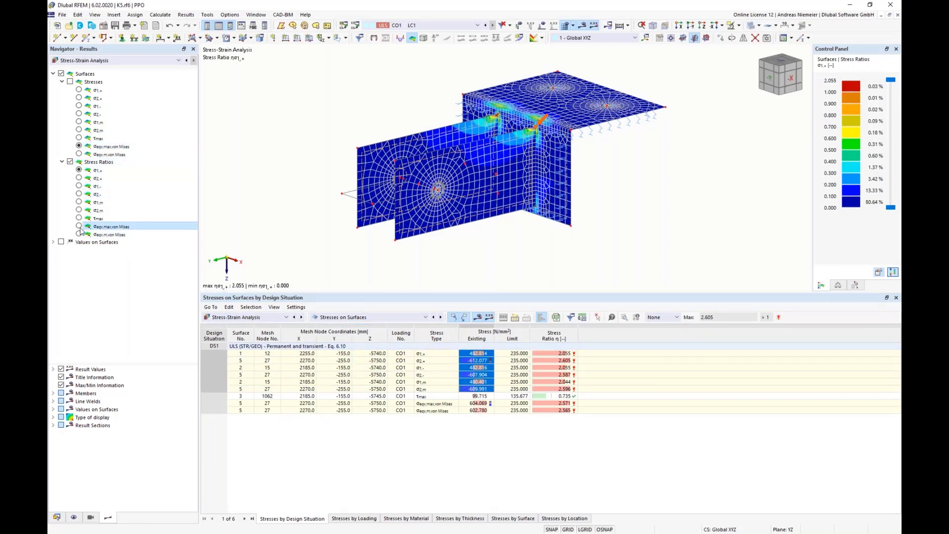
Review the surface stress ratios by stress type in the results table, then reduce the table's height to enlarge the model view
{"action": "left_click", "coordinate": [558, 353]}
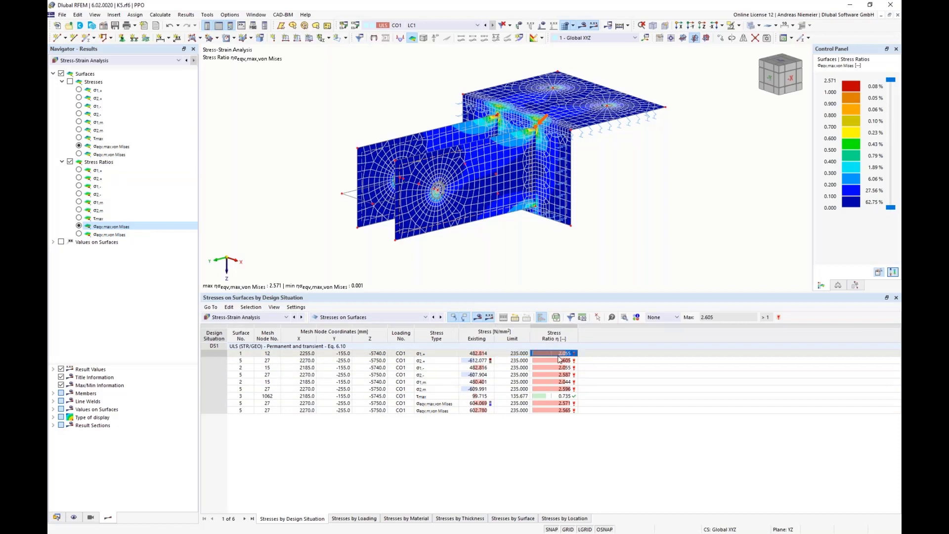
{"action": "left_click_drag", "start_coordinate": [559, 356], "coordinate": [561, 402]}
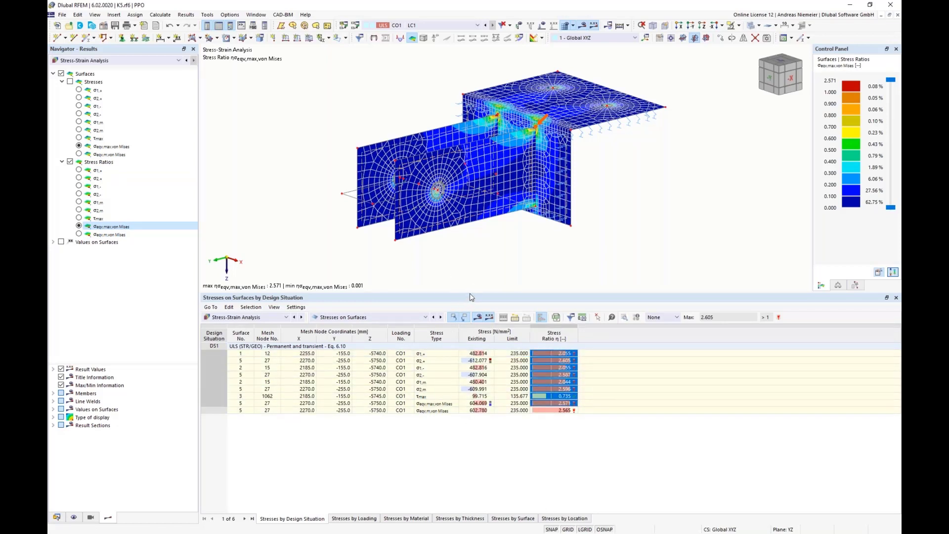
{"action": "left_click_drag", "start_coordinate": [471, 292], "coordinate": [471, 390]}
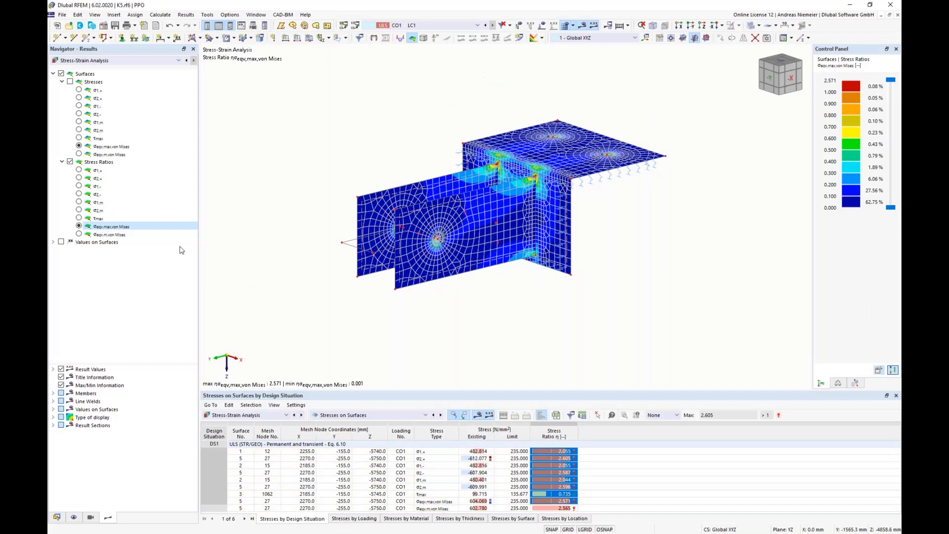
Display the maximum von Mises equivalent stresses on the surfaces and set their result color scale to refer to limits
{"action": "left_click", "coordinate": [78, 146]}
{"action": "left_click", "coordinate": [70, 81]}
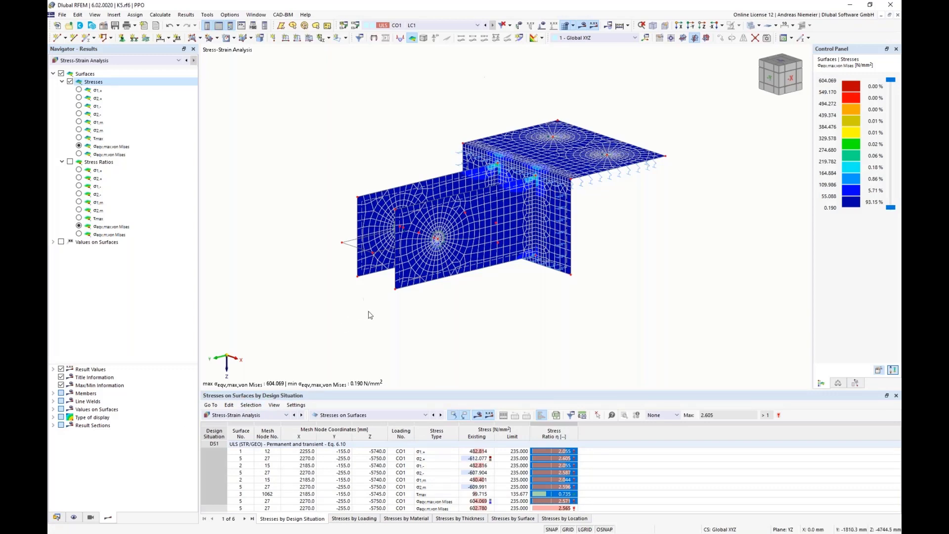
{"action": "left_click", "coordinate": [879, 371]}
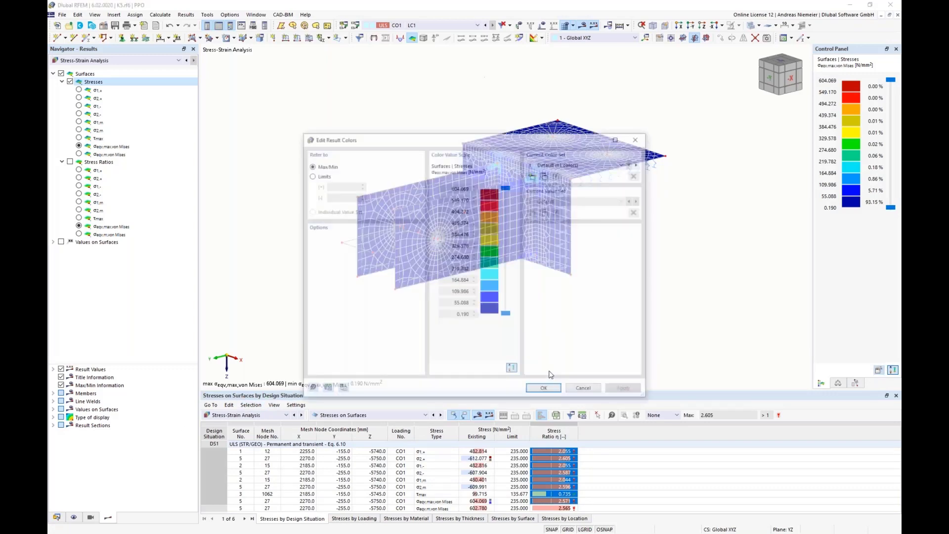
{"action": "left_click", "coordinate": [311, 175]}
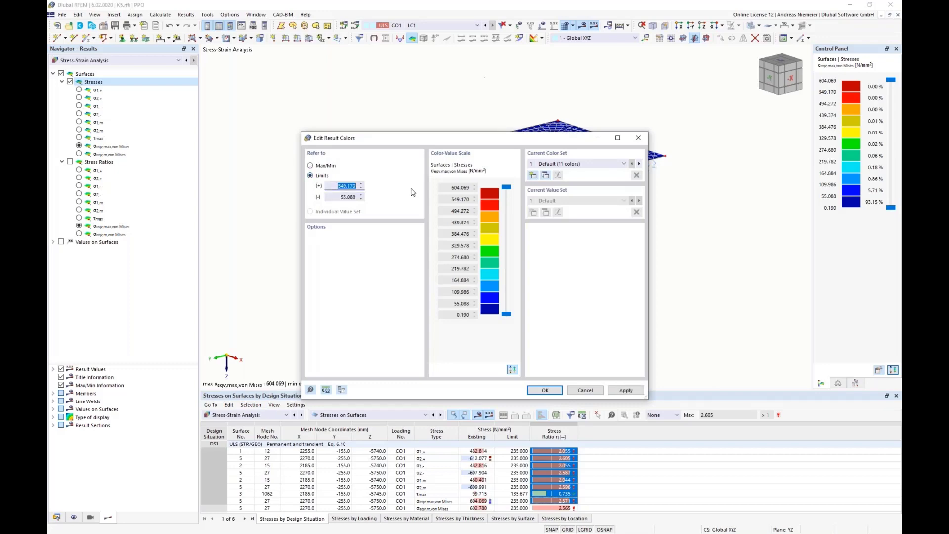
Set the upper (+) limit of the von Mises stress result color scale to 235 N/mm²
{"action": "type", "text": "235"}
{"action": "left_click", "coordinate": [552, 391]}
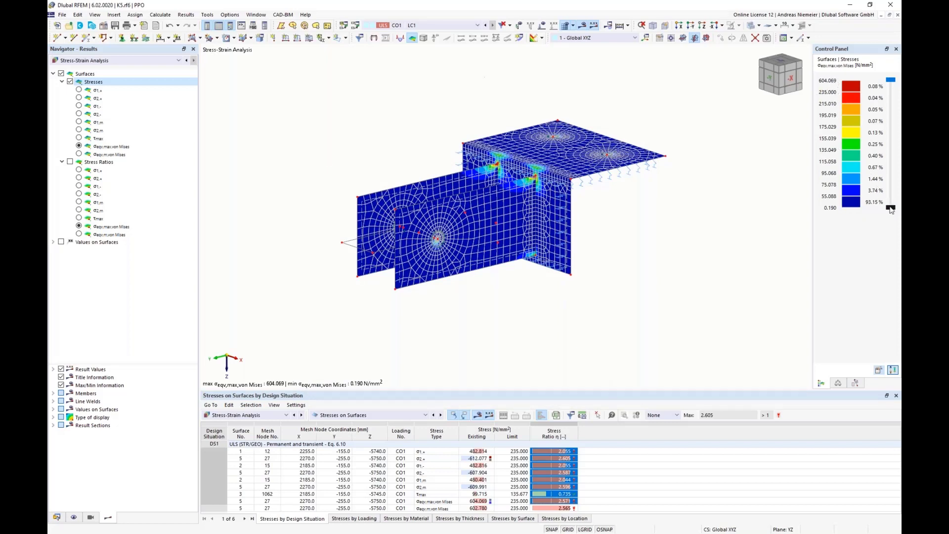
Restrict the result colors to von Mises stresses above 235 N/mm², examine the plate joints and holes, and restore the full color range
{"action": "left_click_drag", "start_coordinate": [891, 208], "coordinate": [893, 96]}
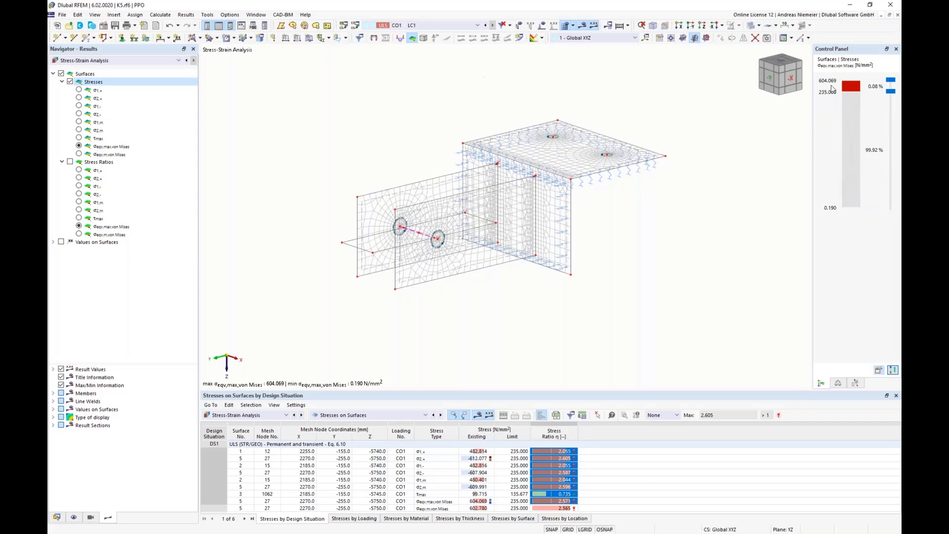
{"action": "scroll", "coordinate": [430, 251], "scroll_direction": "up", "scroll_amount": 1}
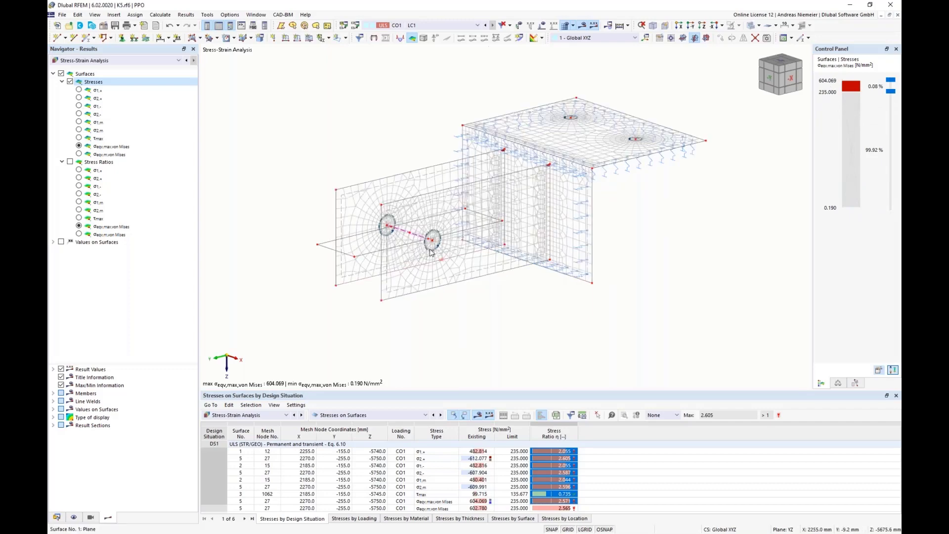
{"action": "scroll", "coordinate": [430, 252], "scroll_direction": "up", "scroll_amount": 6}
{"action": "scroll", "coordinate": [442, 228], "scroll_direction": "down", "scroll_amount": 7}
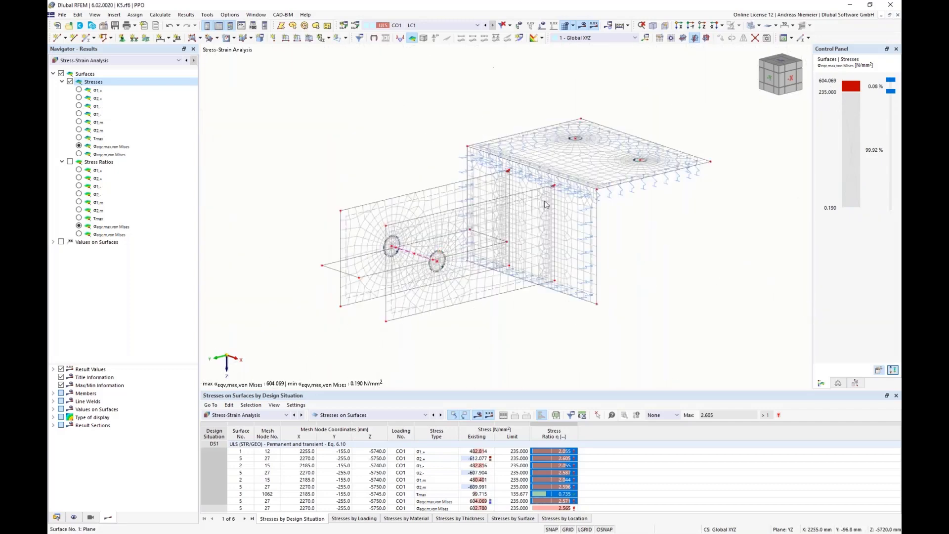
{"action": "scroll", "coordinate": [542, 192], "scroll_direction": "up", "scroll_amount": 6}
{"action": "scroll", "coordinate": [542, 192], "scroll_direction": "down", "scroll_amount": 4}
{"action": "scroll", "coordinate": [494, 163], "scroll_direction": "up", "scroll_amount": 3}
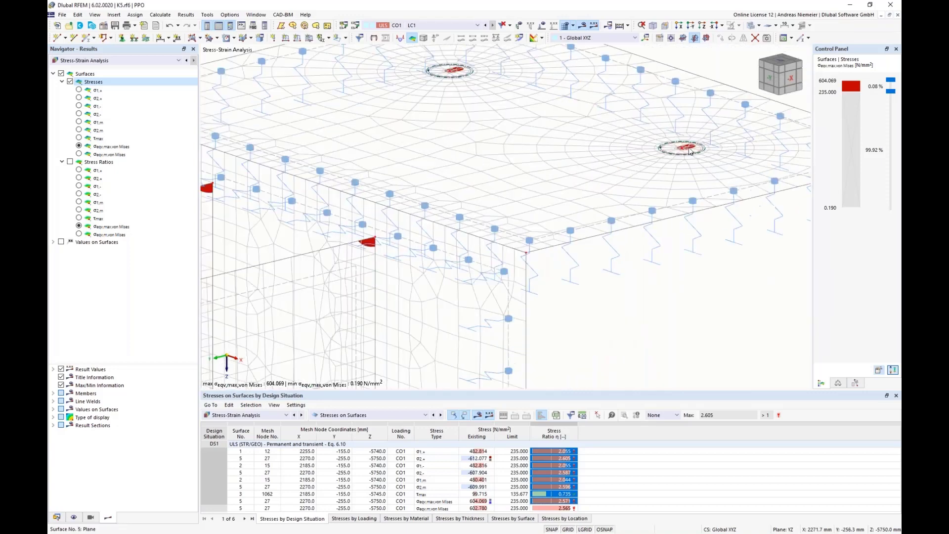
{"action": "scroll", "coordinate": [438, 334], "scroll_direction": "down", "scroll_amount": 3}
{"action": "scroll", "coordinate": [439, 335], "scroll_direction": "down", "scroll_amount": 2}
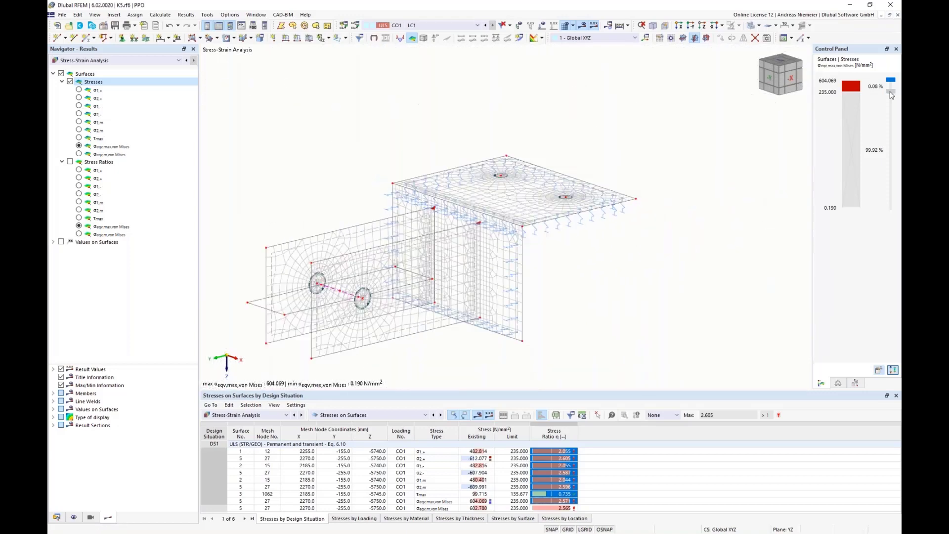
{"action": "left_click_drag", "start_coordinate": [891, 94], "coordinate": [891, 207]}
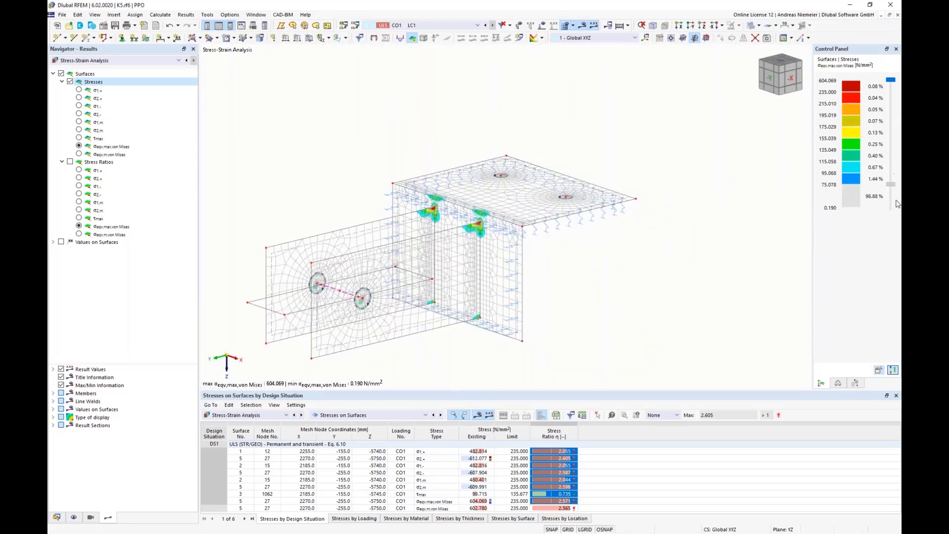
Limit the model visibility to surfaces with the Standard stiffness type
{"action": "left_click", "coordinate": [75, 518]}
{"action": "scroll", "coordinate": [114, 331], "scroll_direction": "down", "scroll_amount": 10}
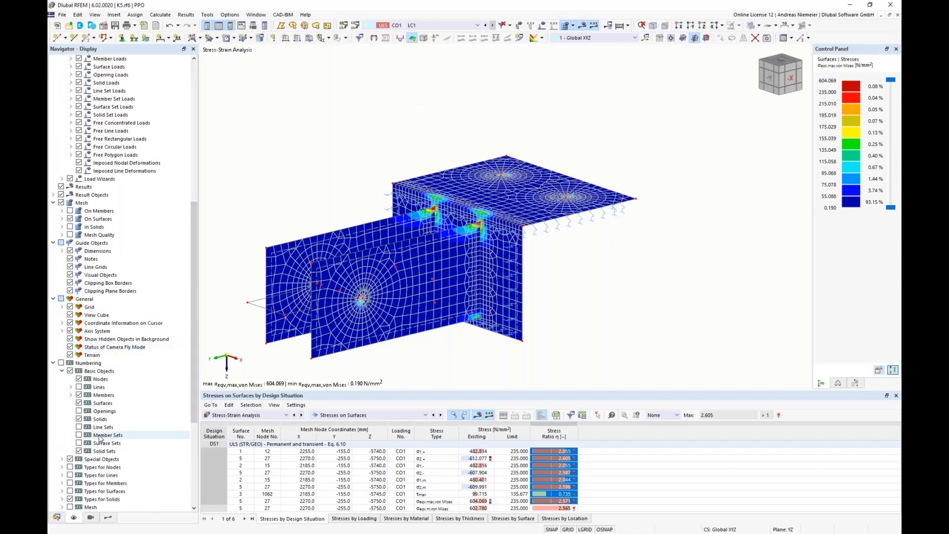
{"action": "left_click", "coordinate": [90, 518]}
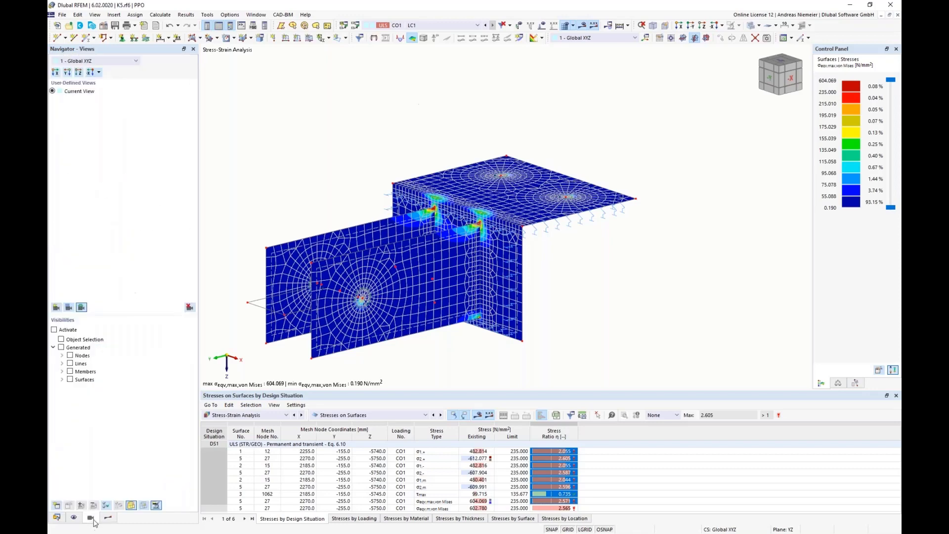
{"action": "left_click", "coordinate": [61, 379]}
{"action": "left_click", "coordinate": [70, 396]}
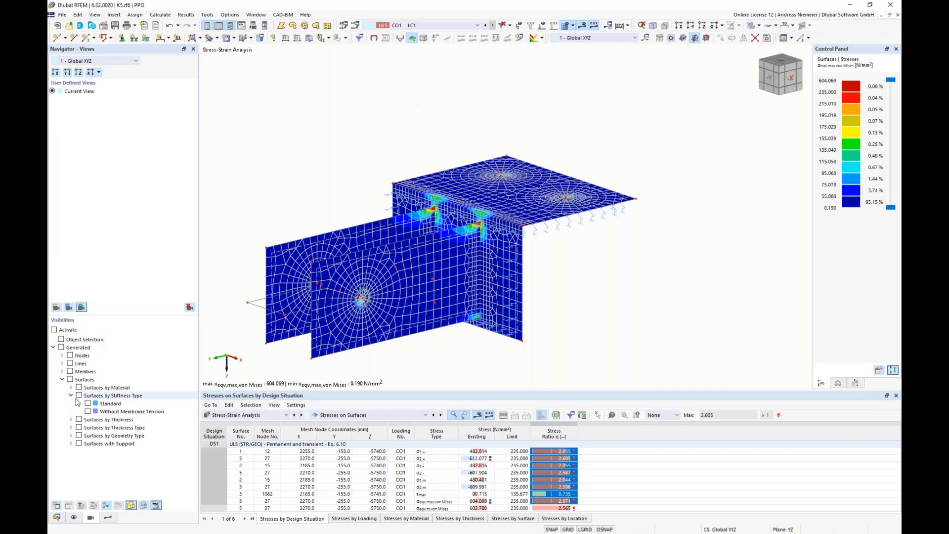
{"action": "left_click", "coordinate": [87, 404]}
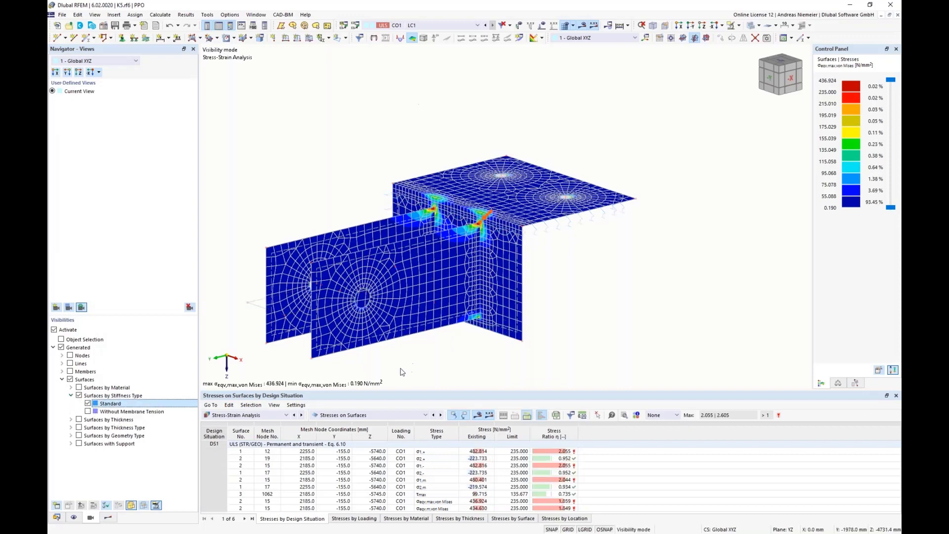
Examine the von Mises stress concentrations where the two vertical plates meet the angle's upper edge
{"action": "middle_click_drag", "start_coordinate": [405, 367], "coordinate": [440, 342], "text": "ctrl"}
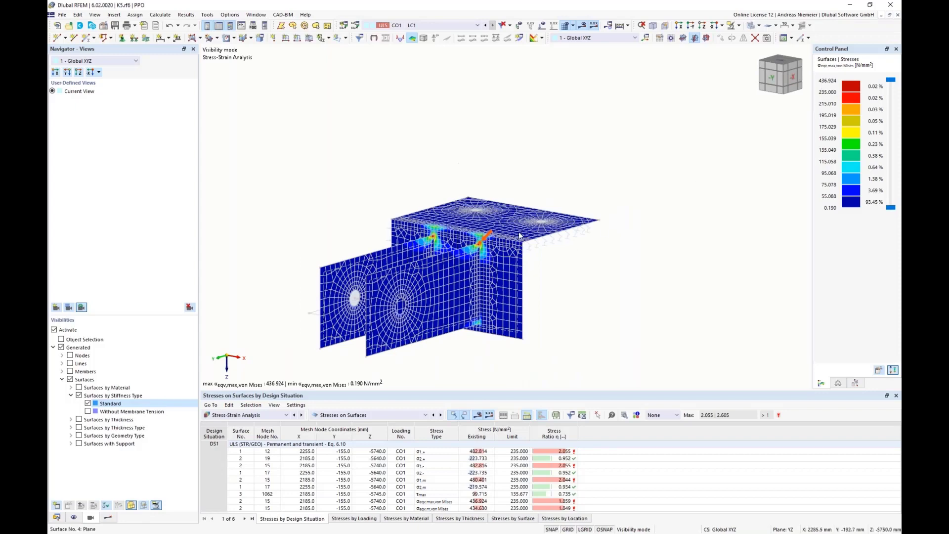
{"action": "middle_click_drag", "start_coordinate": [591, 328], "coordinate": [627, 298]}
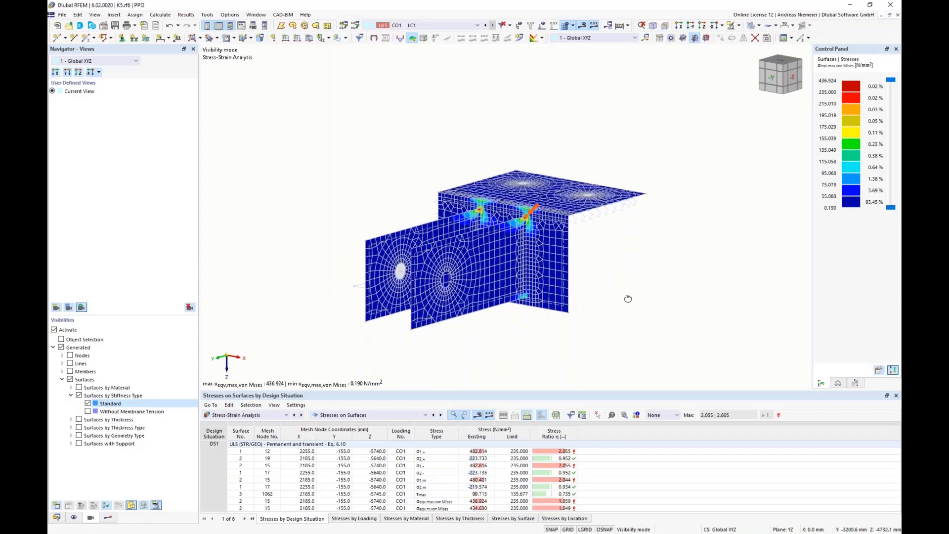
{"action": "scroll", "coordinate": [627, 298], "scroll_direction": "up", "scroll_amount": 10}
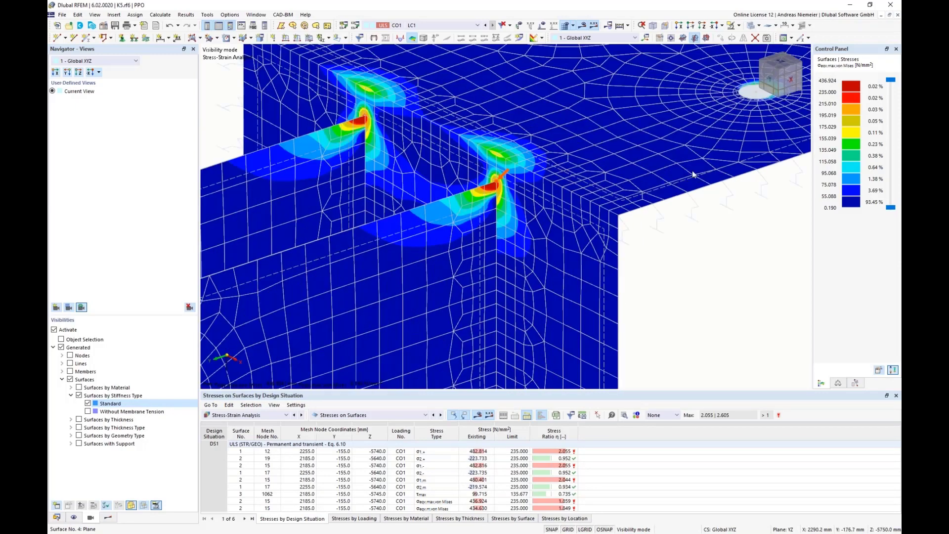
{"action": "scroll", "coordinate": [692, 174], "scroll_direction": "down", "scroll_amount": 6}
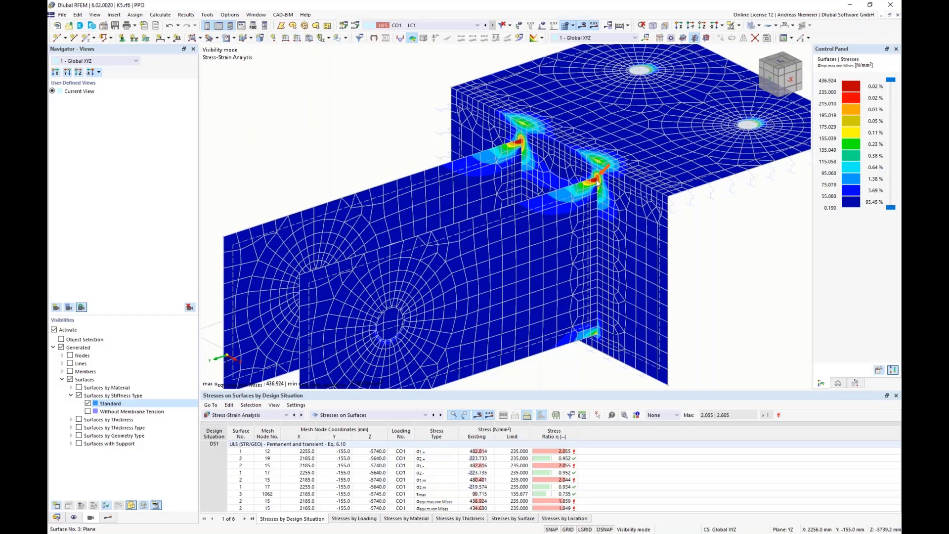
{"action": "scroll", "coordinate": [604, 177], "scroll_direction": "down", "scroll_amount": 3}
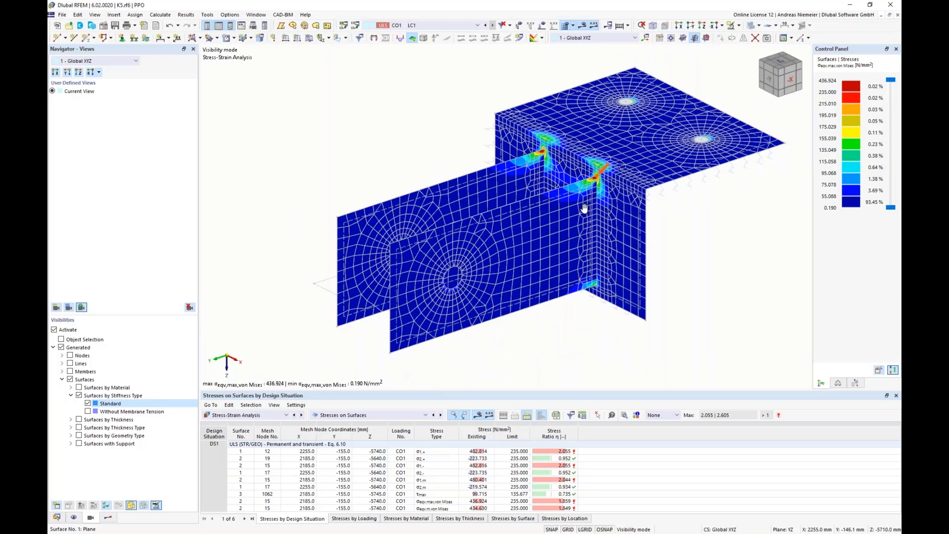
{"action": "middle_click_drag", "start_coordinate": [585, 208], "coordinate": [605, 186], "text": "ctrl"}
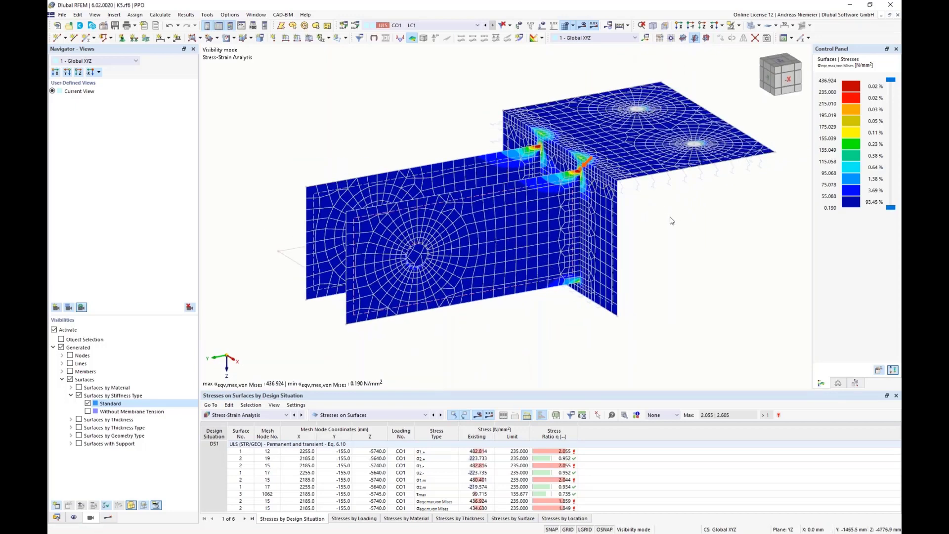
{"action": "middle_click_drag", "start_coordinate": [663, 216], "coordinate": [663, 234], "text": "ctrl"}
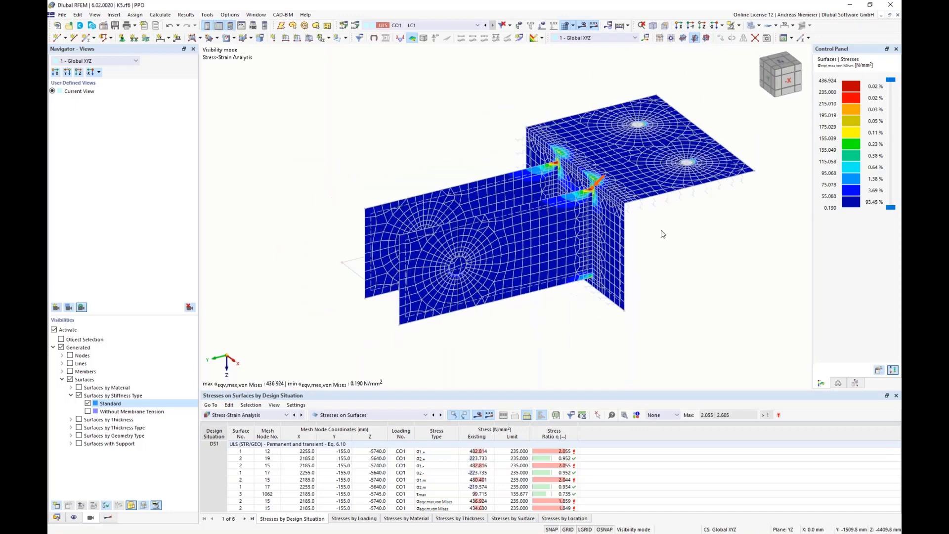
{"action": "scroll", "coordinate": [663, 234], "scroll_direction": "up", "scroll_amount": 1}
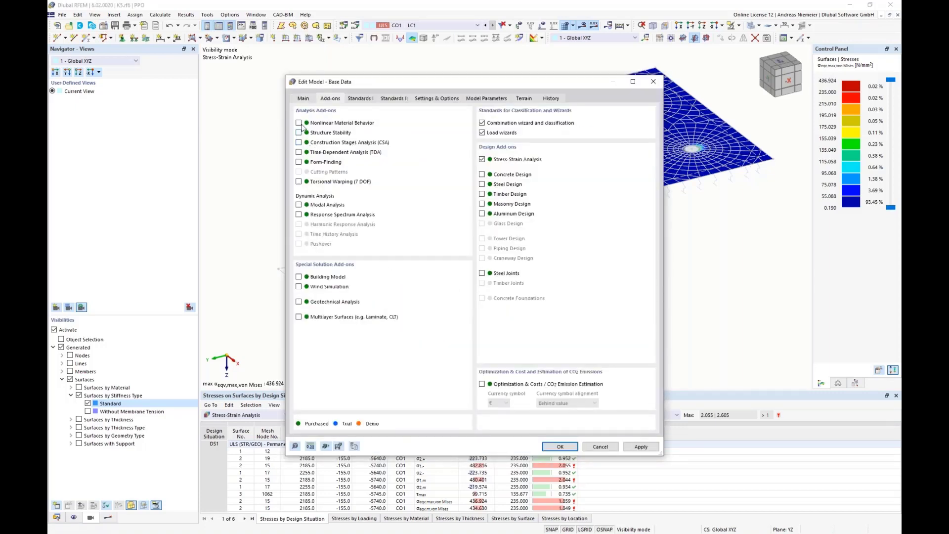
Activate the Nonlinear Material Behavior add-on and set material 2 (S235) to the Isotropic | Nonlinear Elastic (Surfaces/Solids) model
{"action": "left_click", "coordinate": [559, 445]}
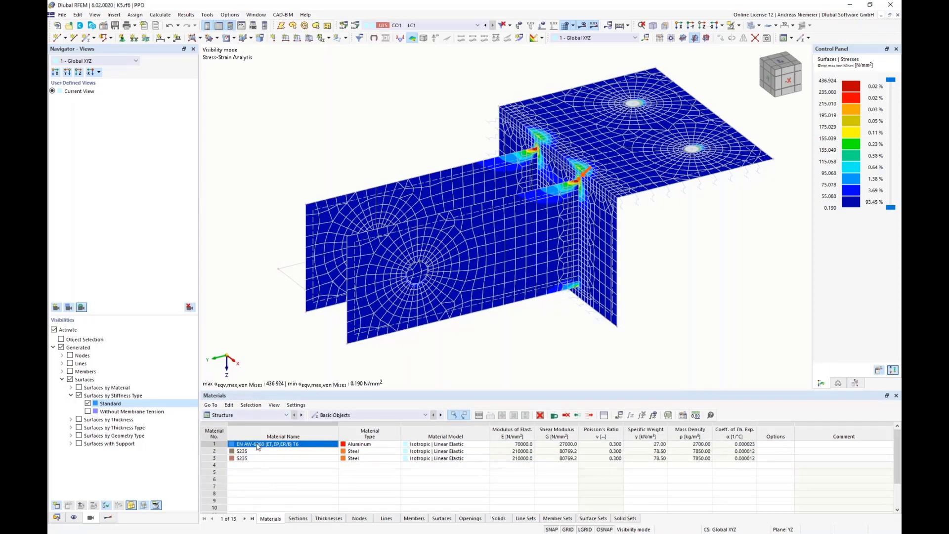
{"action": "left_click", "coordinate": [273, 452]}
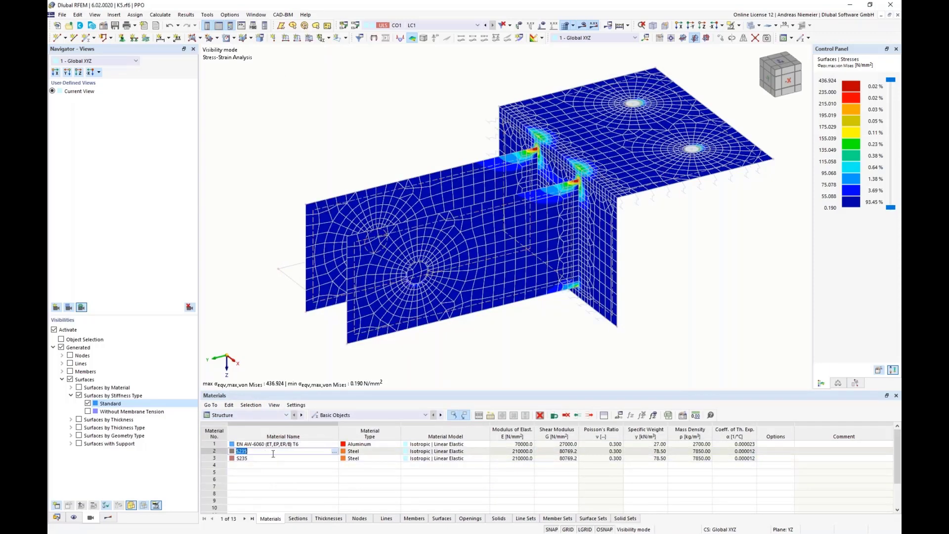
{"action": "left_click", "coordinate": [465, 452]}
{"action": "left_click", "coordinate": [486, 452]}
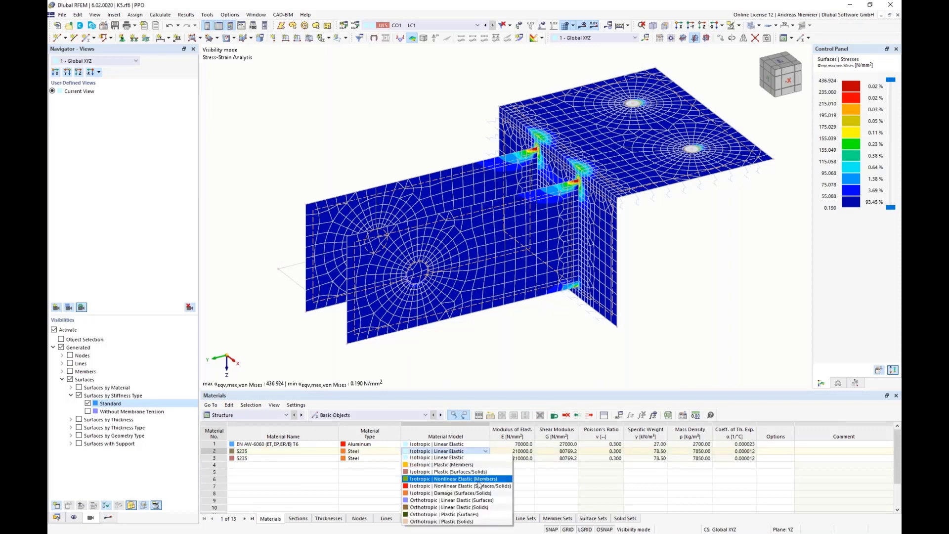
{"action": "left_click", "coordinate": [460, 487]}
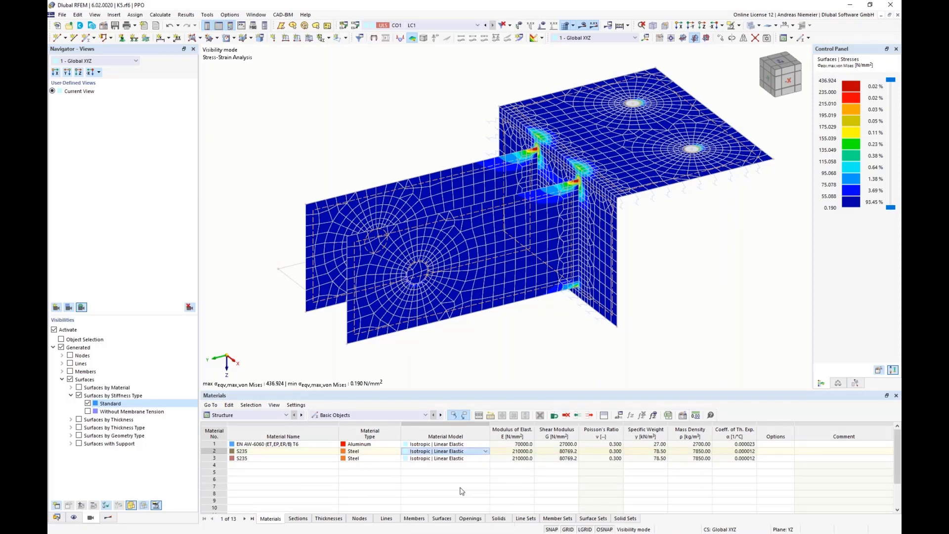
{"action": "left_click", "coordinate": [513, 313]}
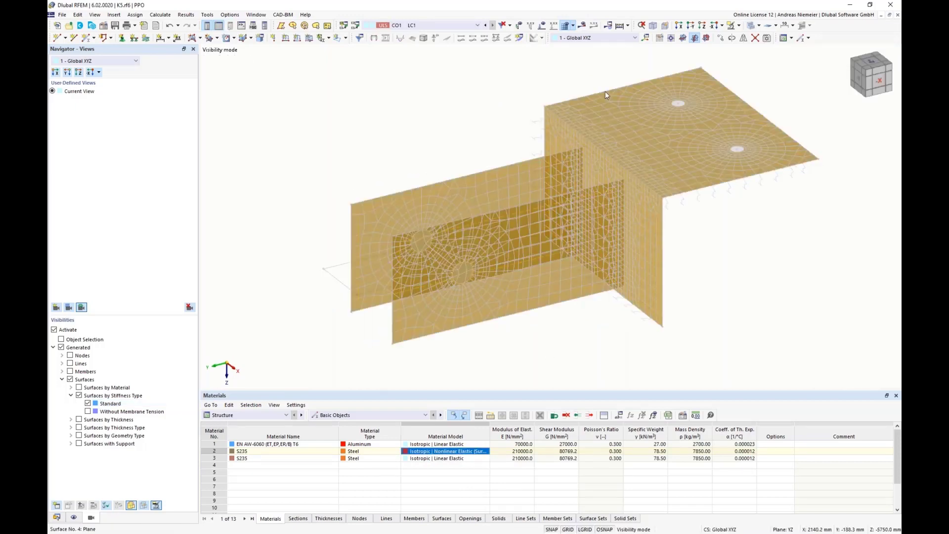
Recalculate the model and its Stress-Strain Analysis results with the nonlinear S235 material
{"action": "left_click", "coordinate": [636, 49]}
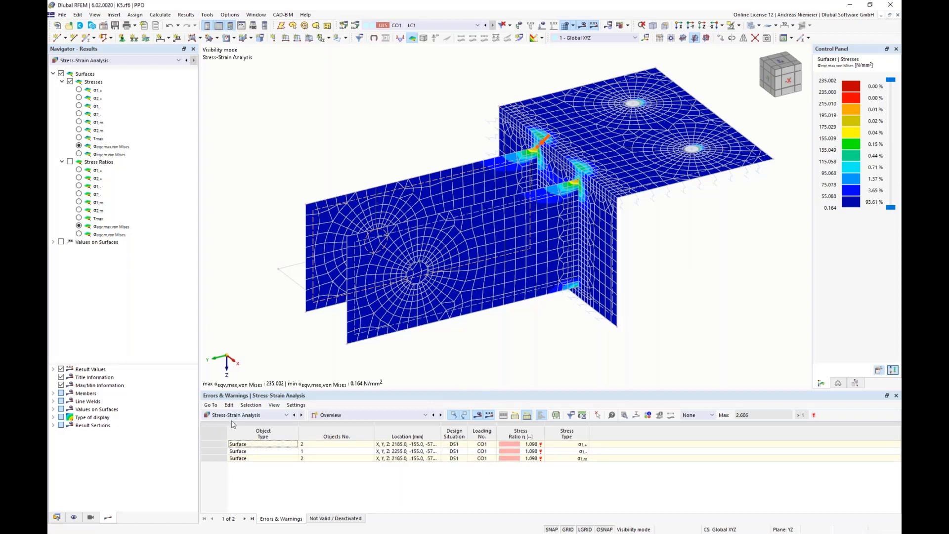
Enable Strain analysis in the global settings of the Stress-Strain Analysis add-on
{"action": "left_click", "coordinate": [369, 415]}
{"action": "left_click", "coordinate": [336, 429]}
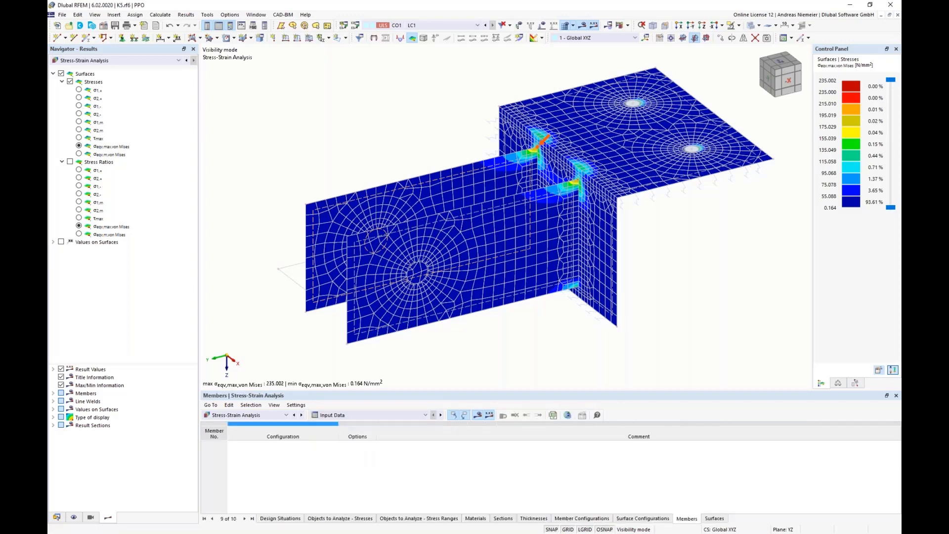
{"action": "left_click", "coordinate": [567, 415]}
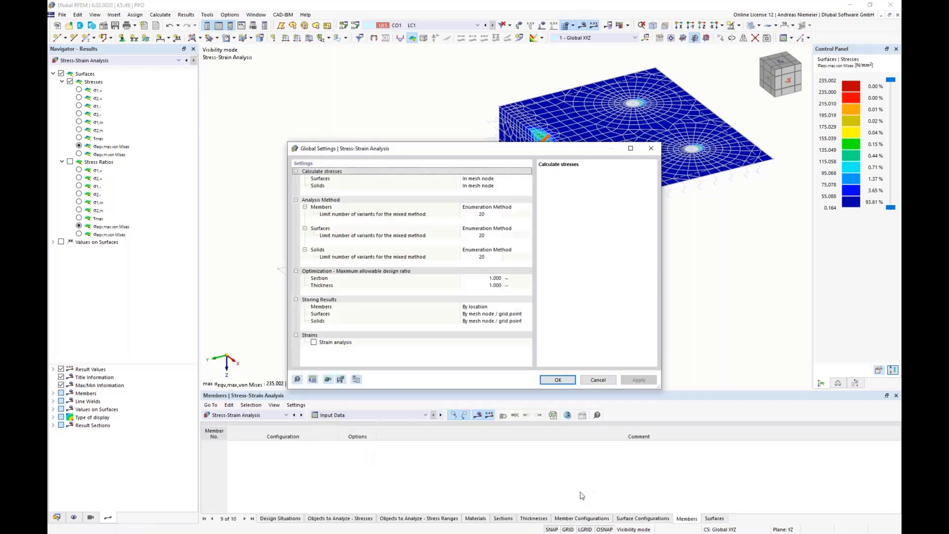
{"action": "left_click", "coordinate": [314, 342]}
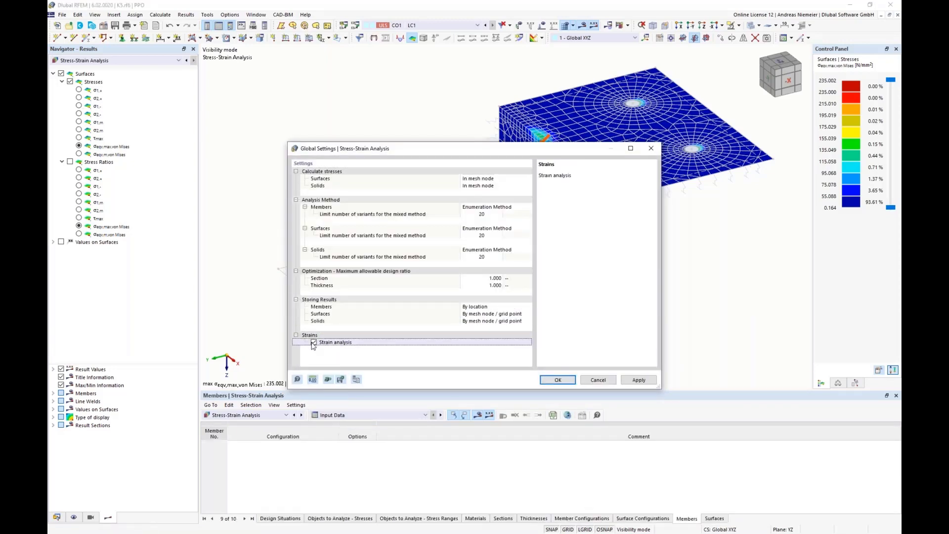
{"action": "left_click", "coordinate": [558, 380]}
{"action": "left_click", "coordinate": [512, 310]}
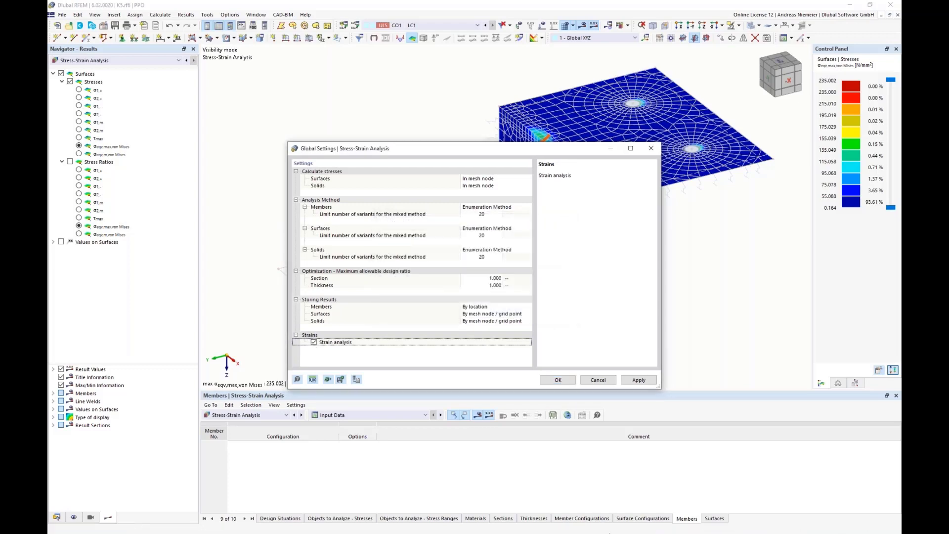
Limit the stresses to calculate in the Default surface configuration to σeqv,max,von Mises only
{"action": "left_click", "coordinate": [638, 517]}
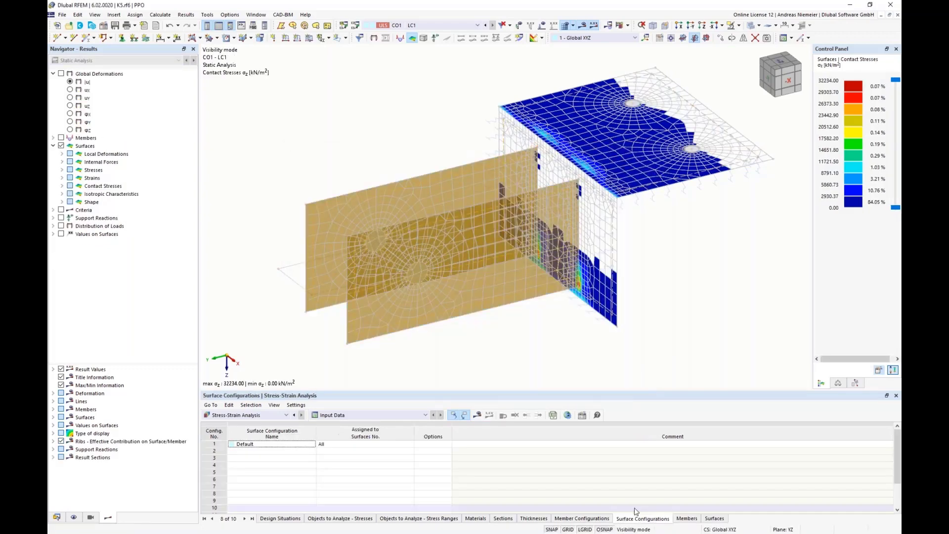
{"action": "left_click", "coordinate": [583, 415]}
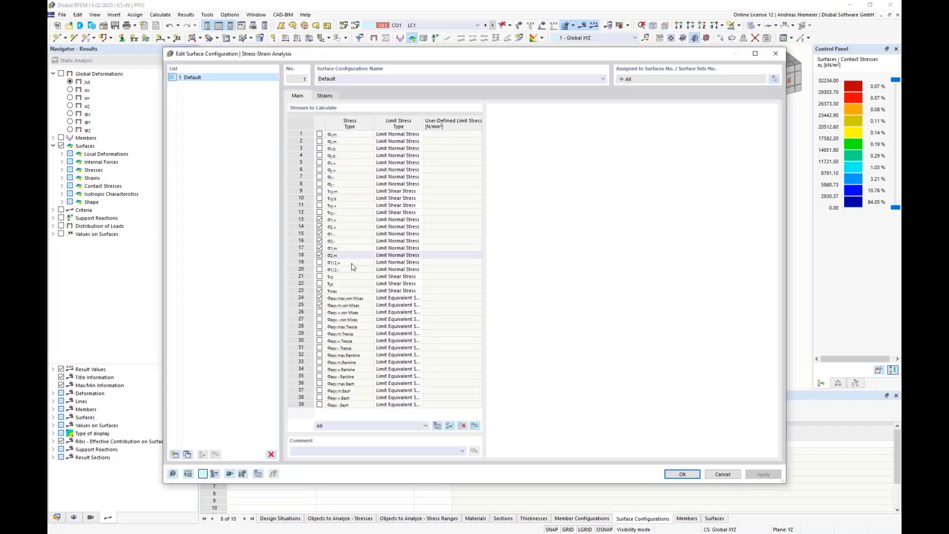
{"action": "left_click", "coordinate": [462, 426]}
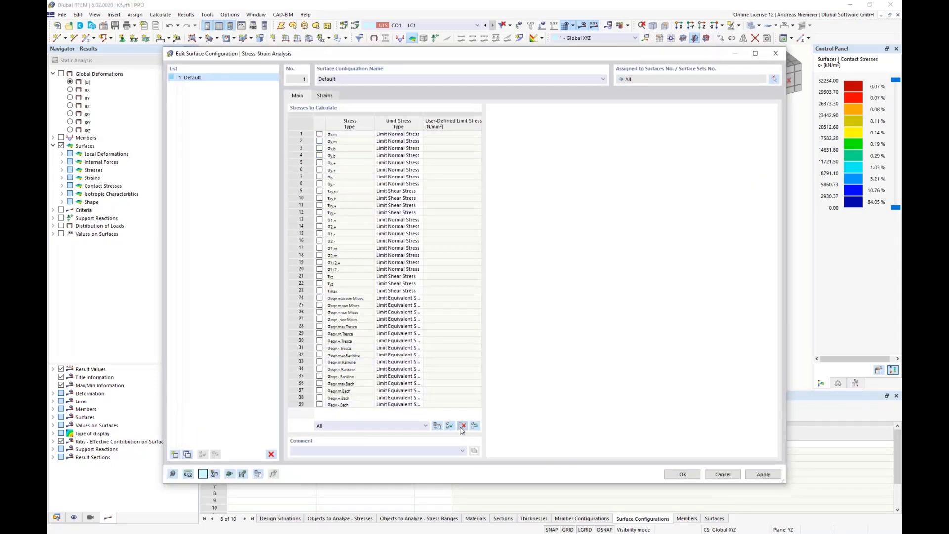
{"action": "left_click", "coordinate": [319, 298]}
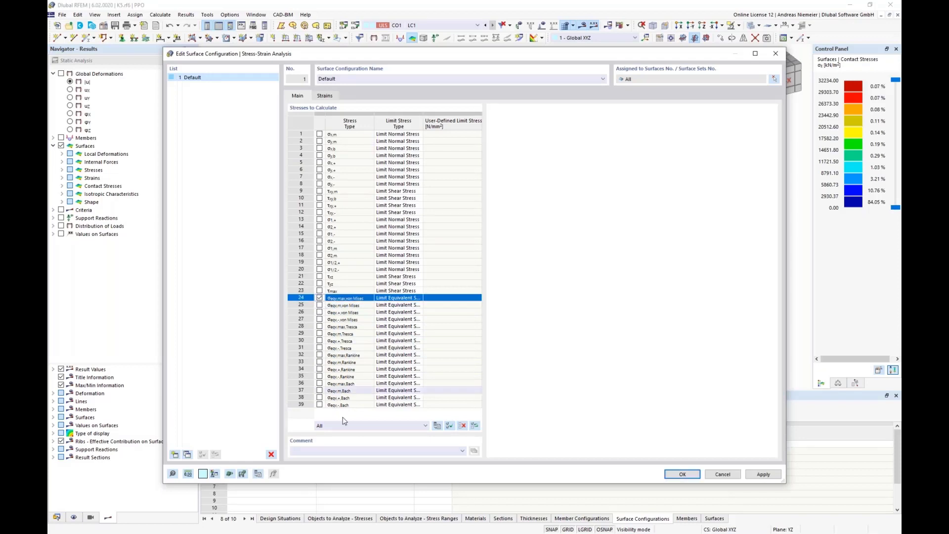
Limit the strains to calculate in the Default surface configuration to εMises only
{"action": "left_click", "coordinate": [322, 96]}
{"action": "left_click", "coordinate": [462, 451]}
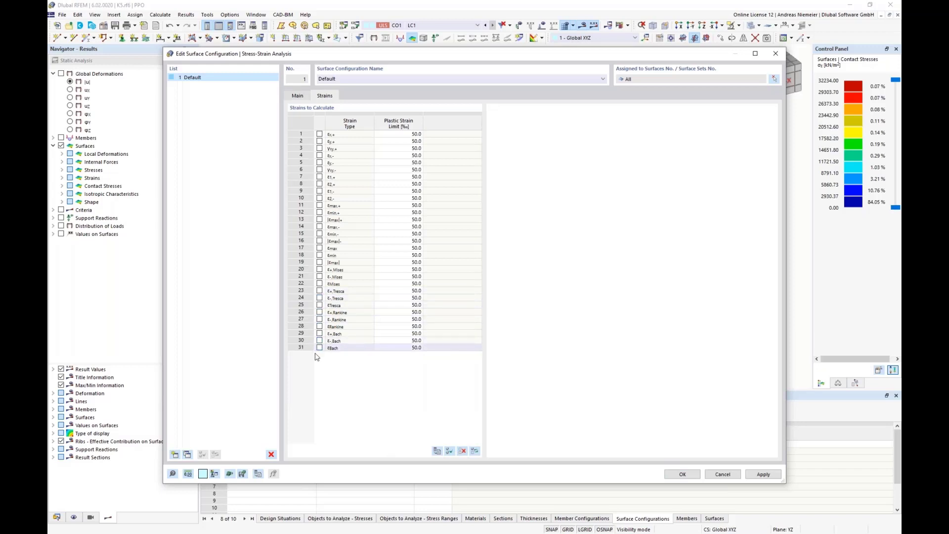
{"action": "left_click", "coordinate": [319, 284]}
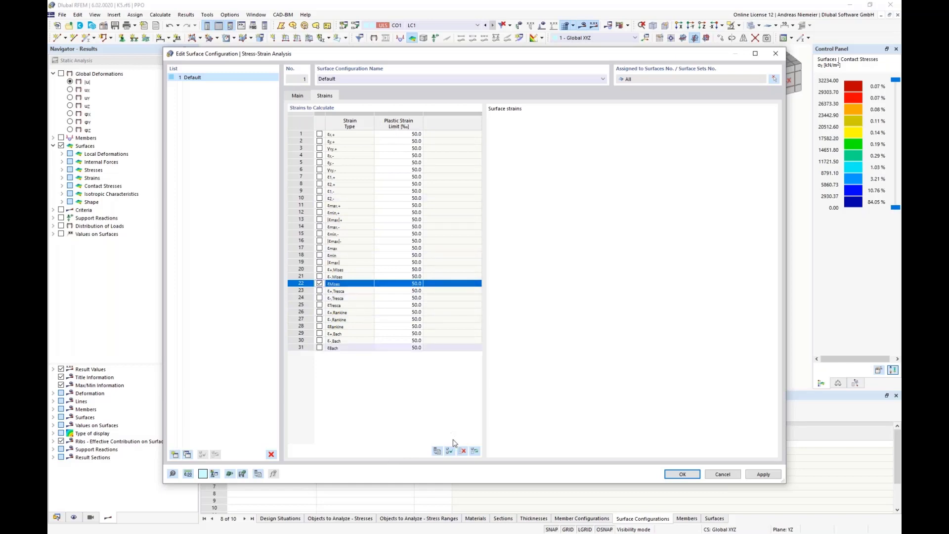
Confirm the Default surface configuration and calculate the Stress-Strain Analysis results
{"action": "left_click", "coordinate": [682, 474]}
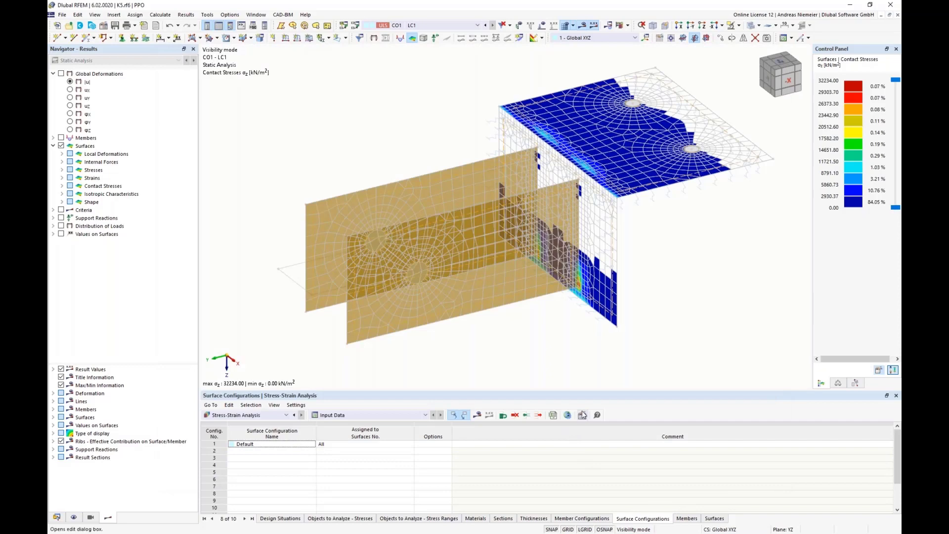
{"action": "left_click", "coordinate": [477, 414]}
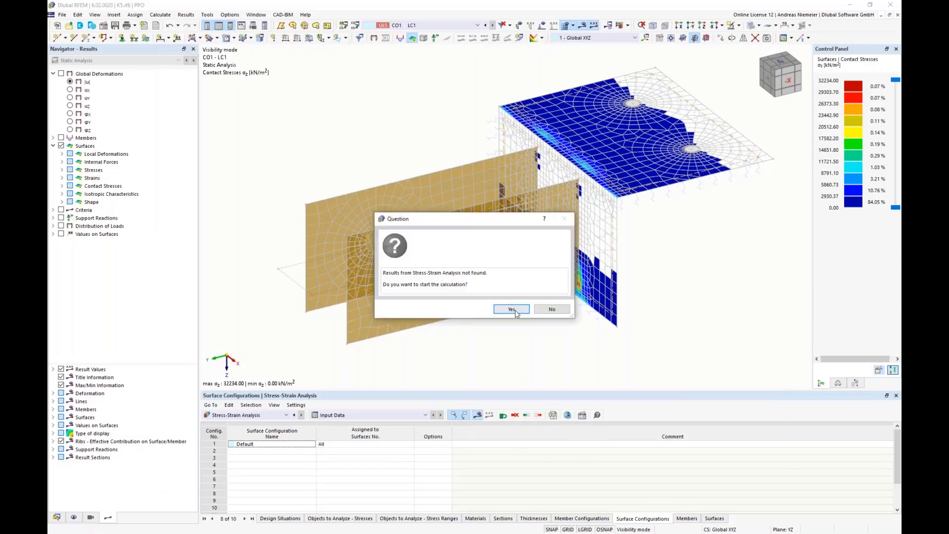
{"action": "key", "text": "Return"}
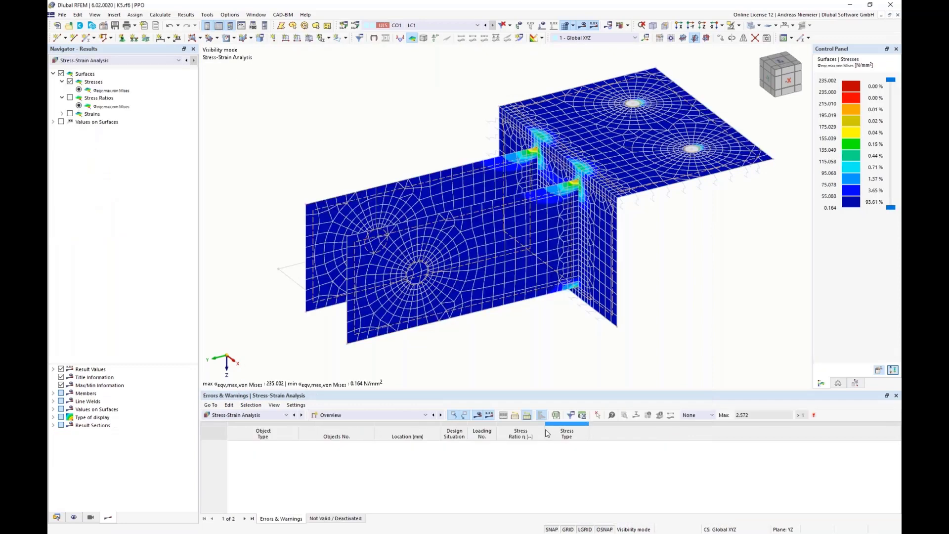
Display the surface strains εMises from the Stress-Strain Analysis on the plates
{"action": "left_click", "coordinate": [96, 82]}
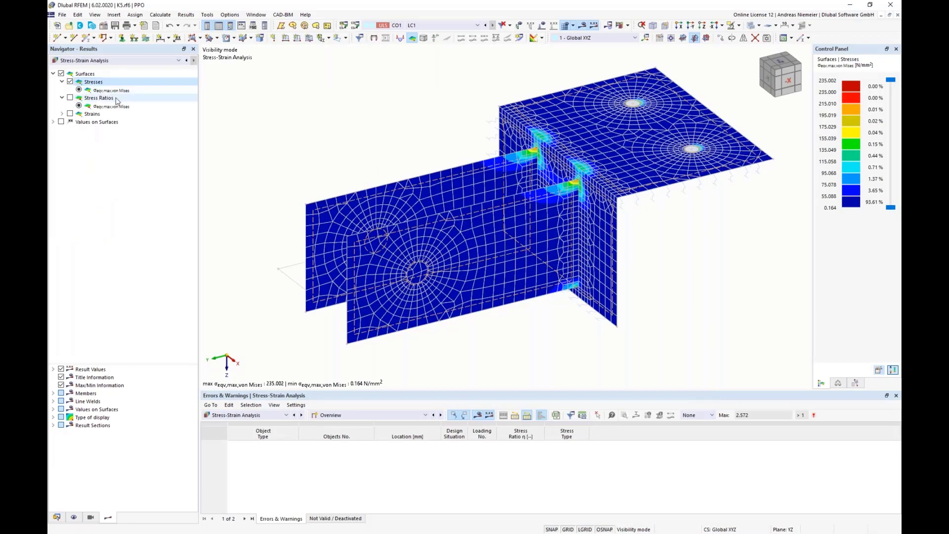
{"action": "left_click", "coordinate": [111, 98]}
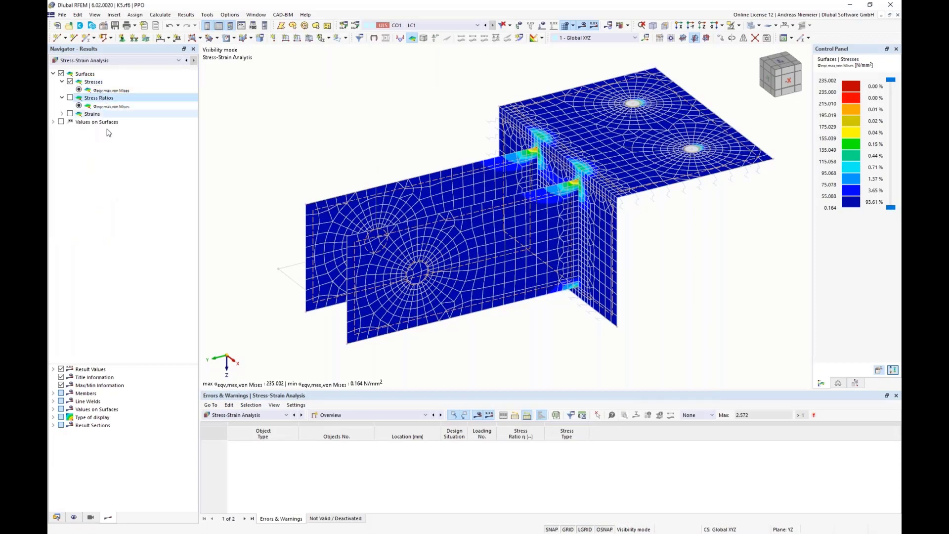
{"action": "left_click", "coordinate": [70, 114]}
Examine the εMises strain distribution around the plate junctions from both sides of the connection
{"action": "scroll", "coordinate": [591, 332], "scroll_direction": "up", "scroll_amount": 1}
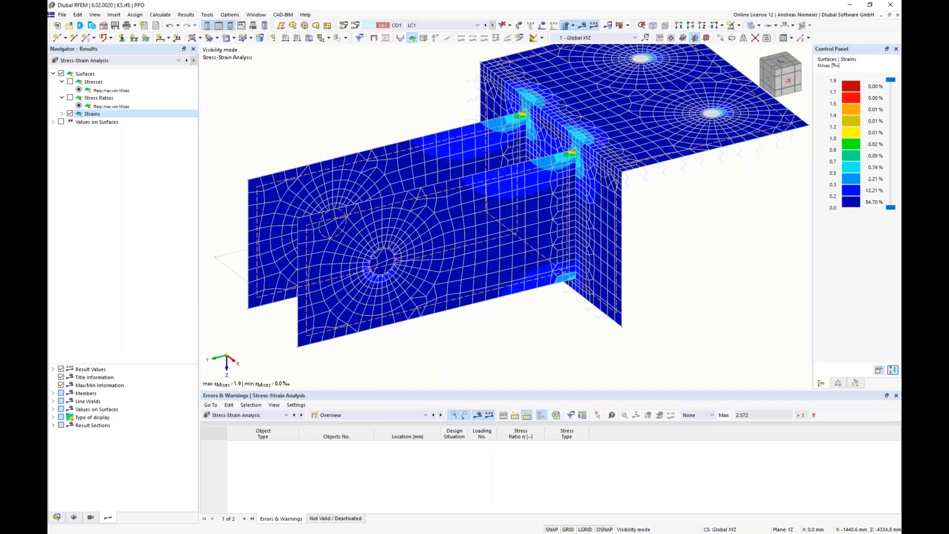
{"action": "middle_click_drag", "start_coordinate": [593, 333], "coordinate": [635, 322], "text": "ctrl"}
{"action": "middle_click_drag", "start_coordinate": [691, 251], "coordinate": [719, 278]}
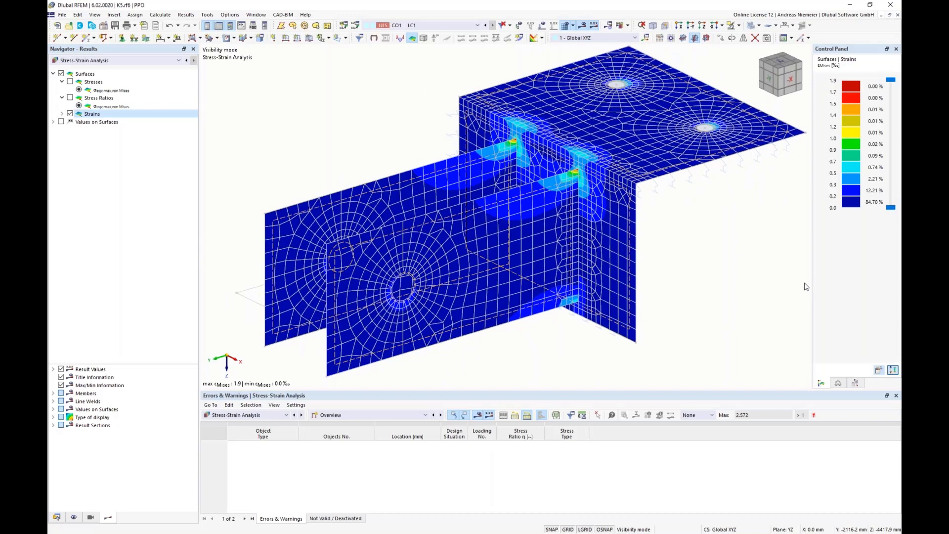
{"action": "middle_click_drag", "start_coordinate": [493, 345], "coordinate": [483, 348]}
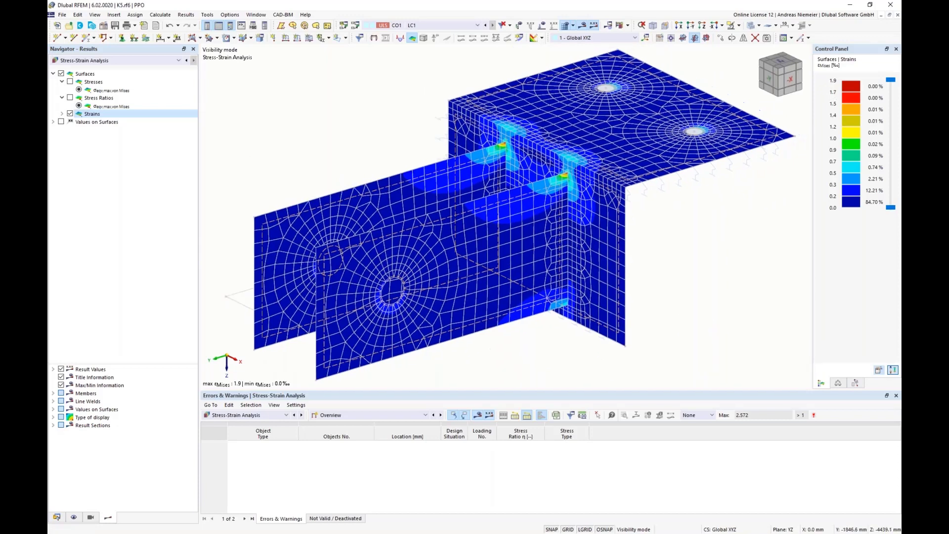
{"action": "scroll", "coordinate": [512, 378], "scroll_direction": "up", "scroll_amount": 3}
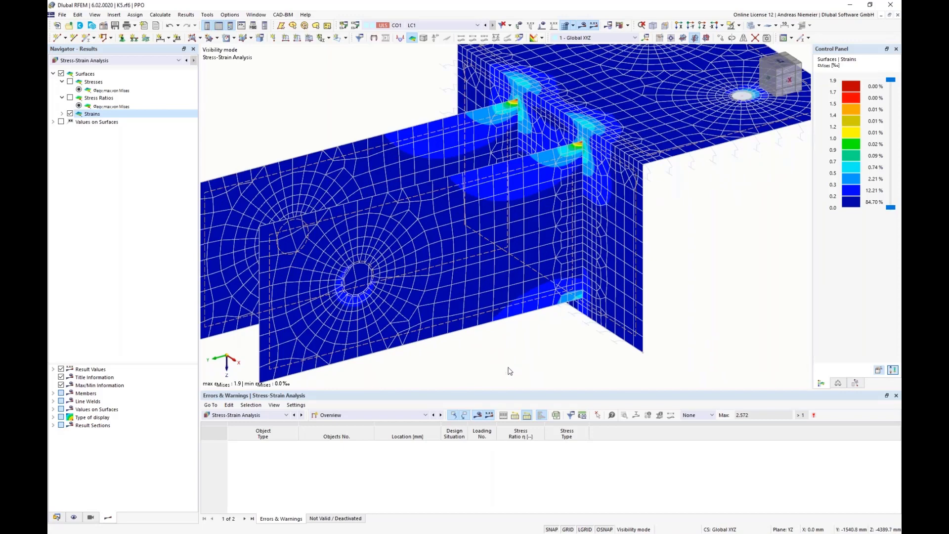
{"action": "scroll", "coordinate": [510, 370], "scroll_direction": "down", "scroll_amount": 3}
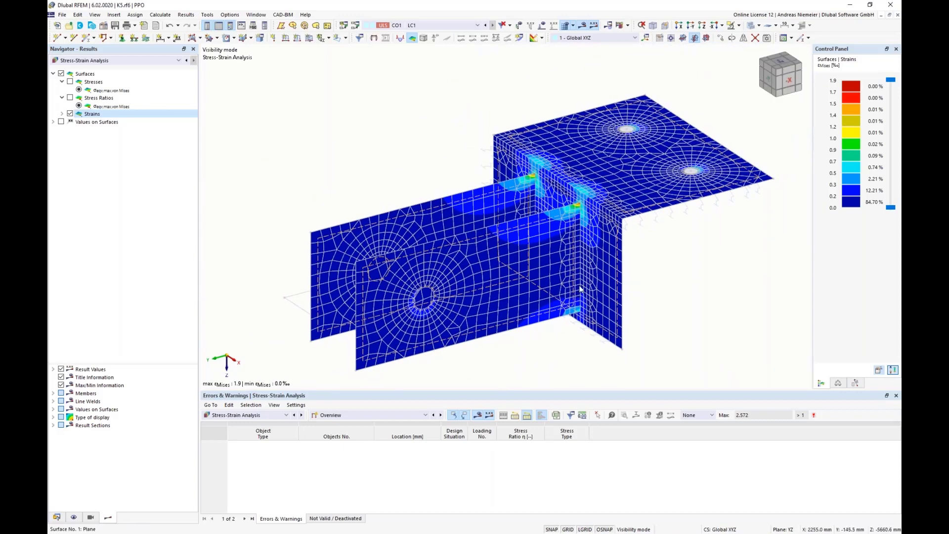
{"action": "mouse_move", "coordinate": [594, 253]}
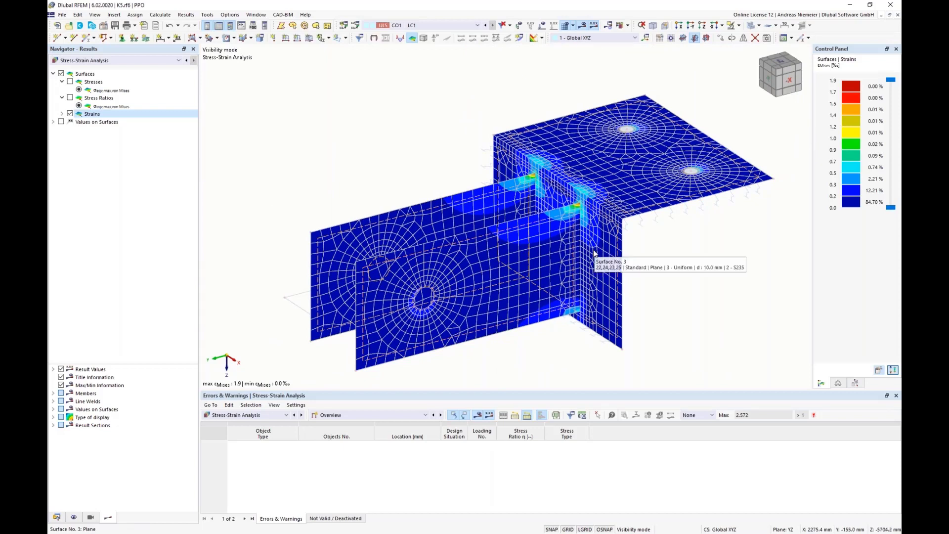
{"action": "middle_click_drag", "start_coordinate": [361, 189], "coordinate": [539, 210]}
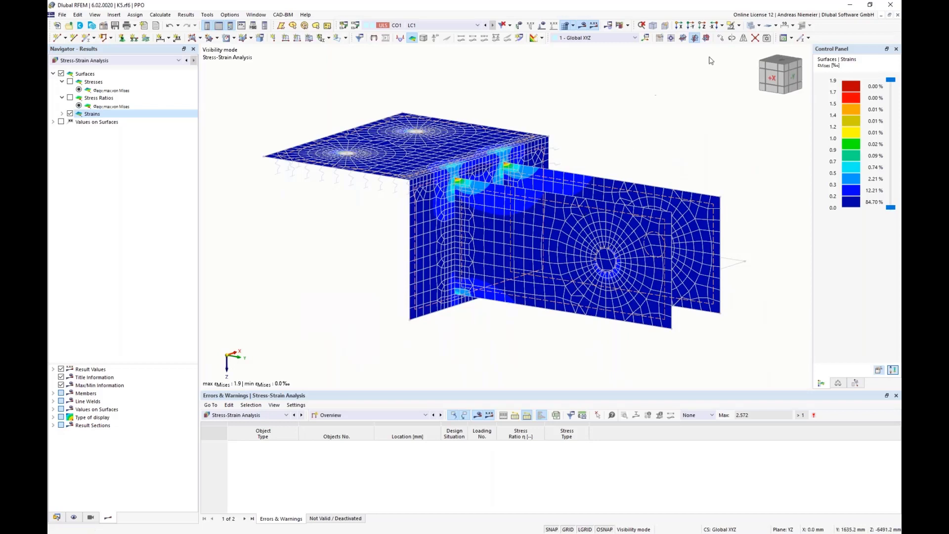
Cancel the visibility mode to show all objects, and turn off the results display to return to the model data
{"action": "left_click", "coordinate": [738, 25]}
{"action": "left_click", "coordinate": [742, 84]}
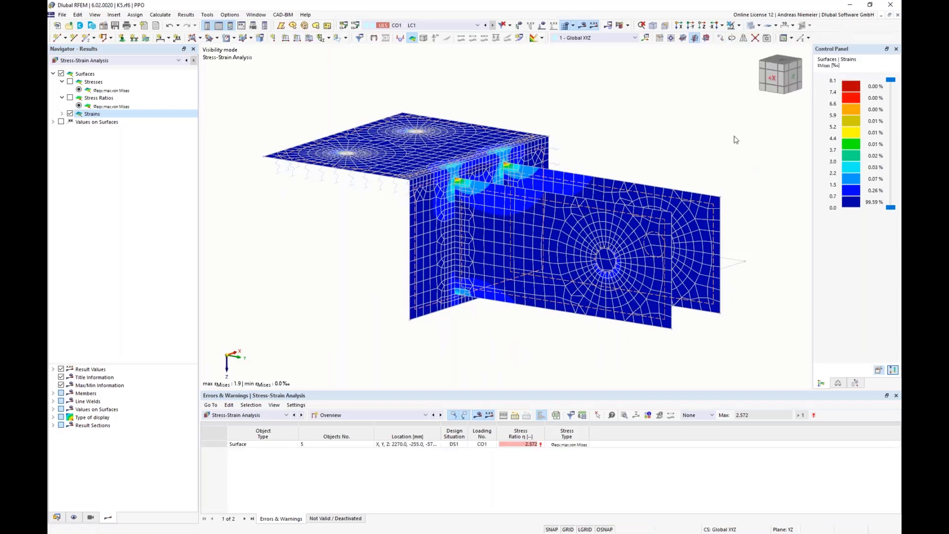
{"action": "left_click", "coordinate": [57, 517]}
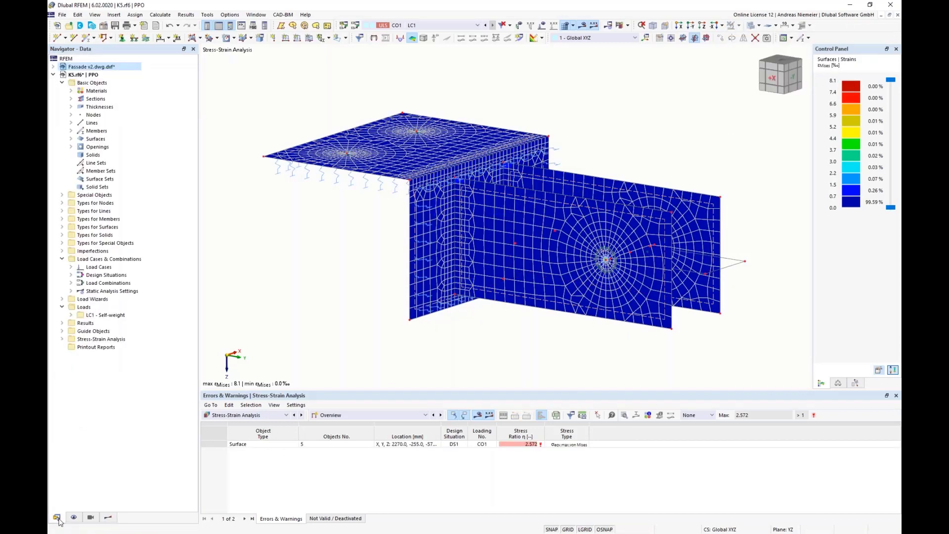
{"action": "left_click", "coordinate": [582, 27]}
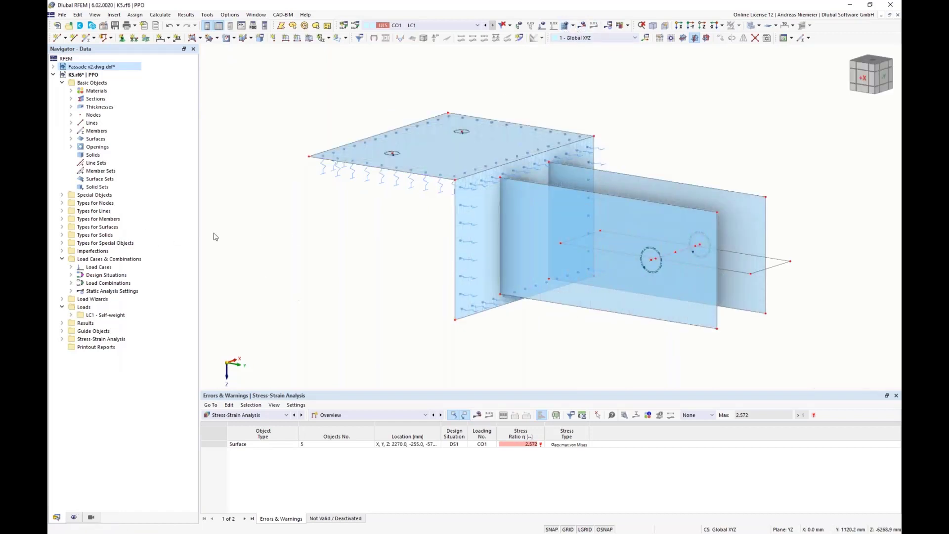
Start a new line welded joint and set its joint type to Tee Joint
{"action": "left_click", "coordinate": [61, 211]}
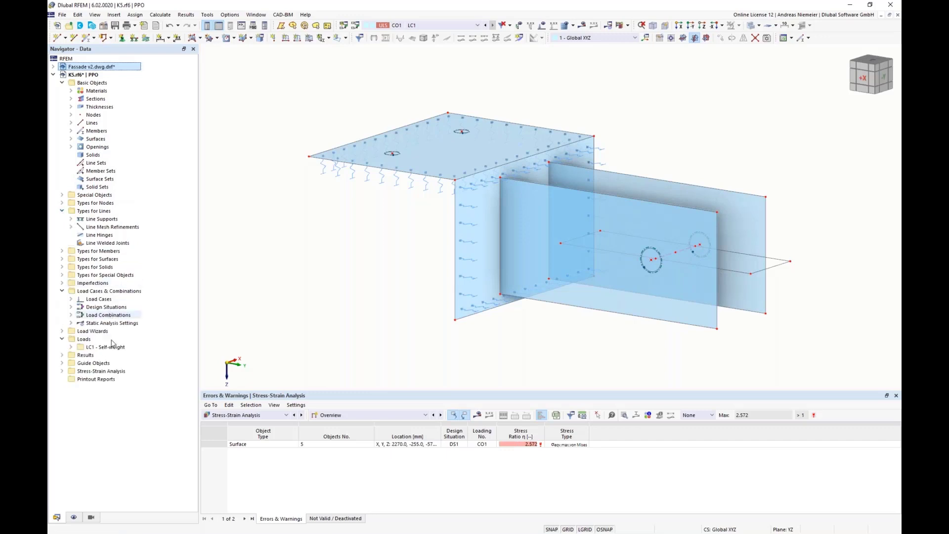
{"action": "left_click", "coordinate": [101, 243]}
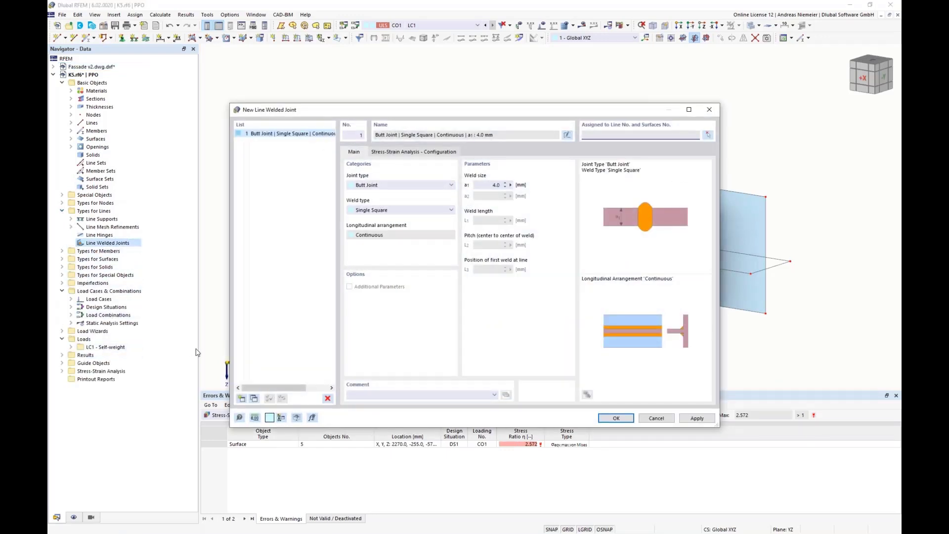
{"action": "left_click", "coordinate": [403, 186]}
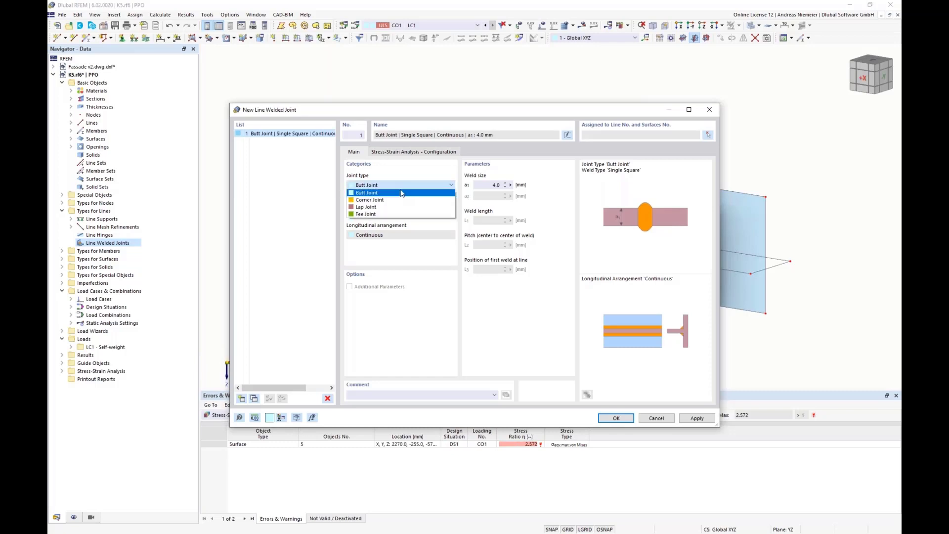
{"action": "left_click", "coordinate": [395, 193]}
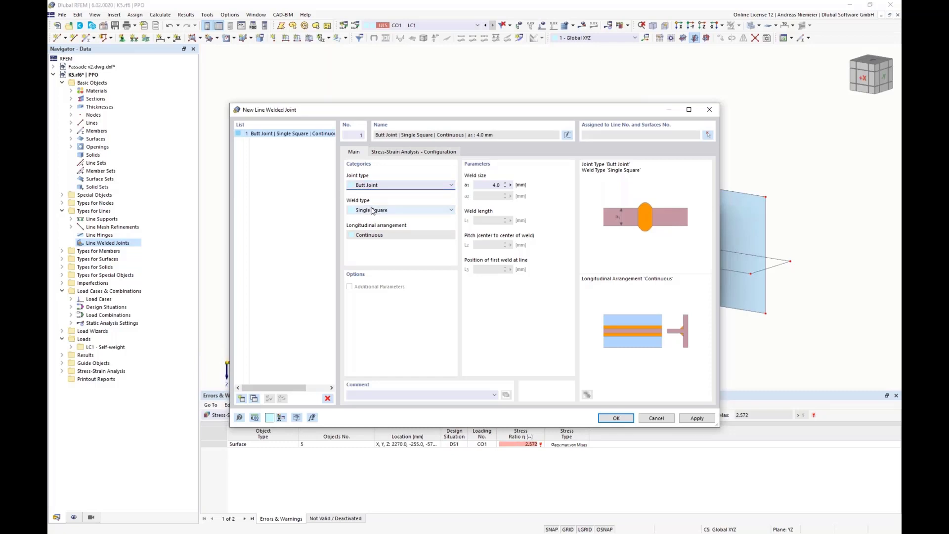
{"action": "key", "text": "Down"}
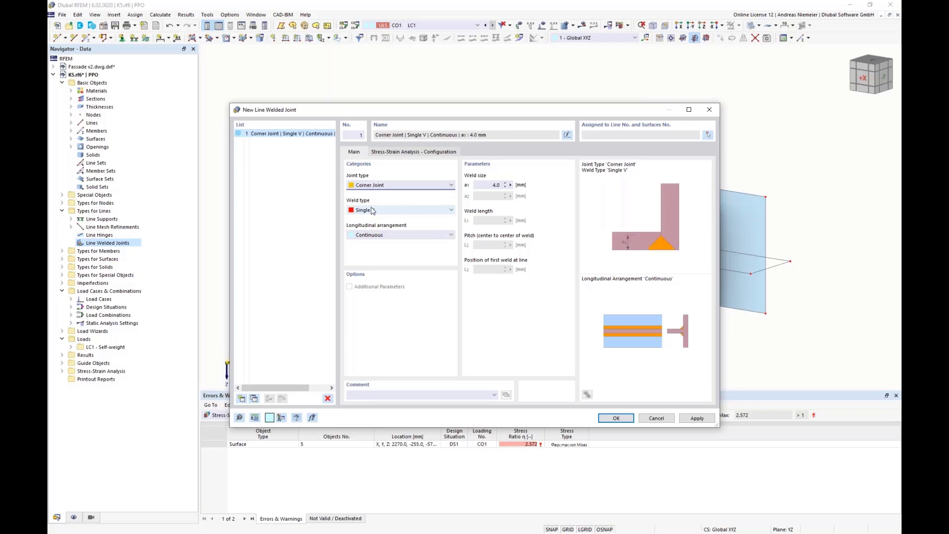
{"action": "key", "text": "Down"}
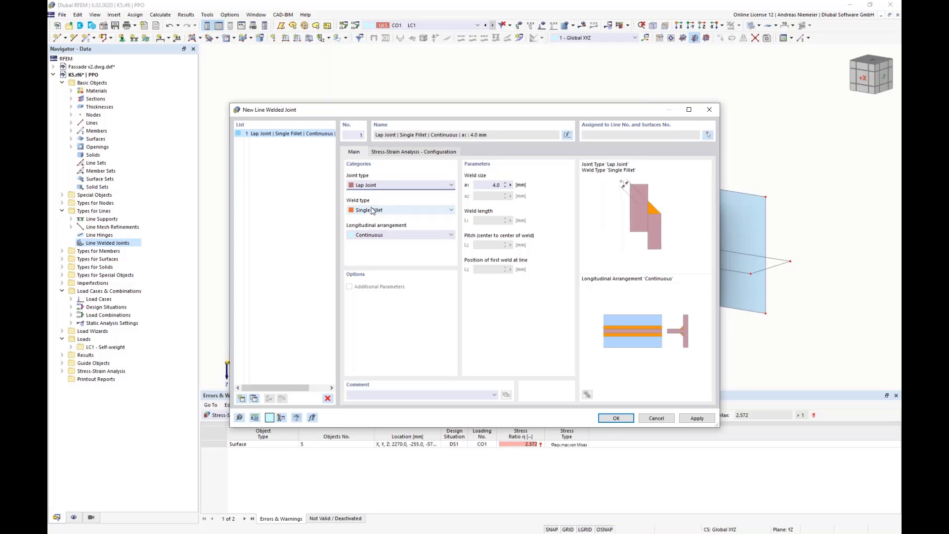
{"action": "key", "text": "Down"}
Set the weld type of the tee joint to Double Fillet
{"action": "left_click", "coordinate": [410, 212]}
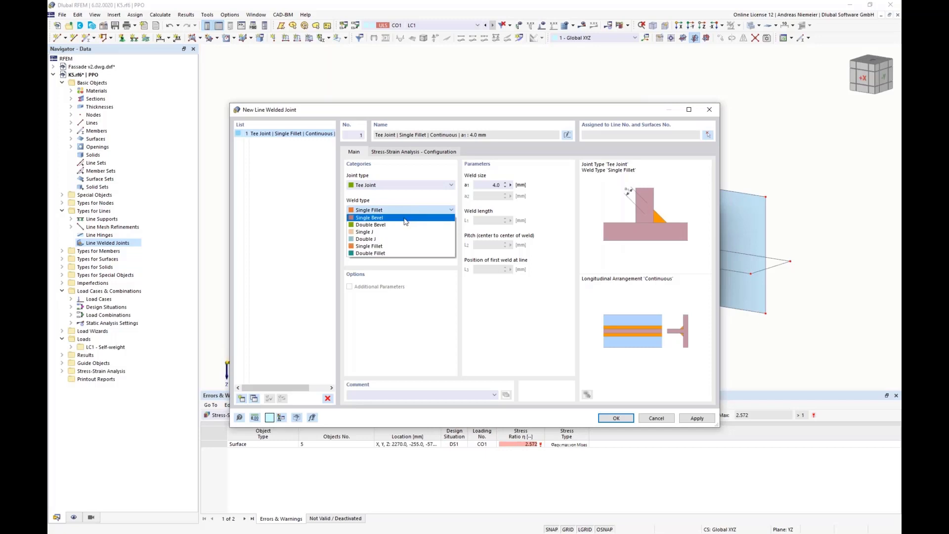
{"action": "left_click", "coordinate": [407, 225]}
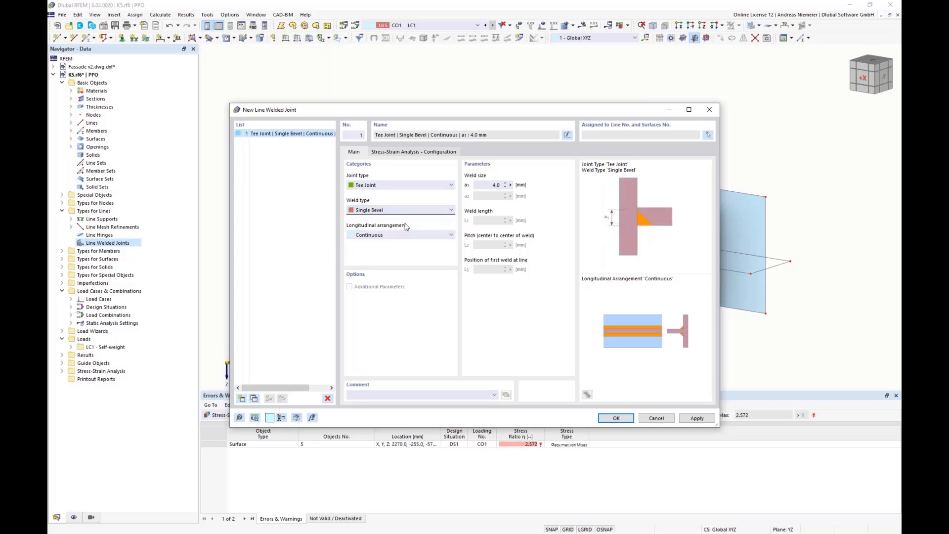
{"action": "key", "text": "Down"}
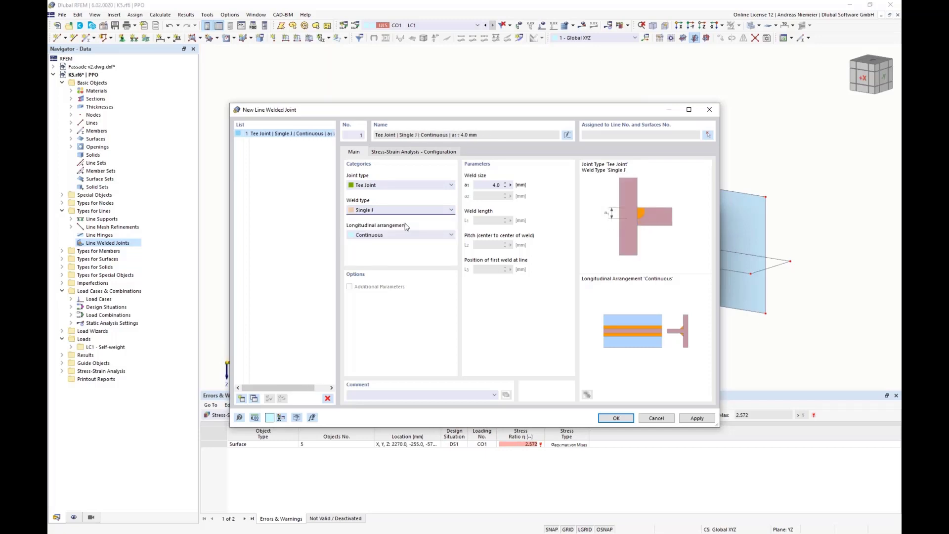
{"action": "key", "text": "Down"}
{"action": "key", "text": "Down"}
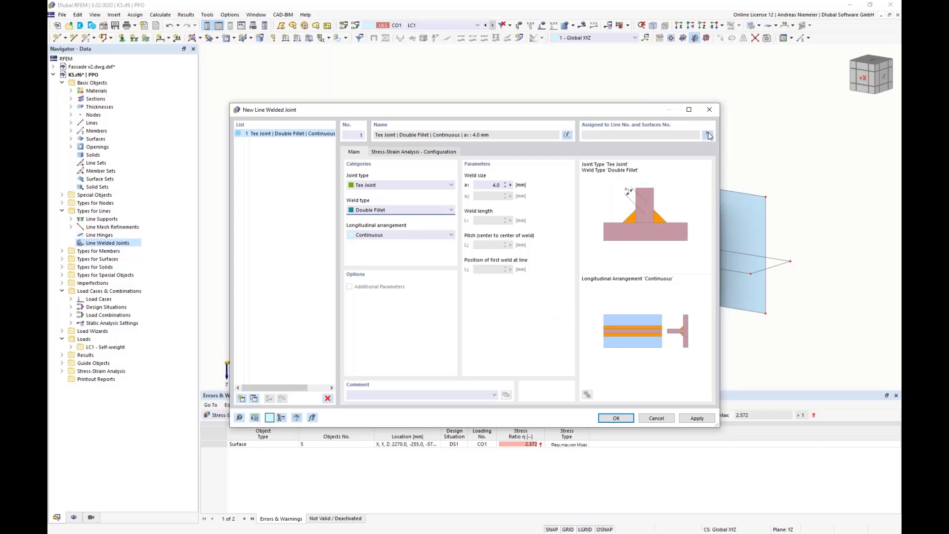
Assign the welded joint to line 20 at the front plate's connected edge, with surfaces 2 and 3
{"action": "left_click", "coordinate": [709, 135]}
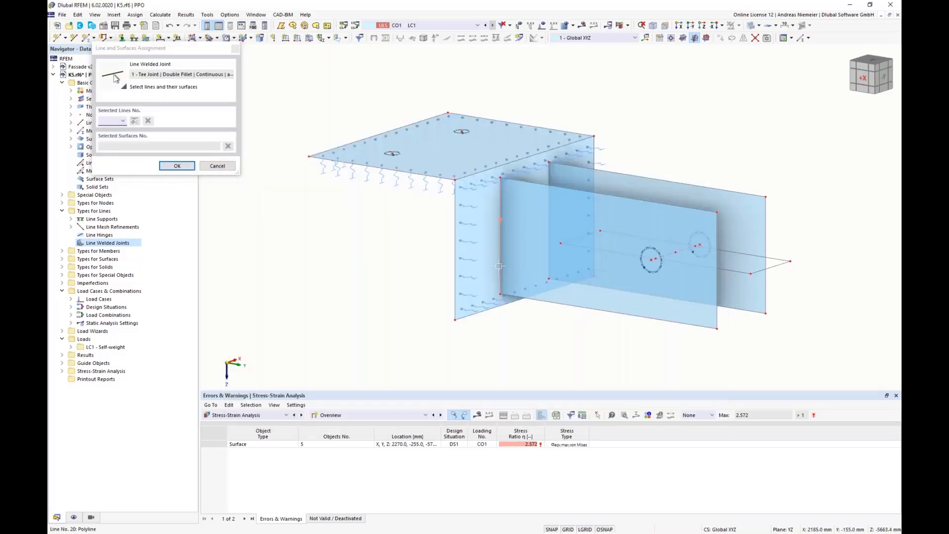
{"action": "left_click", "coordinate": [499, 266]}
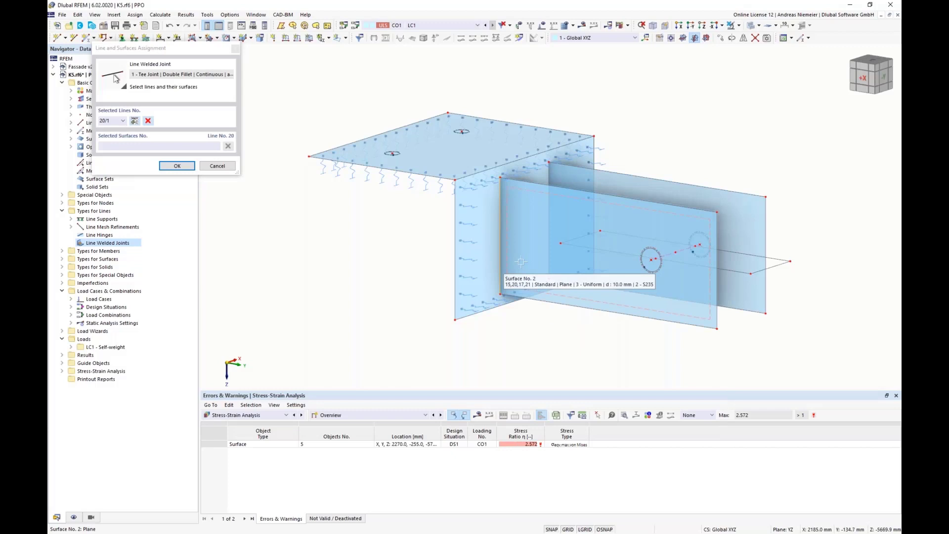
{"action": "left_click", "coordinate": [515, 214]}
{"action": "left_click", "coordinate": [489, 212]}
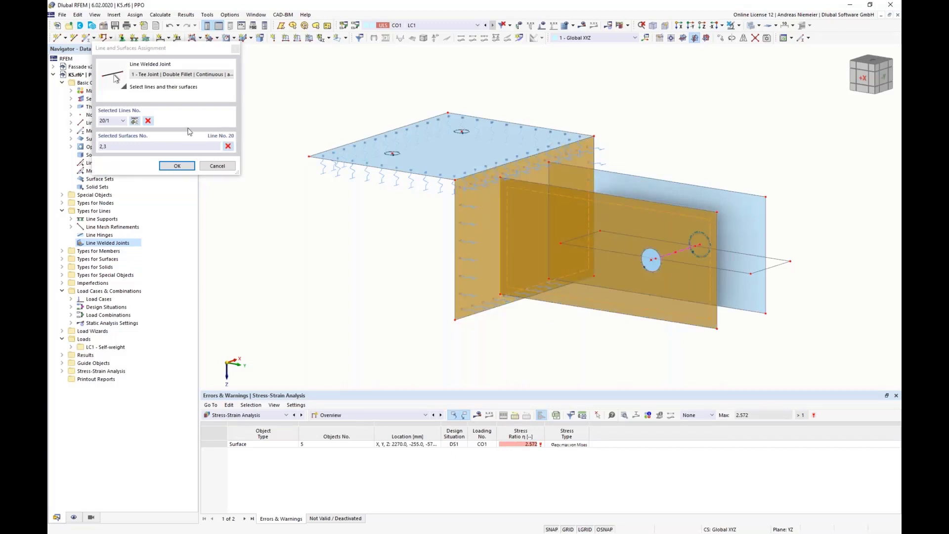
Assign the welded joint also to line 18 at the rear plate's connected edge, with surfaces 1 and 3
{"action": "left_click", "coordinate": [135, 122]}
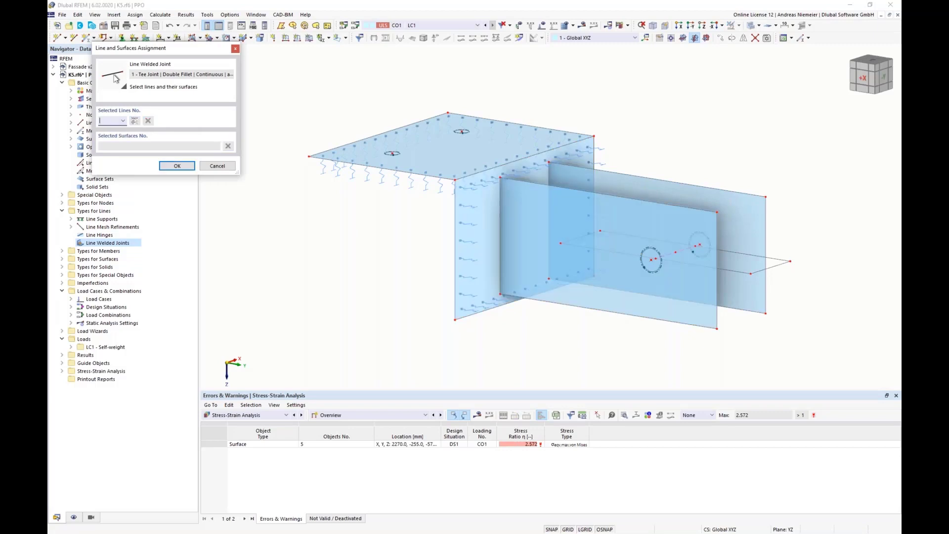
{"action": "left_click", "coordinate": [546, 171]}
{"action": "left_click", "coordinate": [566, 177]}
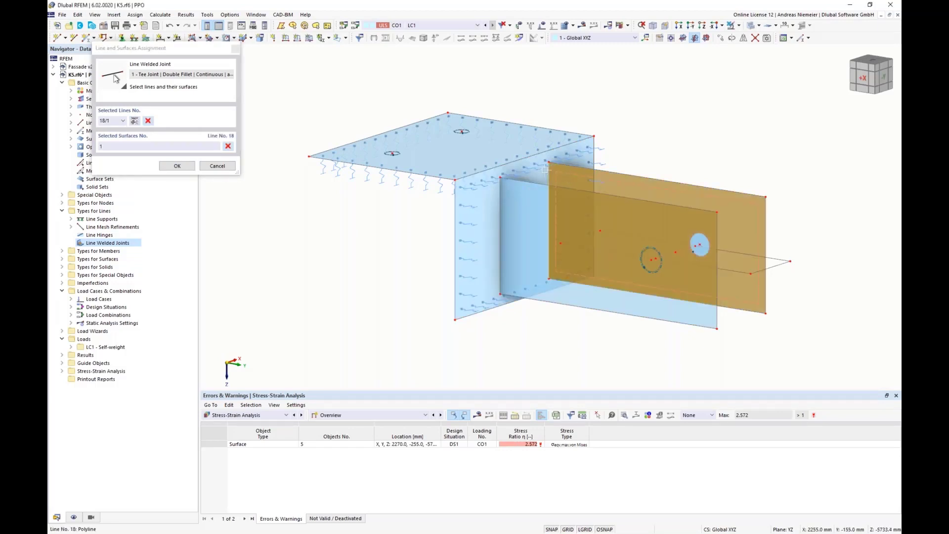
{"action": "left_click", "coordinate": [568, 164]}
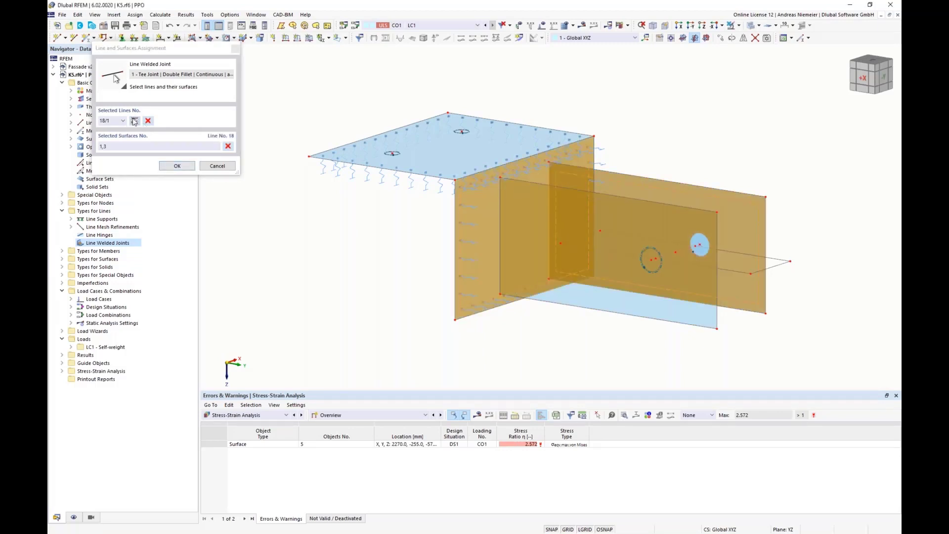
{"action": "left_click", "coordinate": [174, 166]}
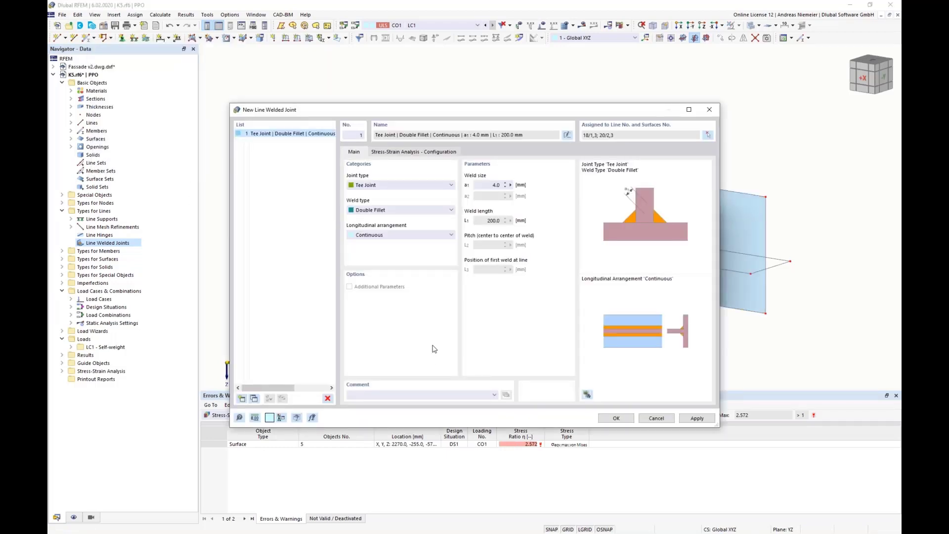
Configure the weld stress analysis with None smoothing for all four joint loads, Simplified fillet weld stress distribution, and weld eccentricity considered
{"action": "left_click", "coordinate": [426, 152]}
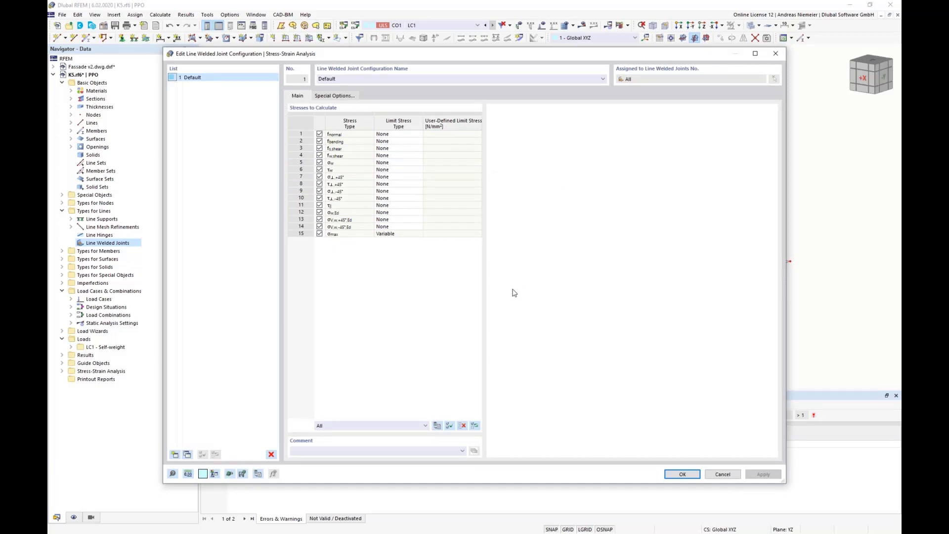
{"action": "left_click", "coordinate": [333, 97]}
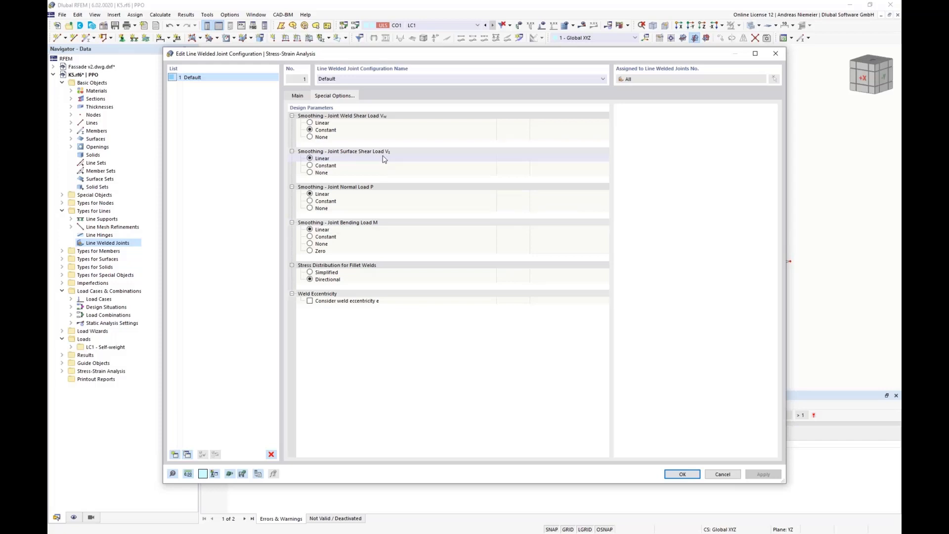
{"action": "left_click", "coordinate": [321, 137]}
{"action": "left_click", "coordinate": [321, 172]}
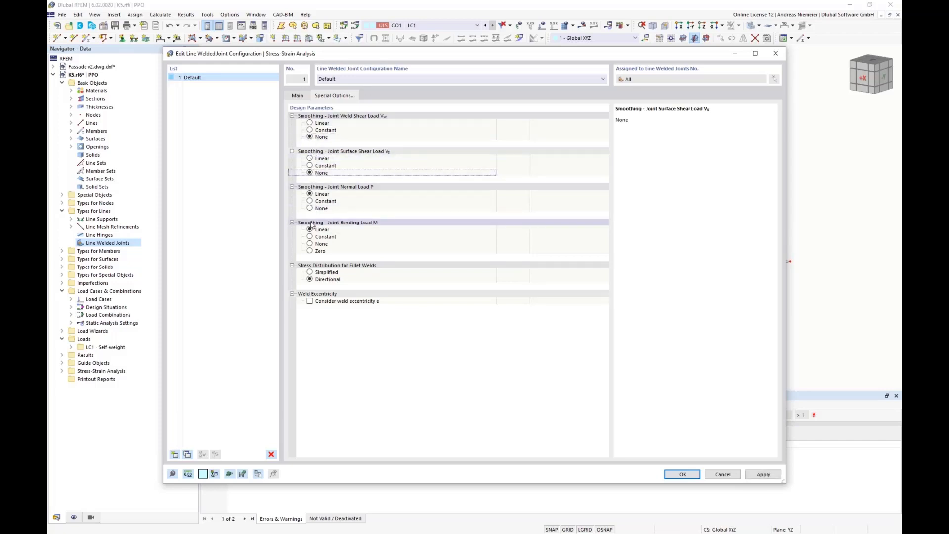
{"action": "left_click", "coordinate": [319, 208]}
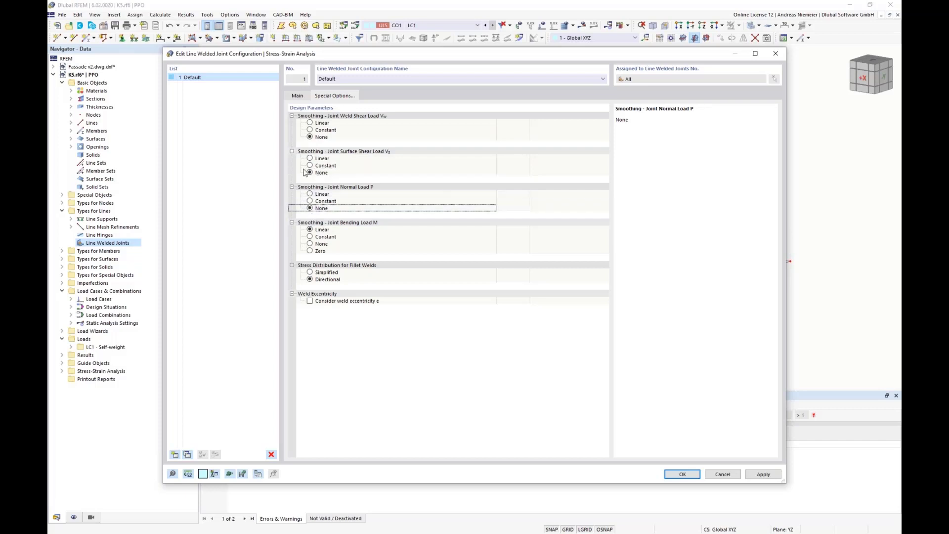
{"action": "left_click", "coordinate": [318, 243]}
{"action": "left_click", "coordinate": [321, 272]}
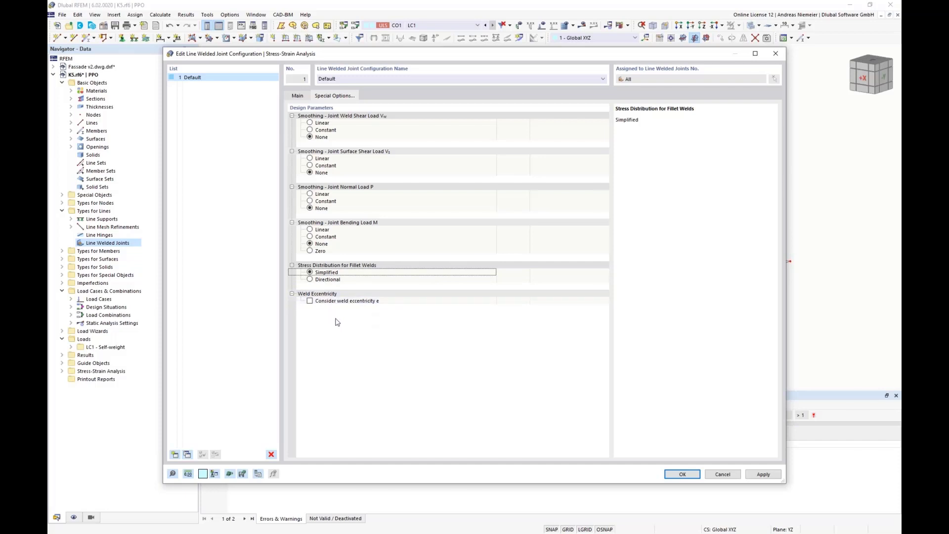
Review the definitions of the weld throat stresses f_normal, f_bending, f_s,shear and f_w,shear among the stresses to calculate
{"action": "left_click", "coordinate": [298, 96]}
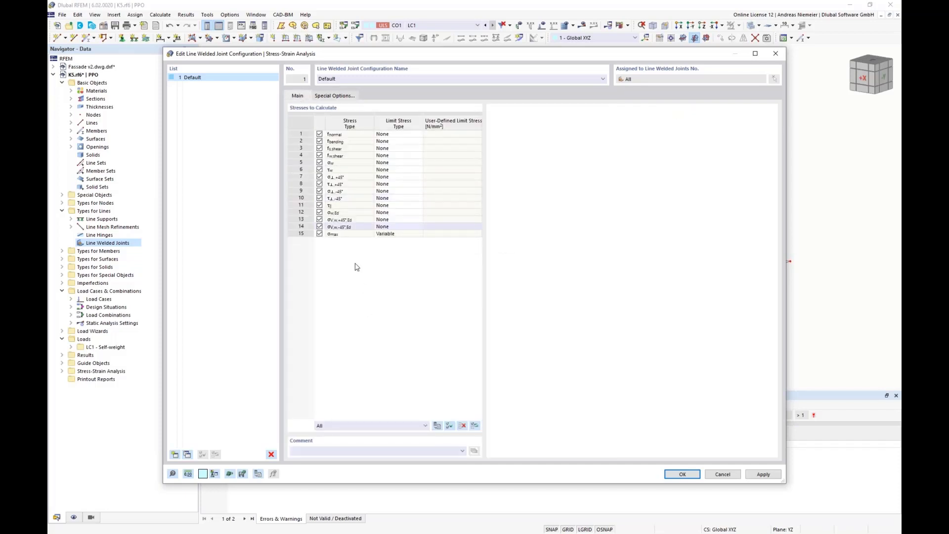
{"action": "left_click", "coordinate": [352, 138]}
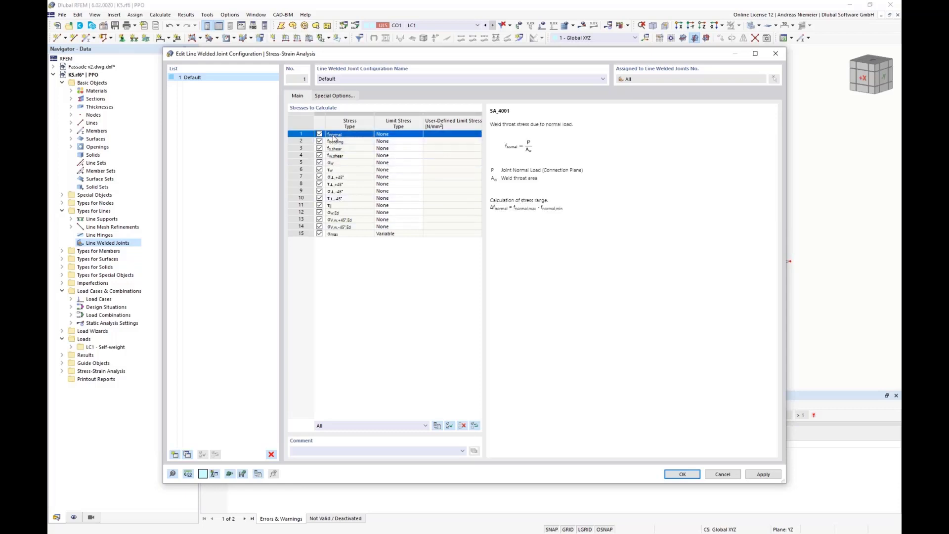
{"action": "left_click", "coordinate": [351, 142]}
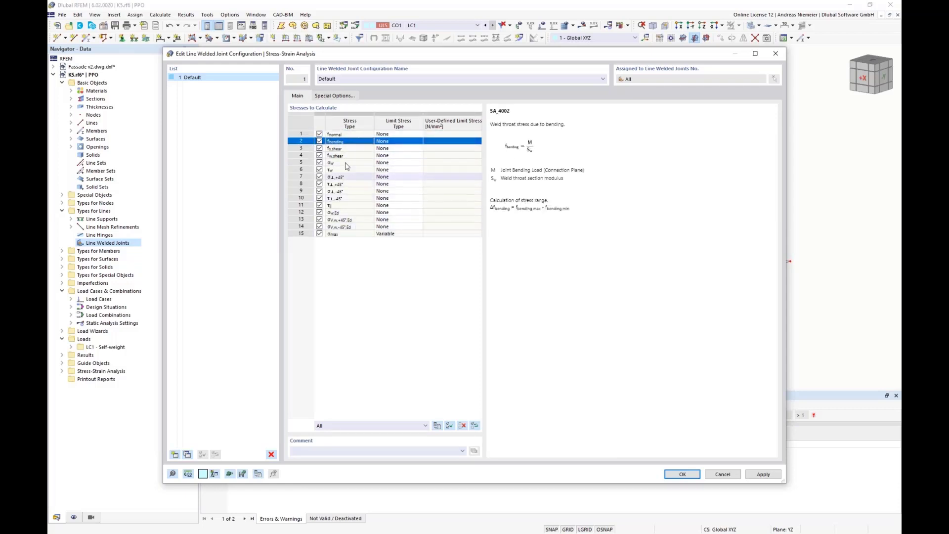
{"action": "left_click", "coordinate": [350, 148]}
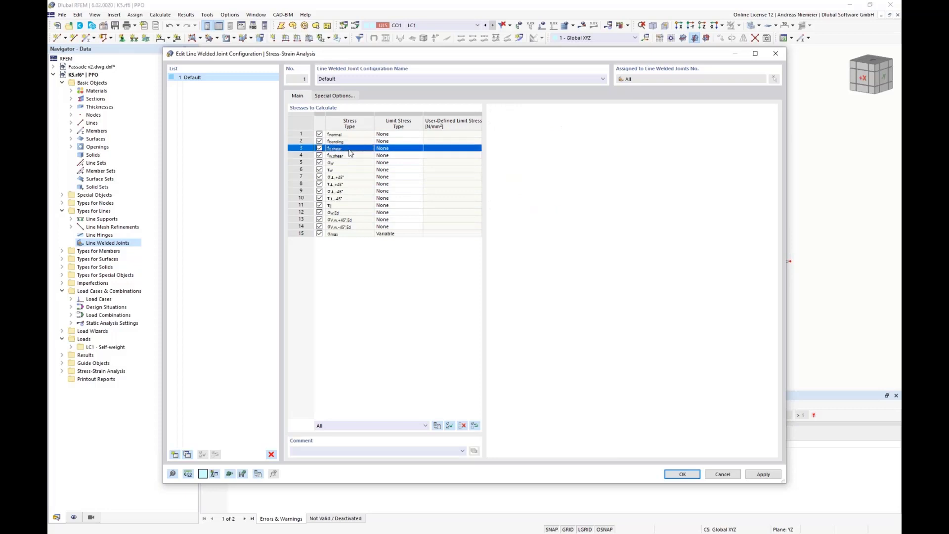
{"action": "left_click", "coordinate": [353, 158]}
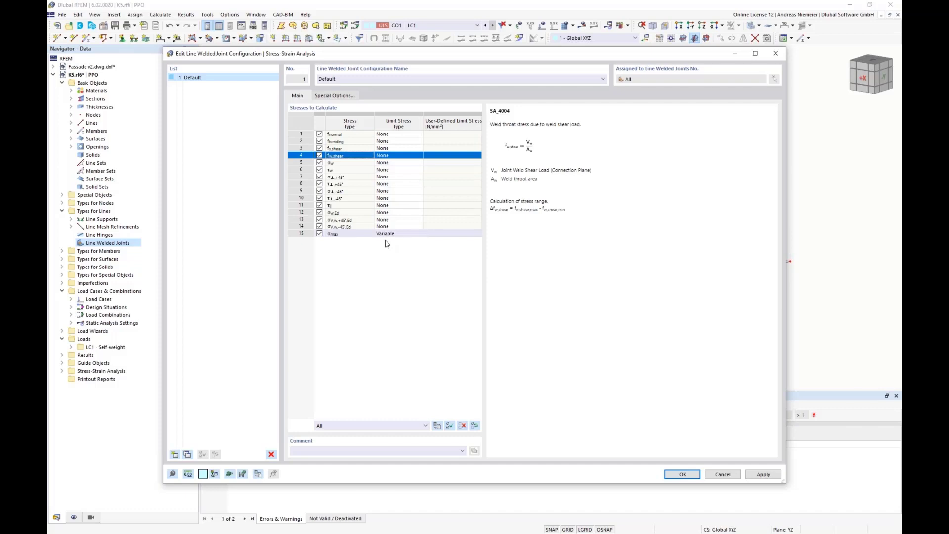
Give the resulting weld throat stress σw,Ed a User limit stress of 208 N/mm² and confirm the configuration and the new welded joint
{"action": "left_click", "coordinate": [347, 214]}
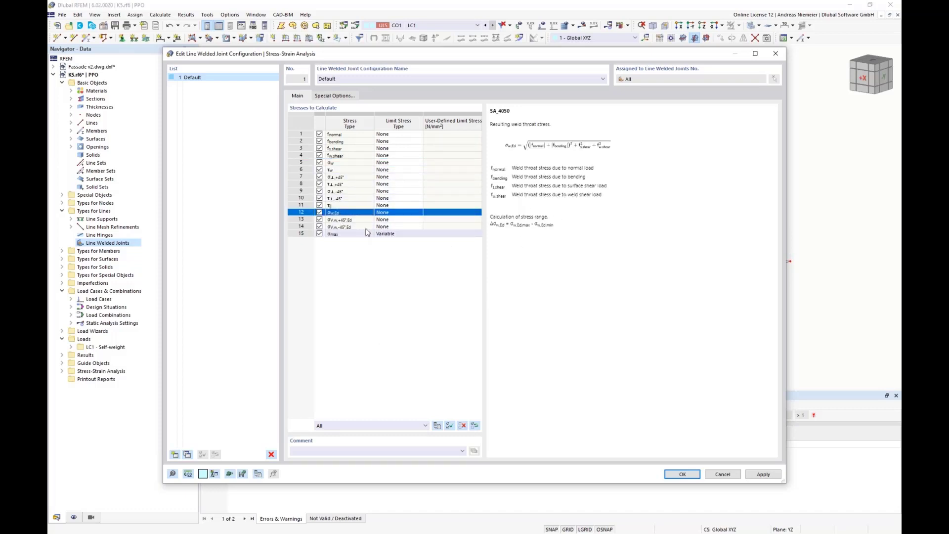
{"action": "left_click", "coordinate": [405, 212]}
{"action": "left_click", "coordinate": [420, 213]}
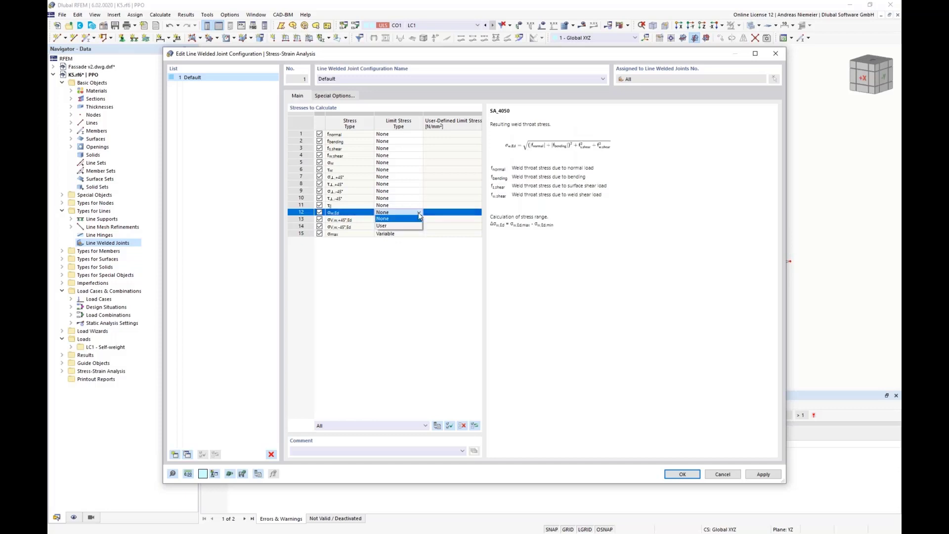
{"action": "left_click", "coordinate": [393, 226]}
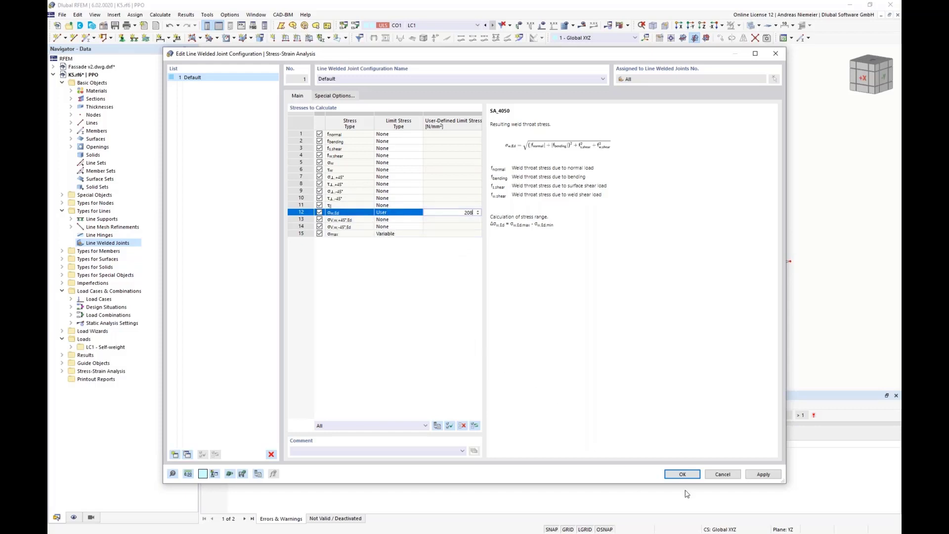
{"action": "left_click", "coordinate": [682, 474]}
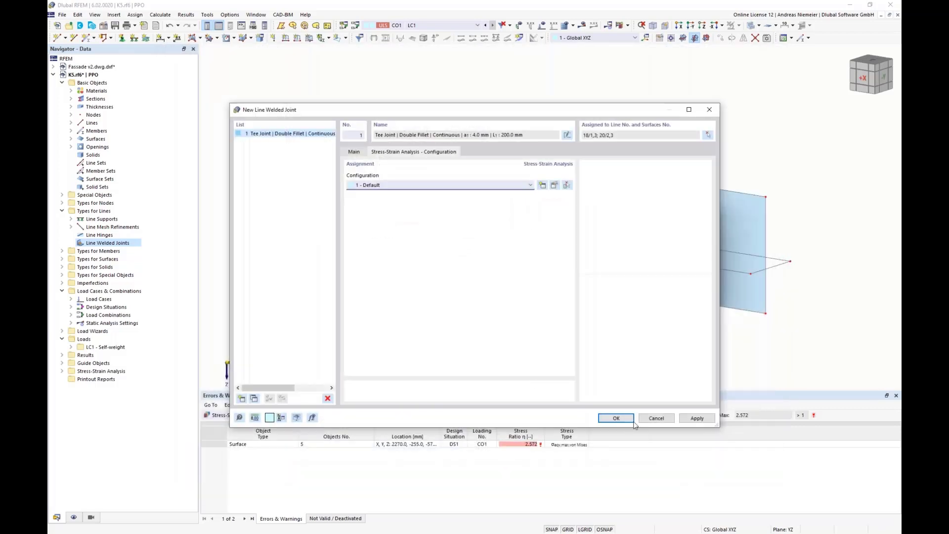
{"action": "left_click", "coordinate": [631, 418]}
{"action": "left_click", "coordinate": [511, 310]}
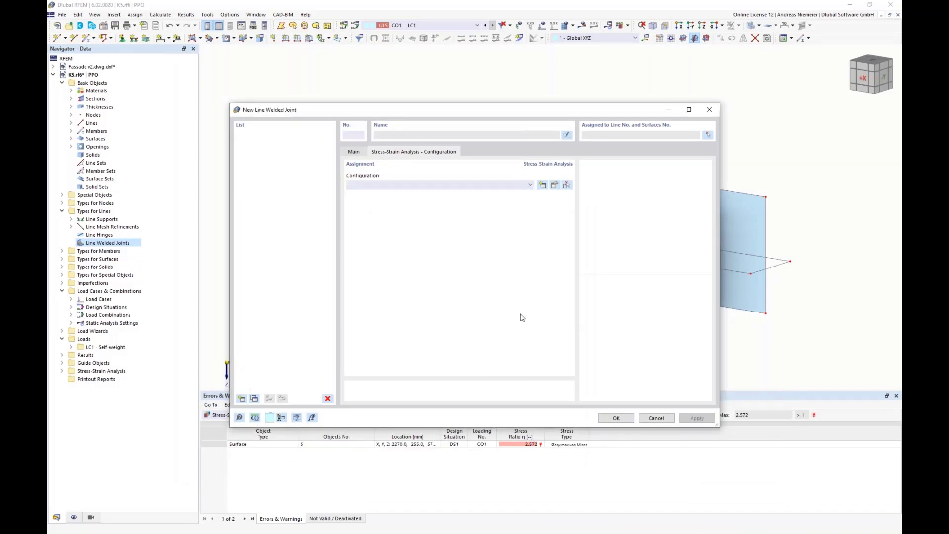
Calculate the Stress-Strain Analysis and display only the line weld stress f_normal, with the surface results hidden
{"action": "left_click", "coordinate": [478, 416]}
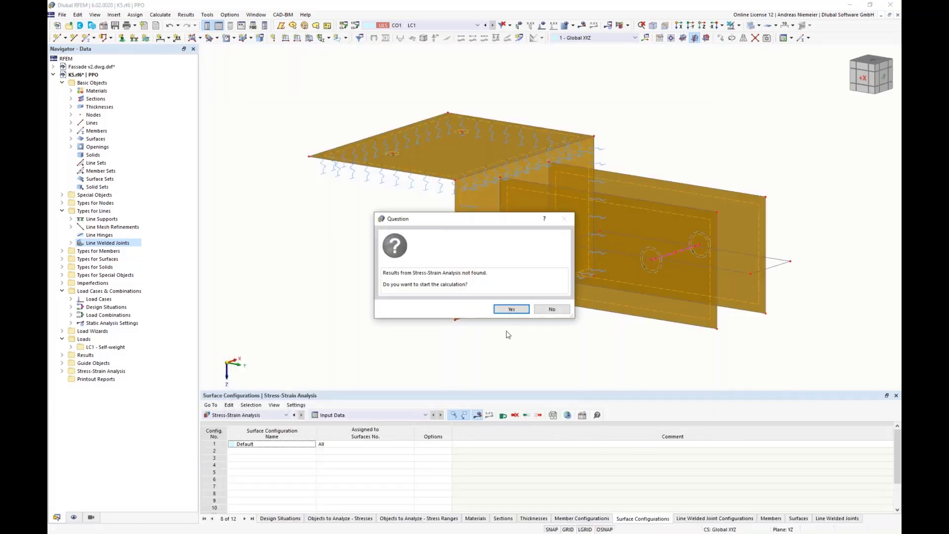
{"action": "left_click", "coordinate": [511, 309]}
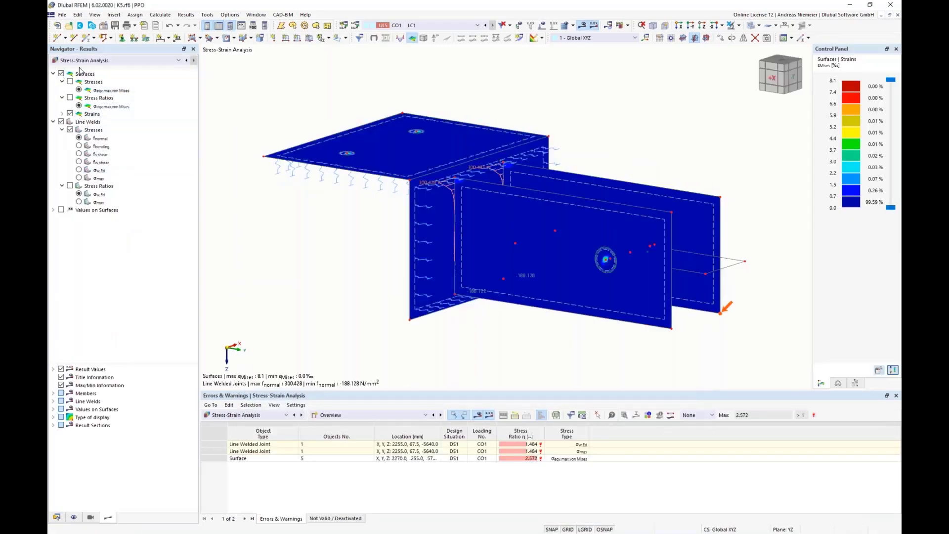
{"action": "left_click", "coordinate": [60, 75]}
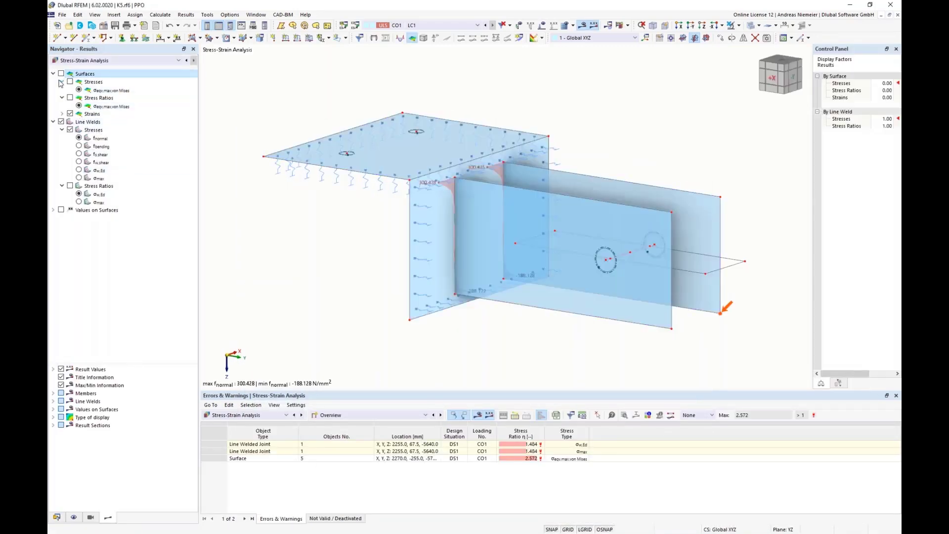
{"action": "left_click", "coordinate": [79, 139]}
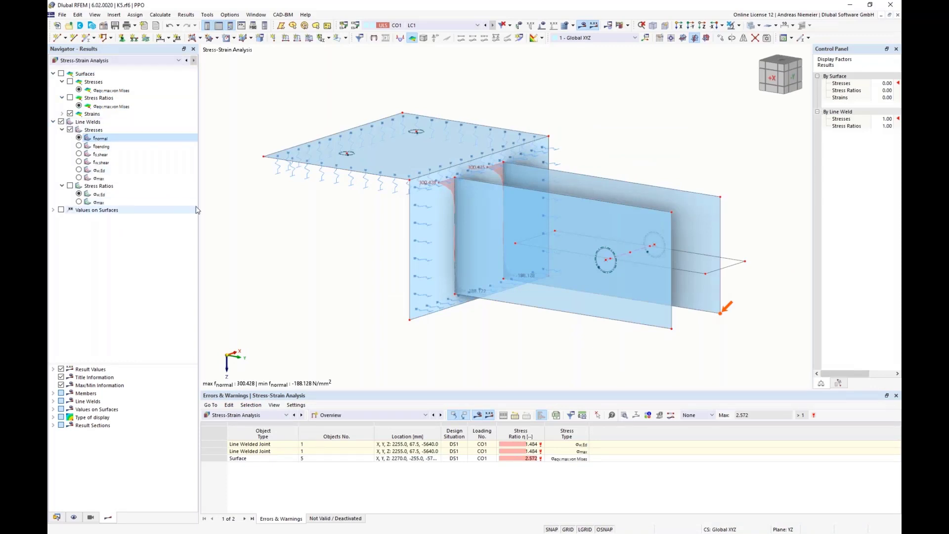
{"action": "middle_click_drag", "start_coordinate": [339, 227], "coordinate": [267, 227], "text": "ctrl"}
{"action": "scroll", "coordinate": [325, 226], "scroll_direction": "up", "scroll_amount": 1}
{"action": "scroll", "coordinate": [325, 226], "scroll_direction": "up", "scroll_amount": 1}
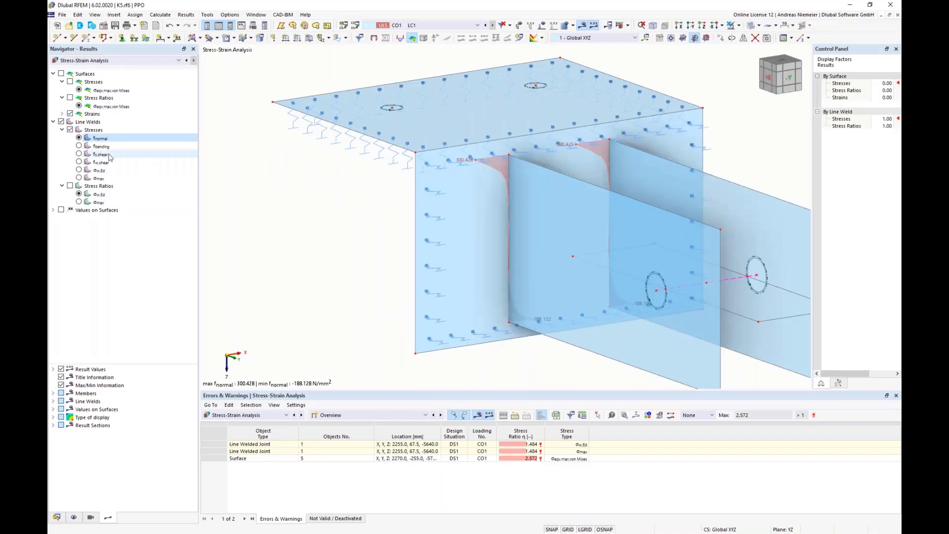
Examine the line weld stresses f_bending, f_s,shear, f_w,shear and the resulting σw,Ed one after another in the model
{"action": "left_click", "coordinate": [78, 146]}
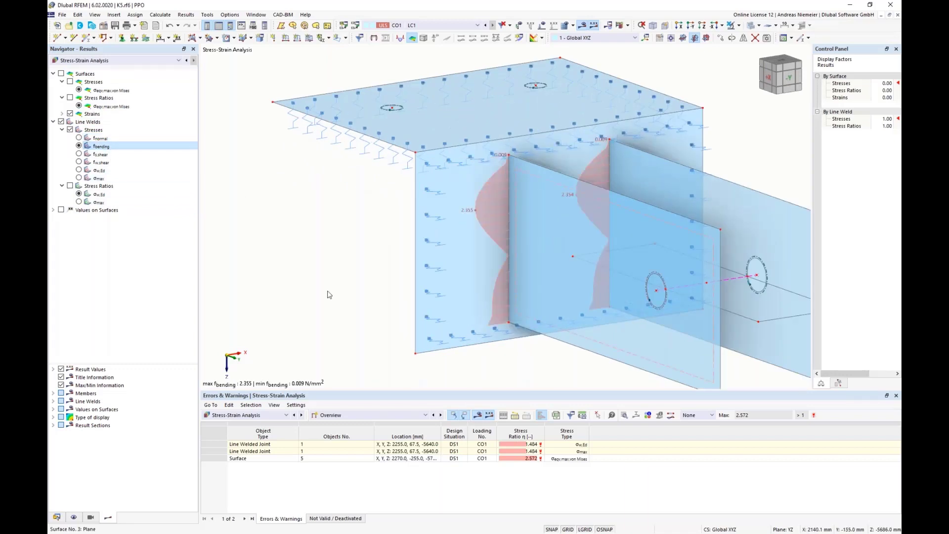
{"action": "left_click", "coordinate": [79, 154]}
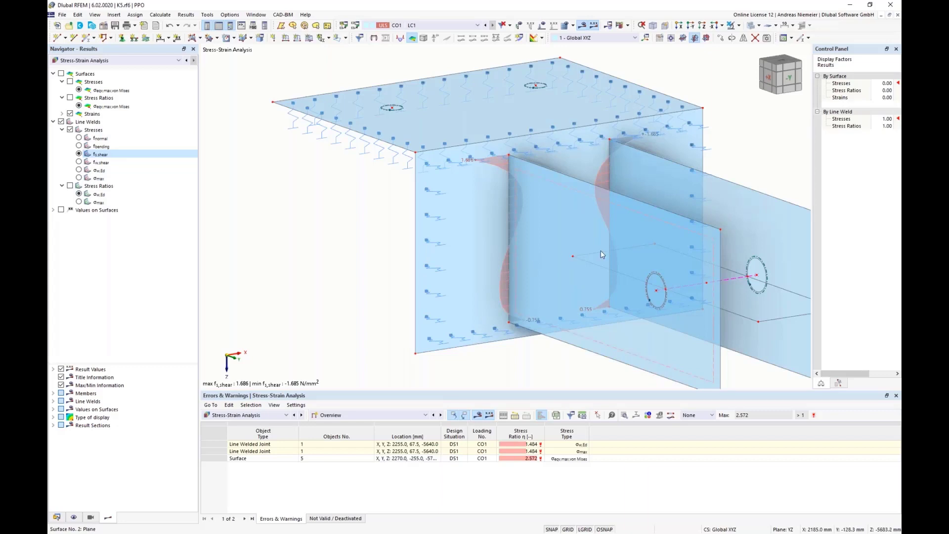
{"action": "left_click", "coordinate": [79, 162]}
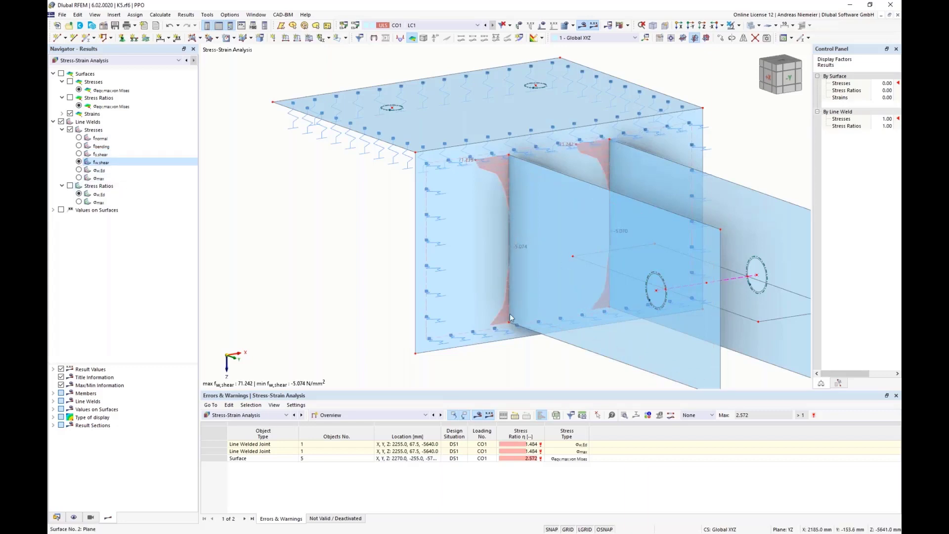
{"action": "left_click", "coordinate": [79, 170]}
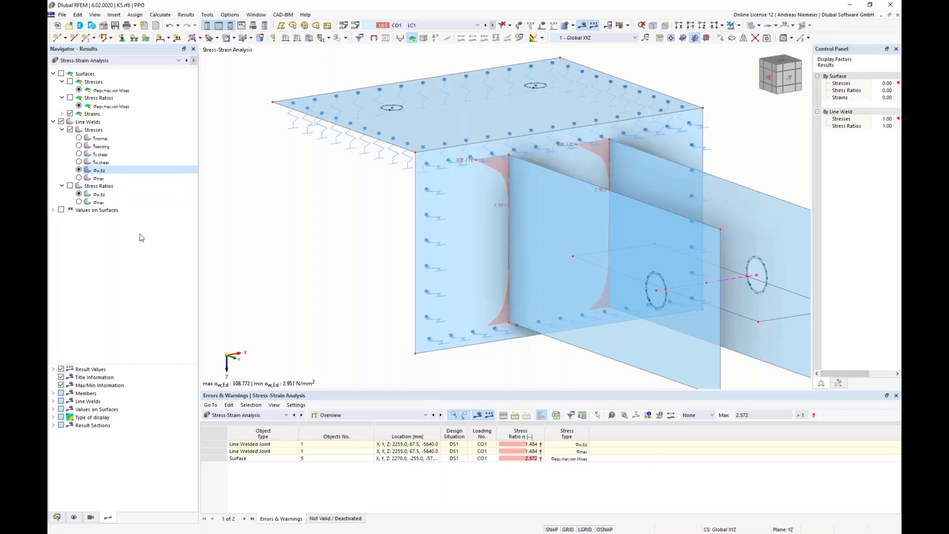
Display the line weld stress ratios for σw,Ed and inspect their distribution along both plate welds
{"action": "left_click", "coordinate": [70, 186]}
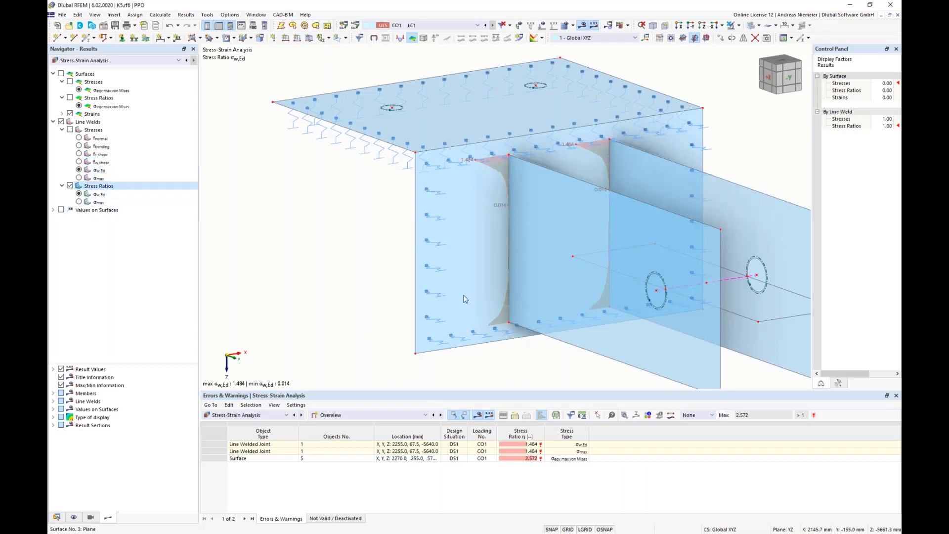
{"action": "scroll", "coordinate": [509, 355], "scroll_direction": "up", "scroll_amount": 1}
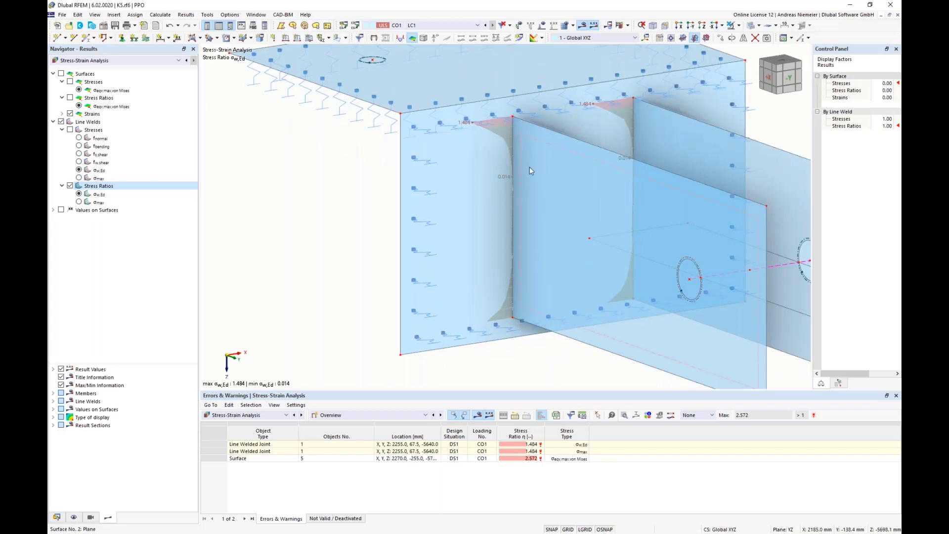
{"action": "scroll", "coordinate": [495, 140], "scroll_direction": "up", "scroll_amount": 1}
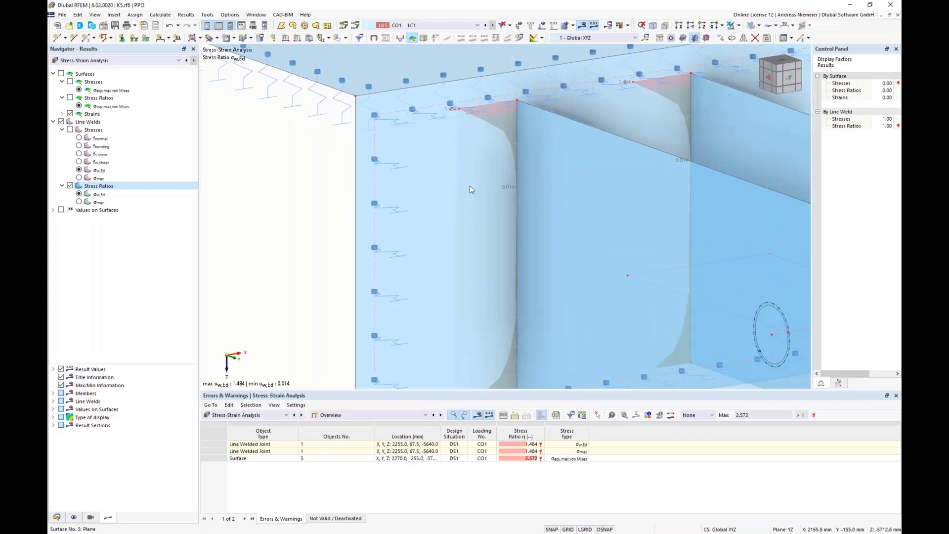
{"action": "scroll", "coordinate": [470, 183], "scroll_direction": "down", "scroll_amount": 2}
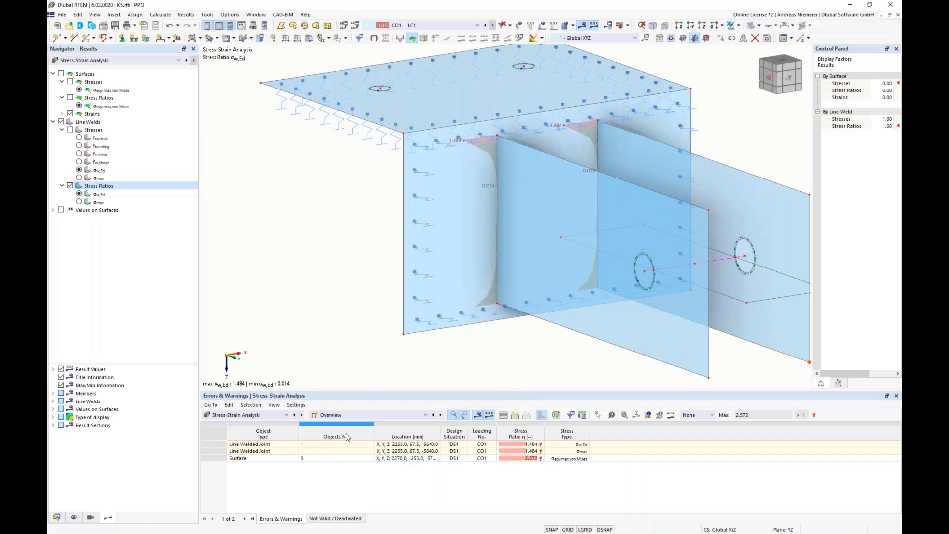
Change the Default line welded joint configuration's smoothing to Linear for normal load P and Constant for bending, surface shear and weld shear loads
{"action": "left_click", "coordinate": [366, 415]}
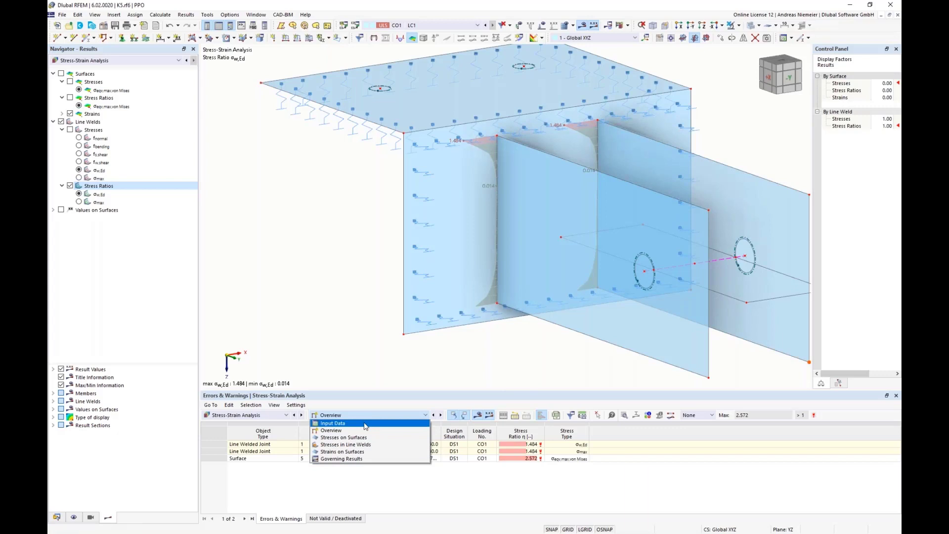
{"action": "left_click", "coordinate": [366, 425]}
{"action": "left_click", "coordinate": [715, 518]}
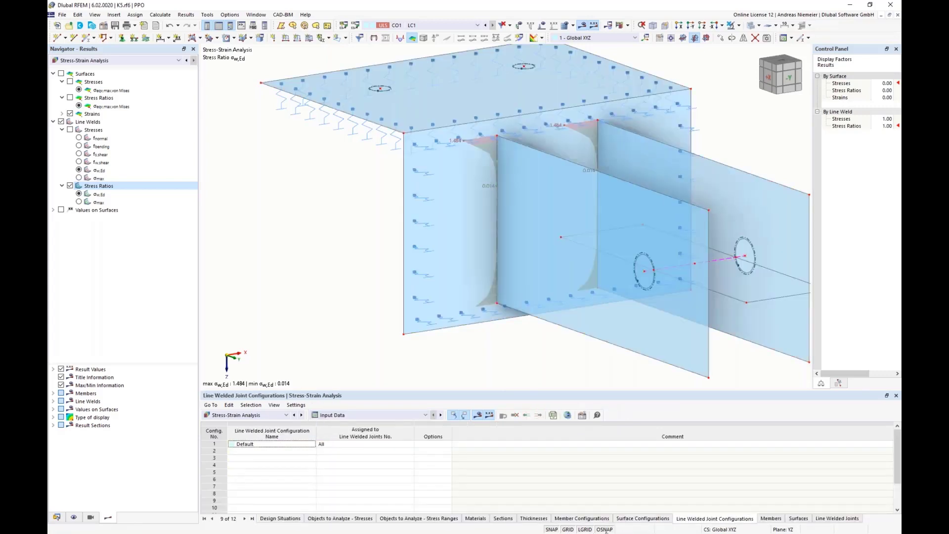
{"action": "left_click", "coordinate": [582, 415]}
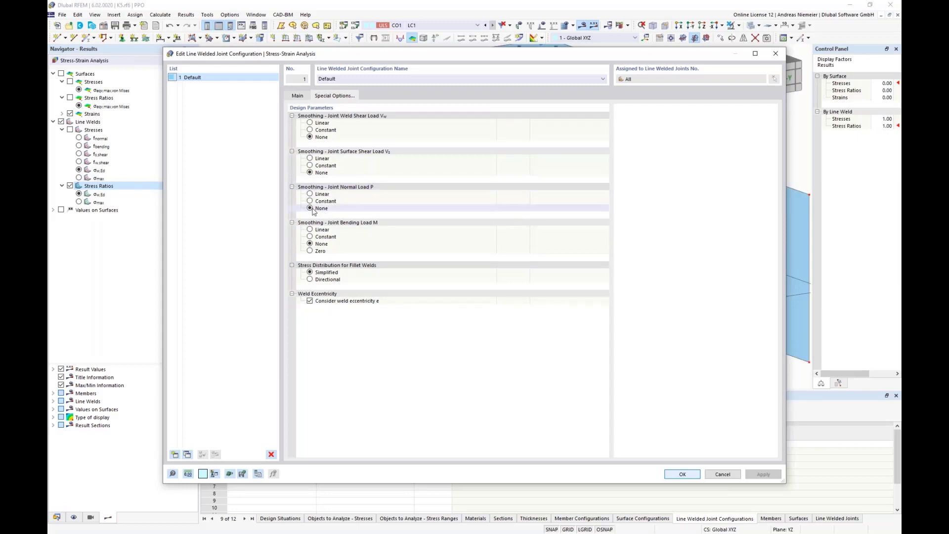
{"action": "left_click", "coordinate": [311, 194]}
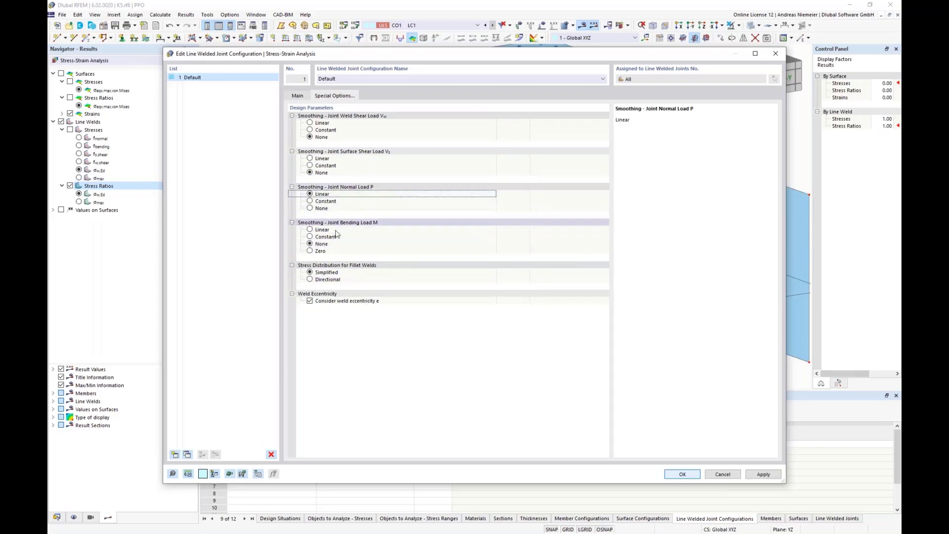
{"action": "left_click", "coordinate": [310, 236]}
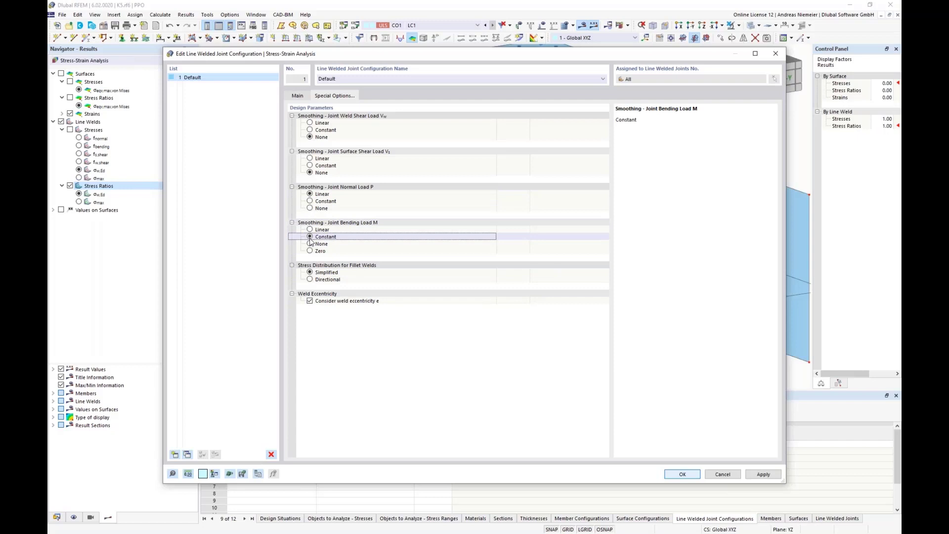
{"action": "left_click", "coordinate": [310, 165]}
{"action": "left_click", "coordinate": [310, 130]}
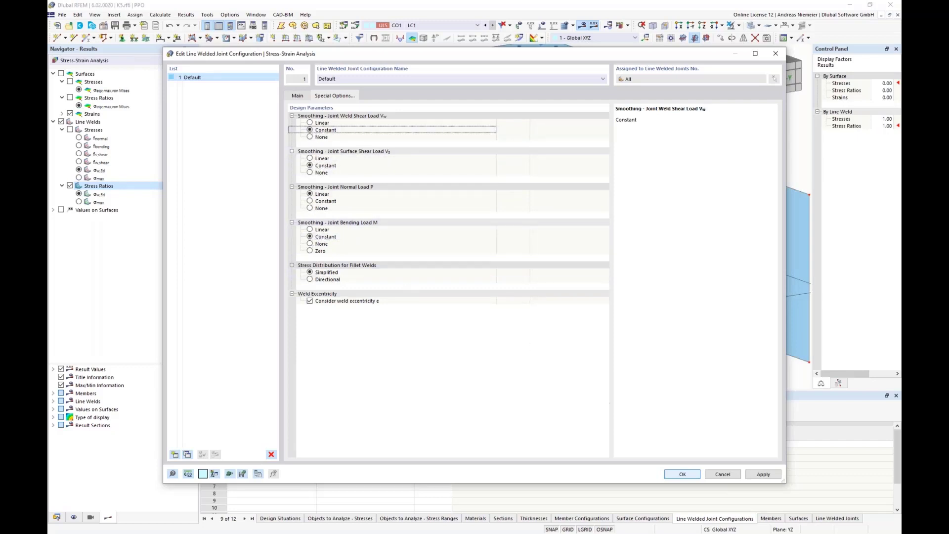
{"action": "left_click", "coordinate": [687, 475]}
{"action": "left_click", "coordinate": [510, 310]}
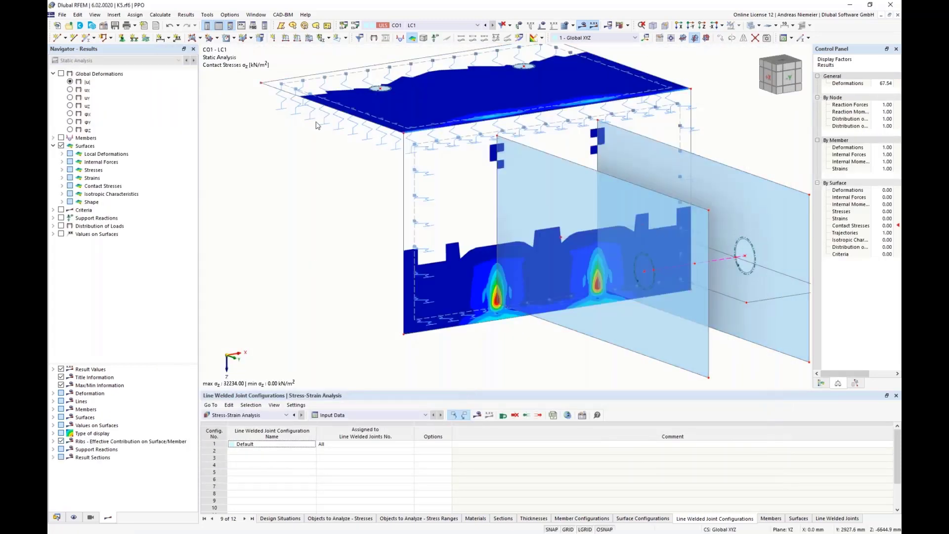
Recalculate the Stress-Strain Analysis and display the line weld stress f_s,shear
{"action": "left_click", "coordinate": [478, 412]}
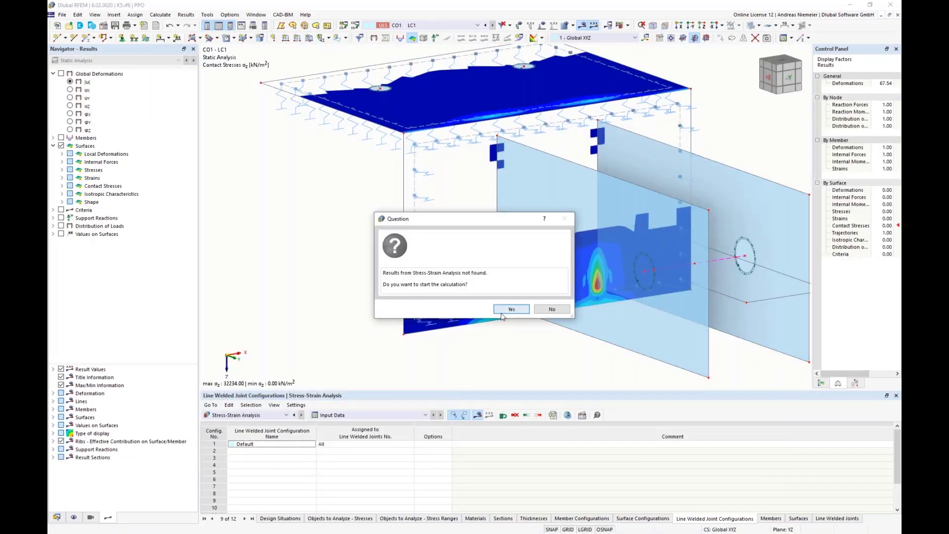
{"action": "left_click", "coordinate": [502, 312]}
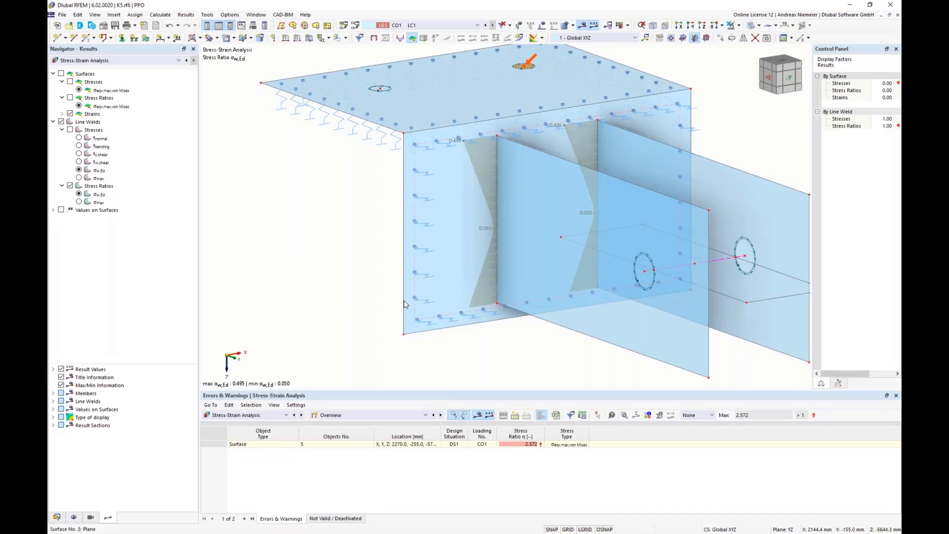
{"action": "left_click", "coordinate": [79, 154]}
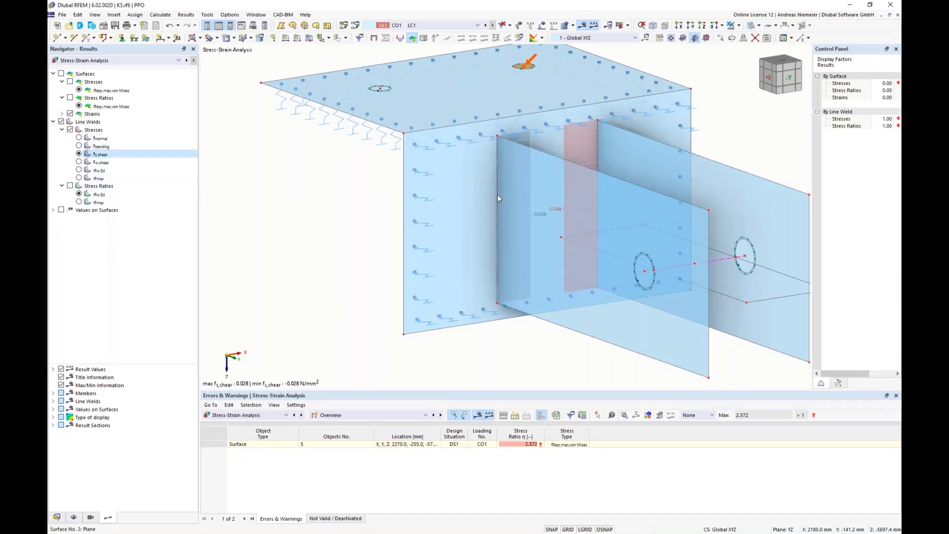
{"action": "left_click_drag", "start_coordinate": [541, 283], "coordinate": [539, 346]}
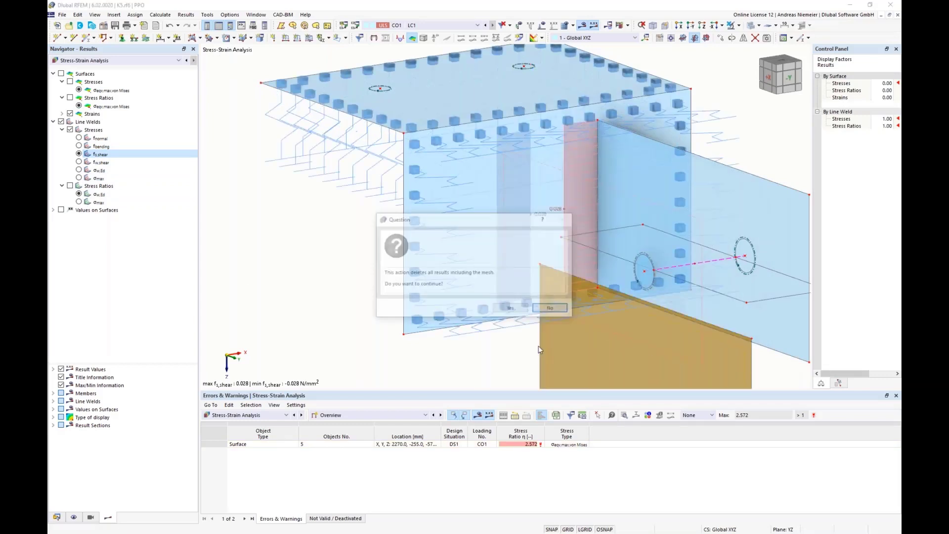
{"action": "left_click", "coordinate": [558, 313]}
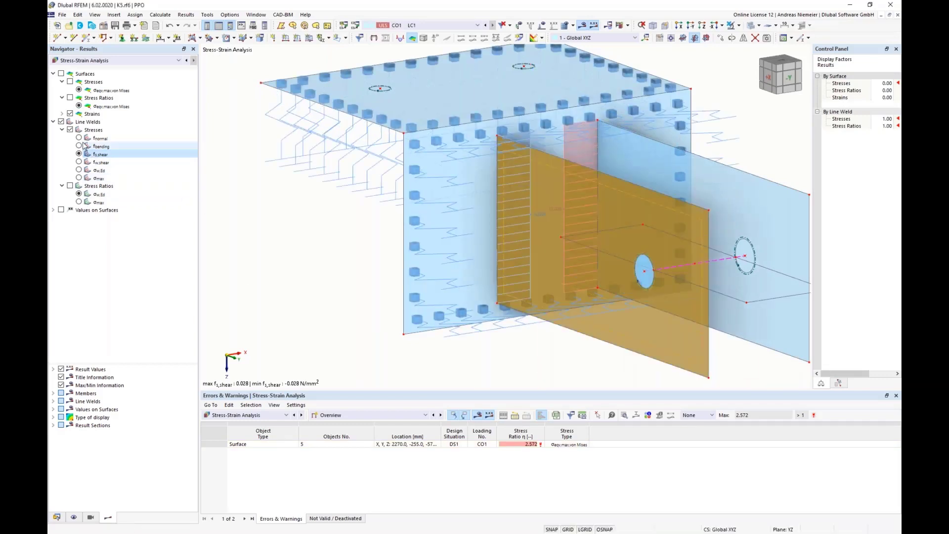
Examine the smoothed line weld stresses f_normal and σw,Ed, and the stress ratios for σw,Ed
{"action": "left_click", "coordinate": [79, 138]}
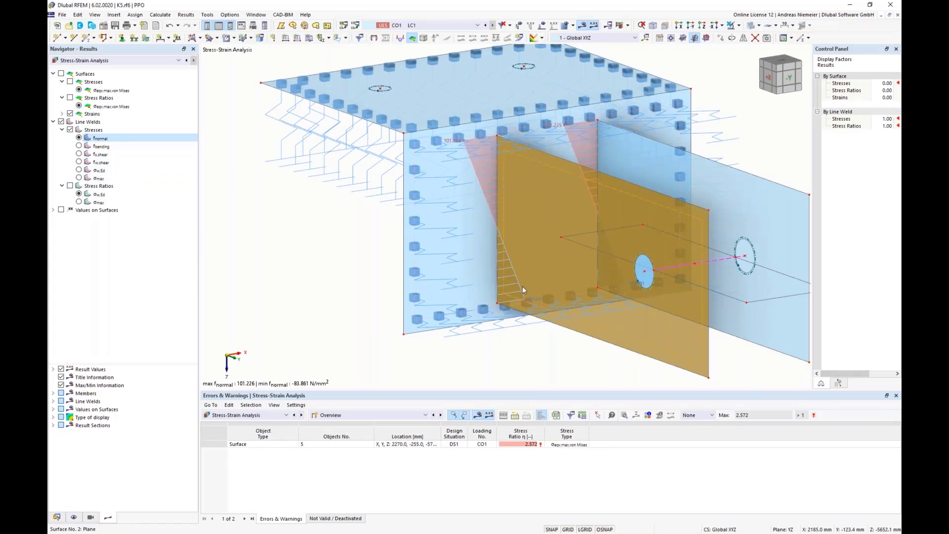
{"action": "left_click", "coordinate": [84, 173]}
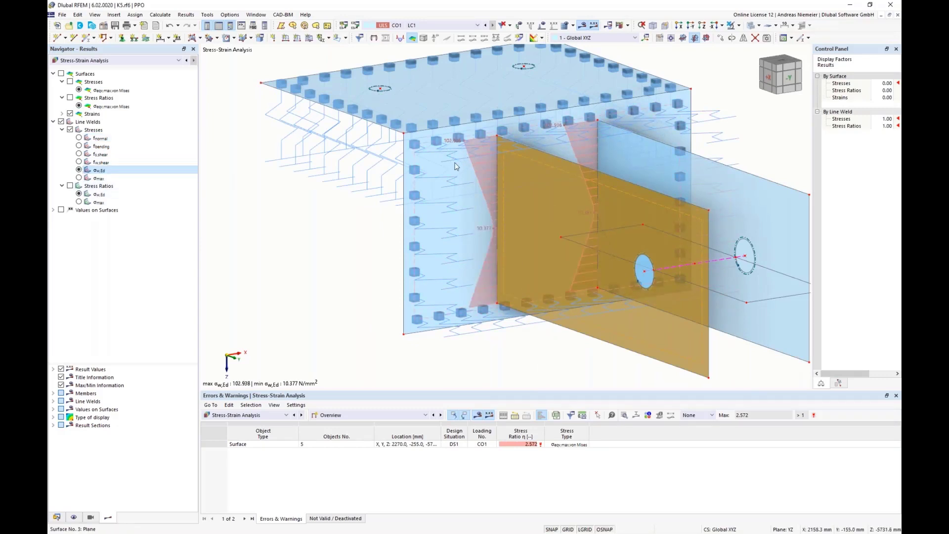
{"action": "left_click", "coordinate": [69, 186]}
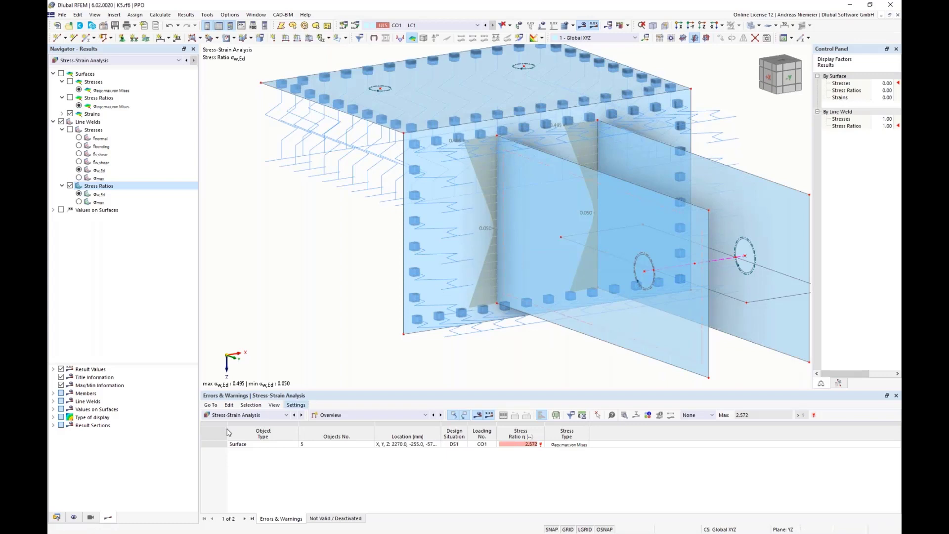
{"action": "left_click", "coordinate": [242, 416]}
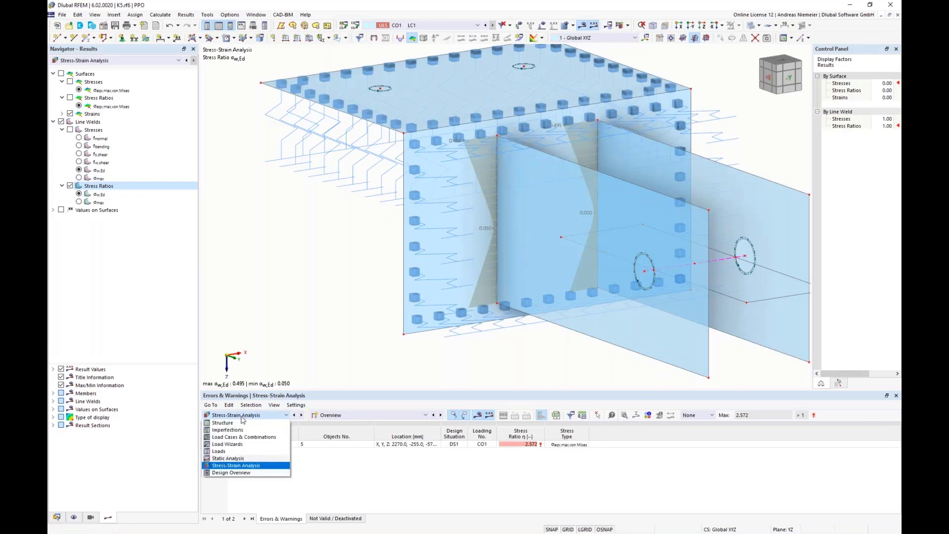
{"action": "left_click", "coordinate": [250, 465]}
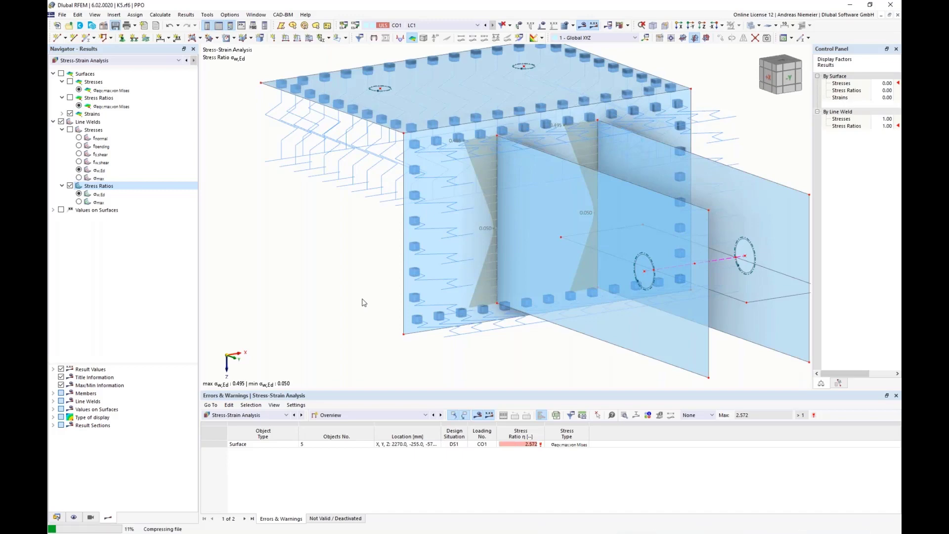
{"action": "left_click", "coordinate": [62, 14]}
{"action": "left_click", "coordinate": [69, 34]}
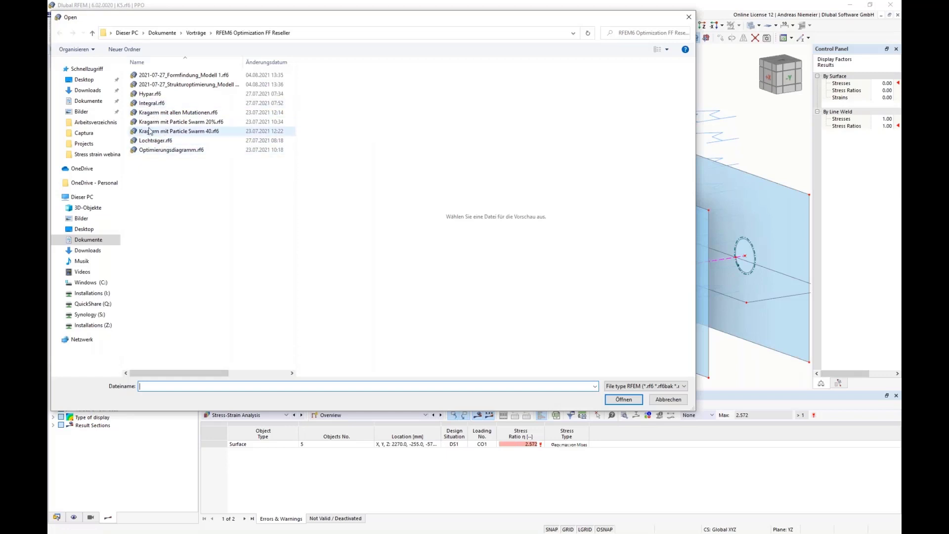
{"action": "left_click", "coordinate": [85, 79]}
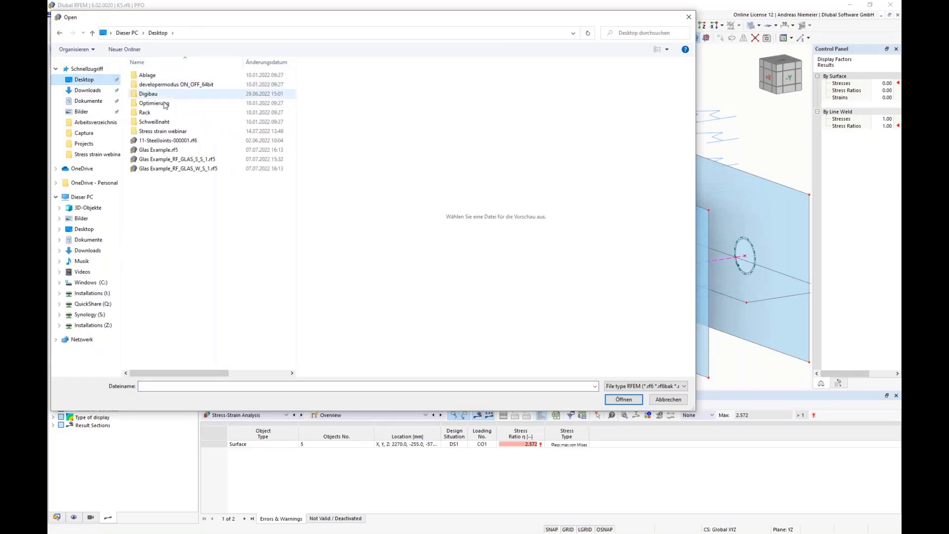
{"action": "double_click", "coordinate": [163, 132]}
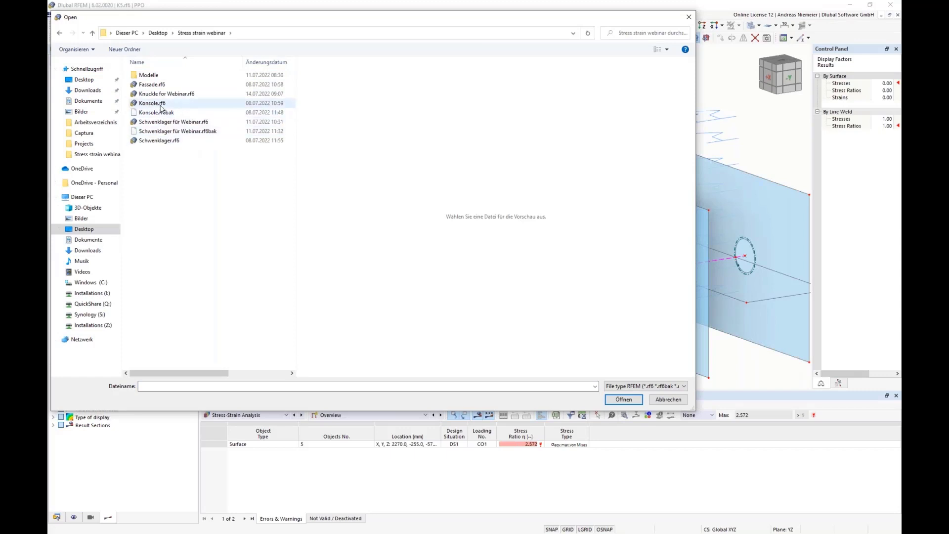
{"action": "left_click", "coordinate": [164, 94]}
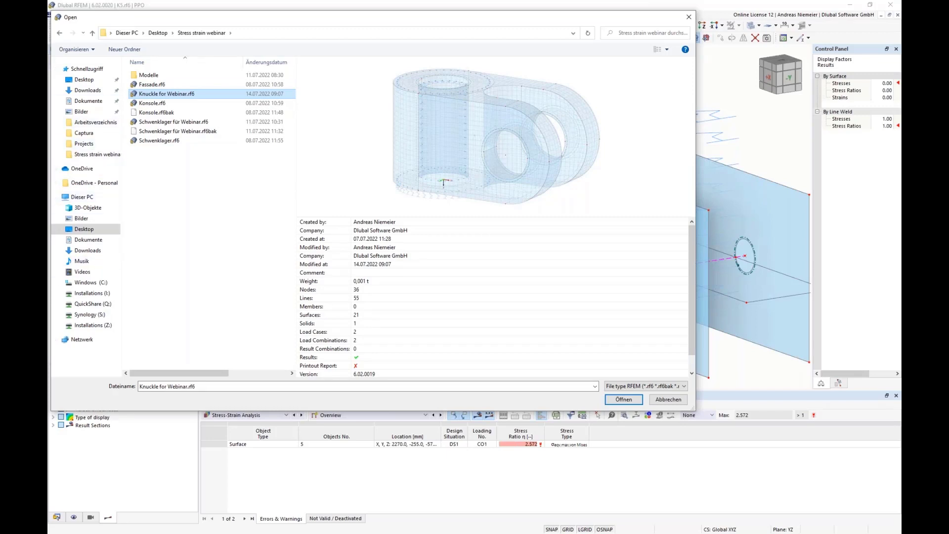
{"action": "key", "text": "Escape"}
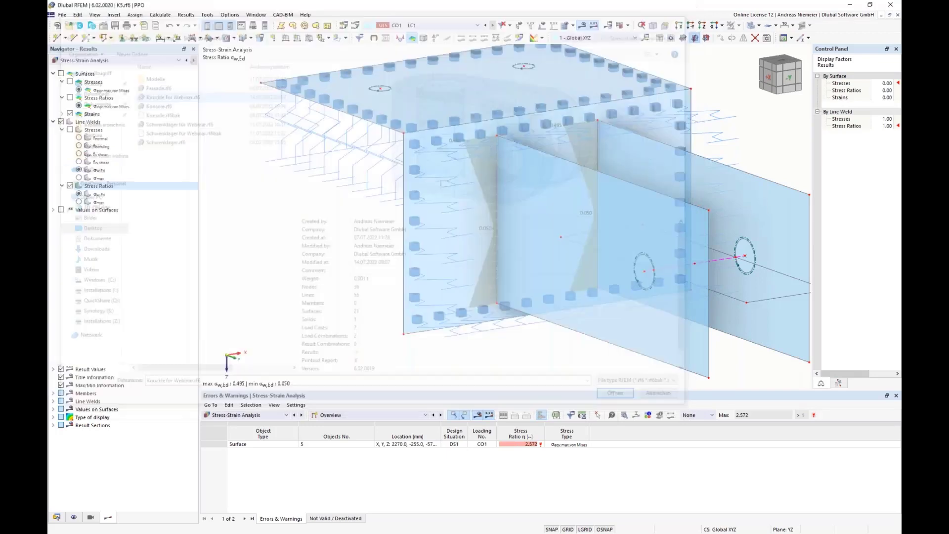
Open the model Knuckle for Webinar.rf6 from the Stress strain webinar folder on the Desktop
{"action": "left_click", "coordinate": [69, 25]}
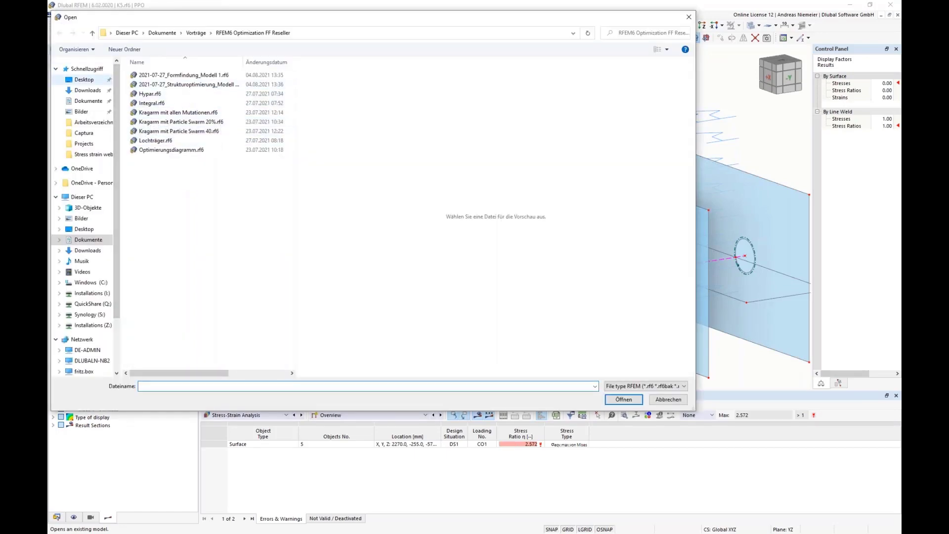
{"action": "left_click", "coordinate": [84, 79]}
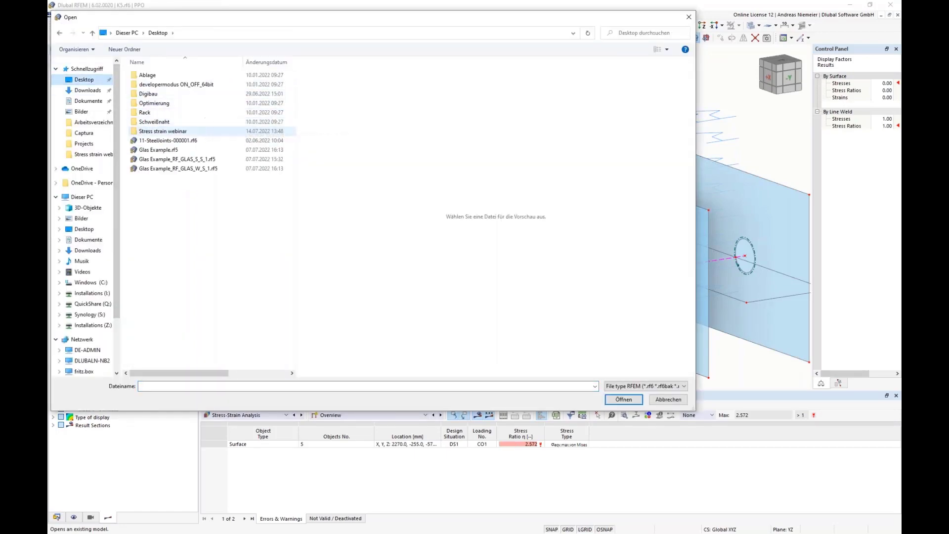
{"action": "double_click", "coordinate": [163, 131]}
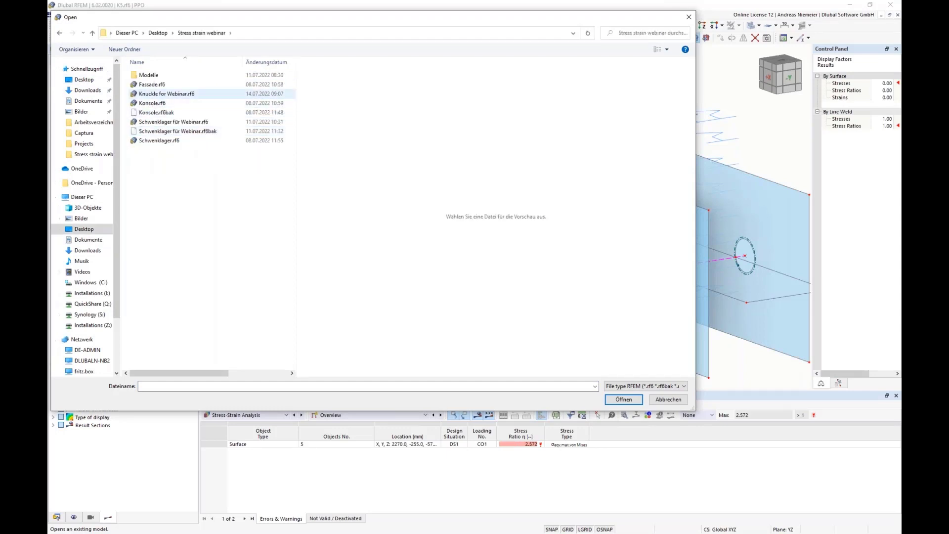
{"action": "left_click", "coordinate": [167, 94]}
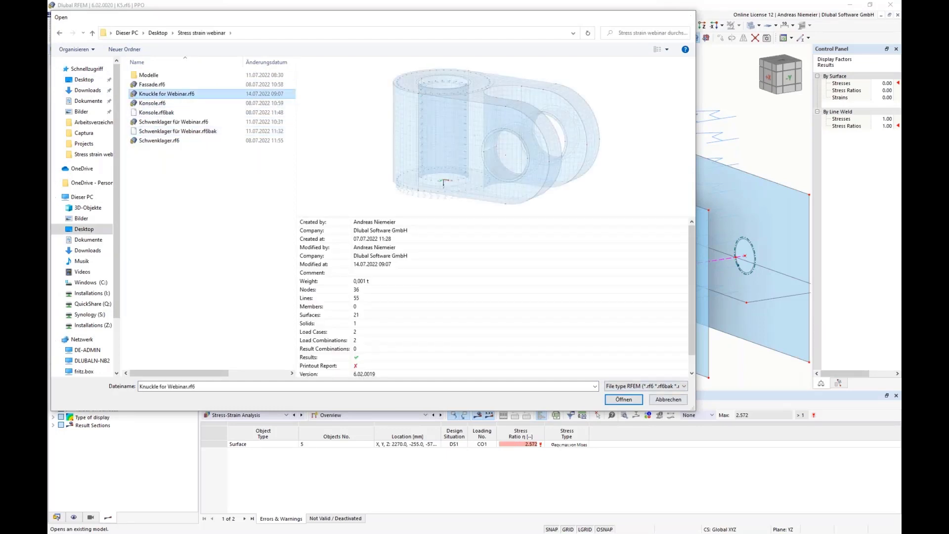
{"action": "left_click", "coordinate": [623, 399]}
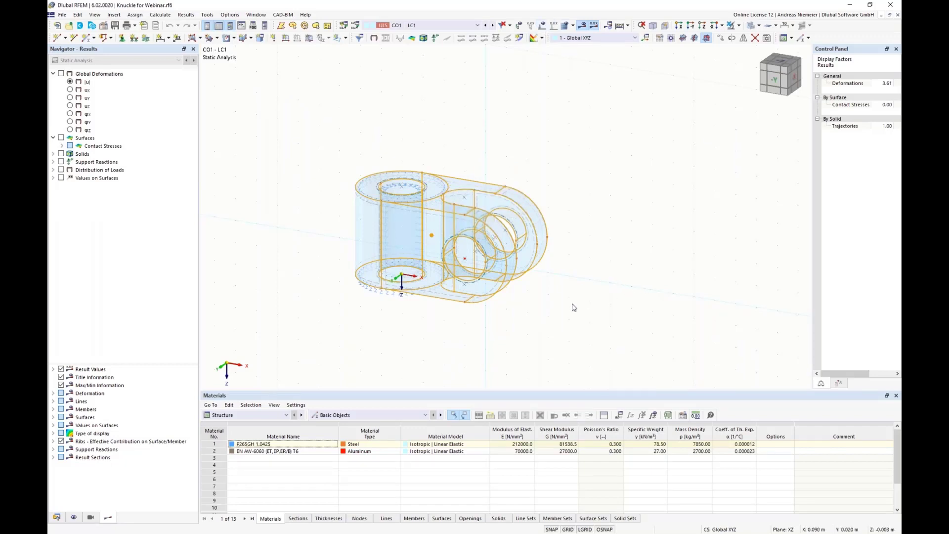
Show the knuckle as an opaque solid model and inspect its holes, fork and surface supports from several sides
{"action": "left_click", "coordinate": [752, 26]}
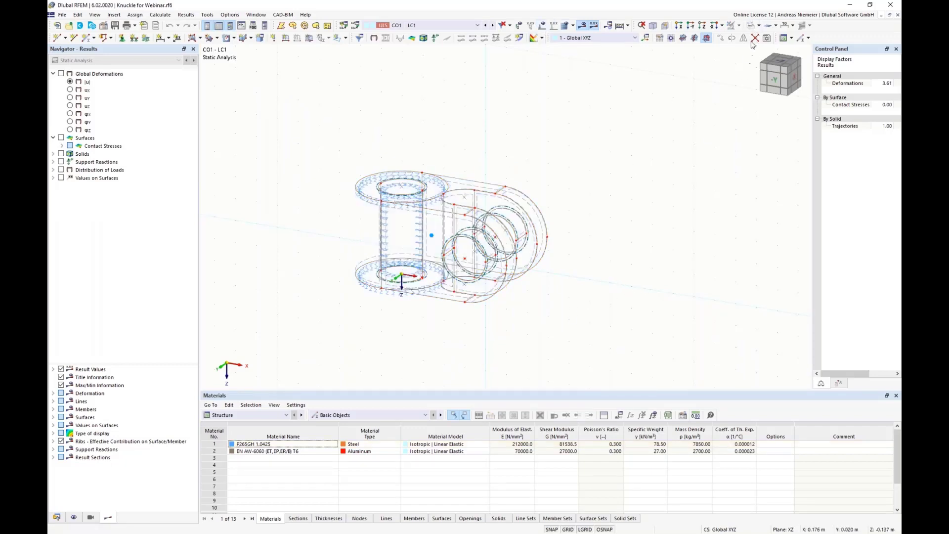
{"action": "left_click", "coordinate": [751, 25]}
{"action": "middle_click_drag", "start_coordinate": [630, 238], "coordinate": [555, 257], "text": "ctrl"}
{"action": "scroll", "coordinate": [336, 196], "scroll_direction": "up", "scroll_amount": 3}
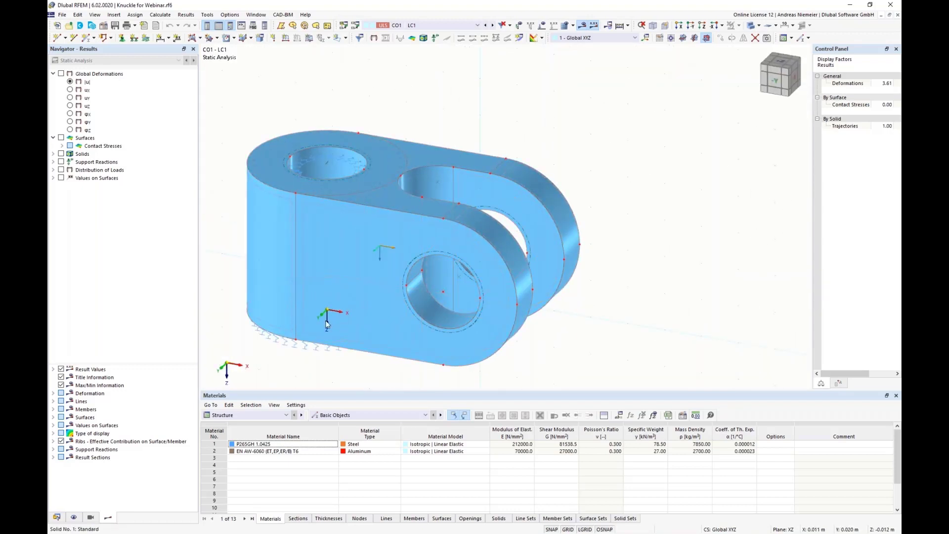
{"action": "middle_click_drag", "start_coordinate": [247, 357], "coordinate": [398, 292], "text": "ctrl"}
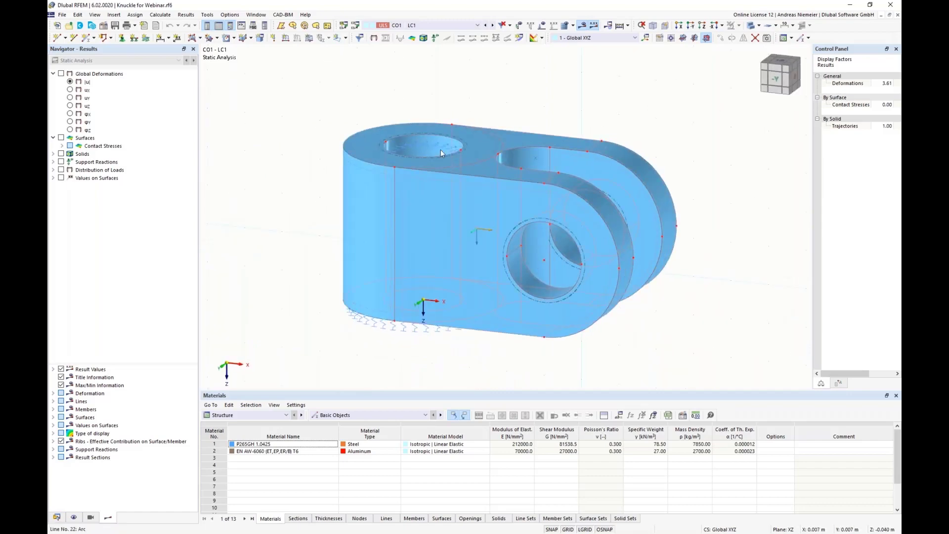
{"action": "middle_click_drag", "start_coordinate": [434, 113], "coordinate": [461, 203], "text": "ctrl"}
{"action": "middle_click_drag", "start_coordinate": [371, 339], "coordinate": [379, 159], "text": "ctrl"}
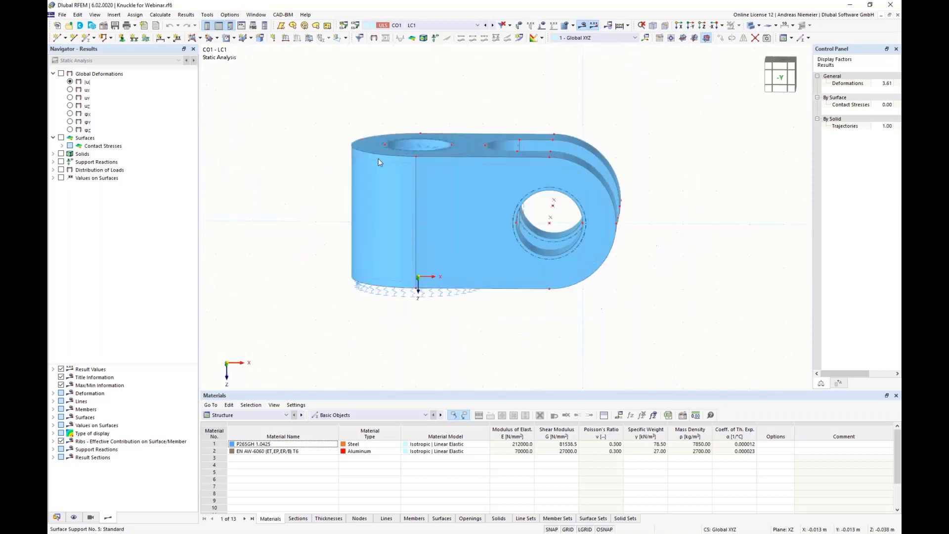
{"action": "middle_click_drag", "start_coordinate": [524, 352], "coordinate": [502, 355], "text": "ctrl"}
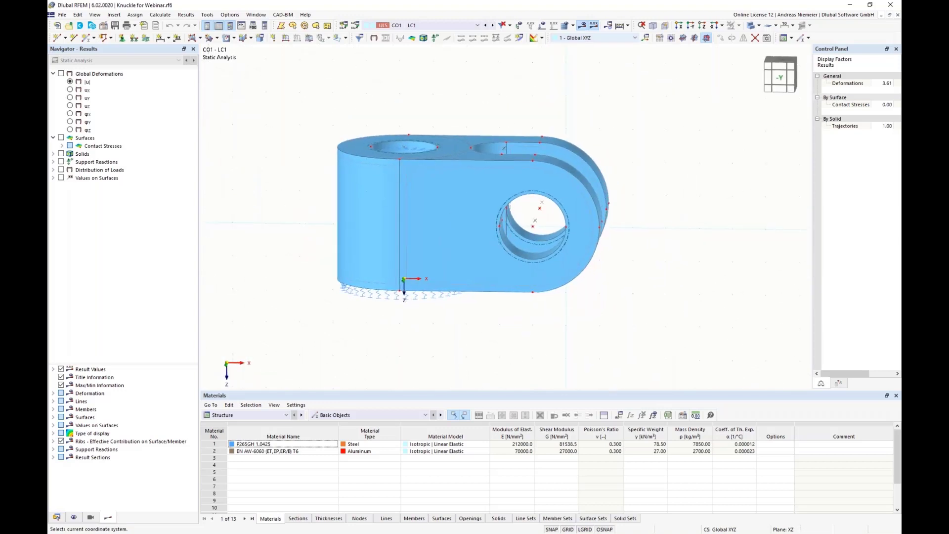
Display the loads on the knuckle and compare those of load combinations CO1 and CO2
{"action": "left_click", "coordinate": [542, 26]}
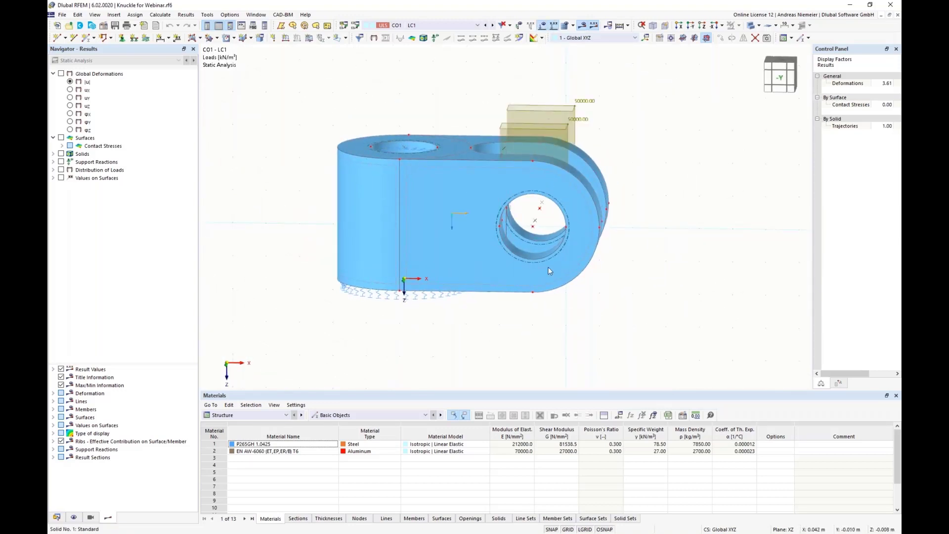
{"action": "left_click", "coordinate": [492, 25]}
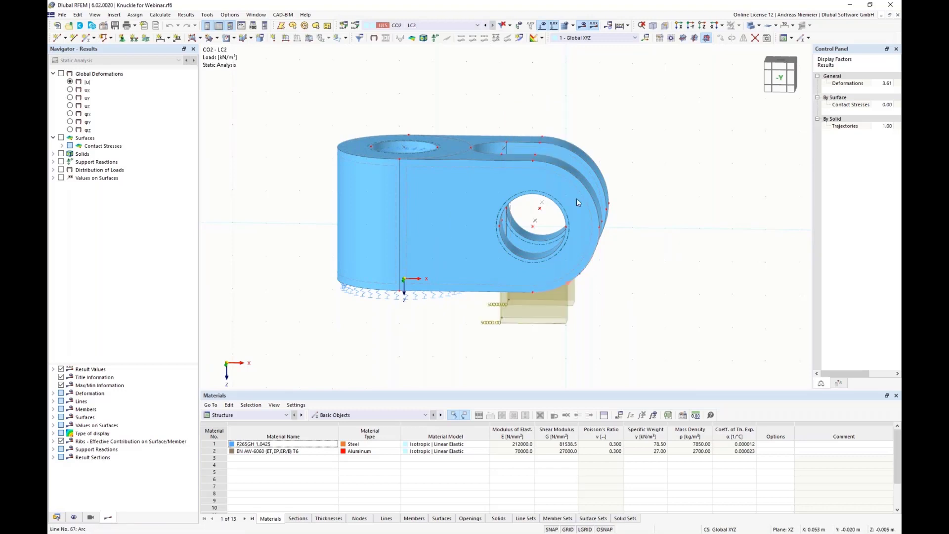
{"action": "middle_click_drag", "start_coordinate": [604, 245], "coordinate": [642, 271], "text": "ctrl"}
{"action": "scroll", "coordinate": [651, 262], "scroll_direction": "up", "scroll_amount": 1}
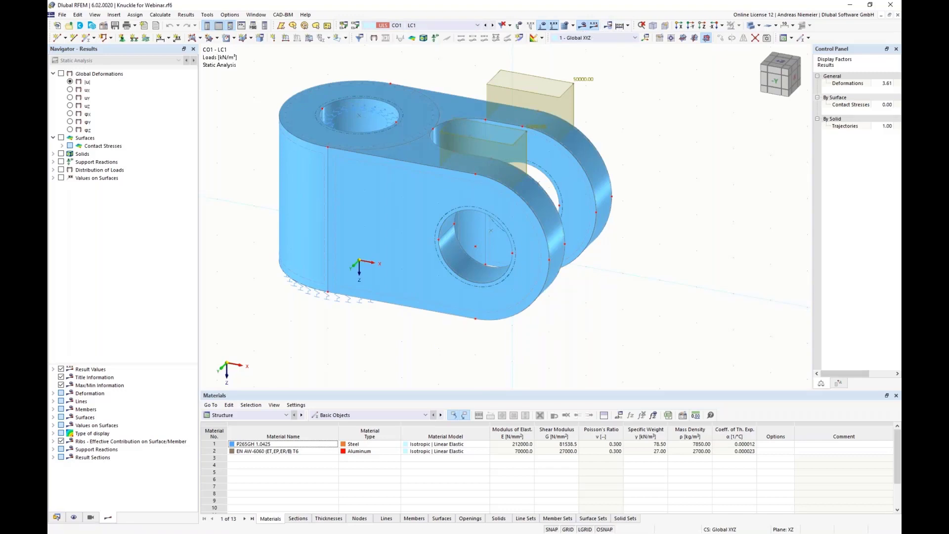
Display the global deformations |u| of the knuckle for CO1 and switch the model to wireframe display
{"action": "left_click", "coordinate": [61, 73]}
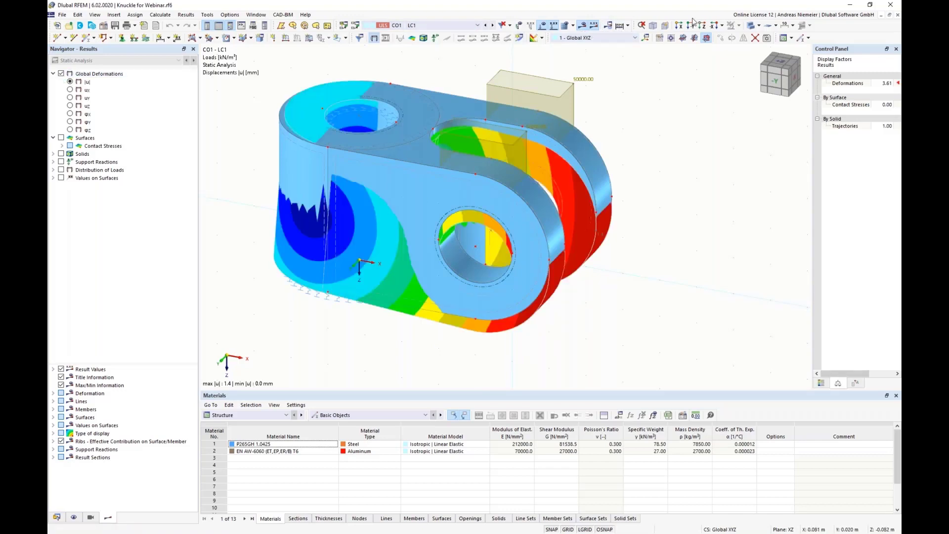
{"action": "left_click", "coordinate": [759, 25]}
{"action": "left_click", "coordinate": [783, 45]}
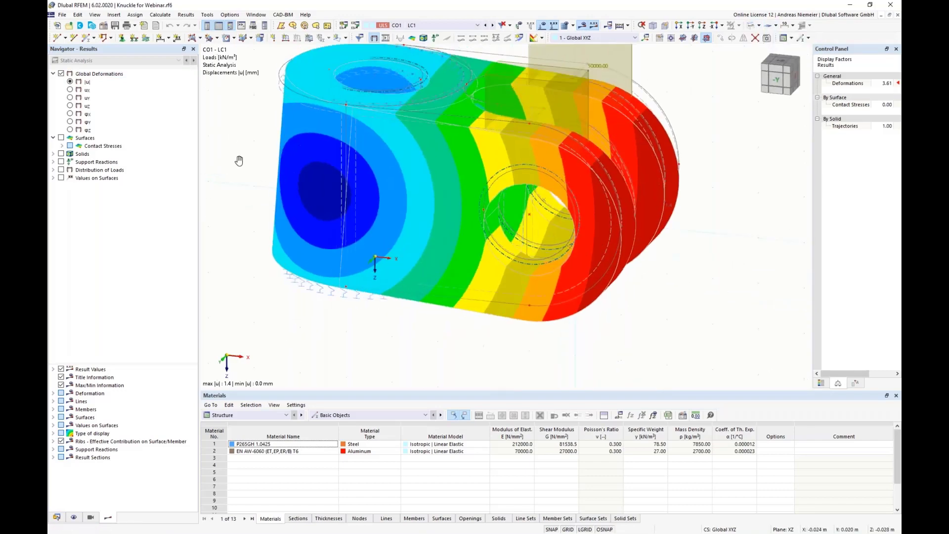
Display the surface contact stresses σz and inspect their distribution around the supported bore
{"action": "left_click", "coordinate": [61, 137]}
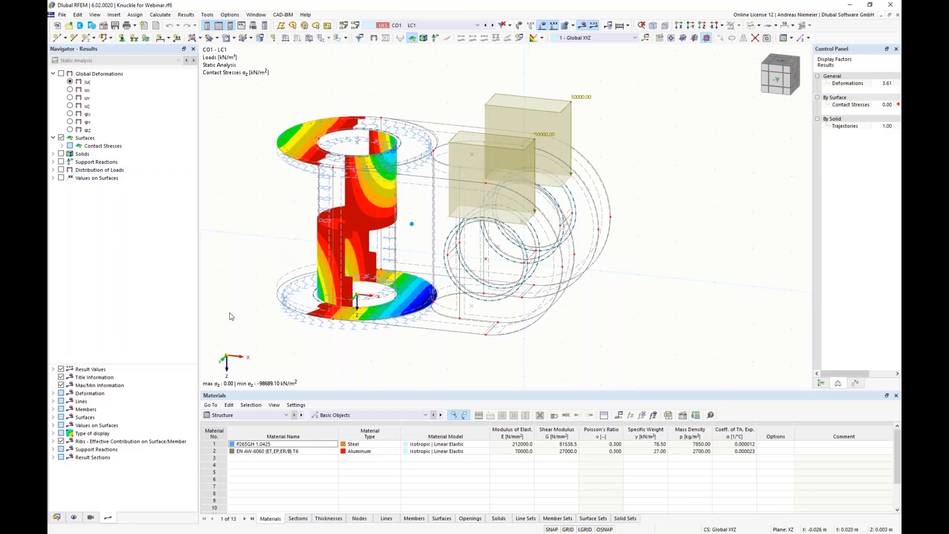
{"action": "middle_click_drag", "start_coordinate": [235, 271], "coordinate": [236, 264]}
{"action": "right_click_drag", "start_coordinate": [236, 265], "coordinate": [238, 243]}
{"action": "left_click", "coordinate": [237, 222]}
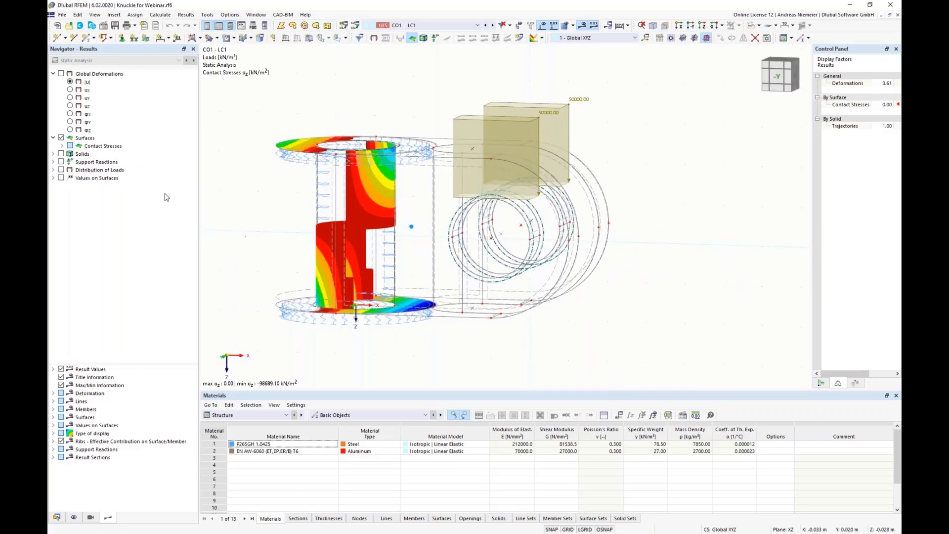
Replace the surface results with the solid results and examine the basic stresses σx on the knuckle
{"action": "left_click", "coordinate": [60, 137]}
{"action": "left_click", "coordinate": [61, 154]}
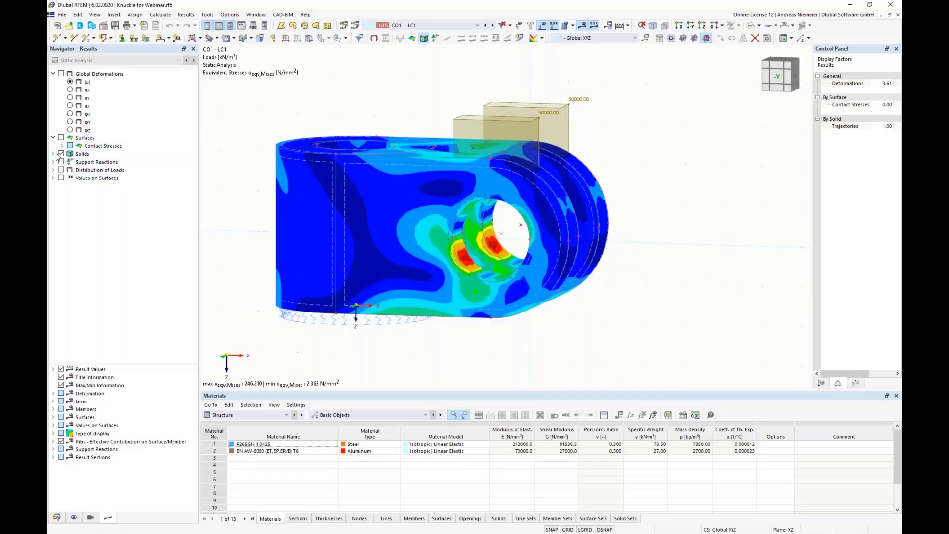
{"action": "left_click", "coordinate": [53, 154]}
{"action": "left_click", "coordinate": [97, 179]}
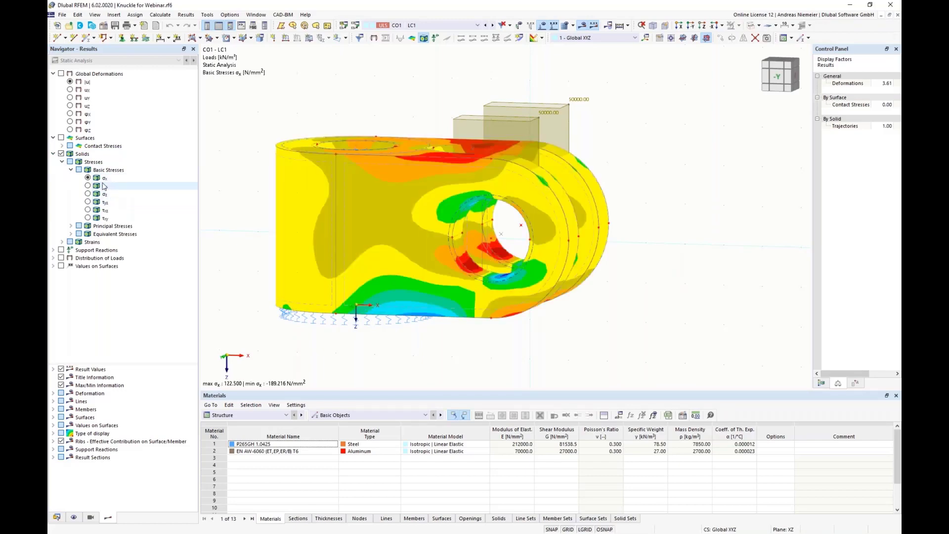
{"action": "middle_click_drag", "start_coordinate": [243, 218], "coordinate": [292, 223], "text": "ctrl"}
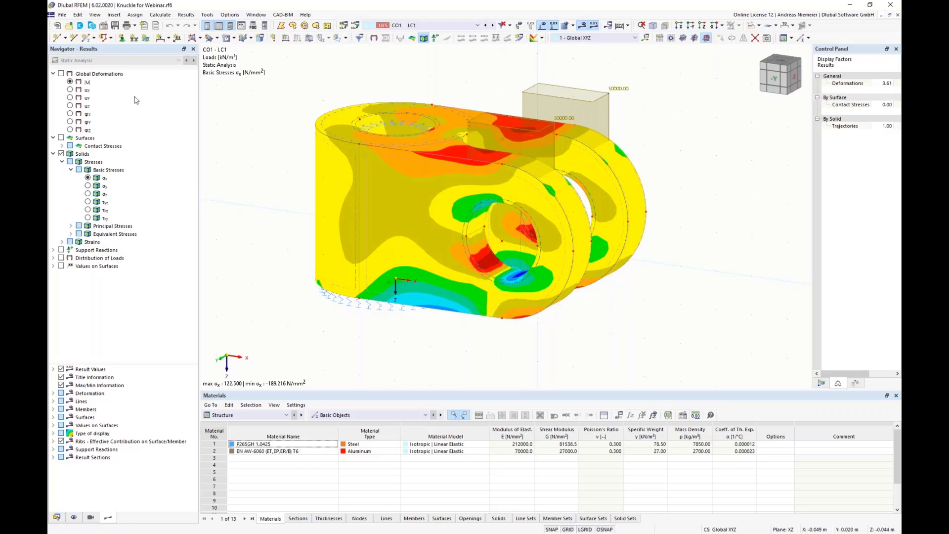
Create a result section through two picked points of the knuckle, from (0.060, 0.020, -0.020) to (0.060, -0.020, -0.020) m, projected Global in X
{"action": "left_click", "coordinate": [62, 241]}
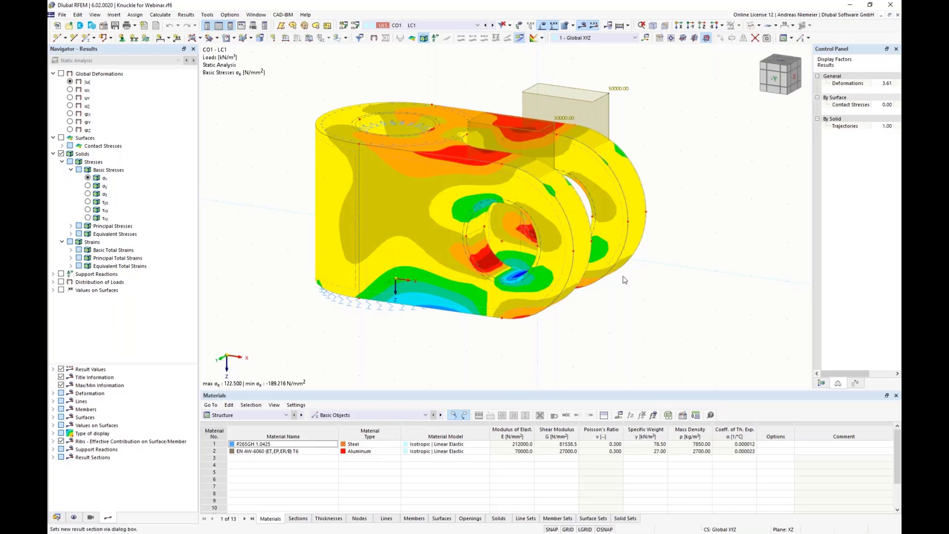
{"action": "left_click", "coordinate": [563, 184]}
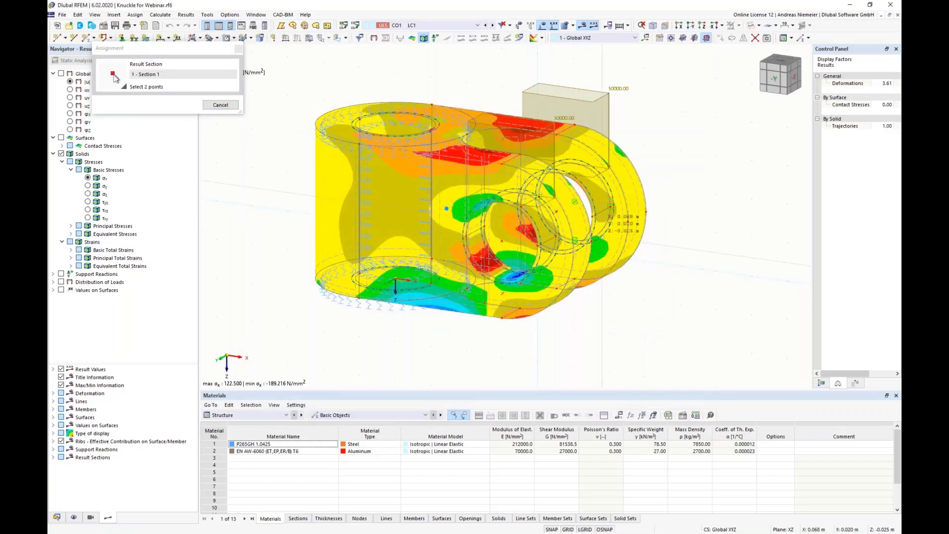
{"action": "left_click", "coordinate": [645, 212]}
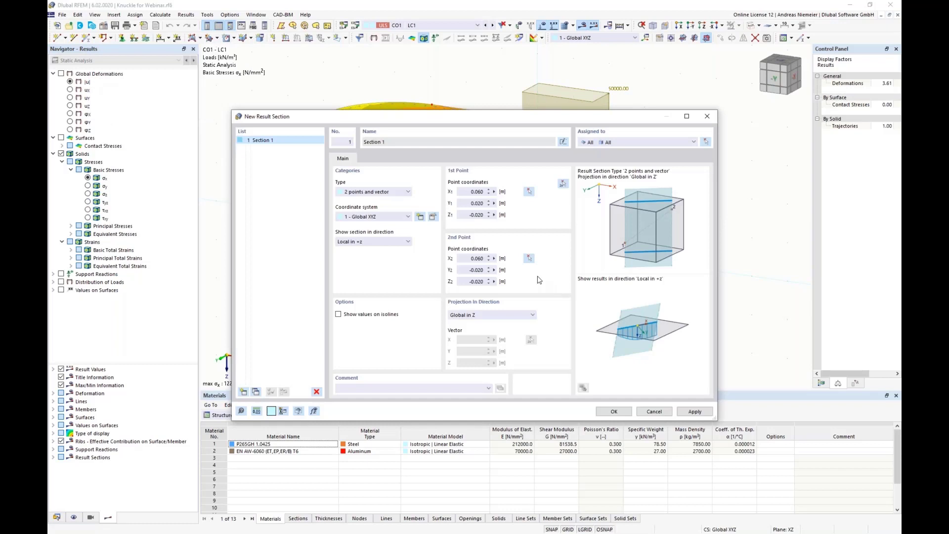
{"action": "left_click", "coordinate": [496, 315]}
{"action": "left_click", "coordinate": [487, 322]}
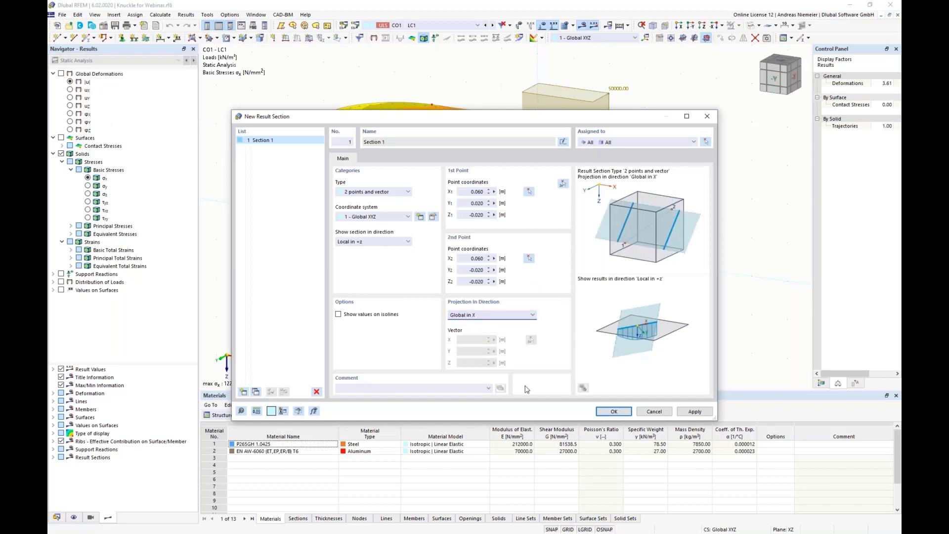
{"action": "left_click", "coordinate": [612, 411]}
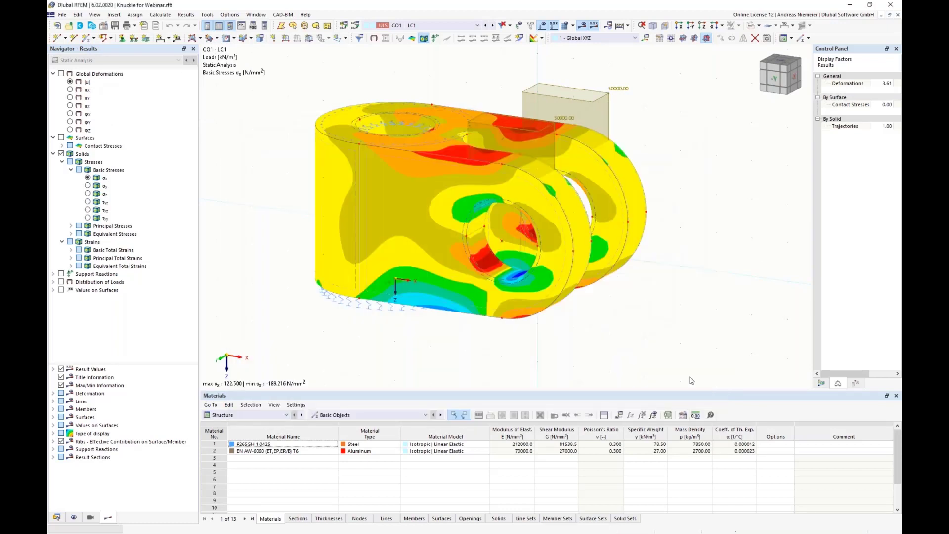
Hide the solid results to view the displacements on the result section, and switch the loading to CO2
{"action": "left_click", "coordinate": [60, 155]}
{"action": "mouse_move", "coordinate": [292, 115]}
{"action": "middle_mouse_down"}
{"action": "mouse_move", "coordinate": [216, 91]}
{"action": "mouse_move", "coordinate": [291, 113]}
{"action": "mouse_move", "coordinate": [289, 127]}
{"action": "middle_mouse_up"}
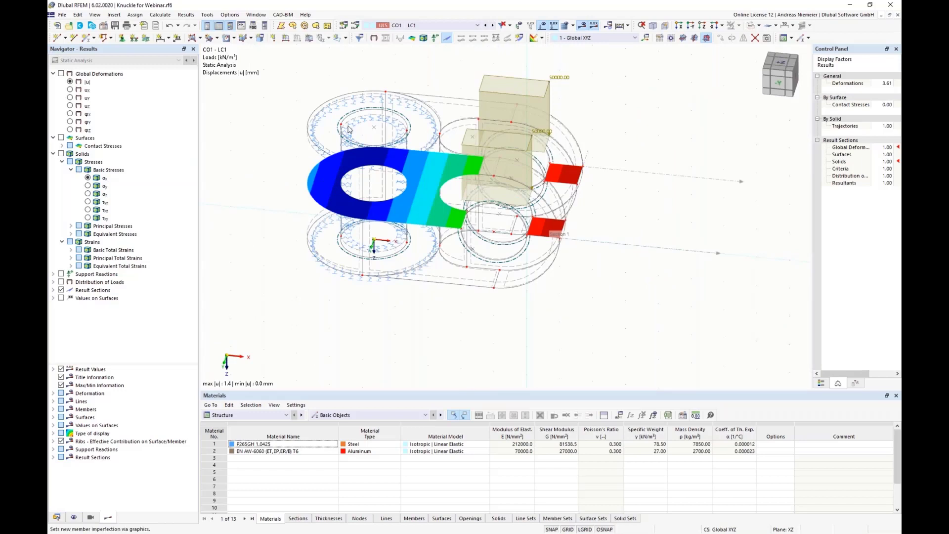
{"action": "left_click", "coordinate": [395, 26]}
{"action": "left_click", "coordinate": [396, 62]}
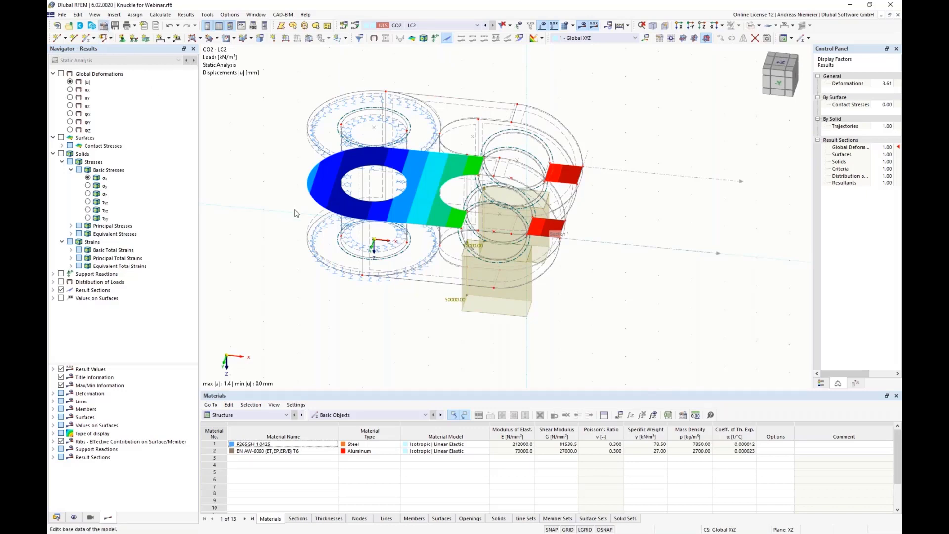
Activate the Stress-Strain Analysis add-on in the model's base data and check that design situation DS1 is enabled for it
{"action": "left_click", "coordinate": [332, 98]}
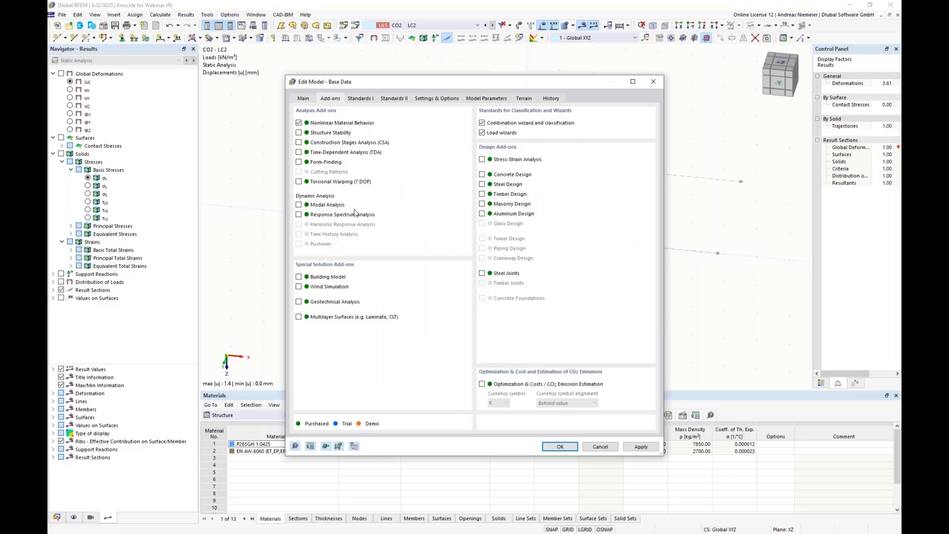
{"action": "left_click", "coordinate": [505, 160]}
{"action": "left_click", "coordinate": [562, 448]}
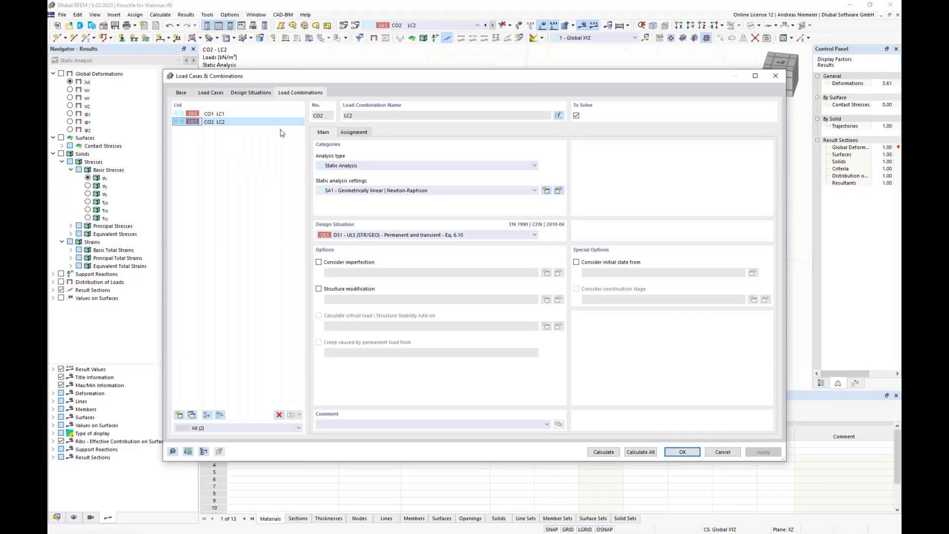
{"action": "left_click", "coordinate": [251, 93]}
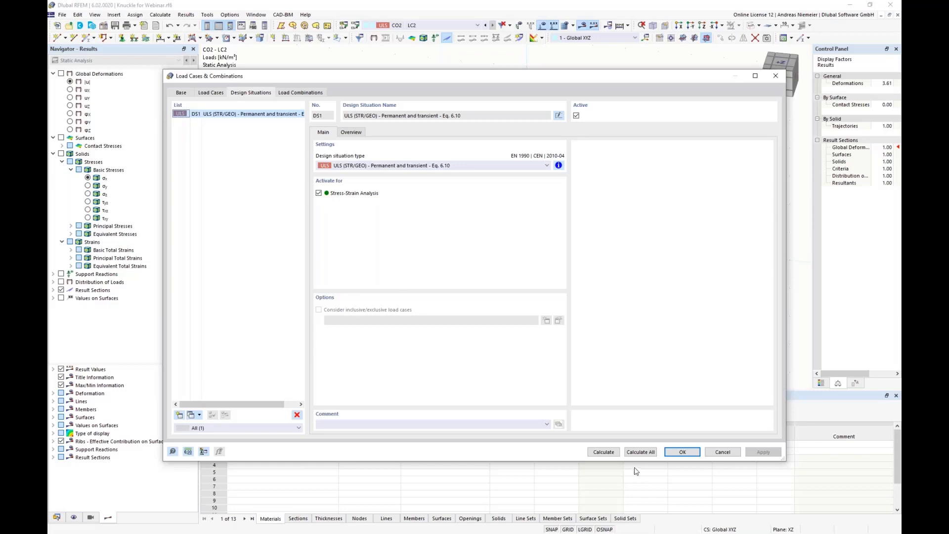
{"action": "left_click", "coordinate": [698, 453]}
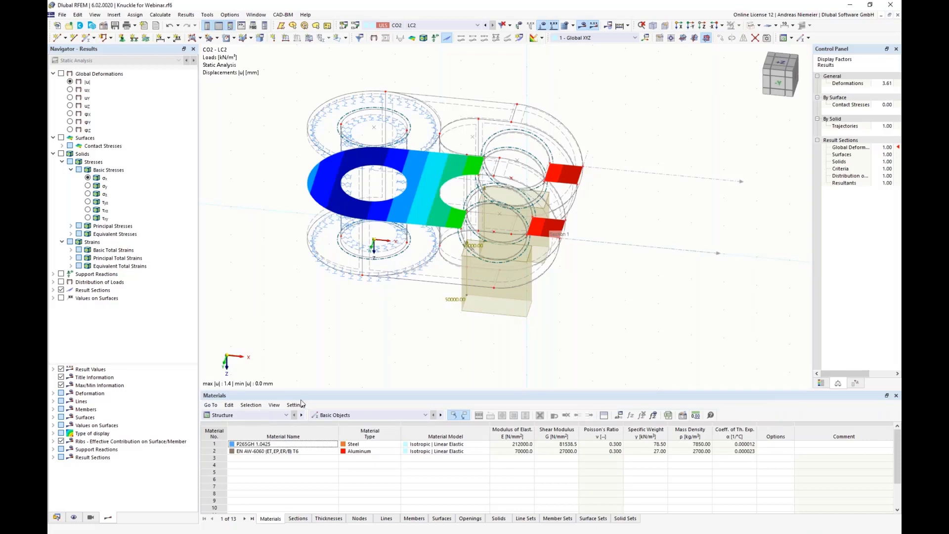
Show the Stress-Strain Analysis input data and calculate the stress results for design situation DS1
{"action": "left_click", "coordinate": [286, 415]}
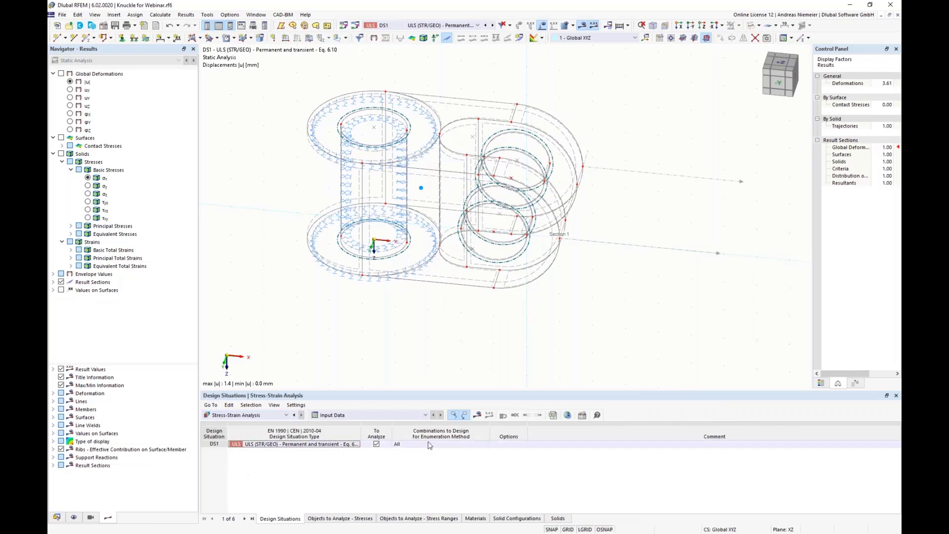
{"action": "left_click", "coordinate": [477, 416]}
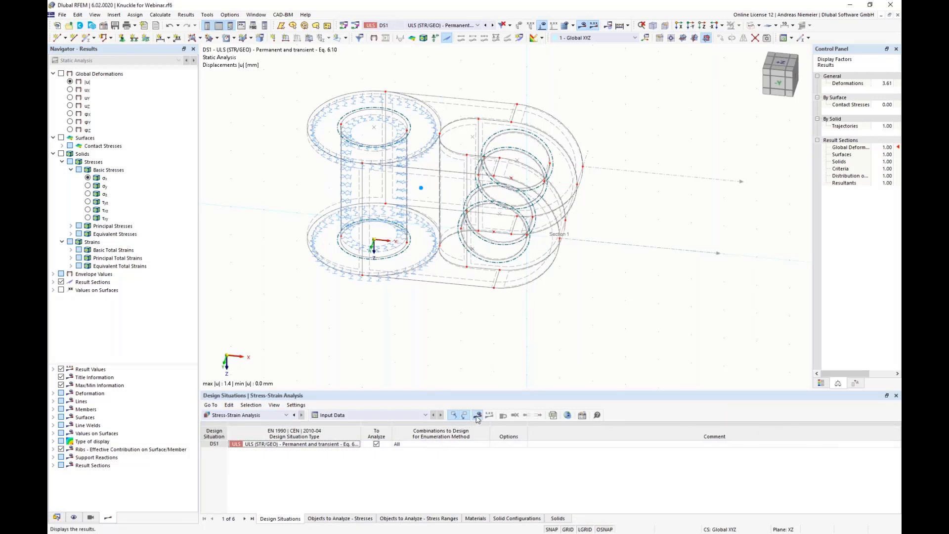
{"action": "left_click", "coordinate": [512, 309]}
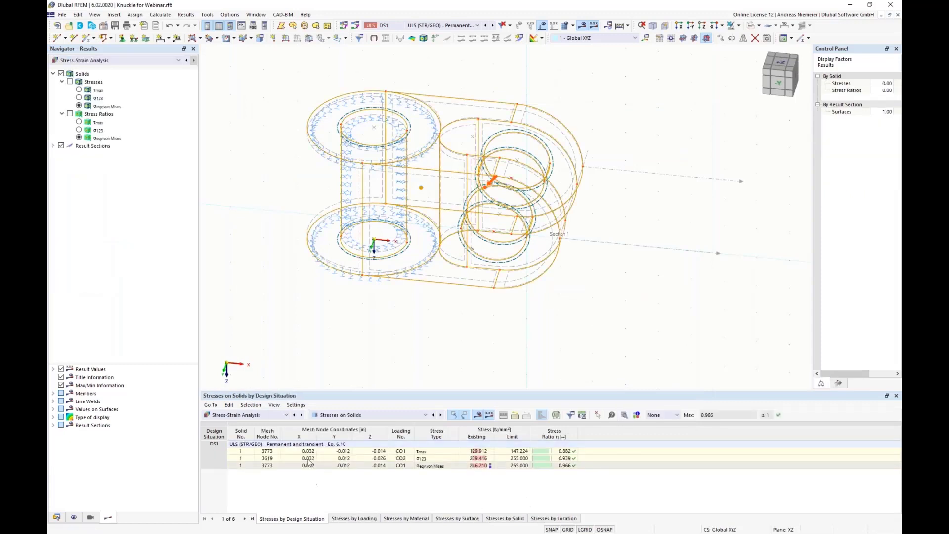
Review the Stress-Strain Analysis input data for the design situations and the objects to analyze for stresses
{"action": "left_click", "coordinate": [348, 417]}
{"action": "left_click", "coordinate": [344, 424]}
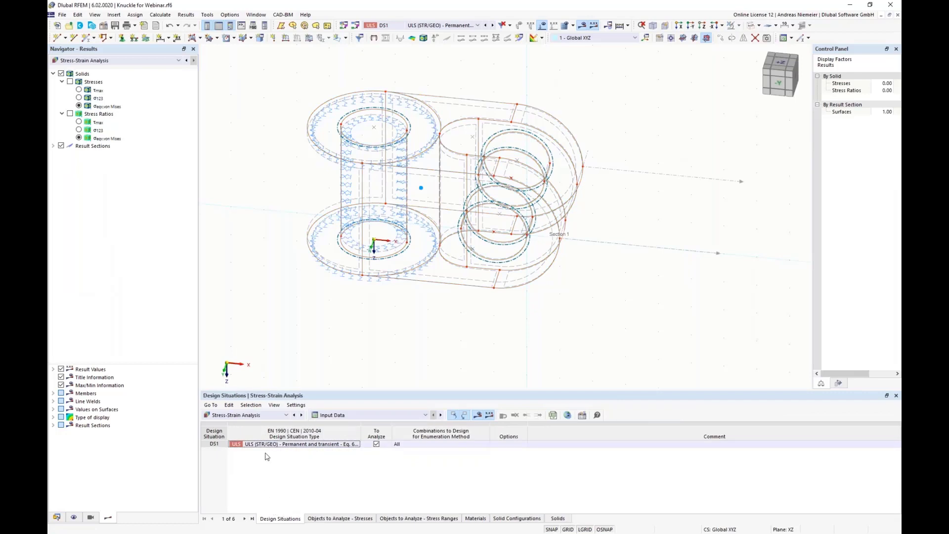
{"action": "left_click", "coordinate": [335, 520]}
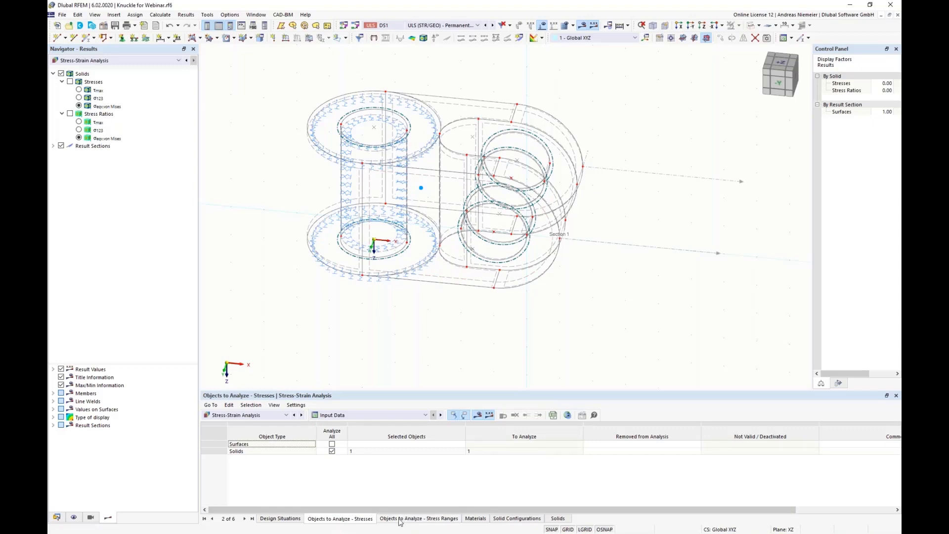
Exclude σ123 and τmax from the Default solid configuration, leaving von Mises with Limit Equivalent Stress, and accept deleting the existing analysis results
{"action": "left_click", "coordinate": [509, 519]}
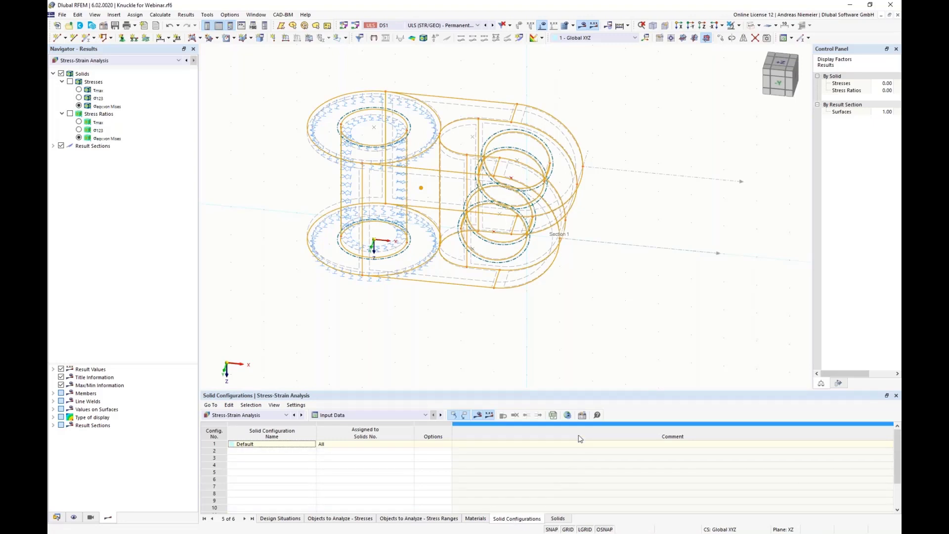
{"action": "left_click", "coordinate": [582, 416]}
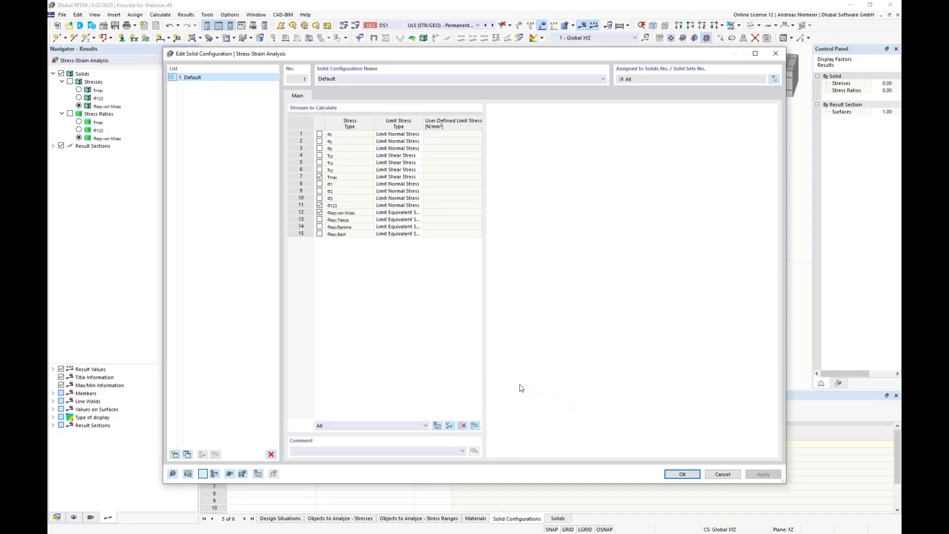
{"action": "left_click", "coordinate": [319, 205]}
{"action": "left_click", "coordinate": [319, 176]}
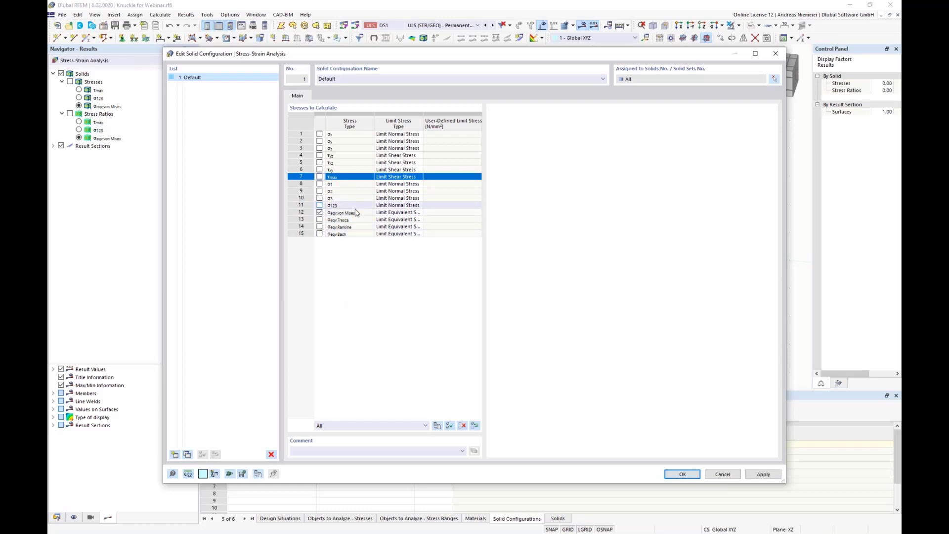
{"action": "left_click", "coordinate": [401, 205]}
{"action": "left_click", "coordinate": [403, 212]}
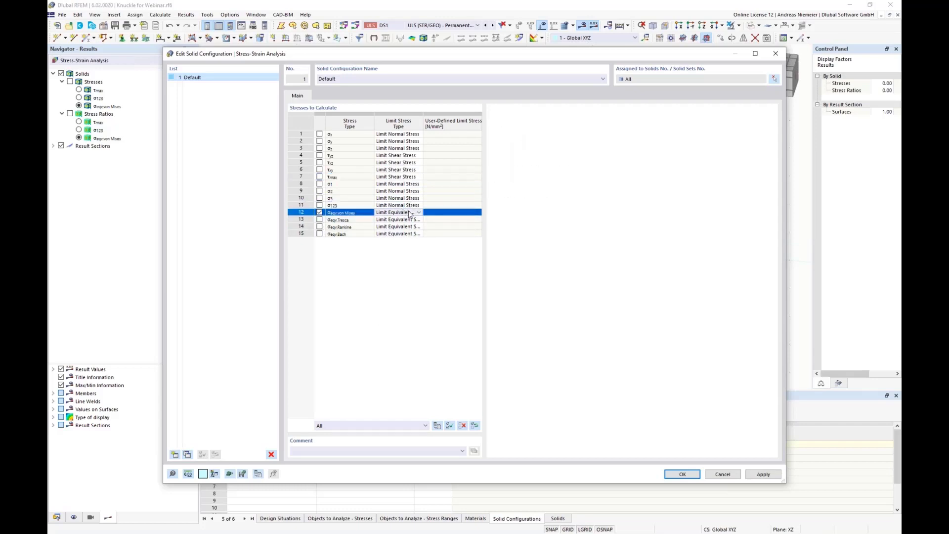
{"action": "left_click", "coordinate": [418, 213]}
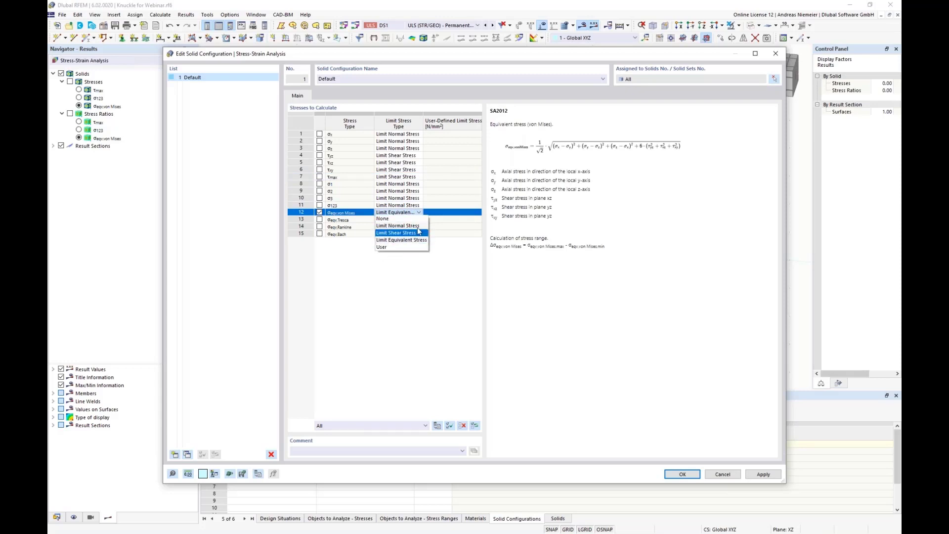
{"action": "left_click", "coordinate": [399, 212]}
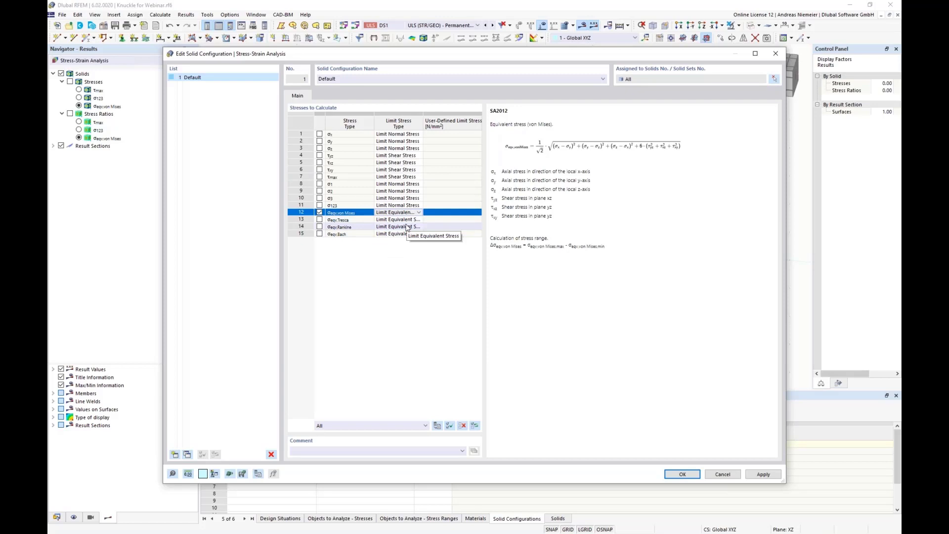
{"action": "left_click", "coordinate": [680, 474]}
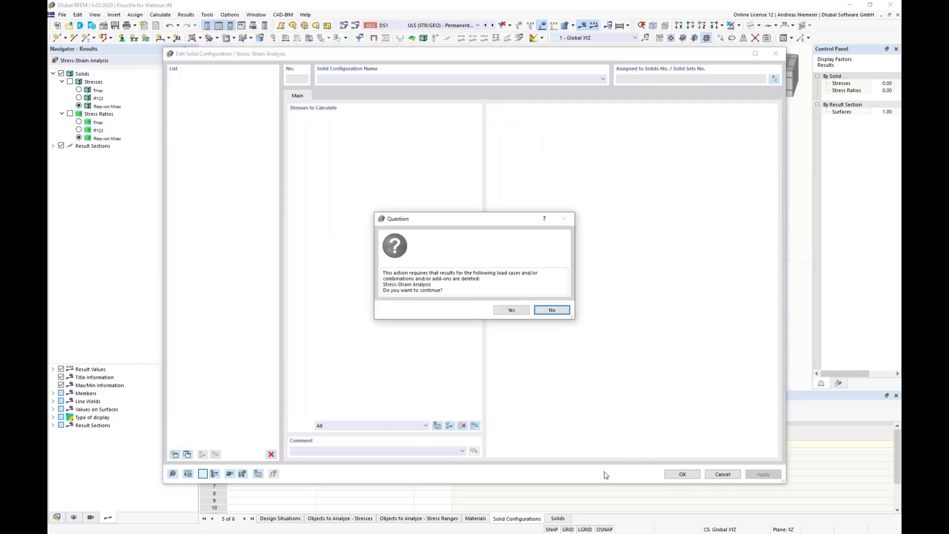
{"action": "left_click", "coordinate": [505, 315]}
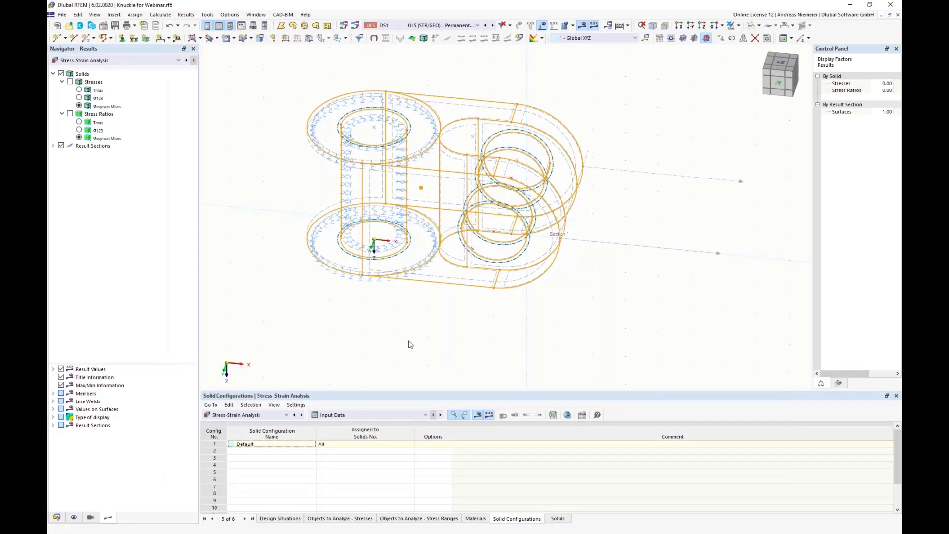
Include all solids in the stress range analysis and recalculate the Stress-Strain Analysis
{"action": "left_click", "coordinate": [419, 518]}
{"action": "left_click", "coordinate": [332, 451]}
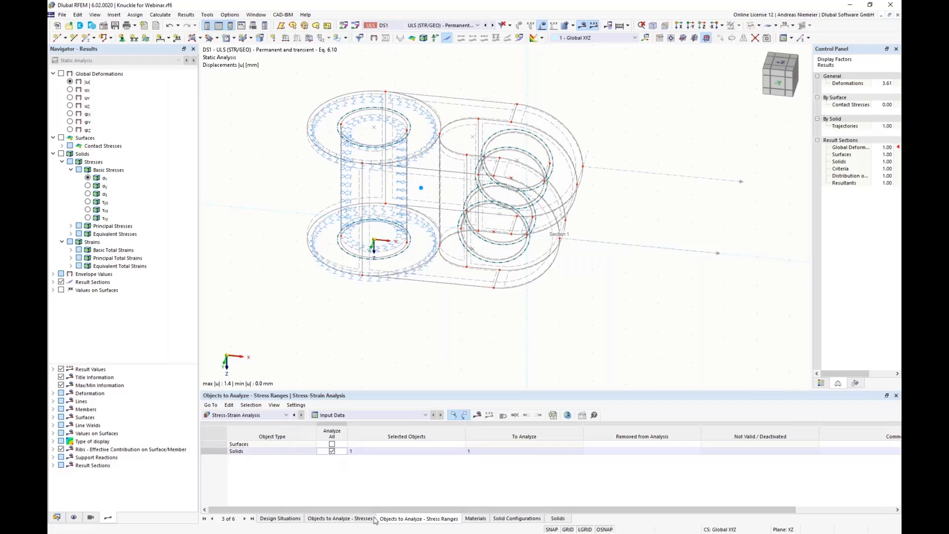
{"action": "left_click", "coordinate": [477, 417]}
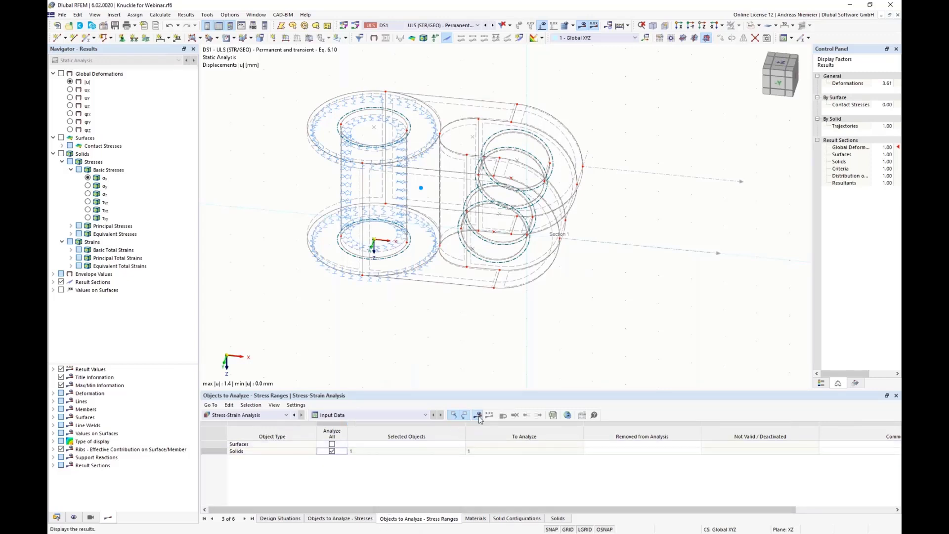
{"action": "left_click", "coordinate": [505, 310]}
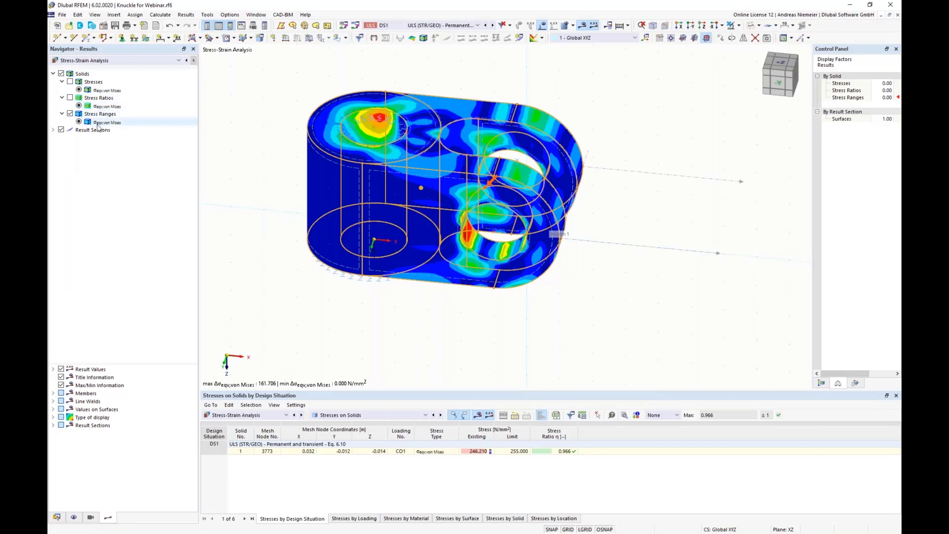
Display the von Mises equivalent stresses on the knuckle solid and examine their distribution around the fork bore
{"action": "left_click", "coordinate": [69, 82]}
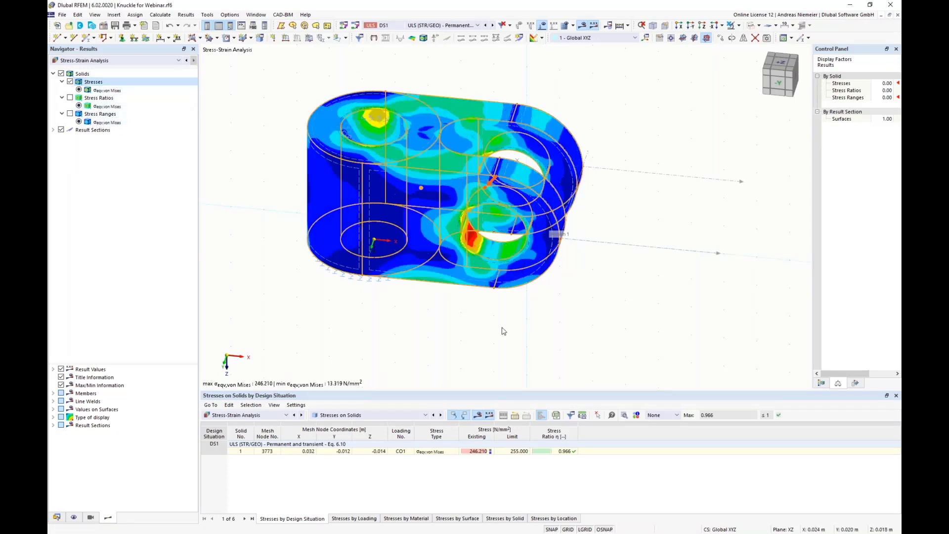
{"action": "middle_click_drag", "start_coordinate": [501, 331], "coordinate": [527, 272], "text": "ctrl"}
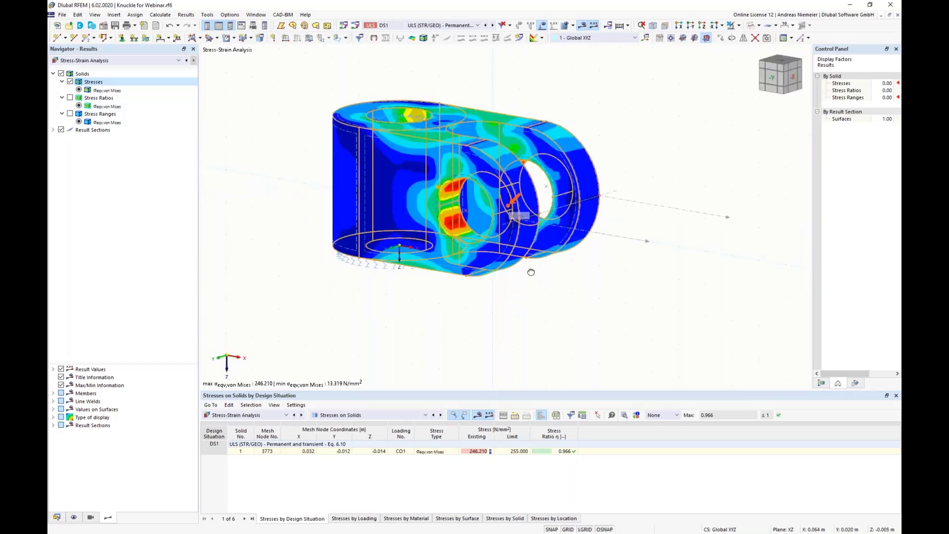
{"action": "scroll", "coordinate": [455, 225], "scroll_direction": "up", "scroll_amount": 4}
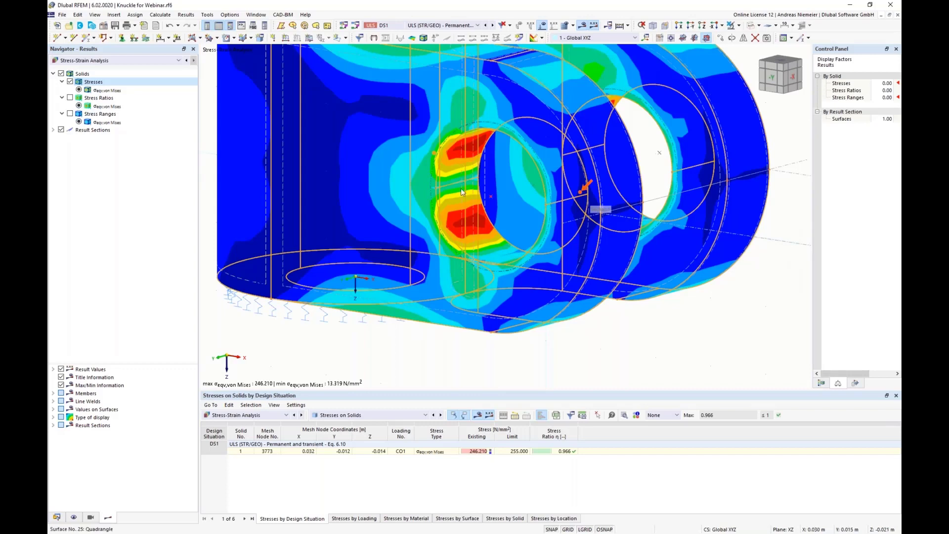
{"action": "left_click", "coordinate": [441, 25]}
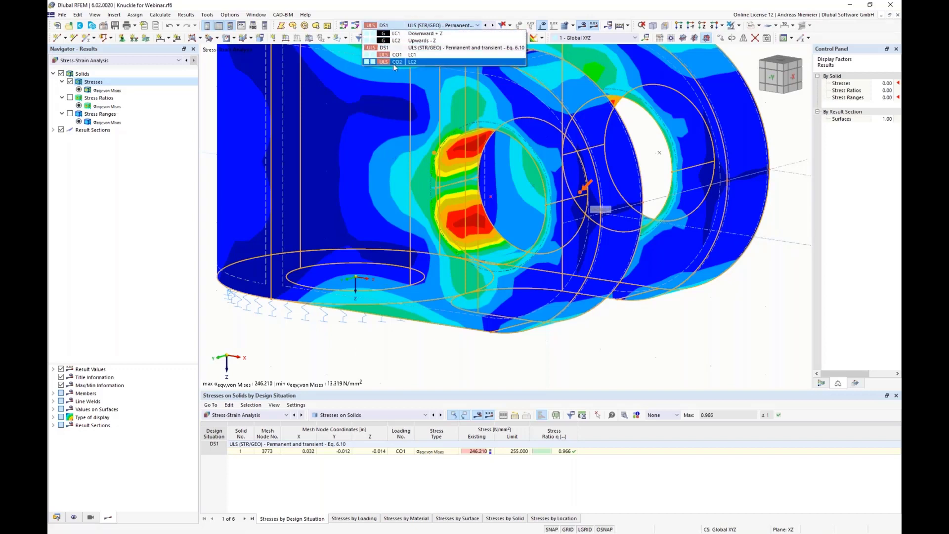
{"action": "left_click", "coordinate": [365, 377]}
{"action": "scroll", "coordinate": [420, 275], "scroll_direction": "down", "scroll_amount": 2}
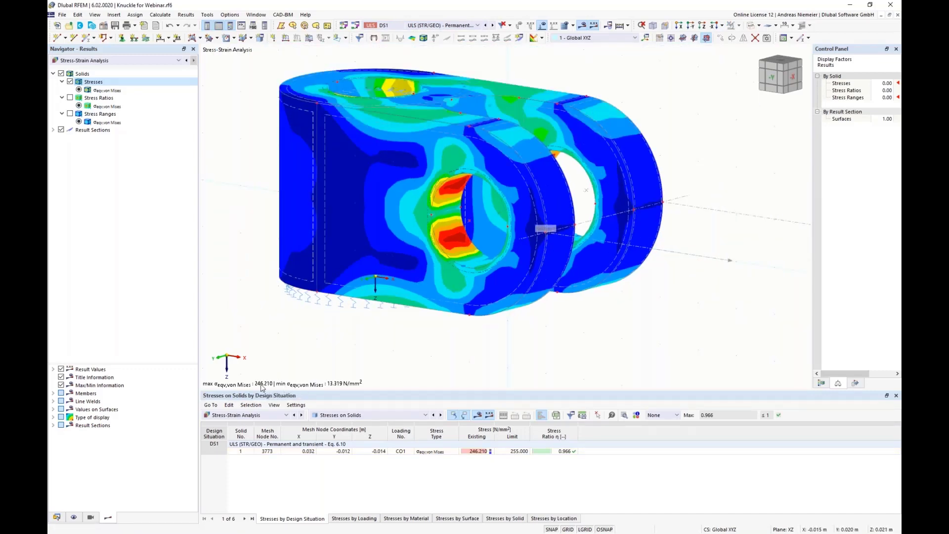
Display the von Mises stress ratios and inspect the existing stress, limit stress and ratio in the solid results table
{"action": "left_click", "coordinate": [70, 98]}
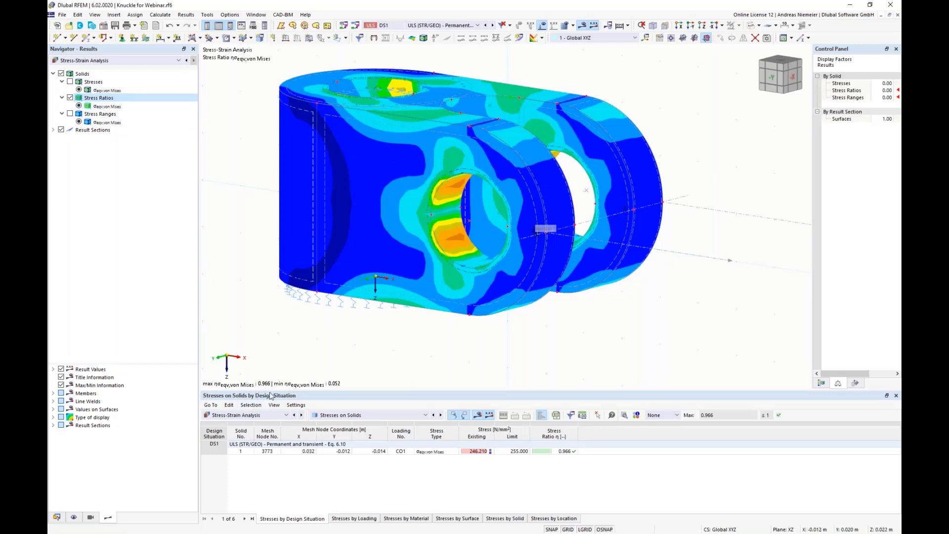
{"action": "left_click", "coordinate": [477, 451]}
{"action": "left_click", "coordinate": [519, 451]}
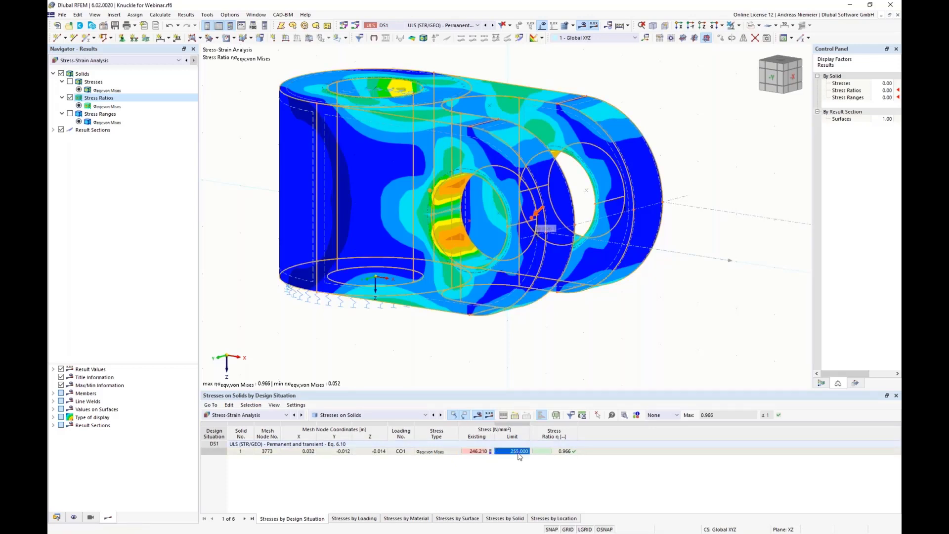
{"action": "left_click", "coordinate": [562, 452]}
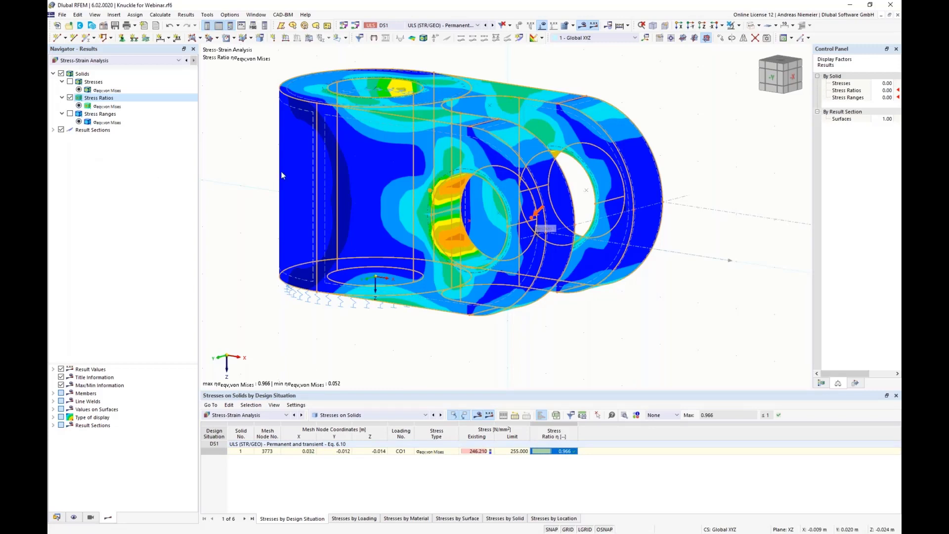
Display the von Mises stress ranges on the knuckle and inspect minimum, maximum and range in the Stress Ranges on Solids table
{"action": "left_click", "coordinate": [69, 114]}
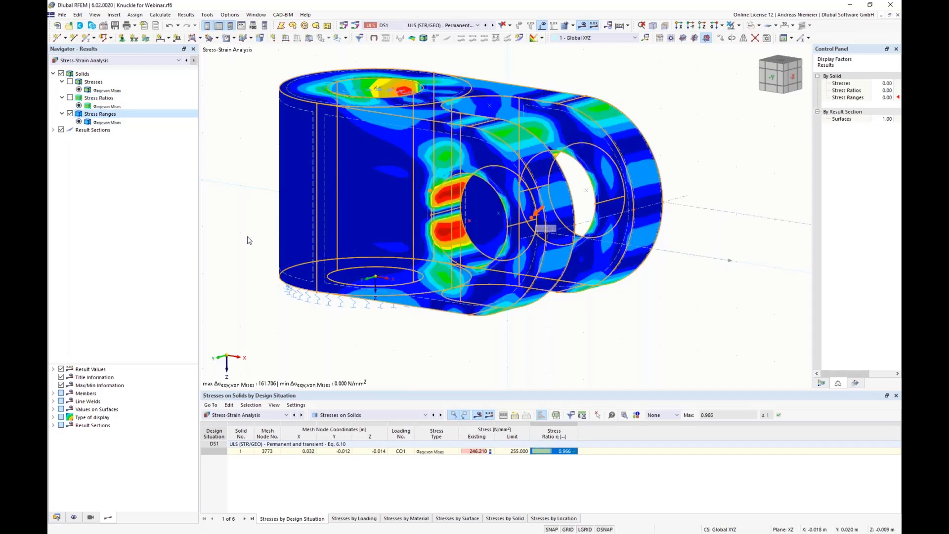
{"action": "left_click", "coordinate": [376, 415]}
{"action": "left_click", "coordinate": [378, 437]}
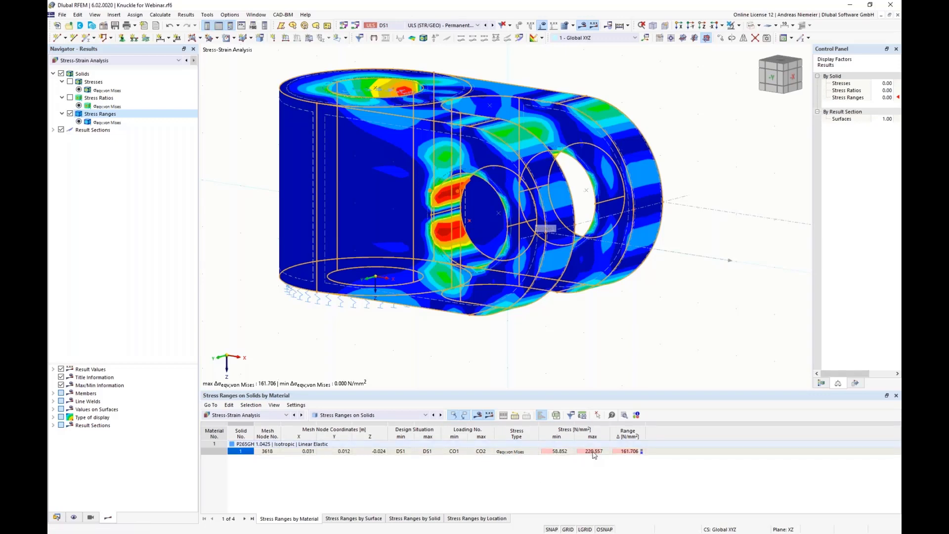
{"action": "left_click", "coordinate": [628, 451]}
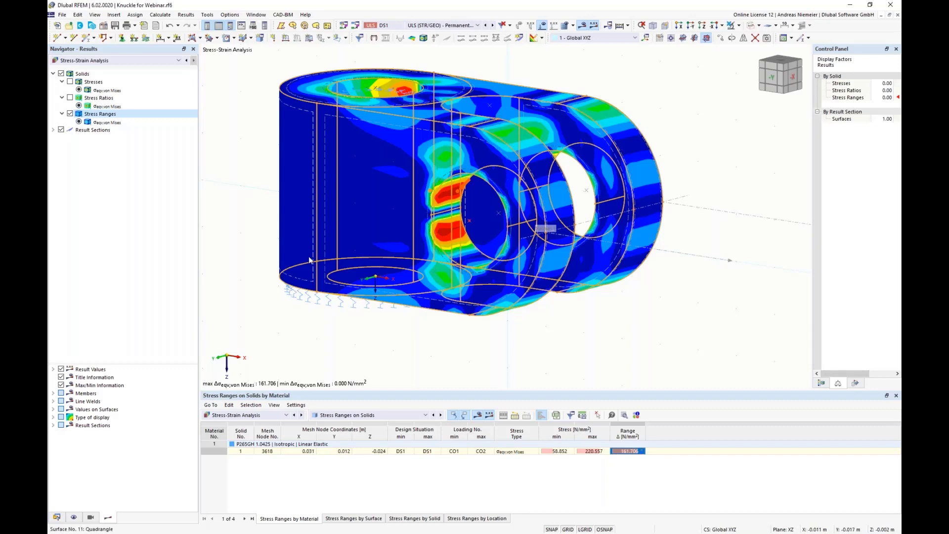
Look over the available result table categories and the list of load cases, design situation and load combinations
{"action": "left_click", "coordinate": [250, 417]}
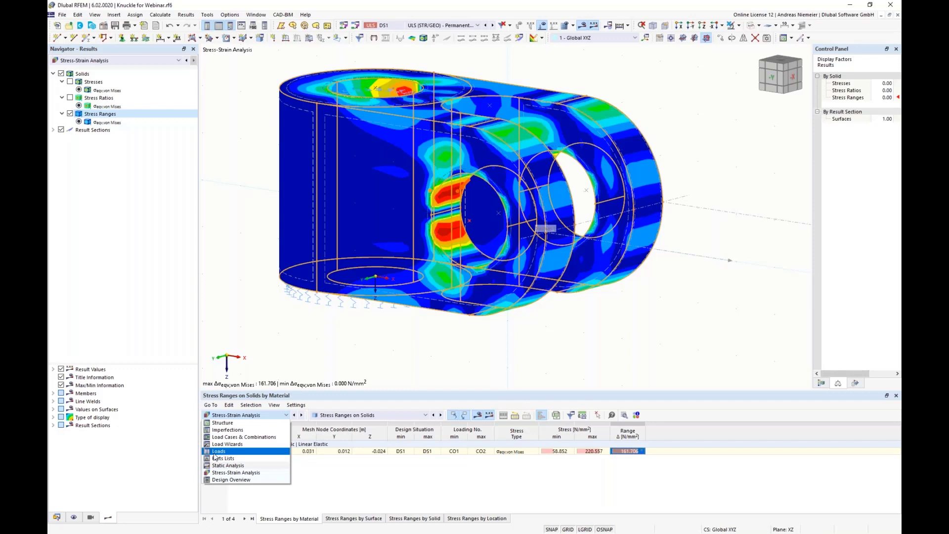
{"action": "left_click", "coordinate": [433, 26]}
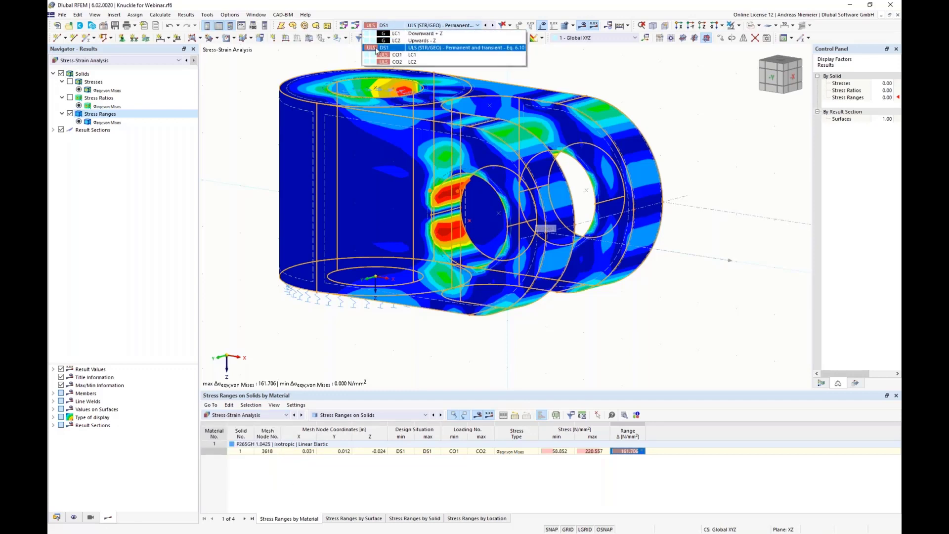
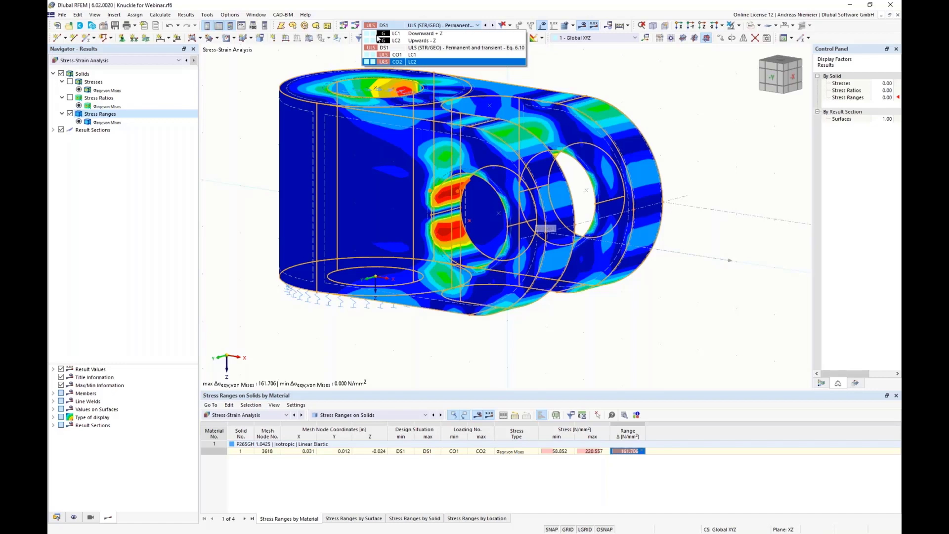
{"action": "left_click", "coordinate": [378, 40]}
Close the Knuckle for Webinar.rf6 model and return to the K5.rf6 plate connection model
{"action": "left_click", "coordinate": [62, 15]}
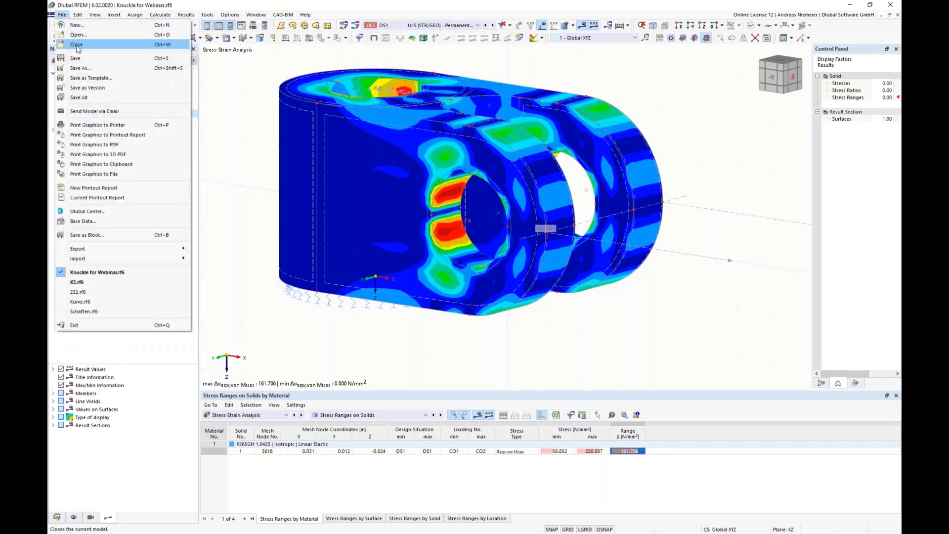
{"action": "left_click", "coordinate": [77, 44]}
{"action": "left_click", "coordinate": [509, 310]}
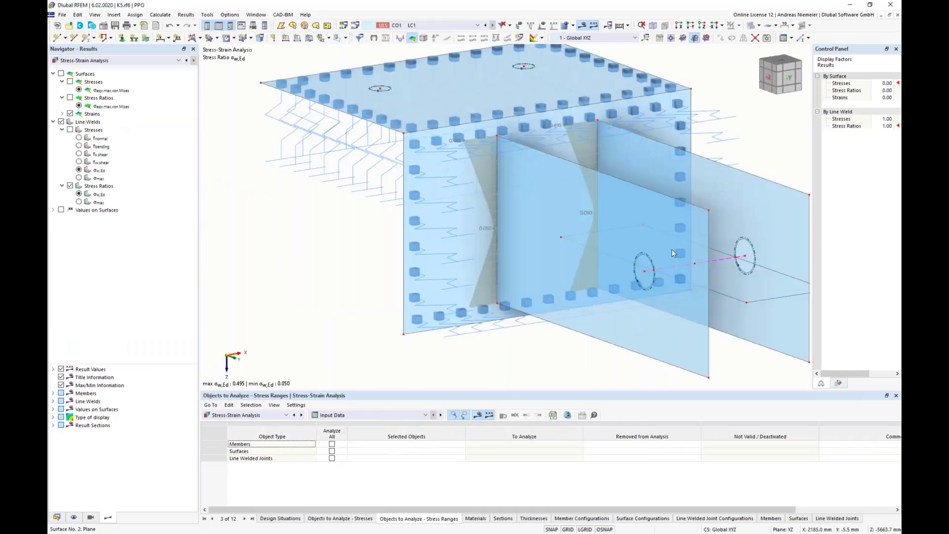
Hide the Types for Surfaces symbols in the K5 model and orient the view on the plates and their weld stress ratios
{"action": "middle_click_drag", "start_coordinate": [462, 191], "coordinate": [430, 205], "text": "ctrl"}
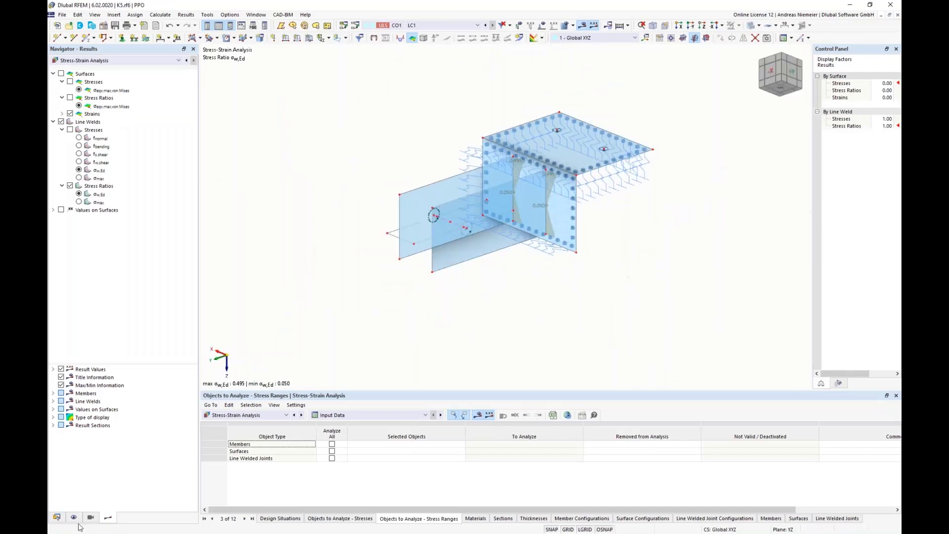
{"action": "left_click", "coordinate": [74, 516]}
{"action": "scroll", "coordinate": [136, 155], "scroll_direction": "up", "scroll_amount": 12}
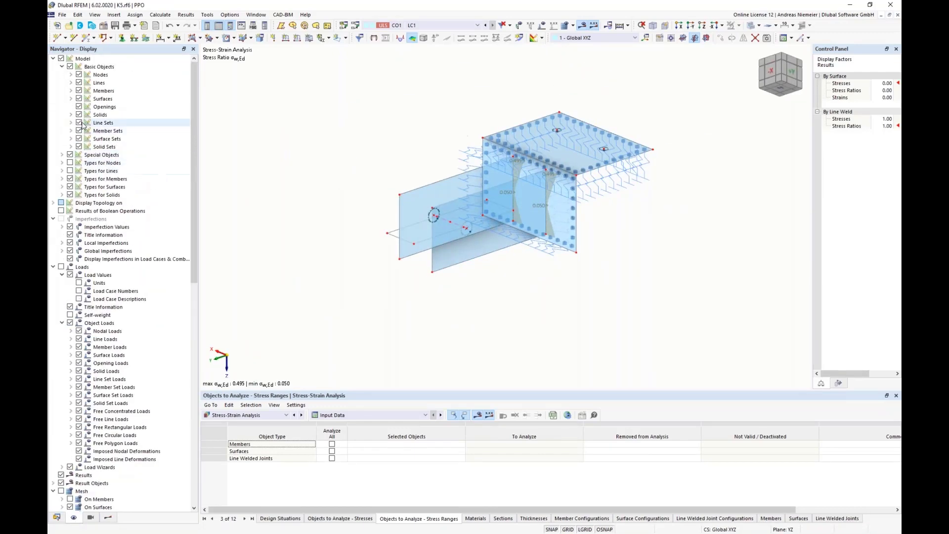
{"action": "left_click", "coordinate": [69, 187]}
{"action": "middle_click_drag", "start_coordinate": [494, 294], "coordinate": [432, 274], "text": "ctrl"}
{"action": "left_click", "coordinate": [653, 26]}
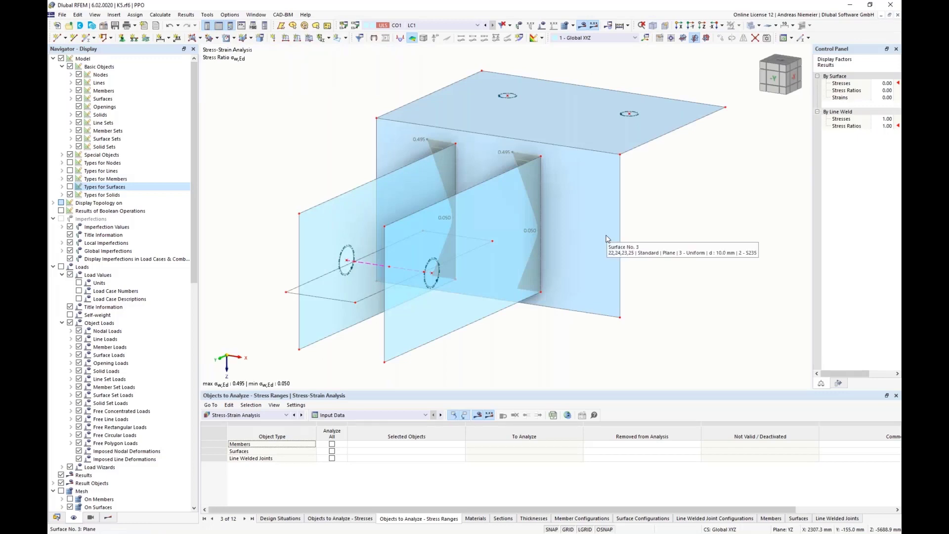
Create a new printout report named Stress Check
{"action": "left_click", "coordinate": [57, 516]}
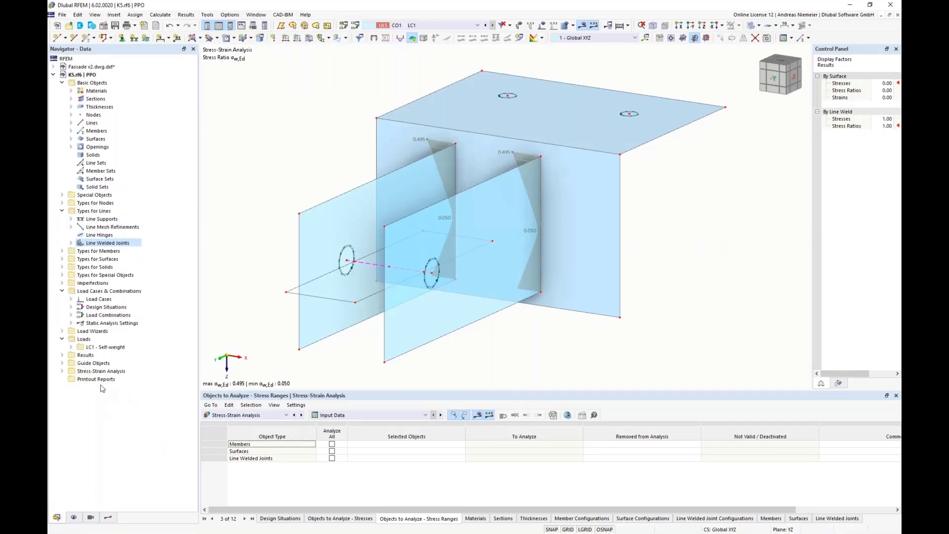
{"action": "right_click", "coordinate": [104, 381]}
{"action": "left_click", "coordinate": [134, 388]}
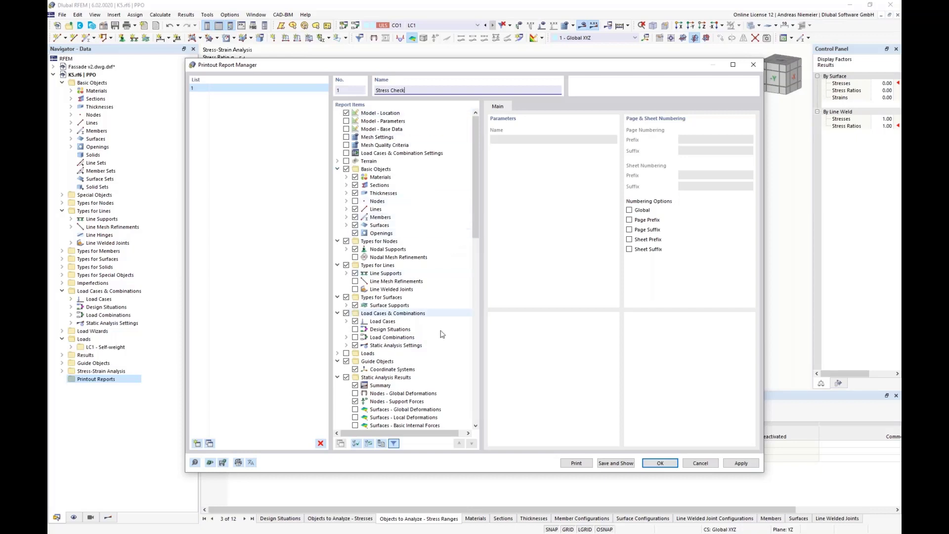
Deselect all report items and collapse the report item tree
{"action": "left_click", "coordinate": [359, 444]}
{"action": "left_click", "coordinate": [368, 443]}
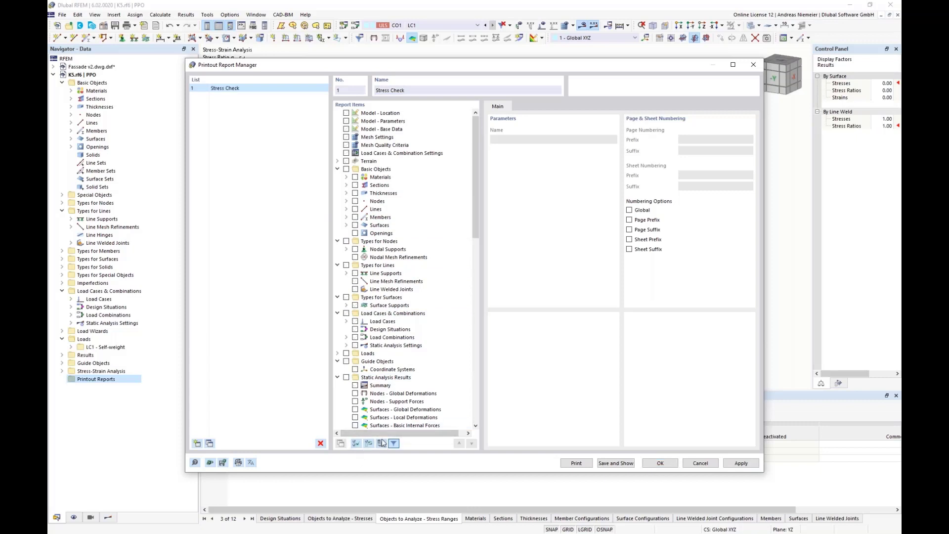
{"action": "right_click", "coordinate": [445, 232]}
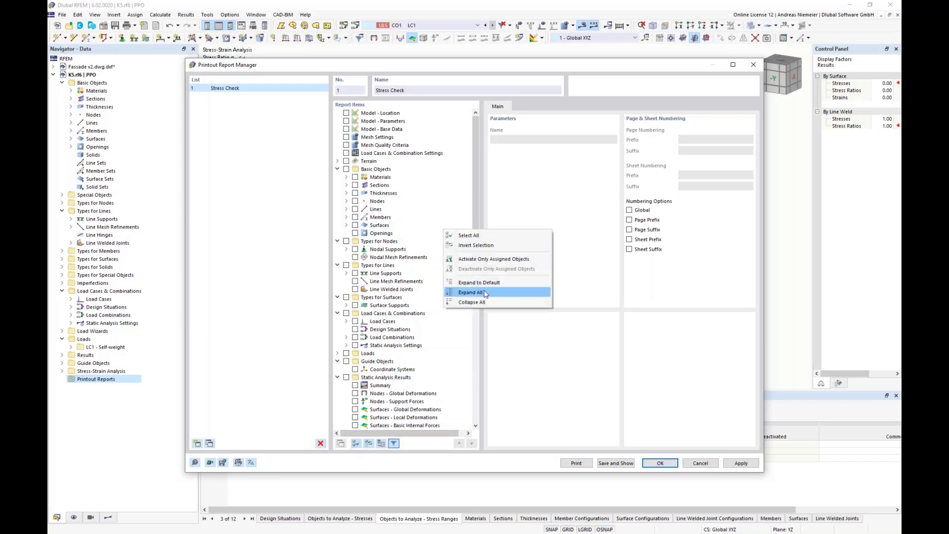
{"action": "left_click", "coordinate": [484, 302]}
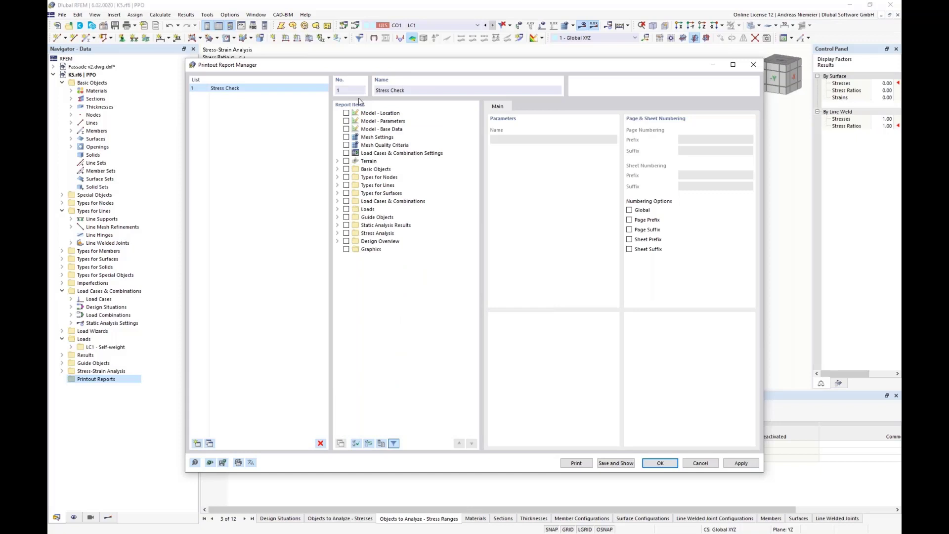
Include only Line Welded Joints from the Types for Lines chapter in the report
{"action": "left_click", "coordinate": [337, 170]}
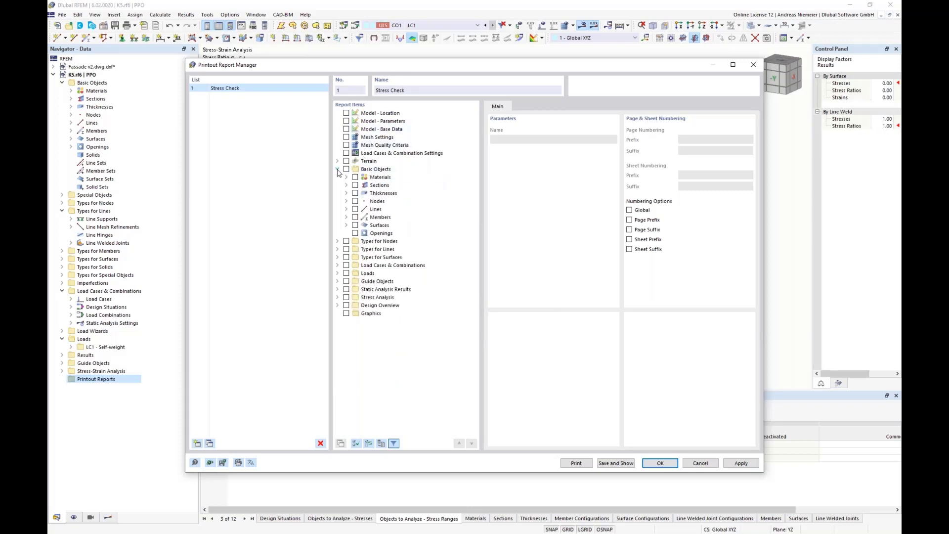
{"action": "left_click", "coordinate": [338, 169]}
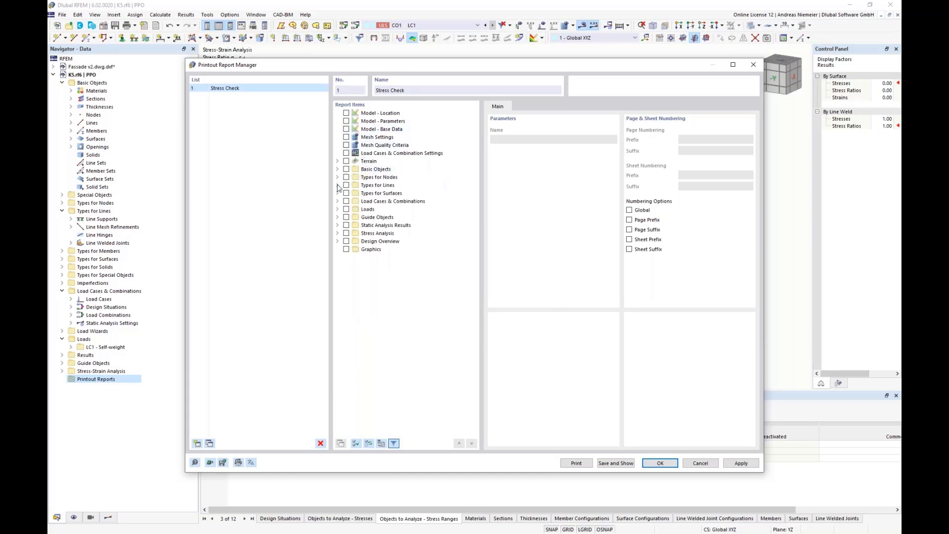
{"action": "left_click", "coordinate": [338, 185]}
{"action": "left_click", "coordinate": [355, 209]}
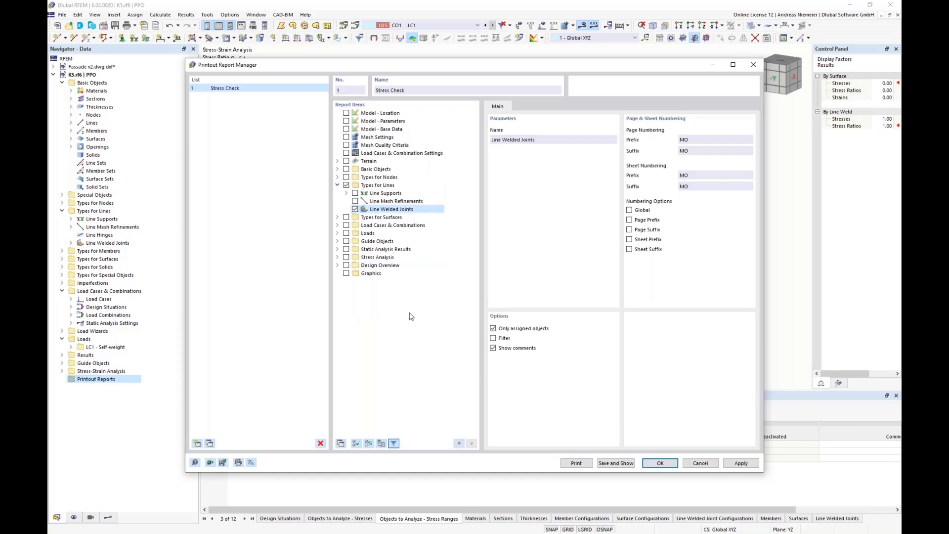
Add the Stress Analysis chapter with stress objects to analyze, design situations, materials, thicknesses, surface configurations and line welded joint configurations
{"action": "left_click", "coordinate": [346, 257]}
{"action": "left_click", "coordinate": [338, 257]}
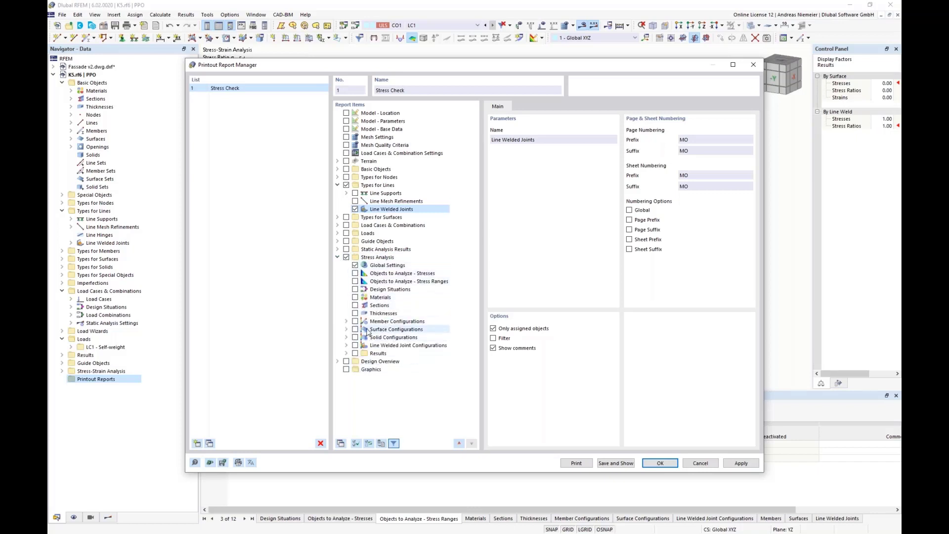
{"action": "left_click", "coordinate": [355, 273]}
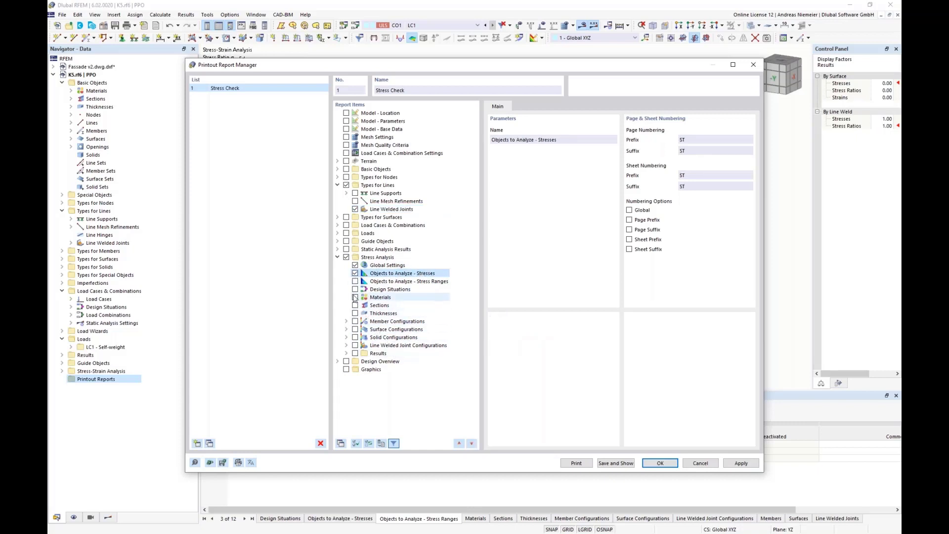
{"action": "left_click", "coordinate": [354, 289]}
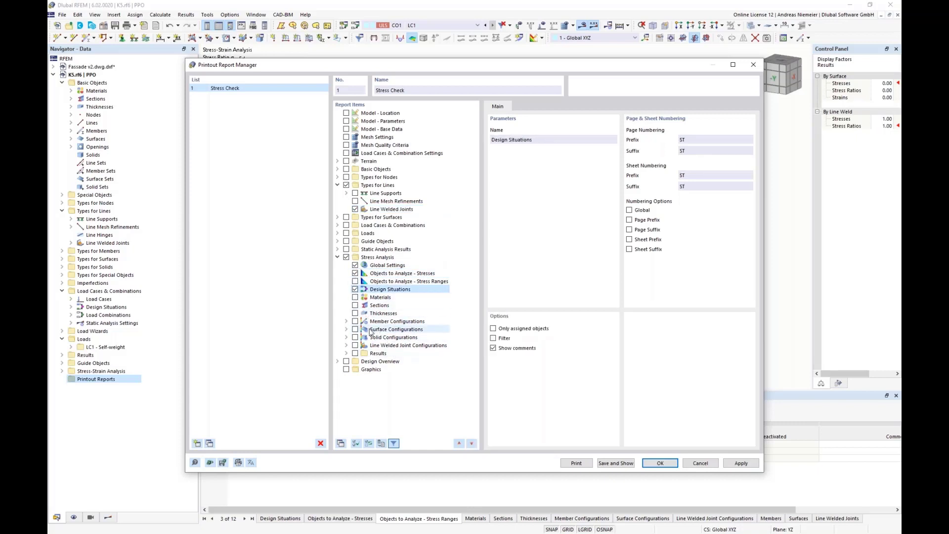
{"action": "left_click", "coordinate": [355, 297]}
{"action": "left_click", "coordinate": [355, 314]}
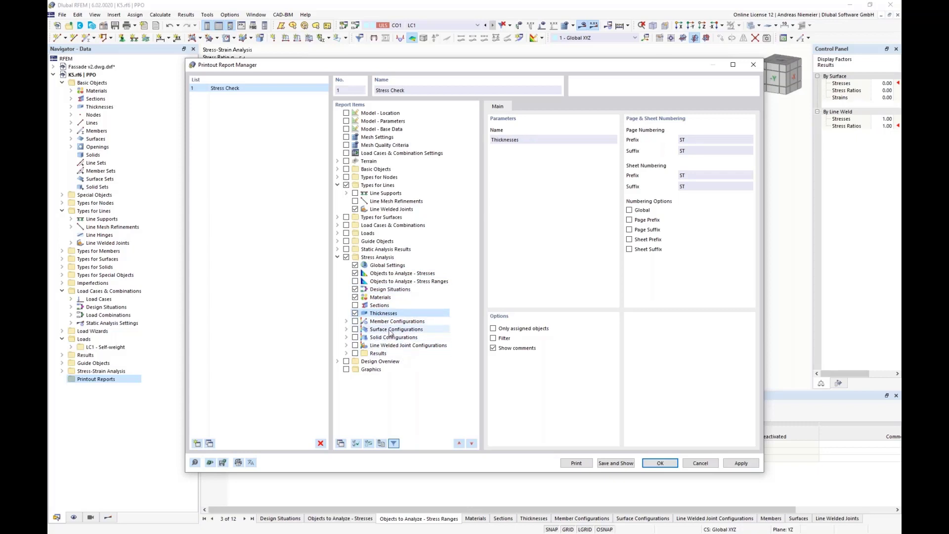
{"action": "left_click", "coordinate": [355, 329]}
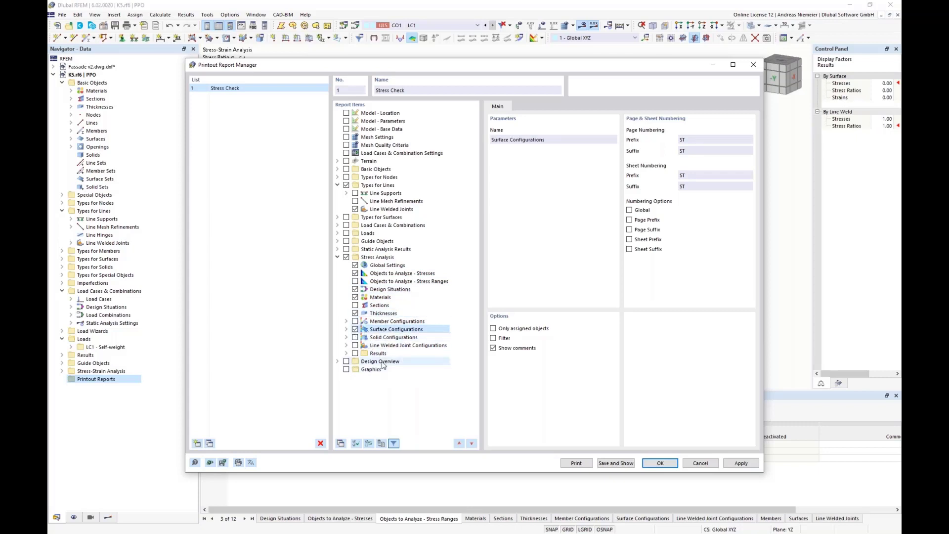
{"action": "left_click", "coordinate": [355, 345]}
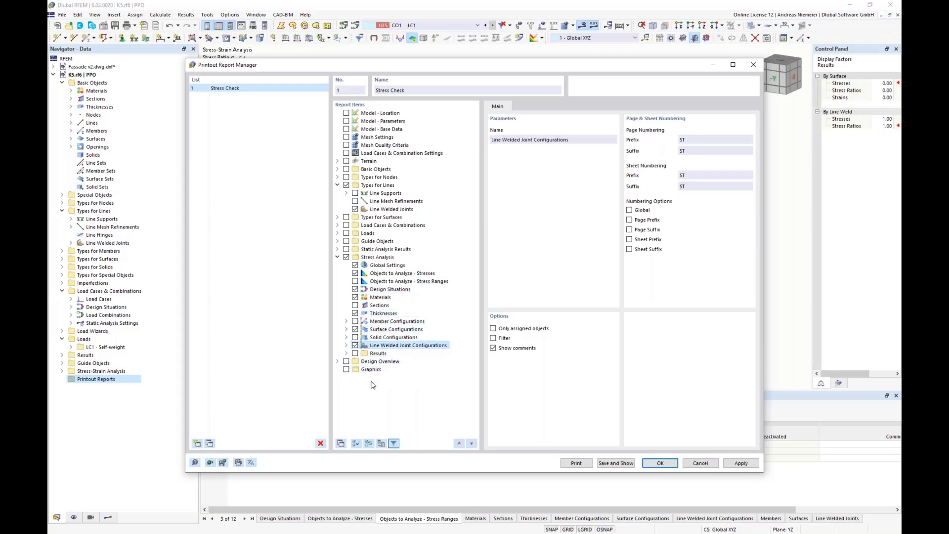
Add Stresses on Surfaces by Surface and Stresses in Line Welds by Line as report results, and save and show the report
{"action": "left_click", "coordinate": [346, 353]}
{"action": "left_click", "coordinate": [355, 353]}
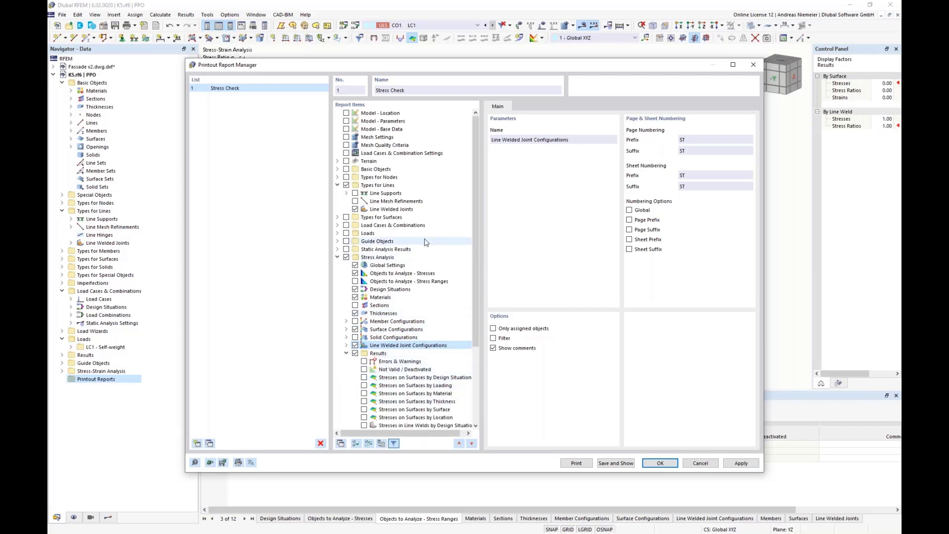
{"action": "scroll", "coordinate": [426, 243], "scroll_direction": "down", "scroll_amount": 4}
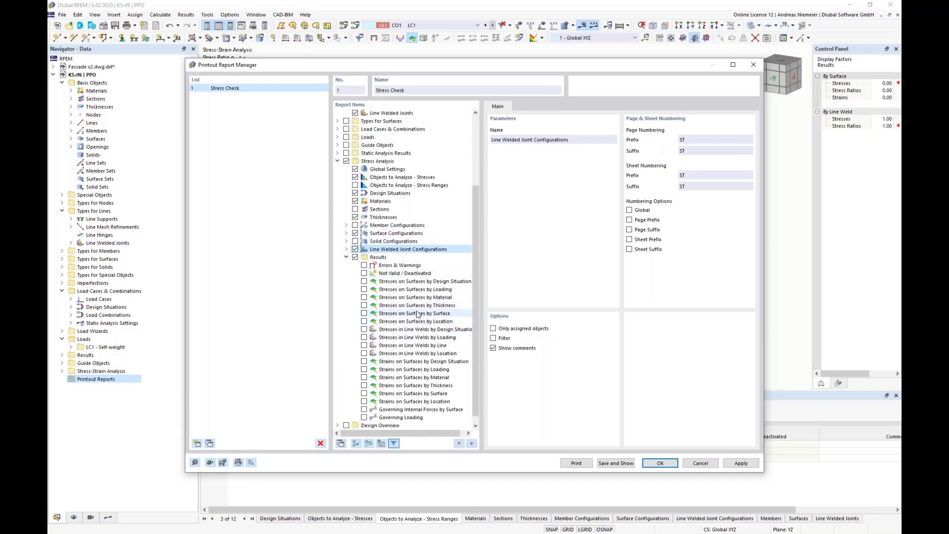
{"action": "left_click", "coordinate": [364, 314]}
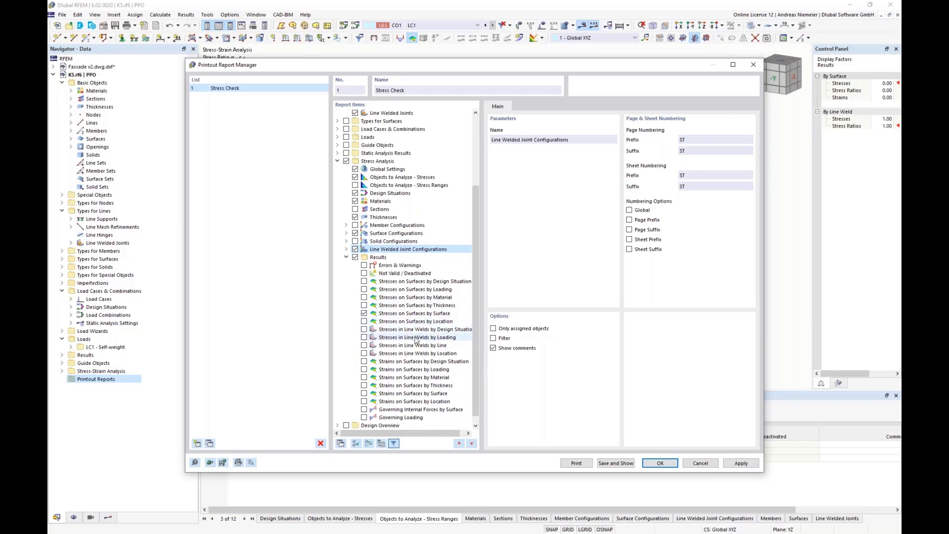
{"action": "left_click", "coordinate": [364, 345]}
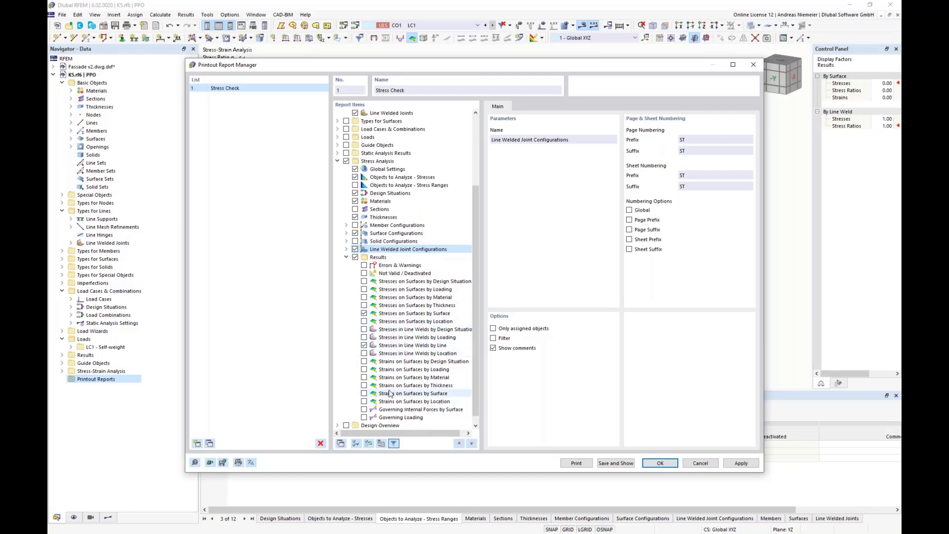
{"action": "left_click", "coordinate": [621, 465]}
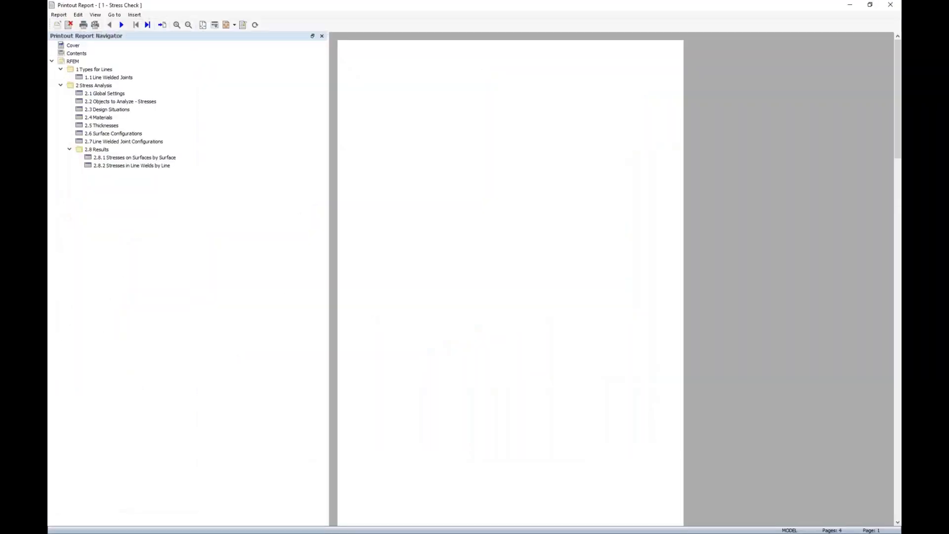
Read through the generated report from the cover and contents pages to the line welded joints, global settings and materials tables
{"action": "scroll", "coordinate": [517, 260], "scroll_direction": "down", "scroll_amount": 5}
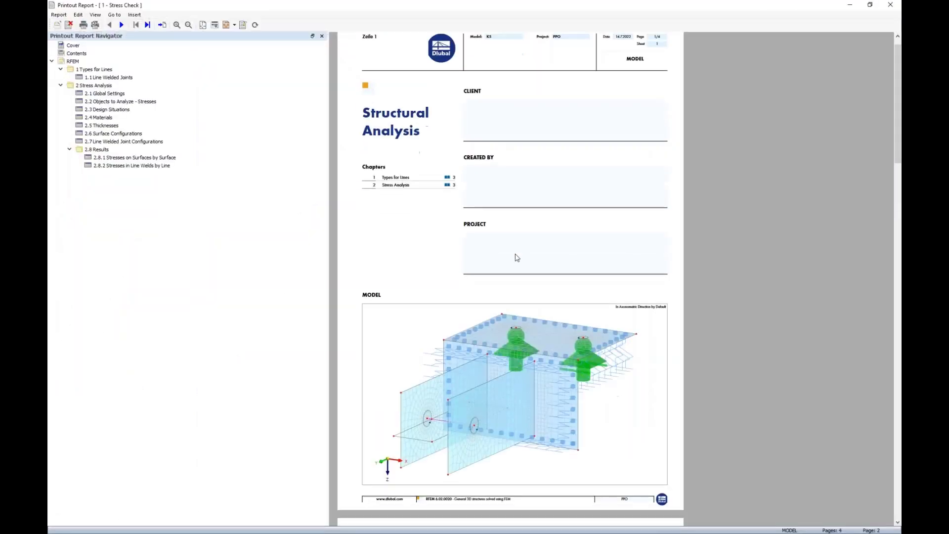
{"action": "scroll", "coordinate": [521, 292], "scroll_direction": "up", "scroll_amount": 3}
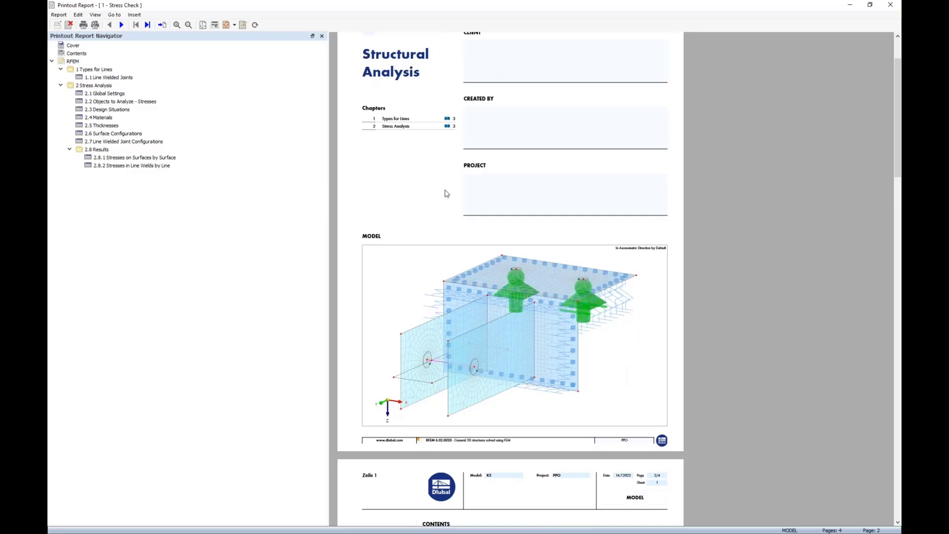
{"action": "scroll", "coordinate": [470, 217], "scroll_direction": "up", "scroll_amount": 2}
{"action": "scroll", "coordinate": [524, 277], "scroll_direction": "down", "scroll_amount": 15}
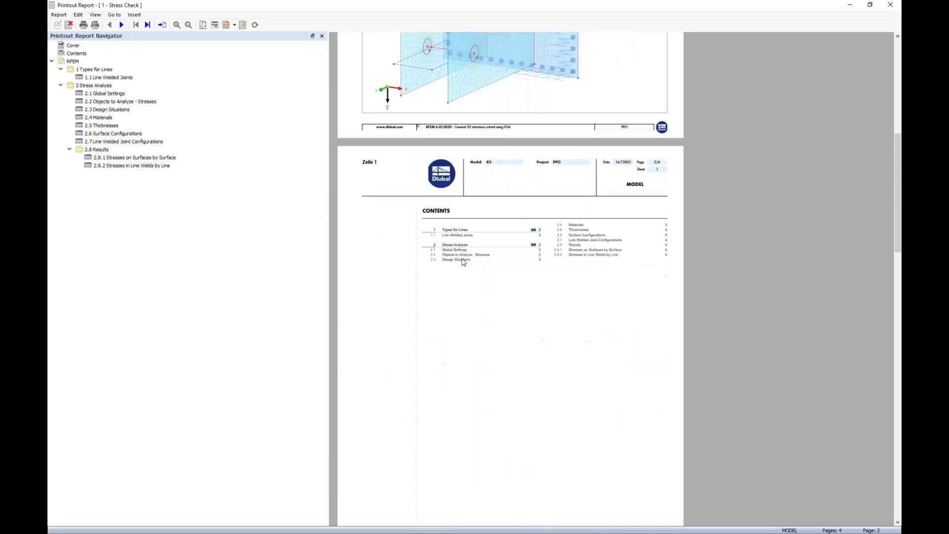
{"action": "scroll", "coordinate": [525, 291], "scroll_direction": "down", "scroll_amount": 10}
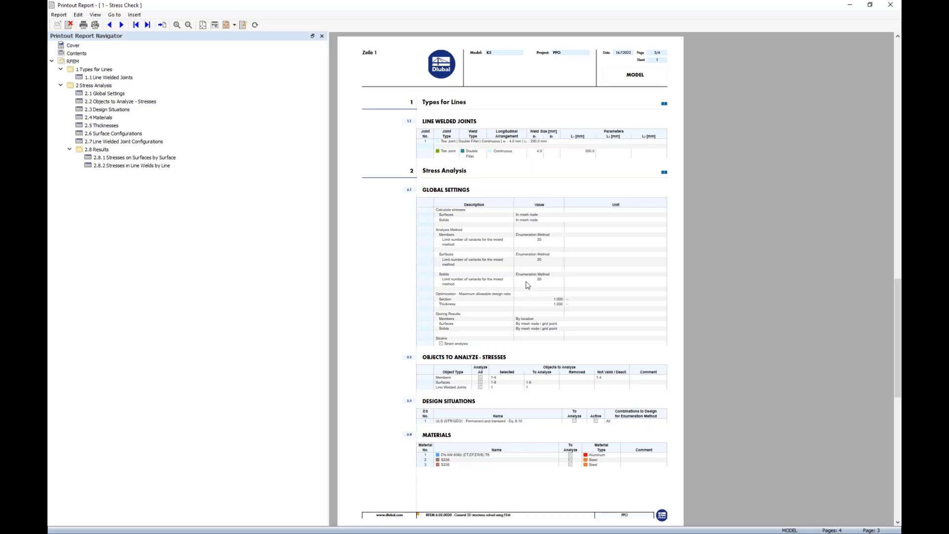
{"action": "scroll", "coordinate": [436, 173], "scroll_direction": "down", "scroll_amount": 4}
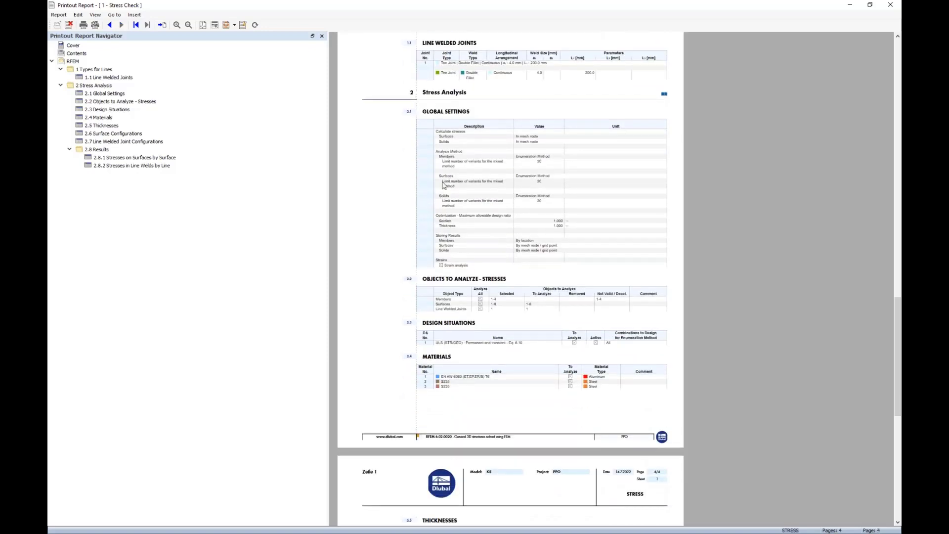
Read the report's thicknesses, surface and line welded joint configurations, and the stresses on surfaces
{"action": "scroll", "coordinate": [451, 168], "scroll_direction": "down", "scroll_amount": 2}
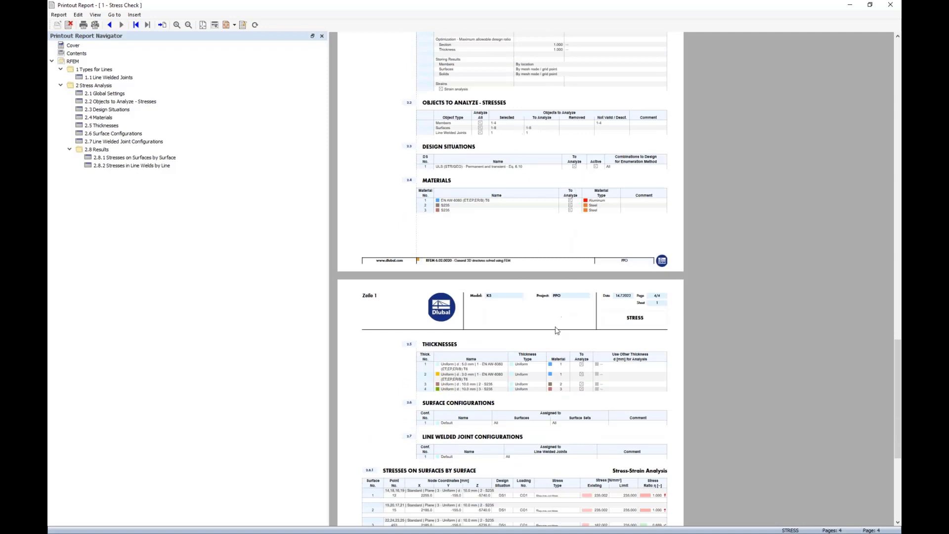
{"action": "scroll", "coordinate": [499, 368], "scroll_direction": "down", "scroll_amount": 4}
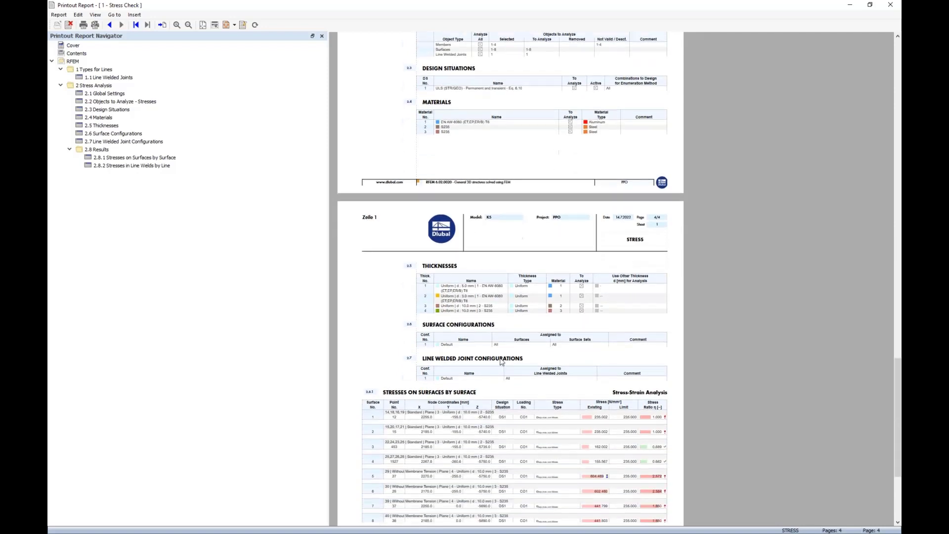
{"action": "scroll", "coordinate": [499, 368], "scroll_direction": "down", "scroll_amount": 1}
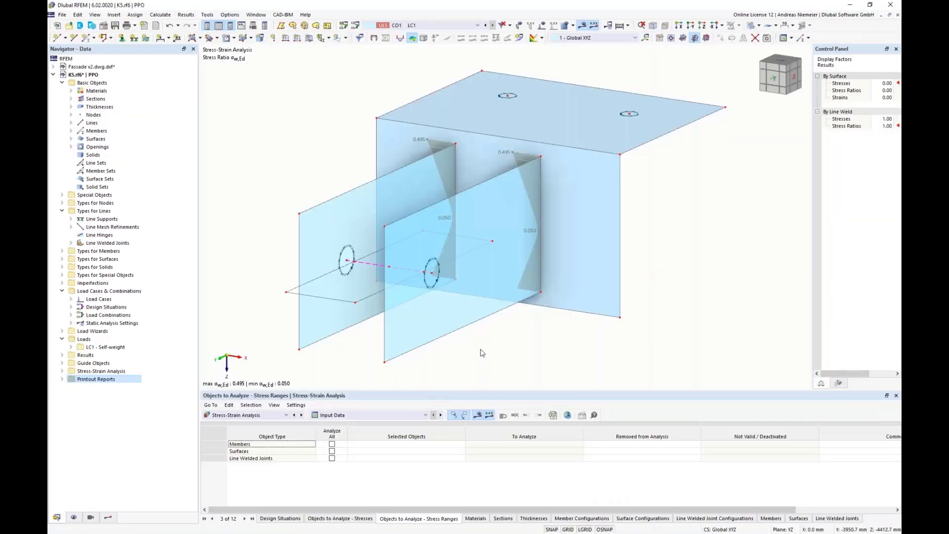
Display the surface stress ratios instead of the line weld and strain results, showing only surfaces with Standard stiffness type
{"action": "left_click", "coordinate": [108, 518]}
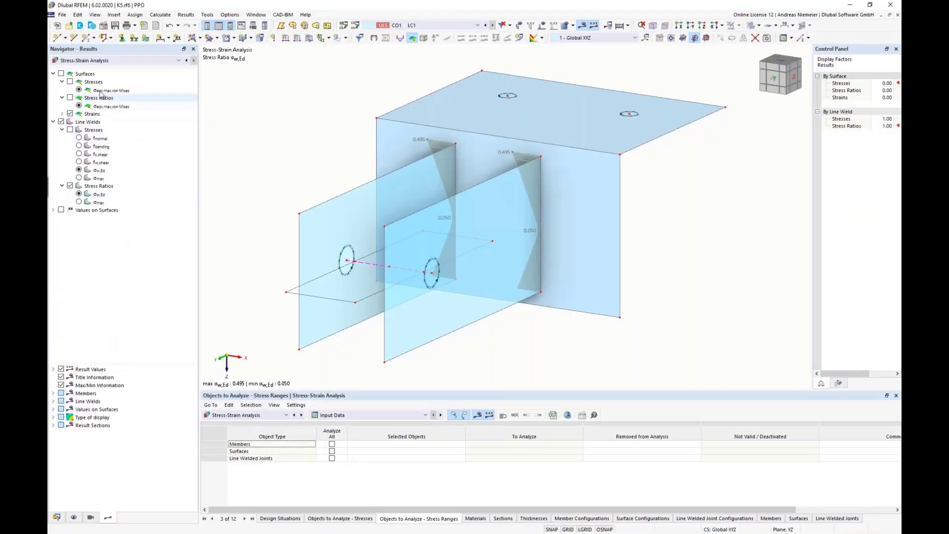
{"action": "left_click", "coordinate": [61, 121]}
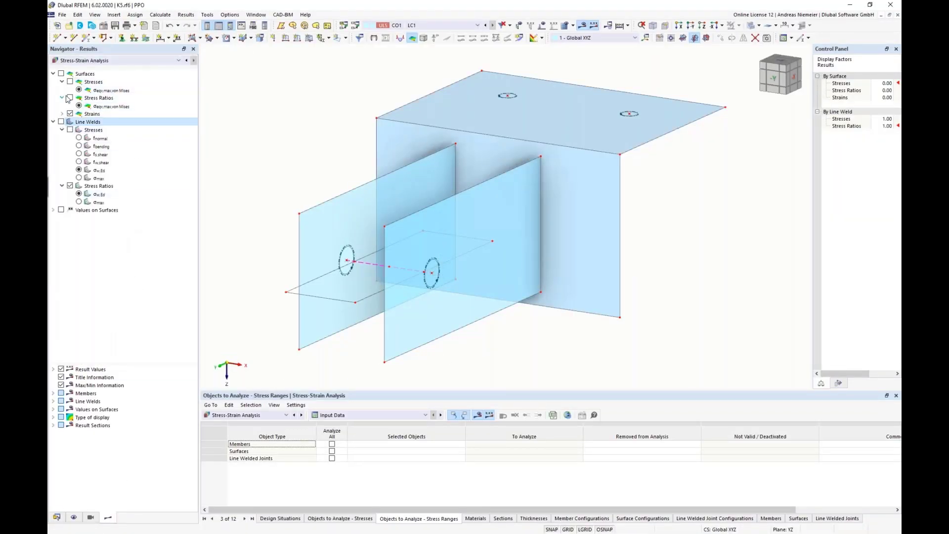
{"action": "left_click", "coordinate": [60, 73]}
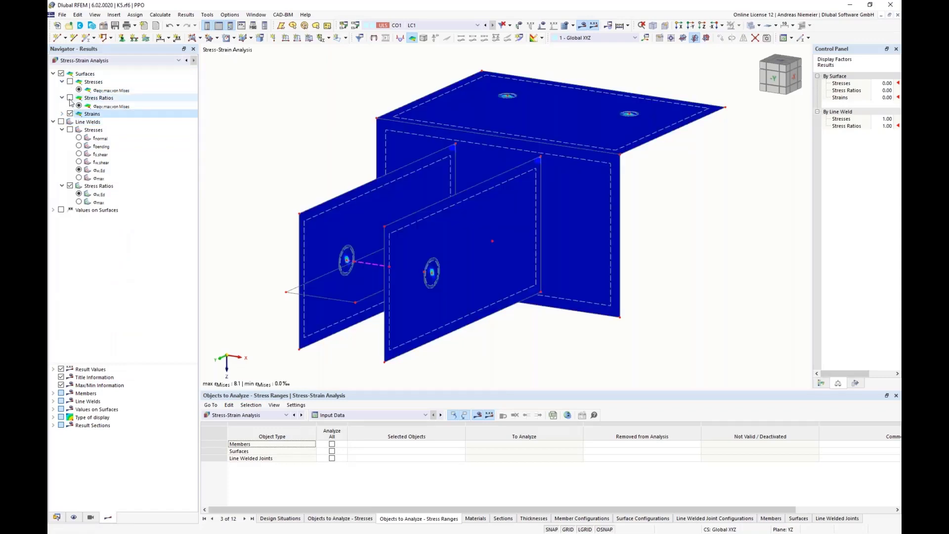
{"action": "left_click", "coordinate": [70, 97]}
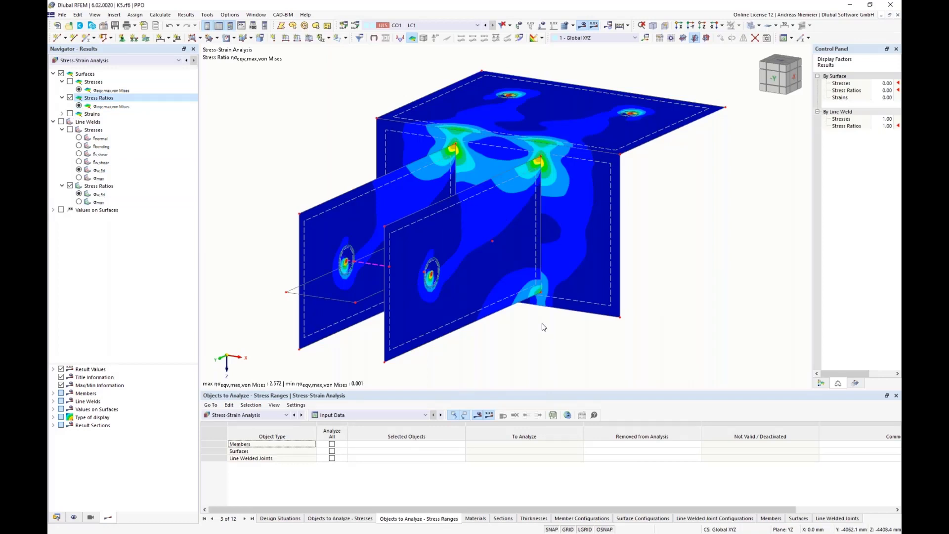
{"action": "left_click", "coordinate": [91, 518]}
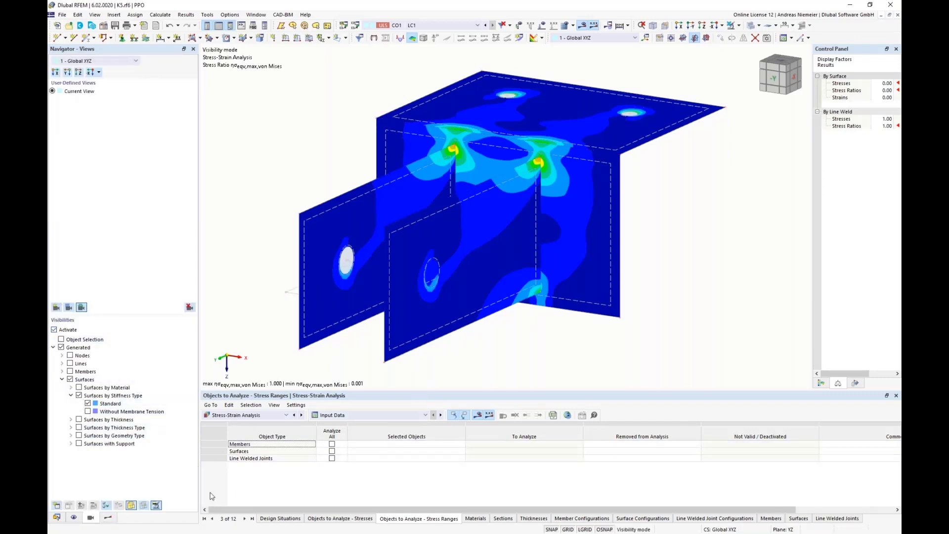
Enable the gray zone for the isobands with a 10 % limit and show the color scale of the surface stress ratios
{"action": "left_click", "coordinate": [110, 519]}
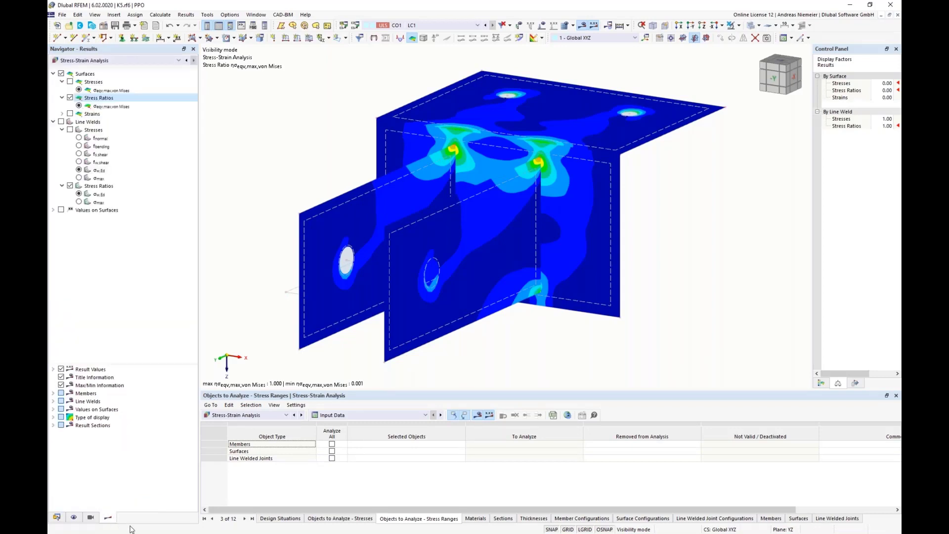
{"action": "left_click", "coordinate": [53, 417]}
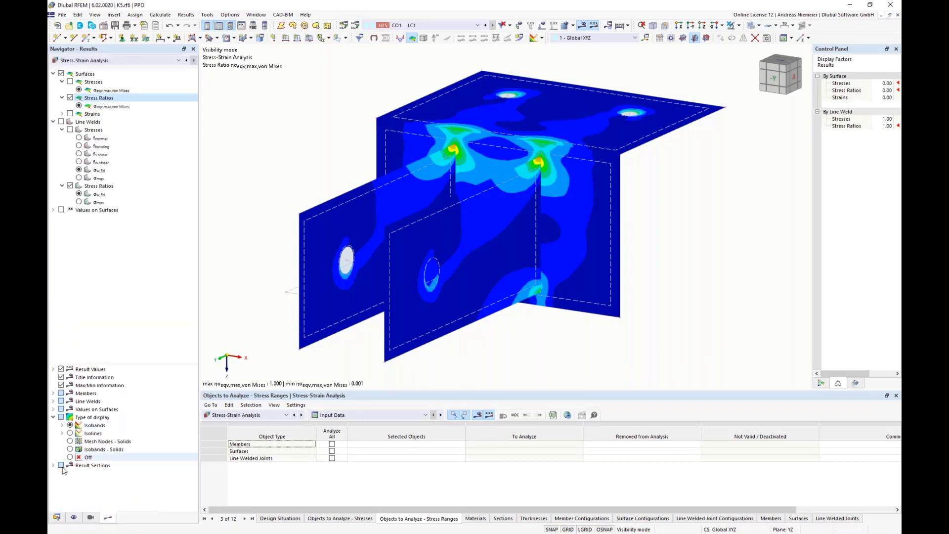
{"action": "left_click", "coordinate": [62, 425]}
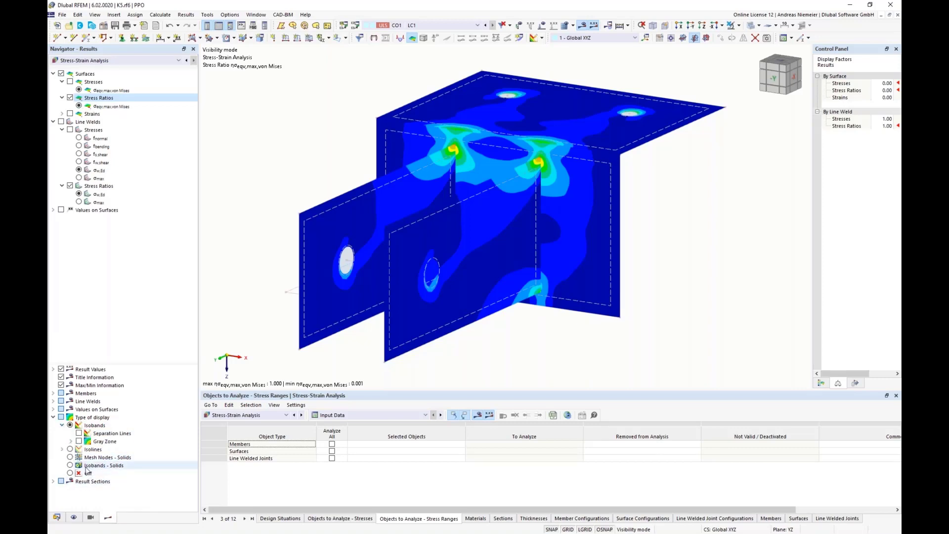
{"action": "left_click", "coordinate": [79, 441]}
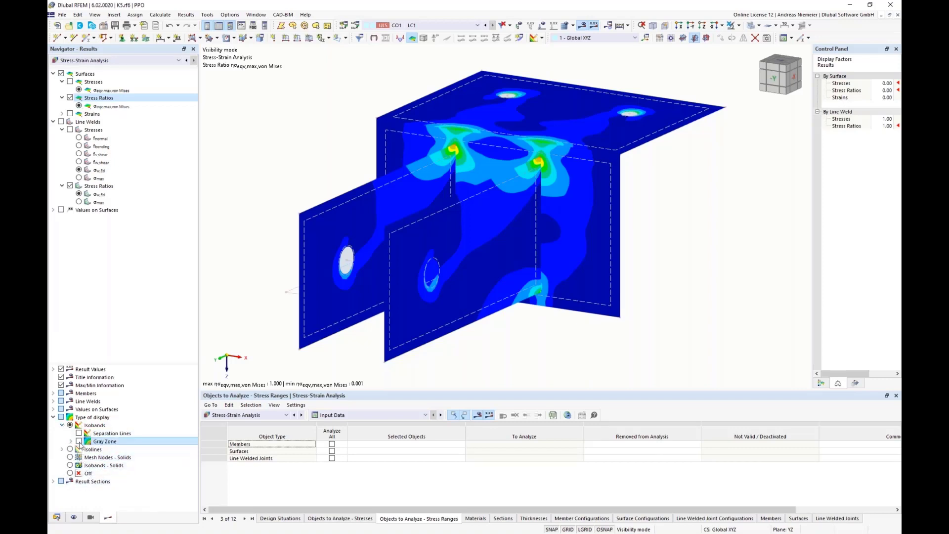
{"action": "left_click", "coordinate": [71, 441]}
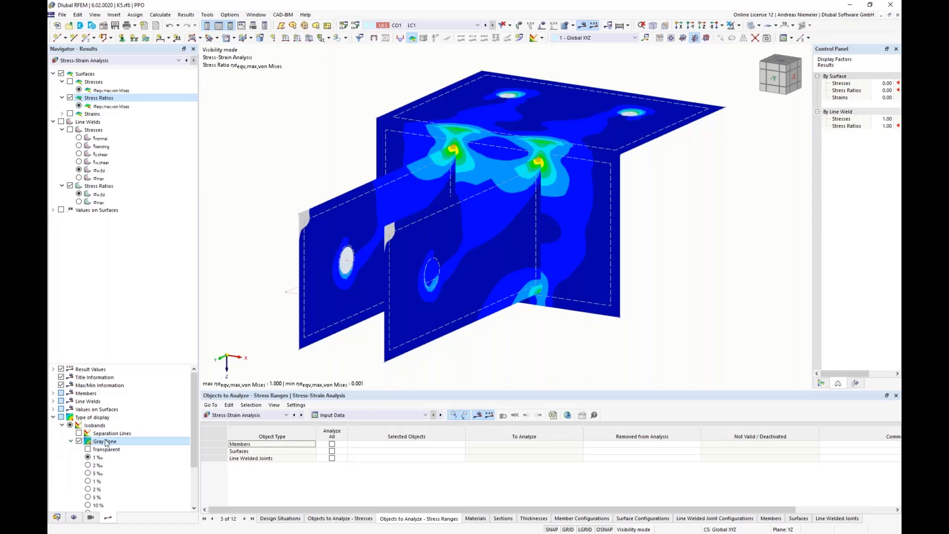
{"action": "scroll", "coordinate": [142, 428], "scroll_direction": "down", "scroll_amount": 2}
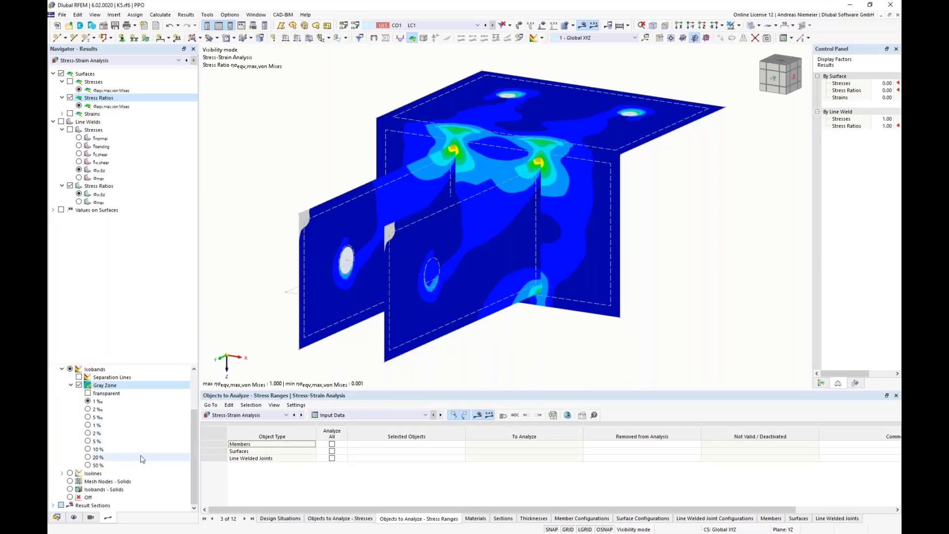
{"action": "left_click", "coordinate": [820, 384]}
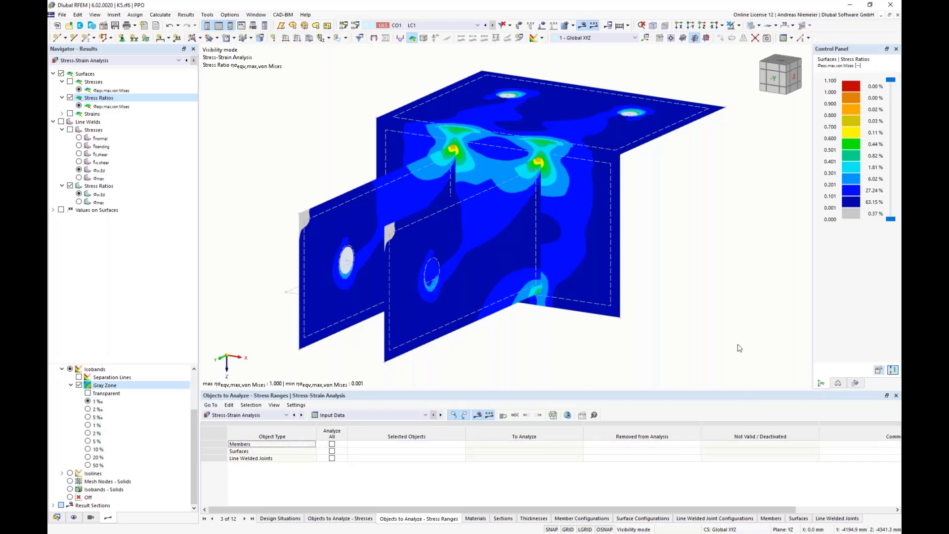
{"action": "left_click", "coordinate": [88, 417]}
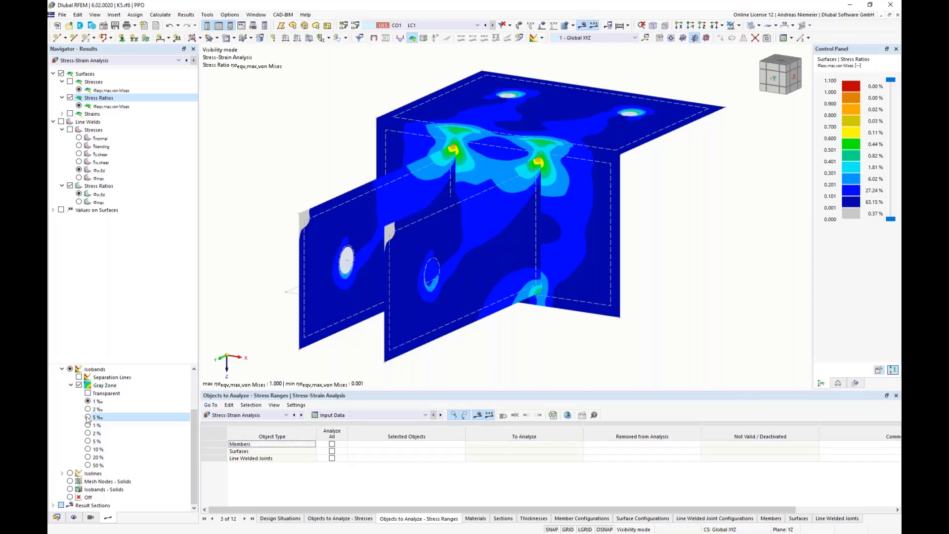
{"action": "left_click", "coordinate": [88, 448]}
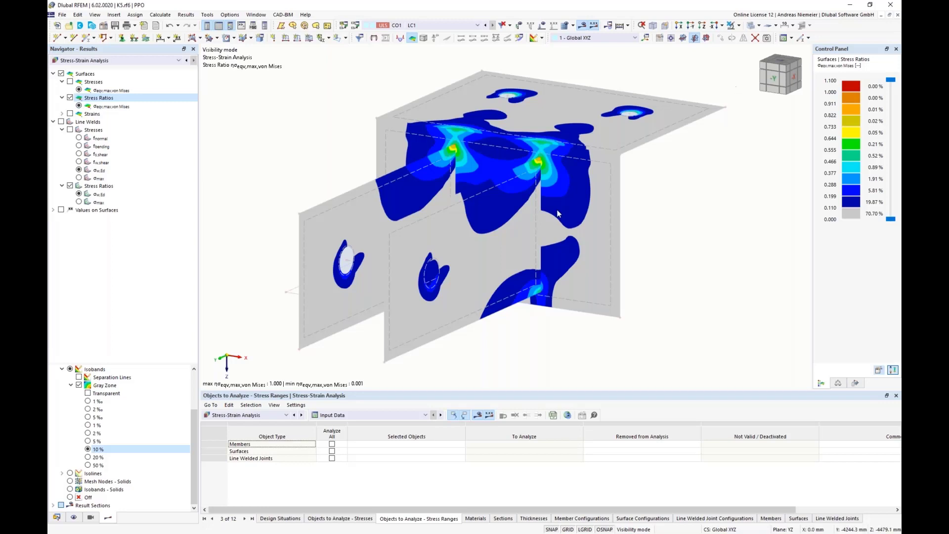
Try the transparent gray zone on the stress ratio isobands and turn the transparency off again
{"action": "left_click", "coordinate": [88, 394]}
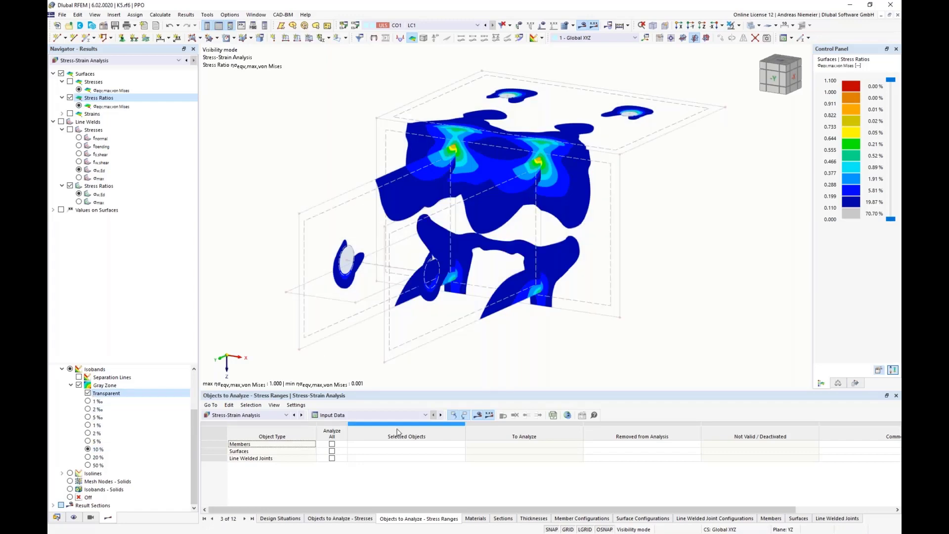
{"action": "middle_click_drag", "start_coordinate": [702, 252], "coordinate": [376, 257], "text": "ctrl"}
{"action": "left_click", "coordinate": [91, 394]}
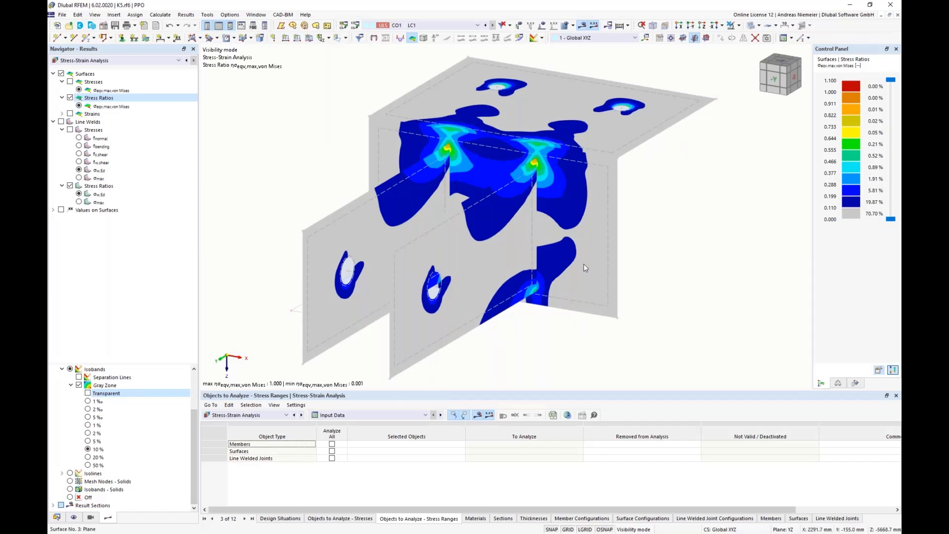
Send the surface stress ratio graphic to the Stress Check report as a window-filling image with 3D picture in PDF
{"action": "scroll", "coordinate": [591, 276], "scroll_direction": "down", "scroll_amount": 2}
{"action": "middle_click_drag", "start_coordinate": [590, 276], "coordinate": [463, 268], "text": "ctrl"}
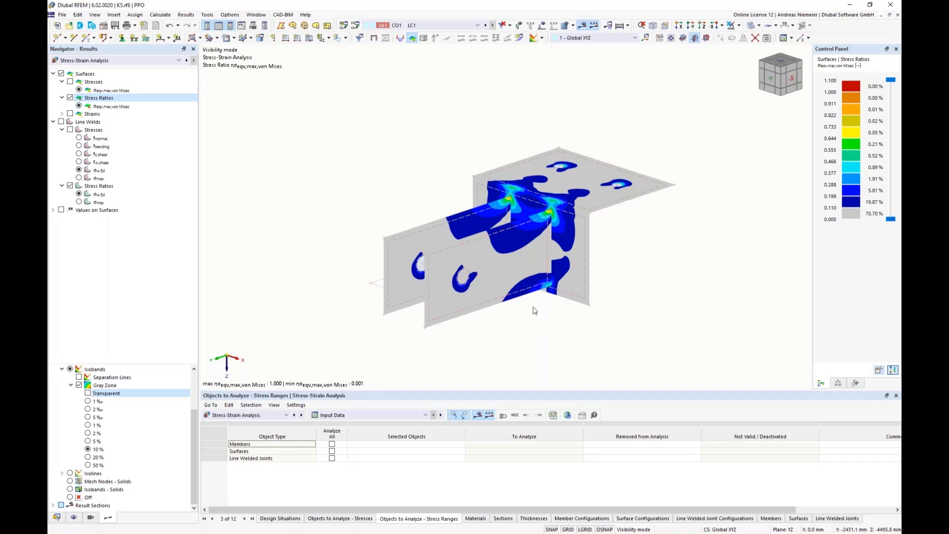
{"action": "middle_click_drag", "start_coordinate": [535, 101], "coordinate": [509, 100]}
{"action": "scroll", "coordinate": [498, 99], "scroll_direction": "up", "scroll_amount": 1}
{"action": "scroll", "coordinate": [373, 154], "scroll_direction": "up", "scroll_amount": 1}
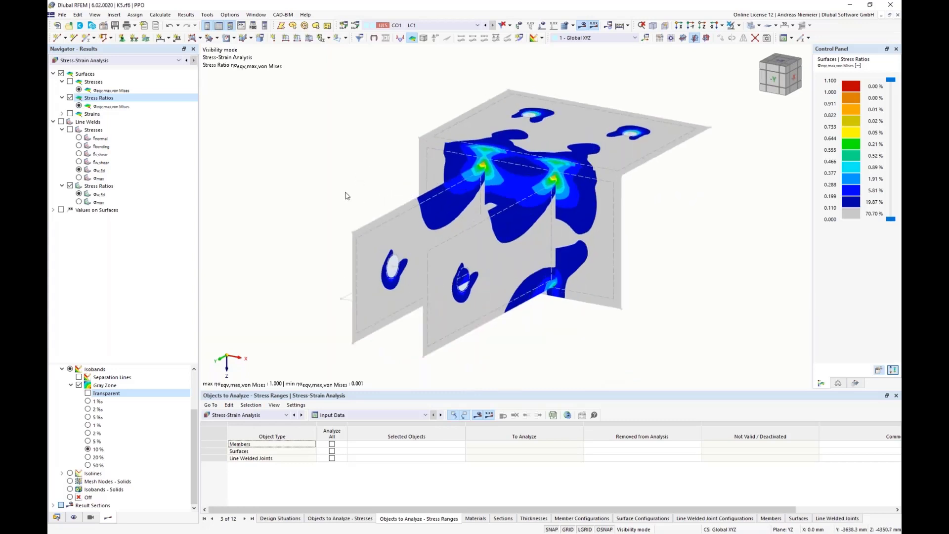
{"action": "left_click", "coordinate": [135, 26]}
{"action": "left_click", "coordinate": [149, 47]}
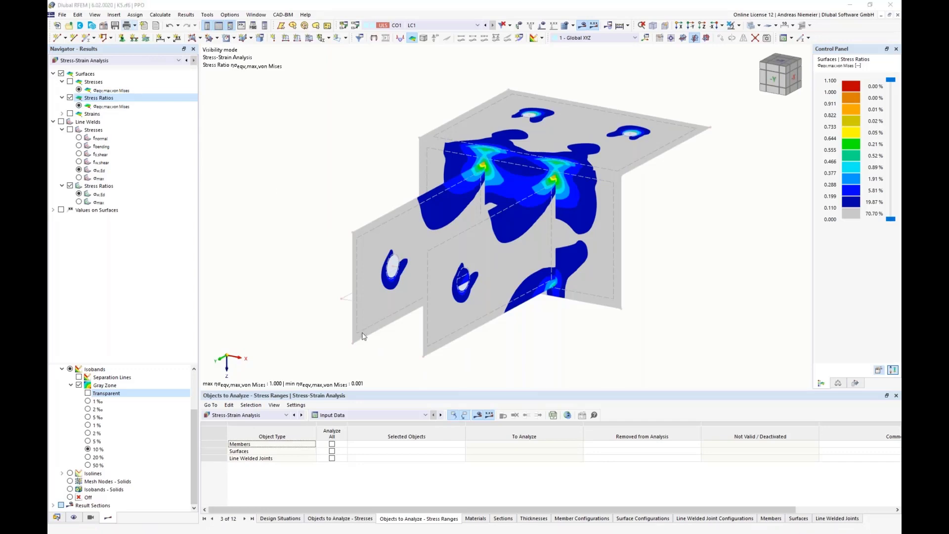
{"action": "left_click", "coordinate": [267, 155]}
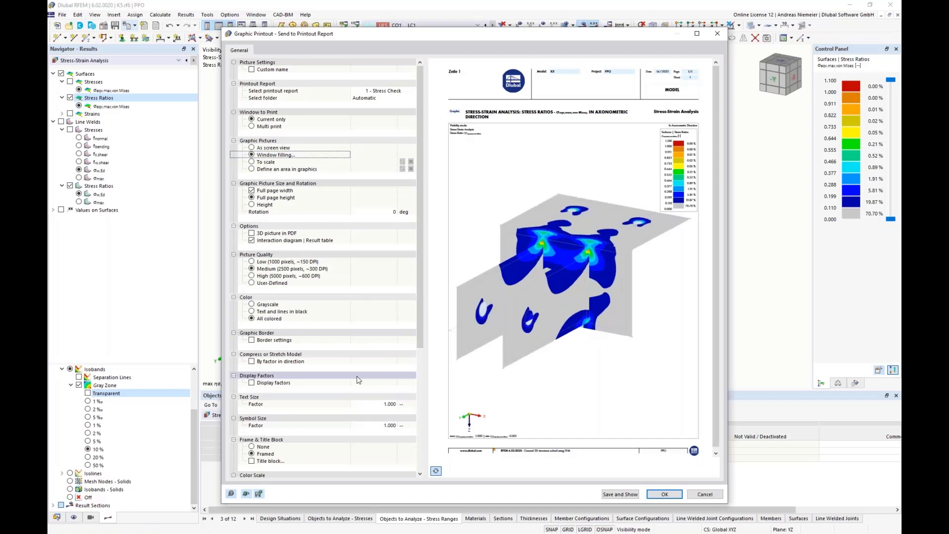
{"action": "left_click", "coordinate": [253, 235]}
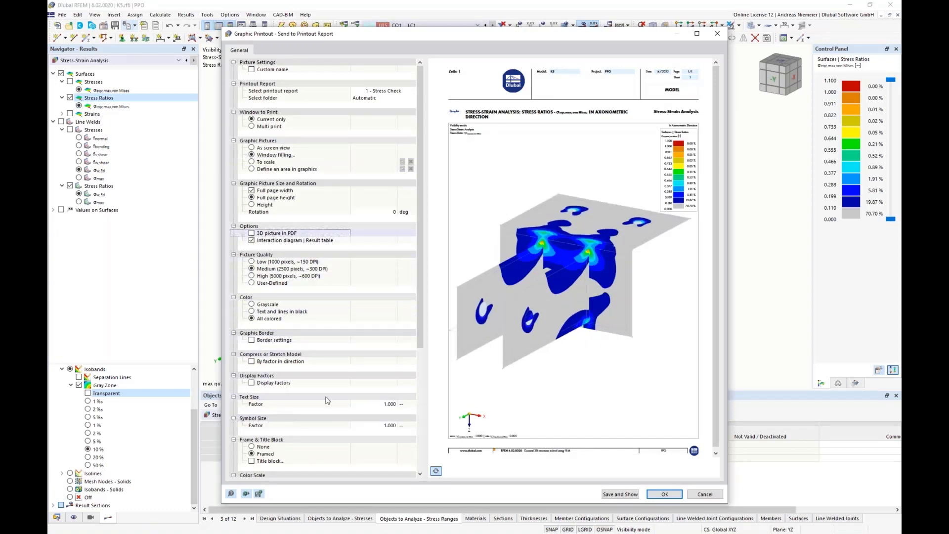
{"action": "key", "text": "space"}
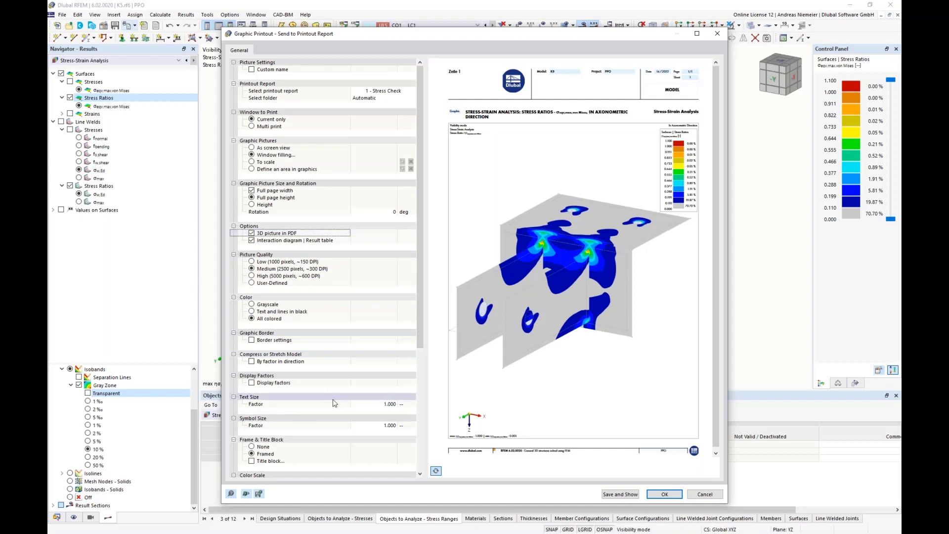
{"action": "left_click", "coordinate": [664, 494]}
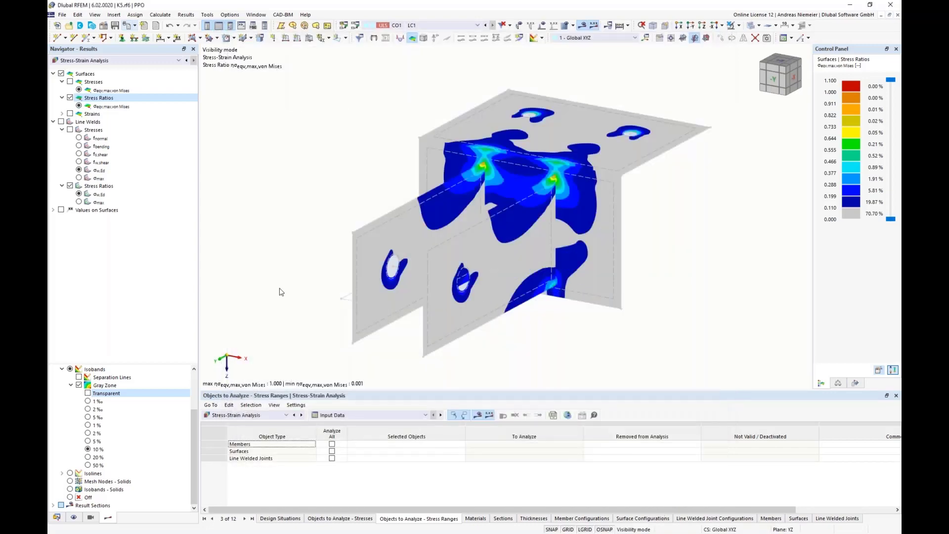
Display the line weld stress ratios instead of the surface results and deactivate the visibility filter to show the full model
{"action": "left_click", "coordinate": [61, 121]}
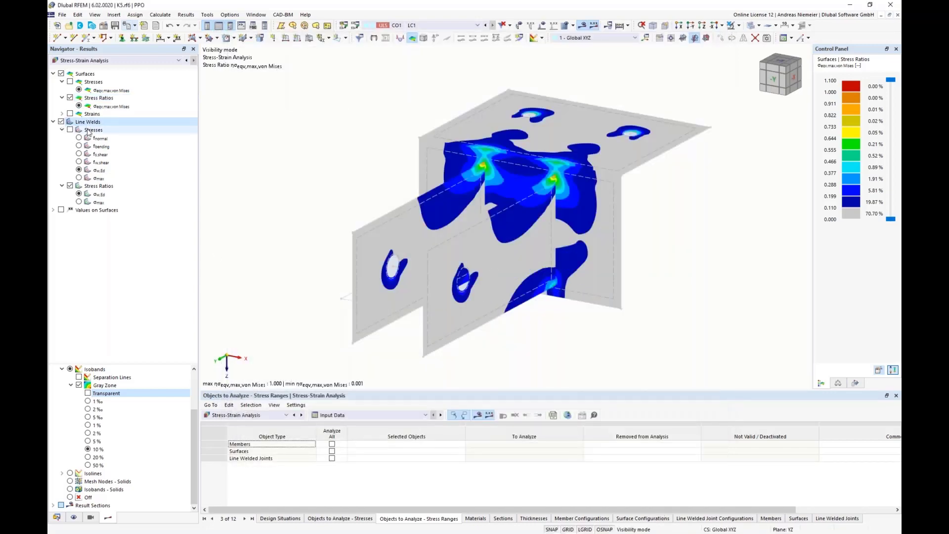
{"action": "left_click", "coordinate": [61, 74]}
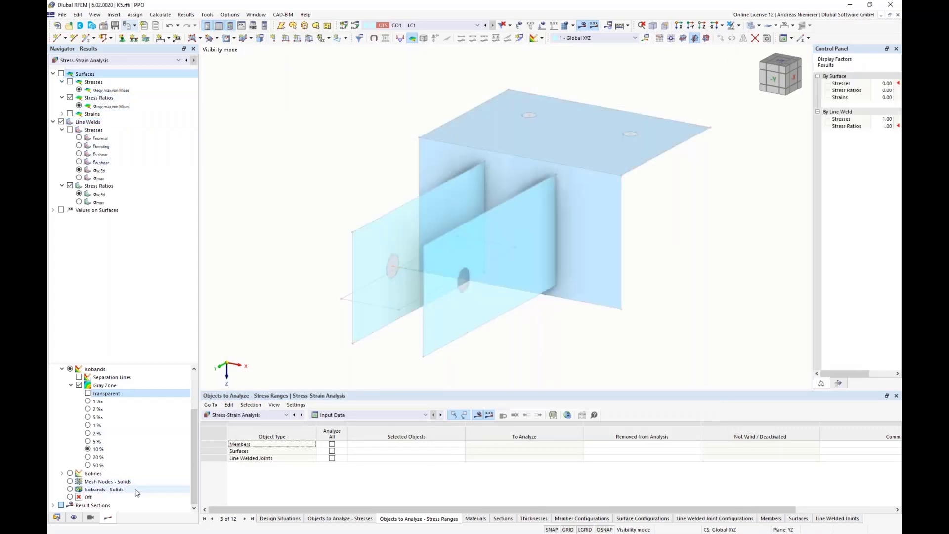
{"action": "left_click", "coordinate": [91, 517]}
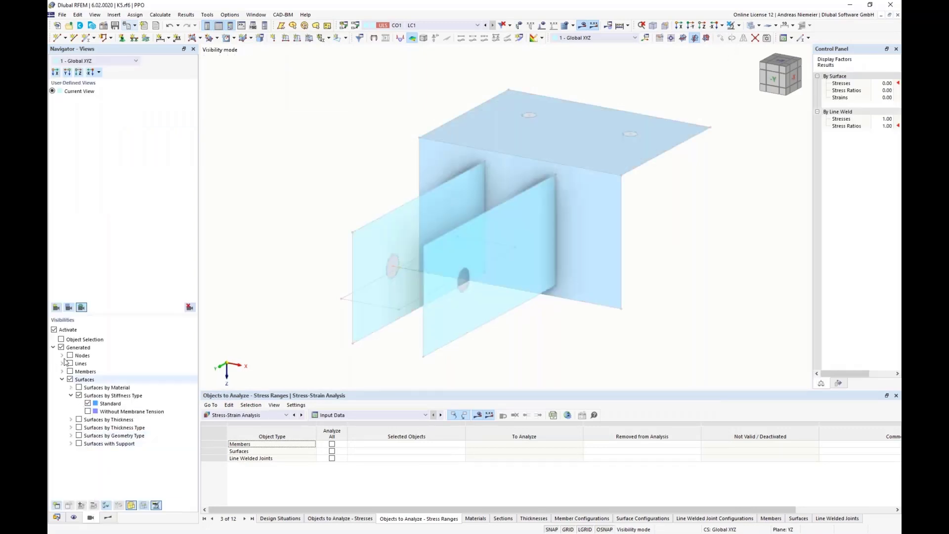
{"action": "left_click", "coordinate": [54, 330]}
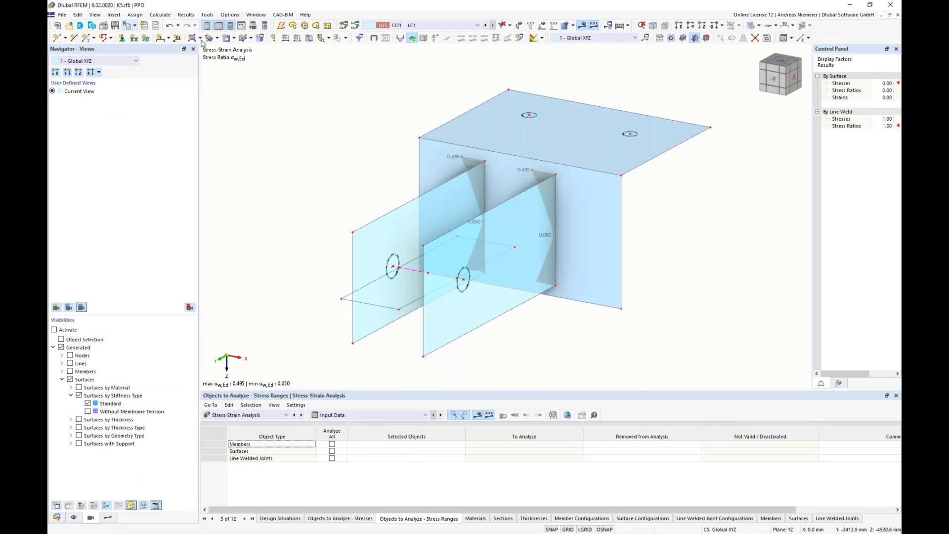
Add the line weld stress ratio graphic to the Stress Check report, save and show it, and review both graphics
{"action": "left_click", "coordinate": [128, 27]}
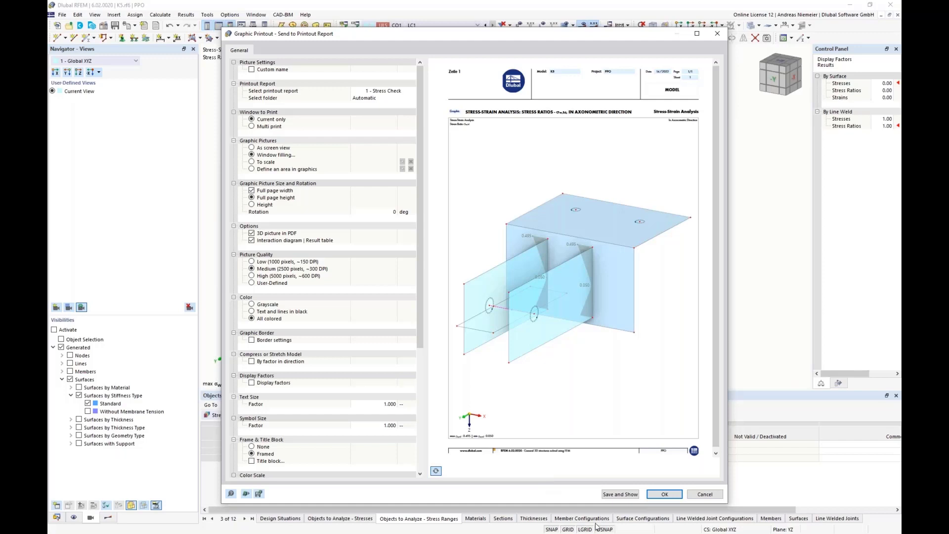
{"action": "left_click", "coordinate": [620, 494]}
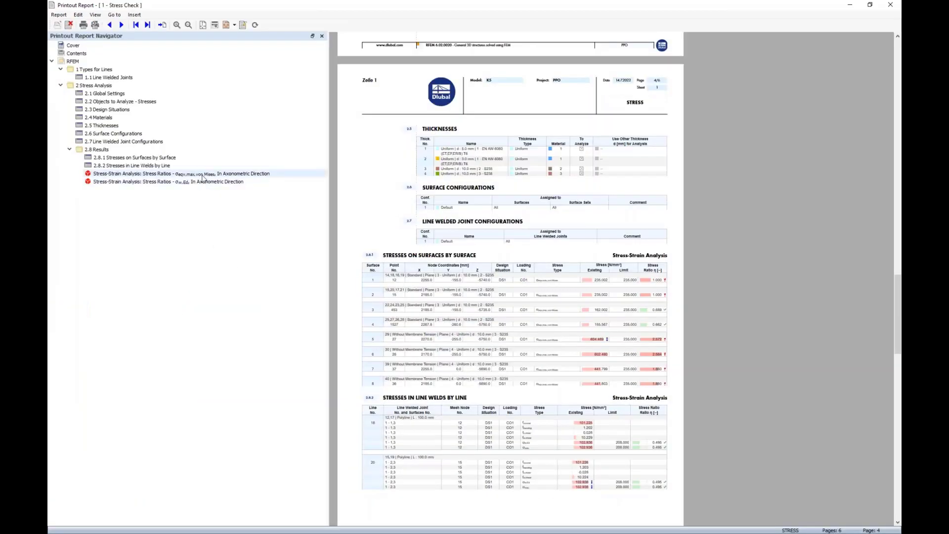
{"action": "left_click", "coordinate": [203, 174]}
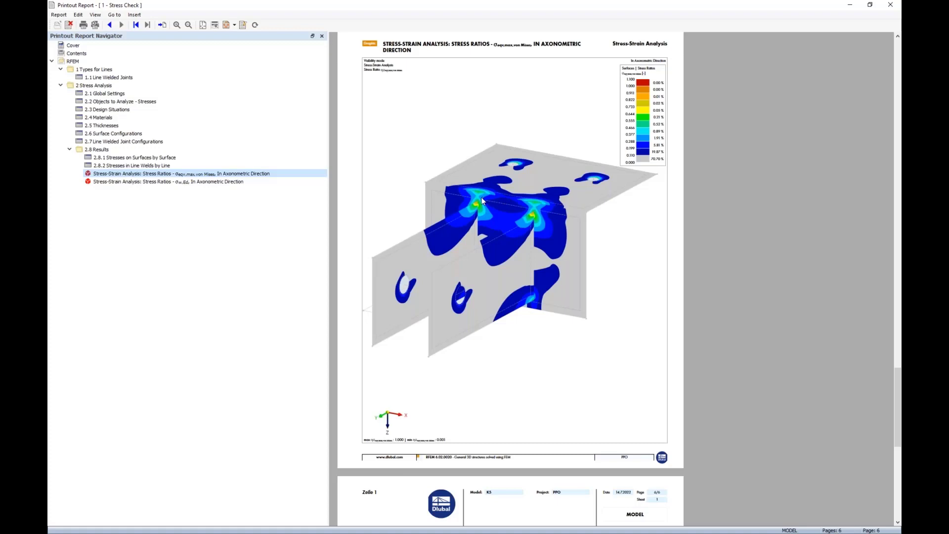
{"action": "scroll", "coordinate": [483, 208], "scroll_direction": "down", "scroll_amount": 8}
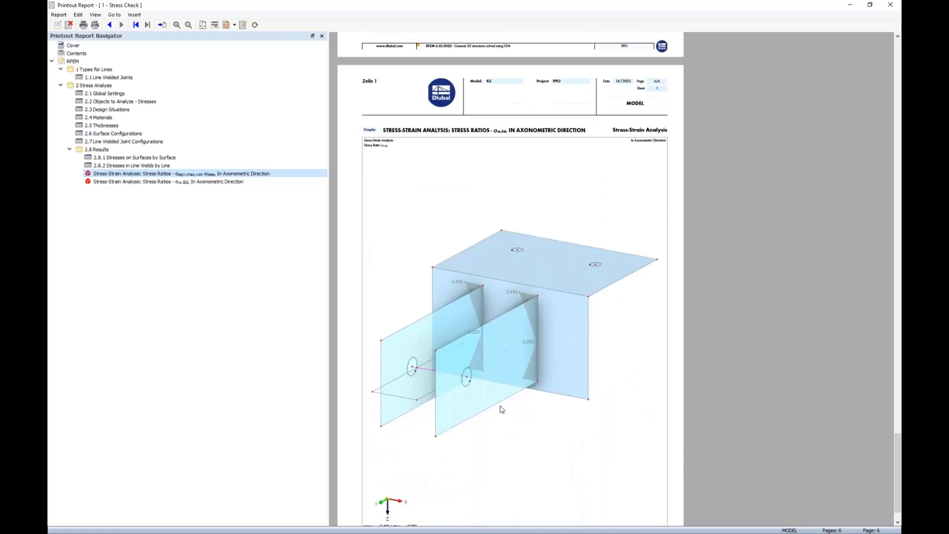
{"action": "scroll", "coordinate": [501, 409], "scroll_direction": "up", "scroll_amount": 1}
{"action": "scroll", "coordinate": [516, 427], "scroll_direction": "up", "scroll_amount": 2}
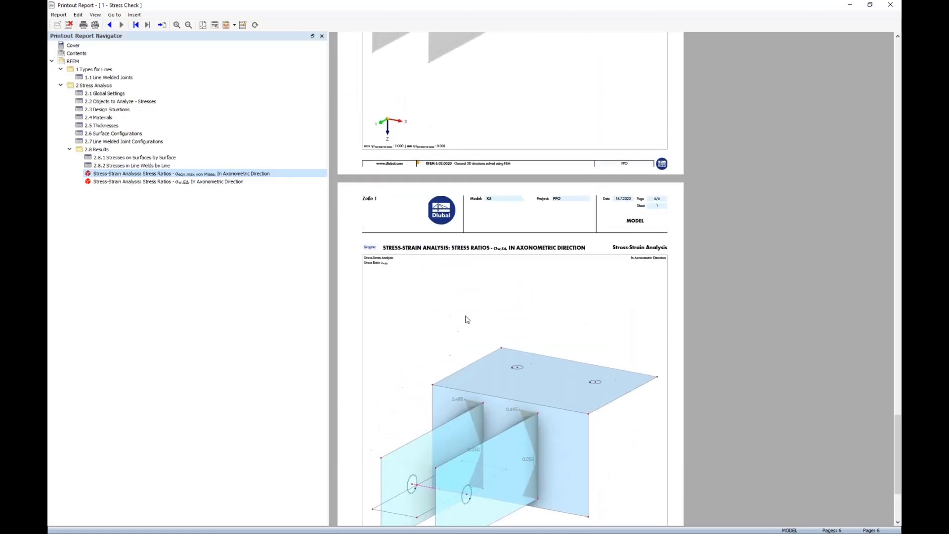
Export the Stress Check printout report to the Desktop as a PDF, replacing the existing Web.pdf
{"action": "scroll", "coordinate": [467, 319], "scroll_direction": "up", "scroll_amount": 12}
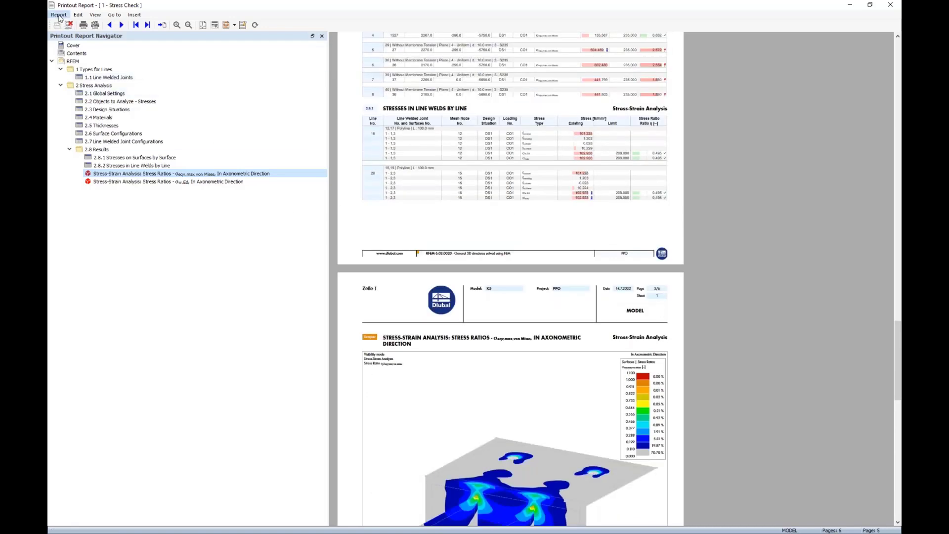
{"action": "left_click", "coordinate": [59, 15]}
{"action": "left_click", "coordinate": [67, 70]}
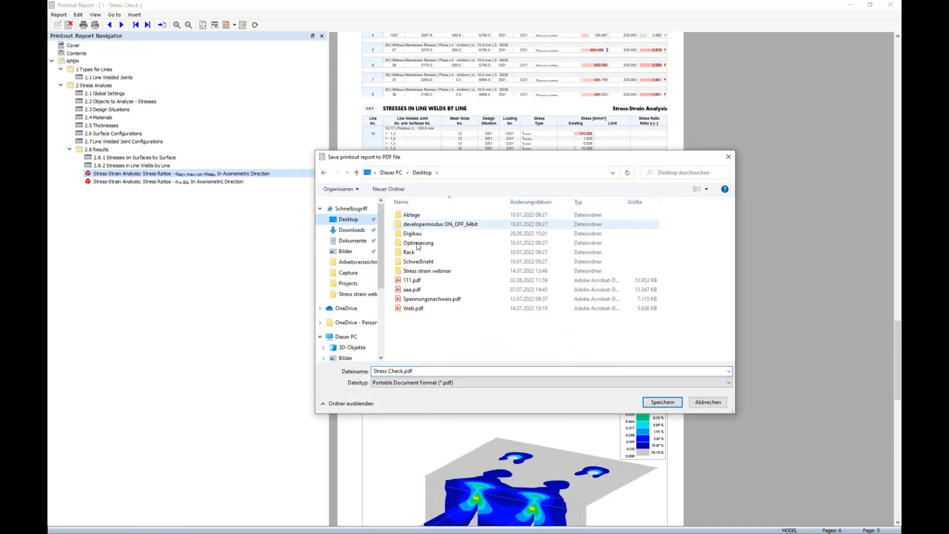
{"action": "left_click", "coordinate": [413, 309]}
{"action": "left_click", "coordinate": [662, 402]}
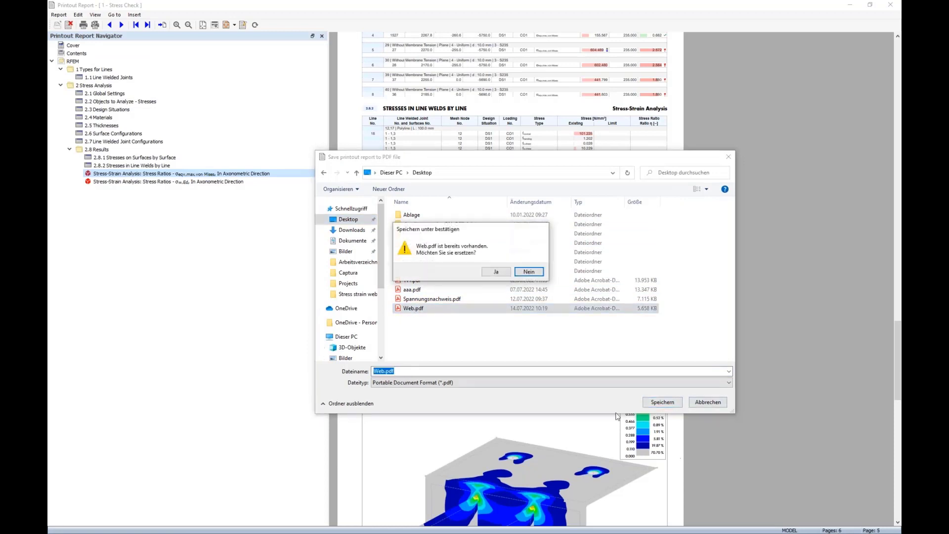
{"action": "left_click", "coordinate": [532, 272]}
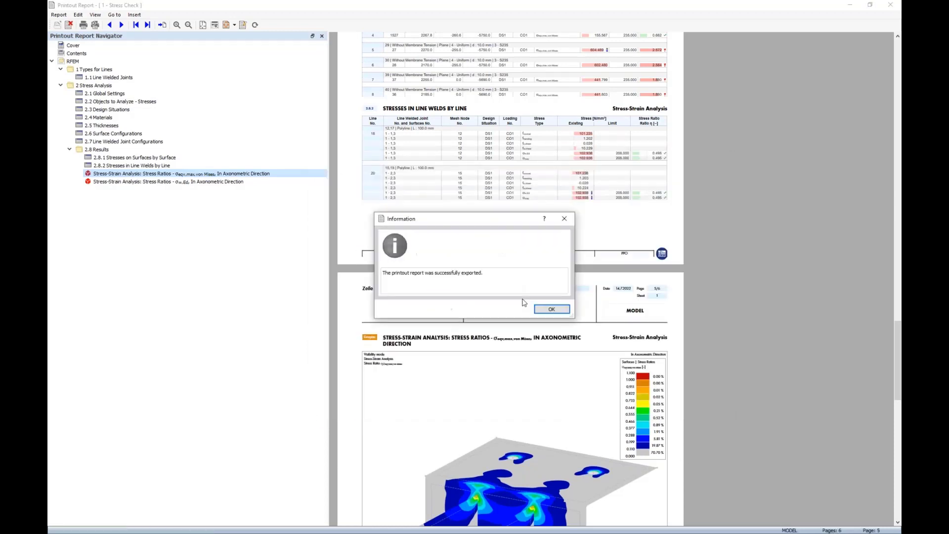
{"action": "left_click", "coordinate": [549, 307]}
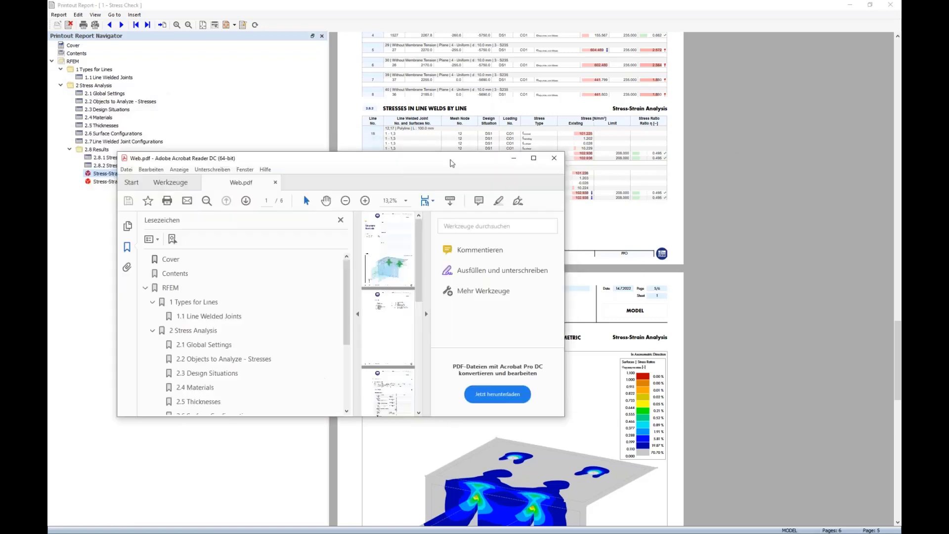
Maximize the exported Web.pdf and look through its cover, line welded joints and stress analysis global settings
{"action": "double_click", "coordinate": [492, 167]}
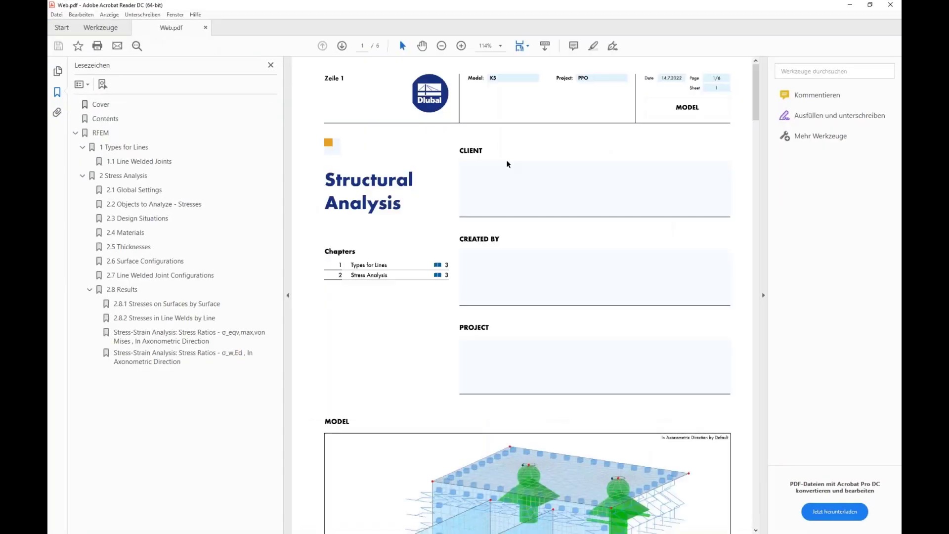
{"action": "scroll", "coordinate": [523, 245], "scroll_direction": "down", "scroll_amount": 10}
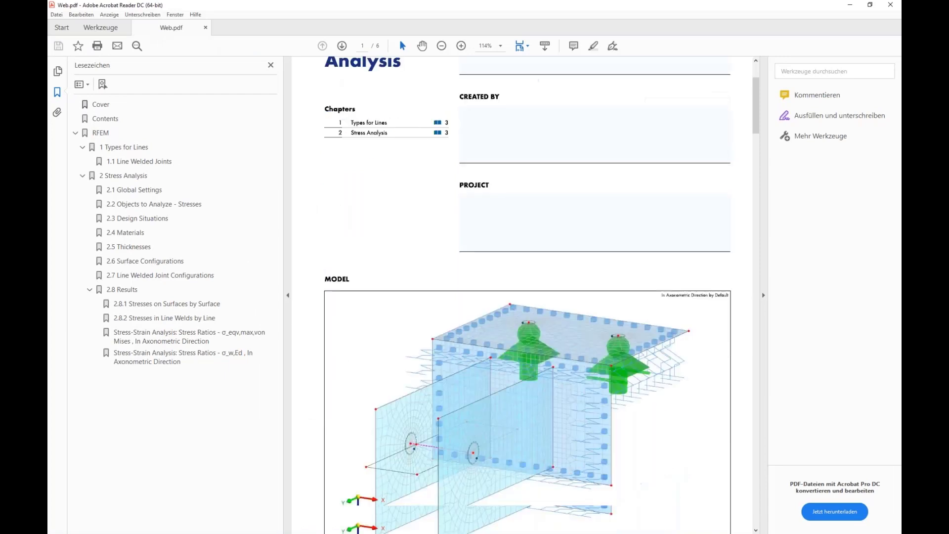
{"action": "scroll", "coordinate": [418, 338], "scroll_direction": "down", "scroll_amount": 15}
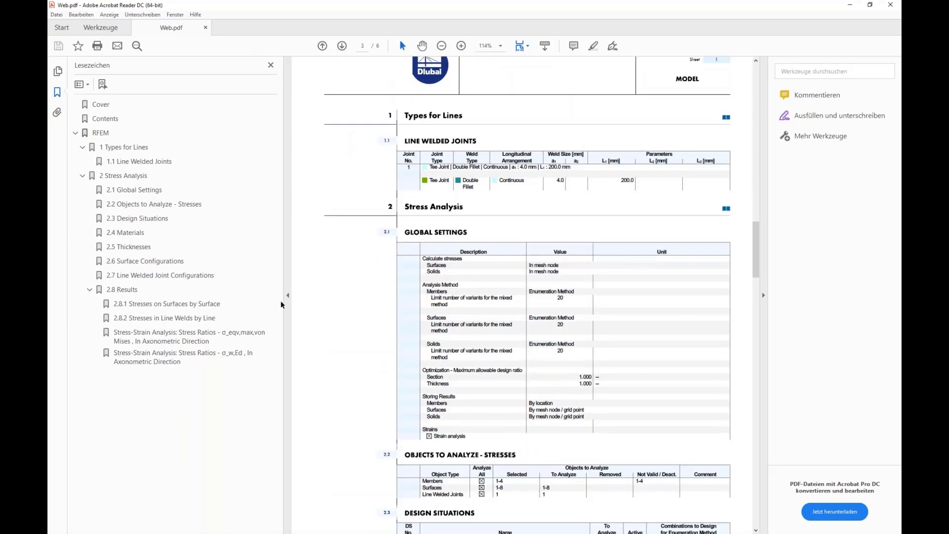
Go to the PDF's surface stress ratio graphic, show the whole page and rotate the 3D model
{"action": "left_click", "coordinate": [153, 333]}
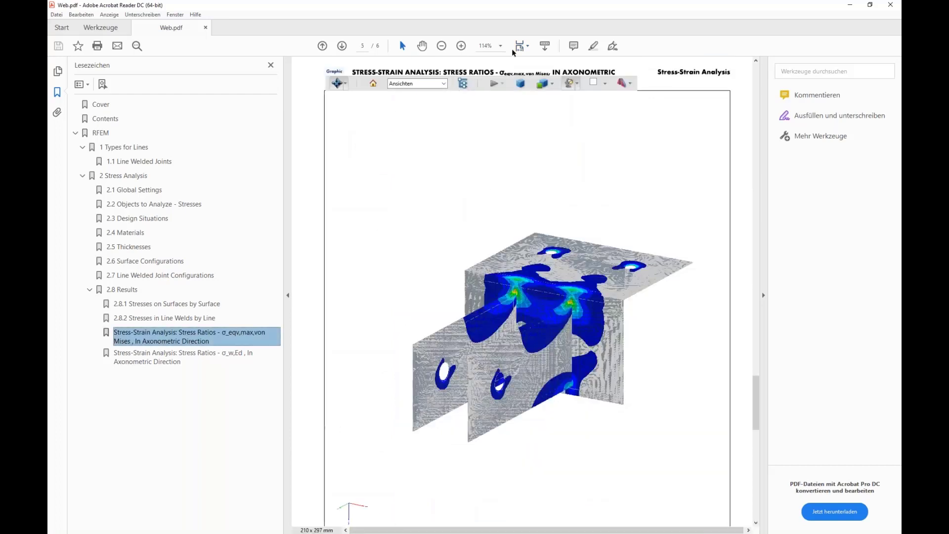
{"action": "left_click", "coordinate": [528, 46]}
{"action": "left_click", "coordinate": [539, 74]}
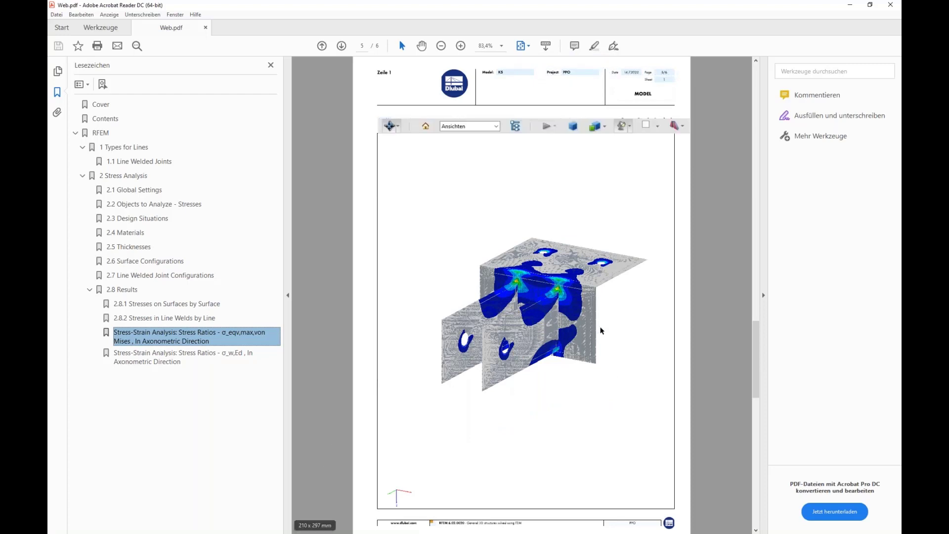
{"action": "left_click_drag", "start_coordinate": [602, 331], "coordinate": [581, 335]}
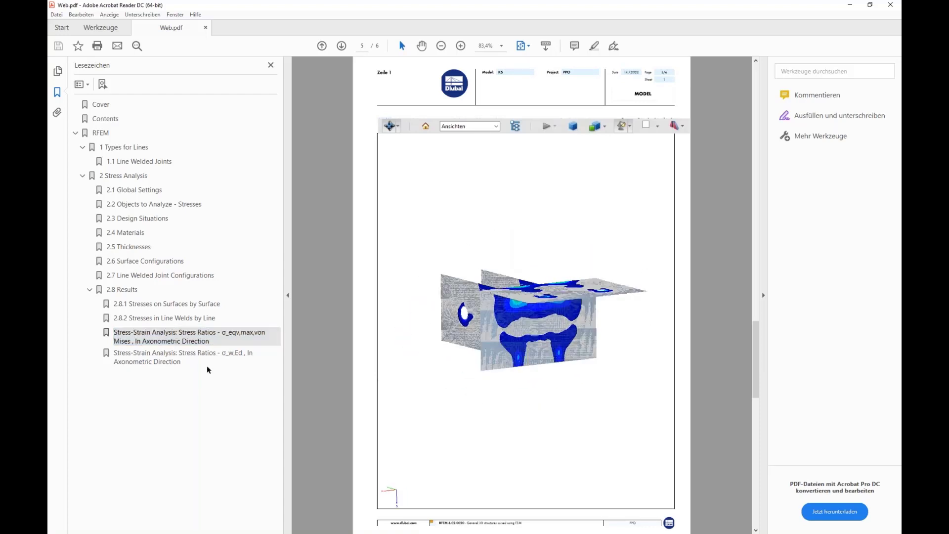
Go to the PDF's line weld stress ratio graphic, rotate its 3D model and show the whole page
{"action": "left_click", "coordinate": [208, 366]}
{"action": "left_click_drag", "start_coordinate": [415, 452], "coordinate": [643, 373]}
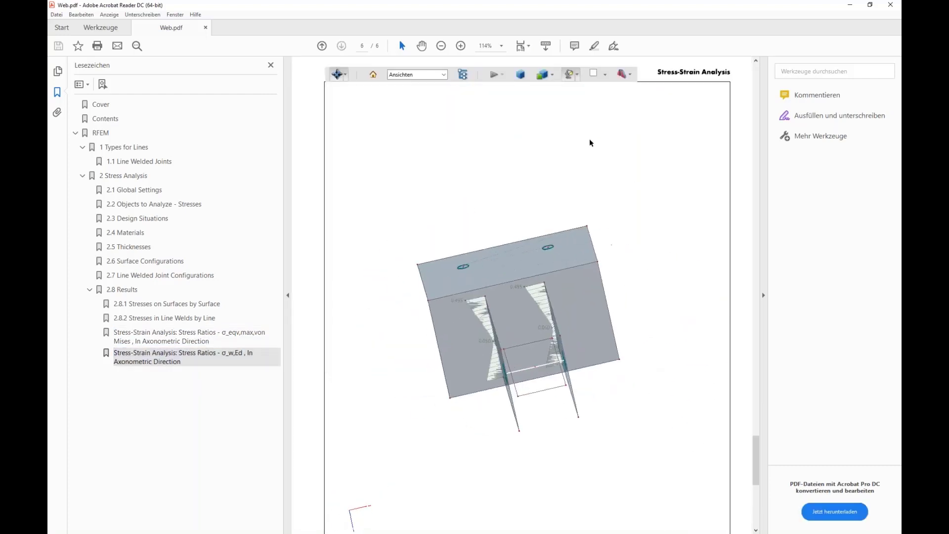
{"action": "left_click", "coordinate": [525, 46]}
{"action": "left_click", "coordinate": [554, 59]}
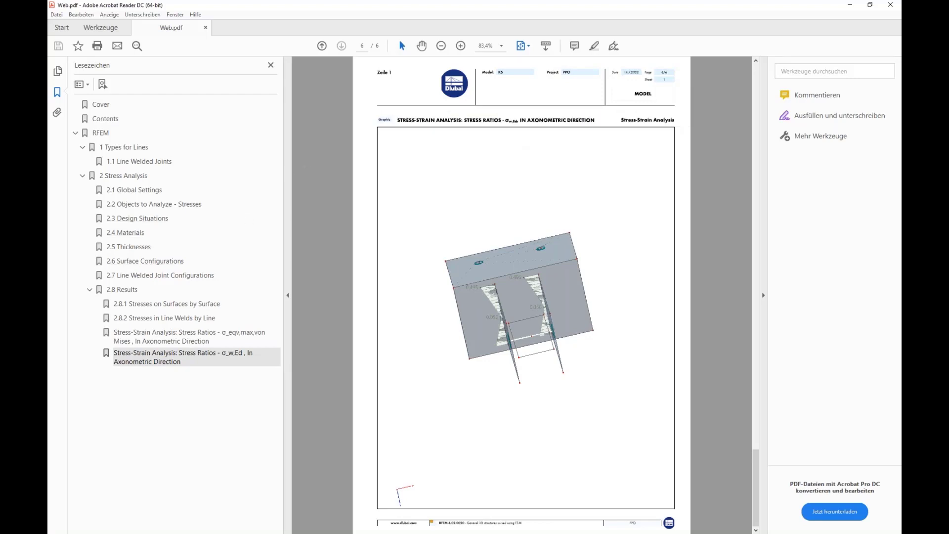
Switch to the browser, open the Free Full Trial Version page on the Dlubal website and look through the available trials
{"action": "key", "text": "alt+Tab"}
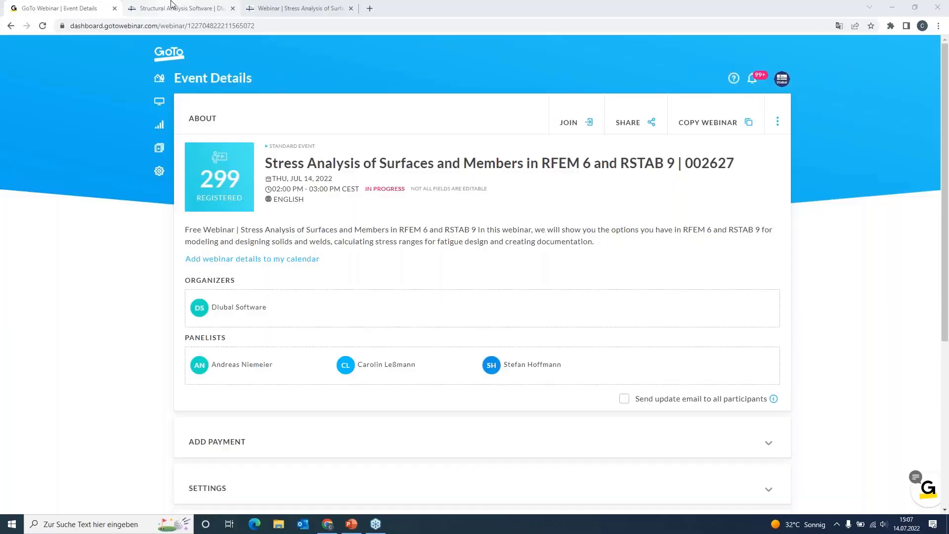
{"action": "left_click", "coordinate": [177, 8]}
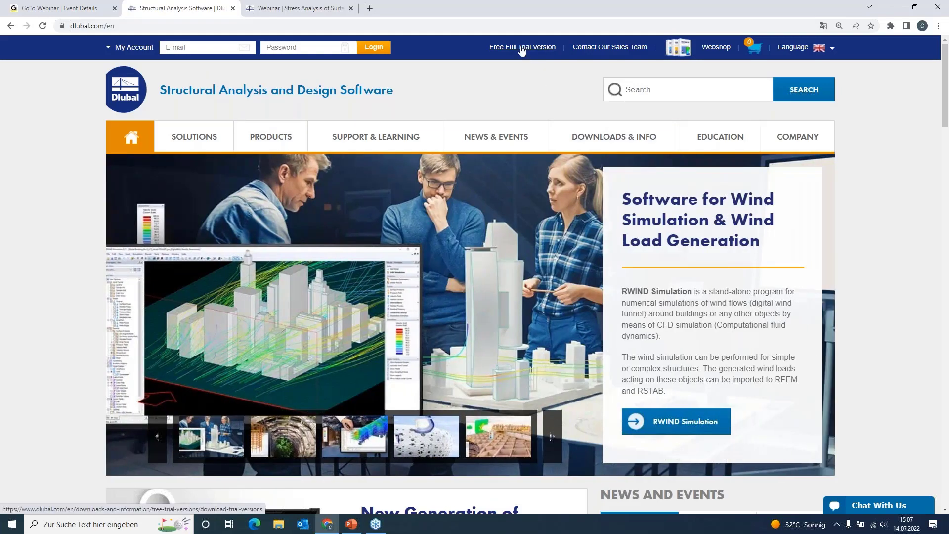
{"action": "left_click", "coordinate": [522, 48]}
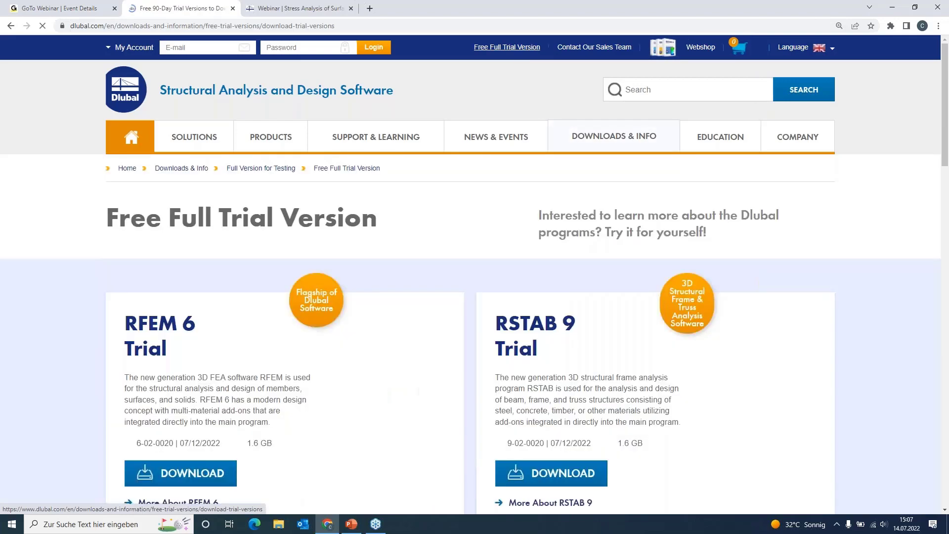
{"action": "scroll", "coordinate": [113, 295], "scroll_direction": "down", "scroll_amount": 2}
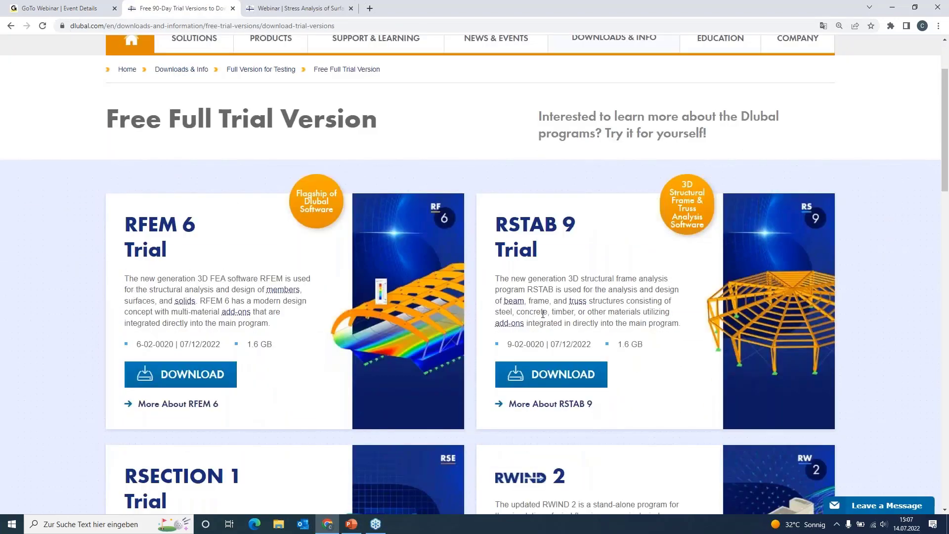
{"action": "scroll", "coordinate": [333, 290], "scroll_direction": "down", "scroll_amount": 2}
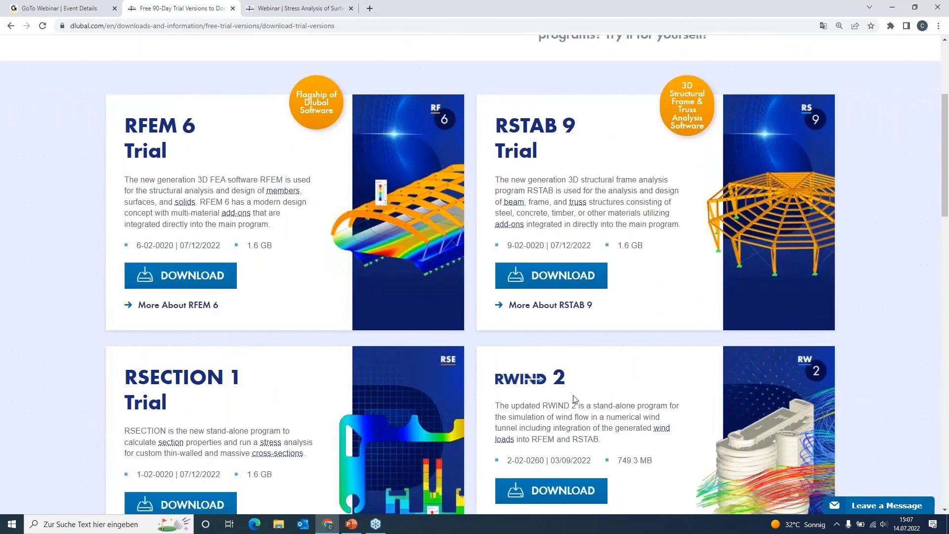
{"action": "scroll", "coordinate": [295, 271], "scroll_direction": "up", "scroll_amount": 2}
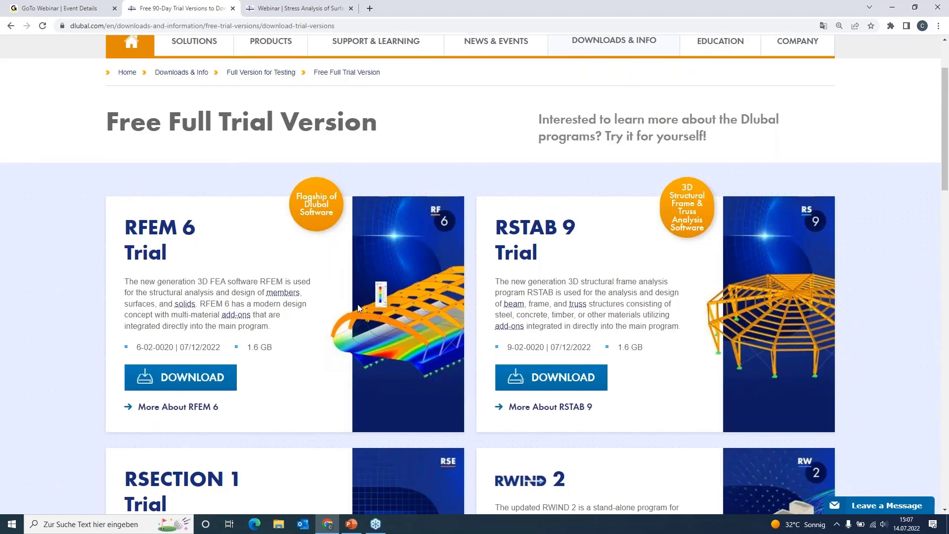
Open the Dlubal webinars overview and look through the list of upcoming English webinars
{"action": "scroll", "coordinate": [357, 304], "scroll_direction": "up", "scroll_amount": 2}
{"action": "mouse_move", "coordinate": [496, 146]}
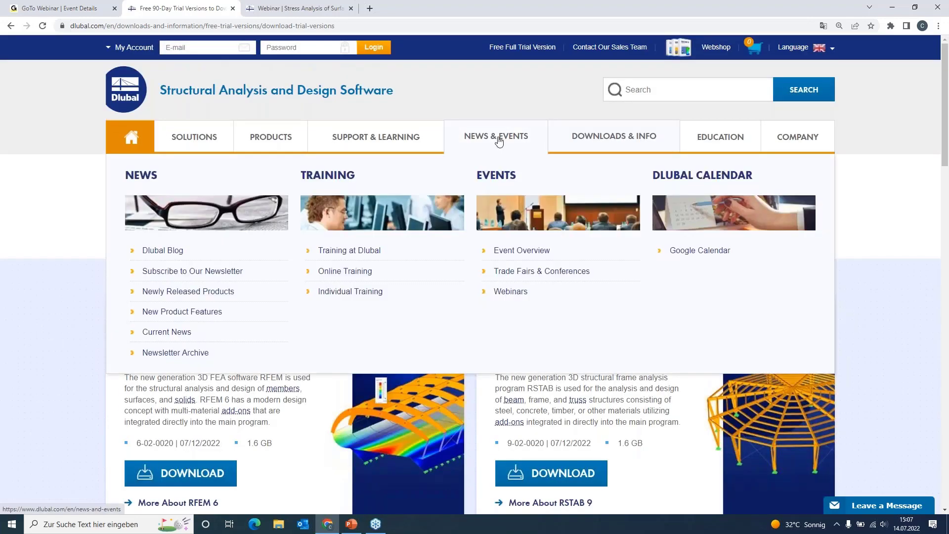
{"action": "left_click", "coordinate": [502, 292]}
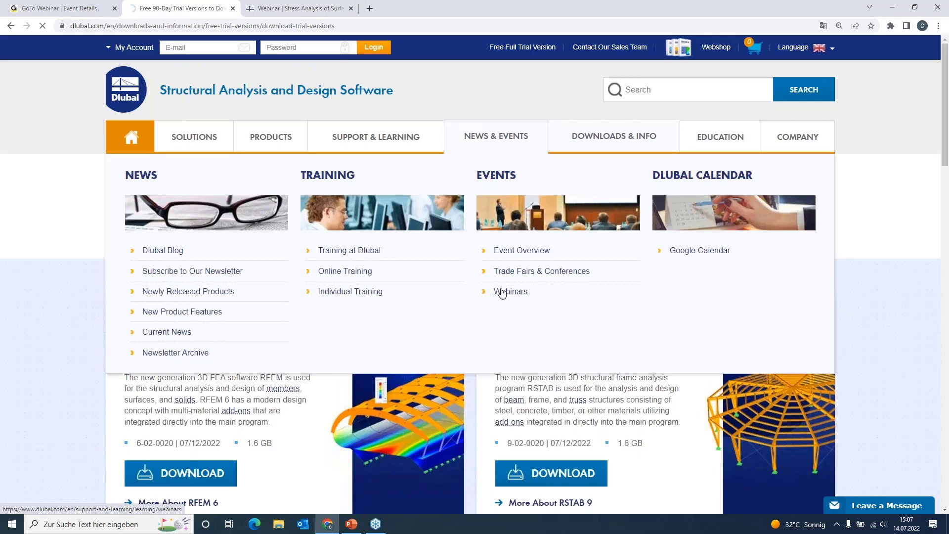
{"action": "scroll", "coordinate": [502, 292], "scroll_direction": "down", "scroll_amount": 7}
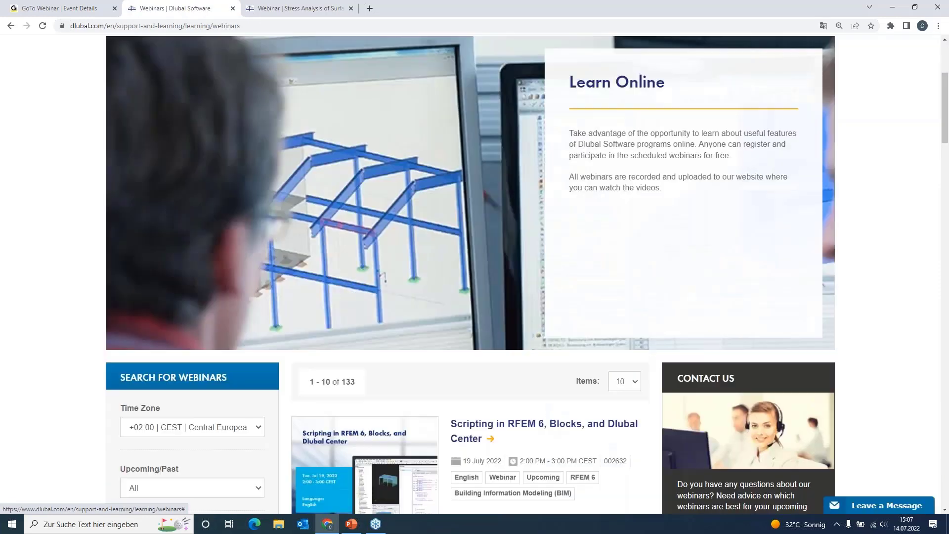
{"action": "scroll", "coordinate": [170, 295], "scroll_direction": "down", "scroll_amount": 2}
{"action": "scroll", "coordinate": [171, 295], "scroll_direction": "up", "scroll_amount": 1}
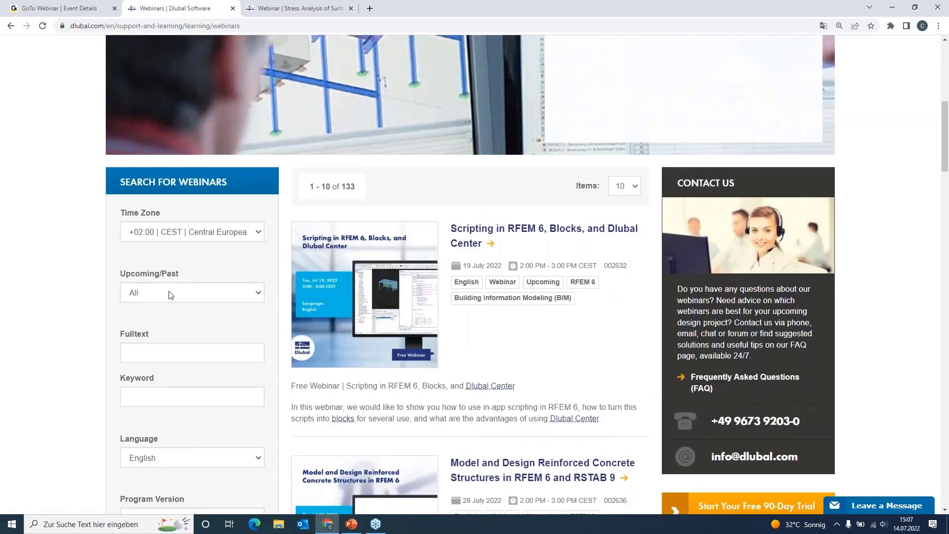
{"action": "scroll", "coordinate": [171, 295], "scroll_direction": "down", "scroll_amount": 2}
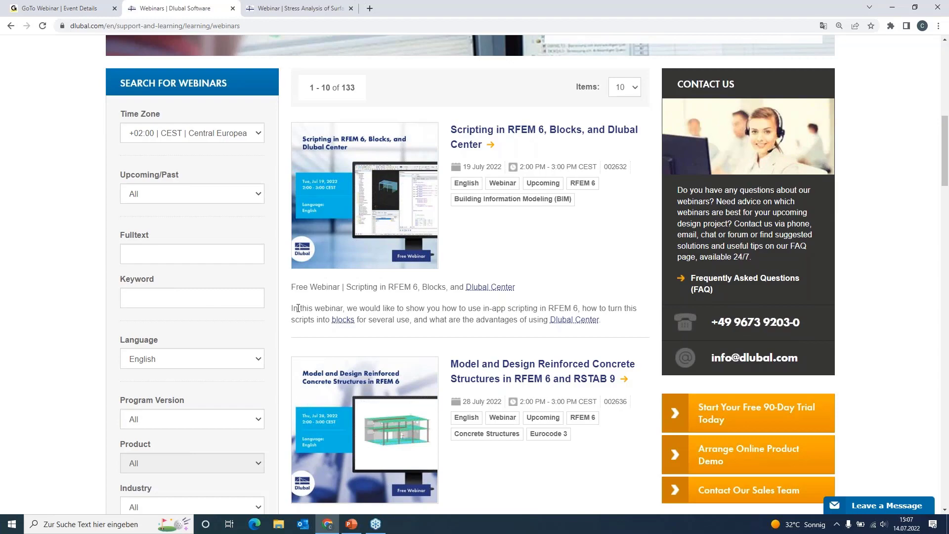
{"action": "scroll", "coordinate": [485, 227], "scroll_direction": "down", "scroll_amount": 3}
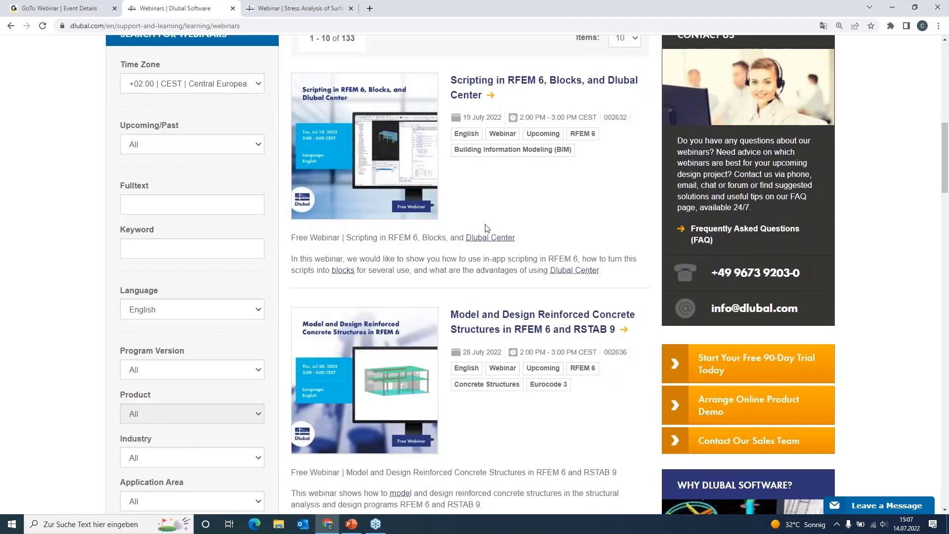
{"action": "scroll", "coordinate": [487, 224], "scroll_direction": "down", "scroll_amount": 12}
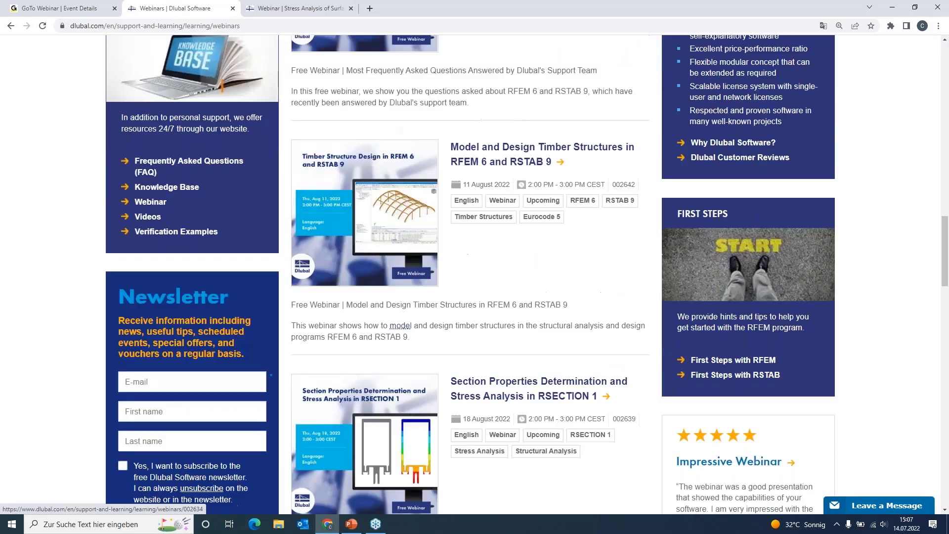
Open the webinar page for Stress Analysis of Surfaces and Members in RFEM 6 and RSTAB 9 and review its downloads and models
{"action": "scroll", "coordinate": [486, 223], "scroll_direction": "down", "scroll_amount": 5}
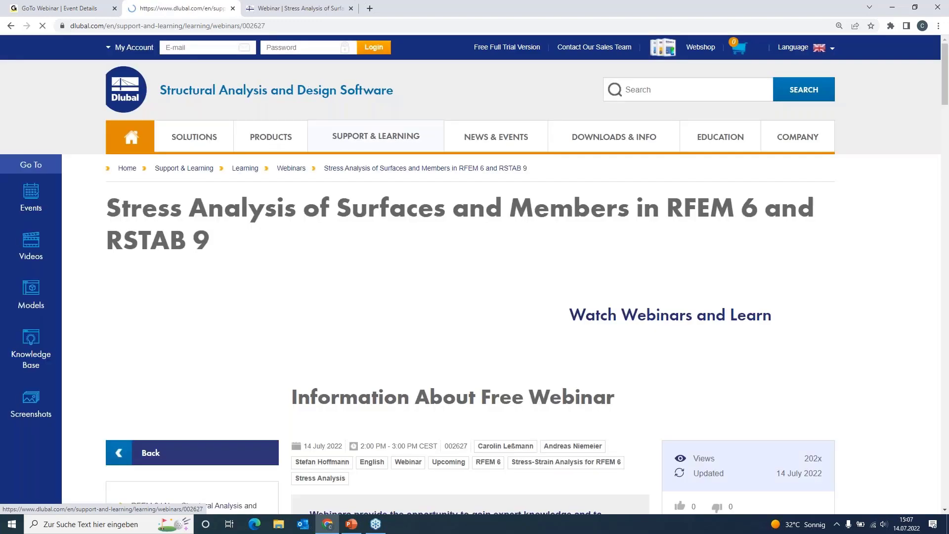
{"action": "scroll", "coordinate": [470, 233], "scroll_direction": "down", "scroll_amount": 7}
{"action": "scroll", "coordinate": [467, 260], "scroll_direction": "down", "scroll_amount": 2}
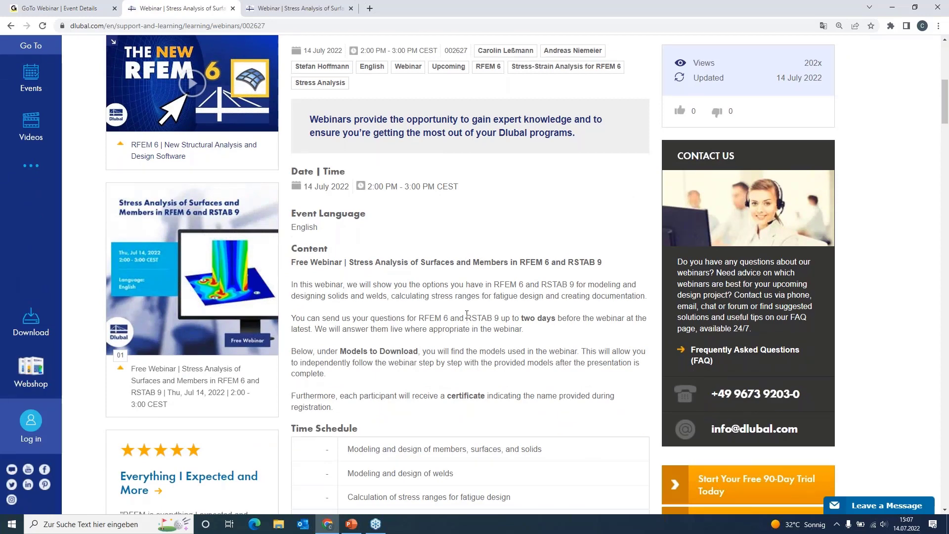
{"action": "scroll", "coordinate": [441, 304], "scroll_direction": "down", "scroll_amount": 5}
{"action": "scroll", "coordinate": [441, 304], "scroll_direction": "down", "scroll_amount": 12}
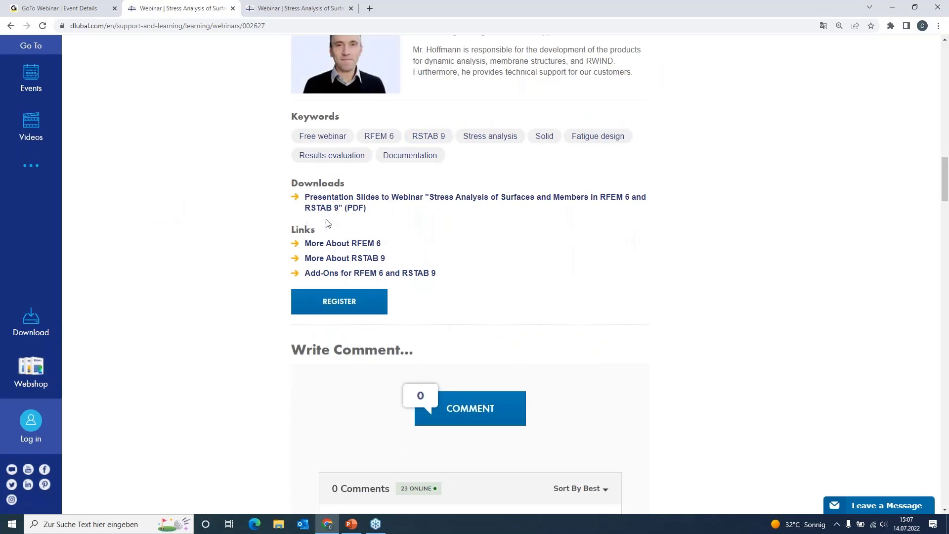
{"action": "scroll", "coordinate": [432, 234], "scroll_direction": "down", "scroll_amount": 18}
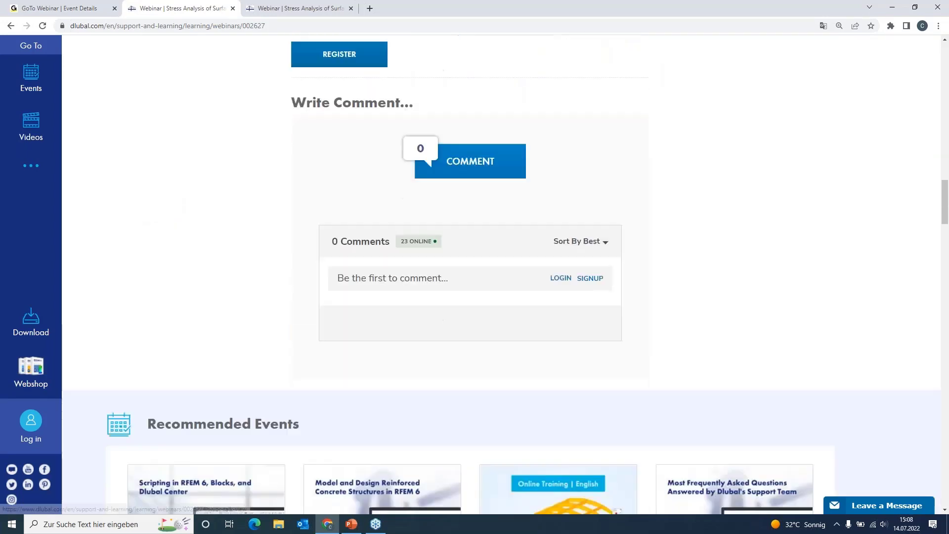
{"action": "scroll", "coordinate": [475, 277], "scroll_direction": "down", "scroll_amount": 6}
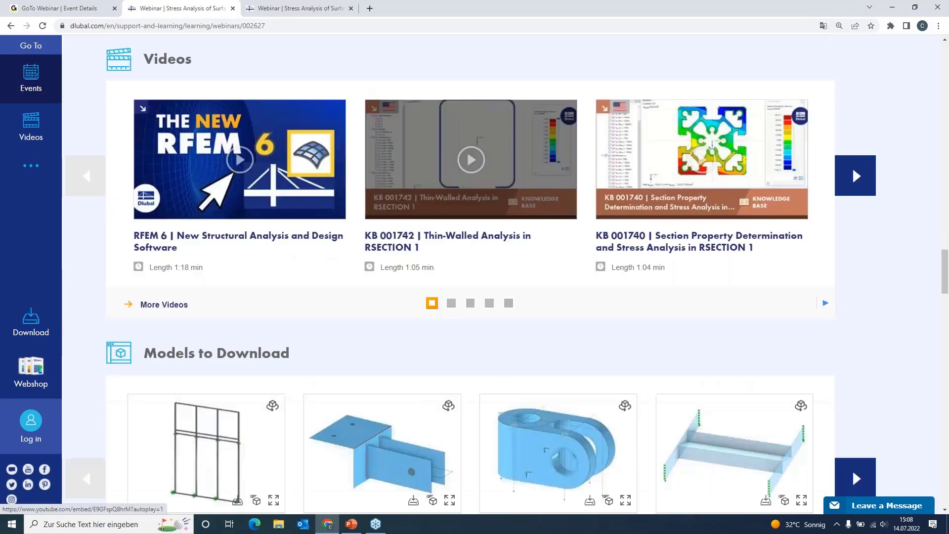
{"action": "scroll", "coordinate": [474, 277], "scroll_direction": "up", "scroll_amount": 2}
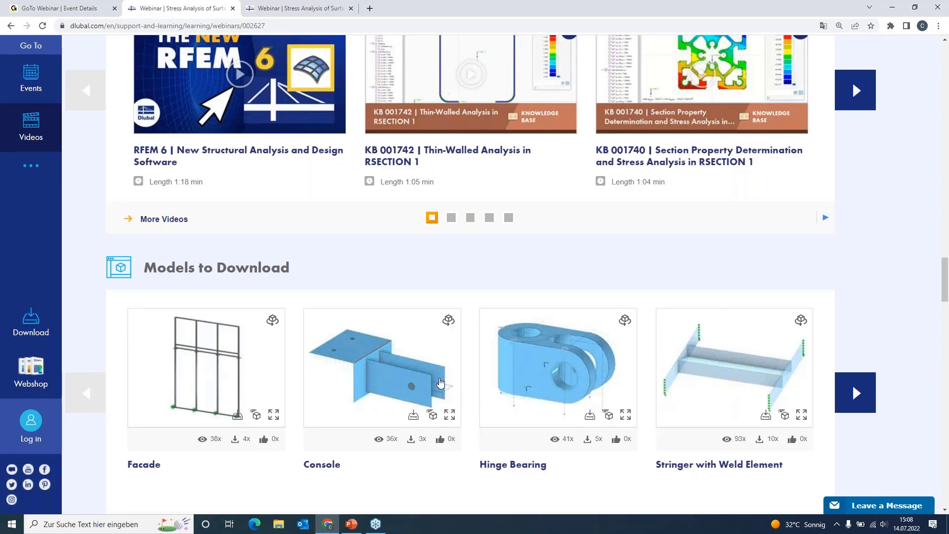
{"action": "scroll", "coordinate": [426, 364], "scroll_direction": "up", "scroll_amount": 3}
{"action": "scroll", "coordinate": [428, 363], "scroll_direction": "up", "scroll_amount": 18}
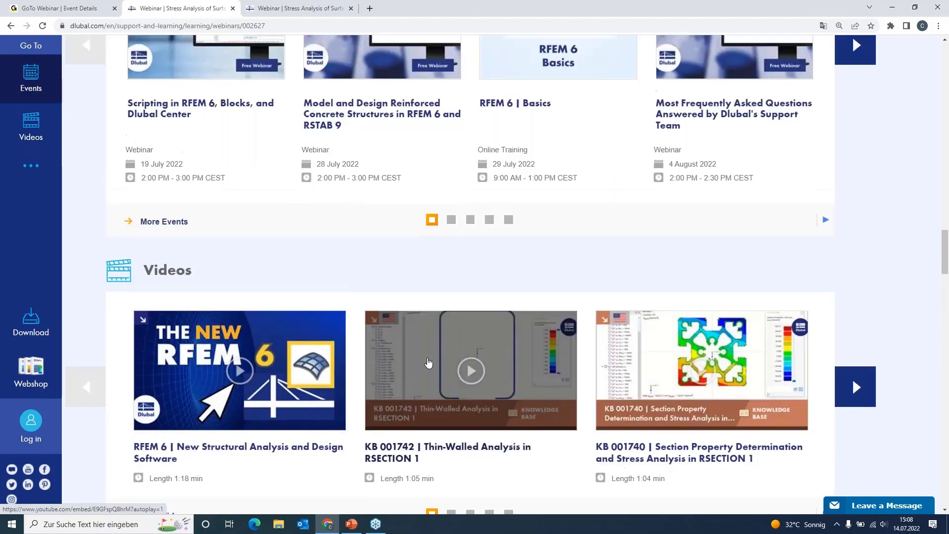
{"action": "scroll", "coordinate": [428, 363], "scroll_direction": "up", "scroll_amount": 15}
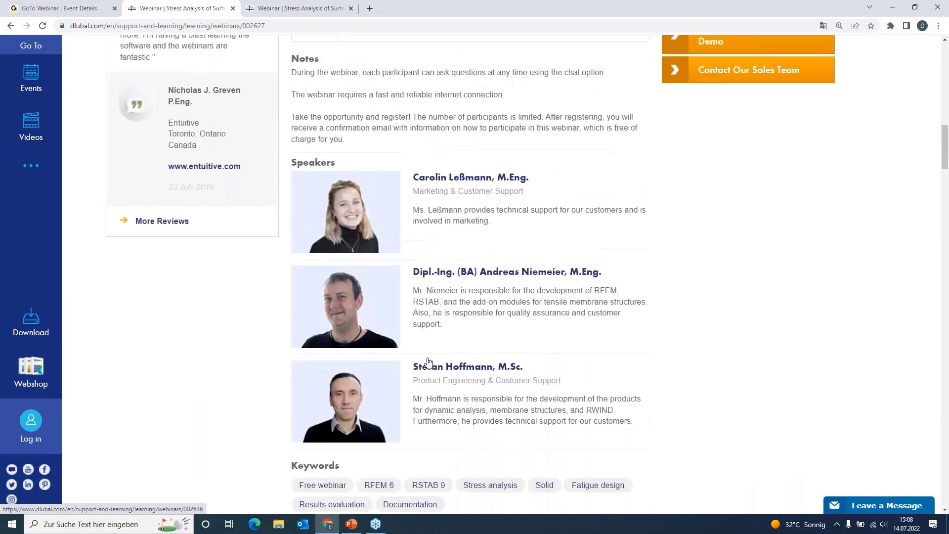
{"action": "scroll", "coordinate": [470, 275], "scroll_direction": "up", "scroll_amount": 1}
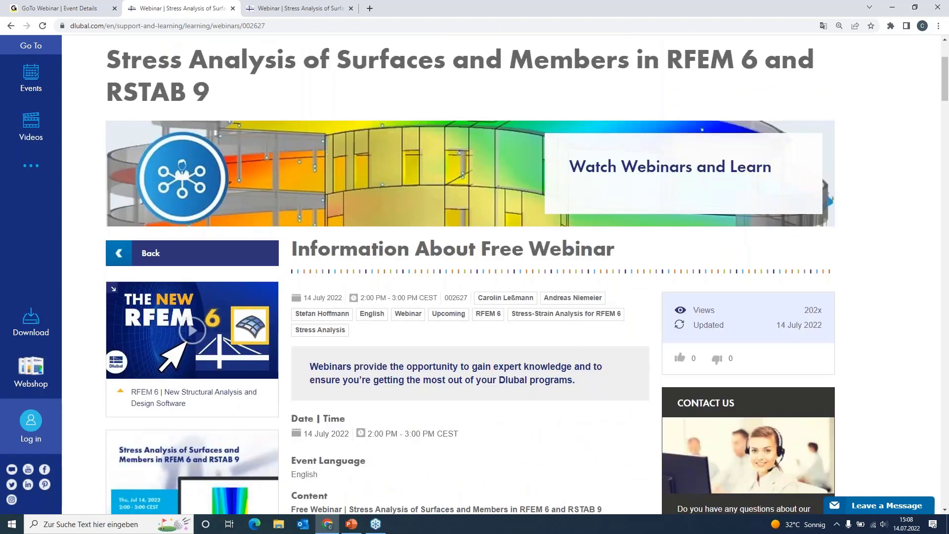